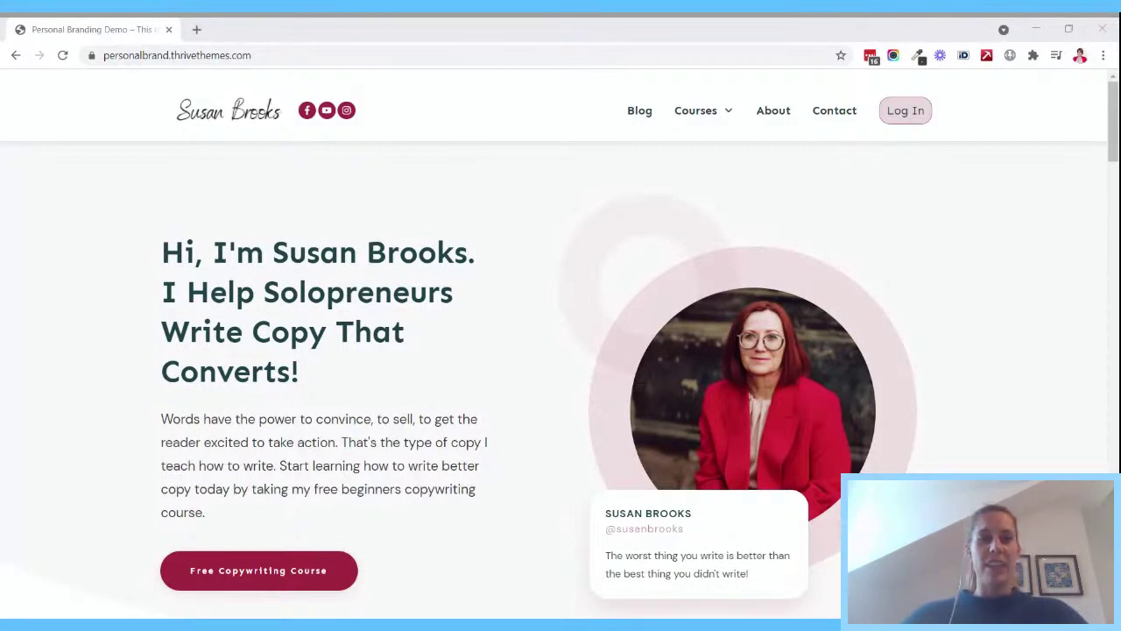
- Look through the personal branding demo homepage, from the hero section through the student testimonials to the copywriting benefits
click(529, 383)
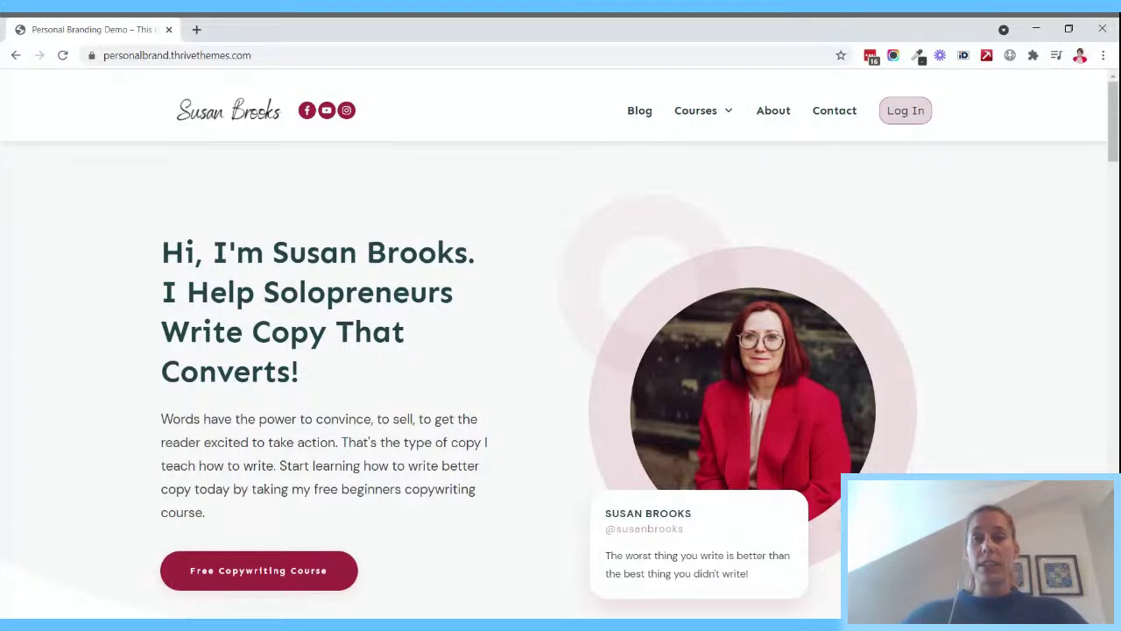
scroll(994, 246, down, 5)
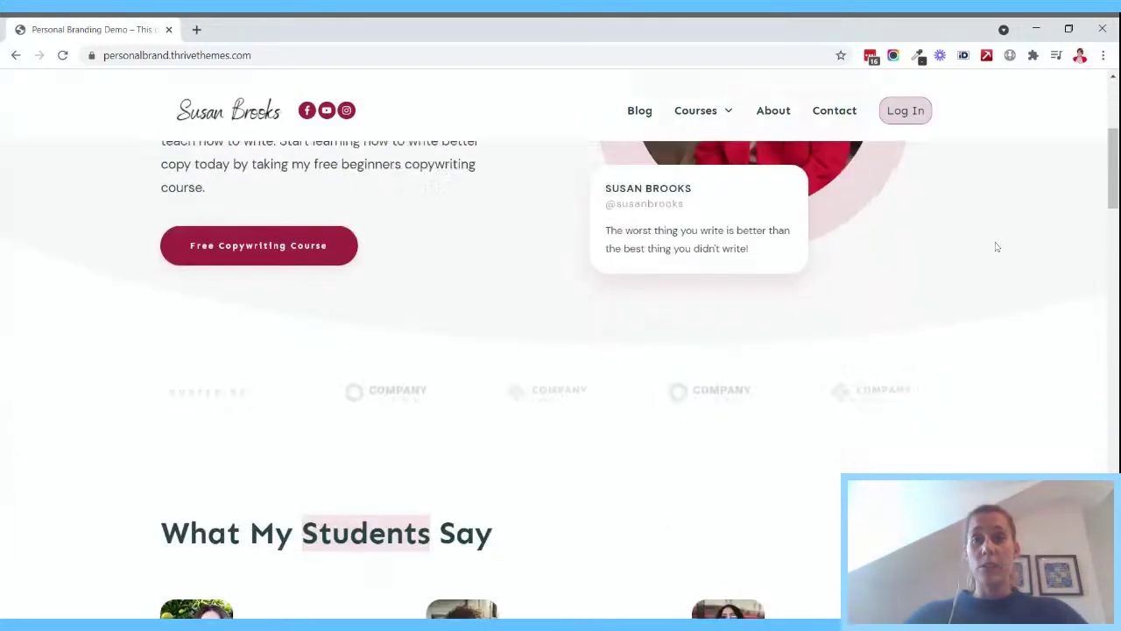
scroll(995, 246, down, 7)
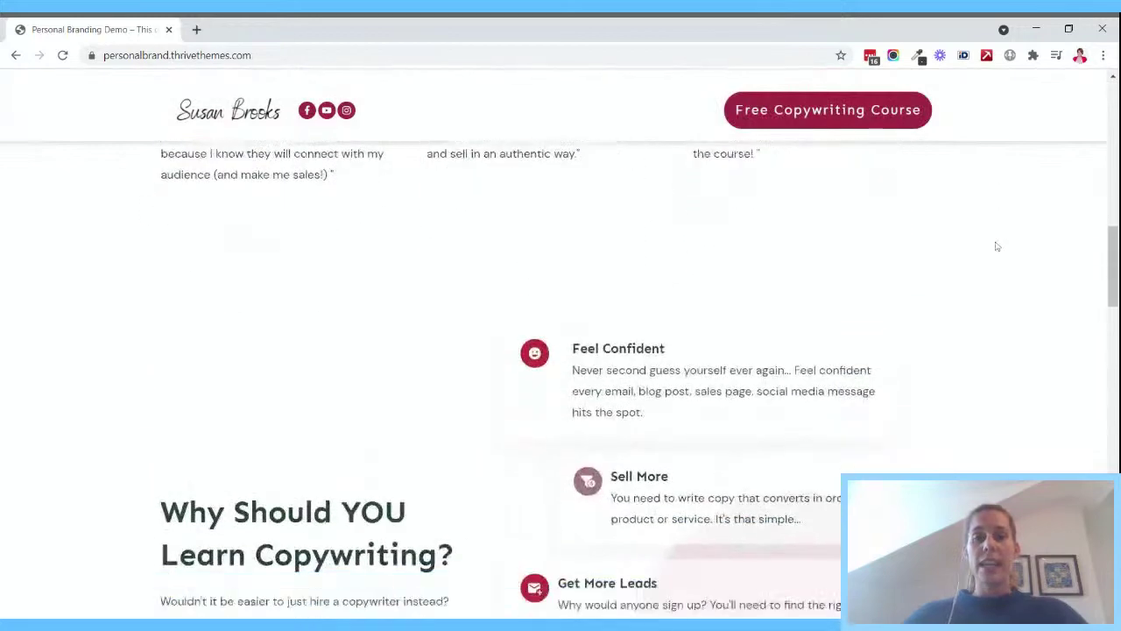
scroll(975, 223, up, 10)
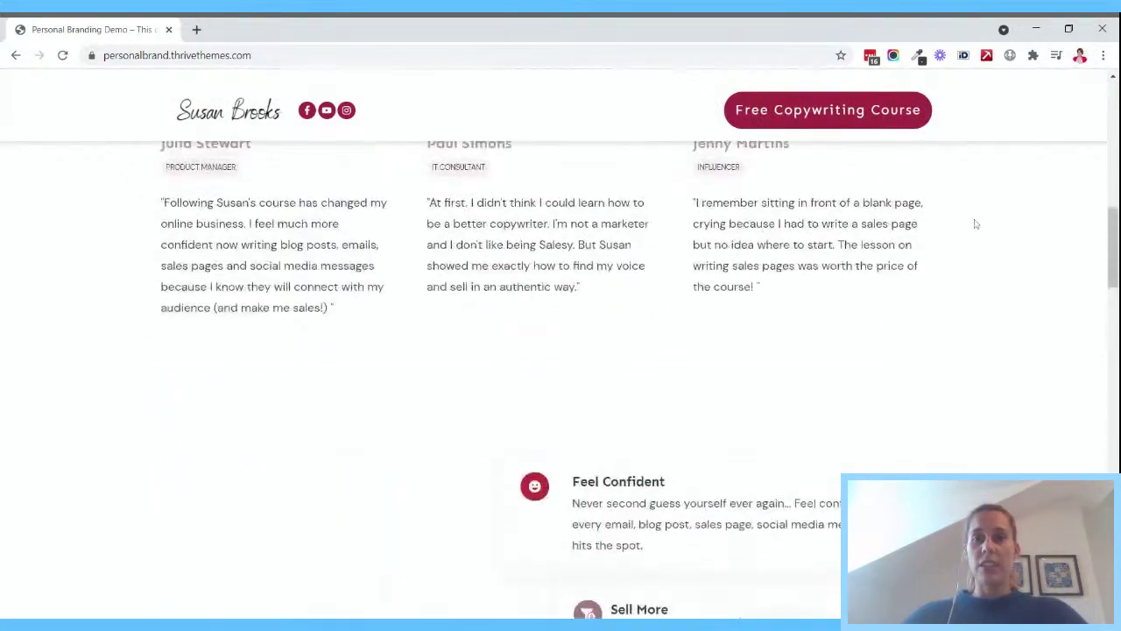
scroll(977, 225, up, 3)
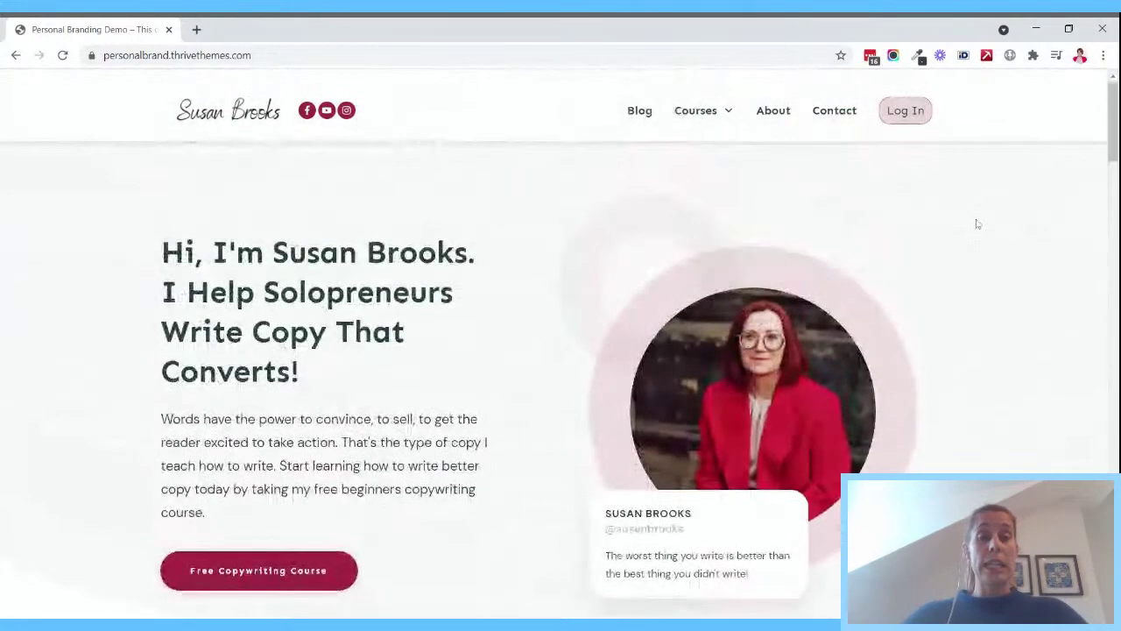
- Open the Copy That Converts! course page and look through its sales page sections
mouse_move(734, 116)
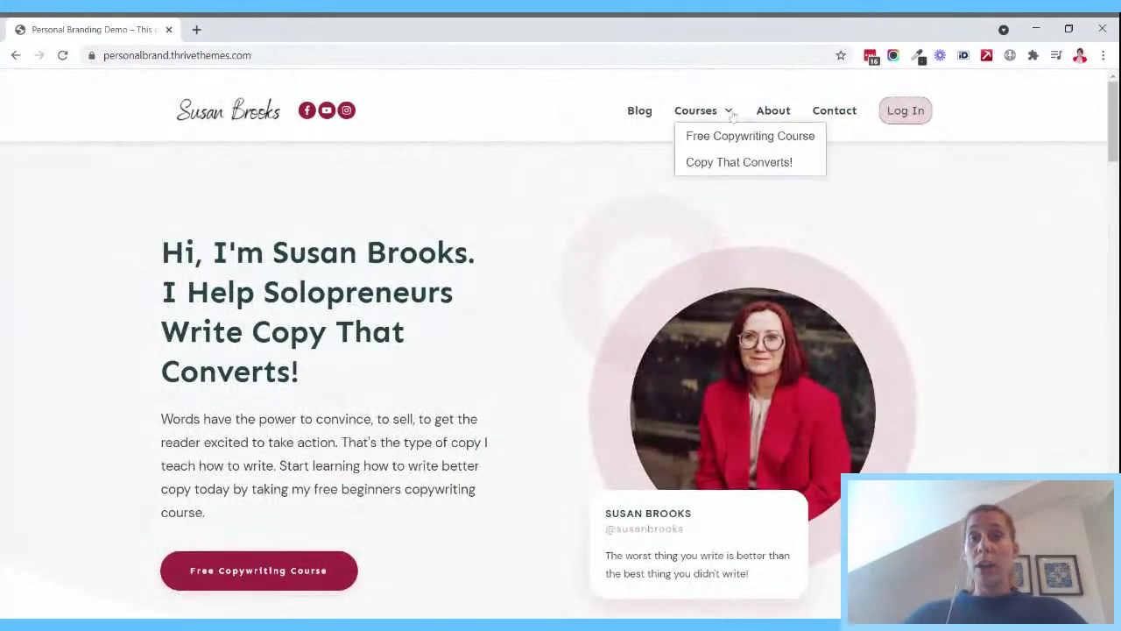
click(748, 166)
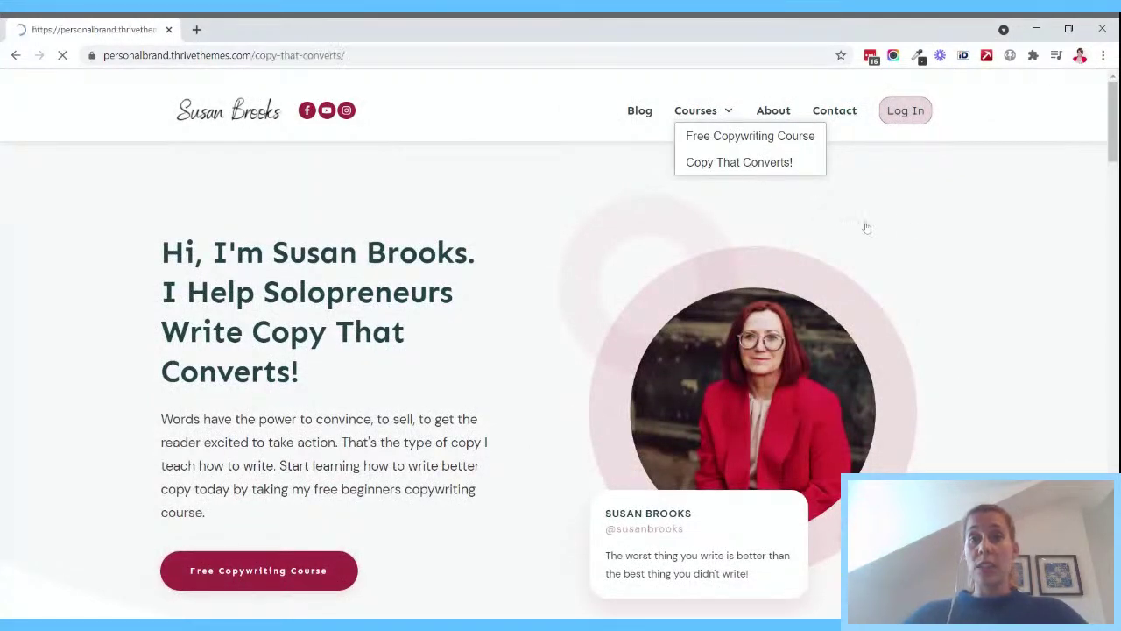
scroll(623, 171, down, 10)
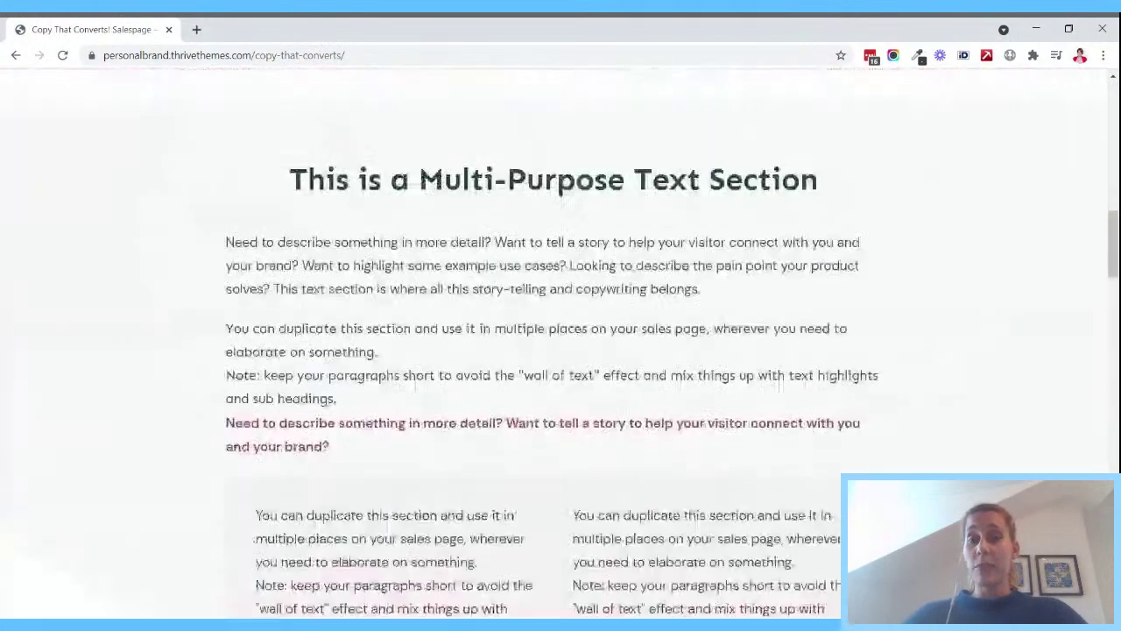
scroll(560, 350, down, 4)
scroll(561, 351, up, 3)
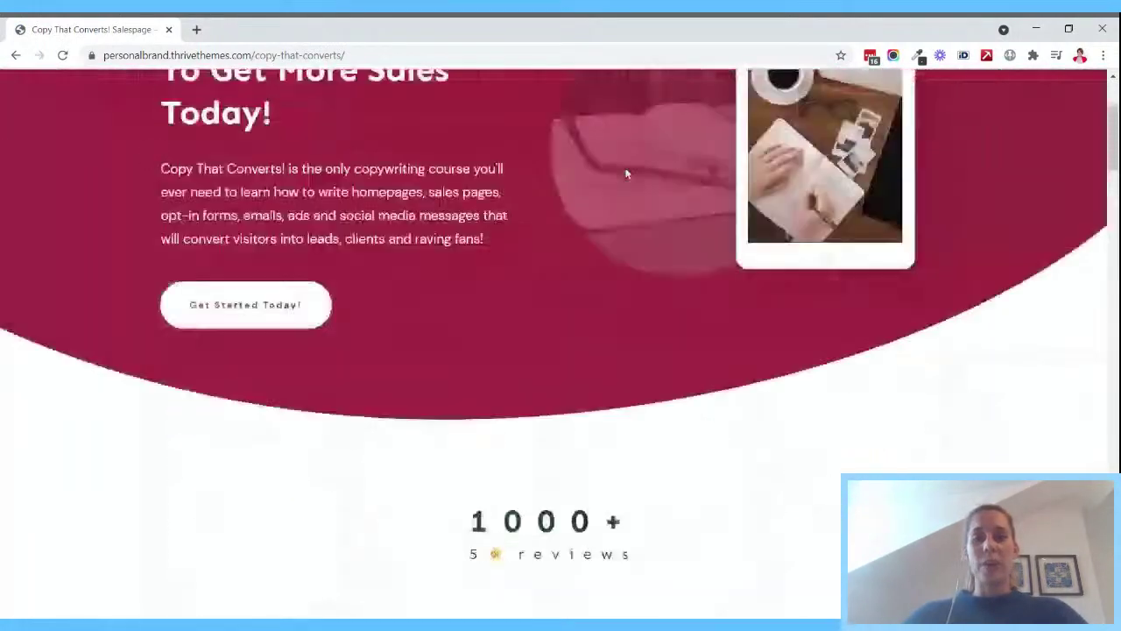
scroll(625, 170, up, 2)
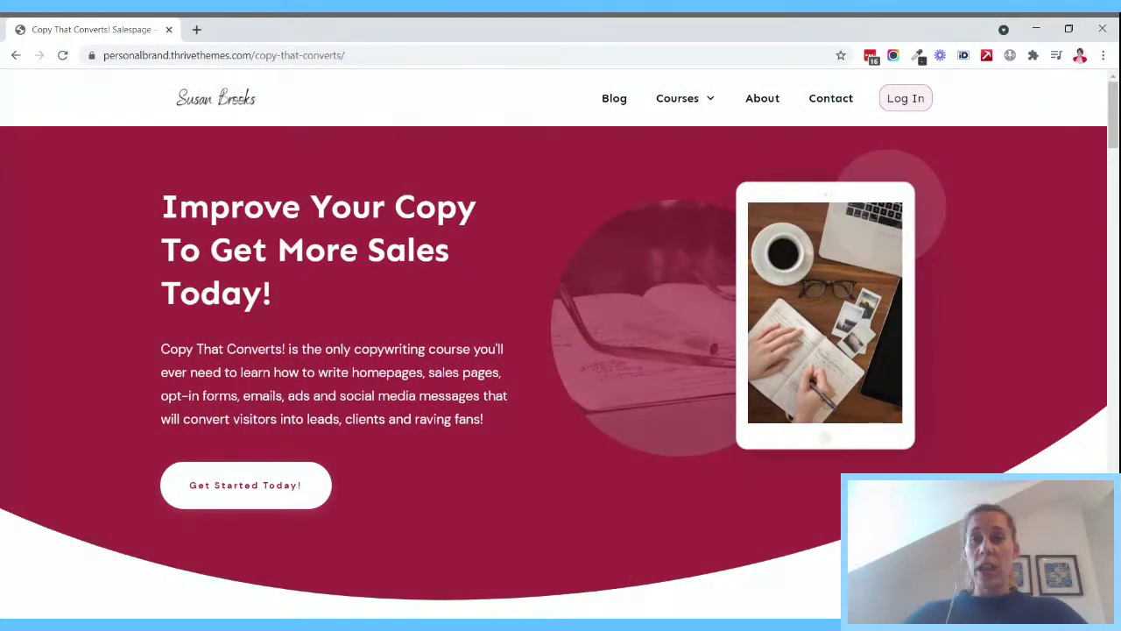
- Open the demo site's blog and look through the post list down to the free copywriting course offer
click(614, 99)
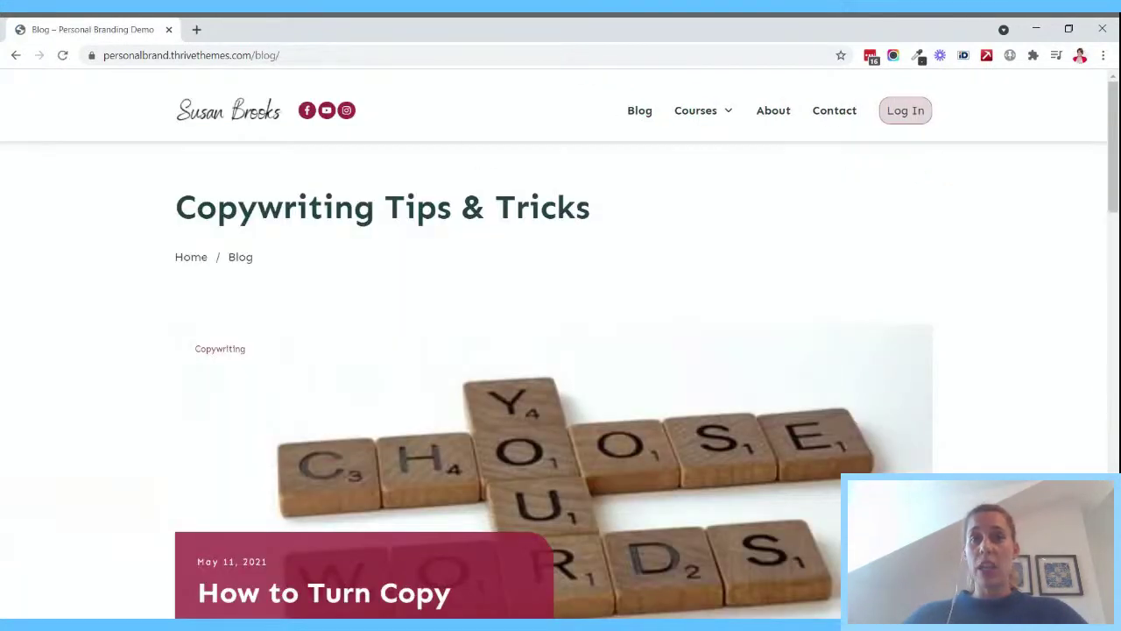
scroll(856, 165, down, 10)
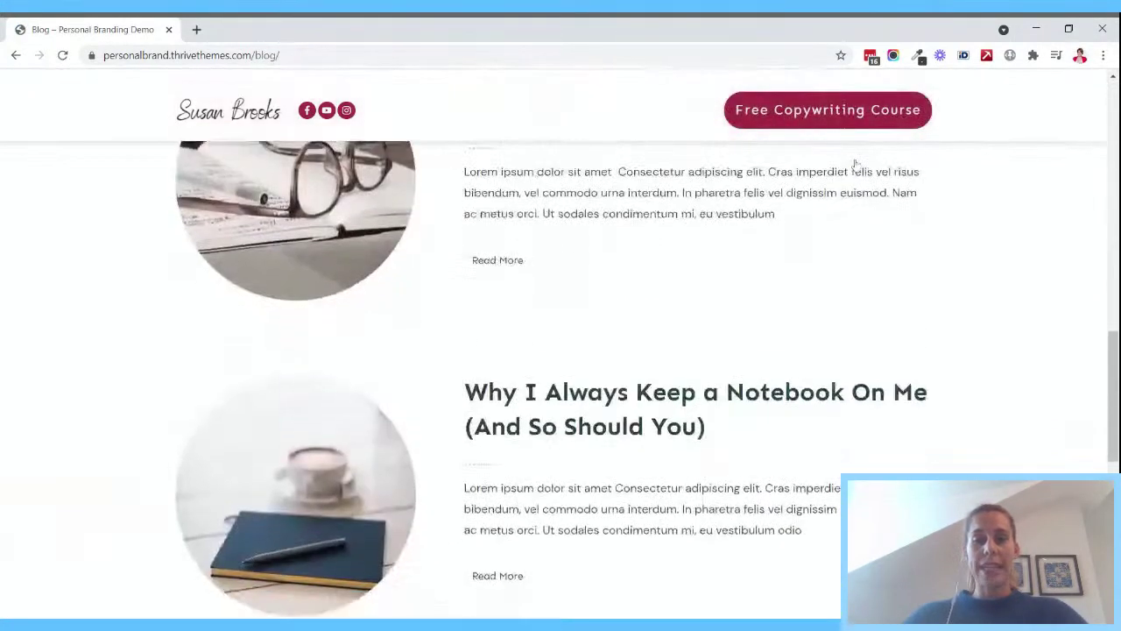
scroll(856, 164, down, 5)
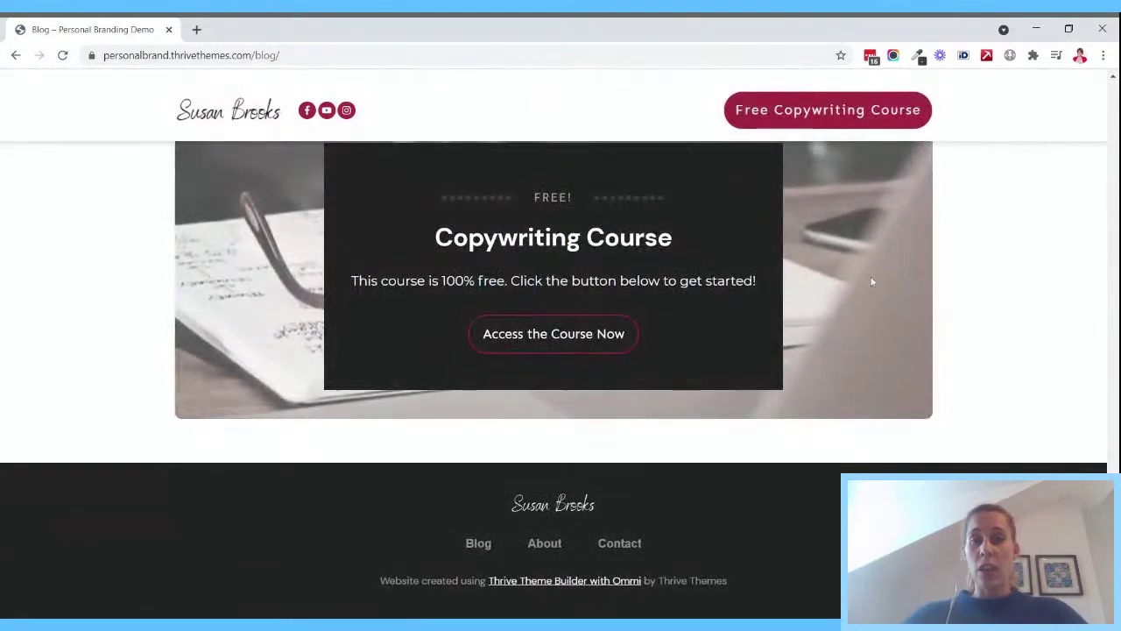
scroll(872, 281, up, 1)
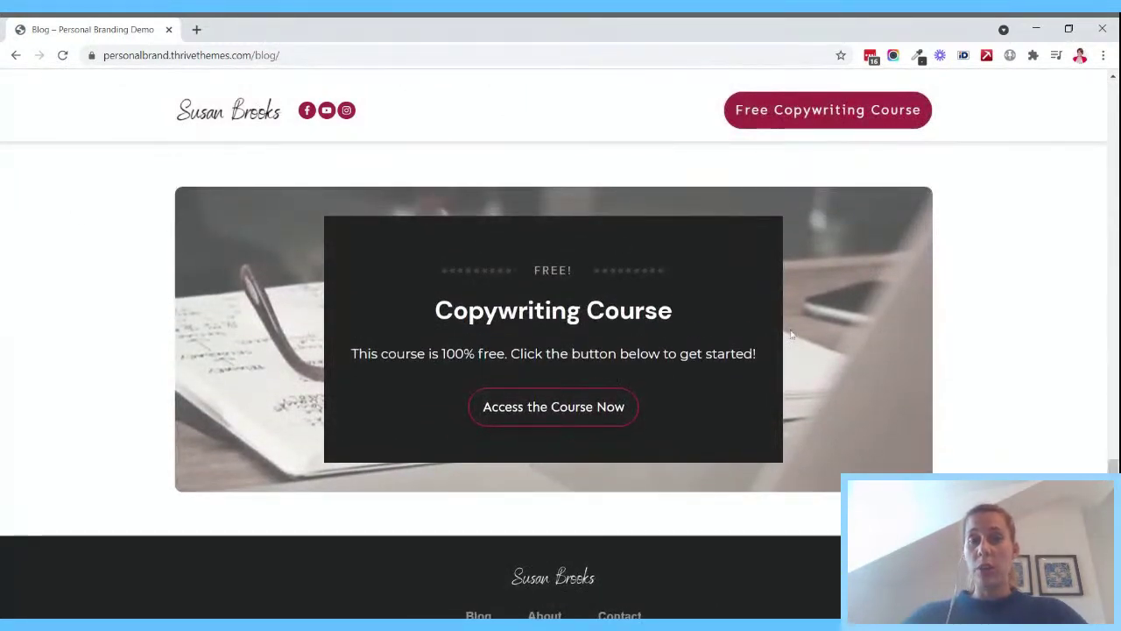
- Open the blog post "My Favorite Copywriting Resources" and examine it down to the footer
drag(1113, 494, 1113, 228)
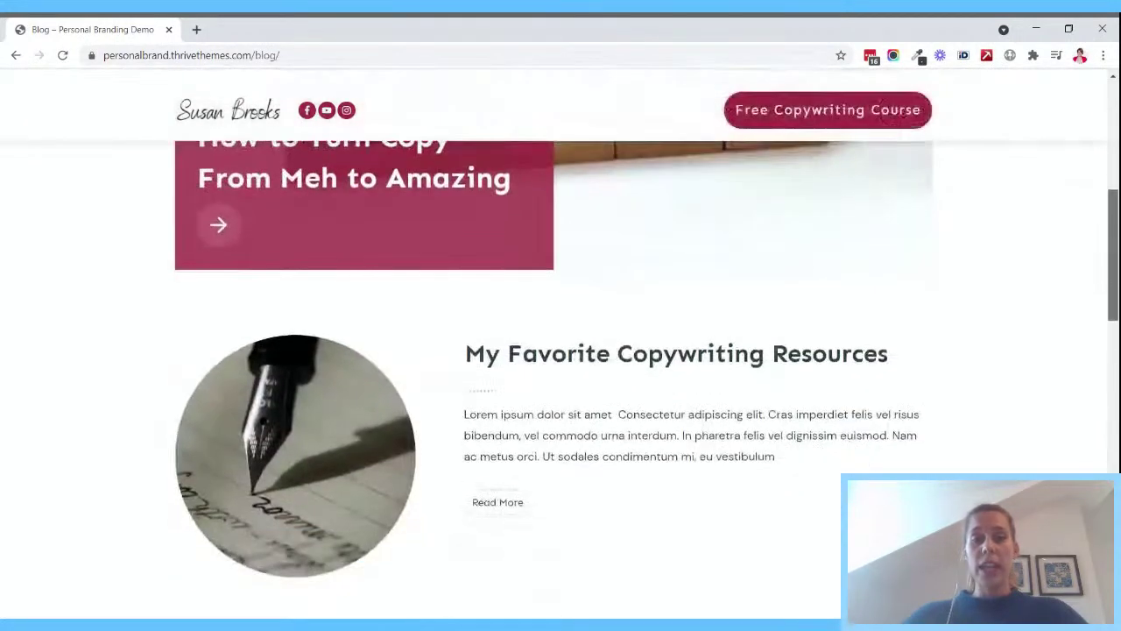
click(578, 369)
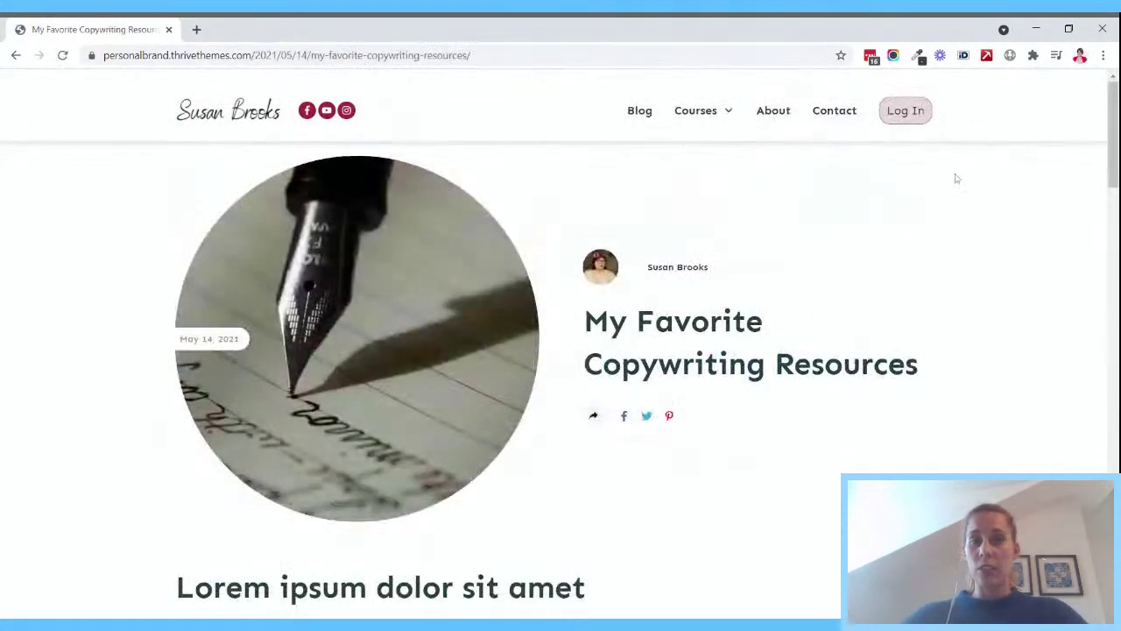
drag(1107, 114, 1113, 589)
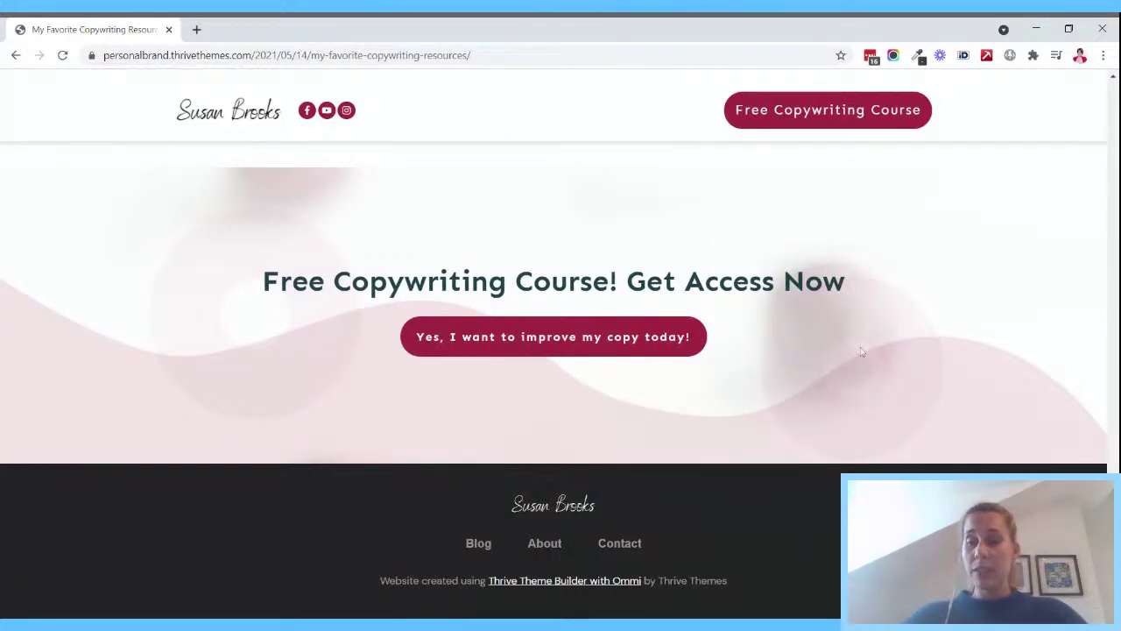
scroll(417, 204, up, 20)
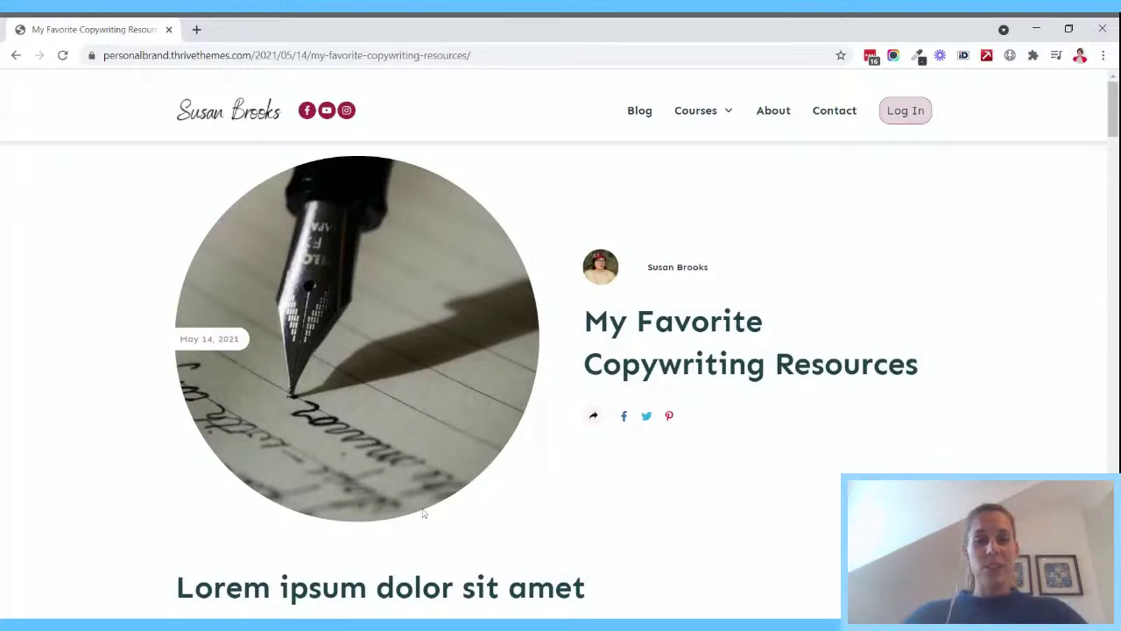
- Return to the homepage of the personal branding demo site
click(97, 120)
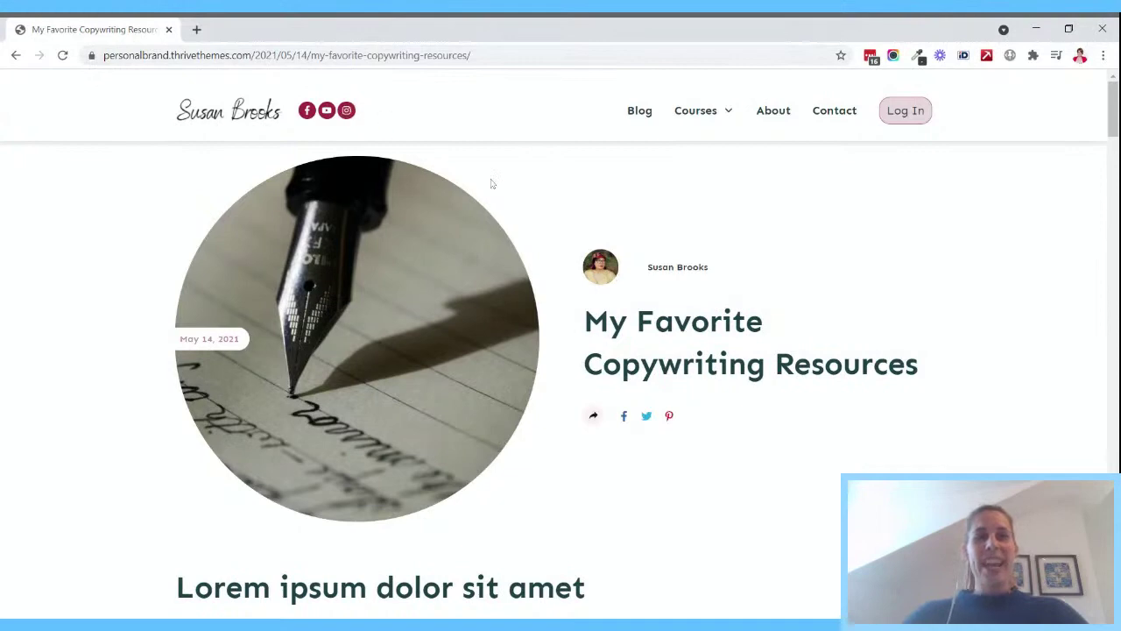
click(232, 130)
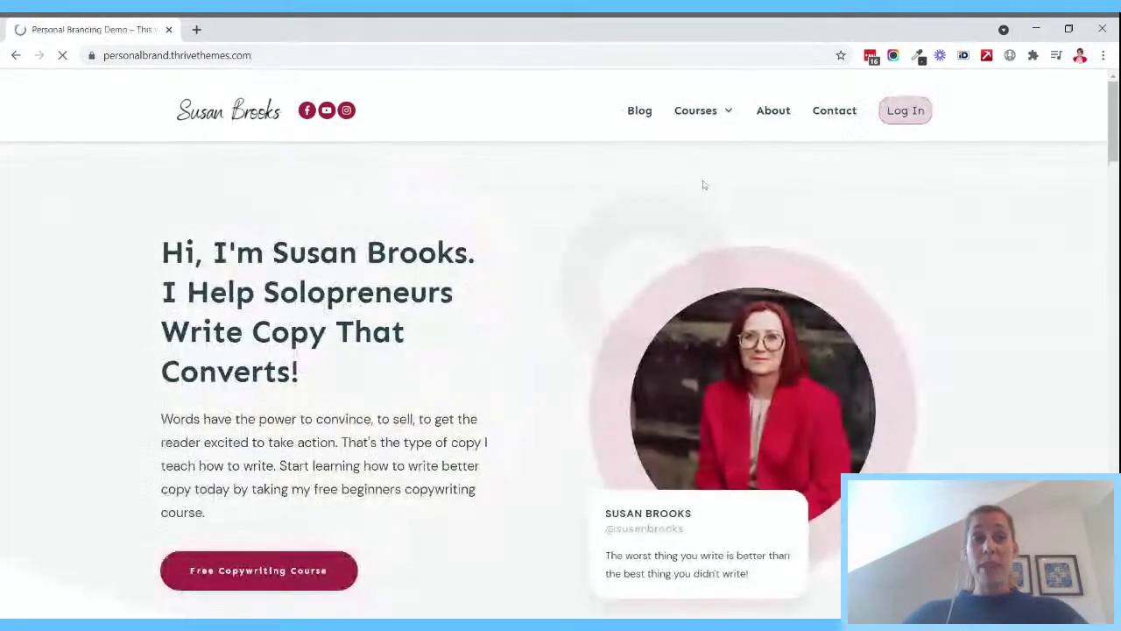
mouse_move(1115, 115)
mouse_down()
mouse_move(1115, 525)
mouse_move(1113, 107)
mouse_up()
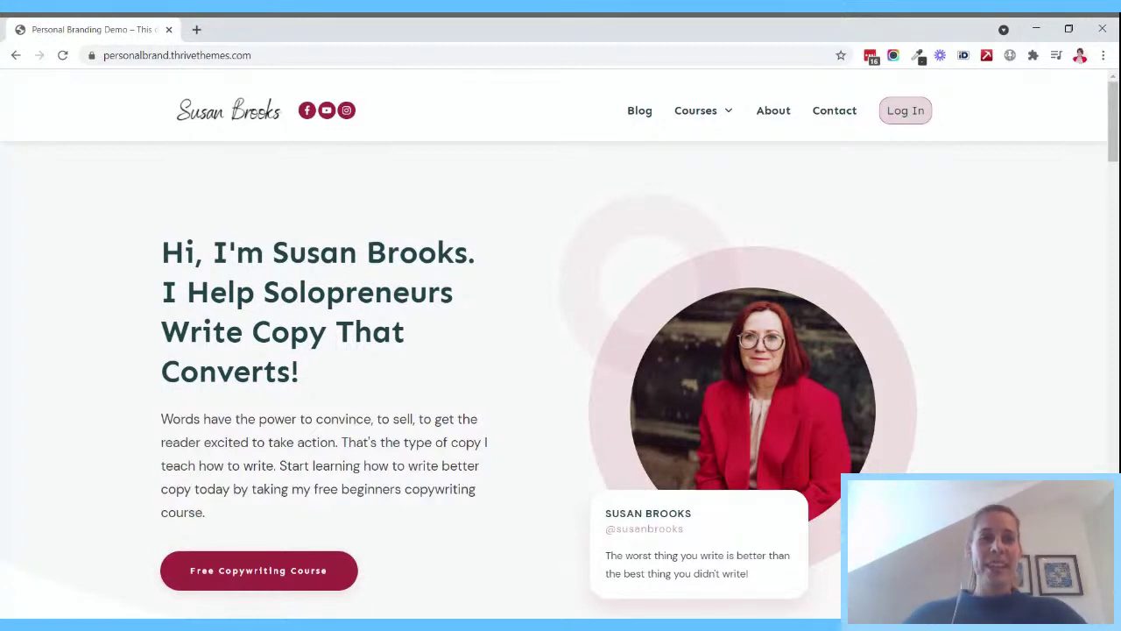
- Open the Thrive Themes Tutorials WordPress site in a new browser tab and look over its front page
click(198, 31)
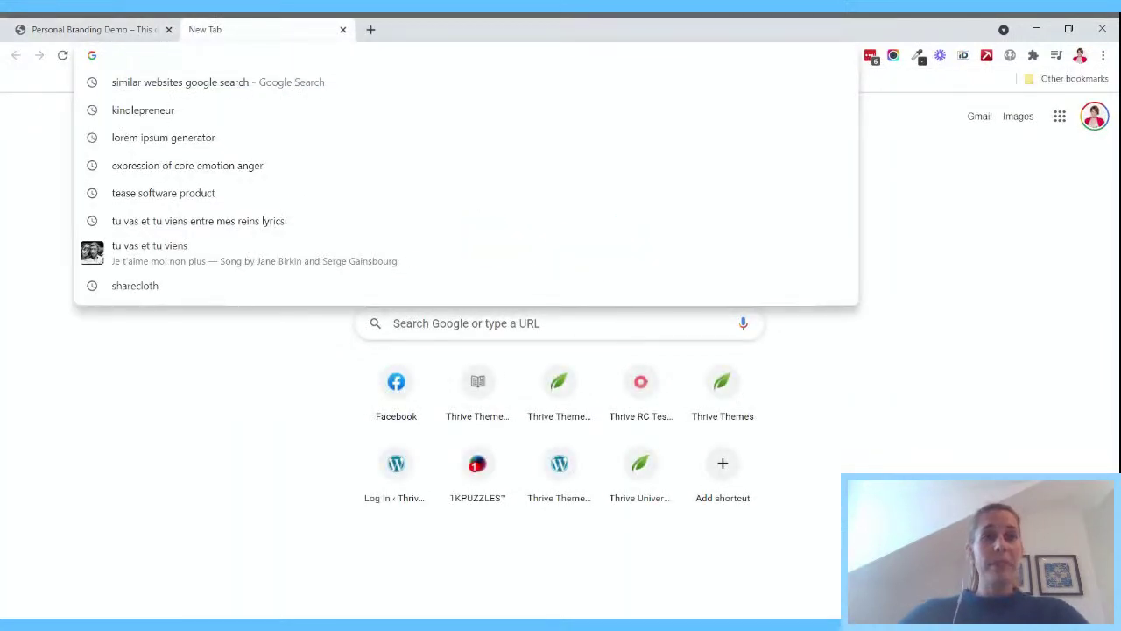
text(hann)
key(Return)
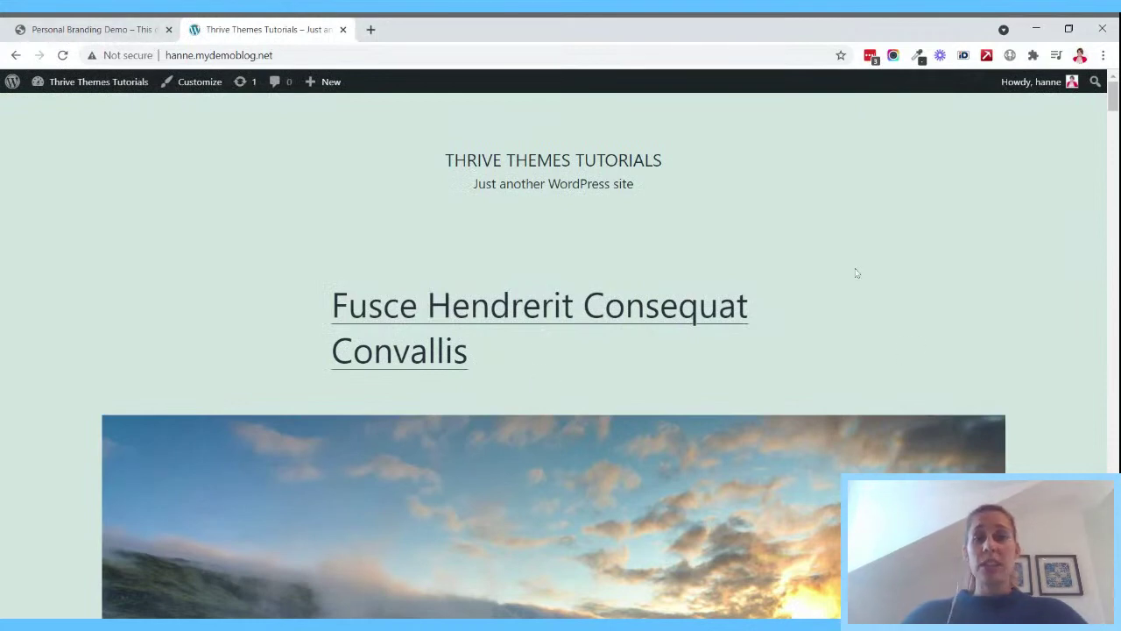
scroll(1000, 229, down, 6)
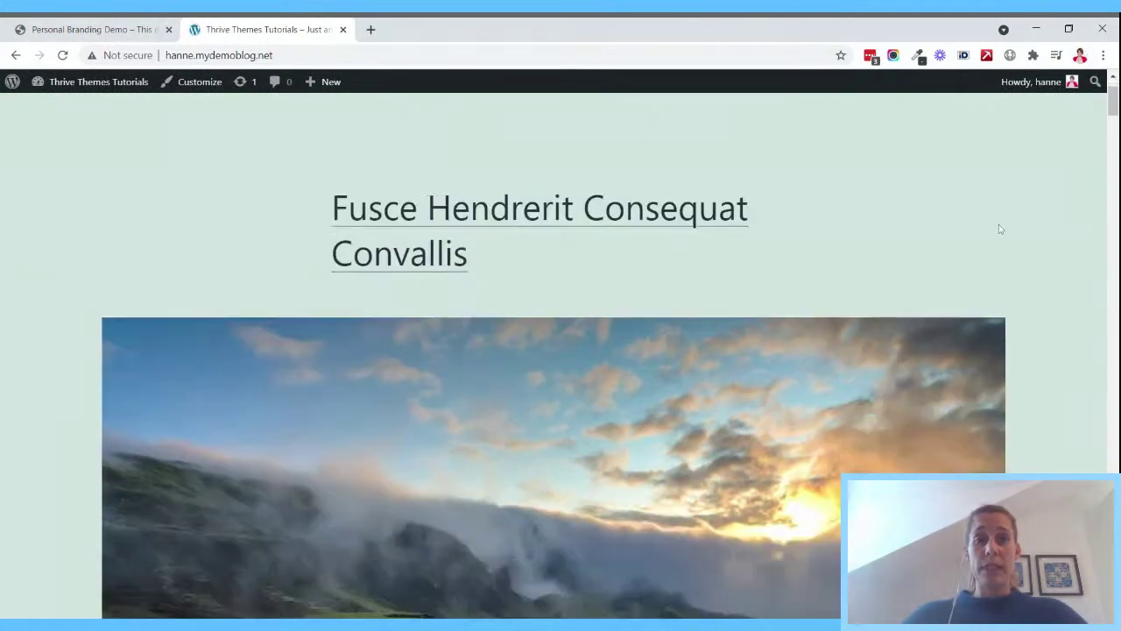
scroll(999, 230, up, 6)
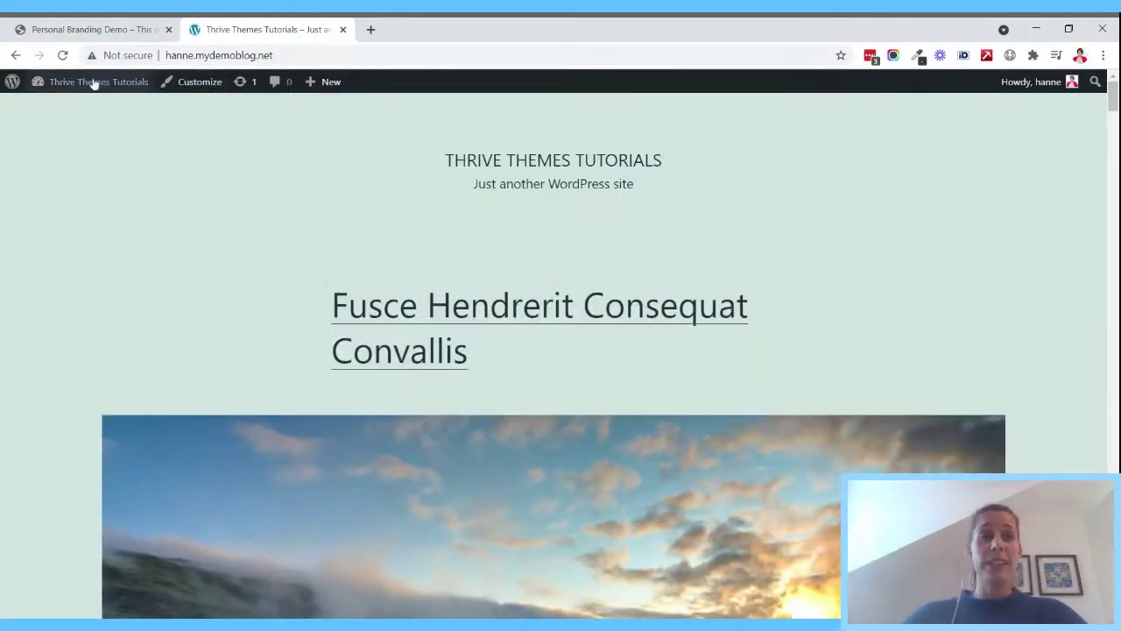
- Activate Thrive Theme Builder on the site through the Thrive Product Manager in the WordPress admin
mouse_move(94, 82)
click(73, 112)
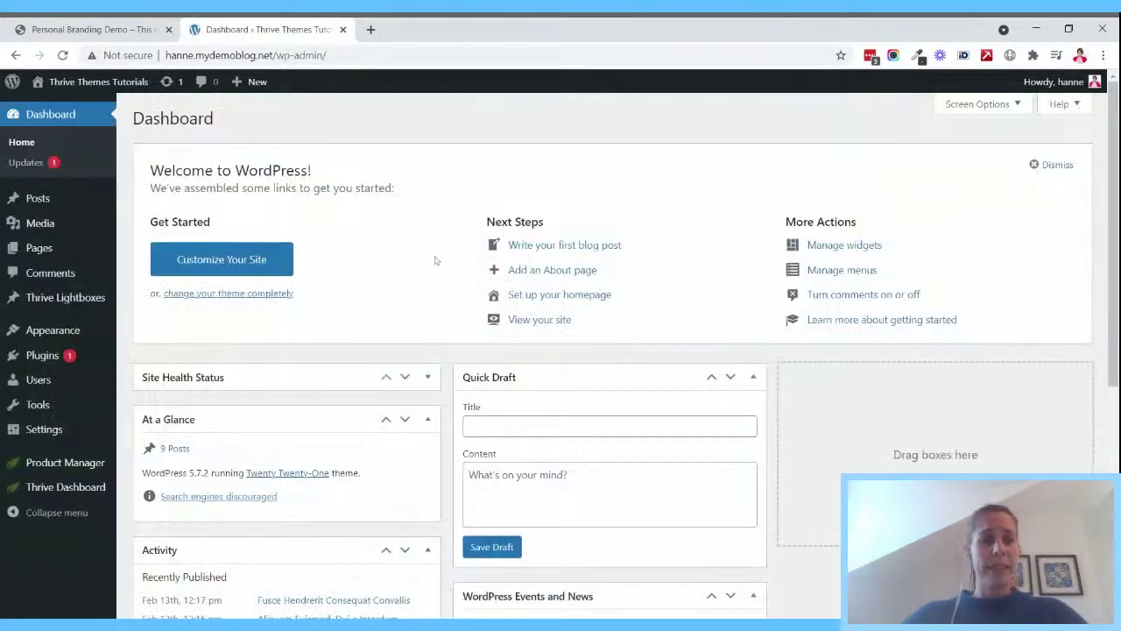
click(70, 465)
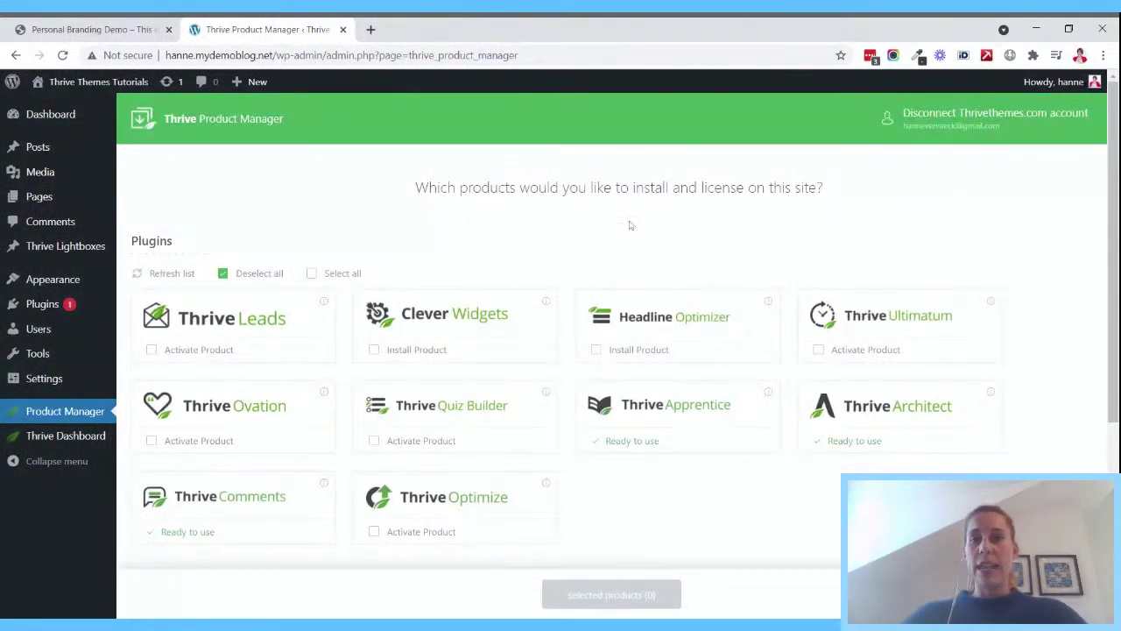
scroll(627, 226, down, 2)
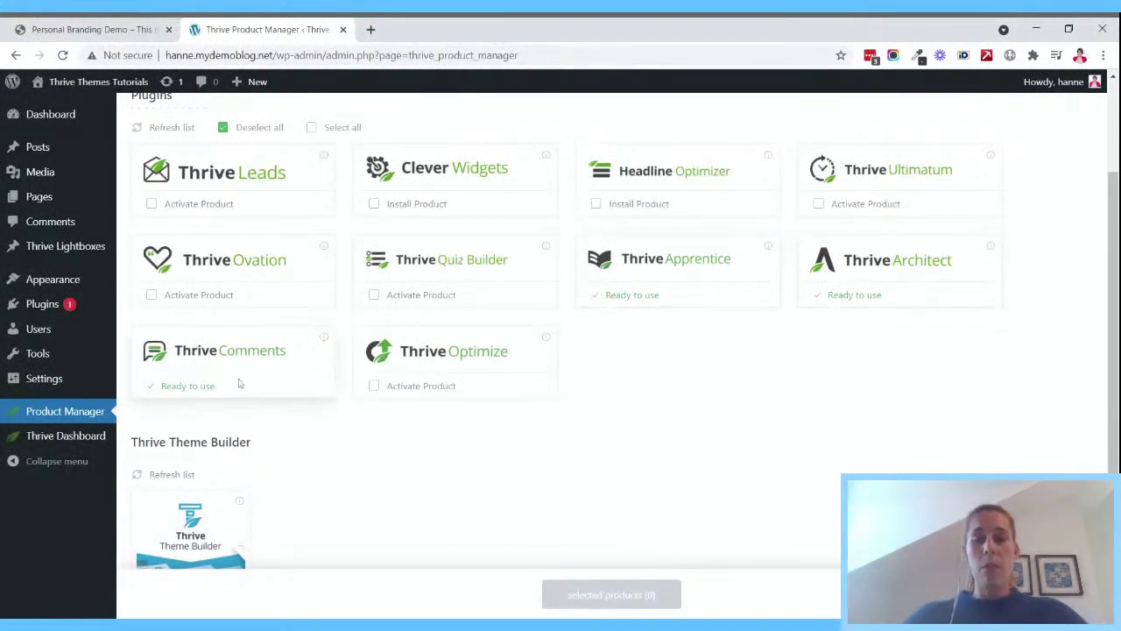
scroll(560, 421, down, 2)
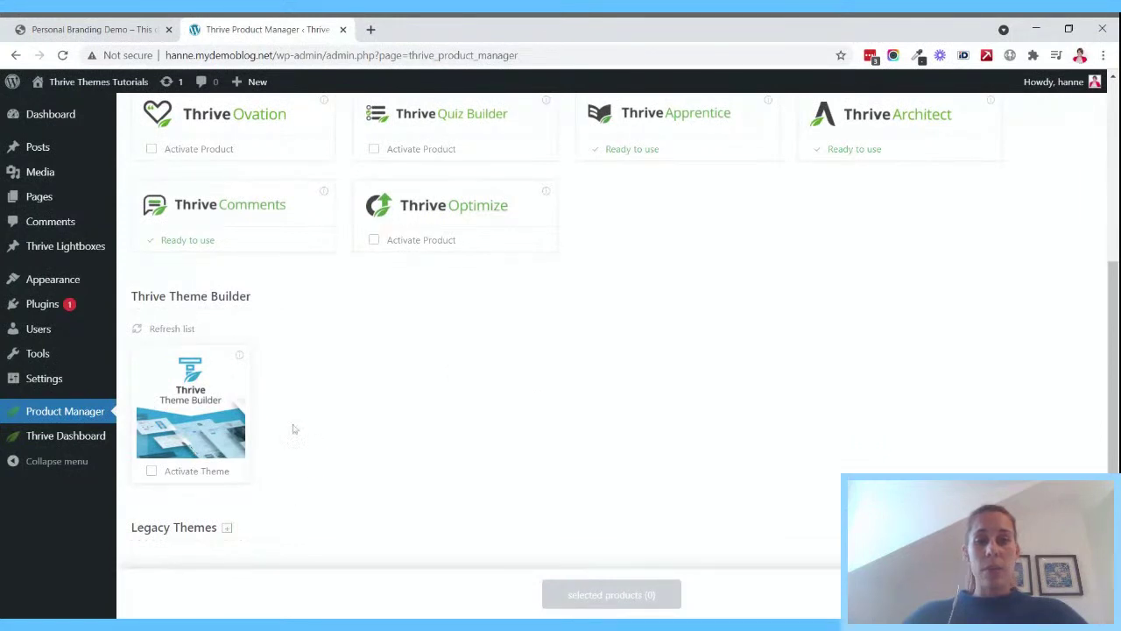
click(196, 477)
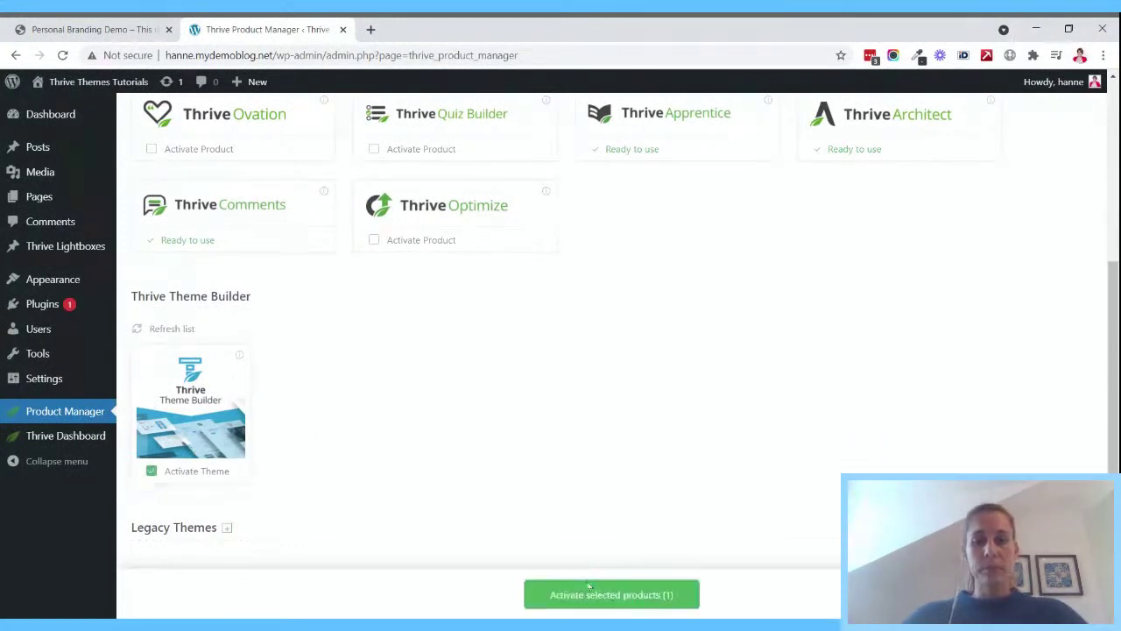
click(626, 594)
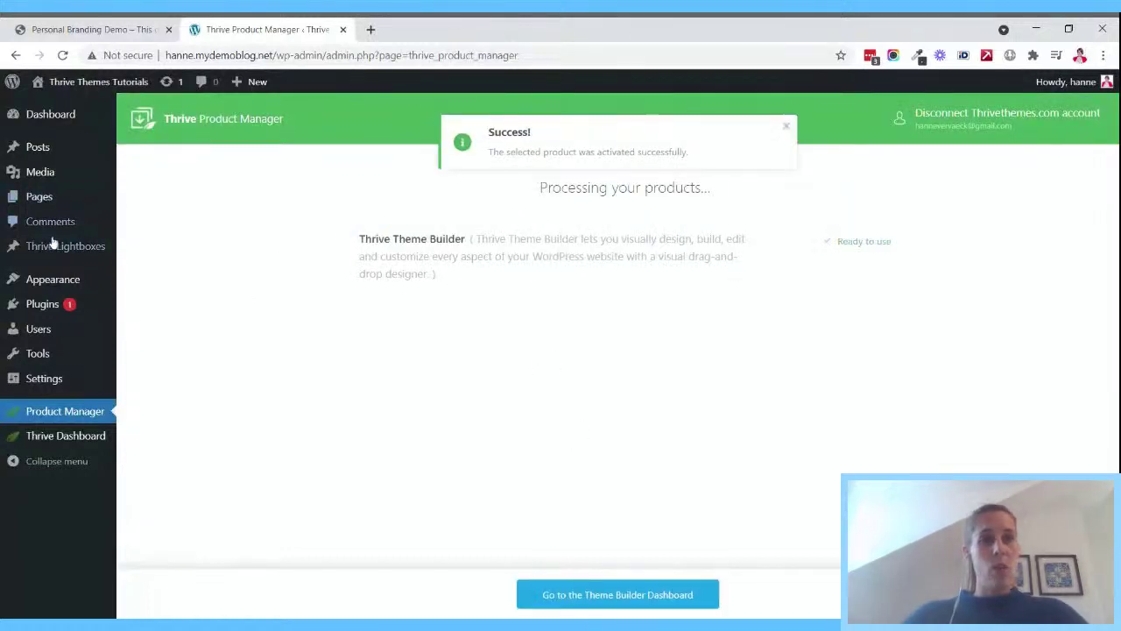
- View the site's installed WordPress themes to check which one is active
mouse_move(63, 282)
click(149, 282)
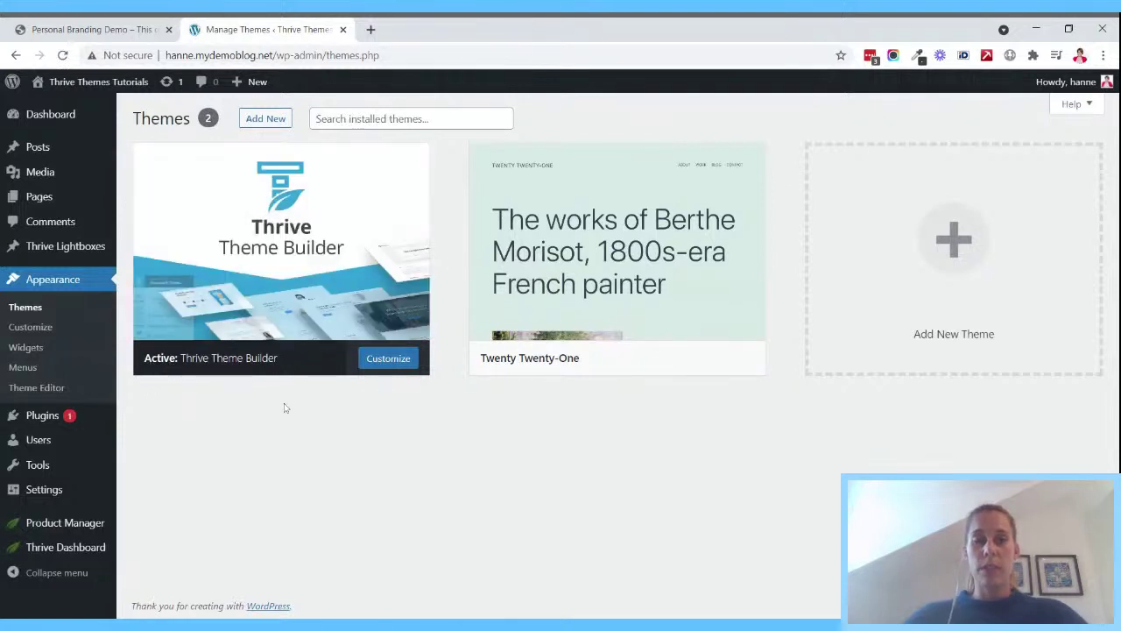
- Open the Thrive Theme Builder dashboard and visit the site's front page to view its design
mouse_move(94, 549)
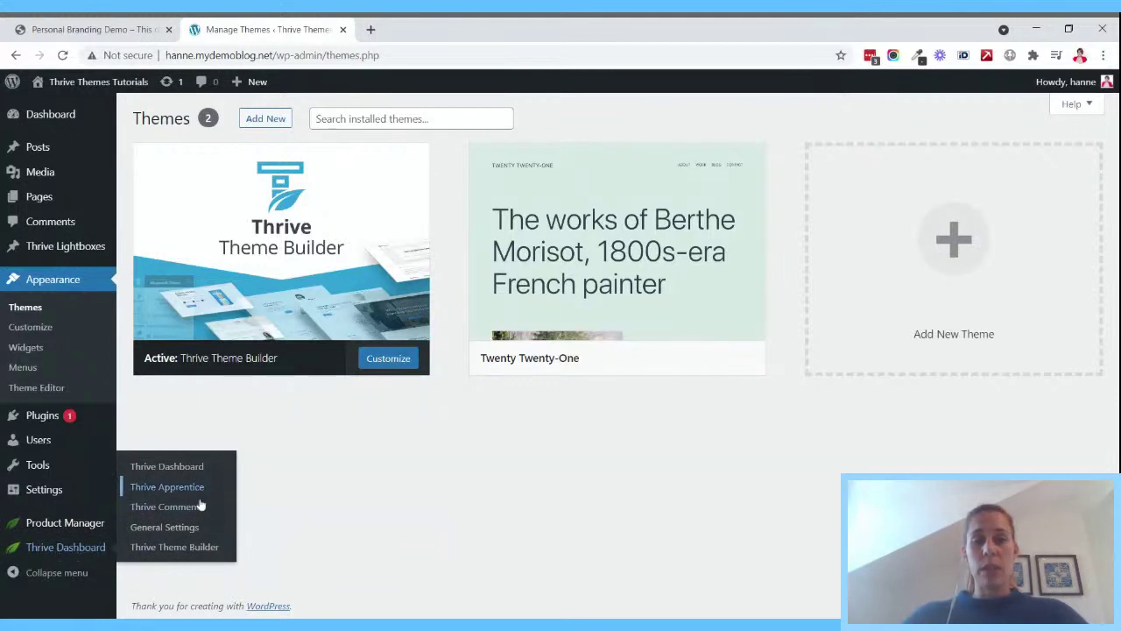
click(198, 552)
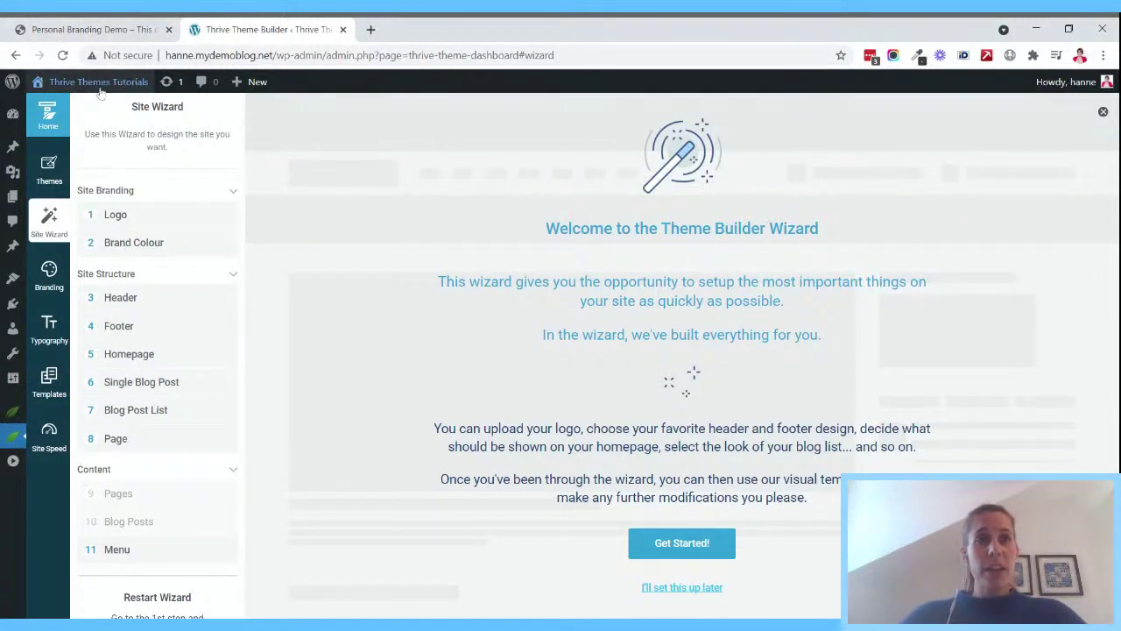
click(52, 110)
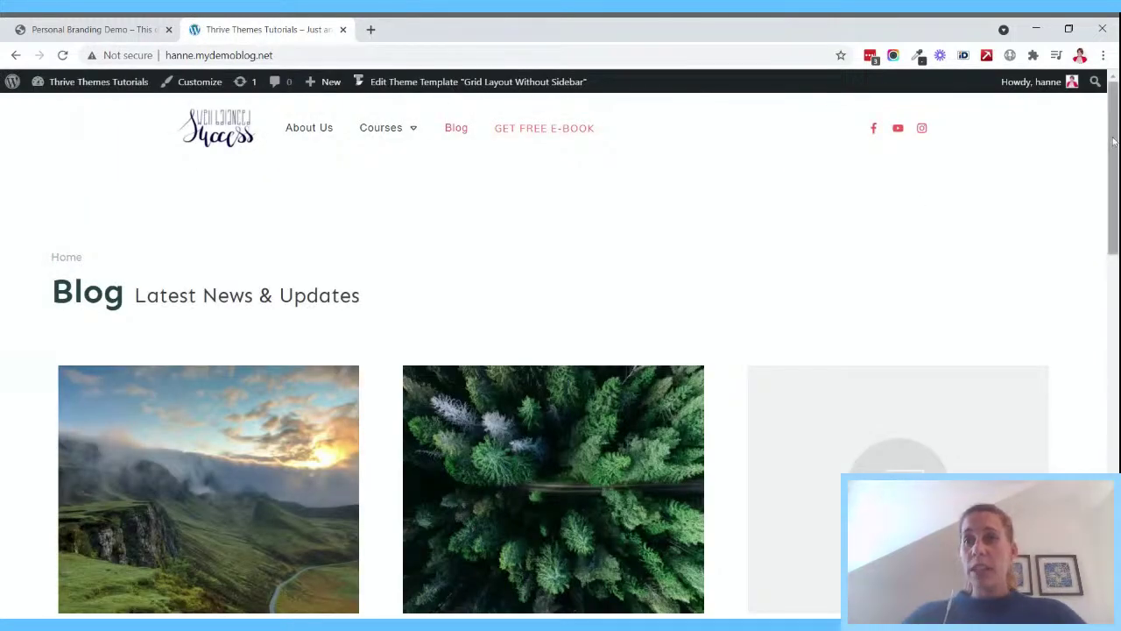
- Open the site's WordPress dashboard in a new browser tab and start the Thrive Theme Builder site wizard
scroll(727, 183, down, 2)
drag(1112, 182, 1109, 121)
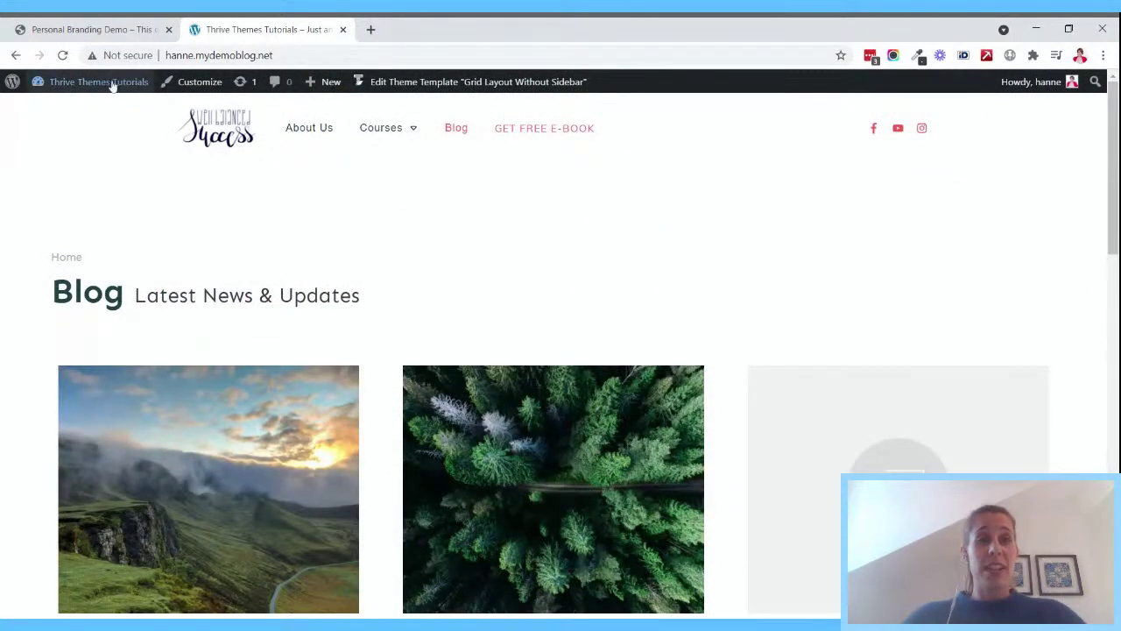
mouse_move(112, 87)
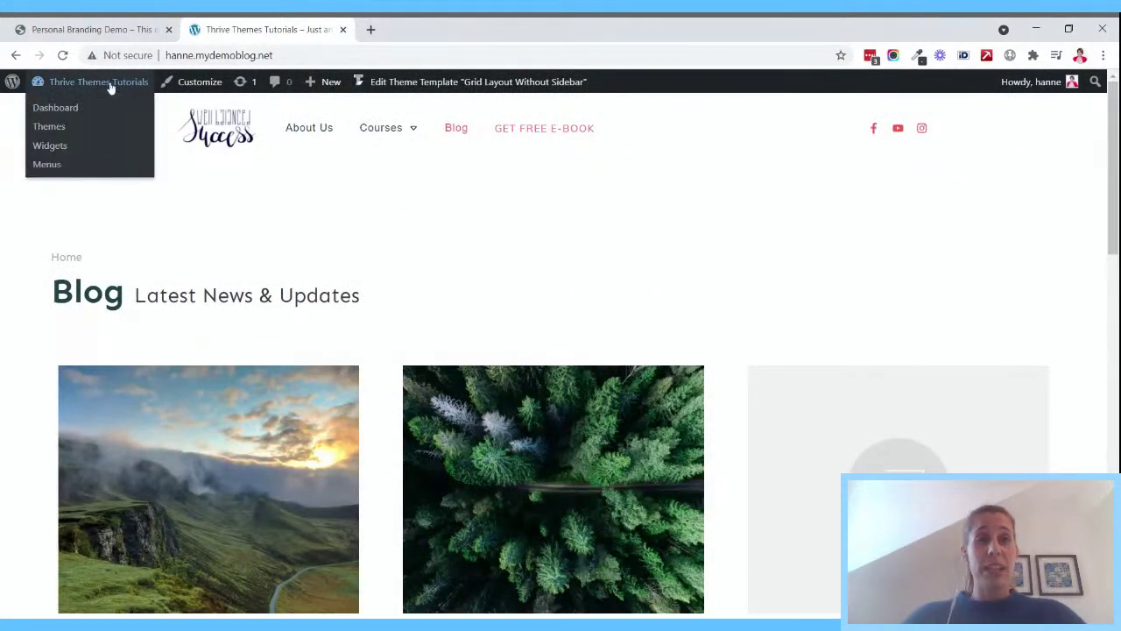
middle_click(70, 112)
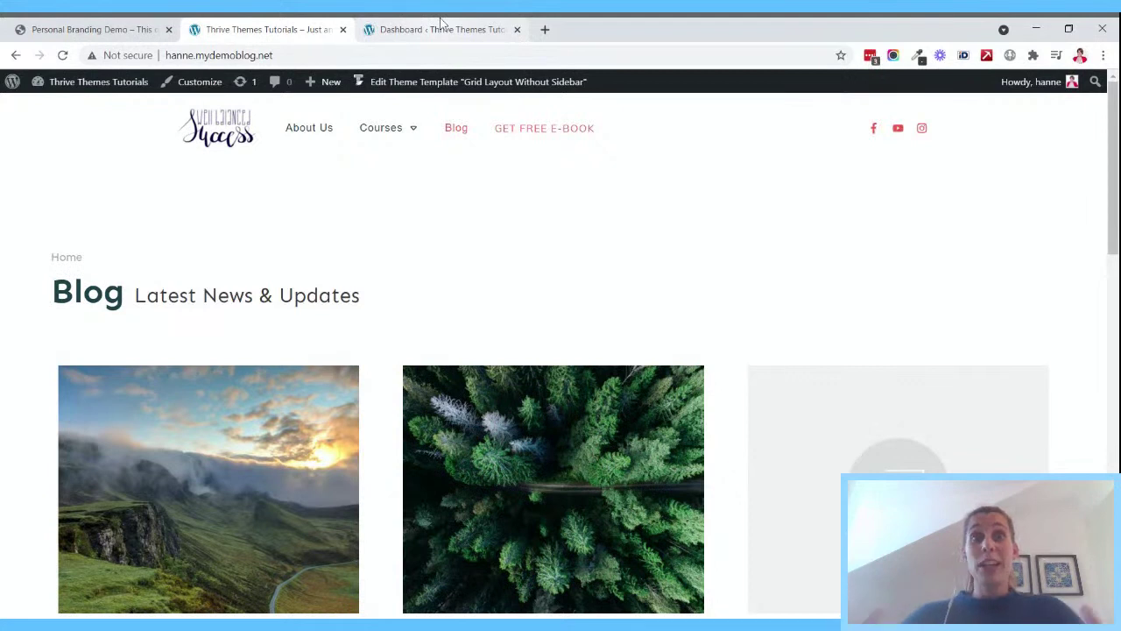
click(438, 29)
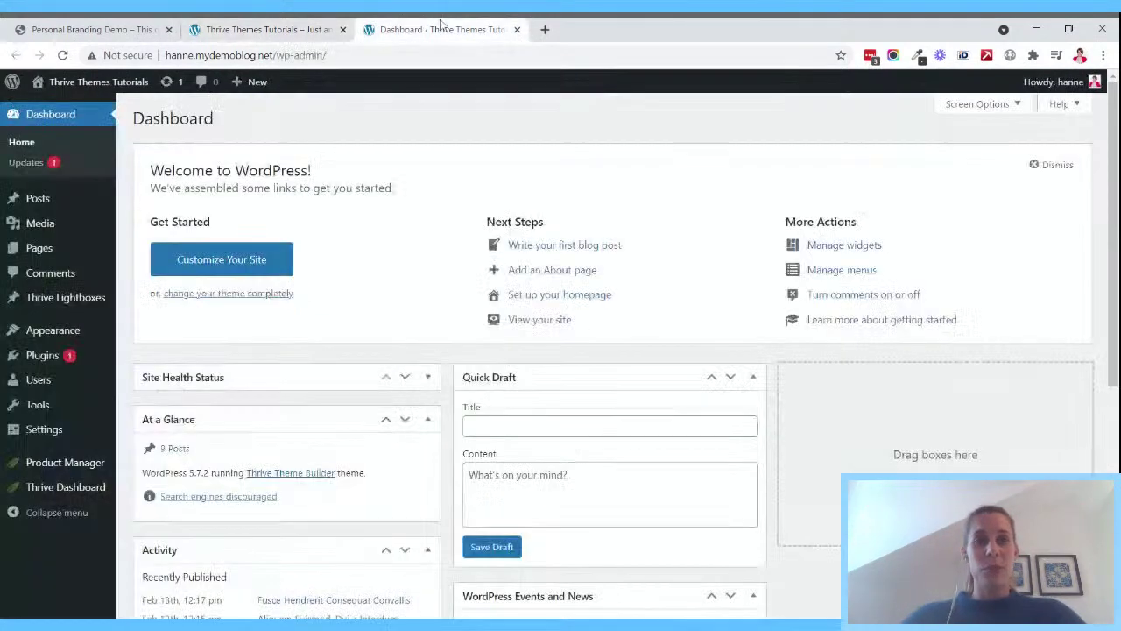
mouse_move(65, 487)
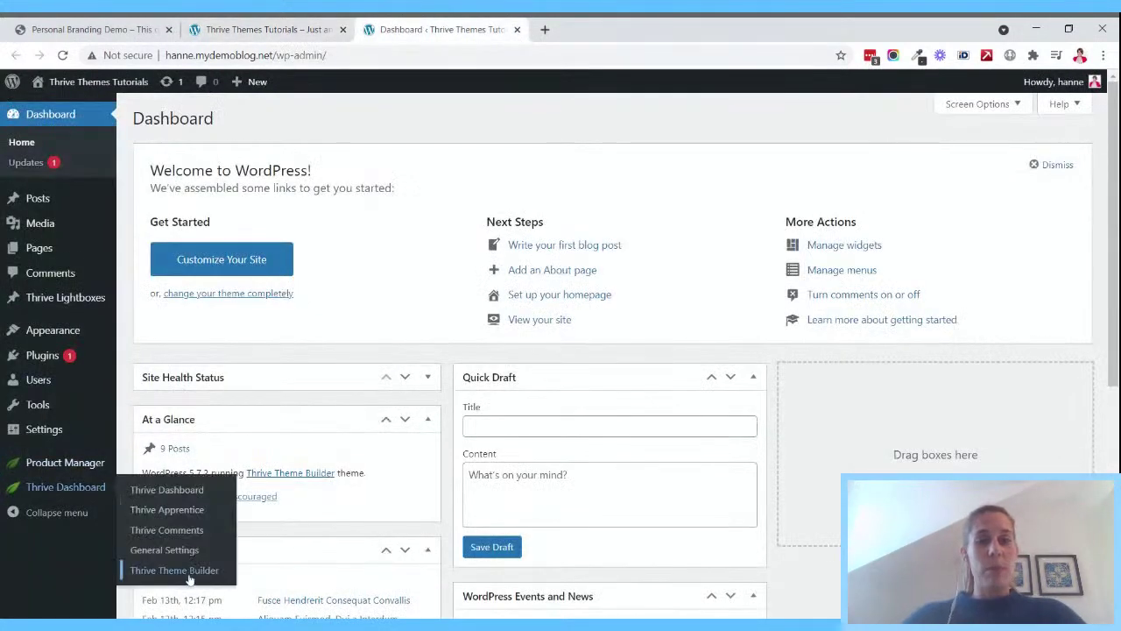
click(187, 570)
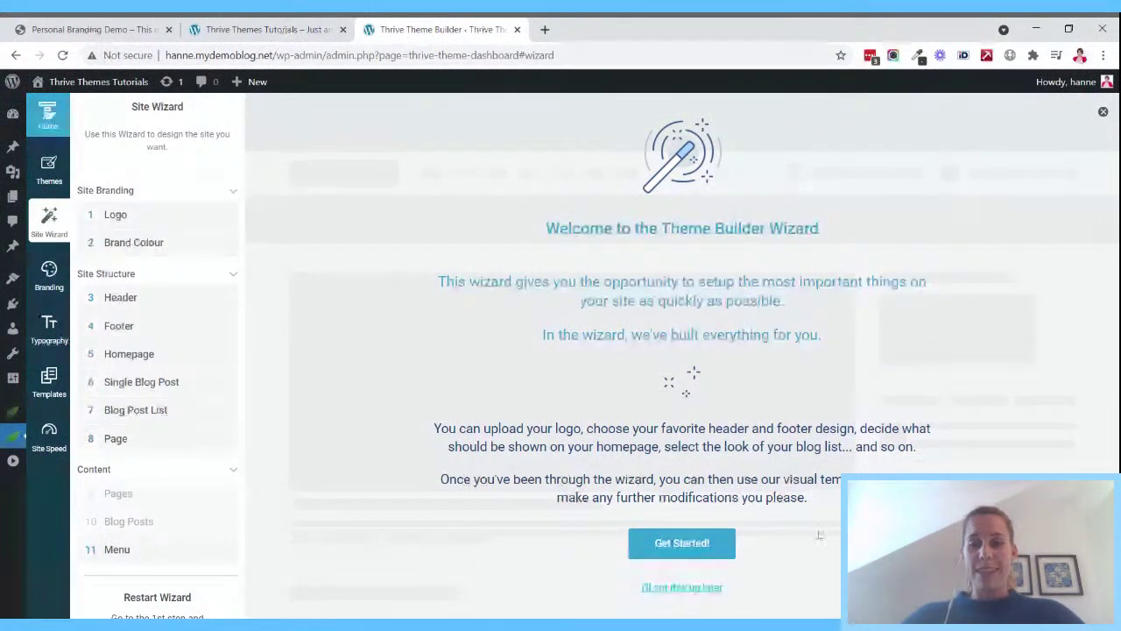
click(714, 545)
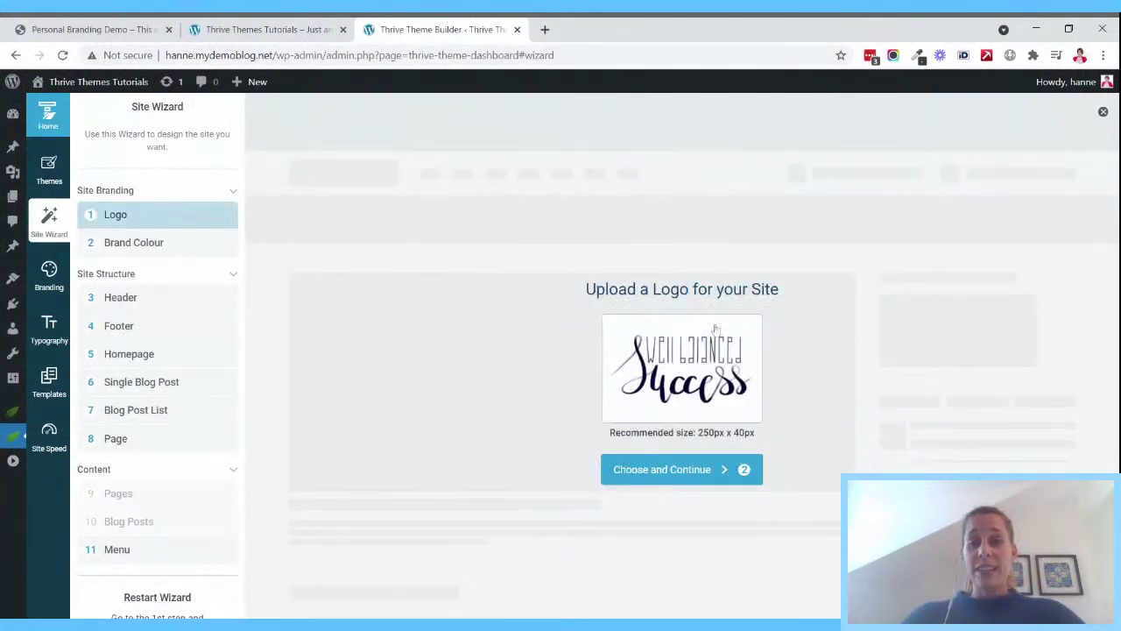
- Set the site logo to the dark handwritten signature image from the media library and continue to the brand colour
click(687, 365)
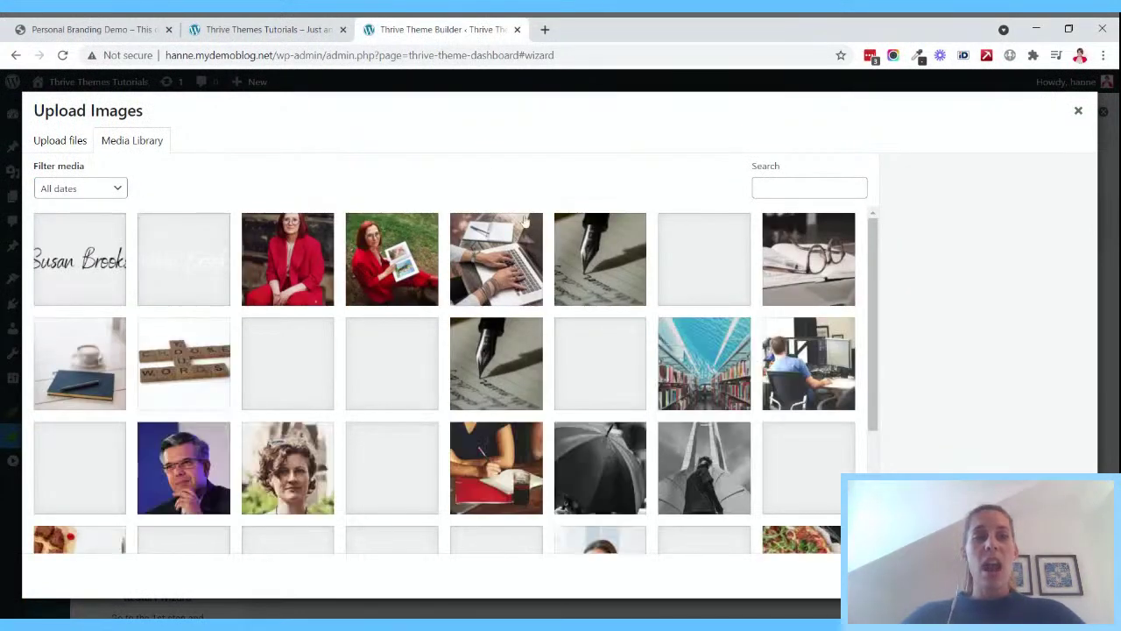
click(91, 253)
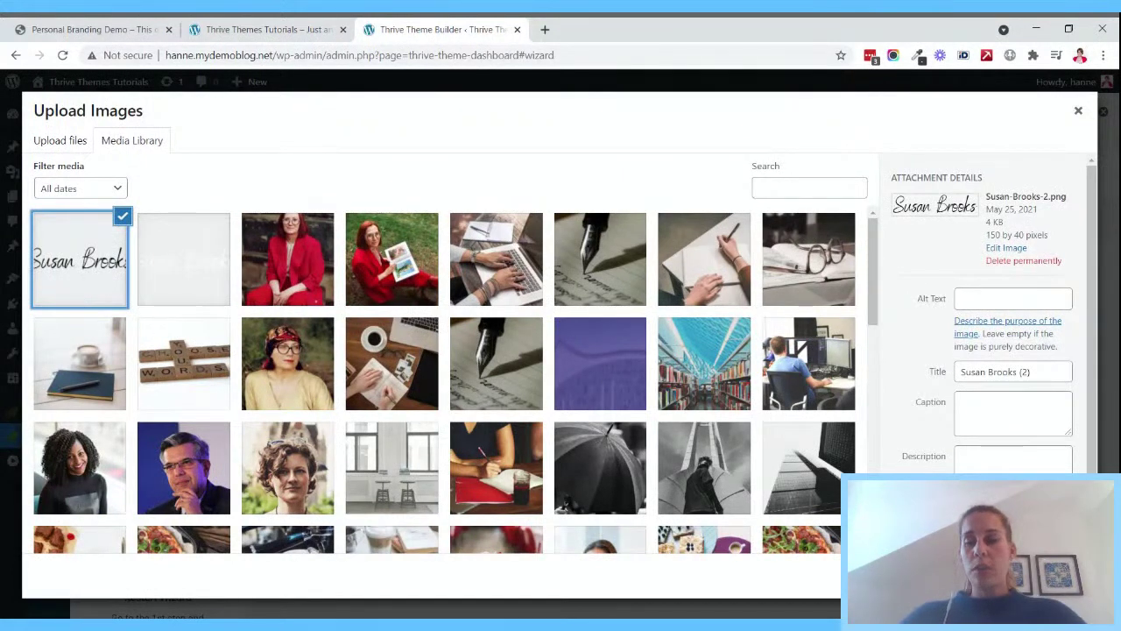
click(1045, 576)
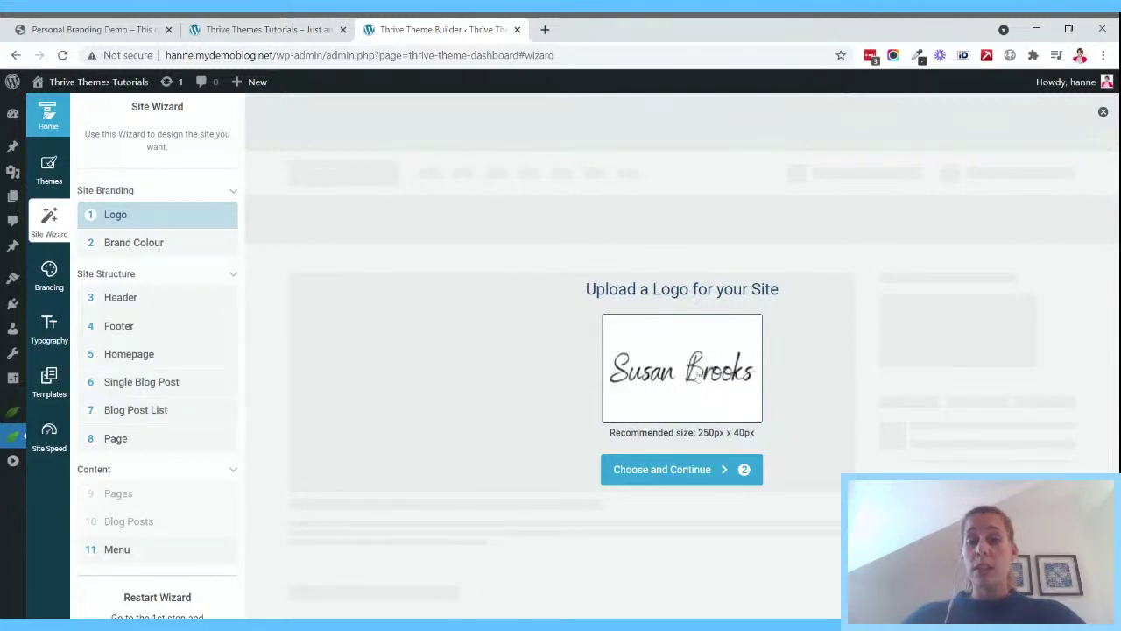
click(690, 473)
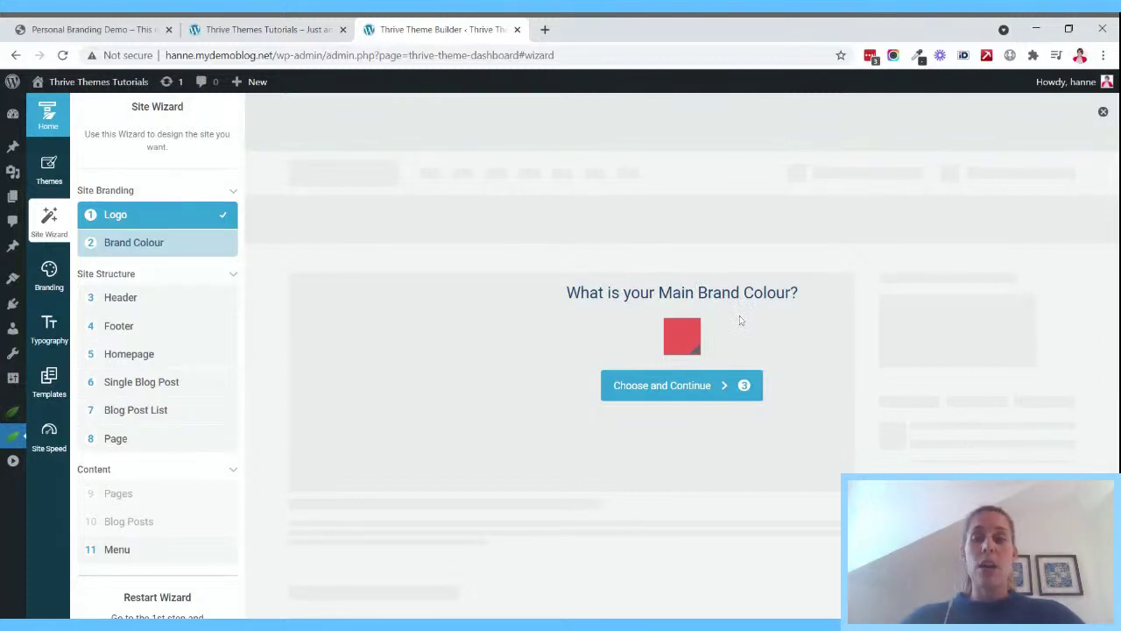
- Apply #f05b56 as the main brand colour and continue to the header selection
click(694, 341)
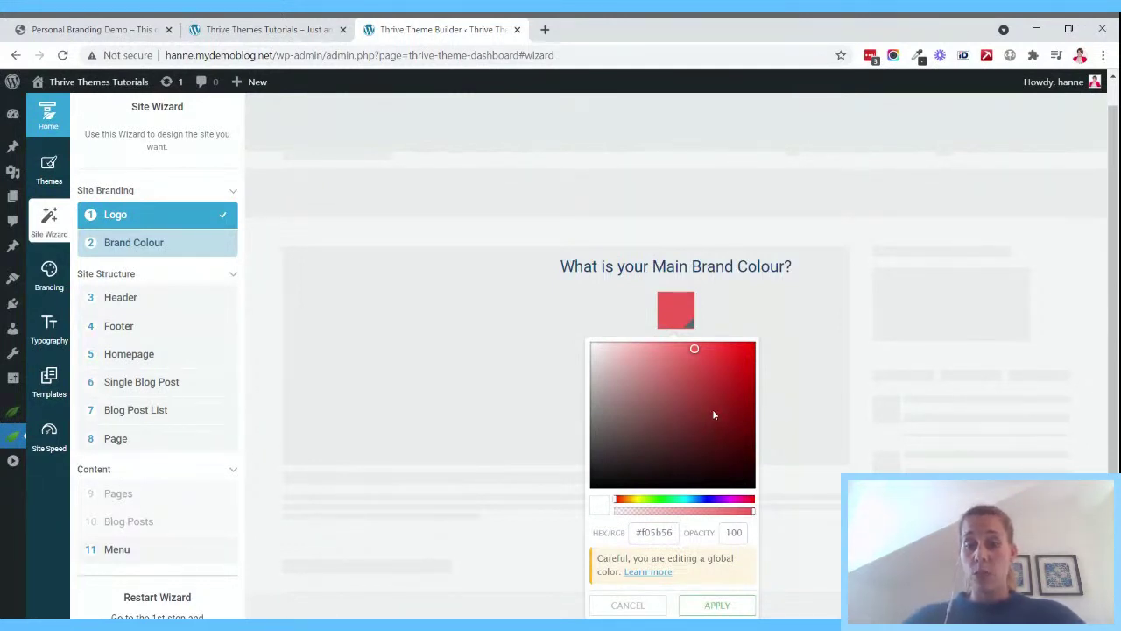
click(723, 606)
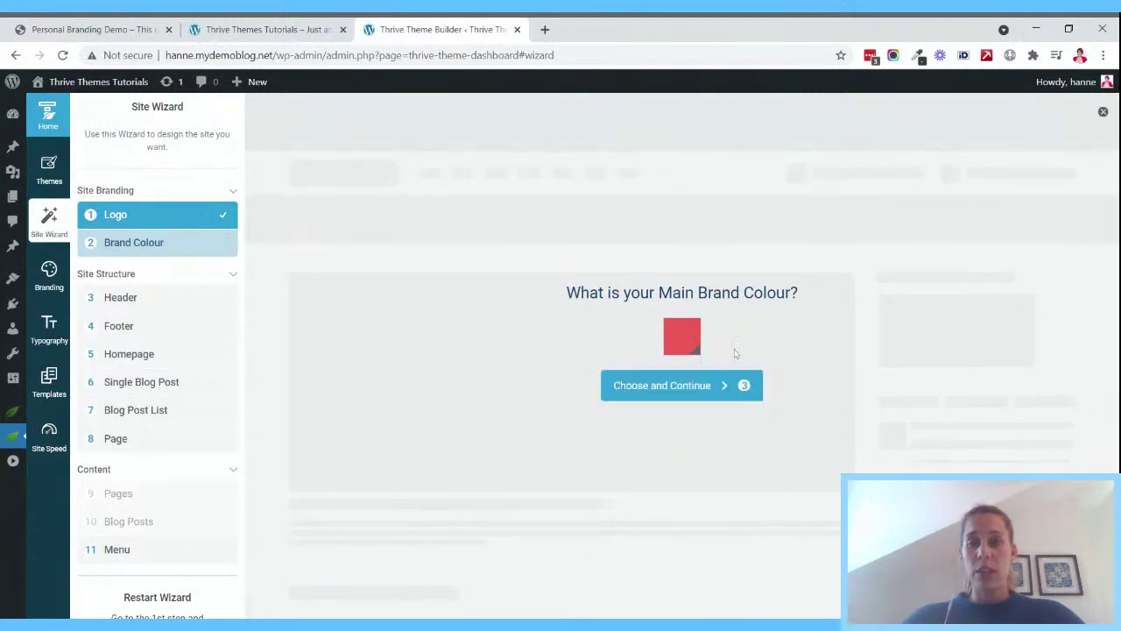
click(693, 388)
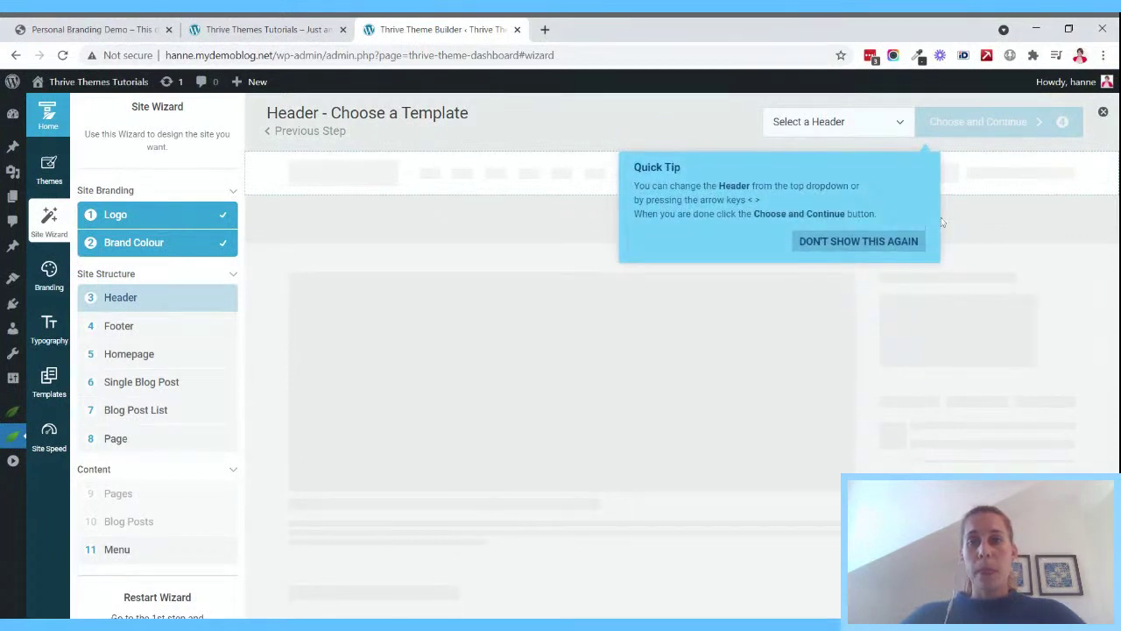
- Dismiss the quick tip, check the demo site's header for reference, and choose the "Logo – Menu – CTA" header template
click(893, 243)
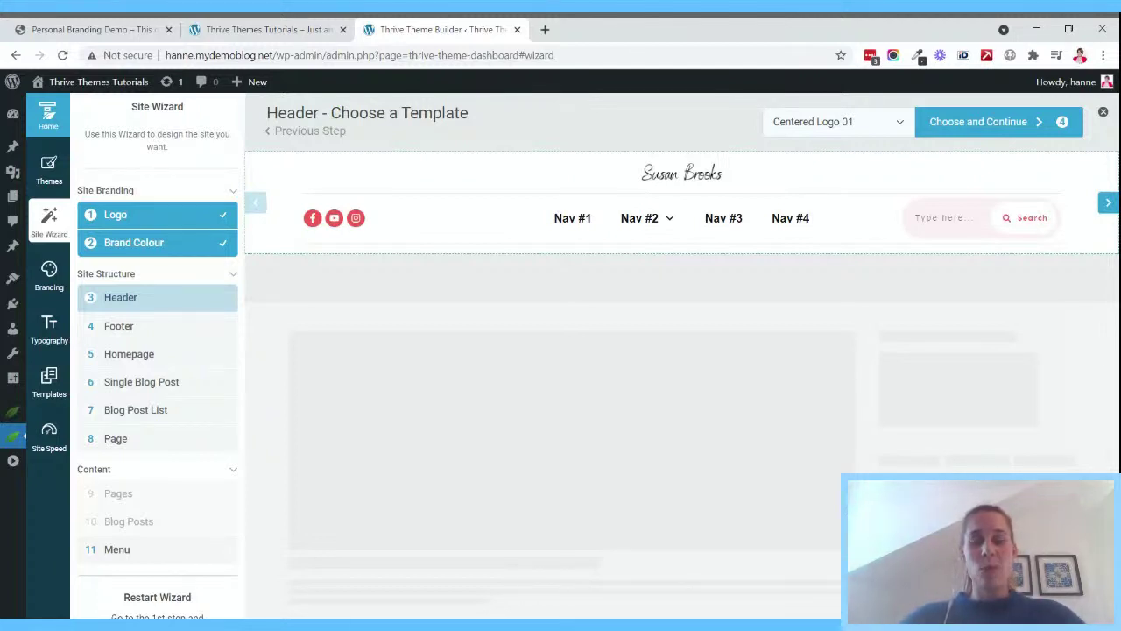
click(87, 29)
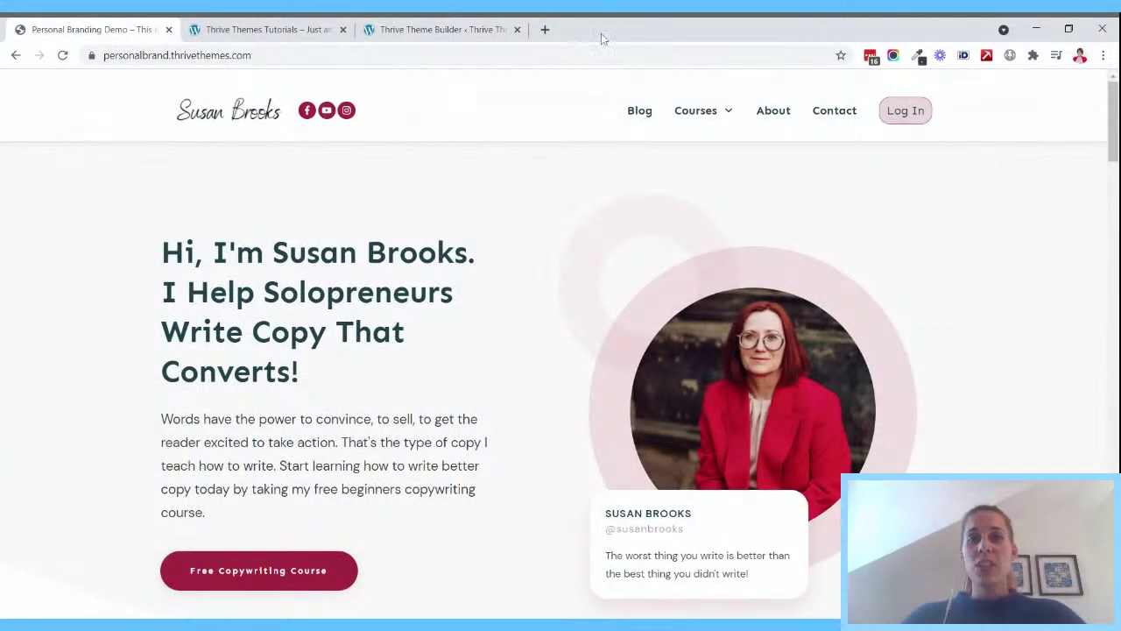
click(437, 29)
click(898, 123)
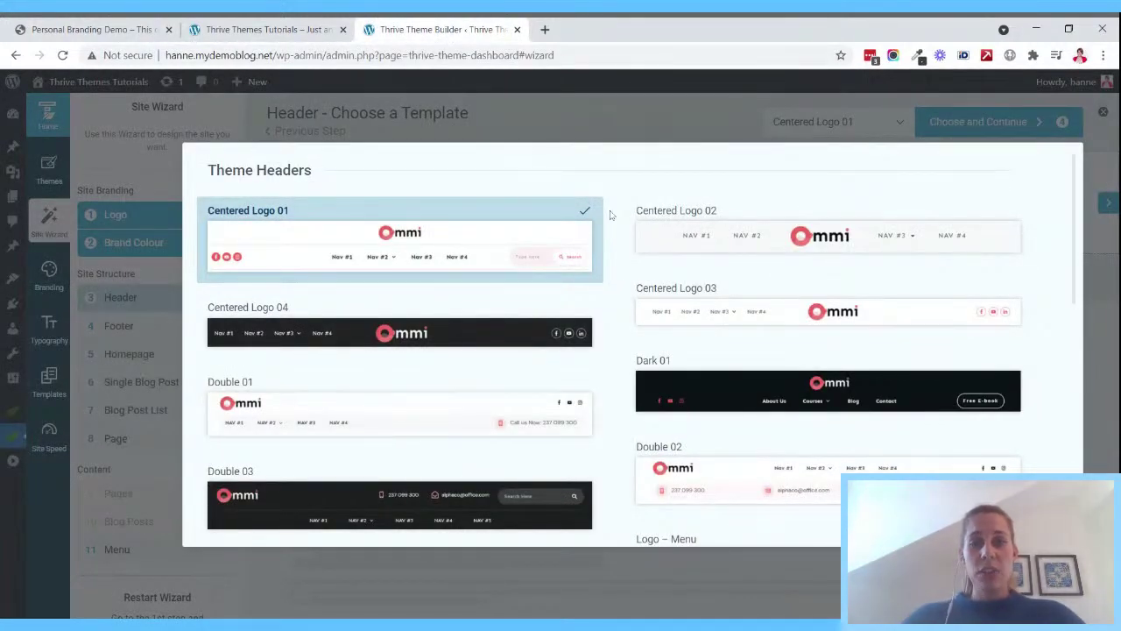
scroll(611, 216, down, 5)
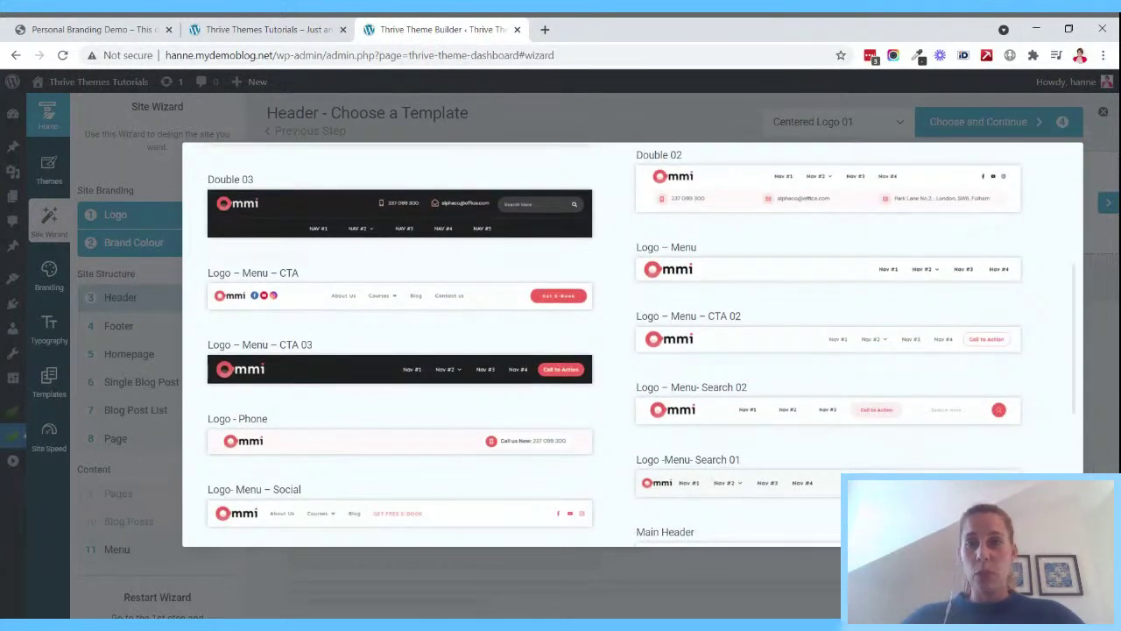
scroll(610, 216, down, 1)
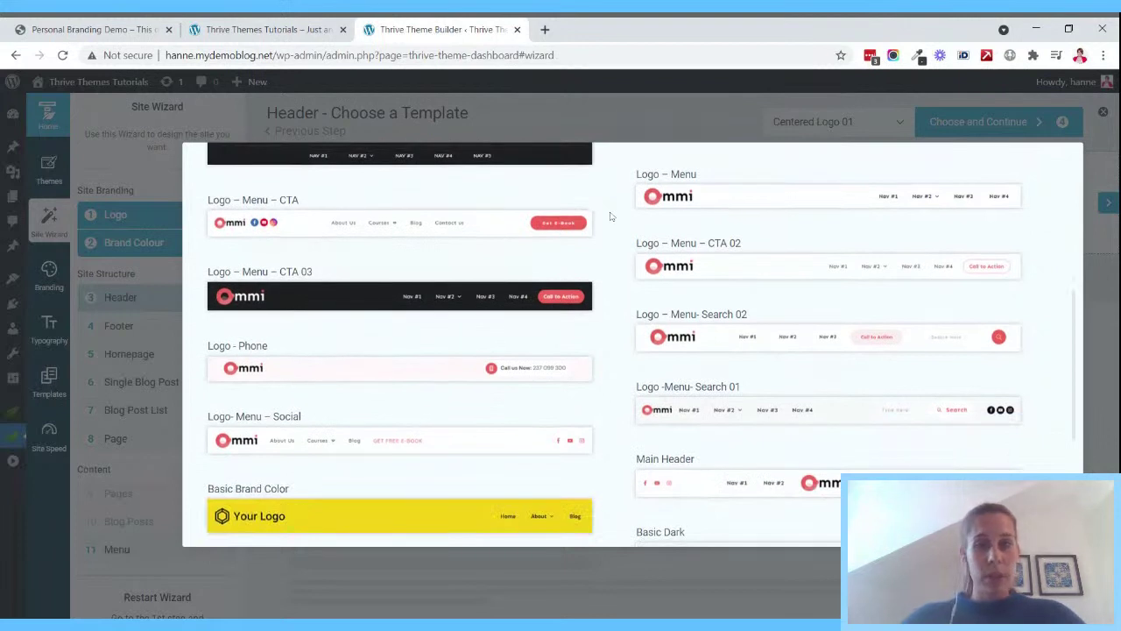
scroll(611, 216, up, 5)
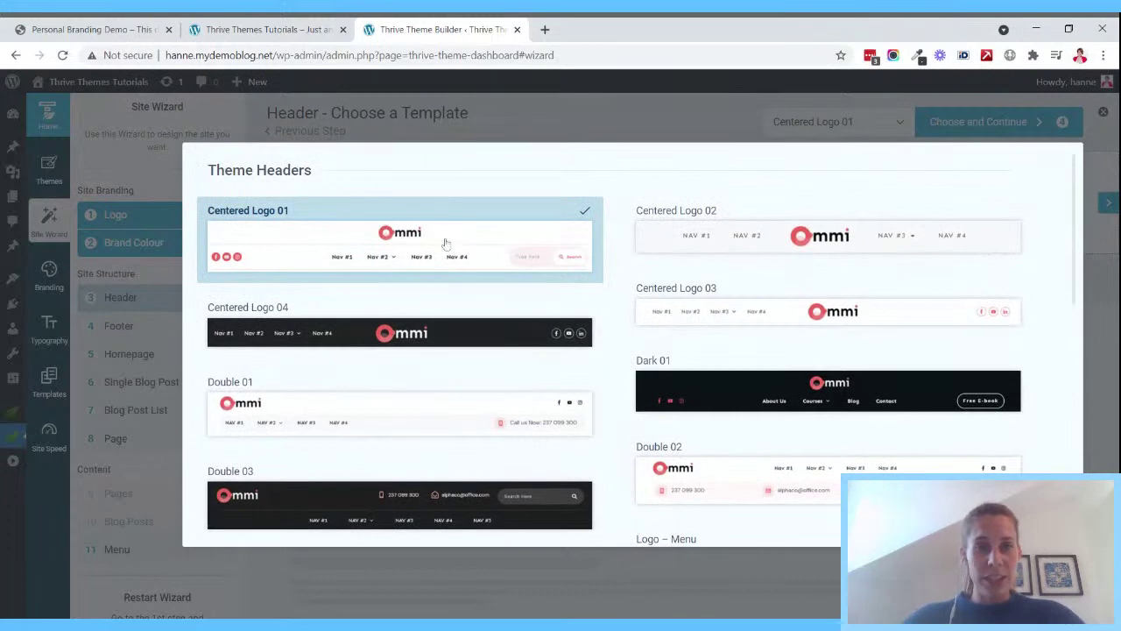
scroll(445, 244, down, 2)
scroll(445, 244, down, 1)
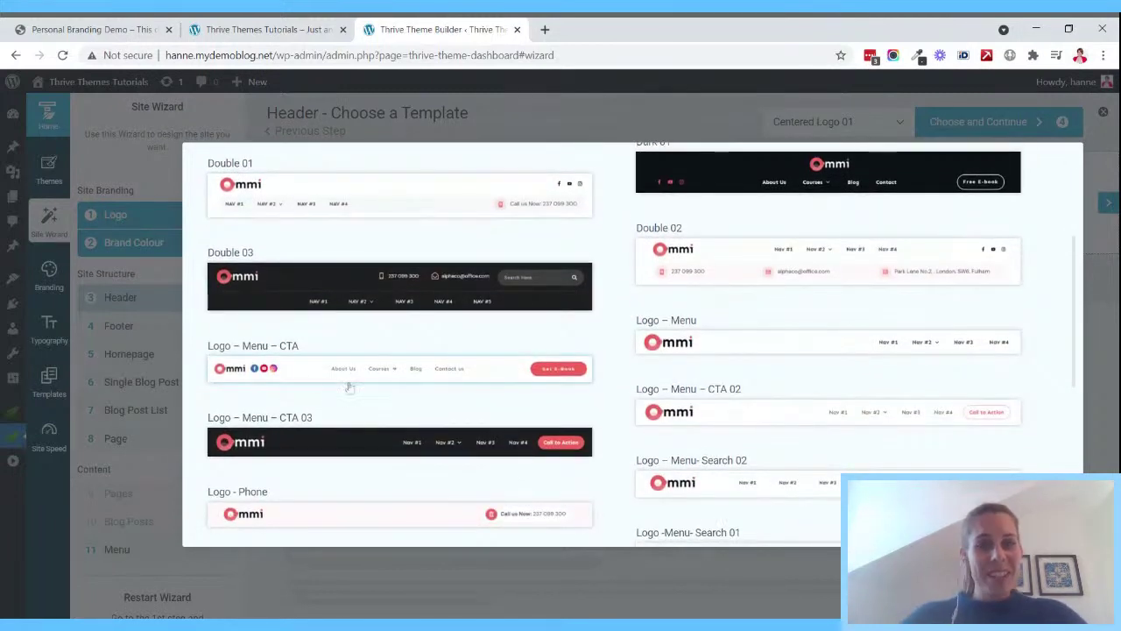
click(314, 378)
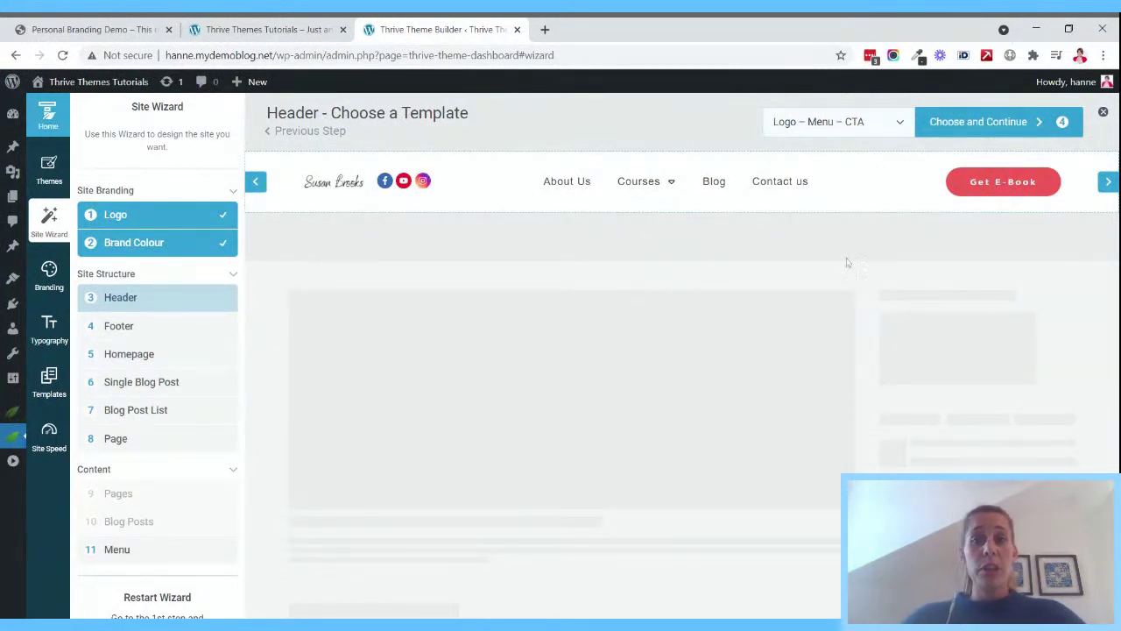
click(984, 129)
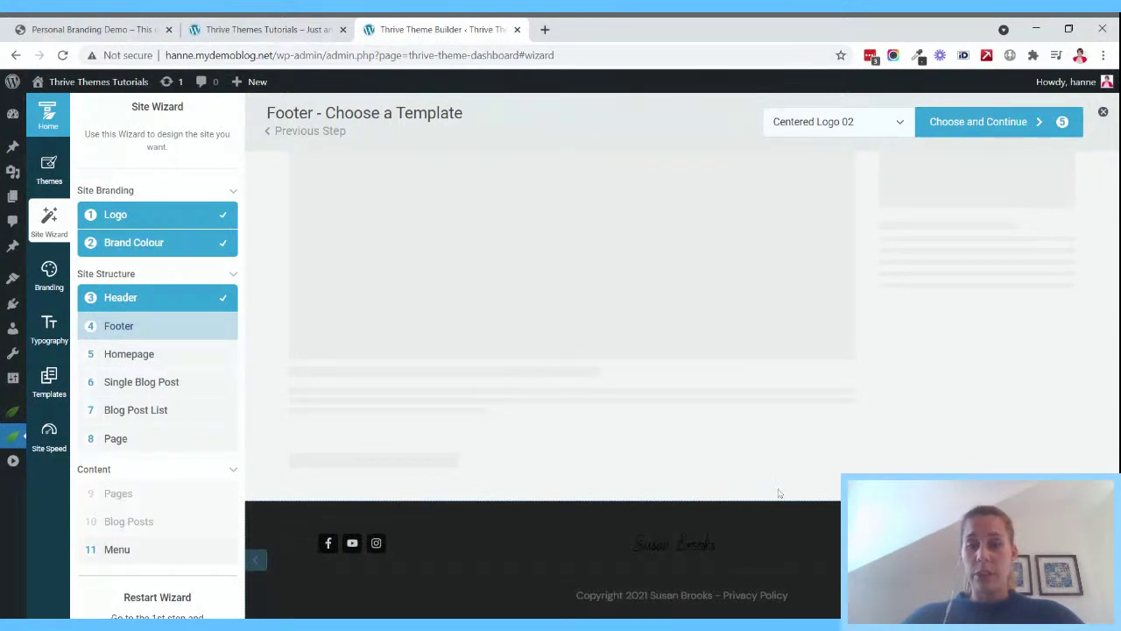
- Choose the "Main Footer" template as the site's footer and continue to the homepage selection
click(884, 126)
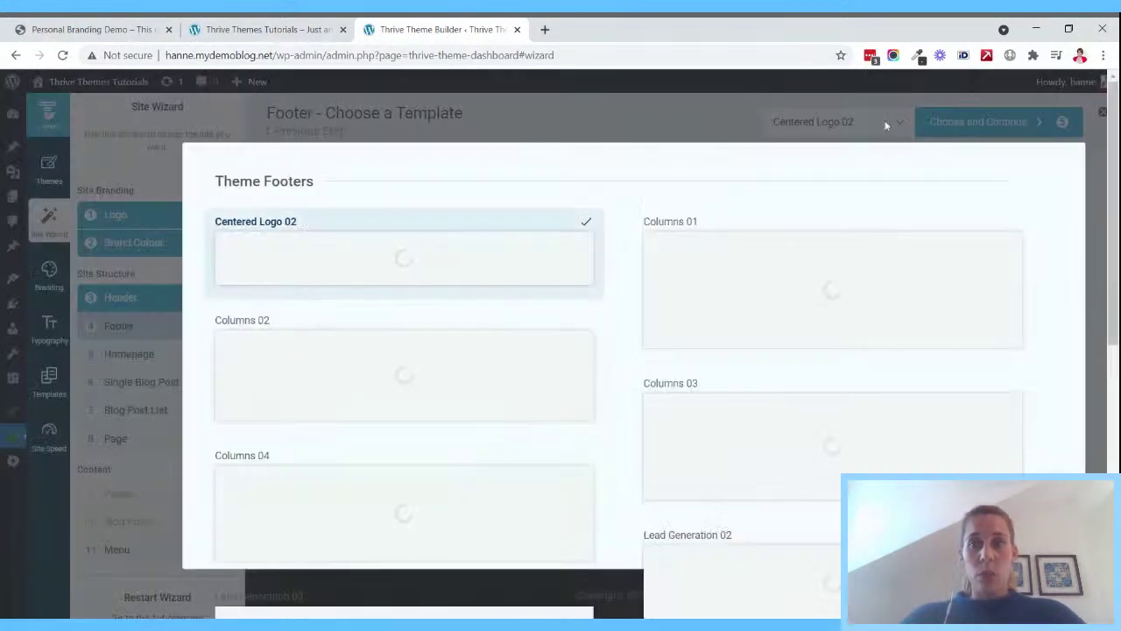
scroll(637, 257, down, 6)
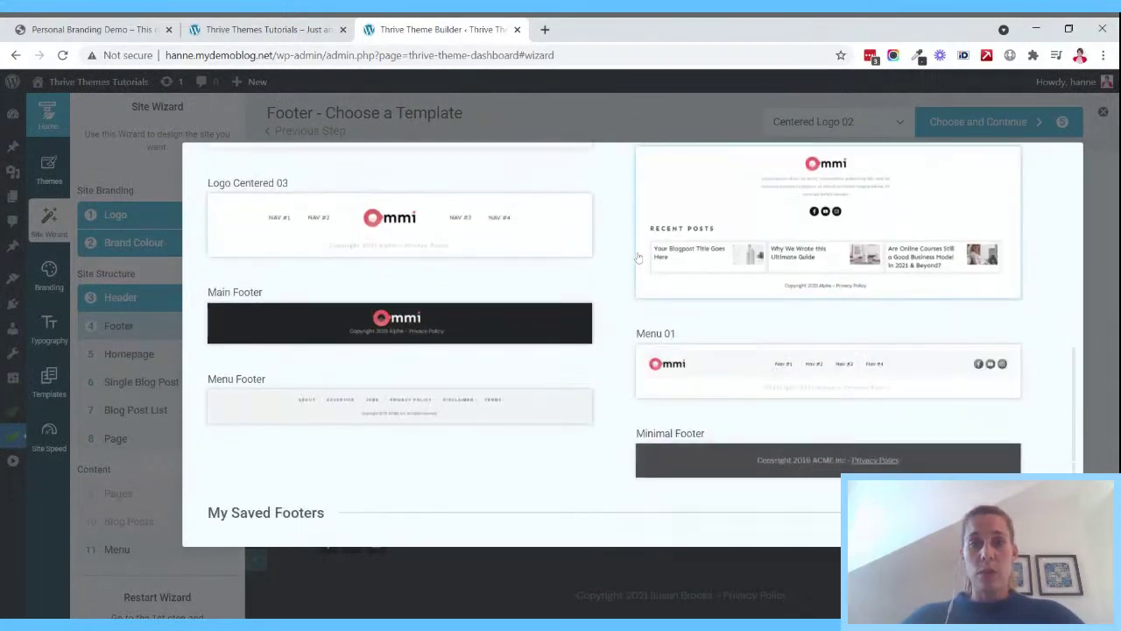
click(462, 328)
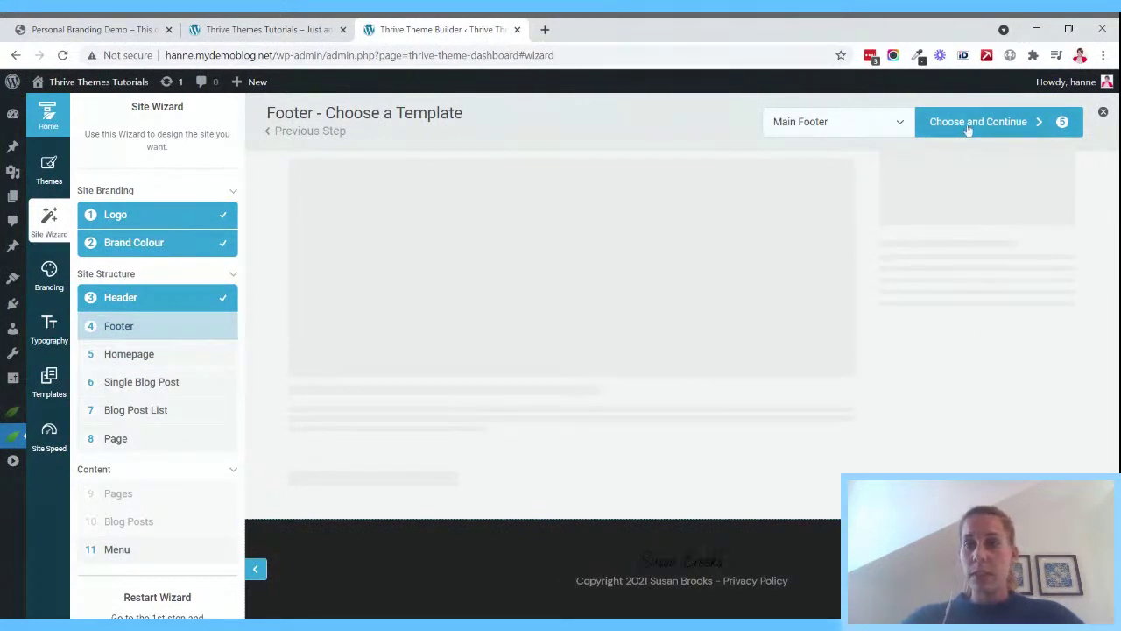
click(1002, 124)
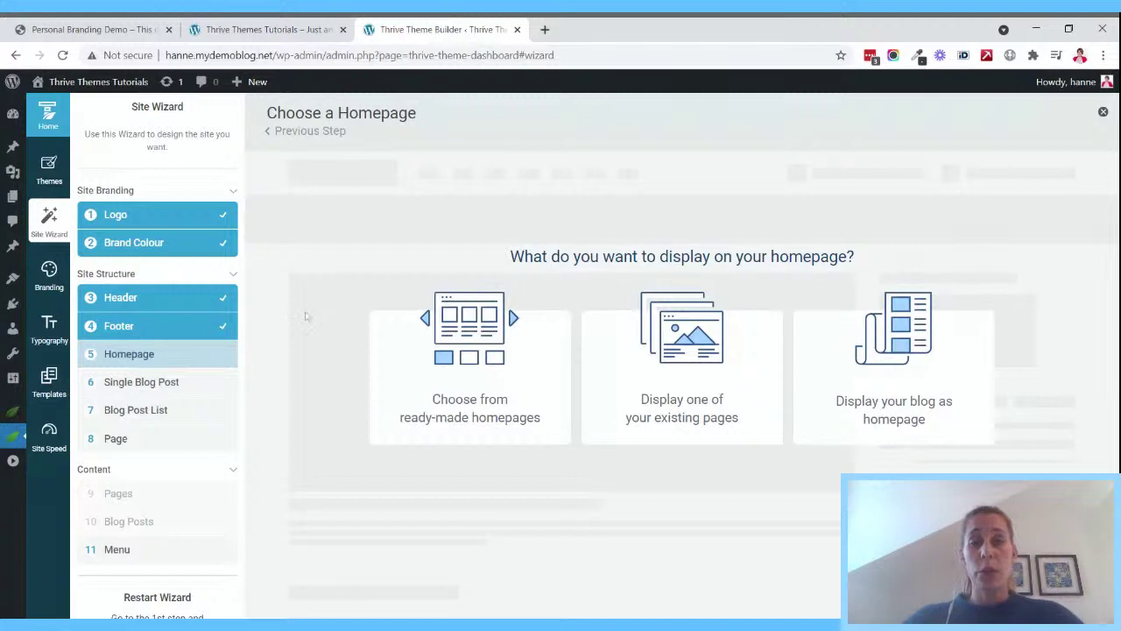
- Choose the ready-made "Personal Branding – Homepage" template for the homepage, preview it, and continue to the single blog post
click(531, 348)
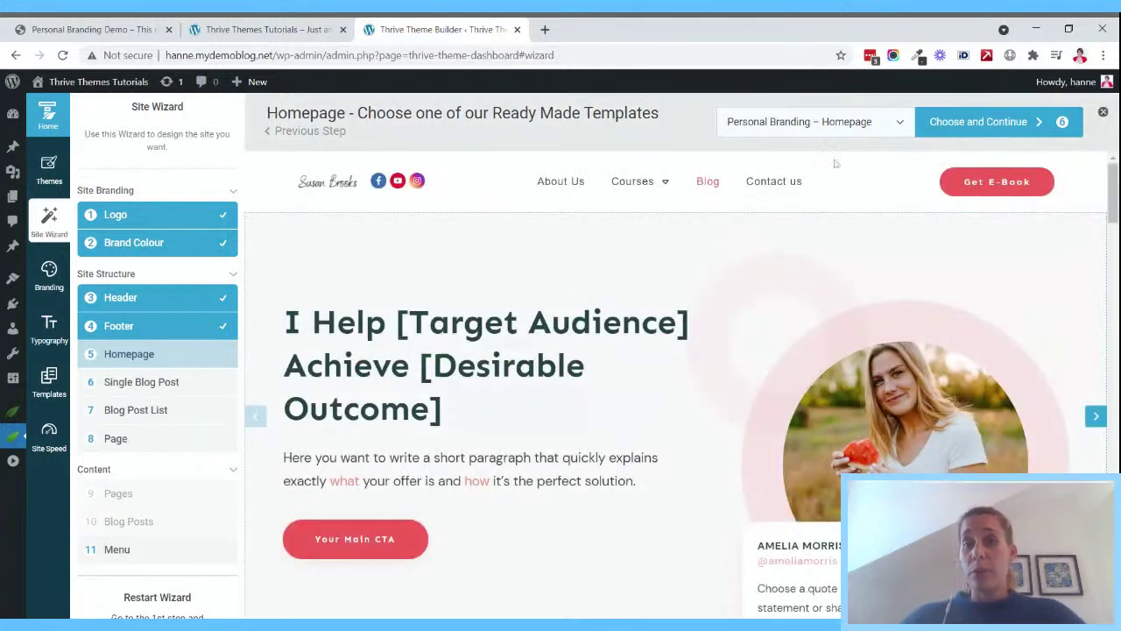
click(877, 124)
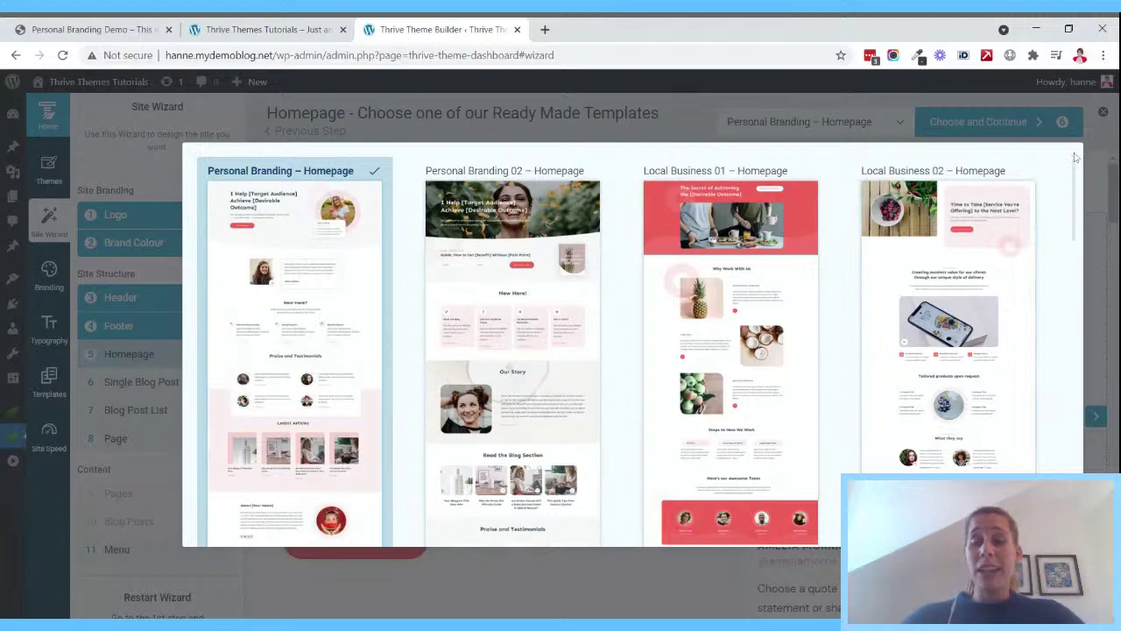
click(361, 273)
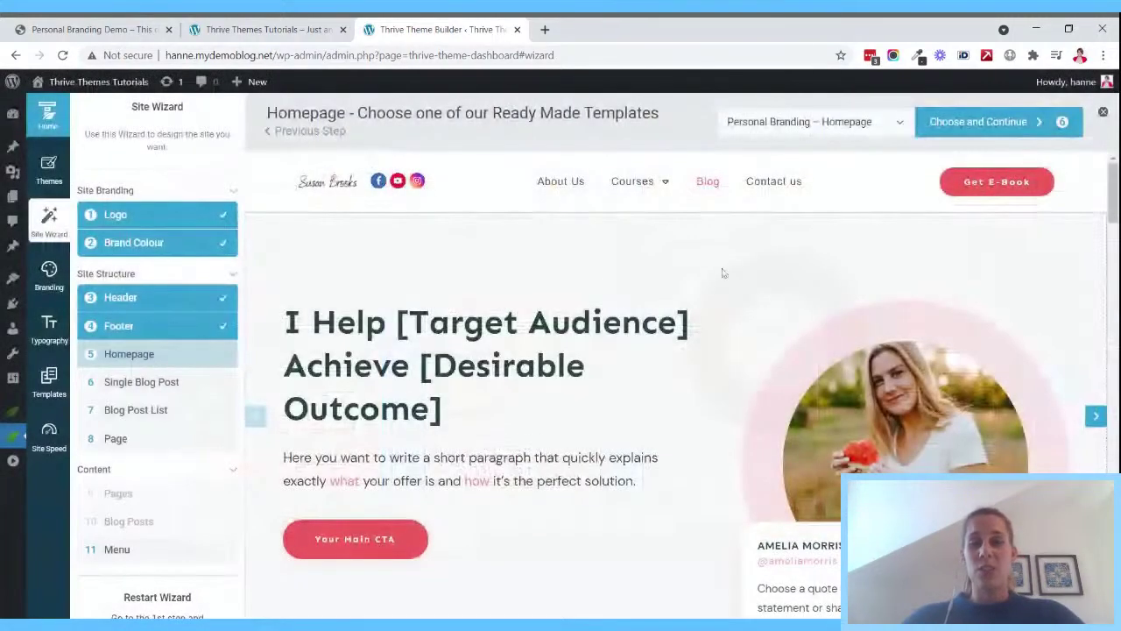
scroll(751, 315, down, 5)
scroll(754, 314, up, 3)
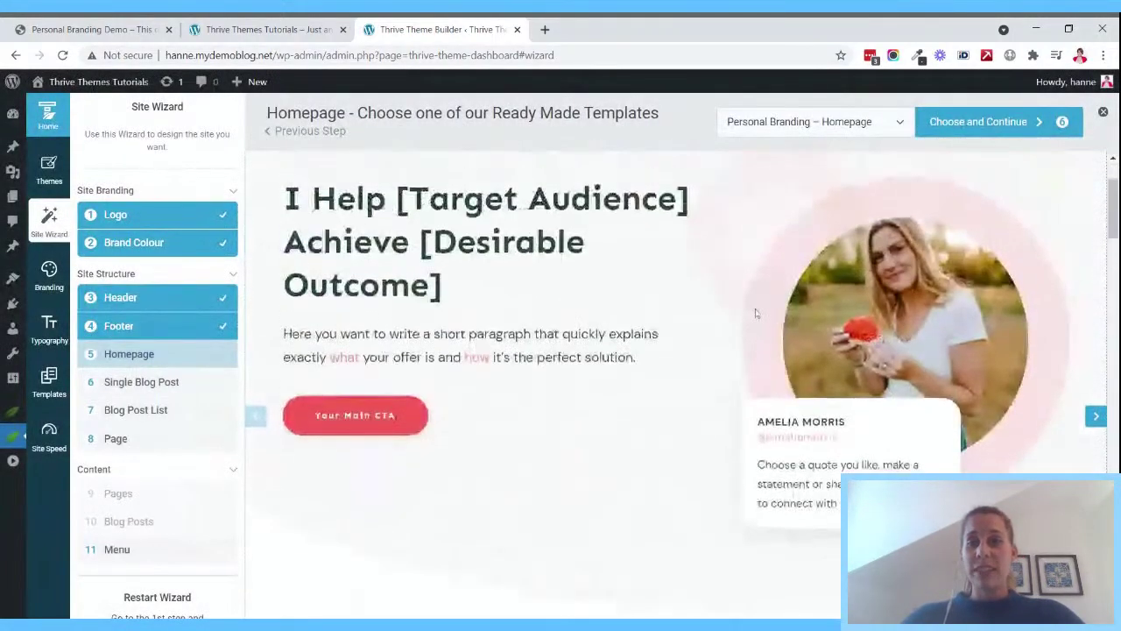
scroll(756, 312, up, 2)
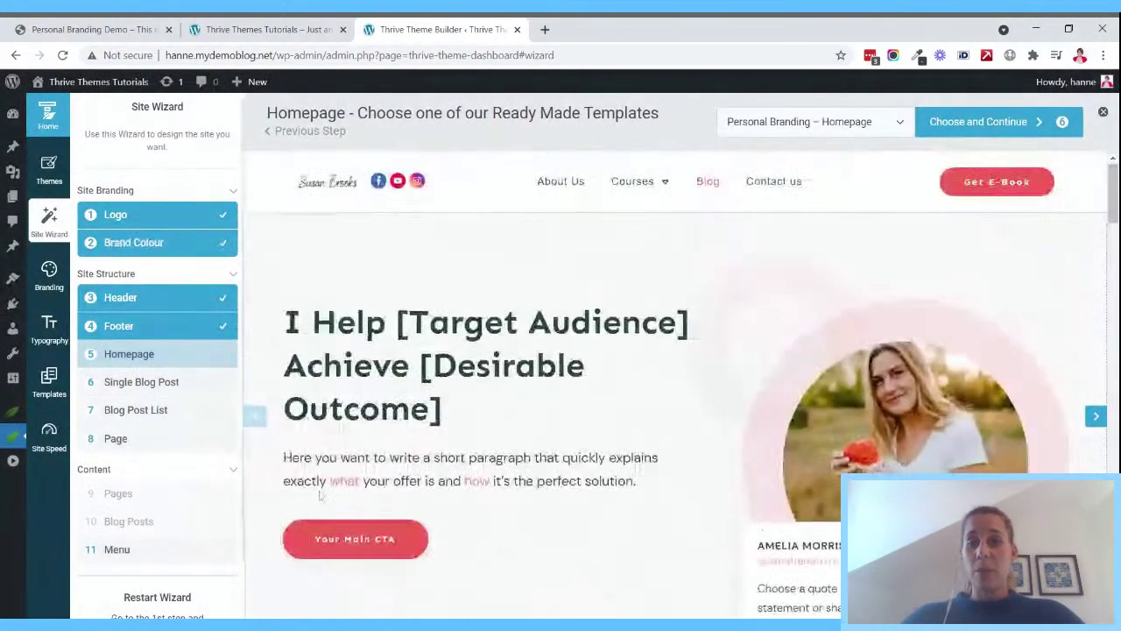
click(993, 127)
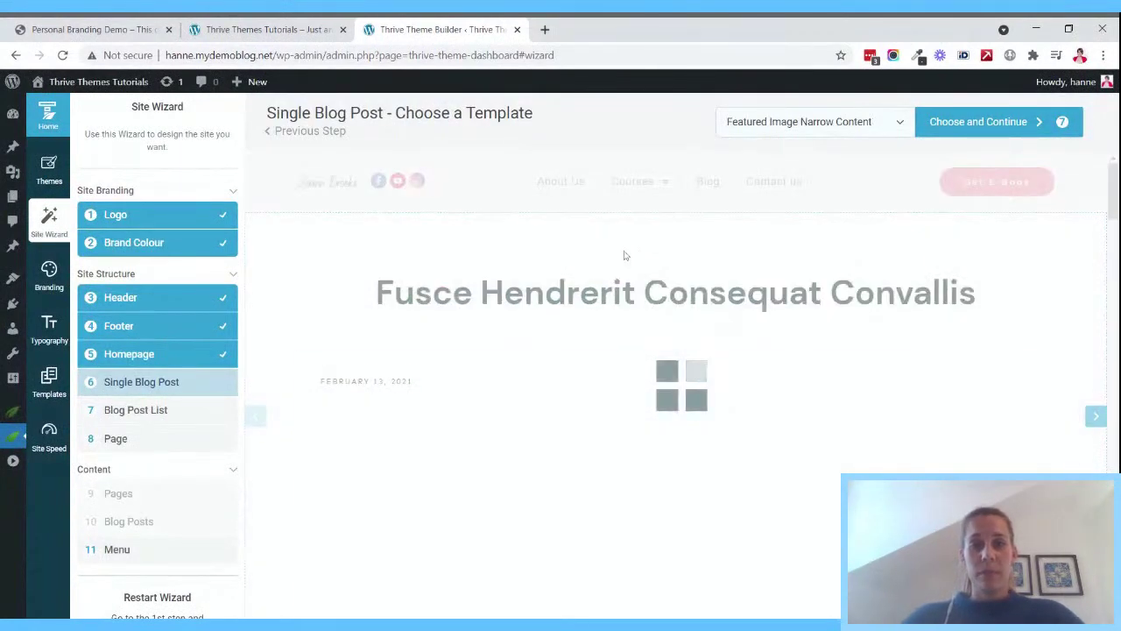
- Browse the available single blog post templates and select "Featured Image With Sidebar"
scroll(625, 256, down, 5)
scroll(625, 256, up, 5)
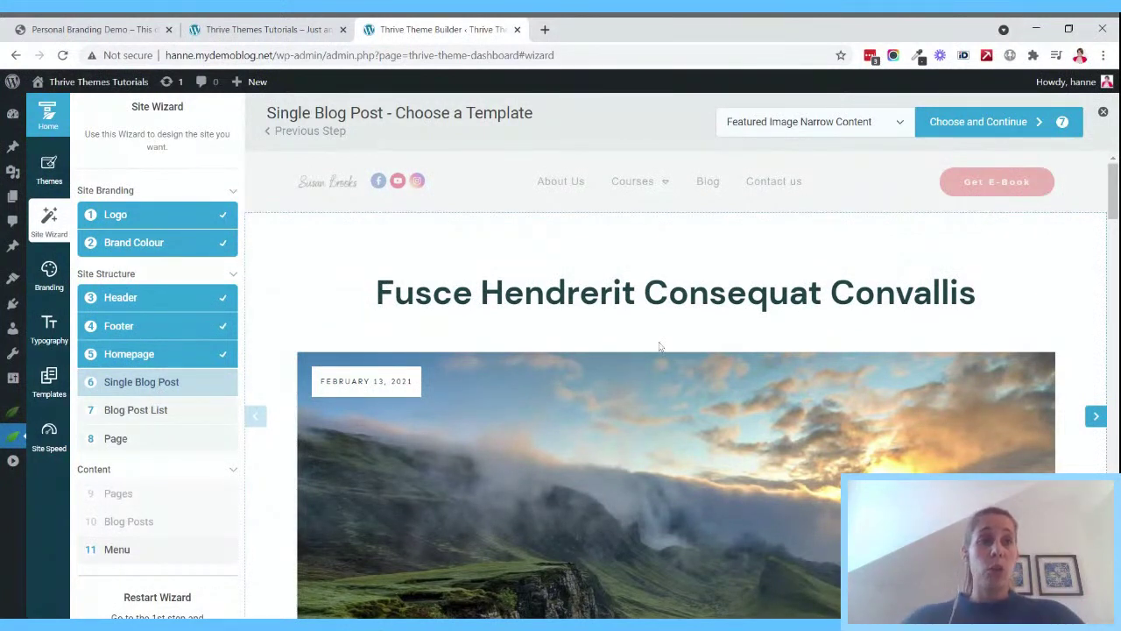
click(819, 122)
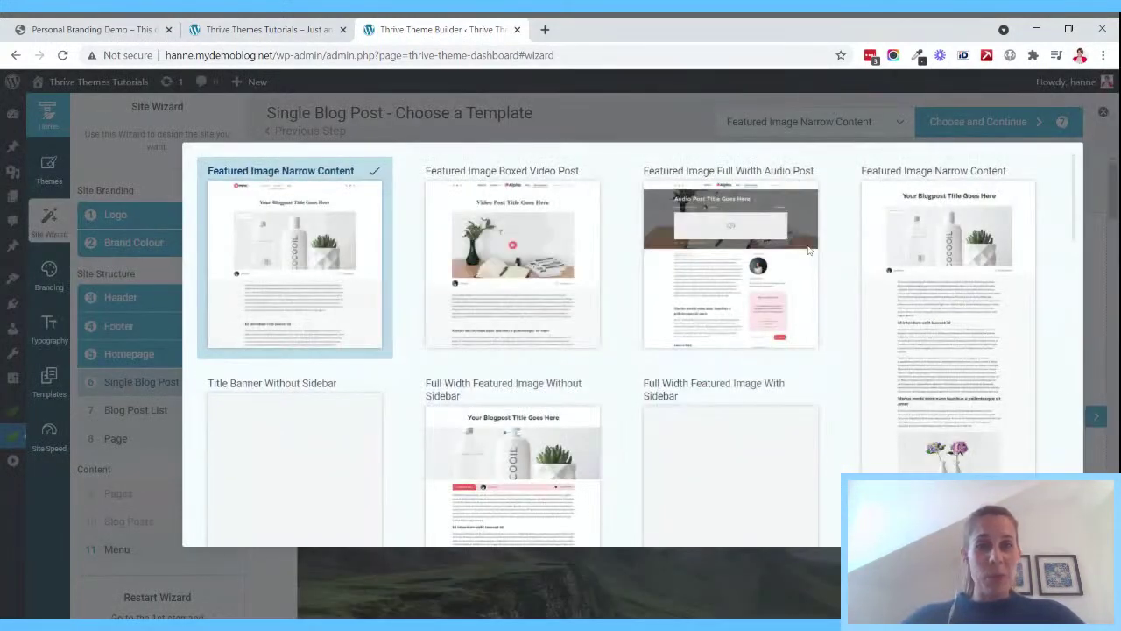
scroll(809, 250, down, 3)
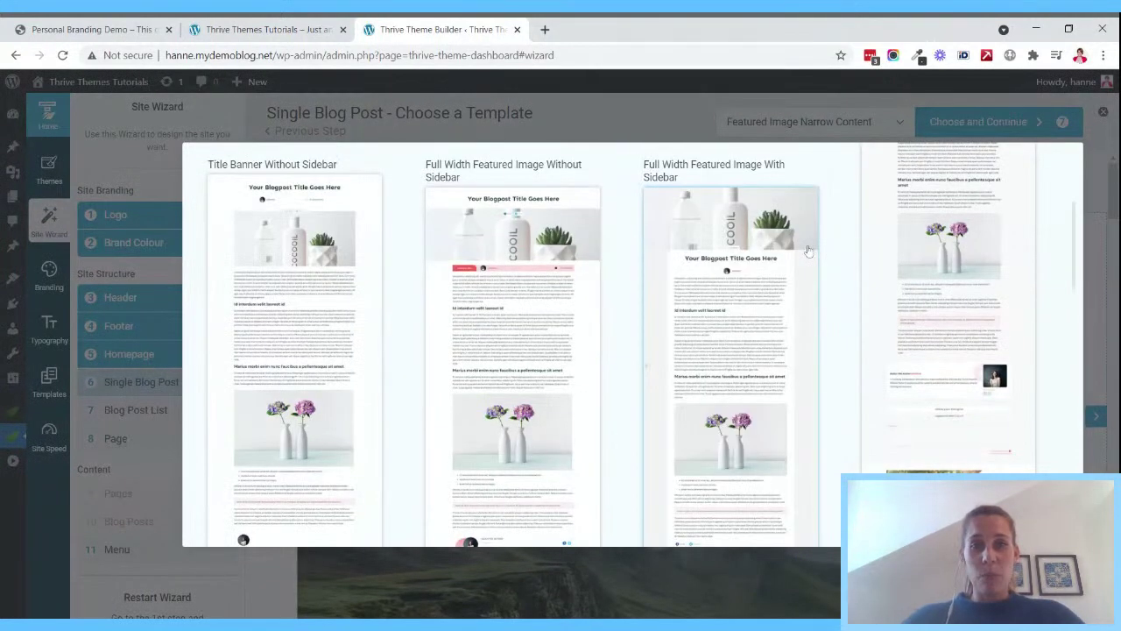
scroll(809, 251, down, 5)
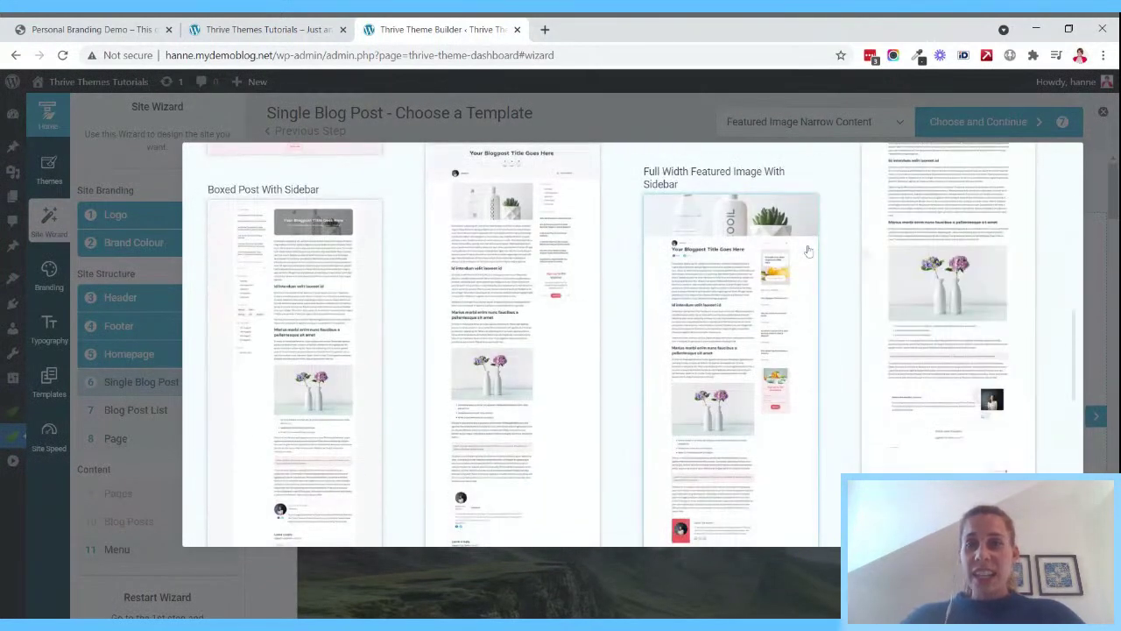
scroll(809, 251, down, 6)
scroll(808, 251, down, 4)
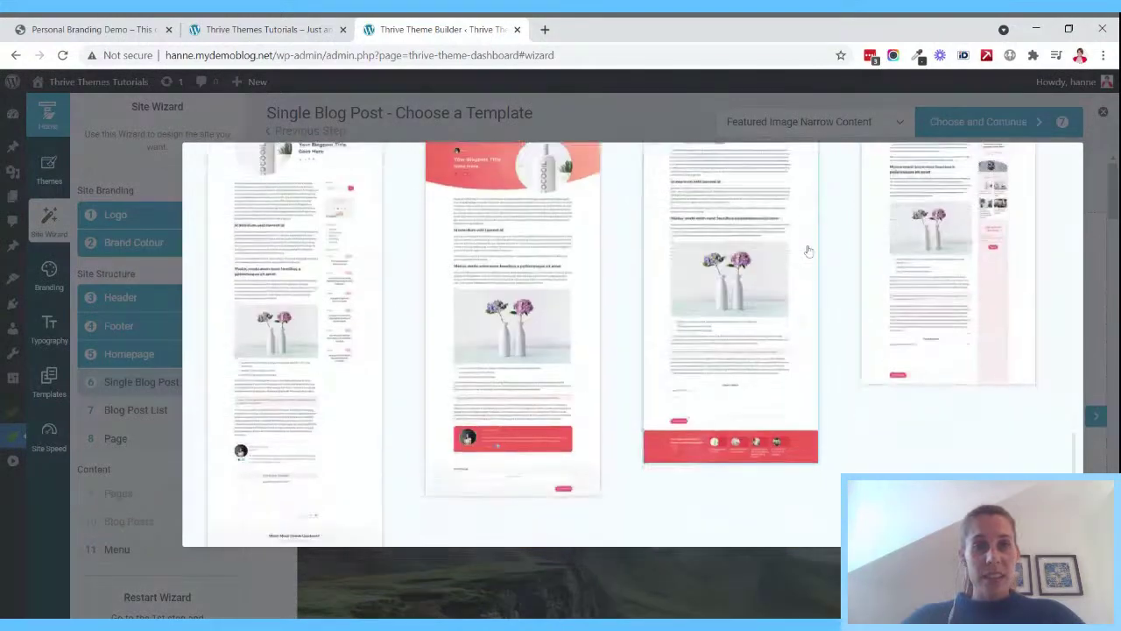
scroll(809, 251, up, 6)
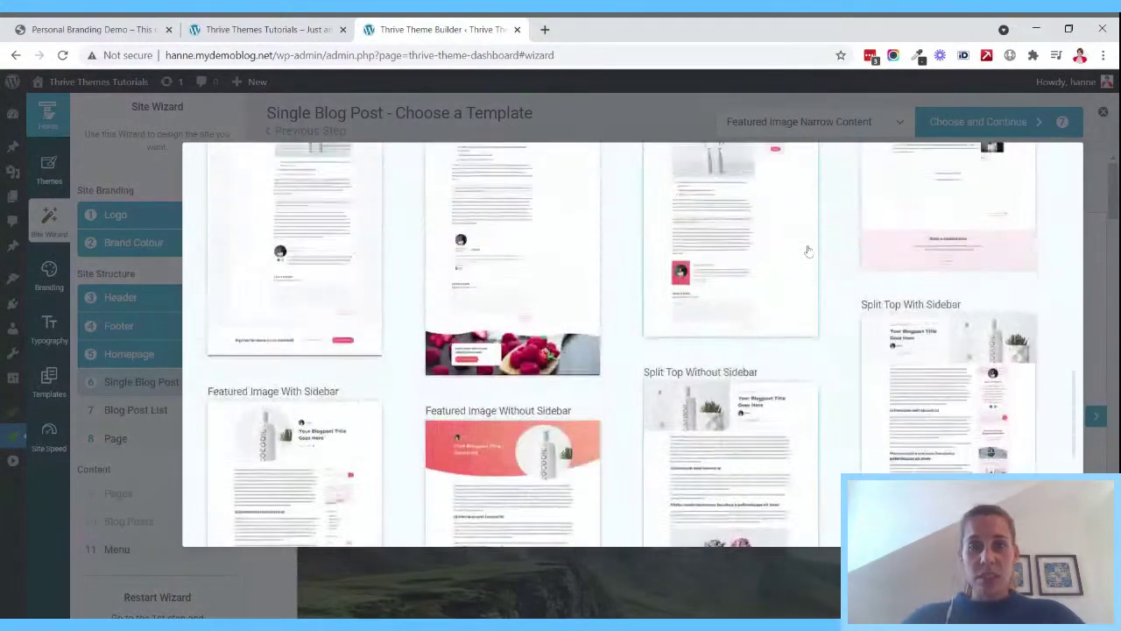
scroll(808, 250, up, 5)
scroll(808, 251, down, 2)
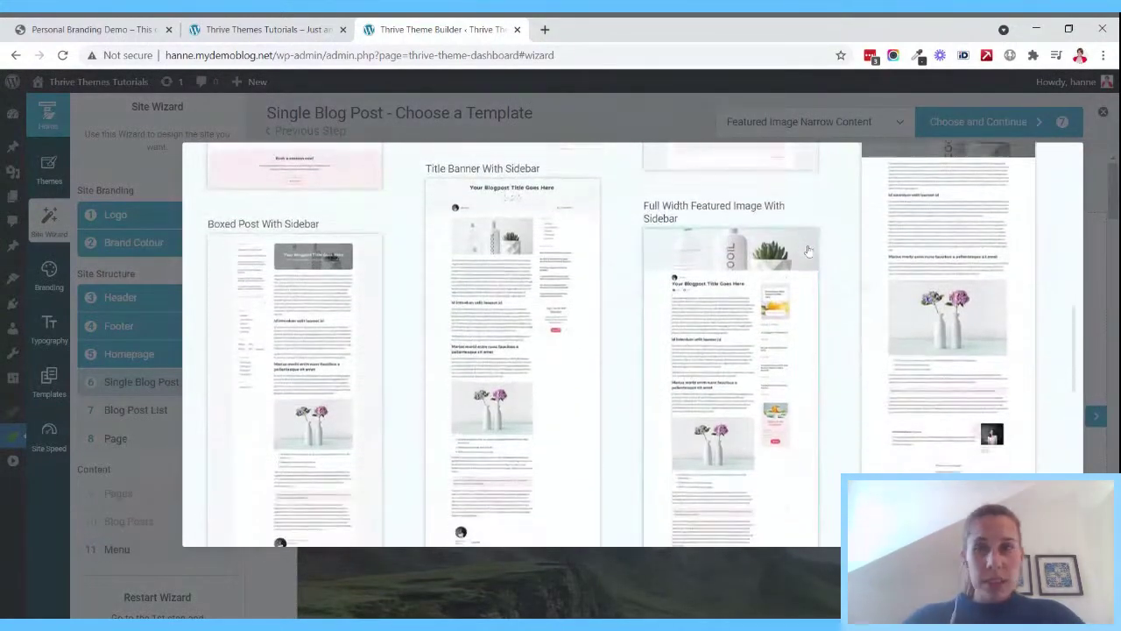
scroll(809, 250, up, 10)
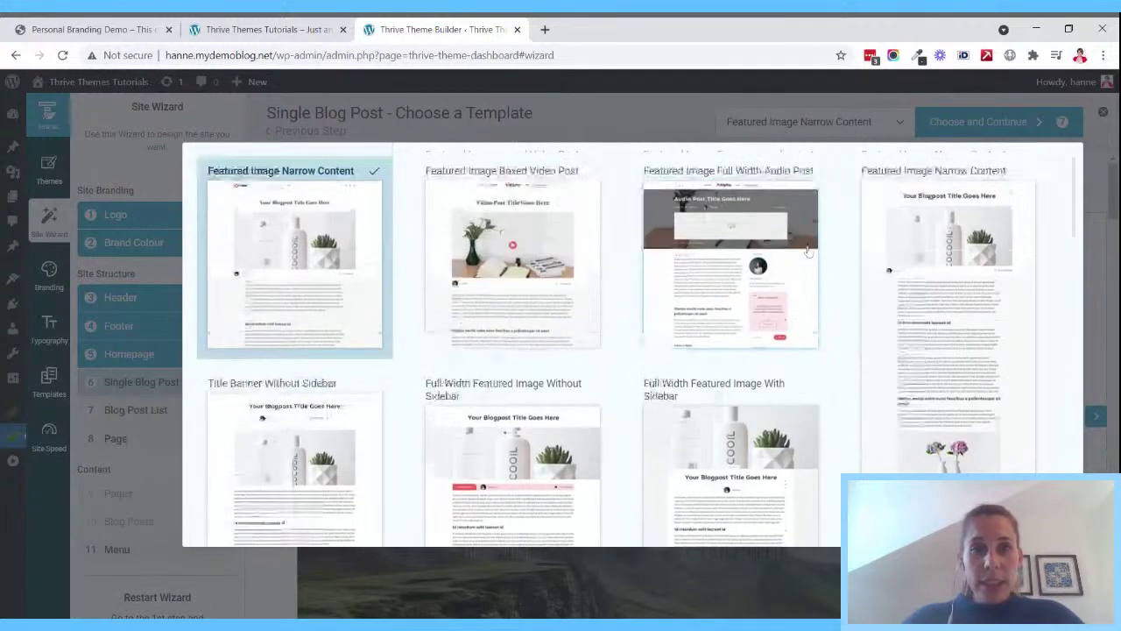
scroll(847, 257, down, 5)
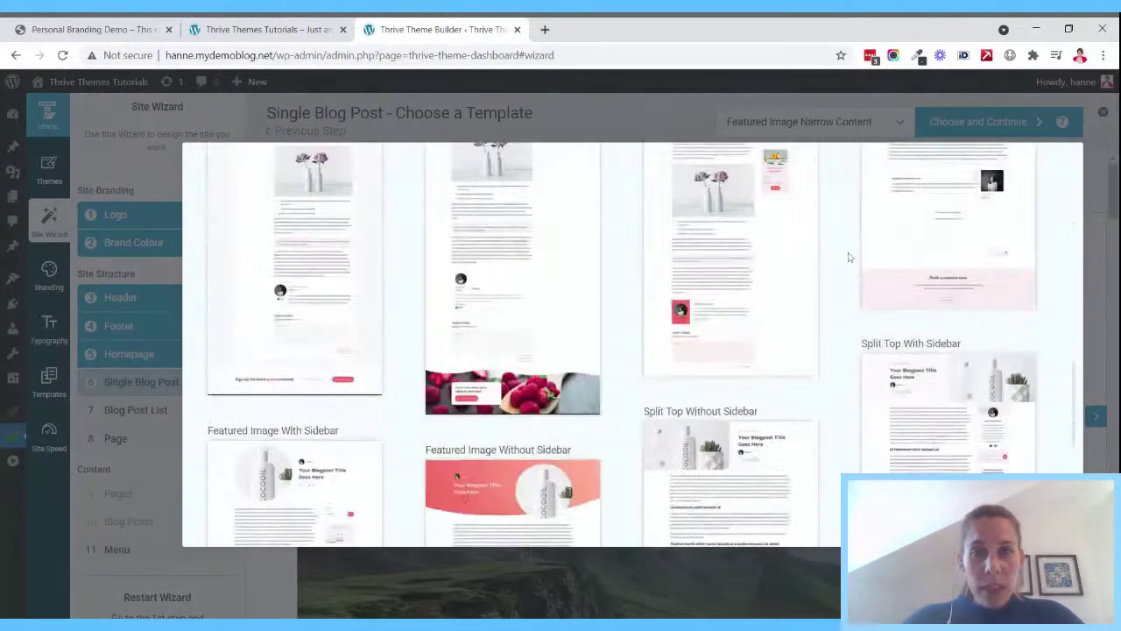
scroll(848, 256, down, 3)
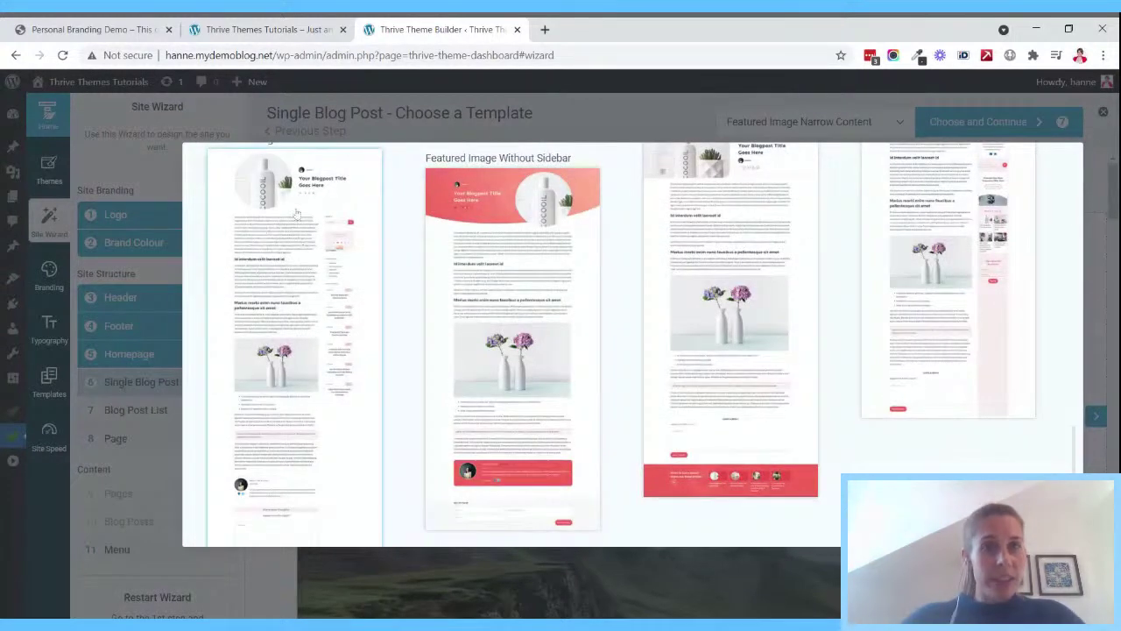
click(298, 215)
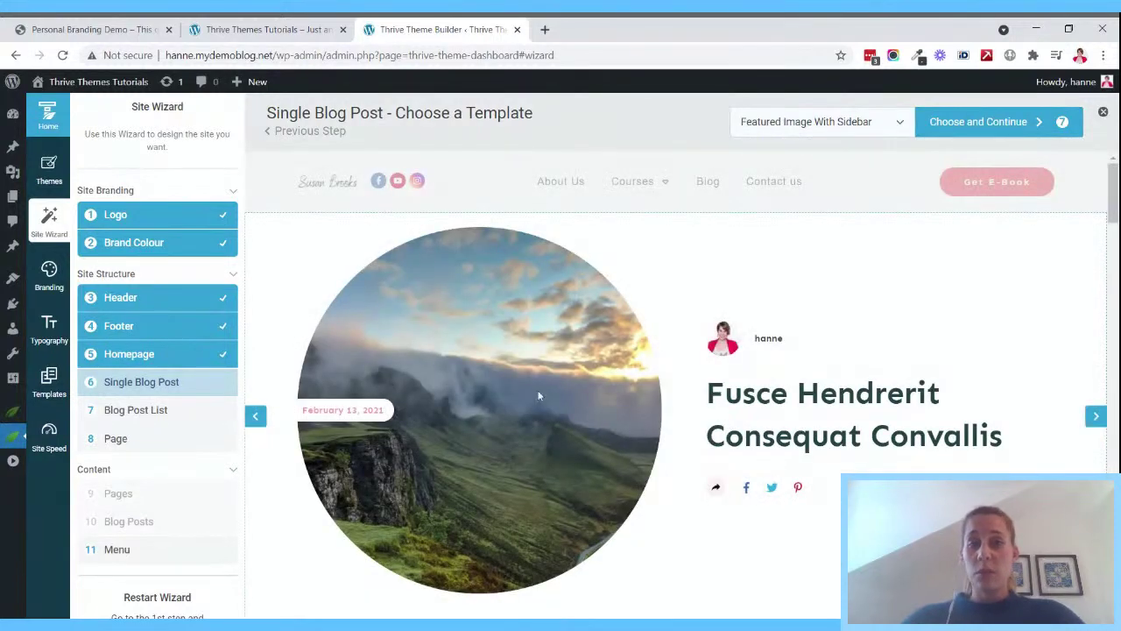
- Preview the single post template's title area, content and sidebar, and continue to the blog post list selection
scroll(538, 308, down, 3)
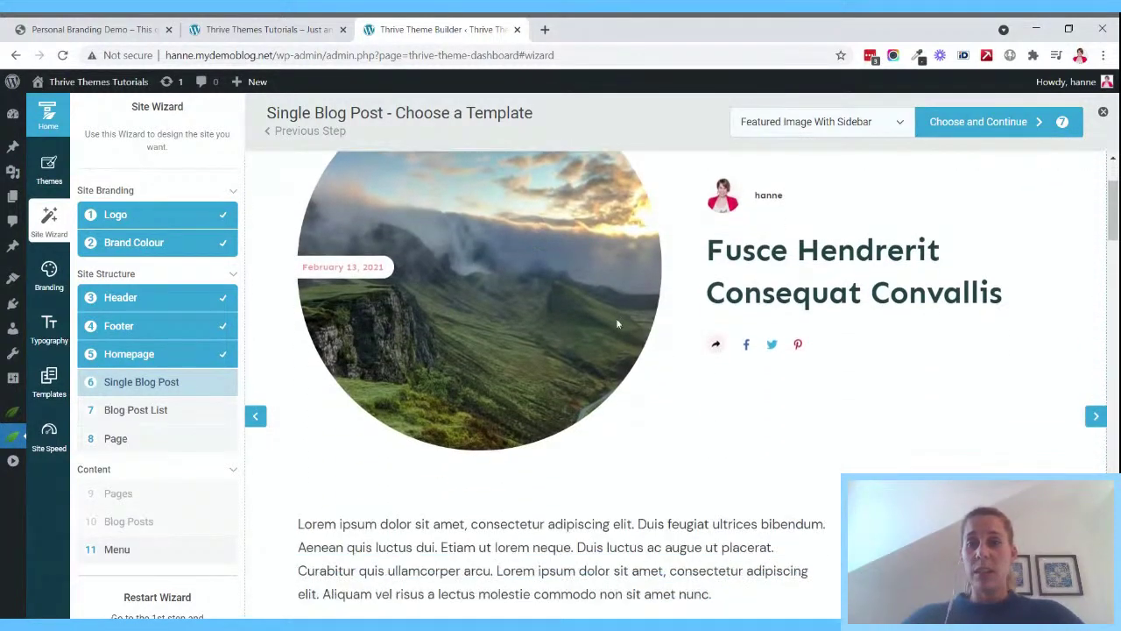
scroll(828, 328, down, 3)
scroll(828, 329, up, 5)
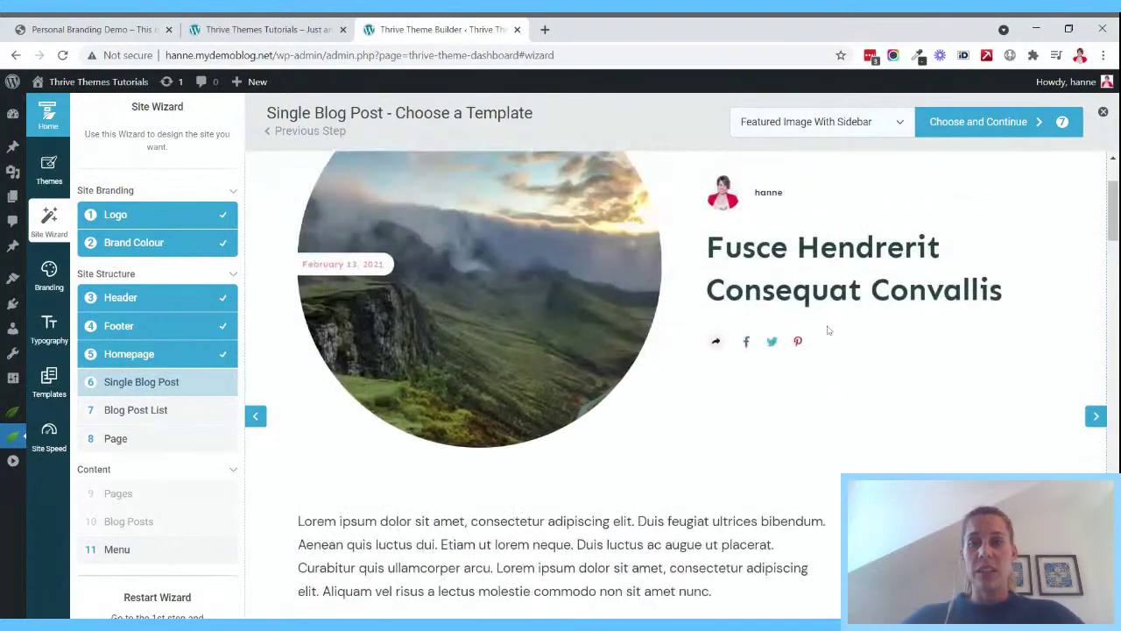
scroll(828, 329, down, 3)
scroll(828, 330, down, 5)
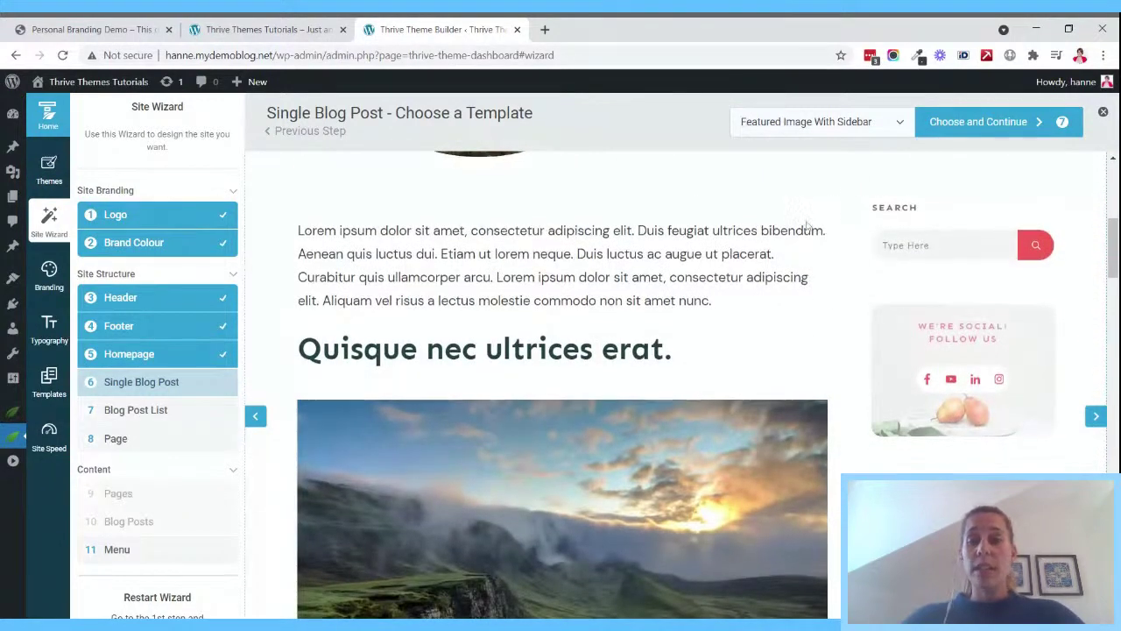
scroll(789, 333, up, 5)
scroll(776, 375, up, 5)
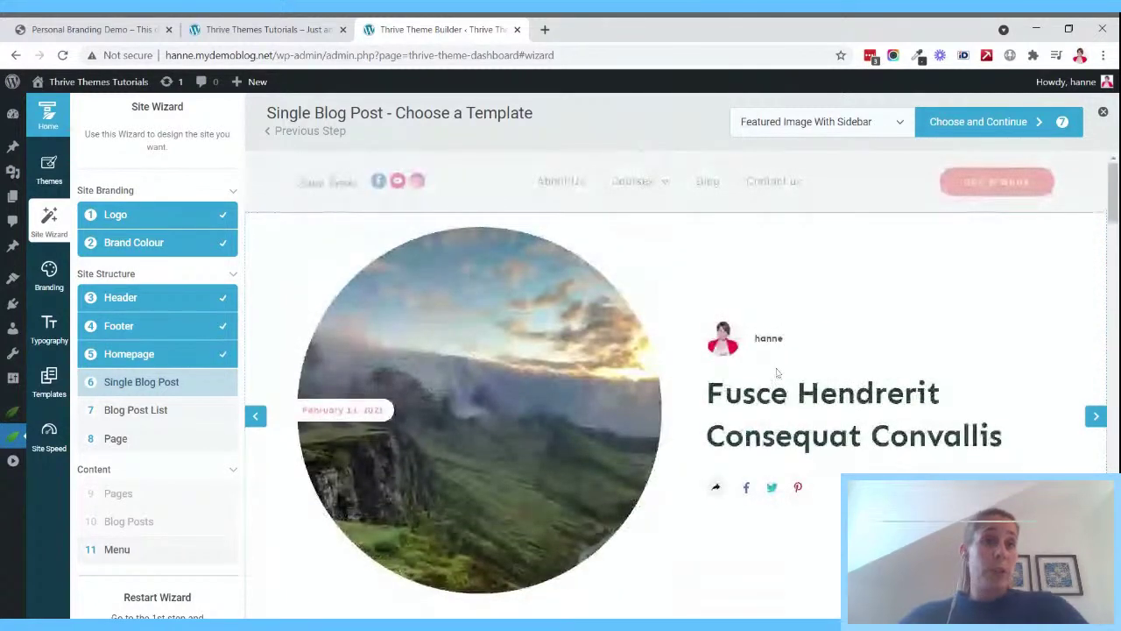
click(1009, 128)
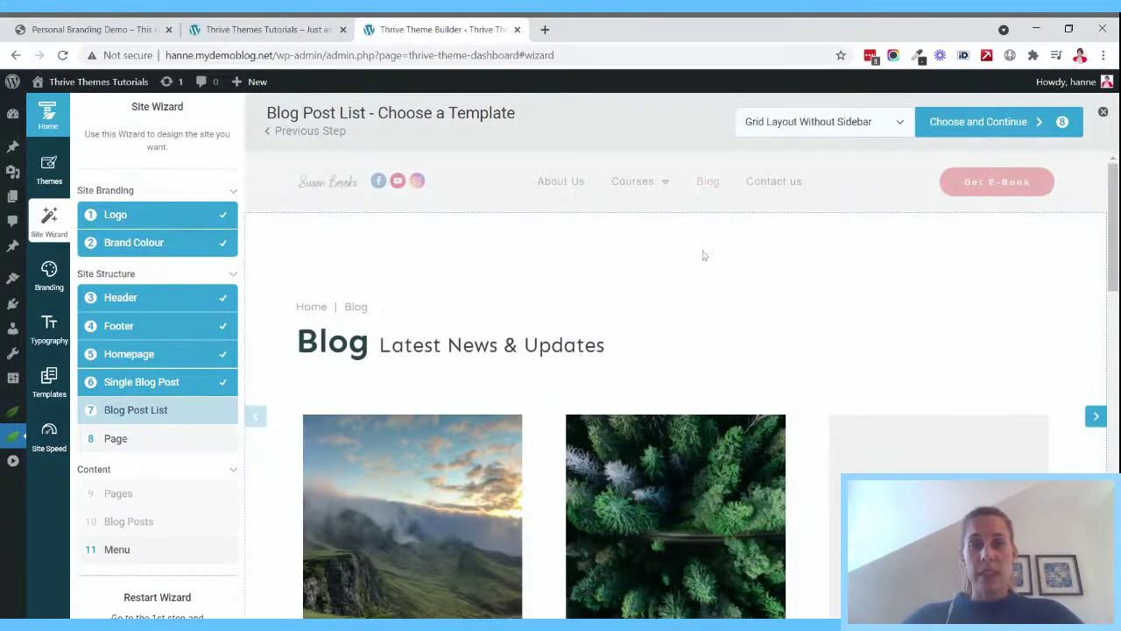
- Choose the "Featured Layout Without Sidebar" template for the blog post list, preview it, and continue to the page template
click(882, 132)
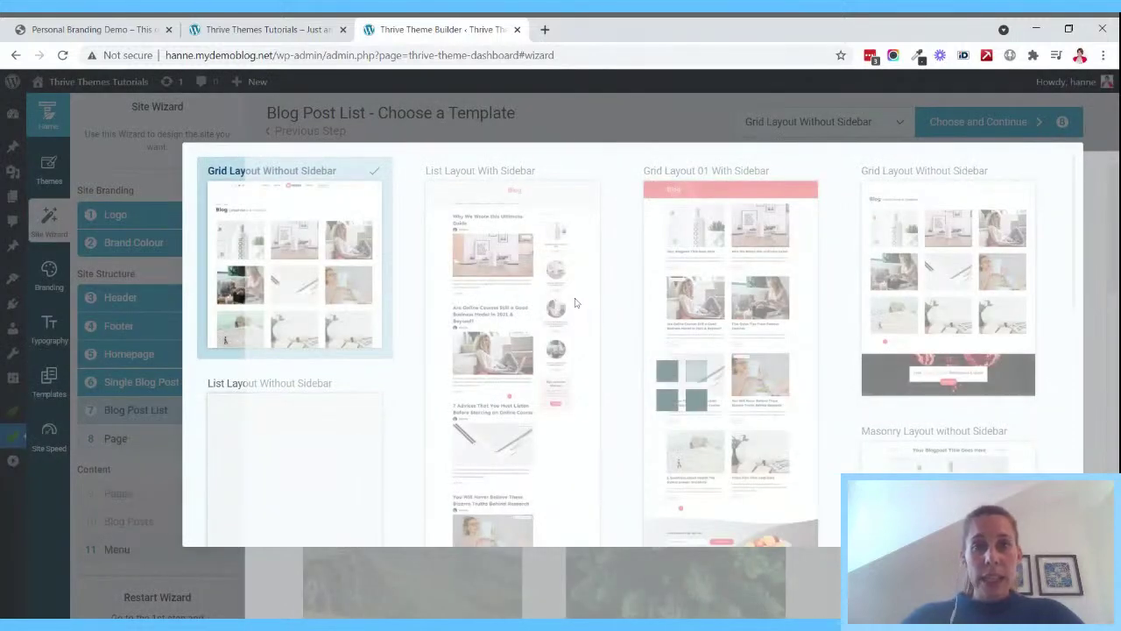
scroll(661, 302, down, 4)
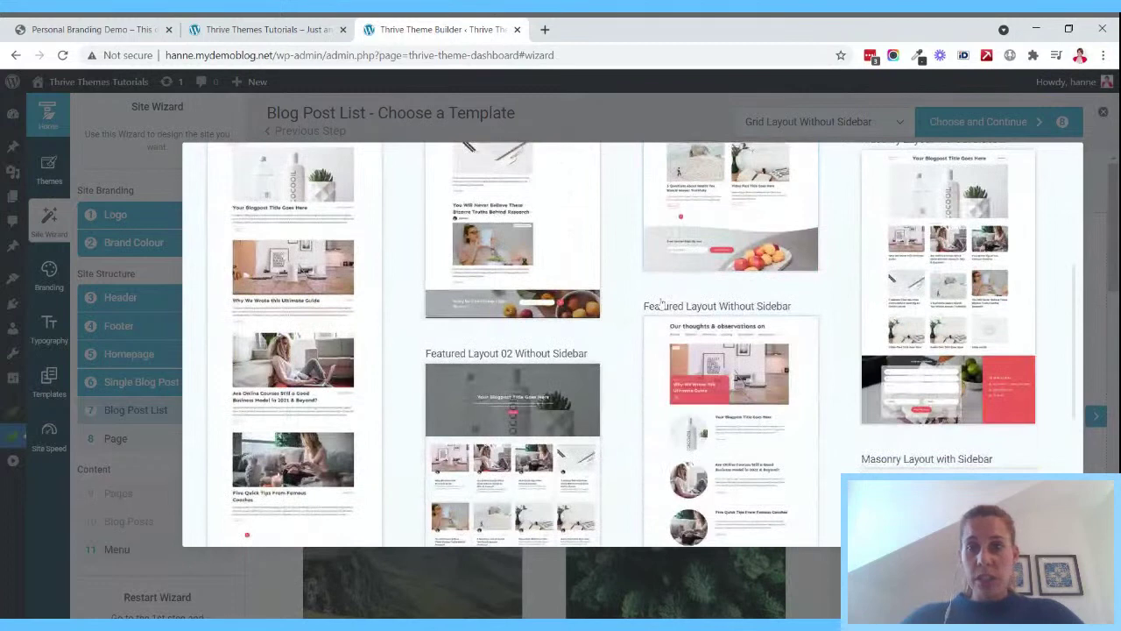
click(736, 373)
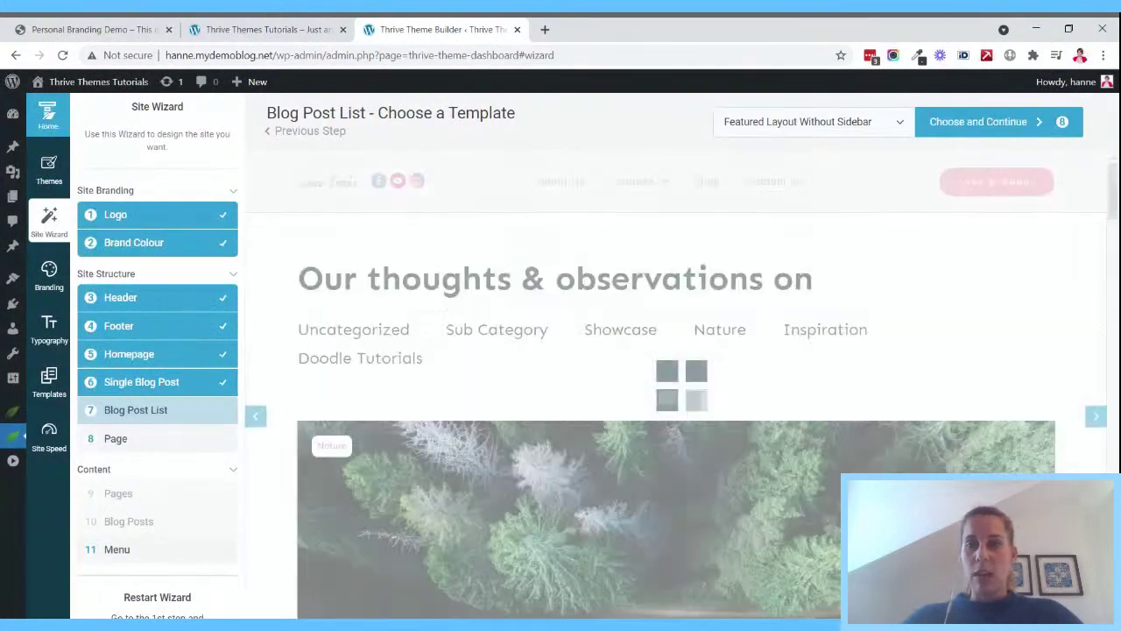
scroll(737, 402, down, 5)
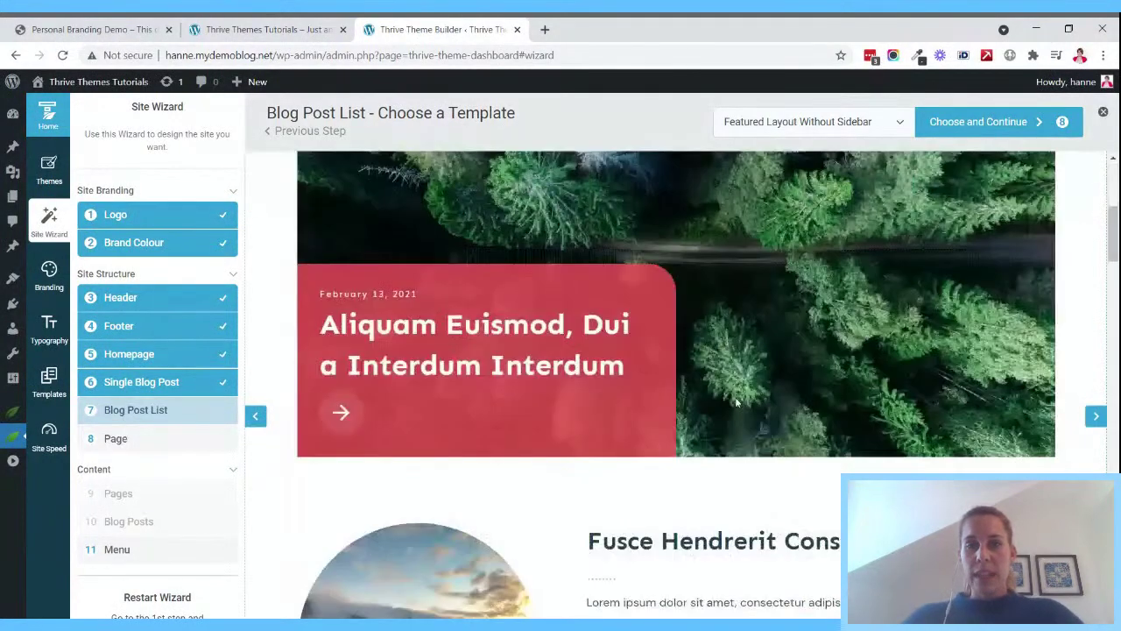
scroll(737, 402, up, 4)
scroll(737, 402, down, 15)
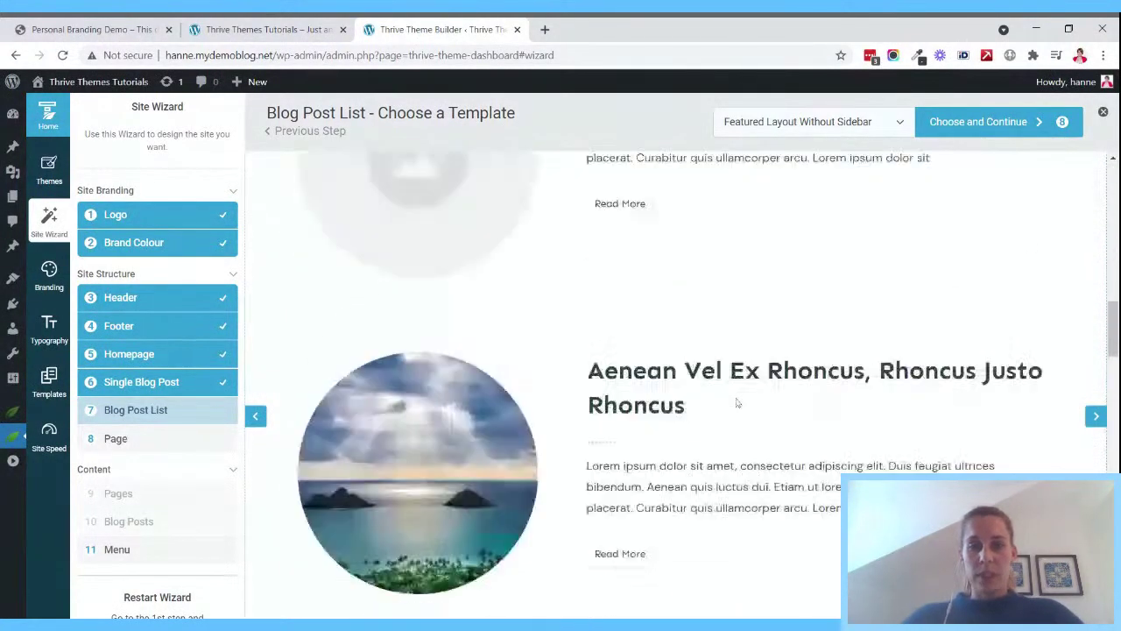
scroll(737, 402, up, 15)
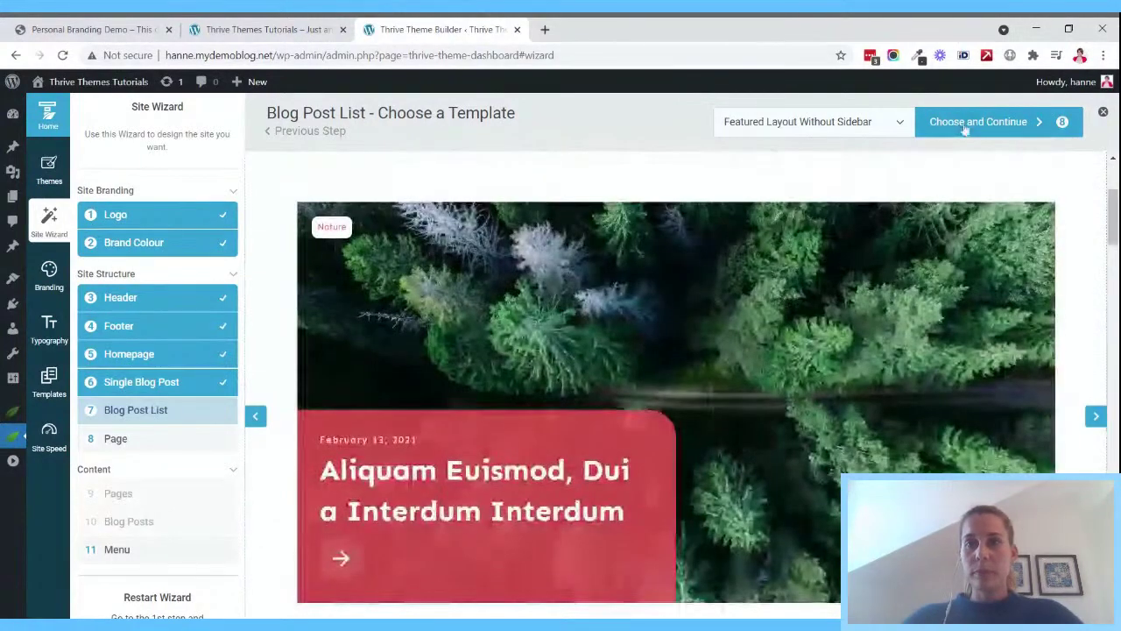
click(964, 127)
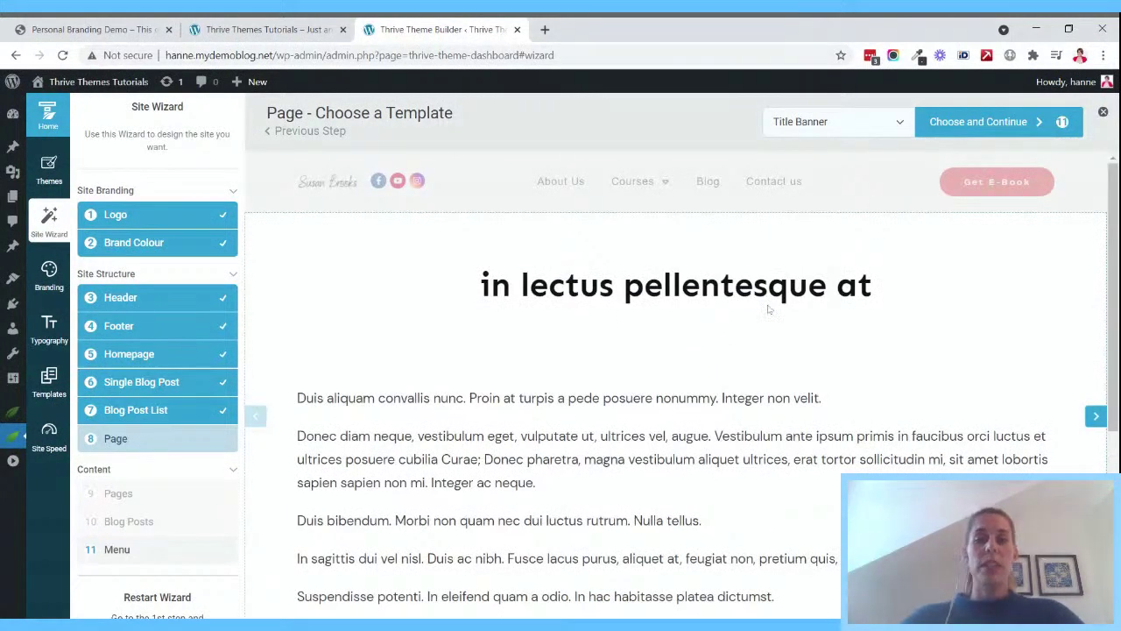
- Compare the page templates, choose the first "Title Banner" one, and finish the wizard without choosing a menu
click(882, 130)
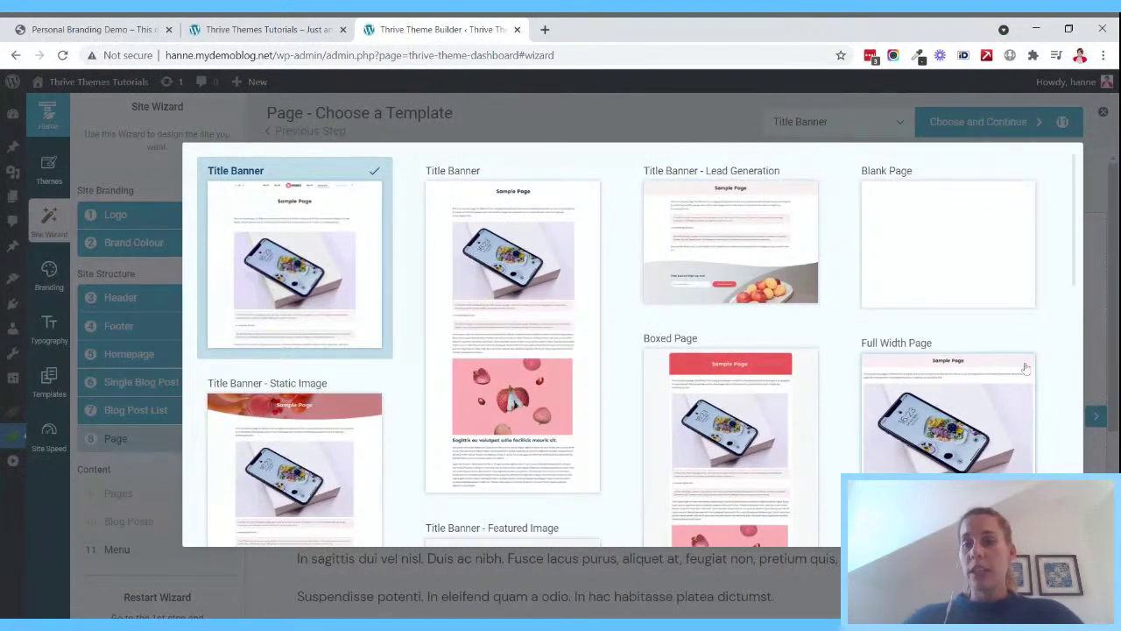
scroll(1026, 368, down, 6)
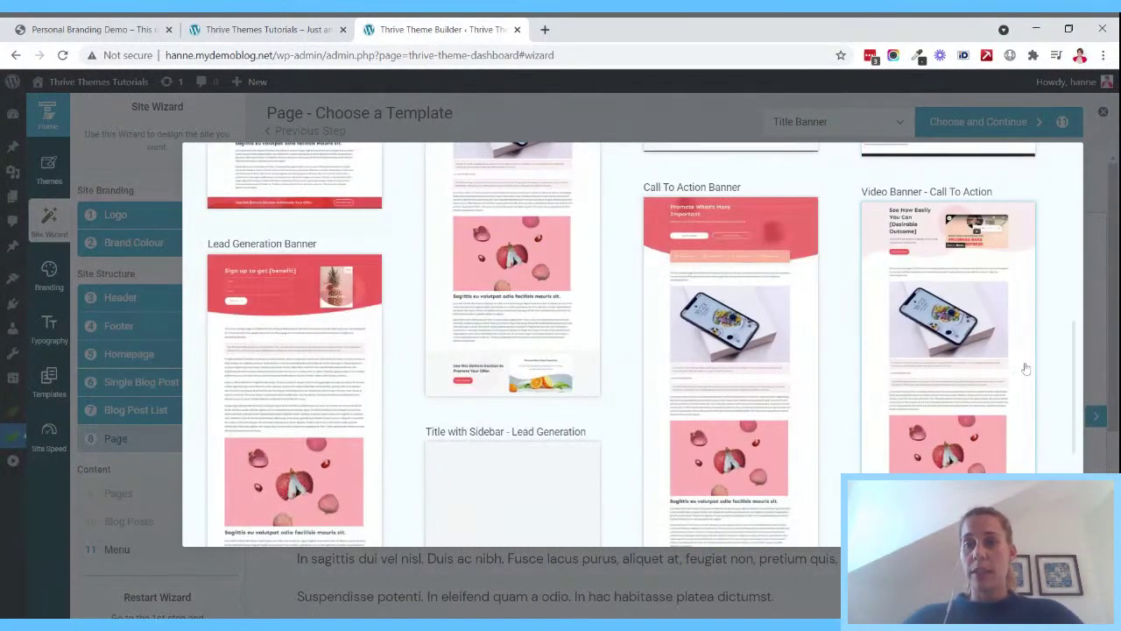
scroll(1026, 368, down, 3)
scroll(1026, 367, up, 10)
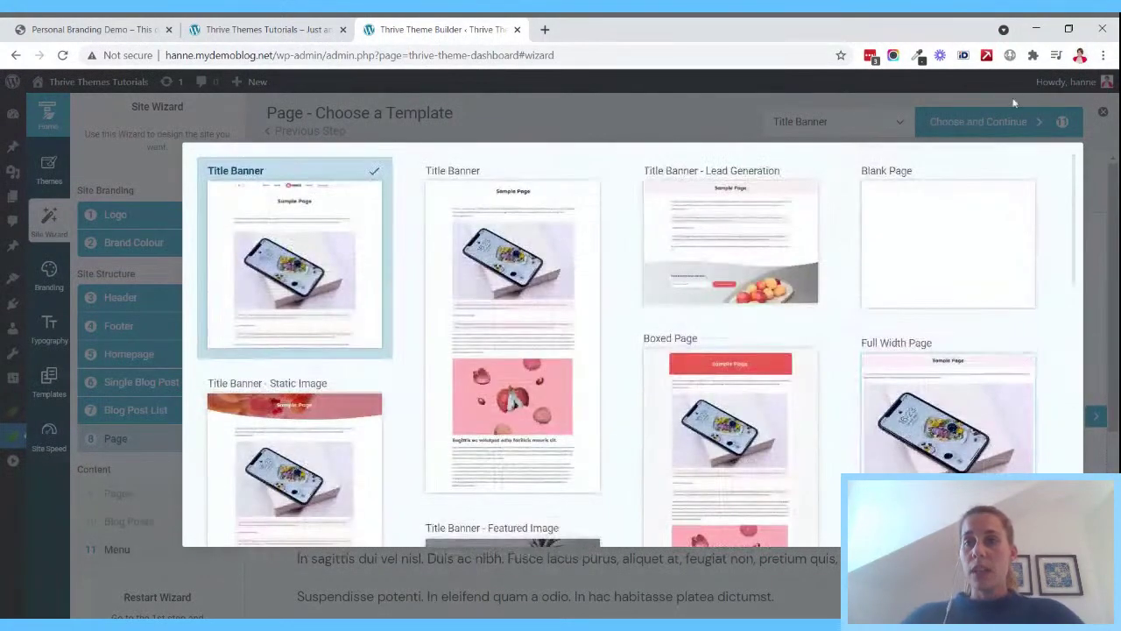
click(325, 202)
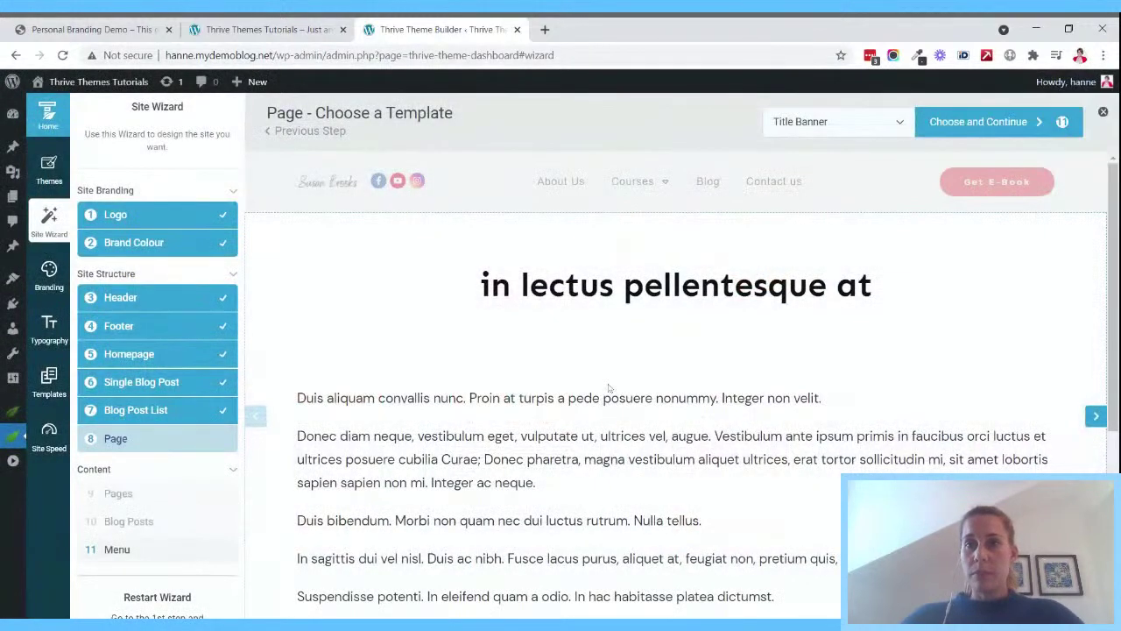
click(964, 127)
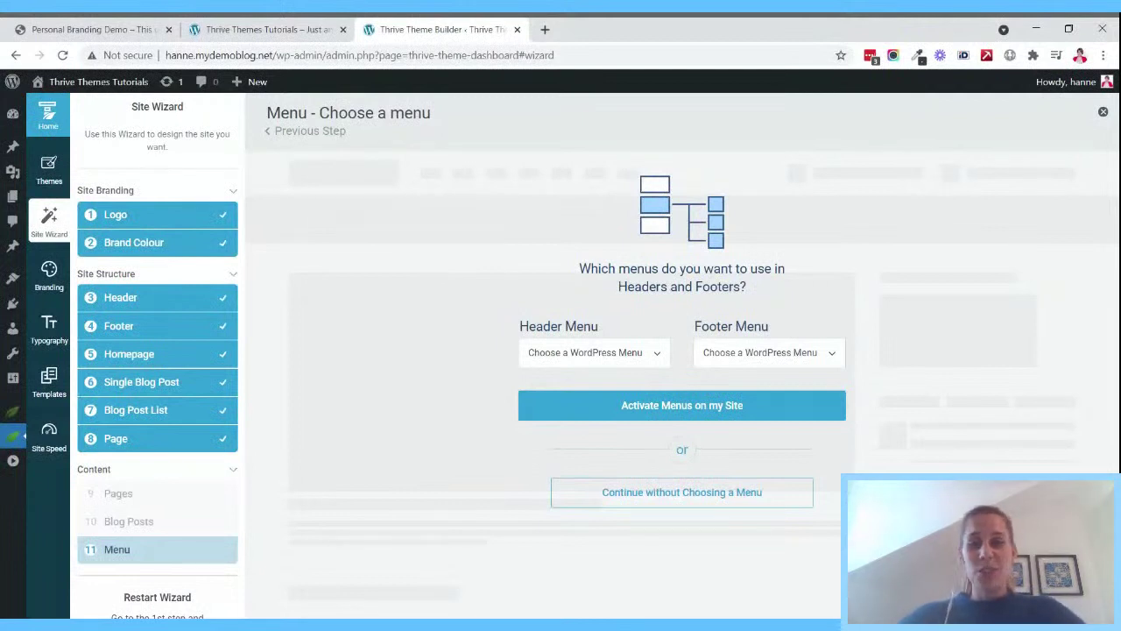
click(709, 508)
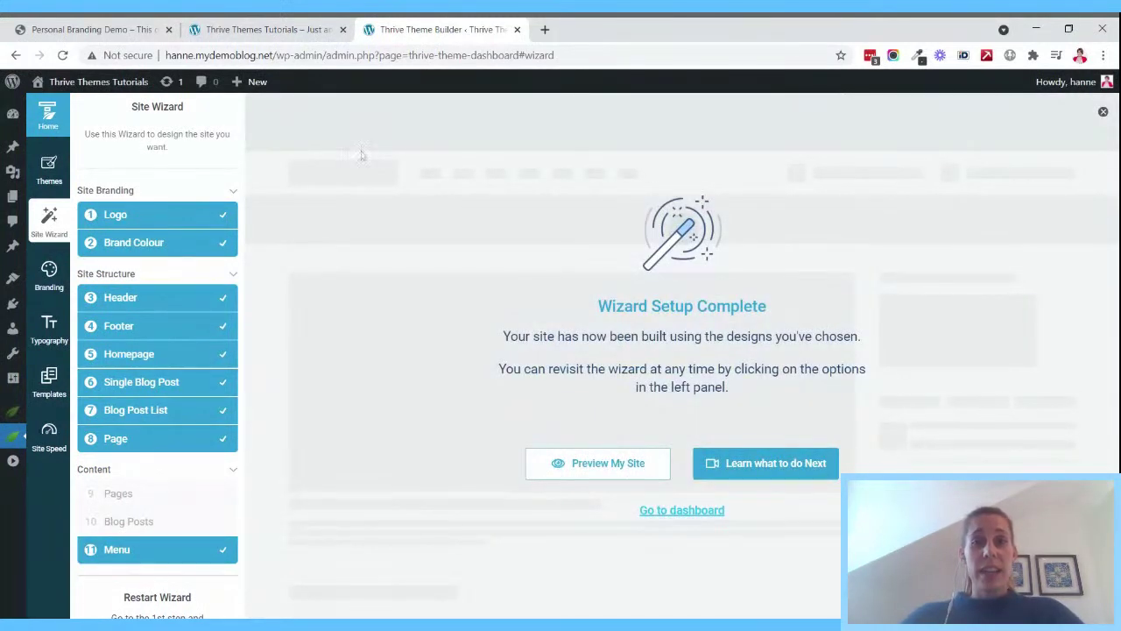
- Reload the live site to apply the new design, and review its homepage and Blog page
click(258, 27)
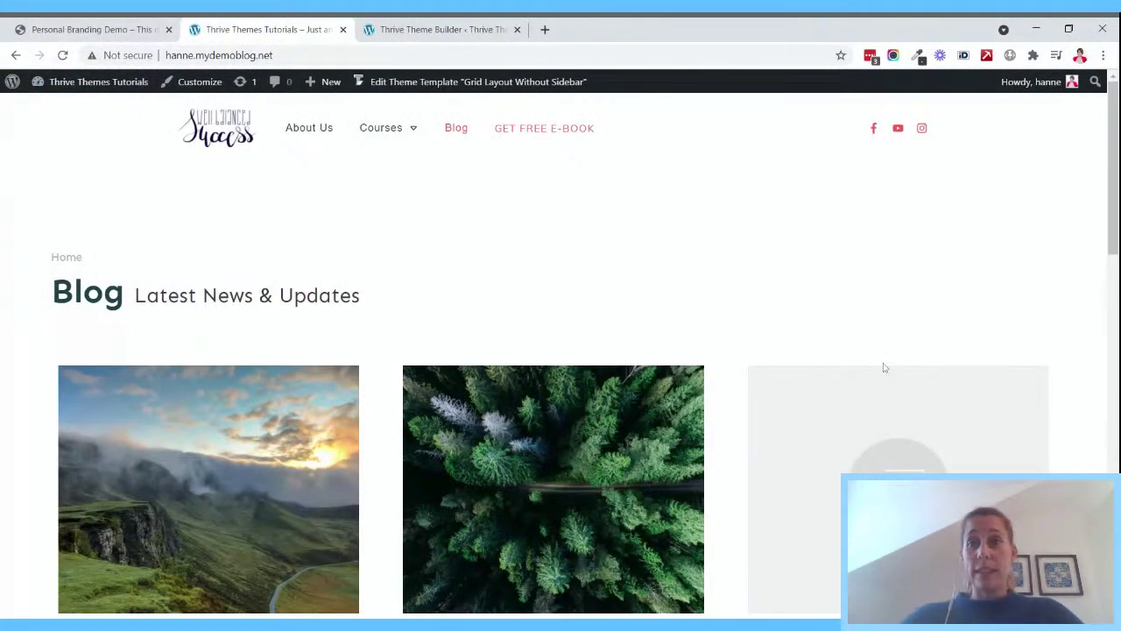
mouse_move(1113, 206)
mouse_down()
mouse_move(1113, 557)
mouse_move(1114, 205)
mouse_up()
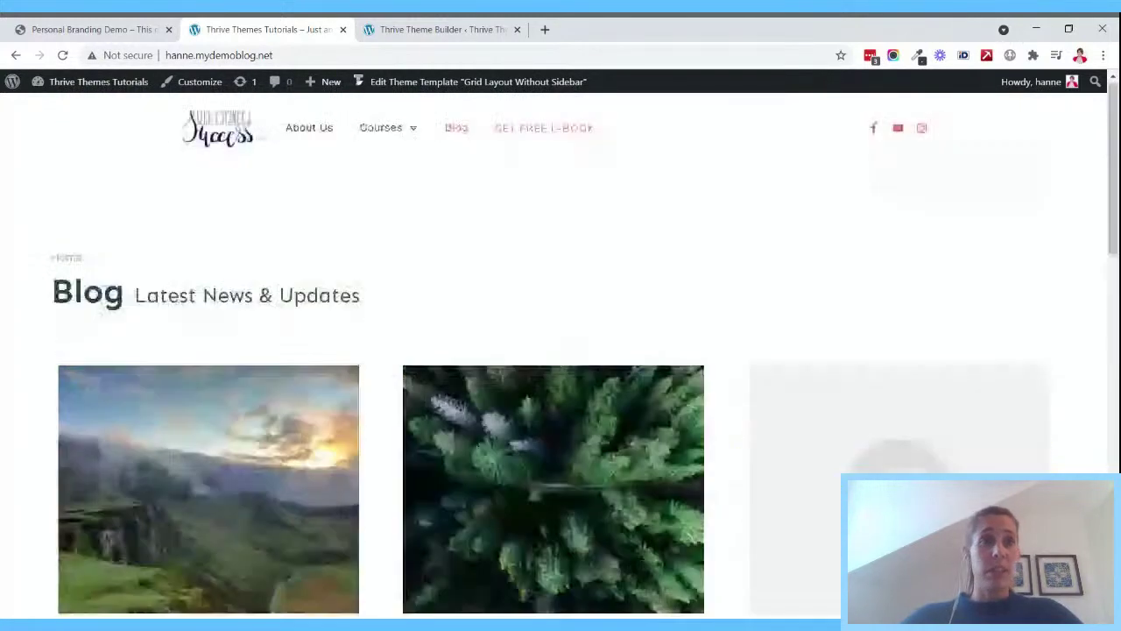
click(63, 55)
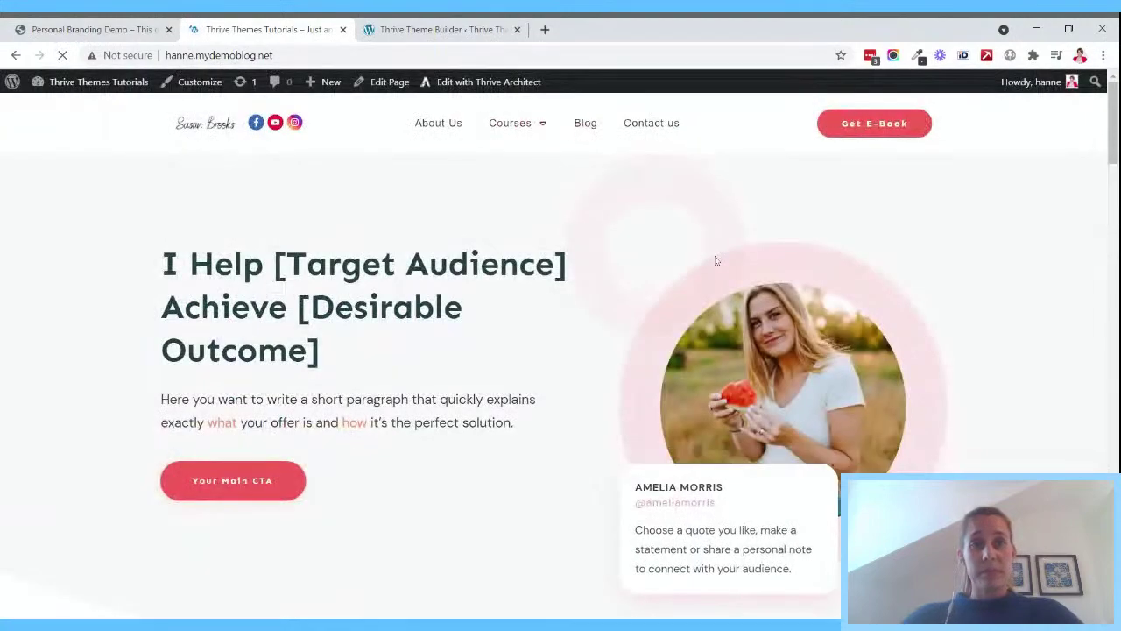
drag(1112, 142, 1112, 500)
drag(1112, 457, 1112, 77)
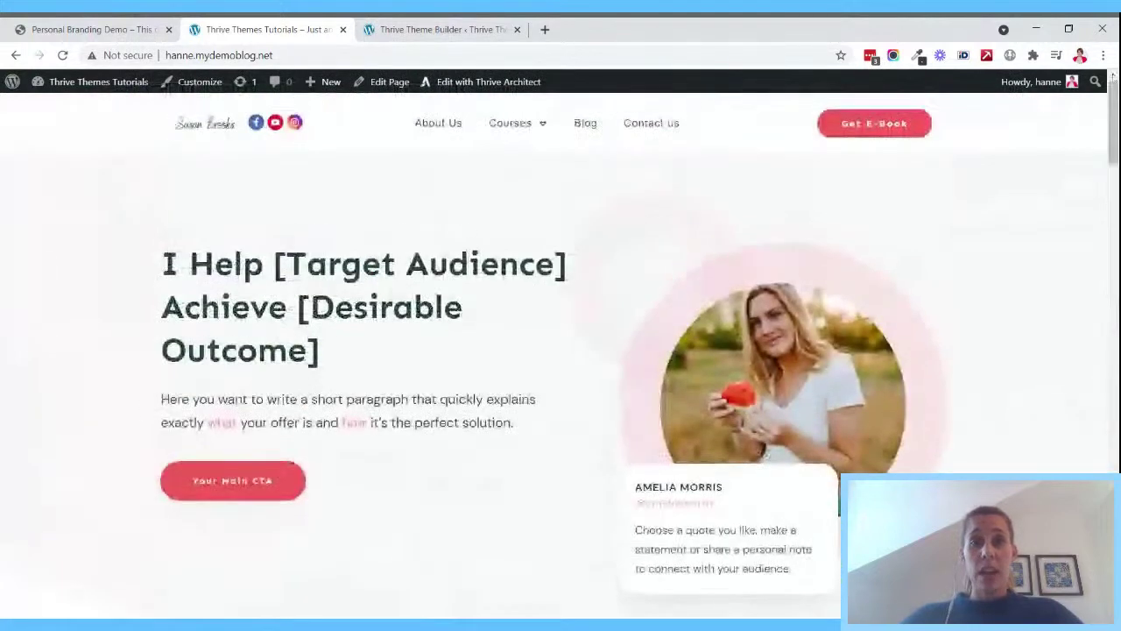
click(591, 127)
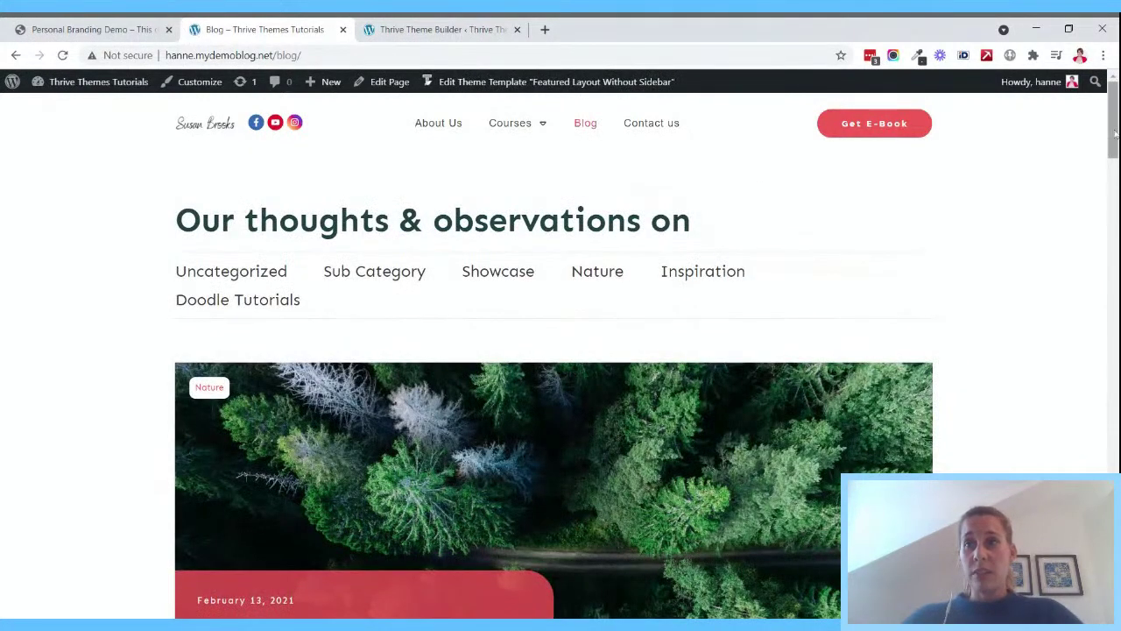
scroll(561, 351, down, 20)
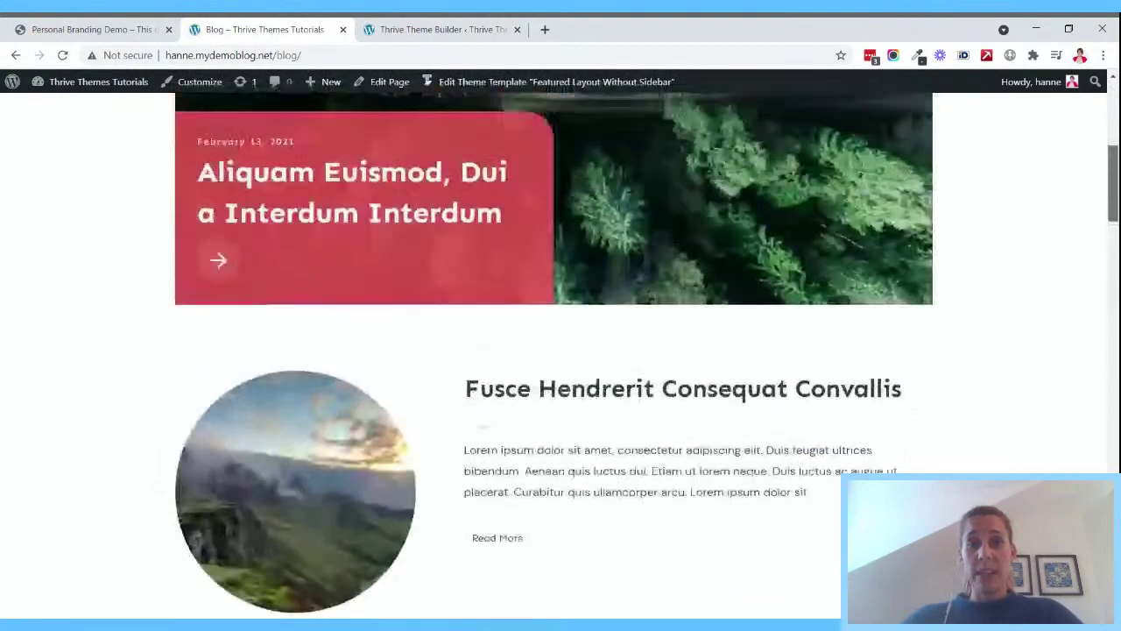
- Open the "Fusce Hendrerit Consequat Convallis" post from the live blog list and review its single post layout
click(658, 388)
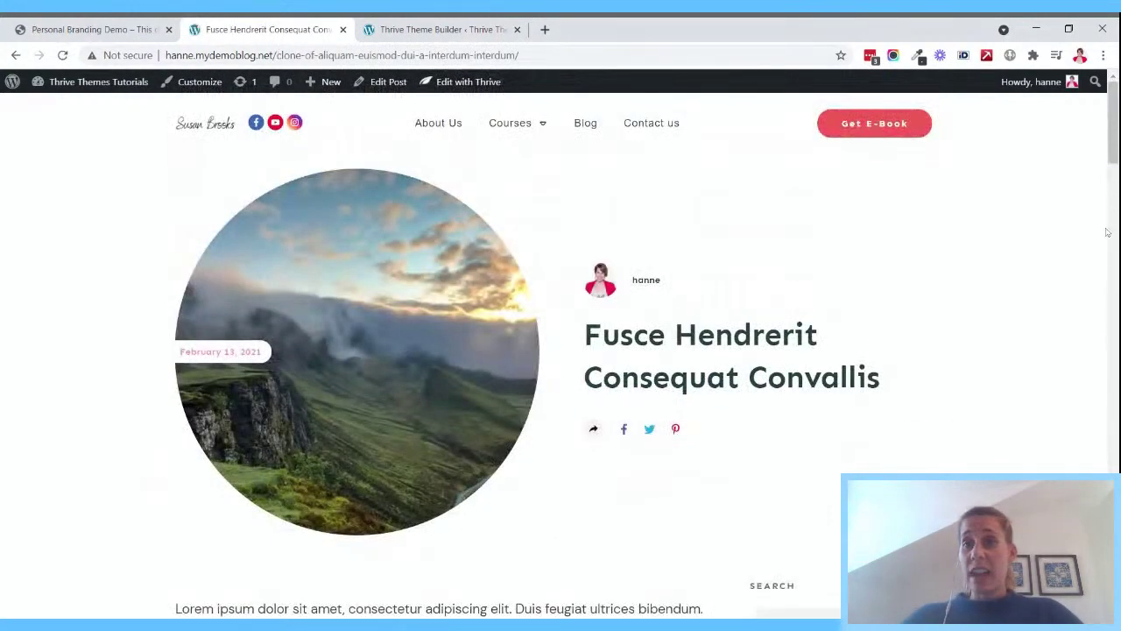
mouse_move(1116, 126)
mouse_down()
mouse_move(1116, 254)
mouse_move(1115, 123)
mouse_up()
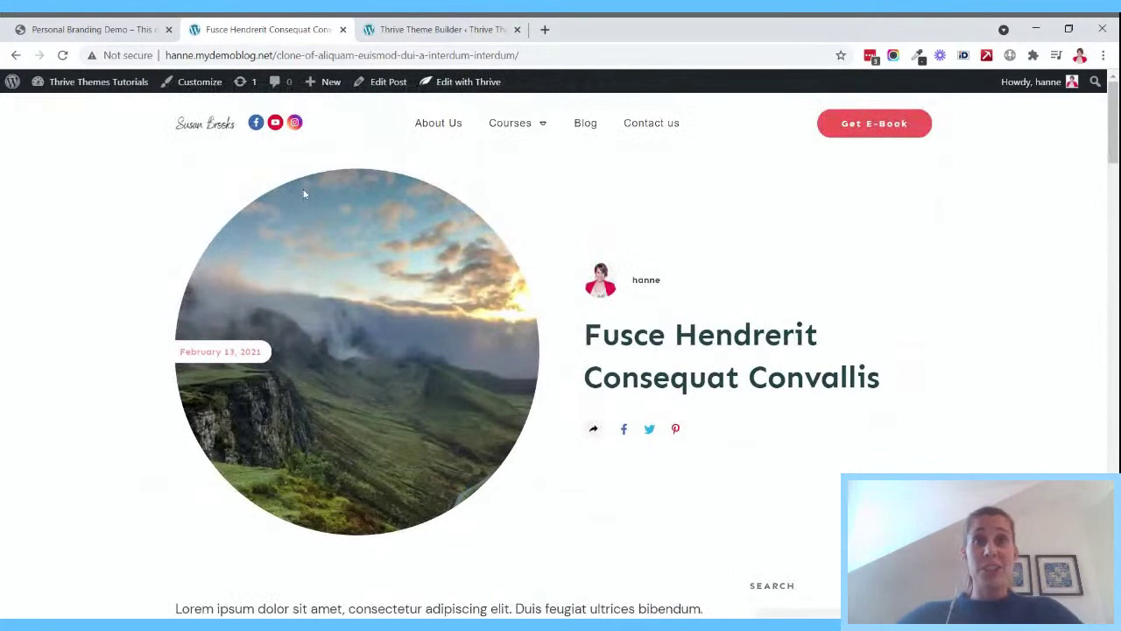
- Switch to Thrive Theme Builder and set the theme colors in the branding settings to the dark red Palette 03
click(442, 29)
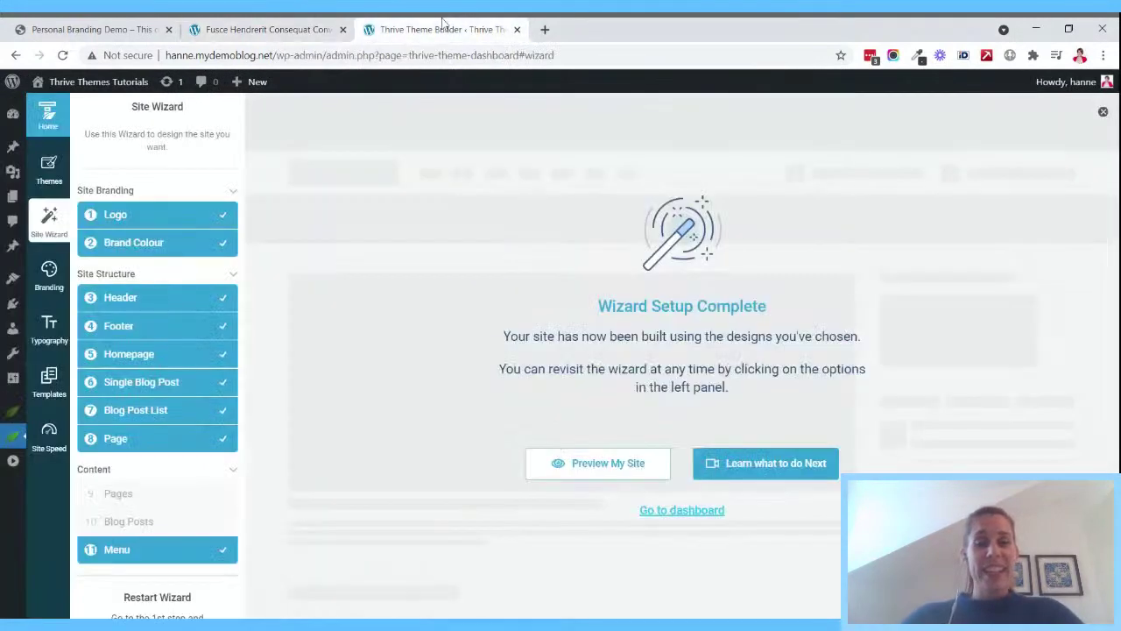
click(54, 277)
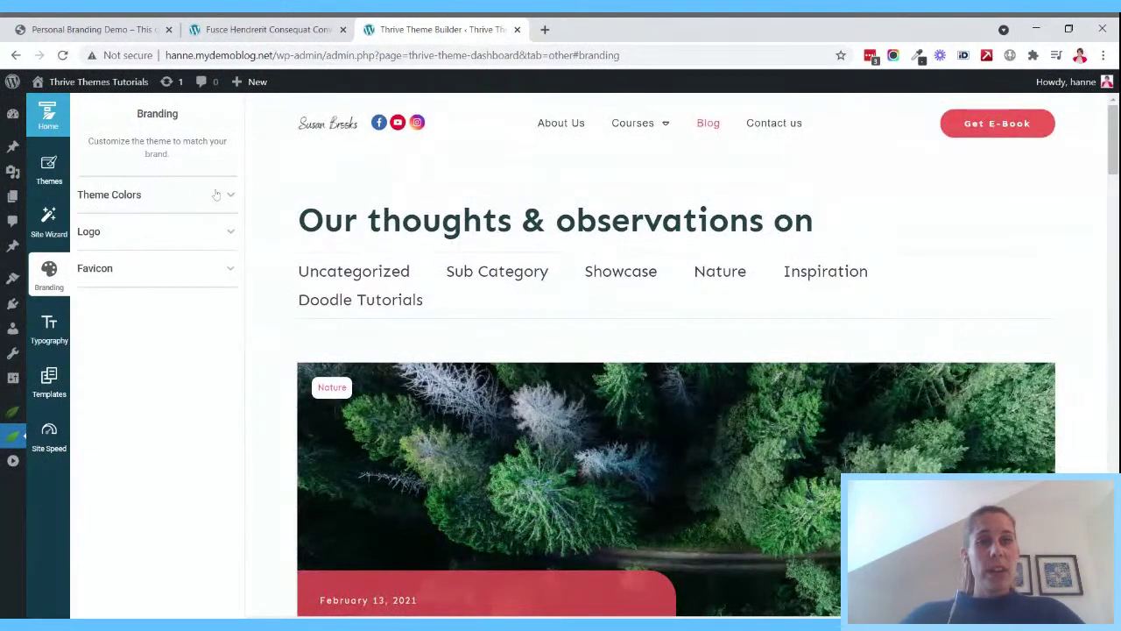
click(216, 193)
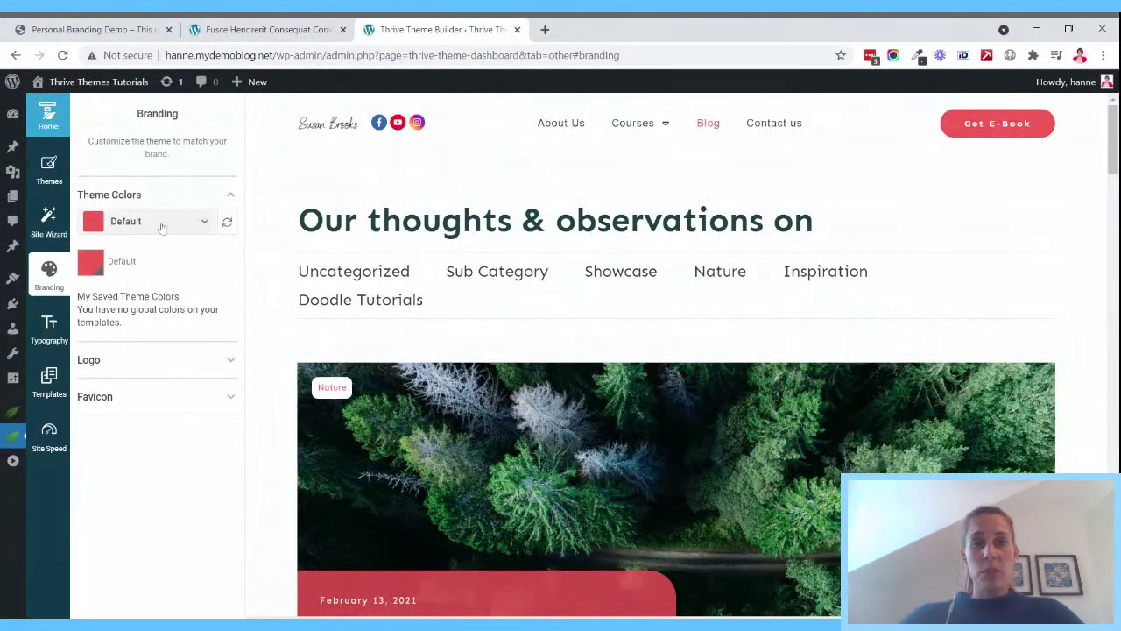
click(203, 223)
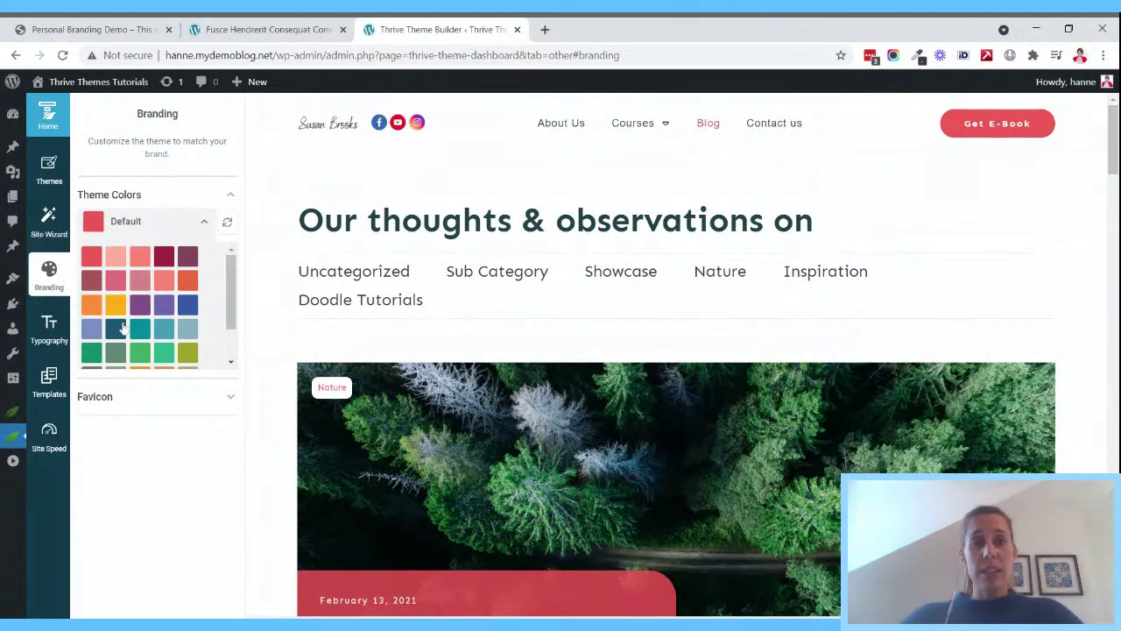
mouse_move(233, 274)
mouse_down()
mouse_move(237, 326)
mouse_move(234, 274)
mouse_up()
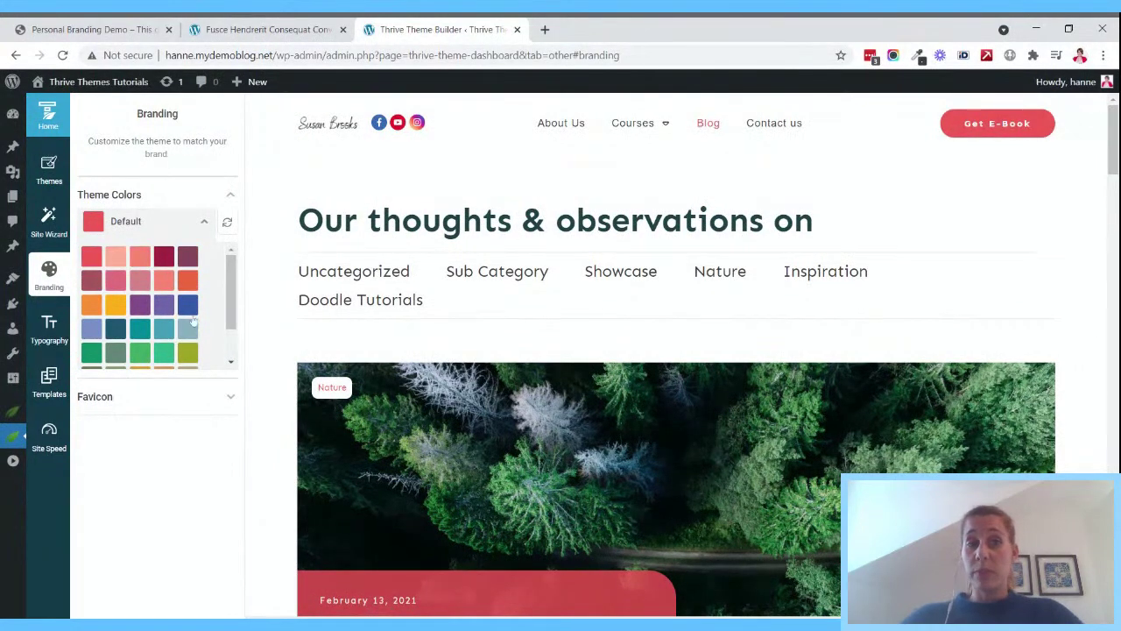
mouse_move(232, 272)
mouse_down()
mouse_move(235, 312)
mouse_move(237, 267)
mouse_up()
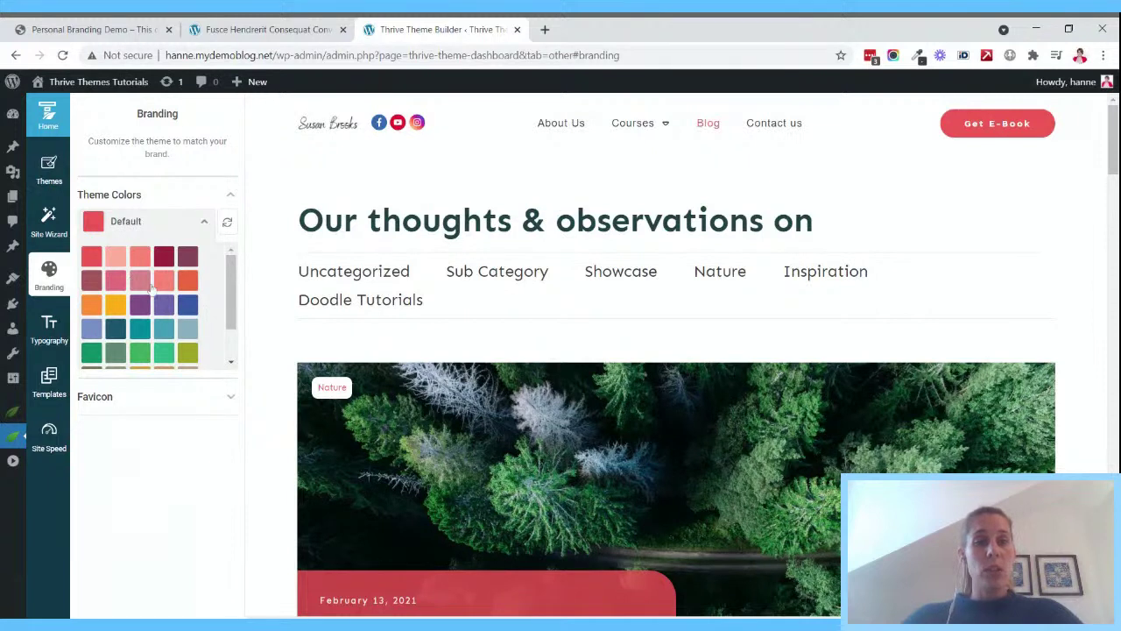
scroll(226, 299, down, 3)
scroll(226, 299, up, 3)
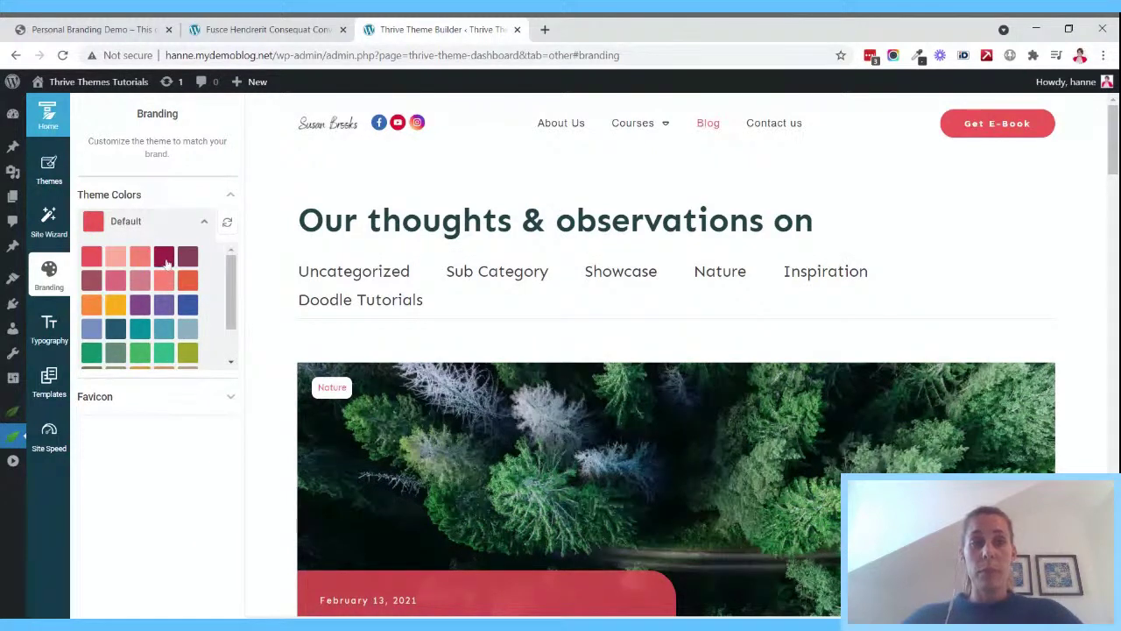
click(164, 257)
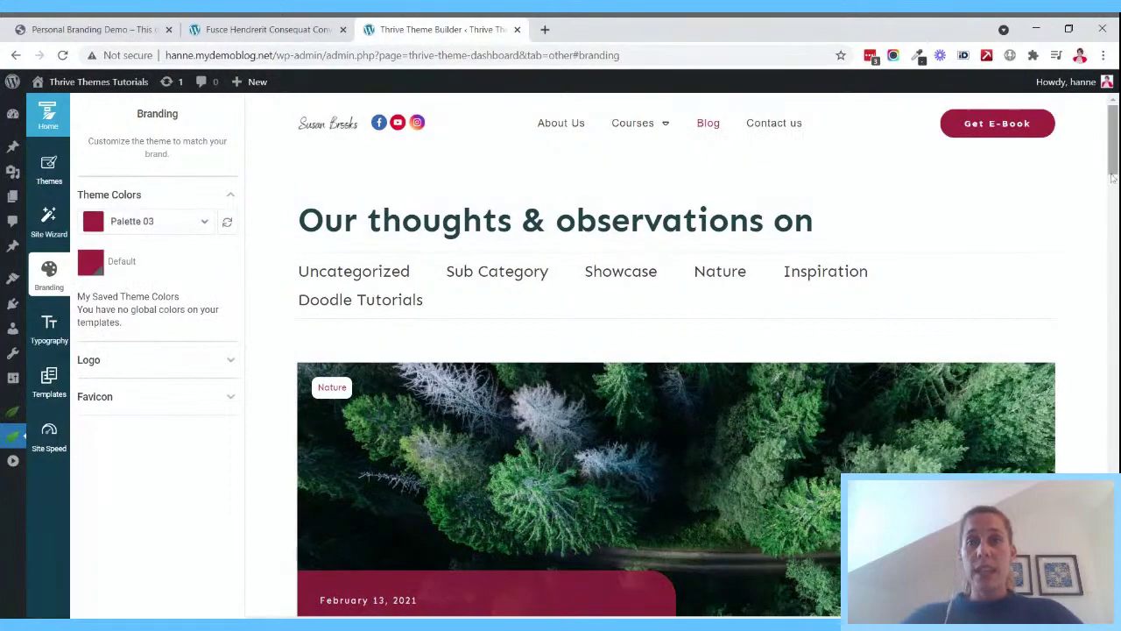
- Check the new theme color on the blog page preview, from the featured post down to the "Book class" section
scroll(442, 274, down, 5)
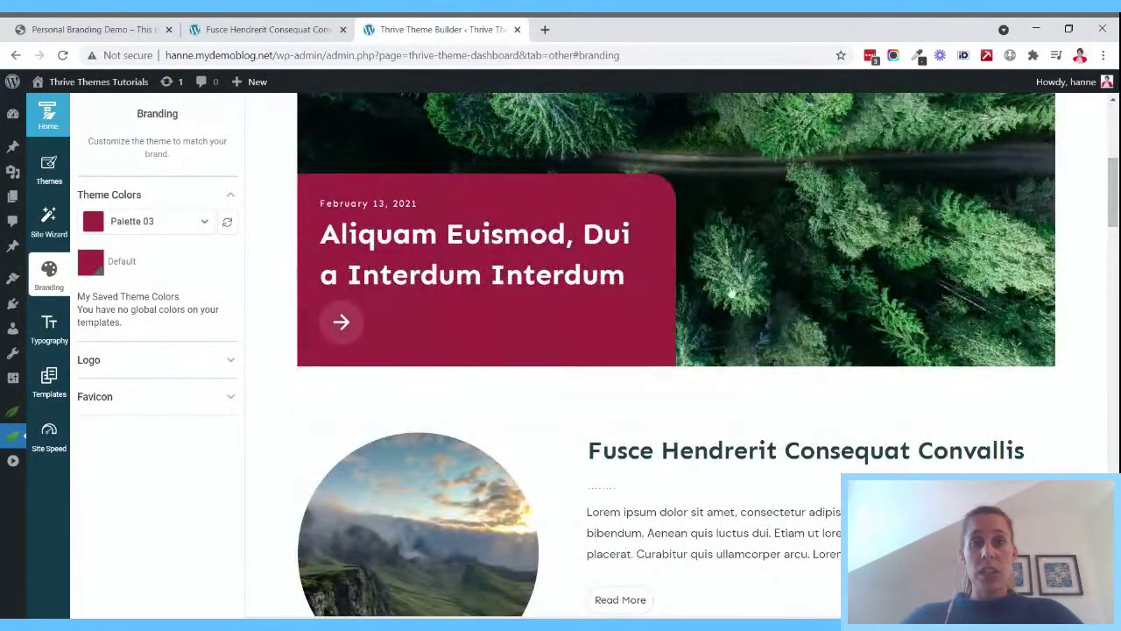
scroll(730, 292, down, 18)
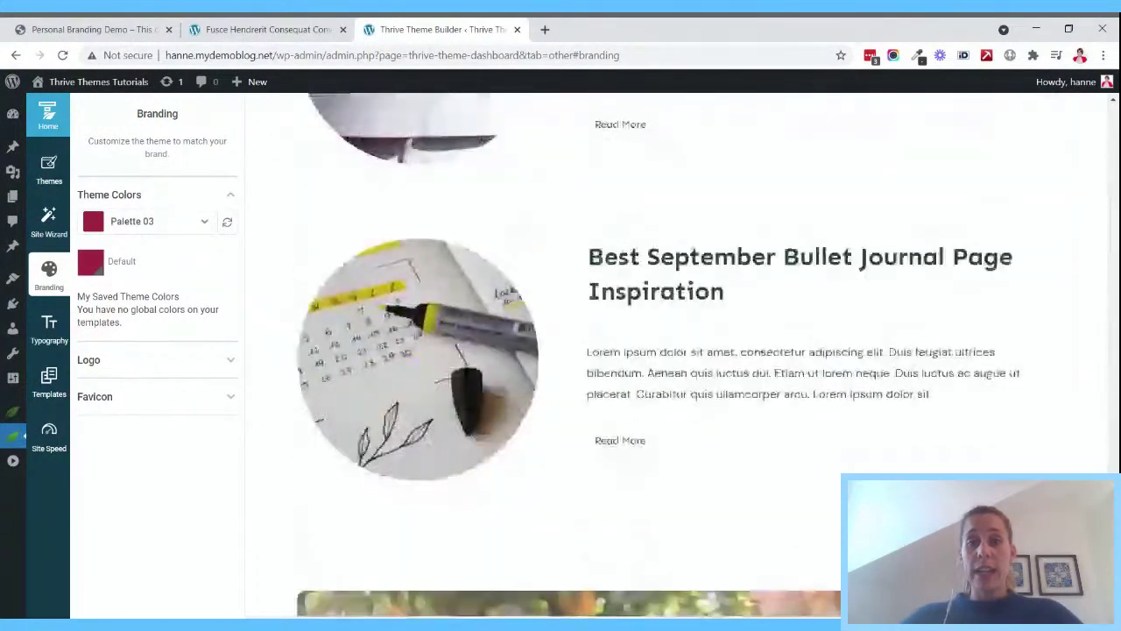
scroll(613, 395, down, 5)
scroll(562, 477, up, 2)
scroll(561, 477, down, 1)
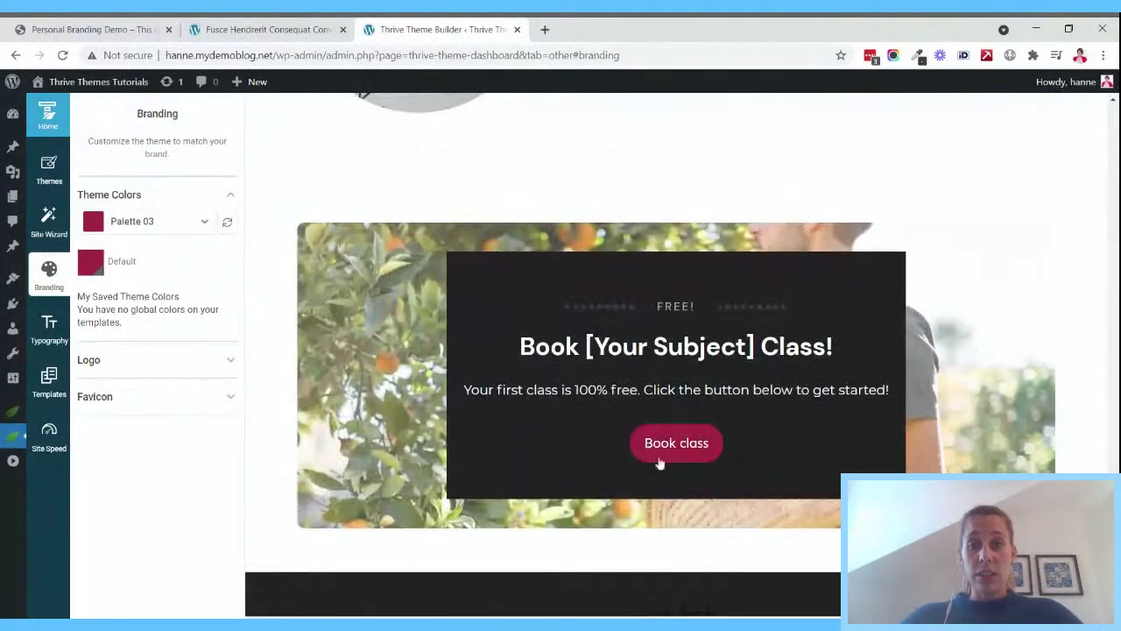
drag(1112, 536, 1112, 131)
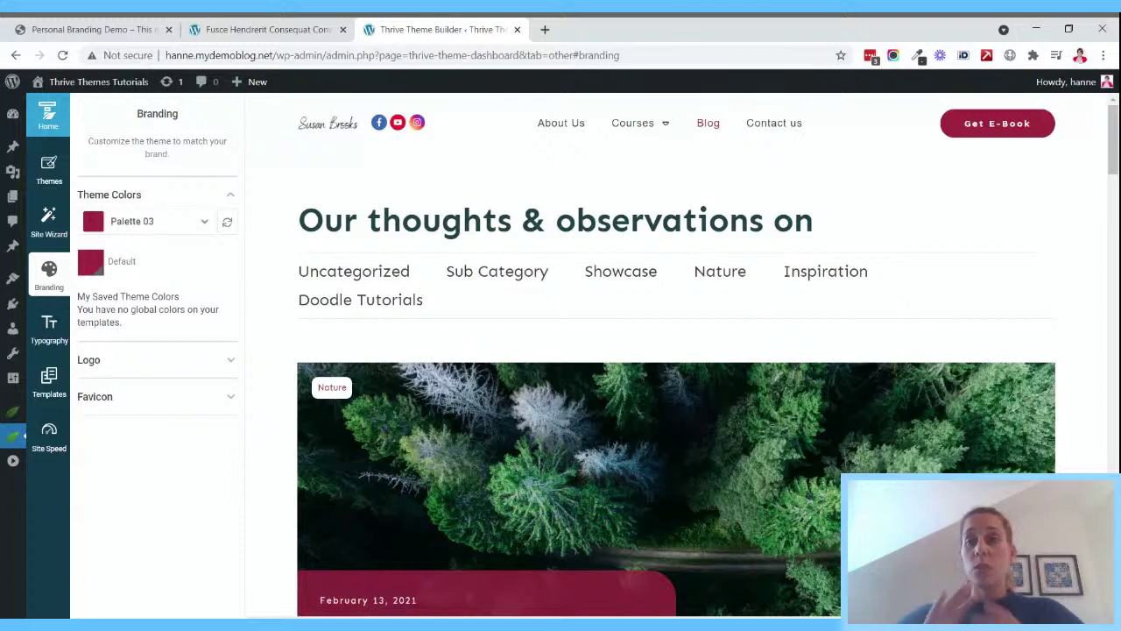
- Try the blue Palette 14 as the theme colors, preview it along the blog page, and switch back to Palette 03
click(184, 230)
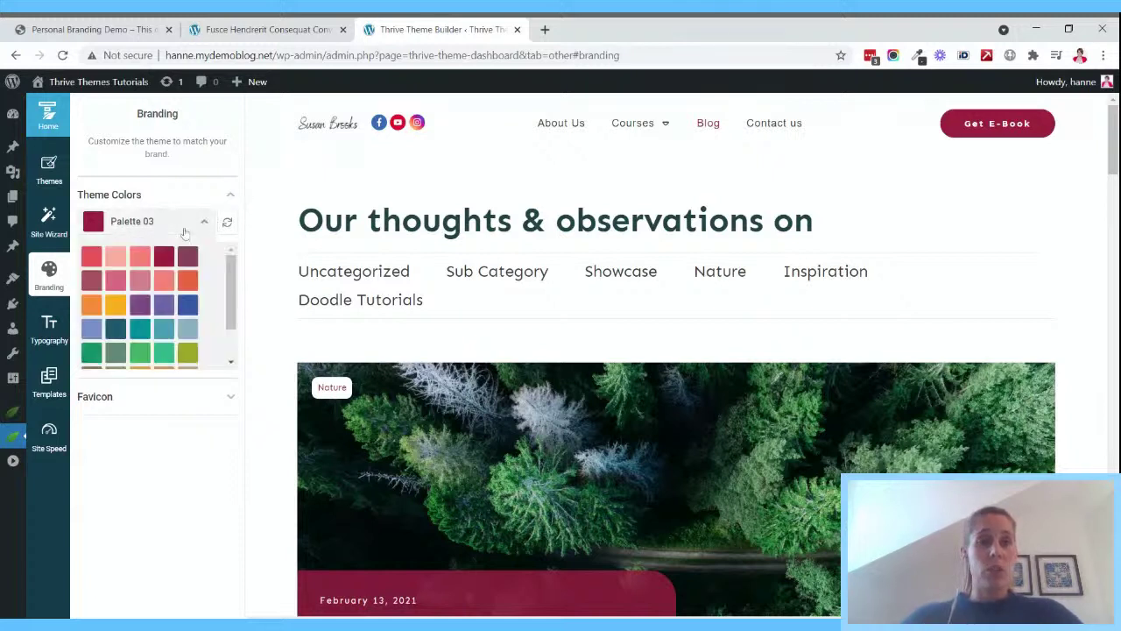
click(189, 306)
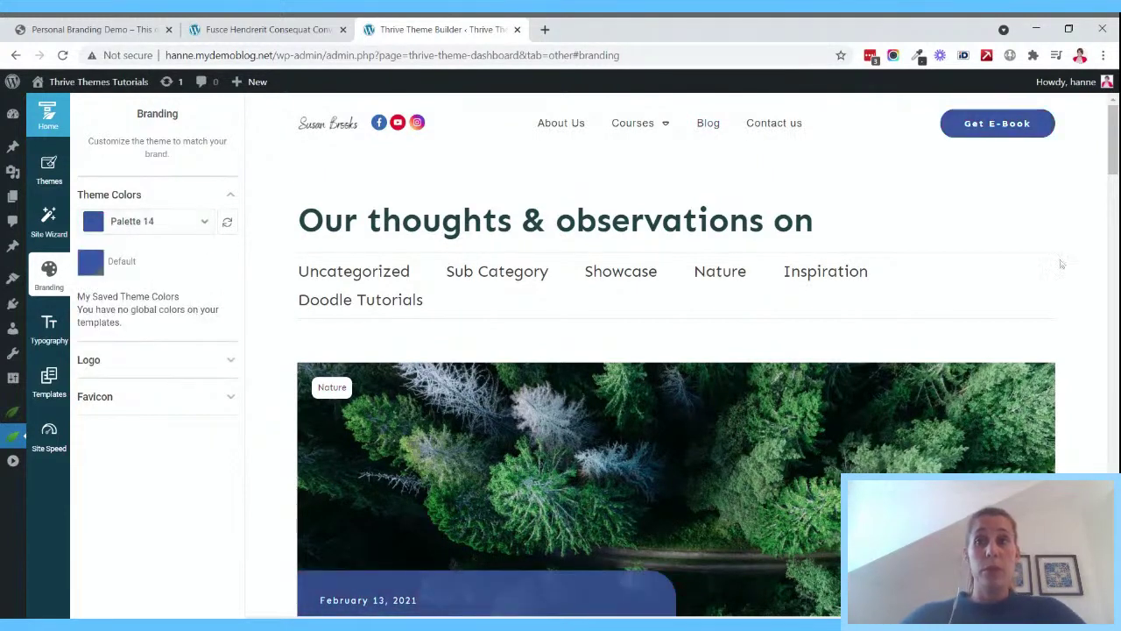
scroll(675, 350, down, 8)
scroll(675, 350, down, 20)
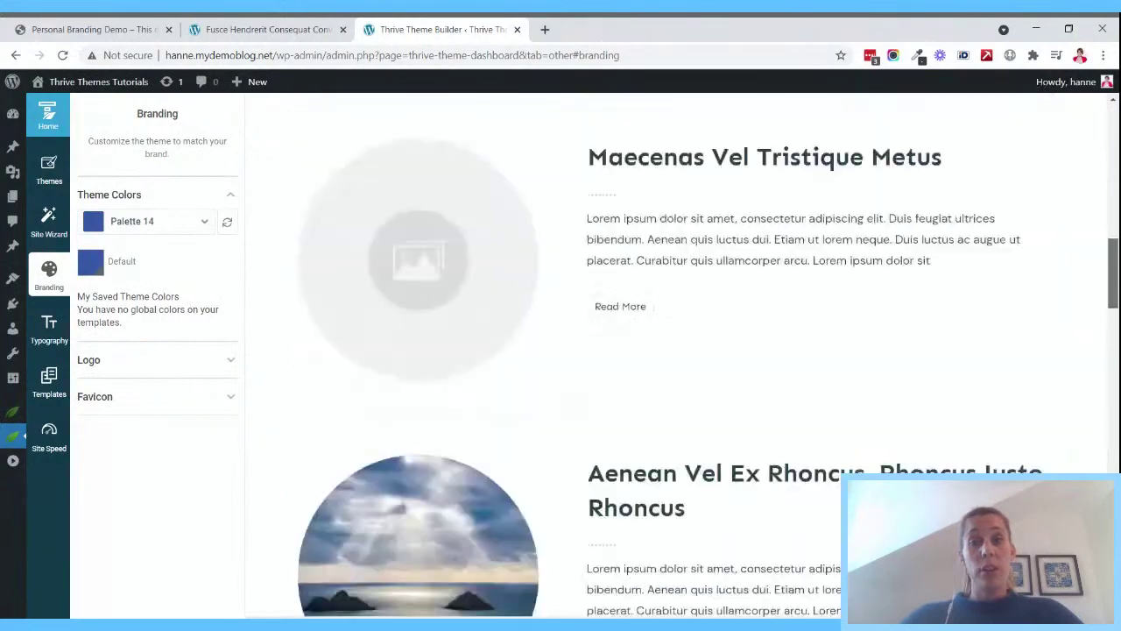
scroll(605, 580, down, 1)
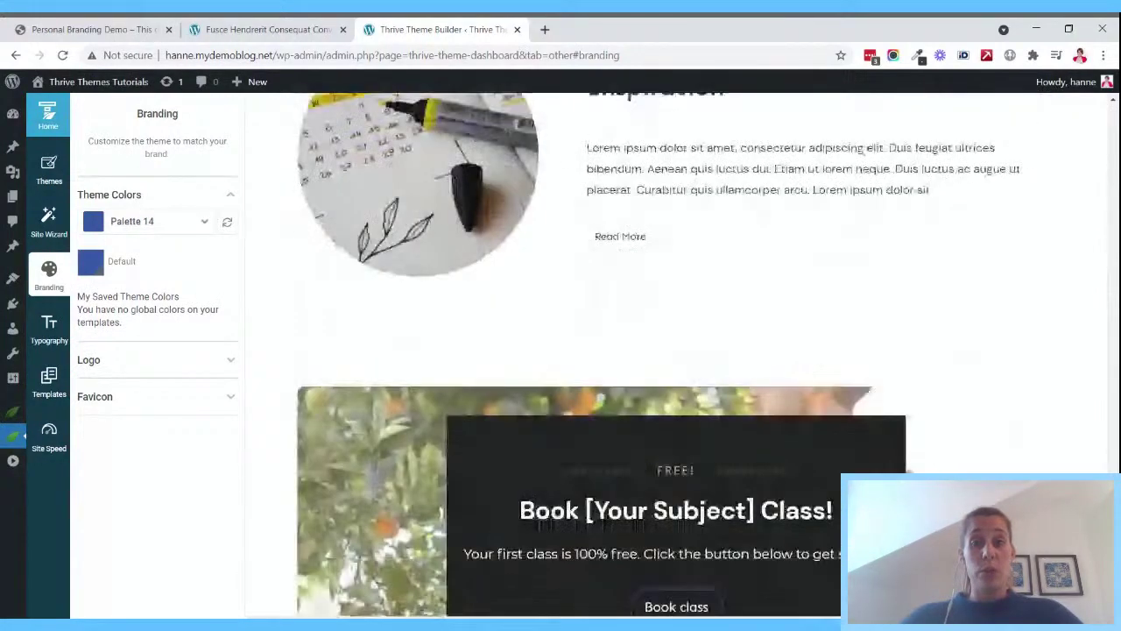
drag(1114, 504, 1113, 131)
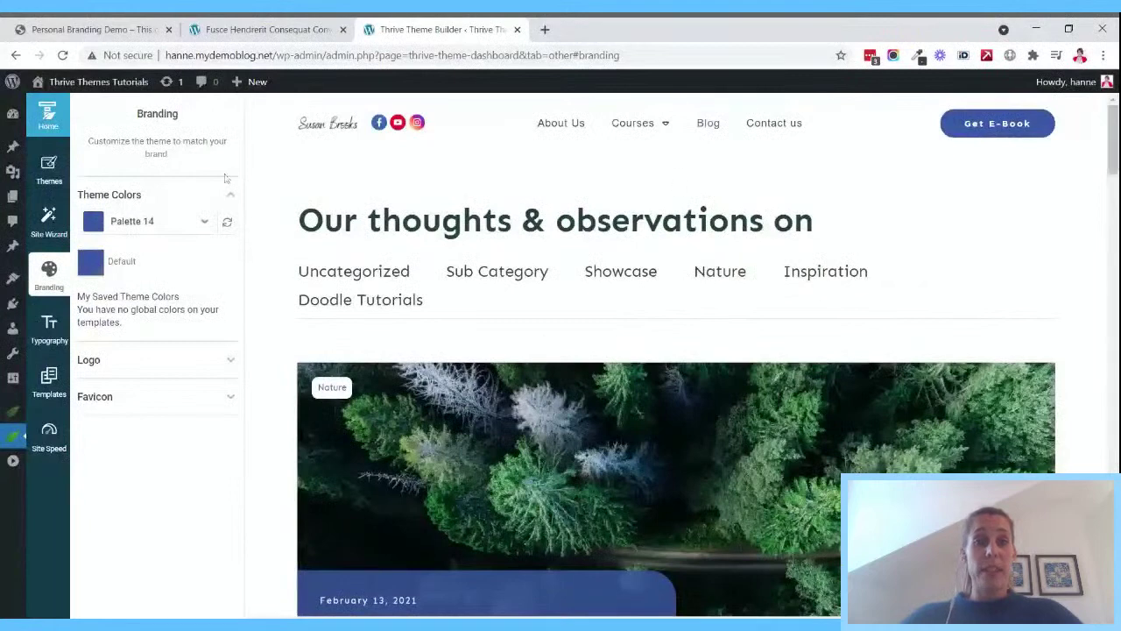
click(206, 222)
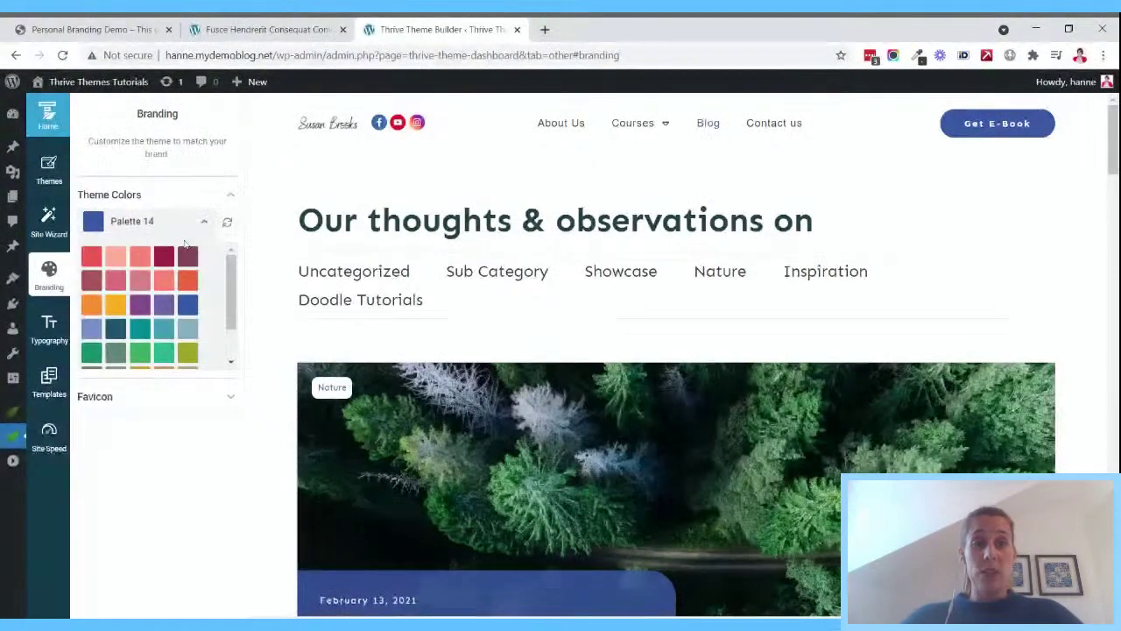
click(170, 261)
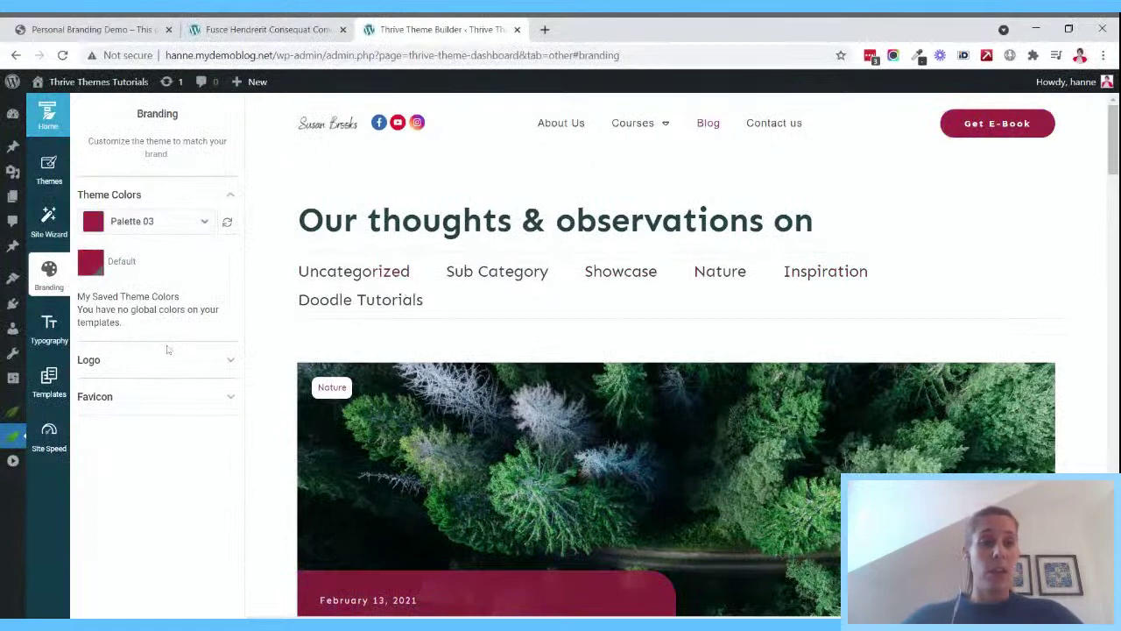
- Set the logo's light version to the white signature image from the media library and check it in the footer preview
click(231, 362)
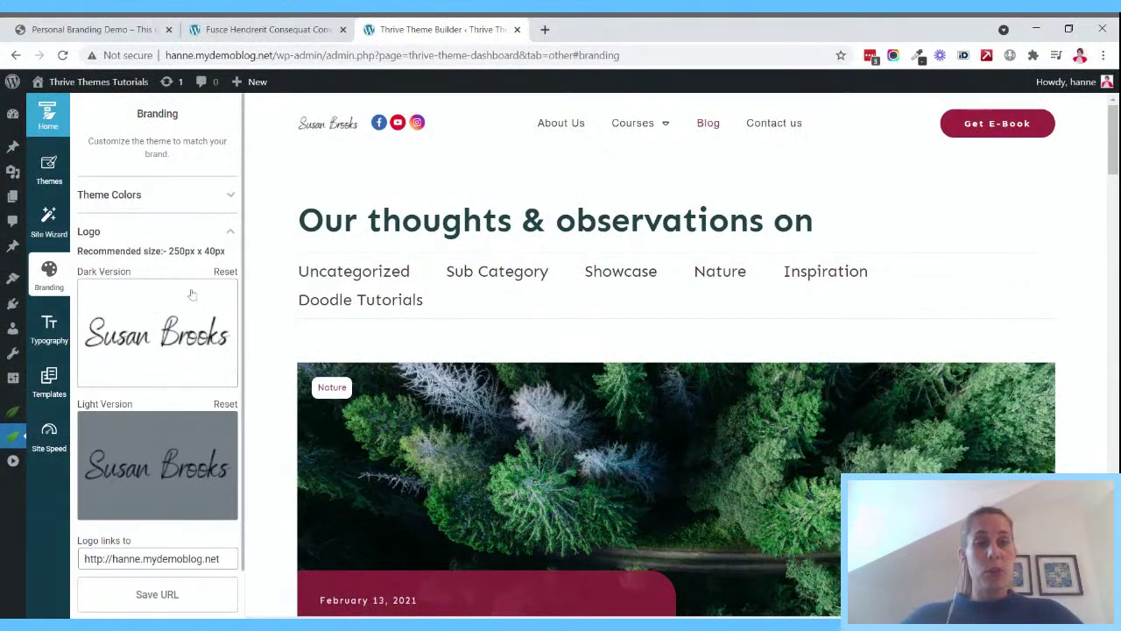
scroll(184, 301, down, 1)
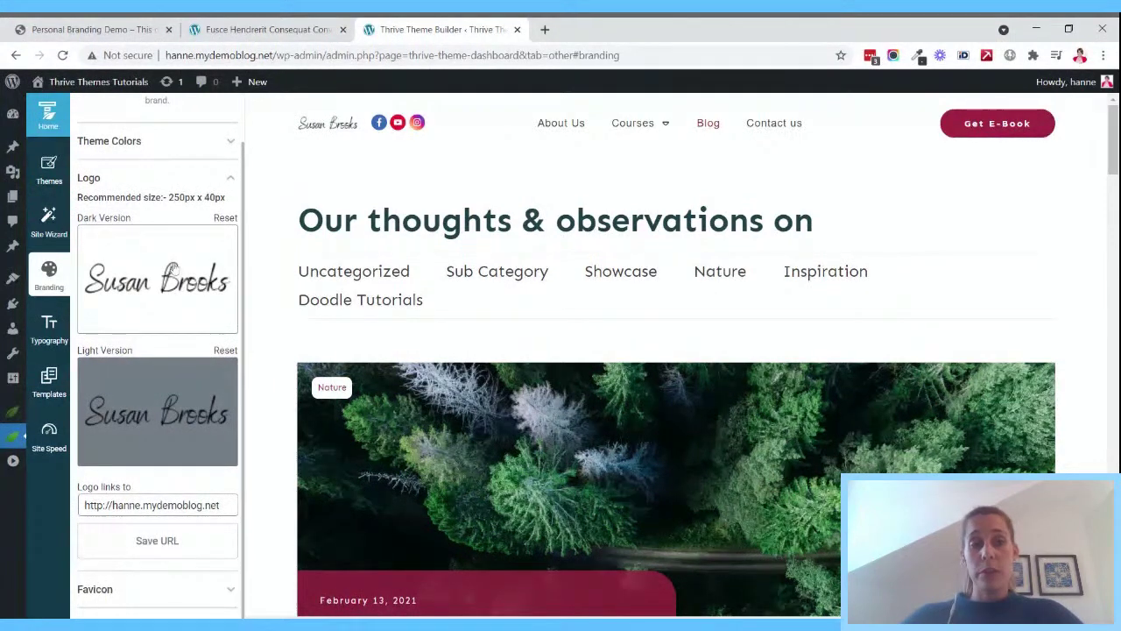
click(163, 409)
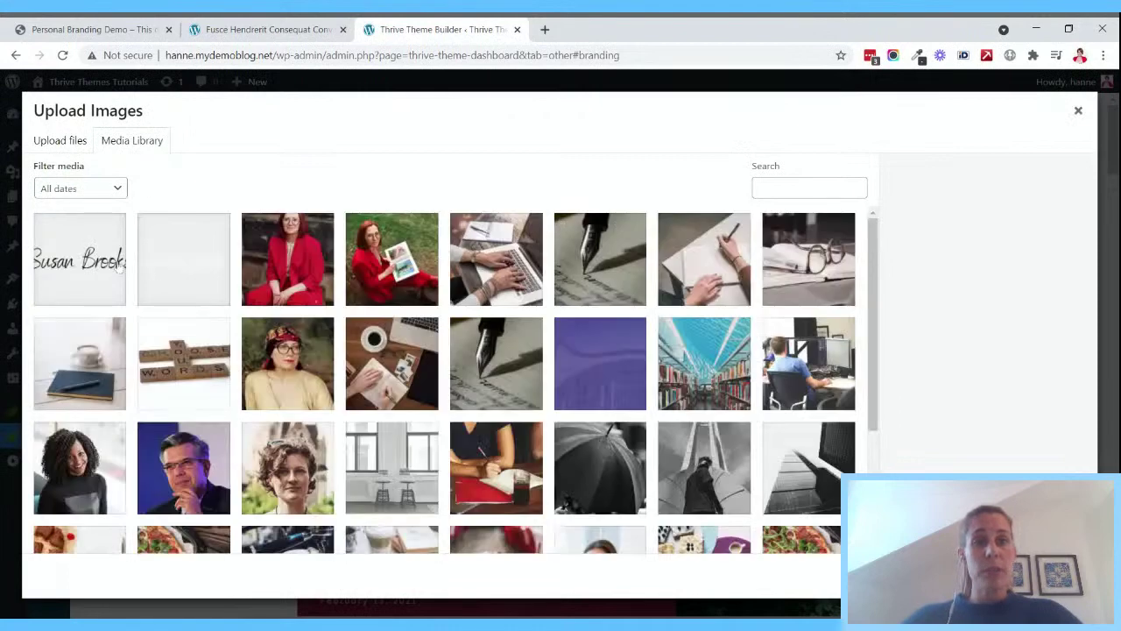
click(226, 270)
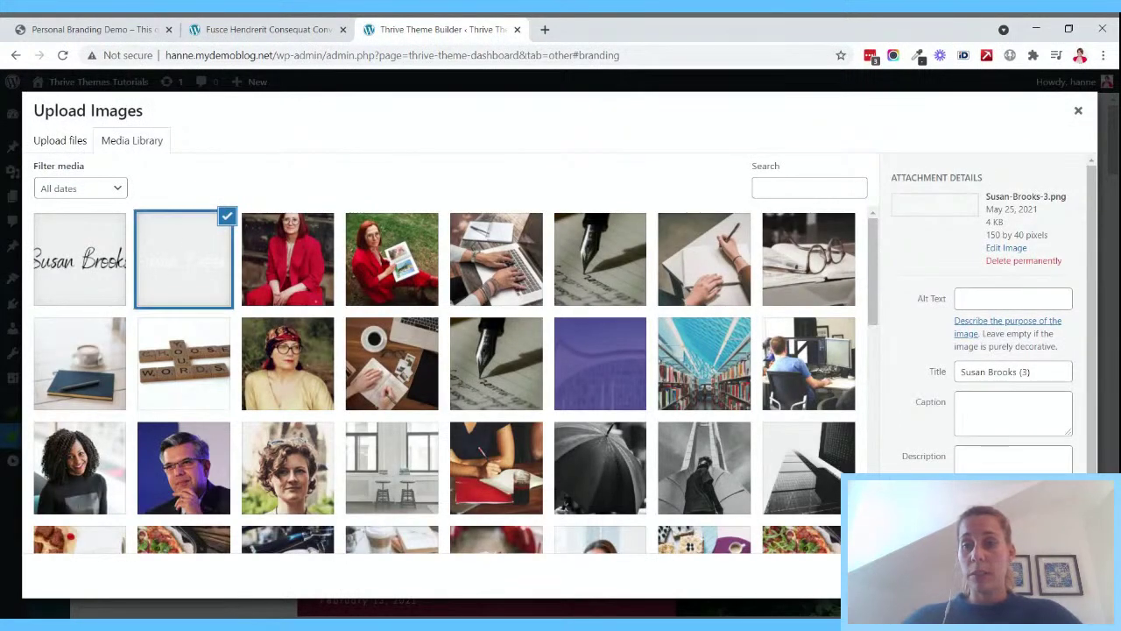
double_click(193, 266)
drag(1113, 140, 1113, 595)
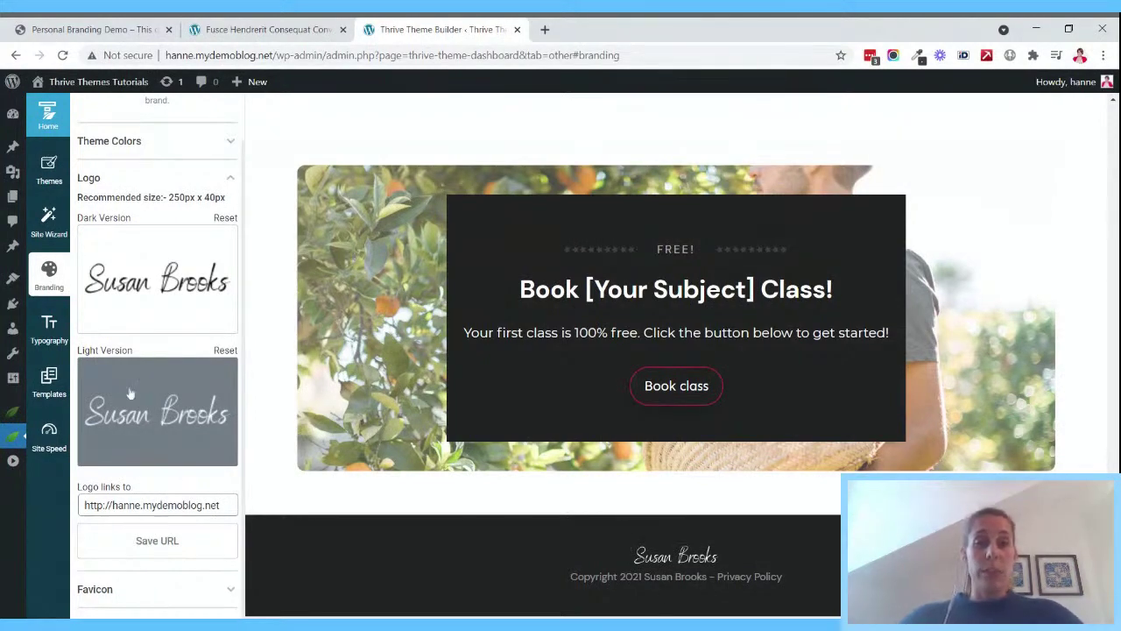
drag(1113, 570, 1113, 136)
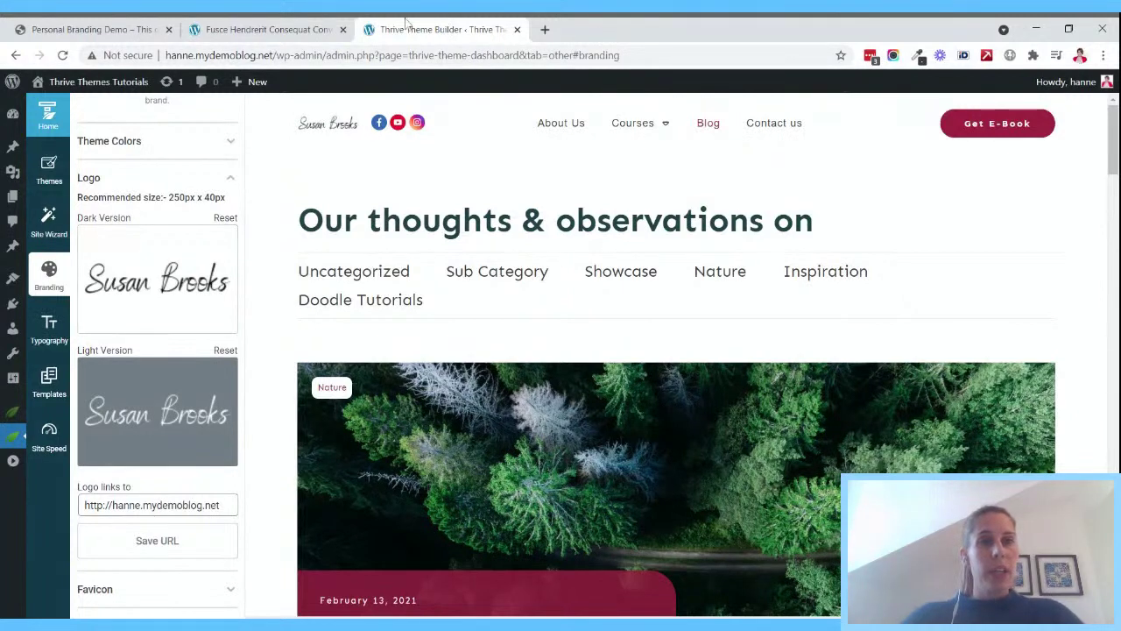
- Examine the open blog post on the live site, including its header and title area
mouse_move(12, 282)
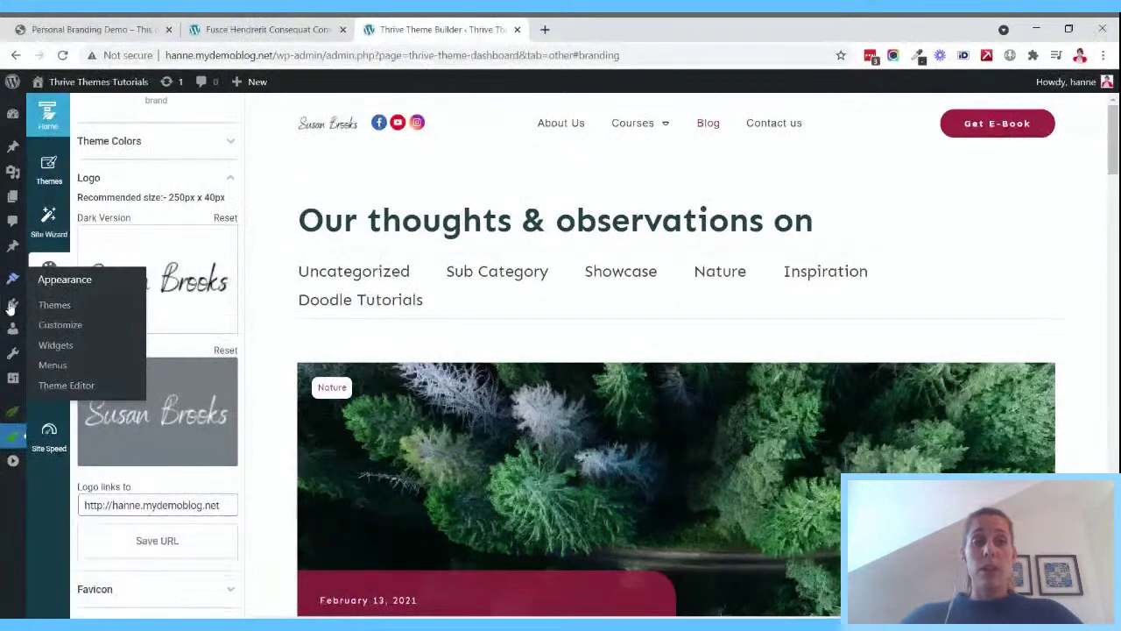
mouse_move(16, 440)
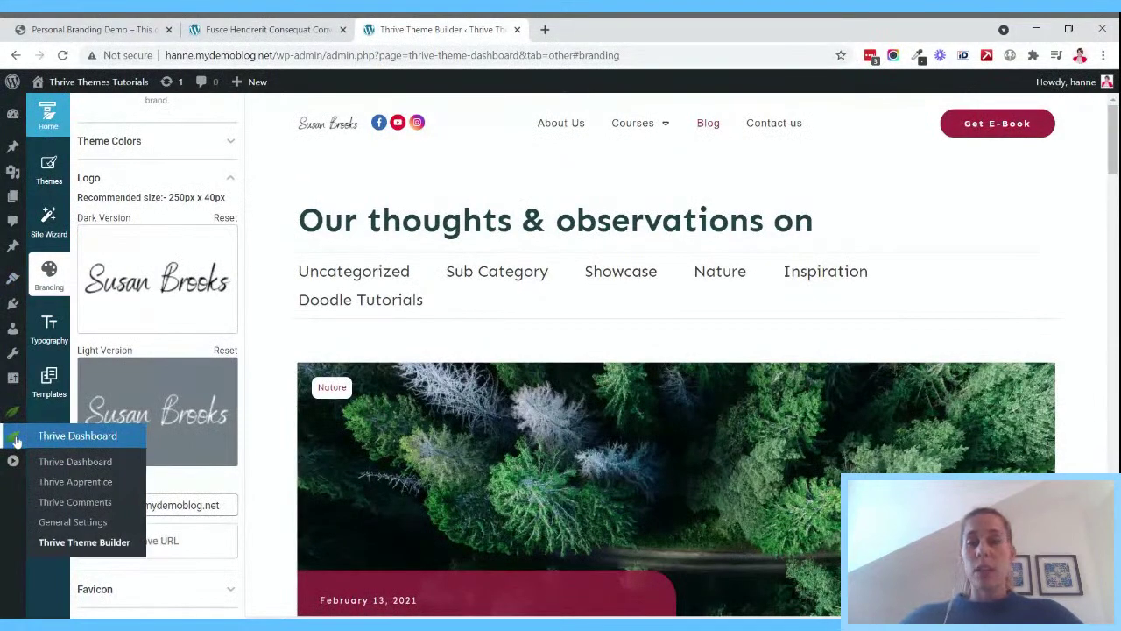
click(289, 27)
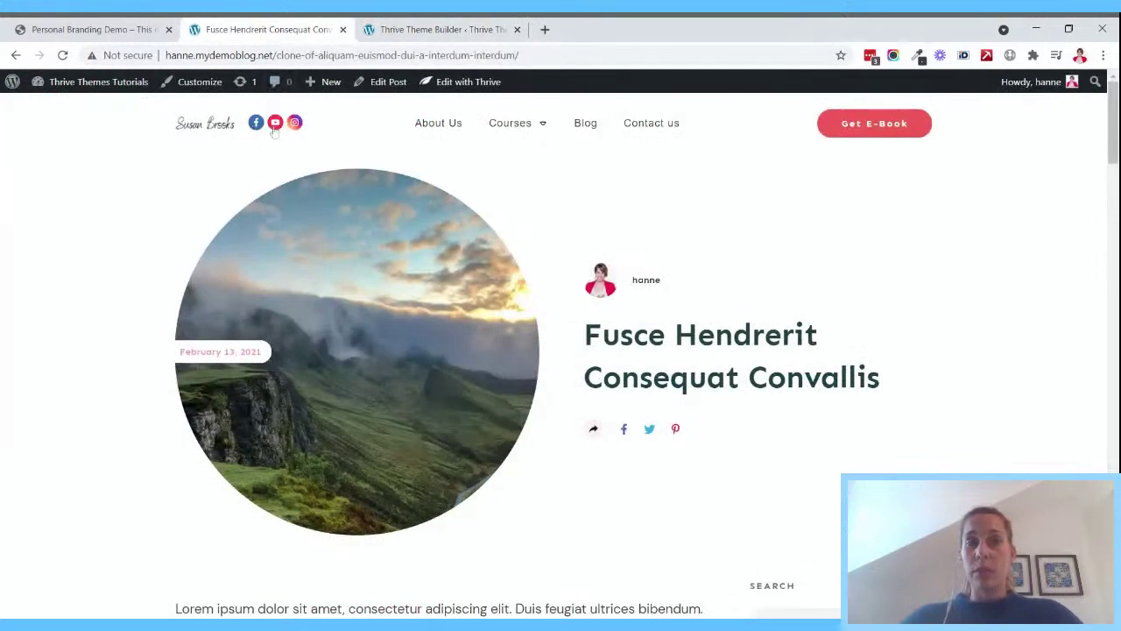
scroll(928, 172, down, 10)
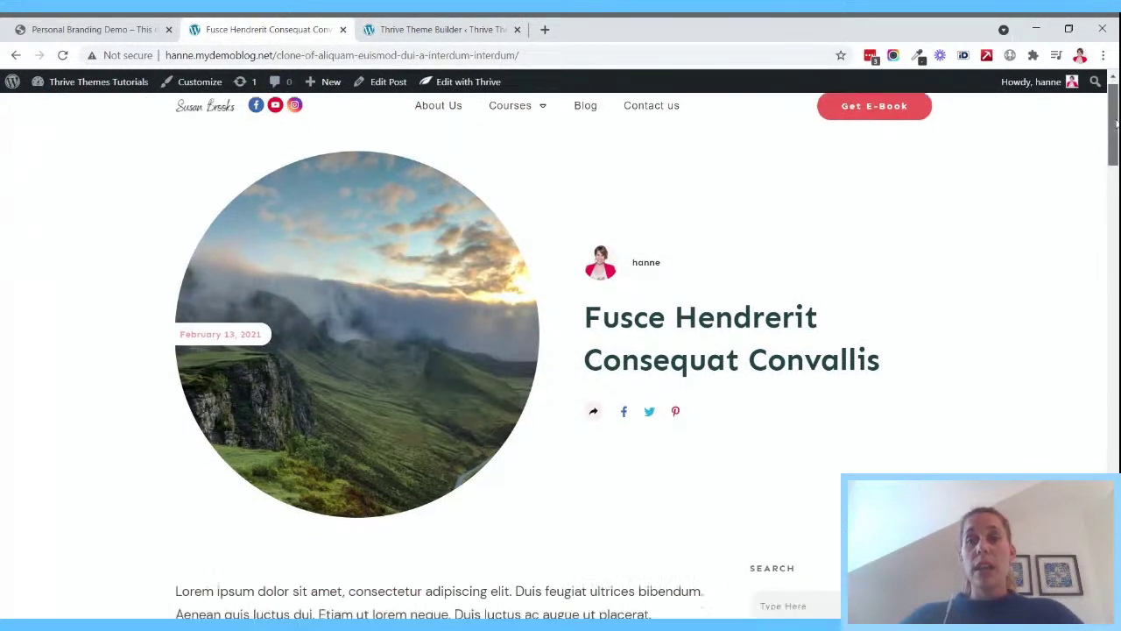
scroll(263, 155, up, 10)
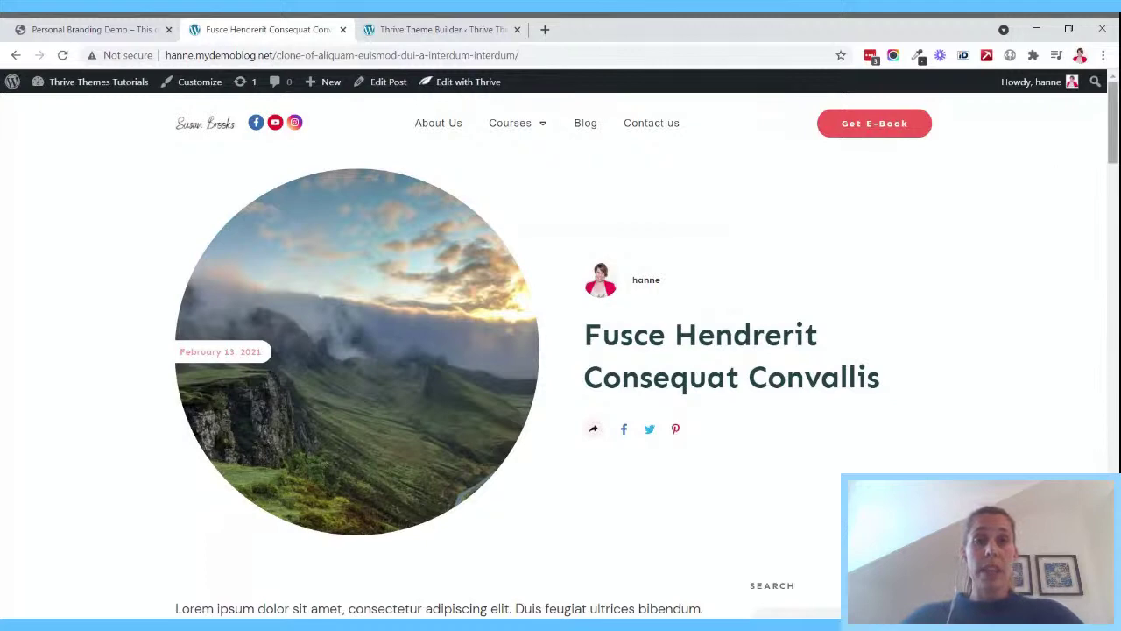
- Return to the WordPress admin and open the Smart Site settings from the Thrive Dashboard features
click(445, 26)
mouse_move(17, 441)
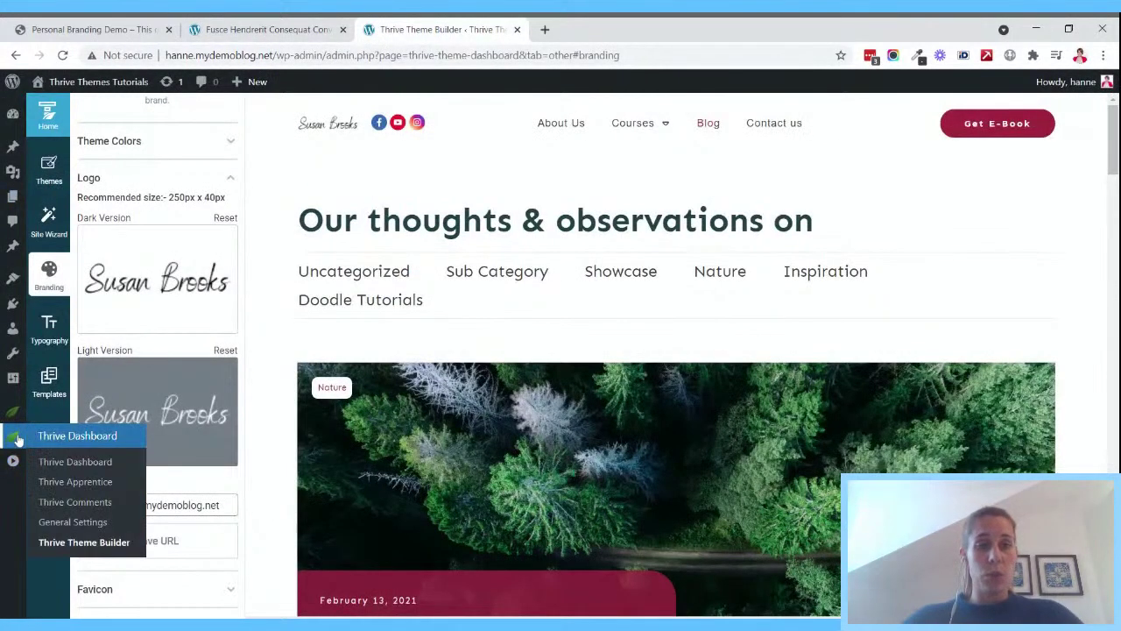
click(86, 463)
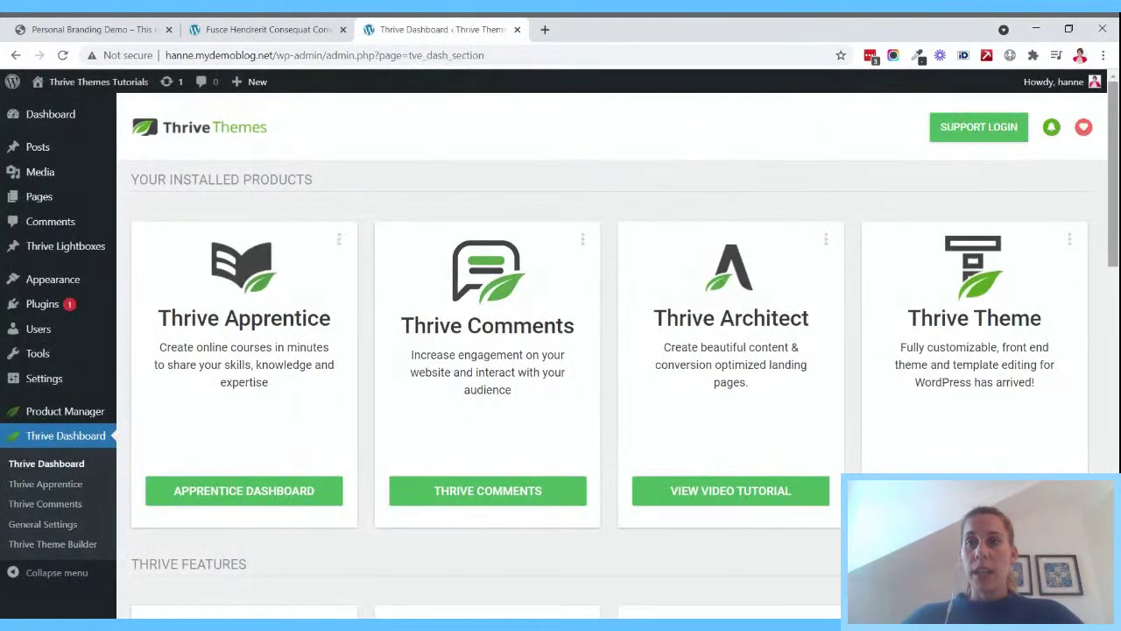
scroll(618, 350, down, 7)
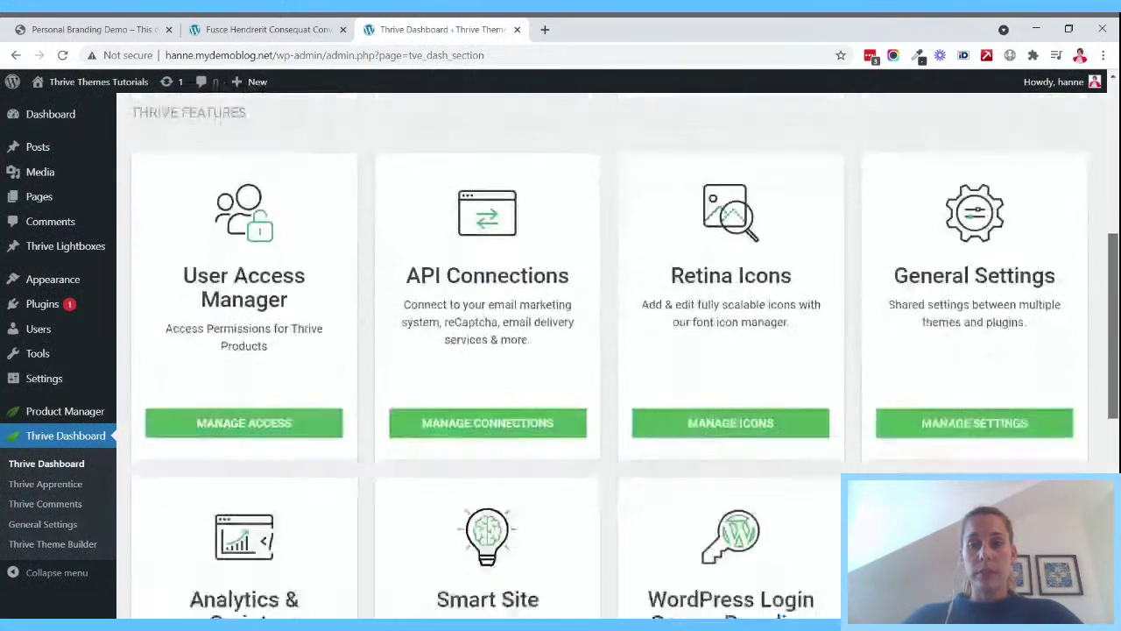
scroll(486, 201, down, 2)
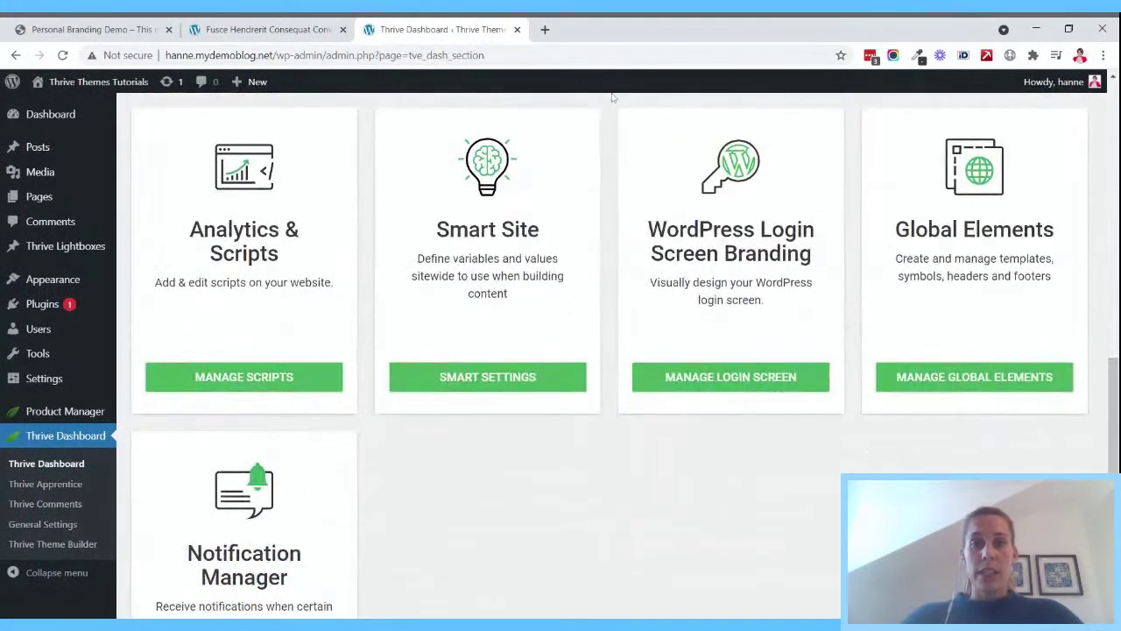
click(499, 382)
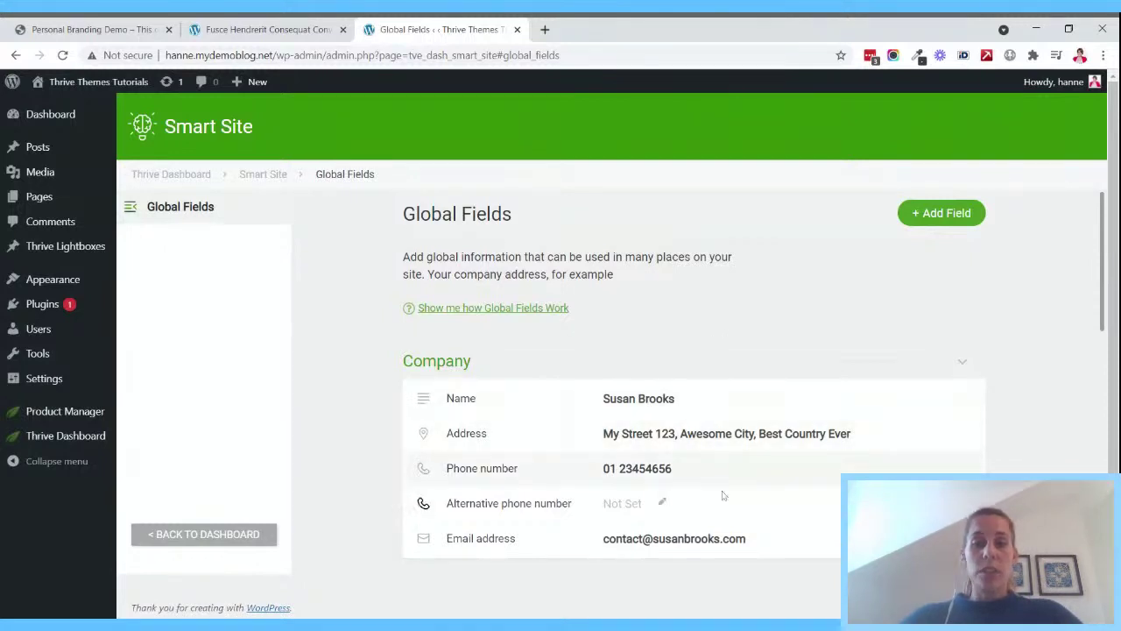
- Review the company, legal and social global fields, including the link settings of the Facebook page field
scroll(840, 420, down, 3)
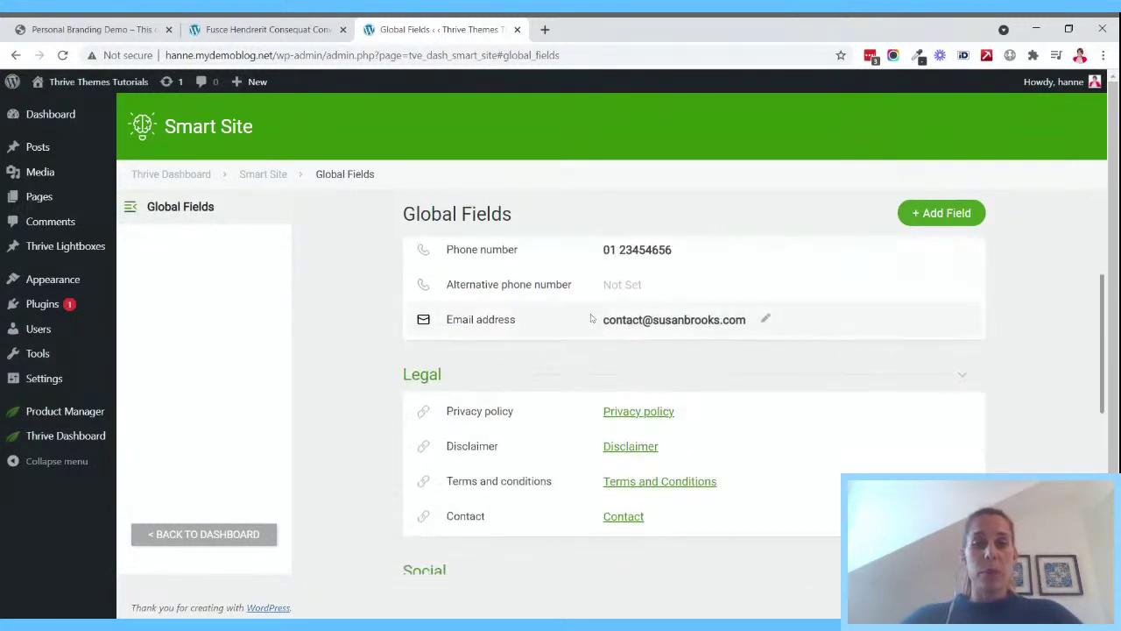
scroll(813, 323, down, 2)
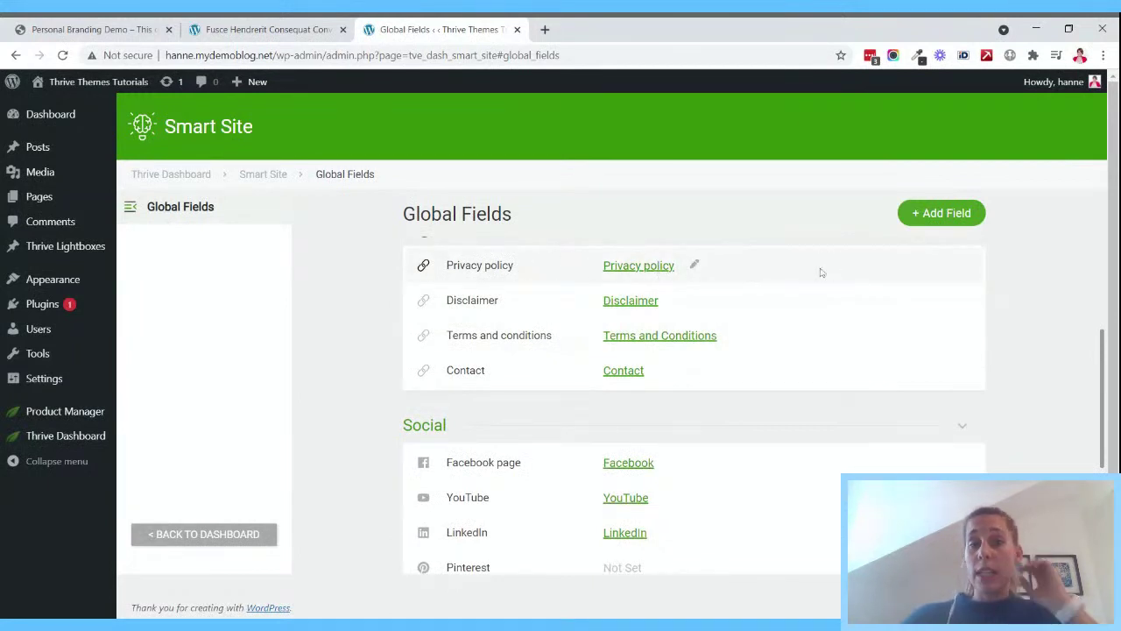
scroll(652, 294, down, 1)
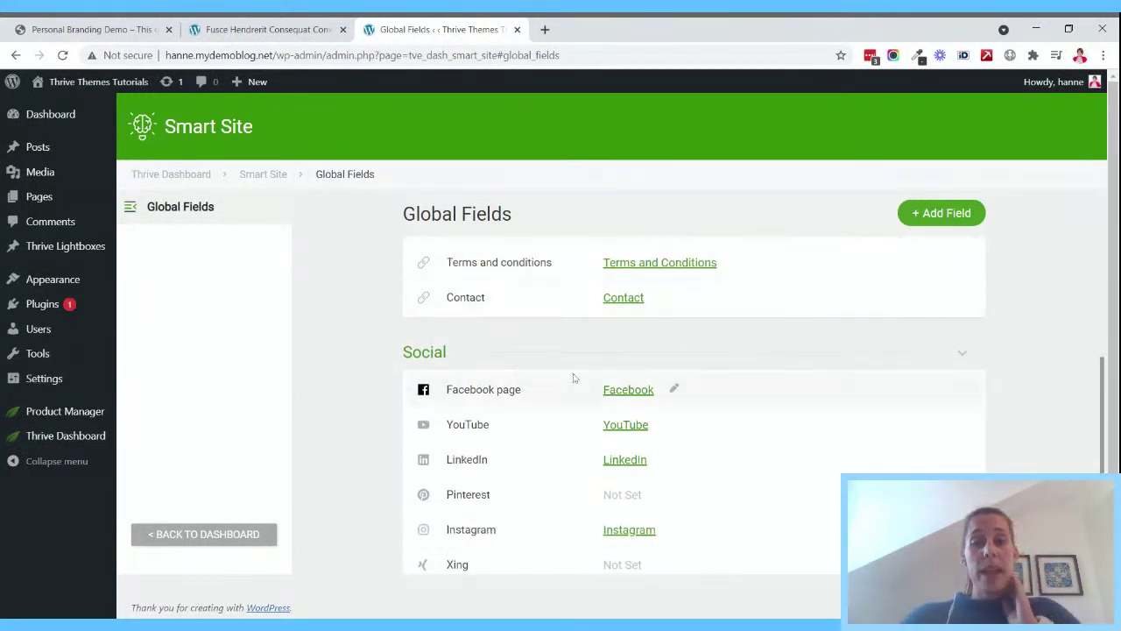
scroll(648, 333, down, 1)
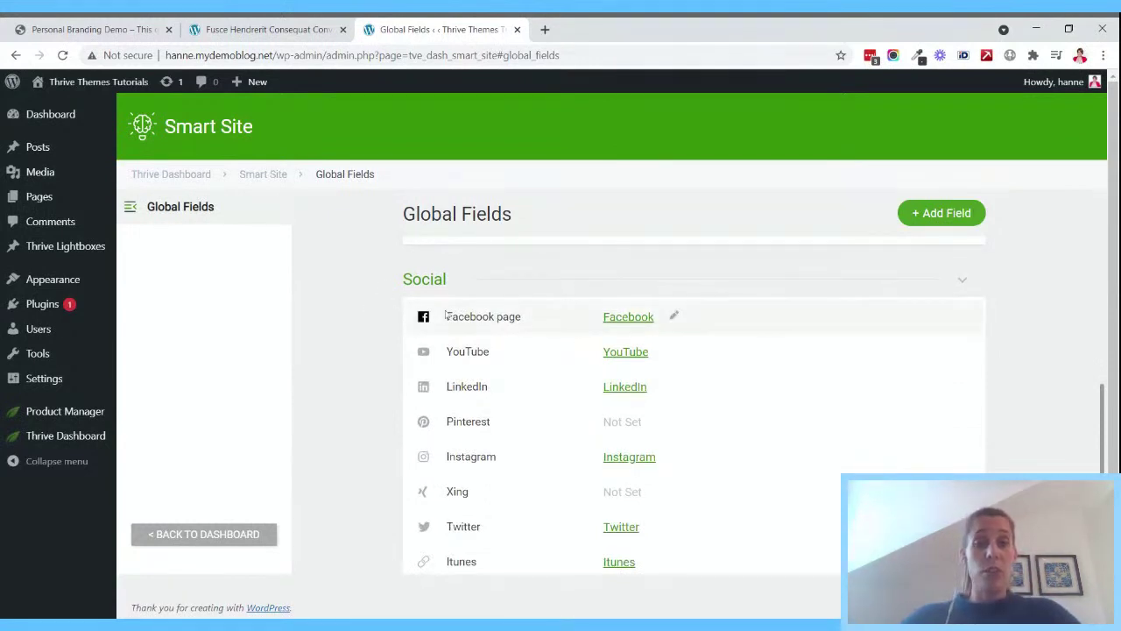
click(676, 319)
scroll(643, 342, down, 1)
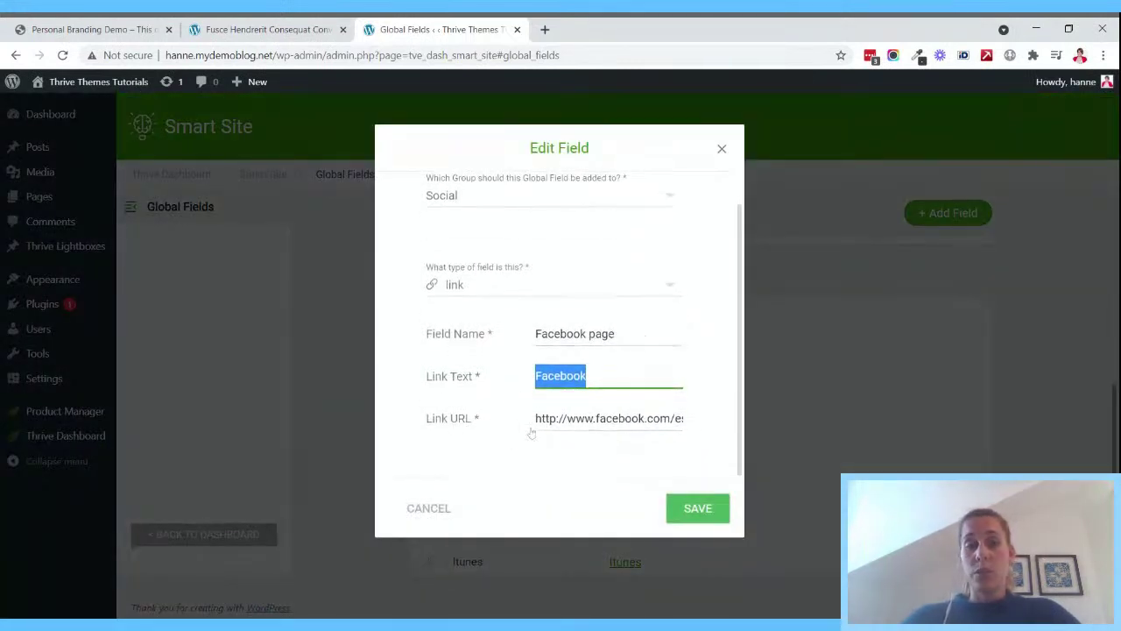
click(722, 149)
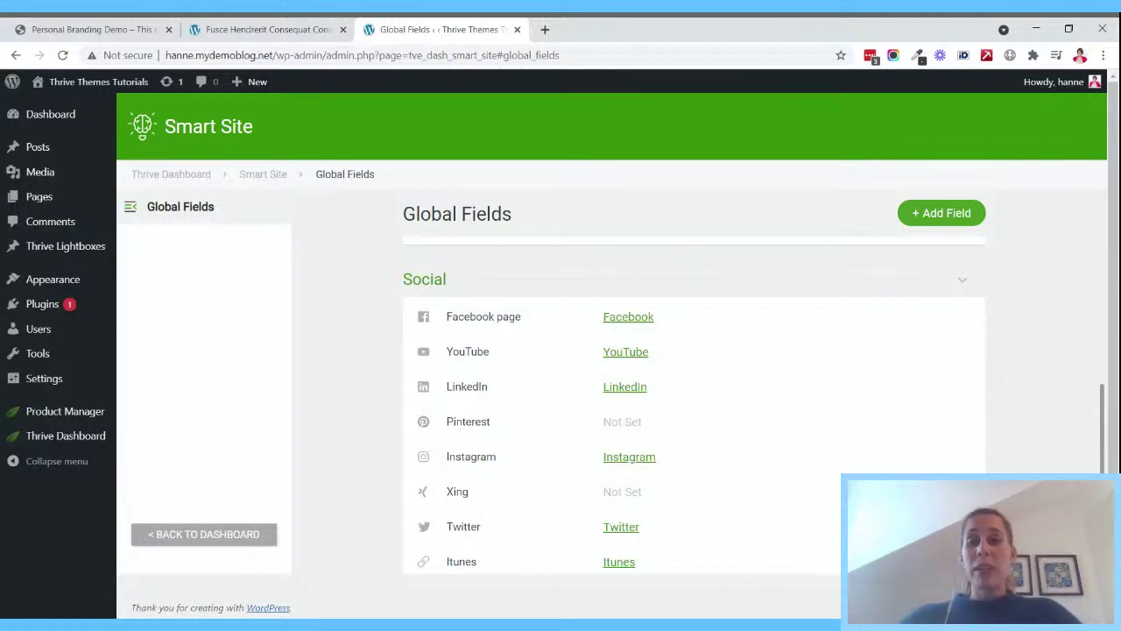
scroll(749, 283, up, 5)
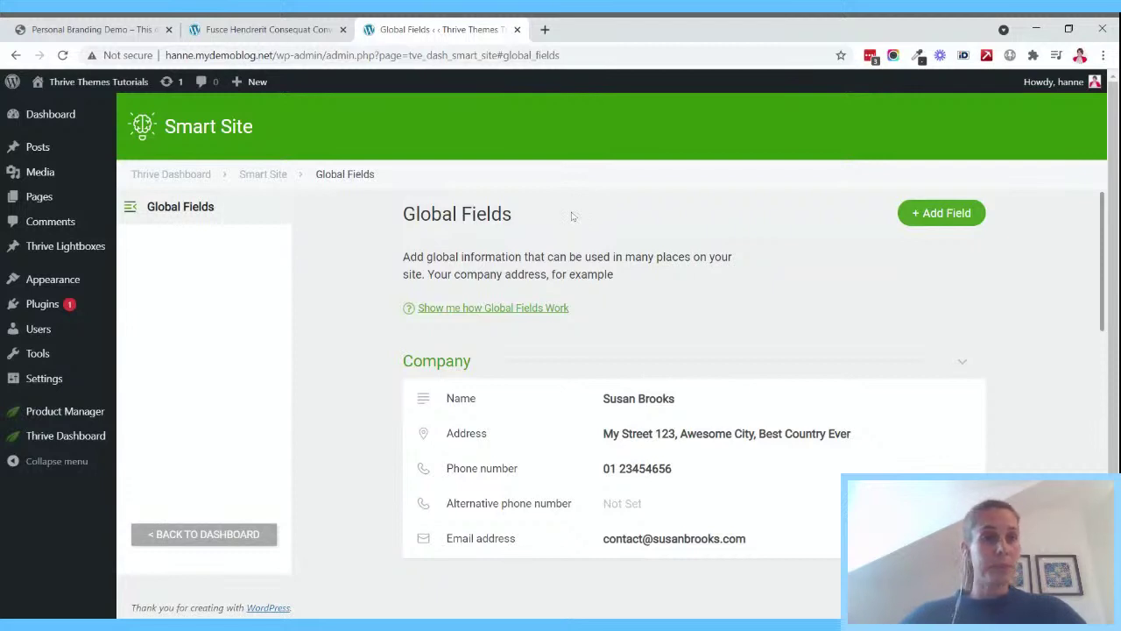
- Rename the Generated Homepage page to "Home" and set its slug to "home" through Quick Edit
mouse_move(38, 199)
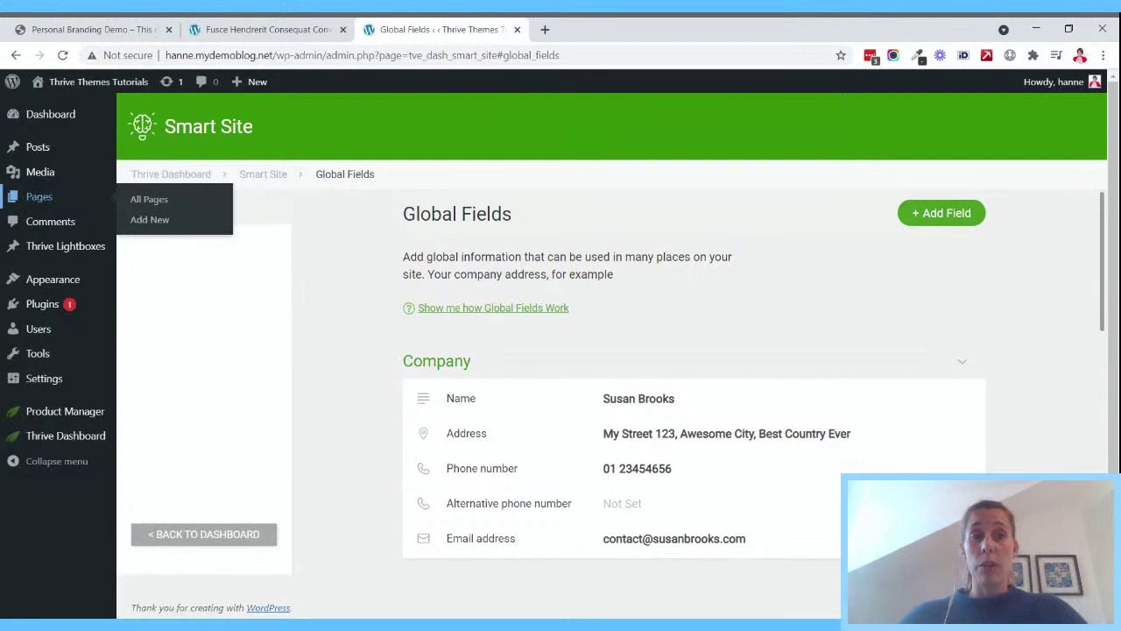
click(137, 200)
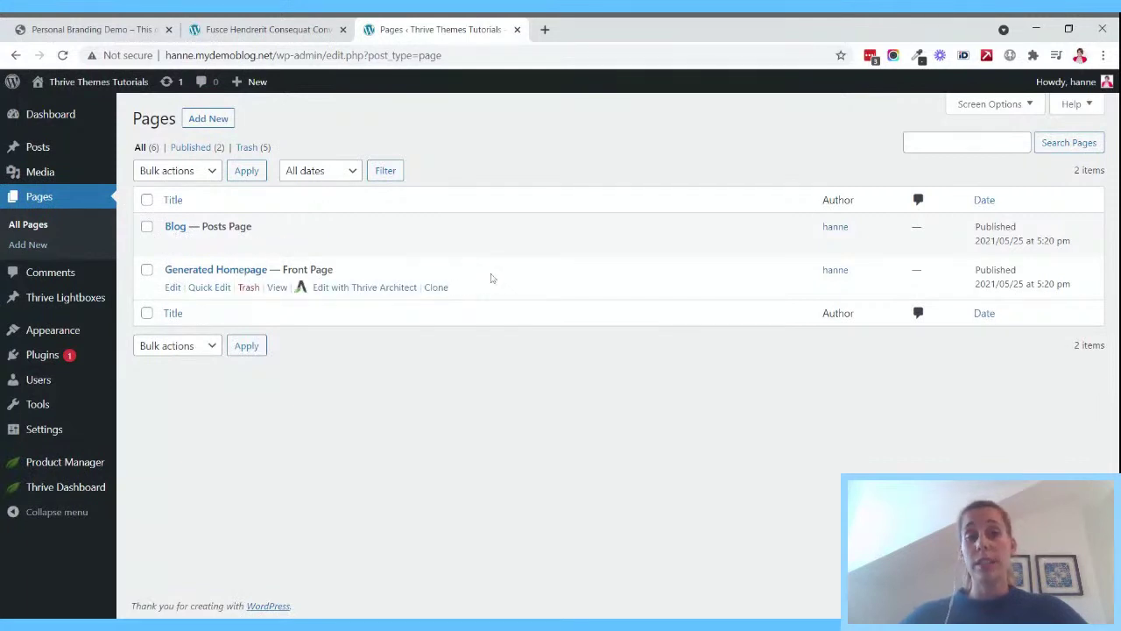
click(208, 287)
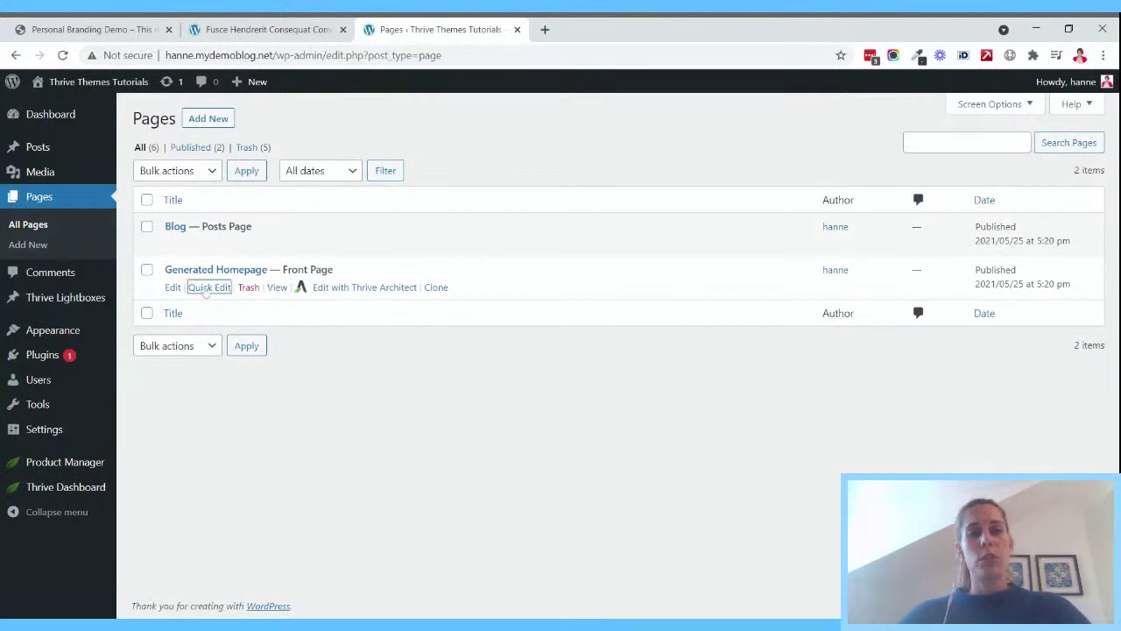
drag(302, 293, 203, 295)
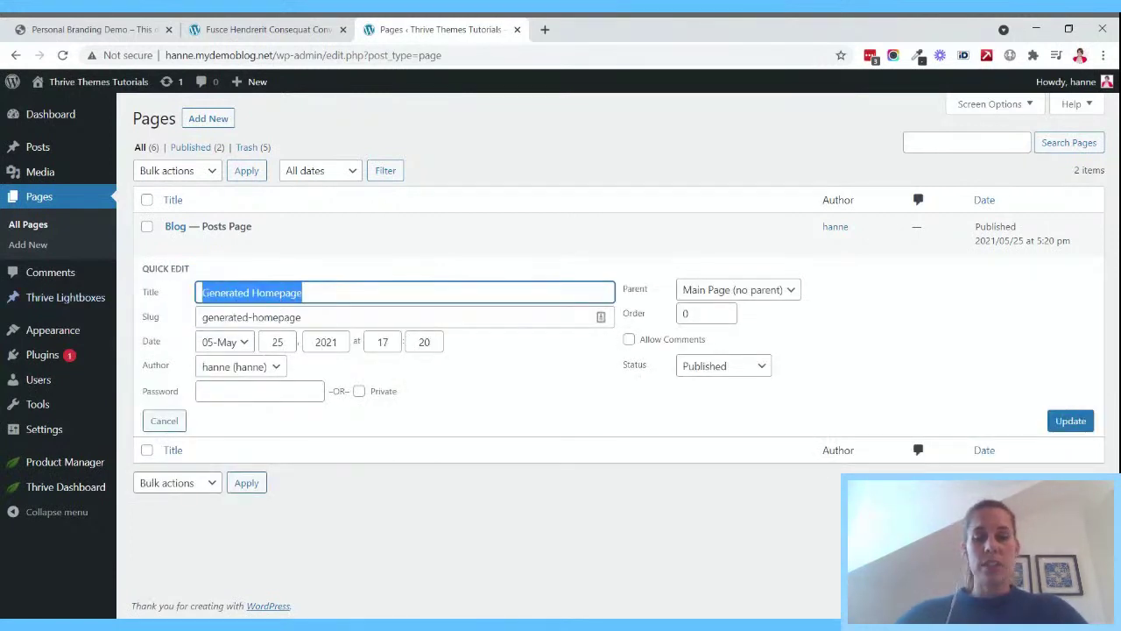
text(H)
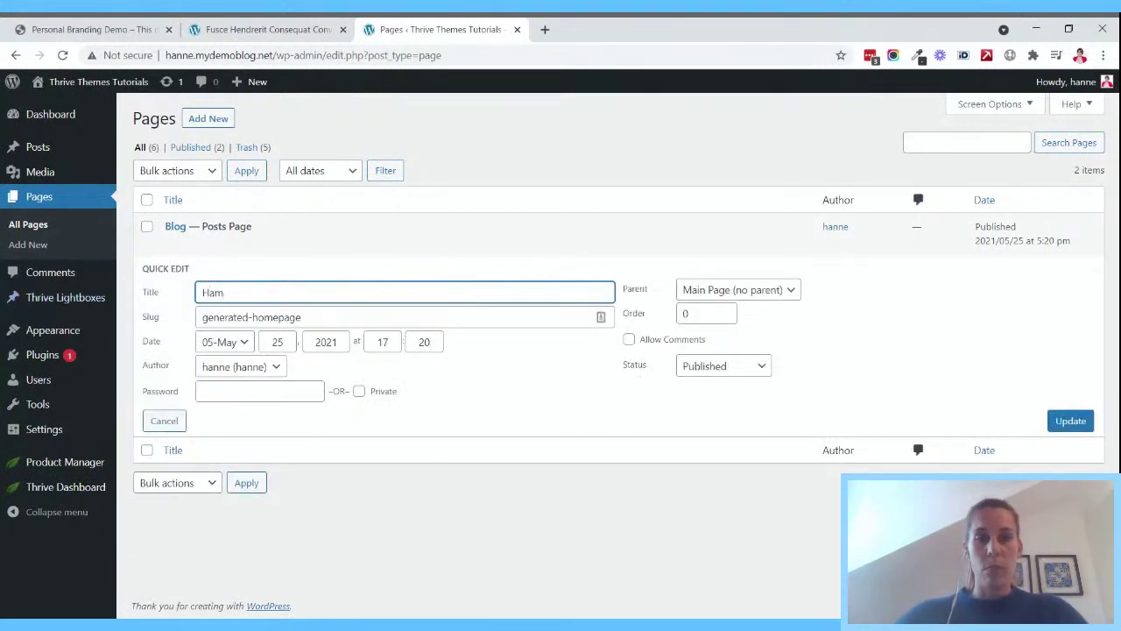
text(ome)
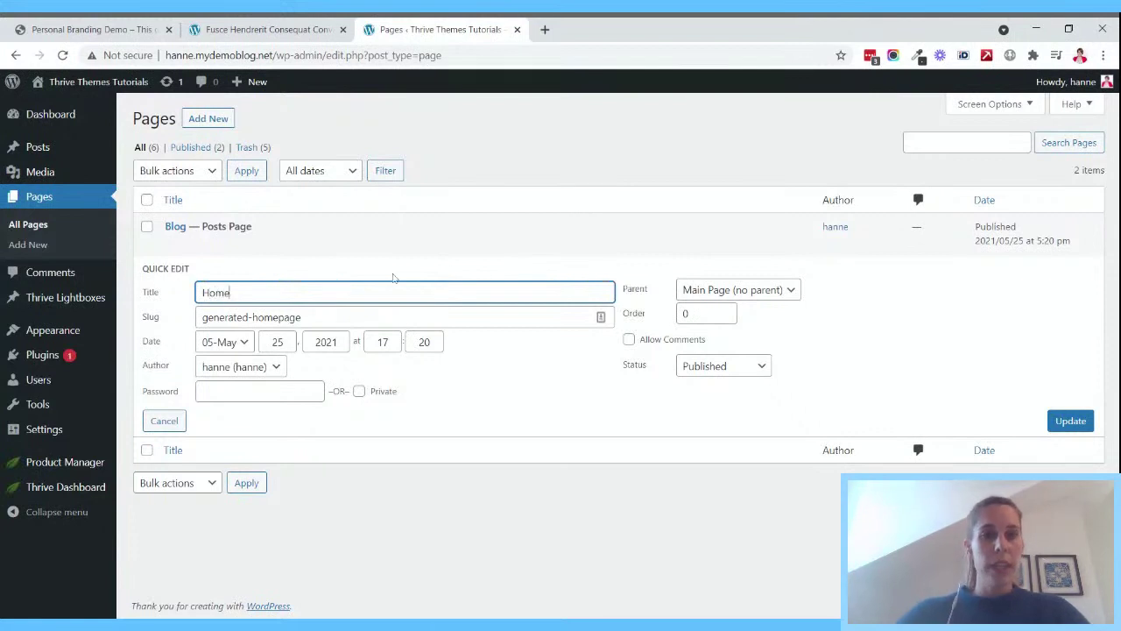
key(Tab)
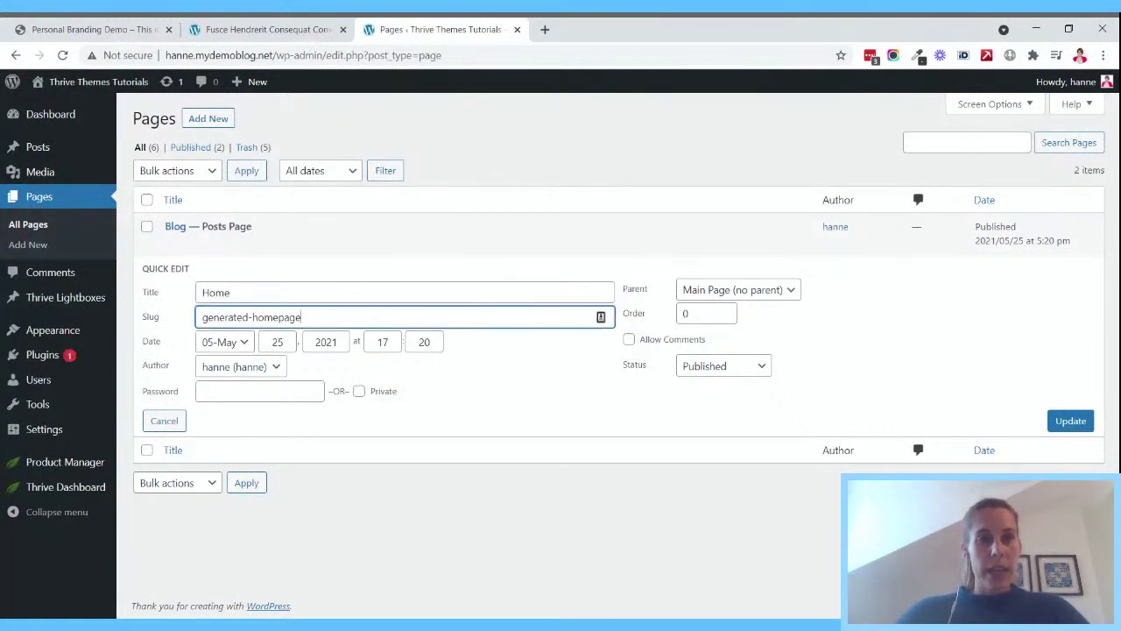
key(ctrl+a)
key(BackSpace)
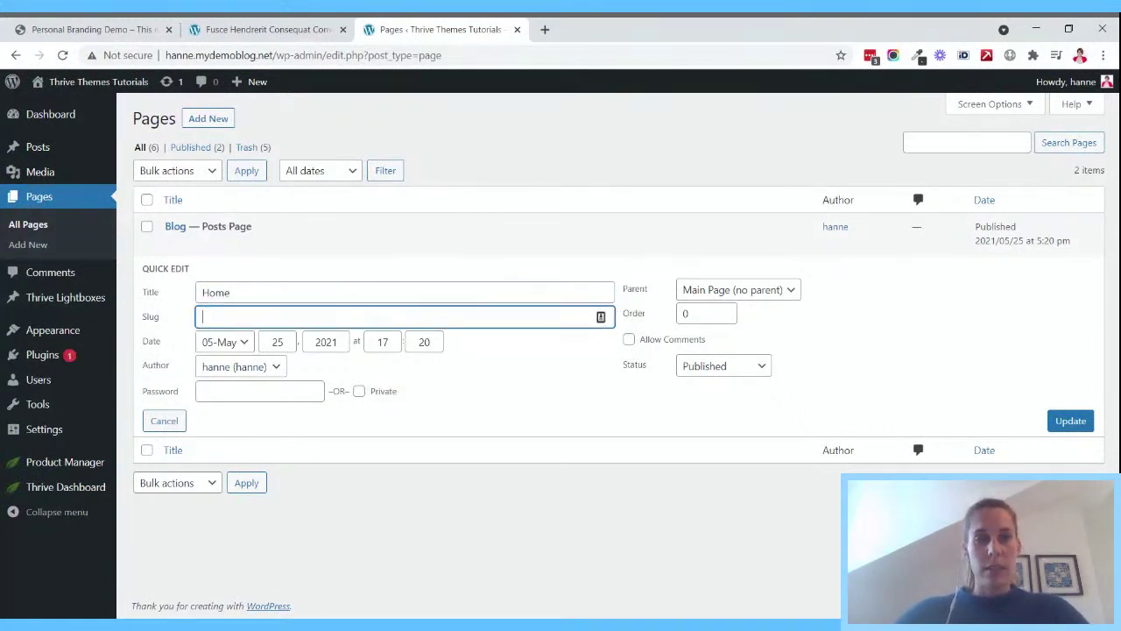
text(home)
key(Return)
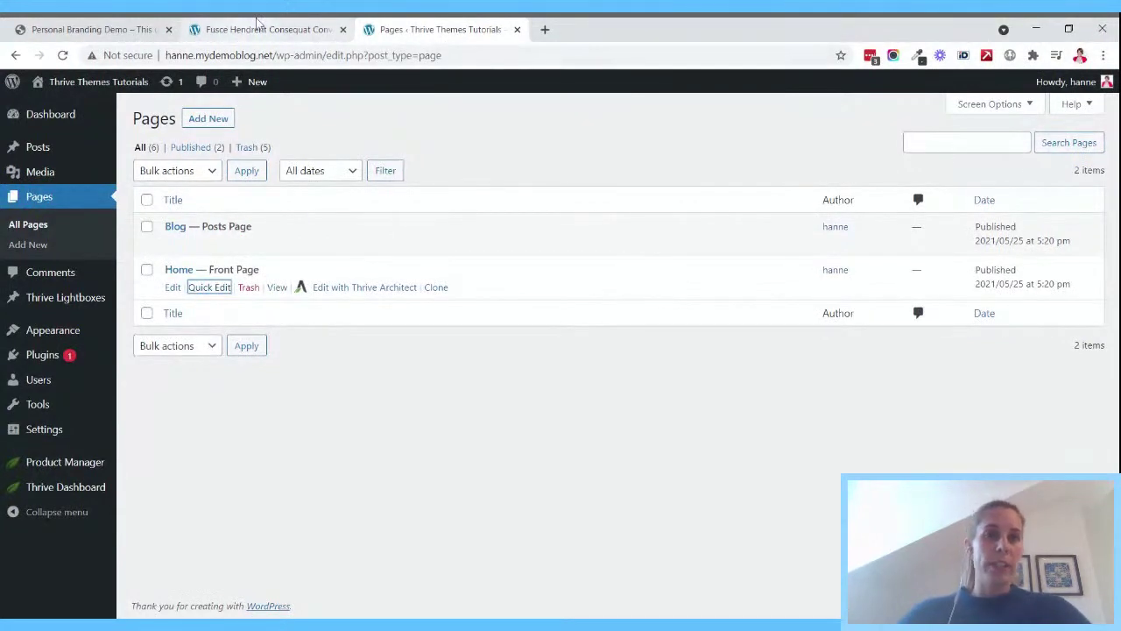
- View the homepage on the live site by way of the header logo and return to the pages list
click(258, 26)
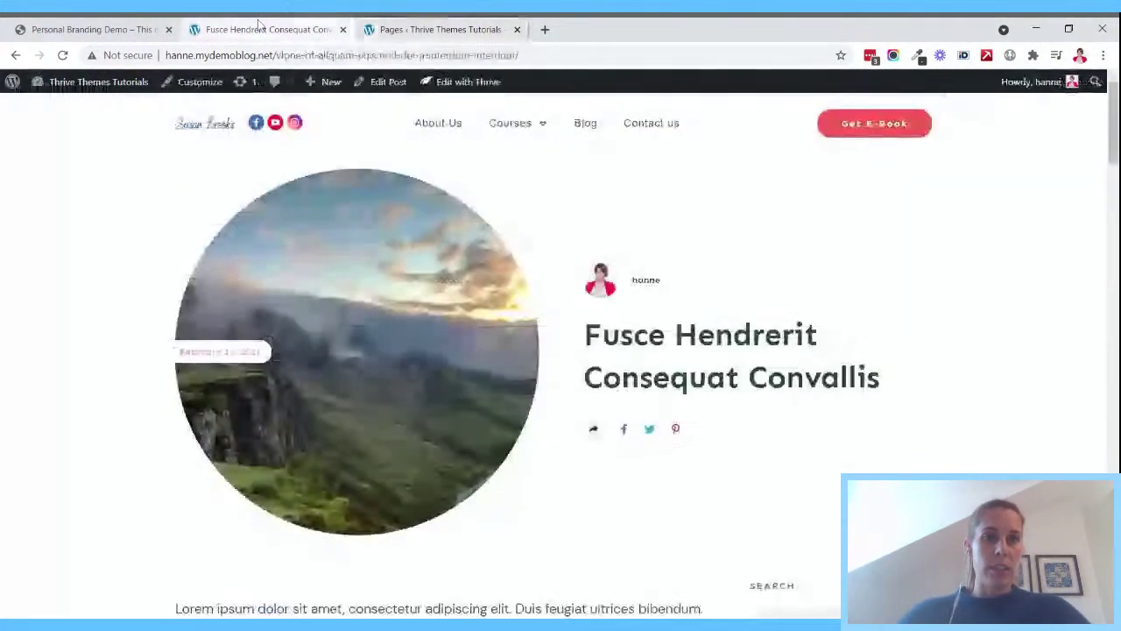
click(209, 131)
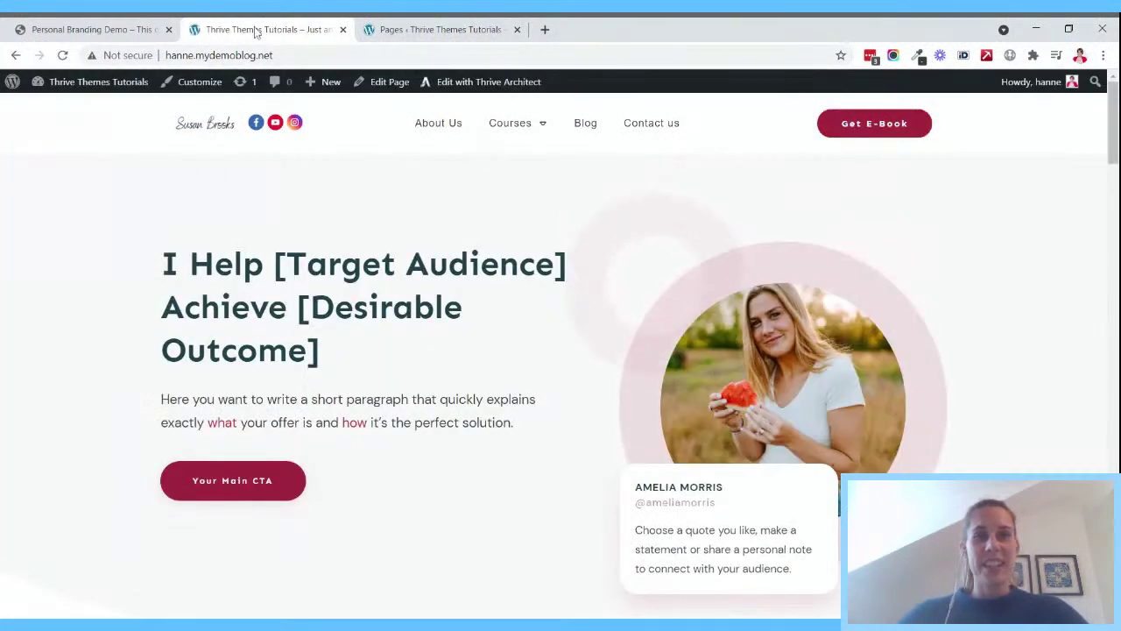
click(442, 29)
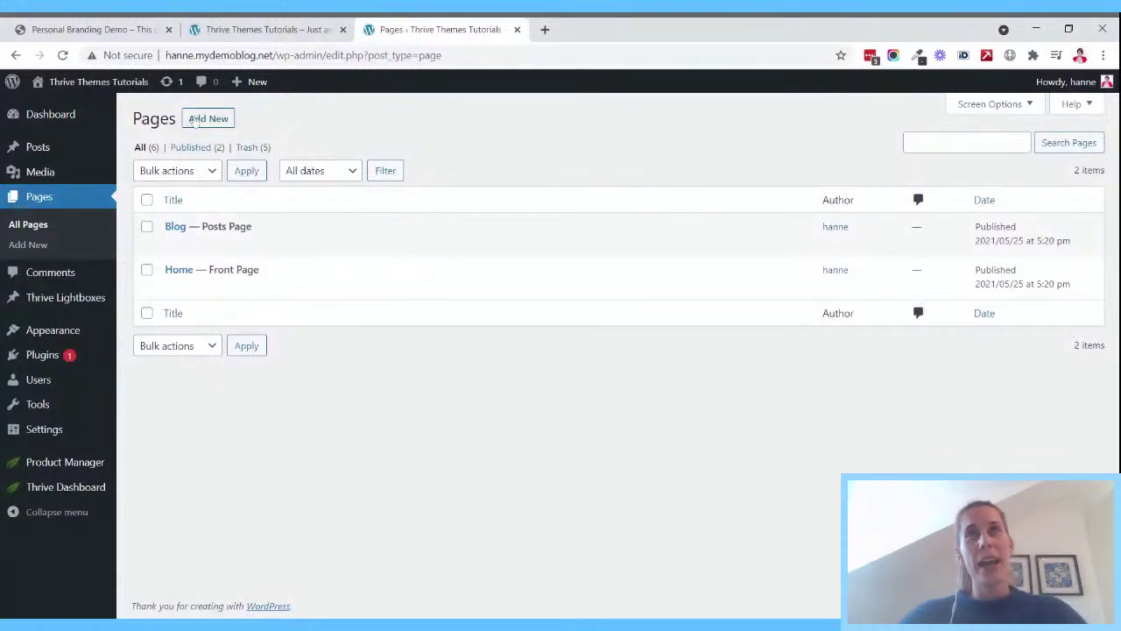
- Restore all trashed pages from the page trash and display the complete pages list
click(248, 149)
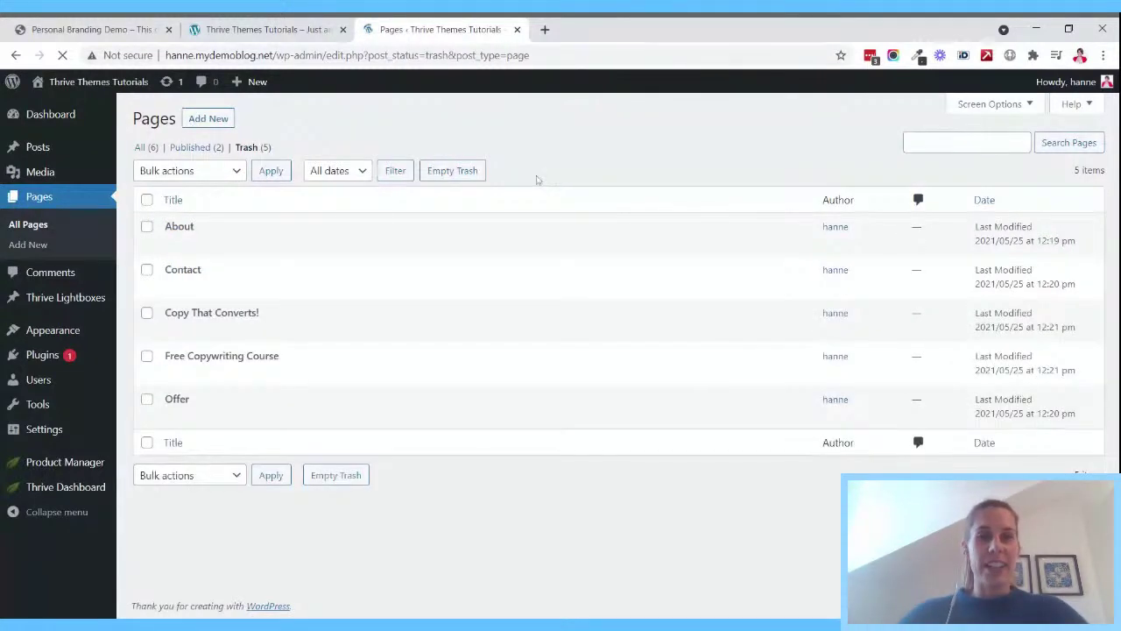
click(146, 200)
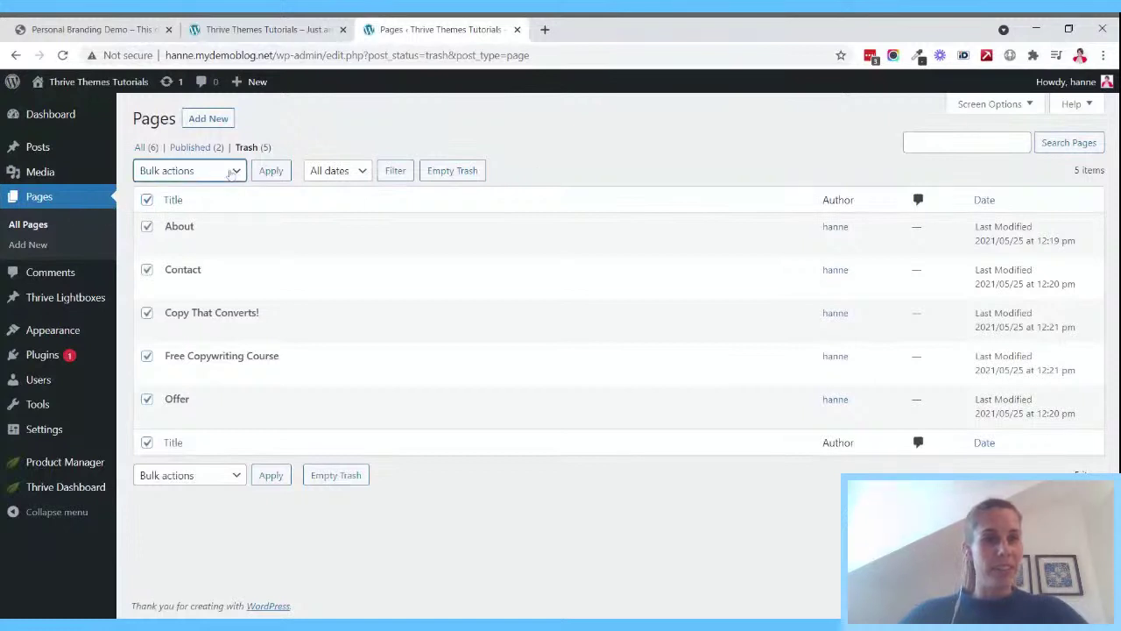
click(225, 187)
click(271, 170)
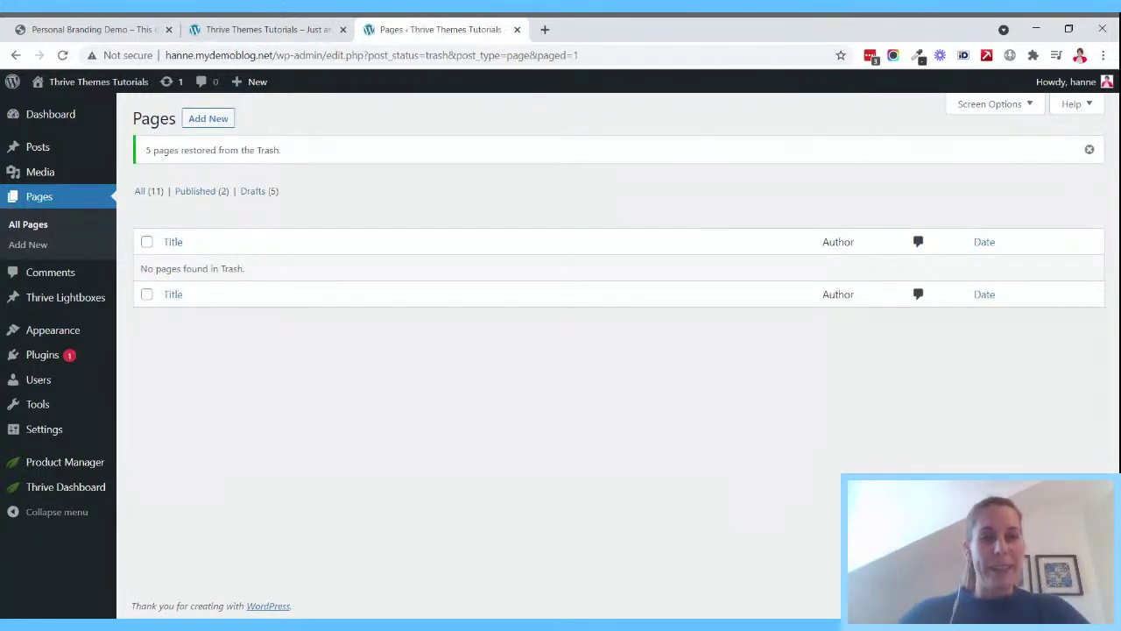
click(147, 192)
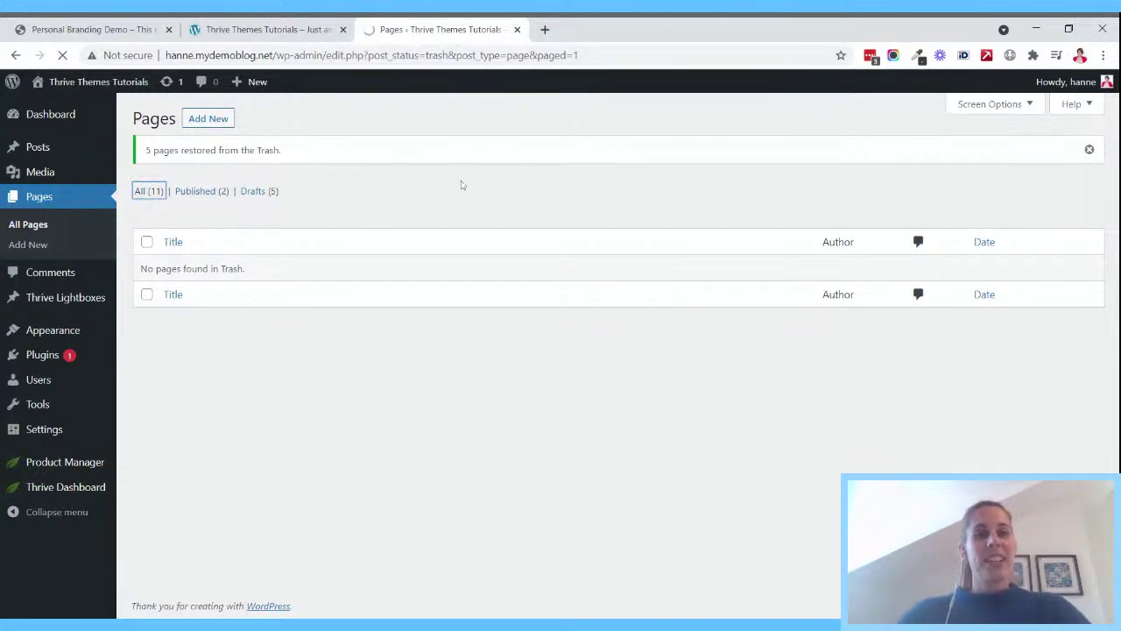
scroll(462, 184, down, 1)
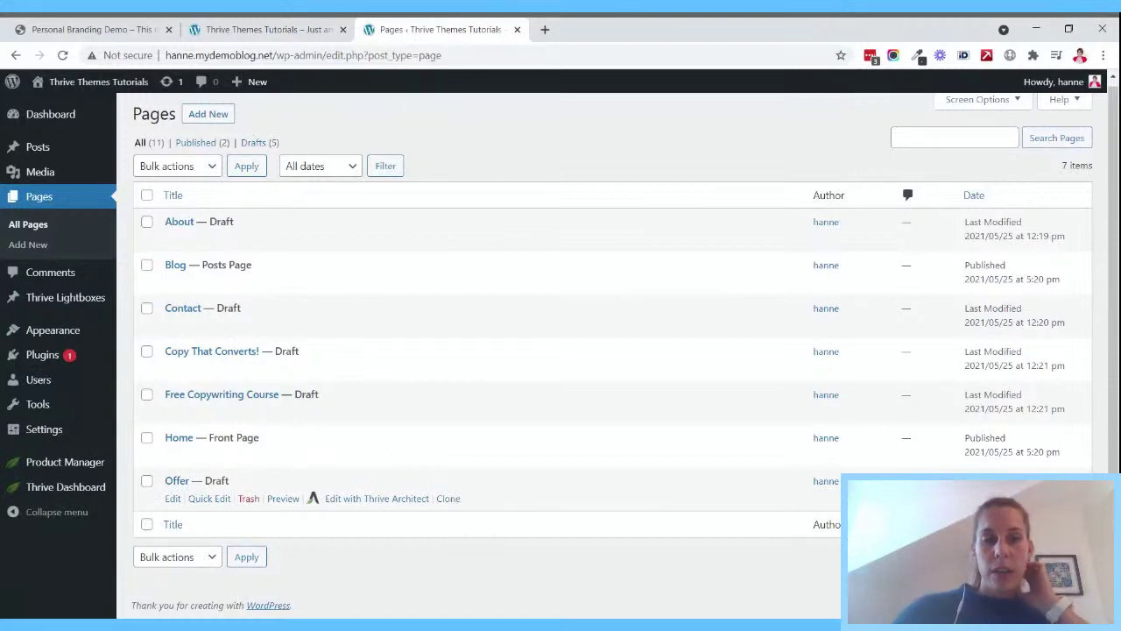
click(147, 481)
click(147, 394)
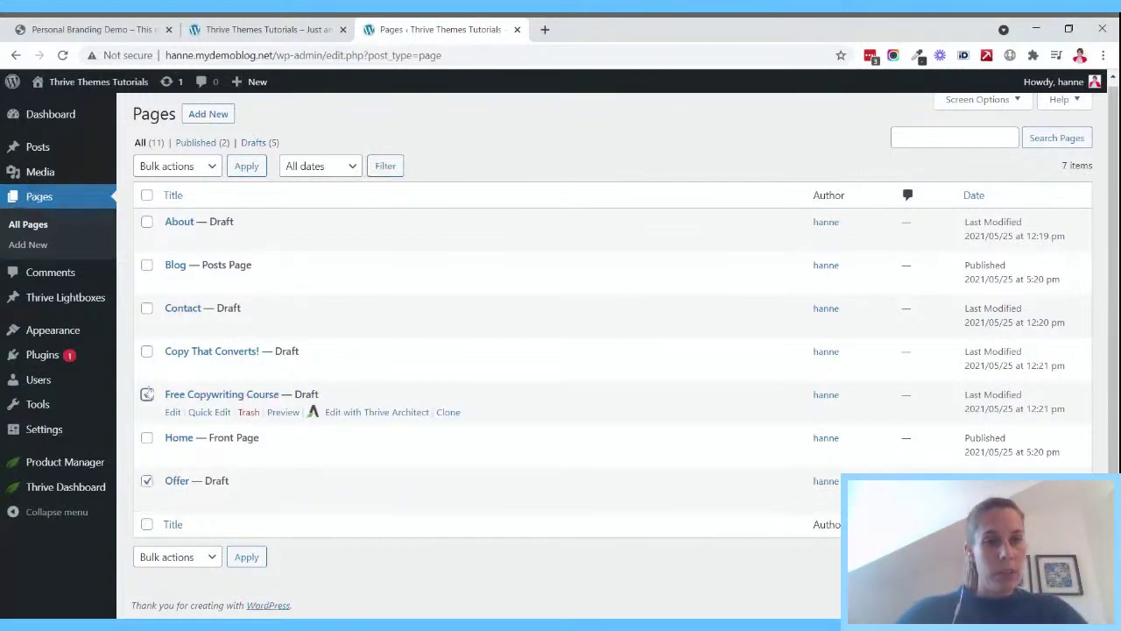
click(147, 308)
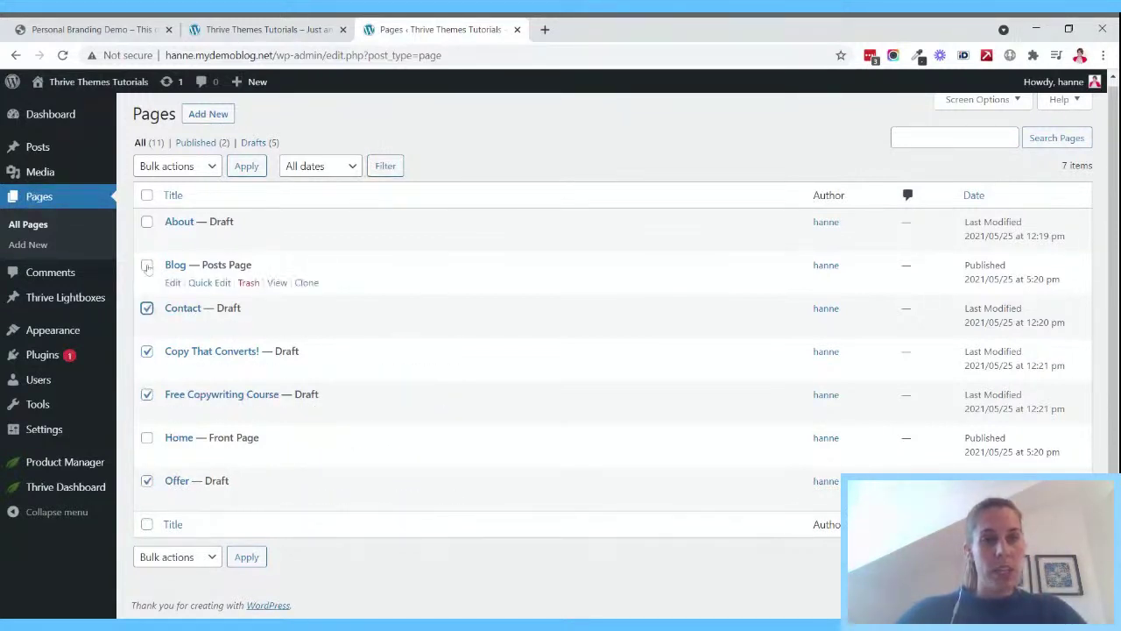
click(147, 221)
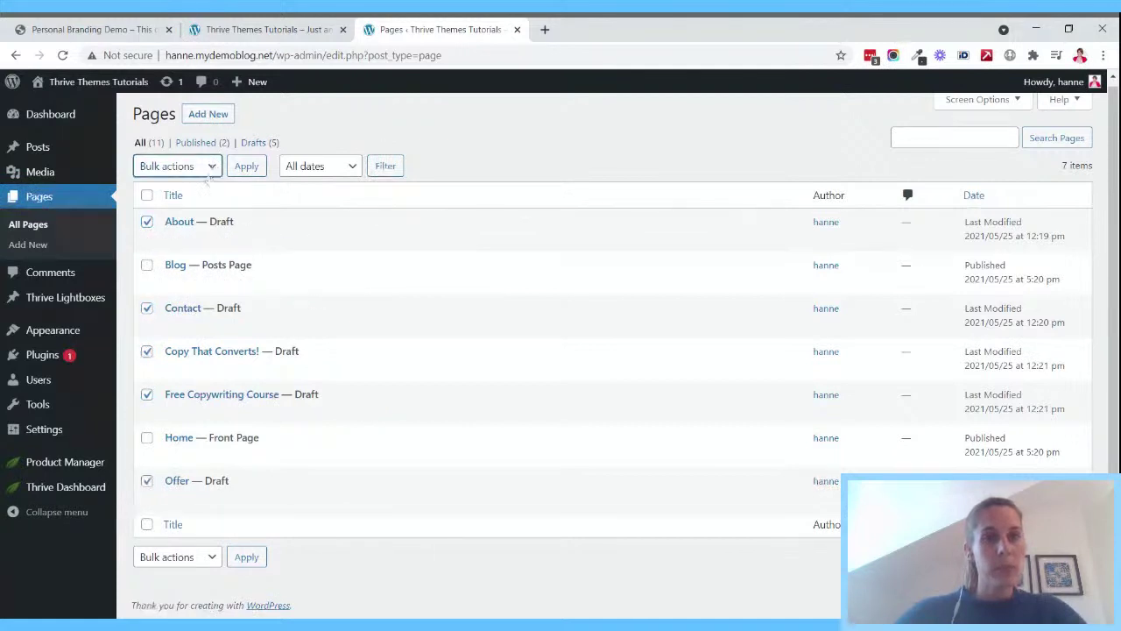
click(345, 171)
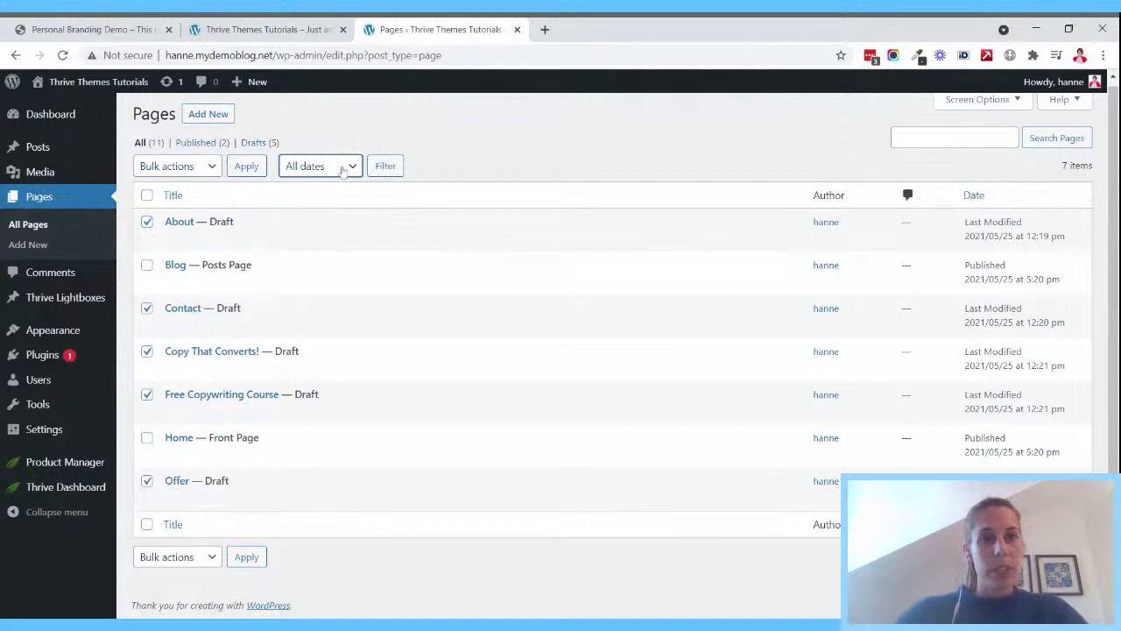
click(192, 168)
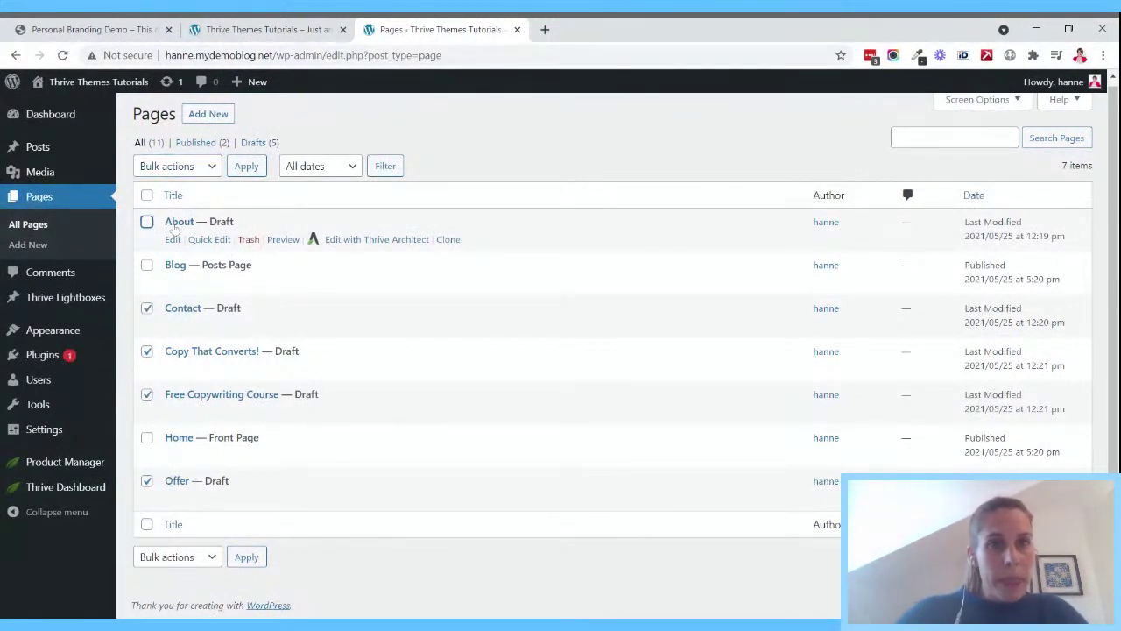
- Set the status of the draft About and Contact pages to Published through Quick Edit
click(205, 240)
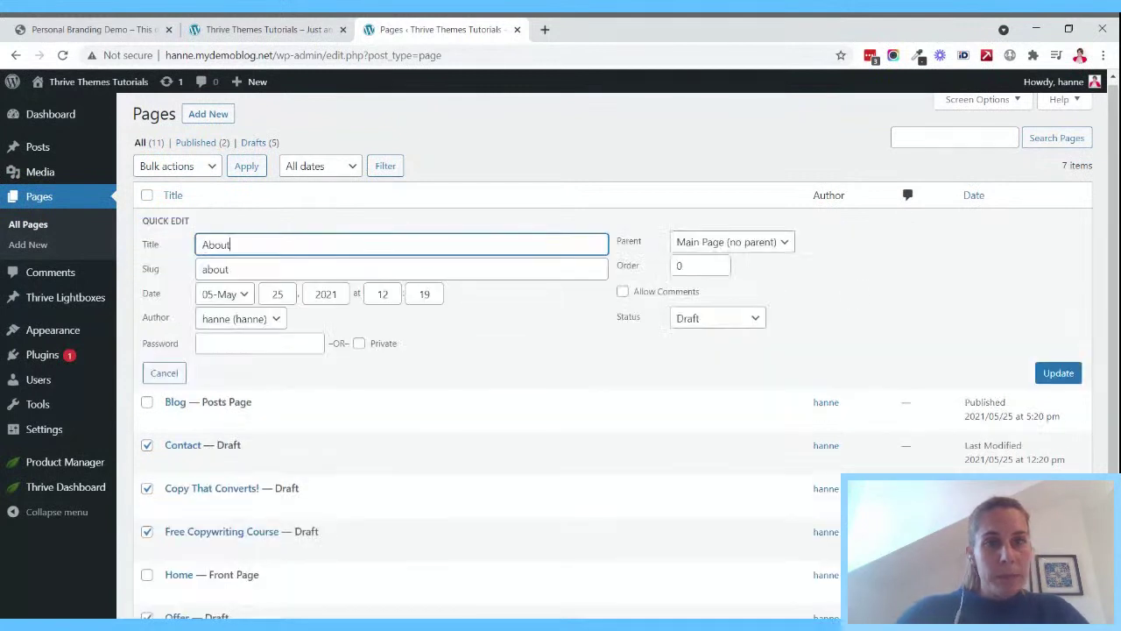
click(734, 318)
click(720, 340)
click(1044, 371)
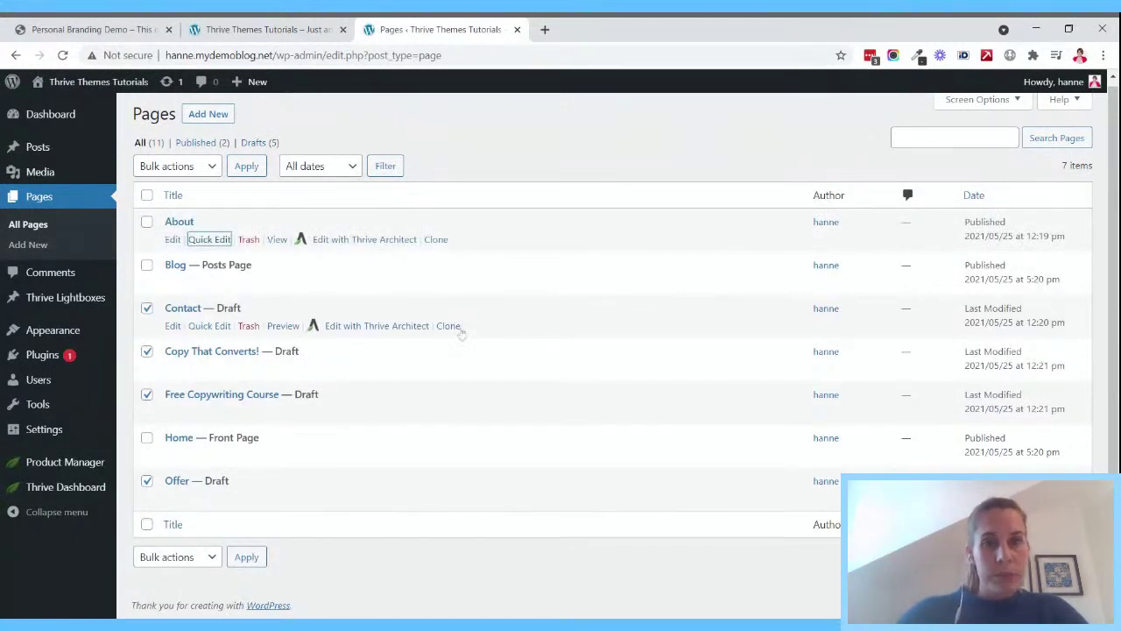
click(198, 328)
click(759, 408)
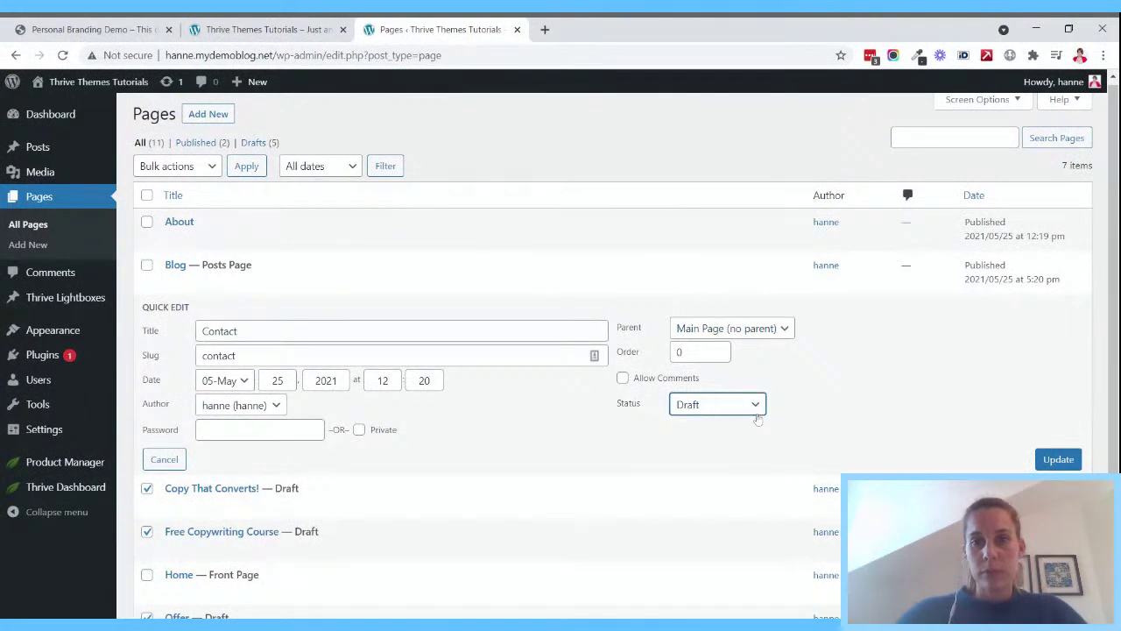
click(730, 431)
click(1062, 460)
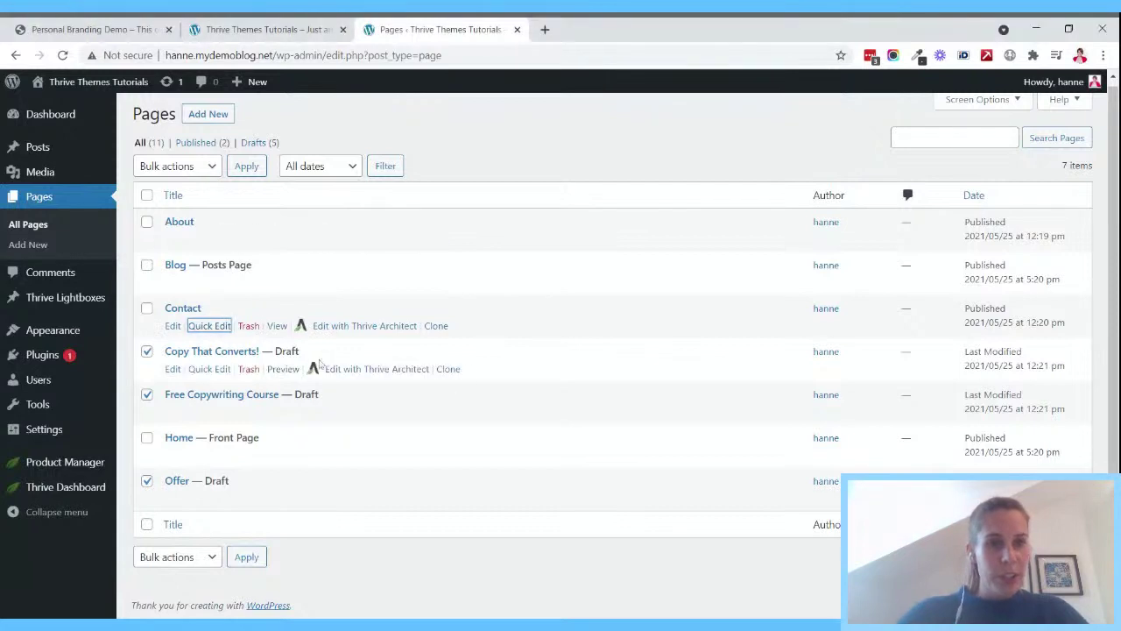
- Publish the draft "Copy That Converts!" and "Free Copywriting Course" pages through Quick Edit
click(209, 367)
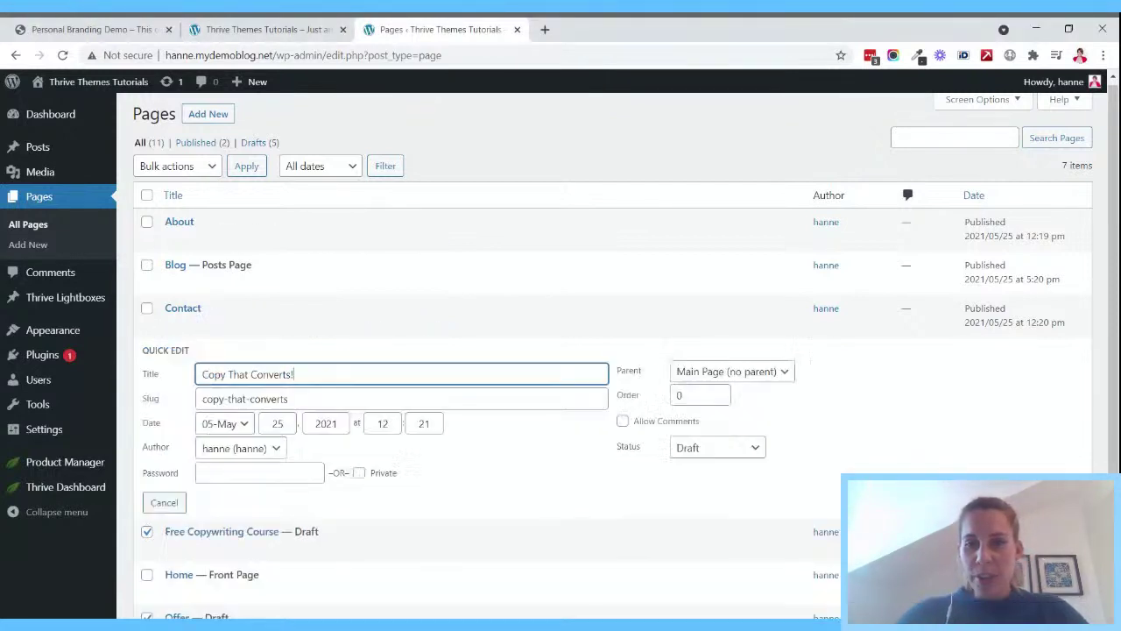
click(749, 453)
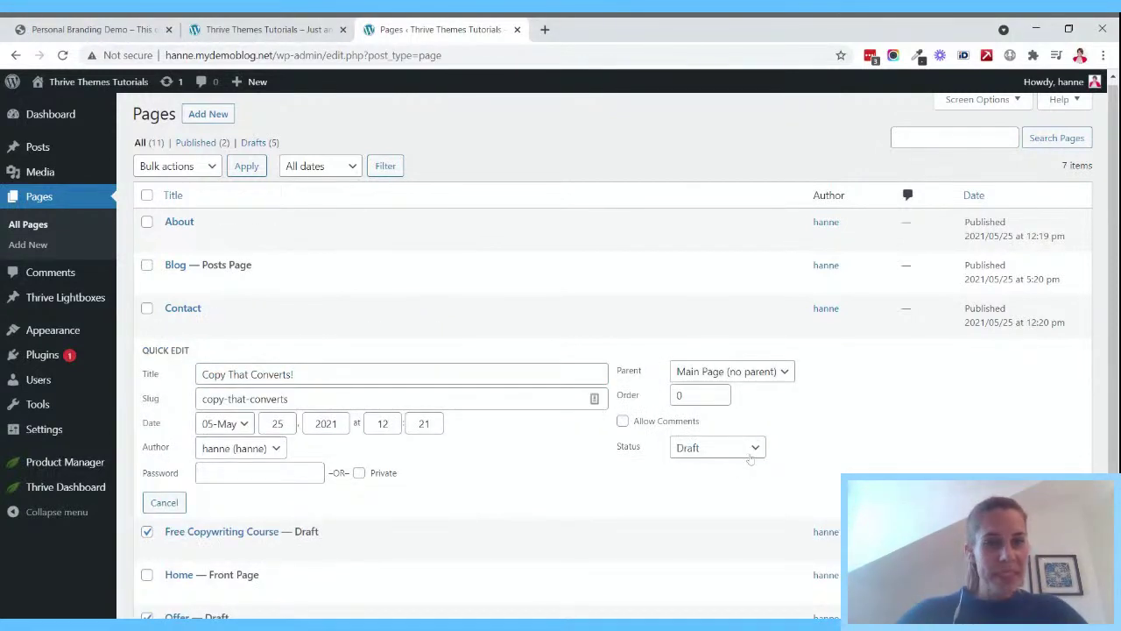
click(742, 466)
click(1059, 501)
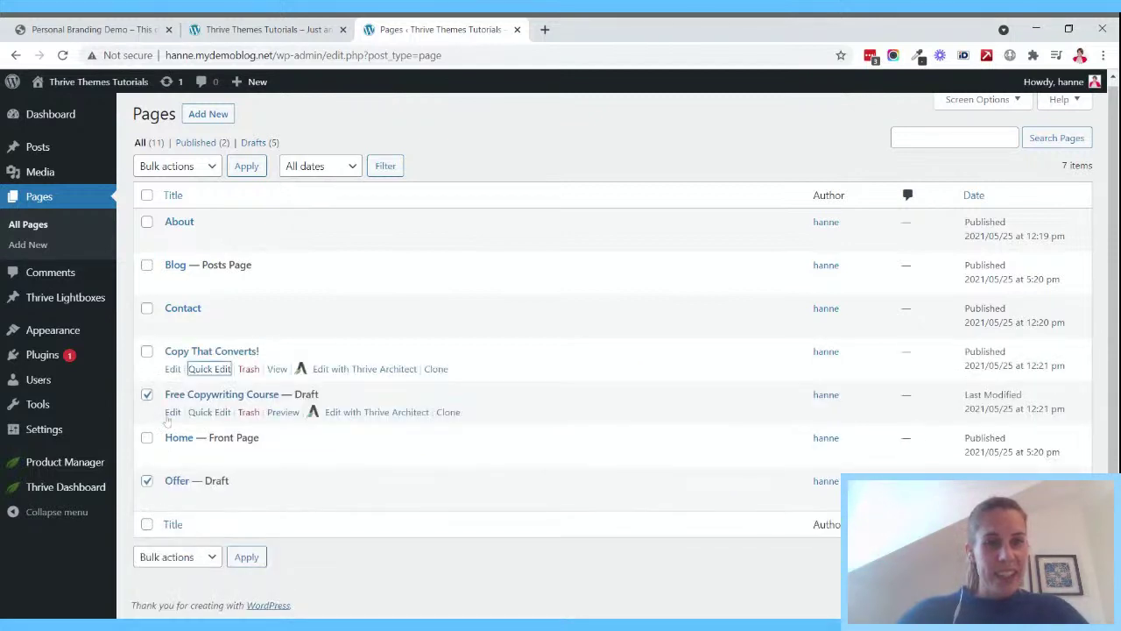
click(226, 414)
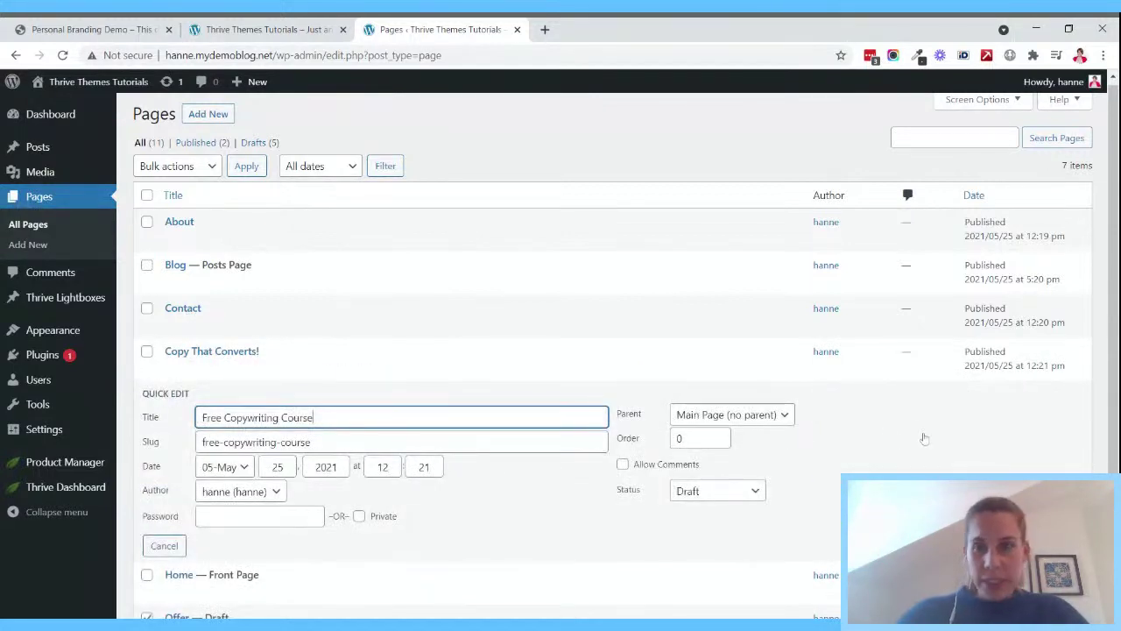
click(749, 490)
click(746, 508)
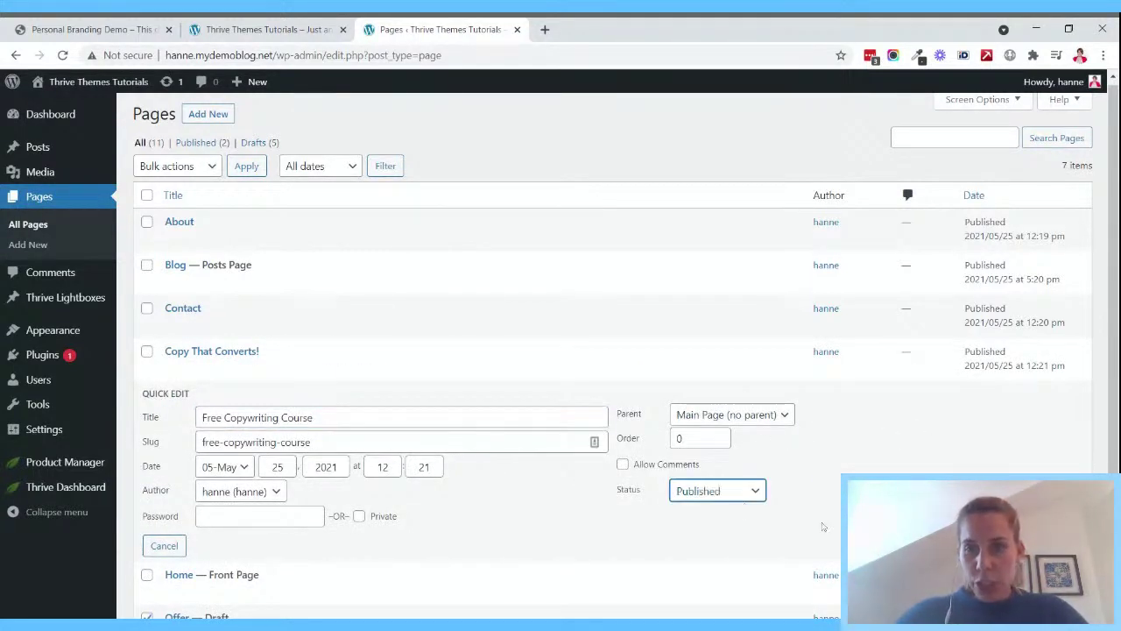
click(1058, 545)
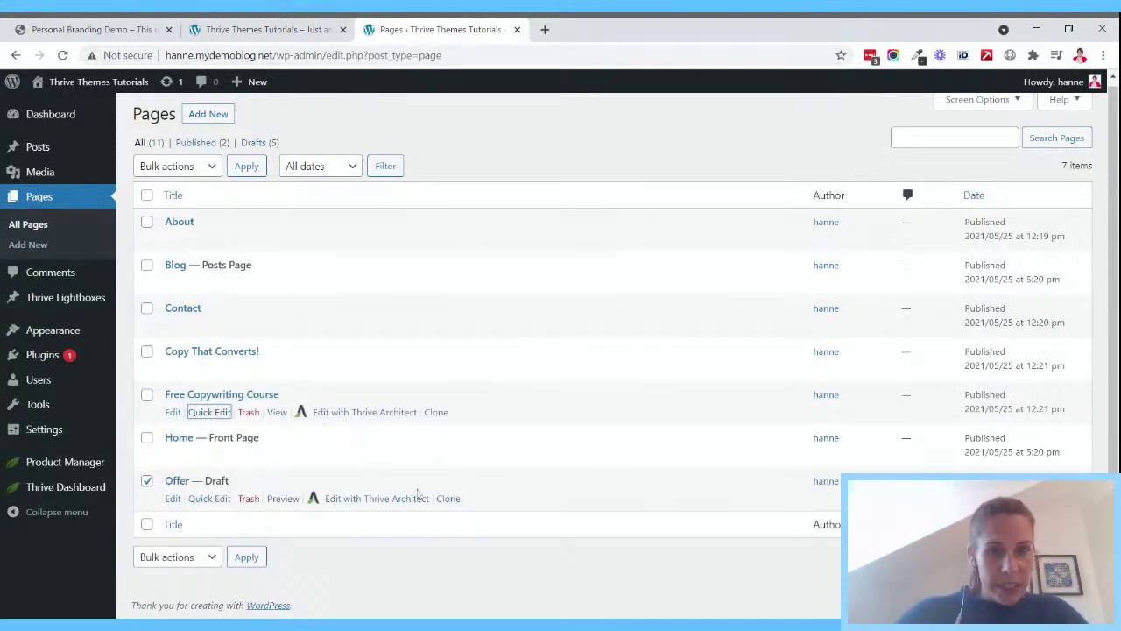
- Change the draft Offer page's status to Published through Quick Edit and save it
click(223, 500)
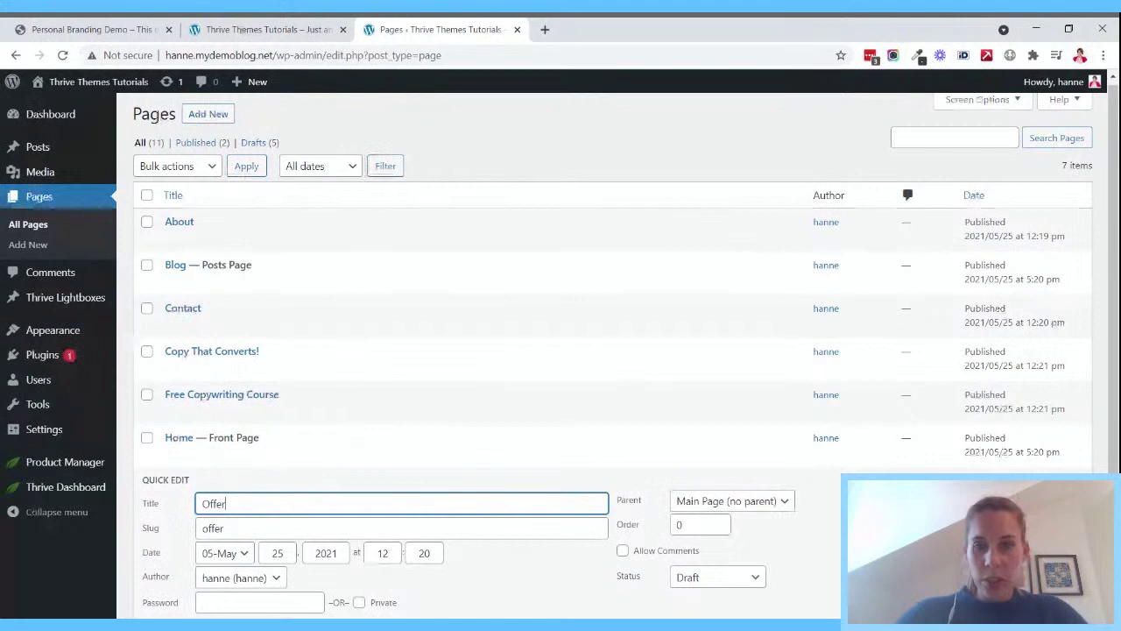
click(741, 575)
click(718, 598)
scroll(713, 578, down, 3)
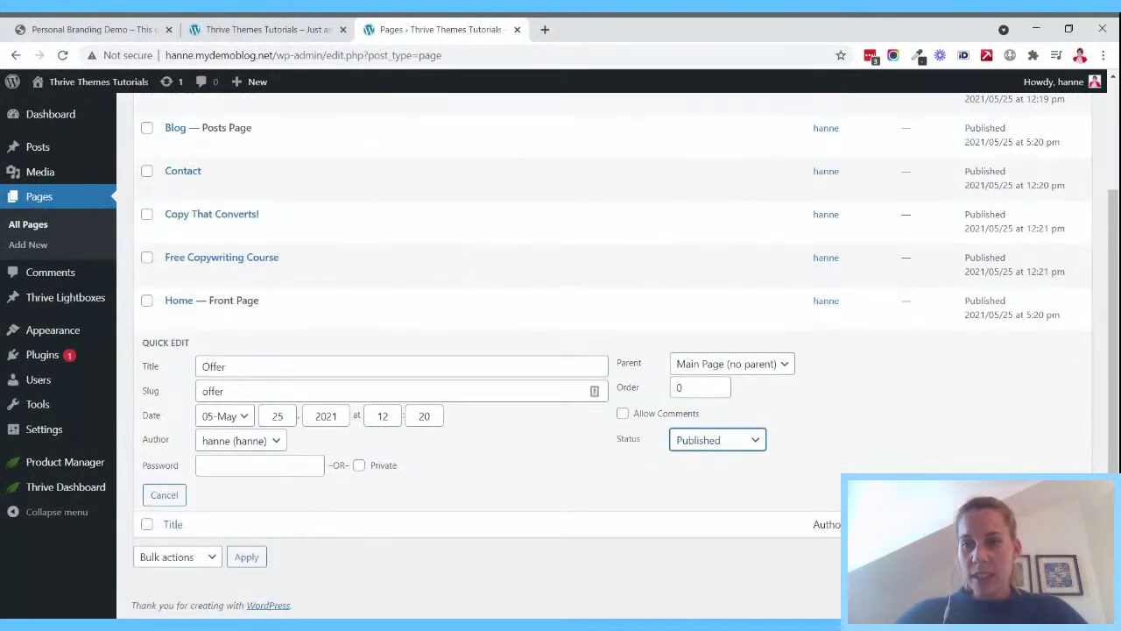
click(529, 506)
key(Return)
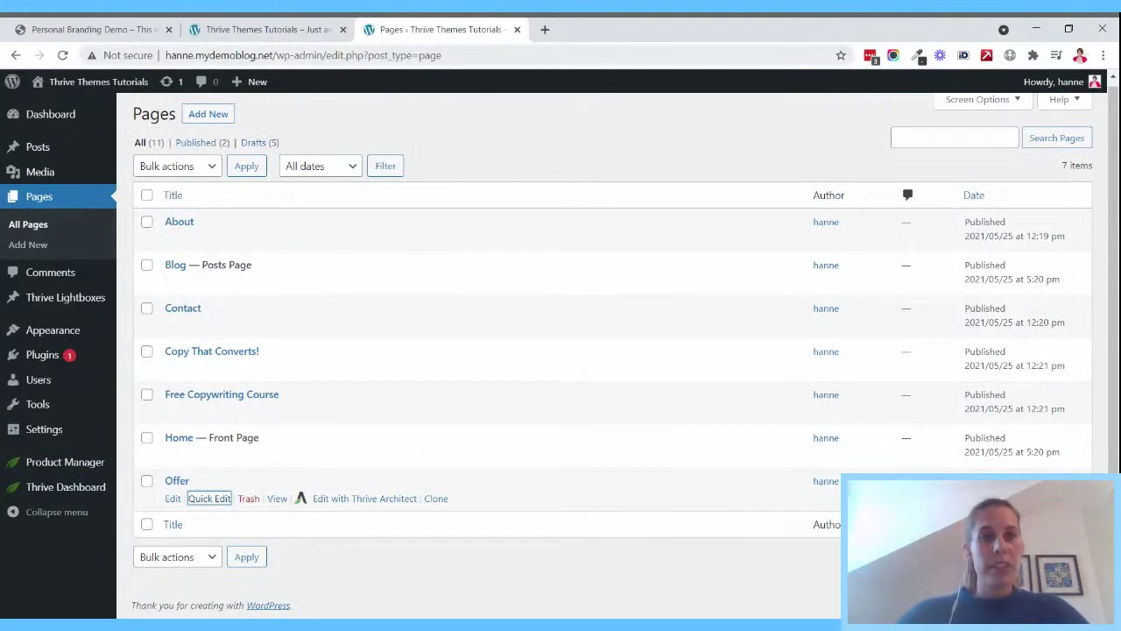
- View the tutorial site's About page on the live site at hanne.mydemoblog.net/about
click(263, 29)
click(385, 55)
click(386, 55)
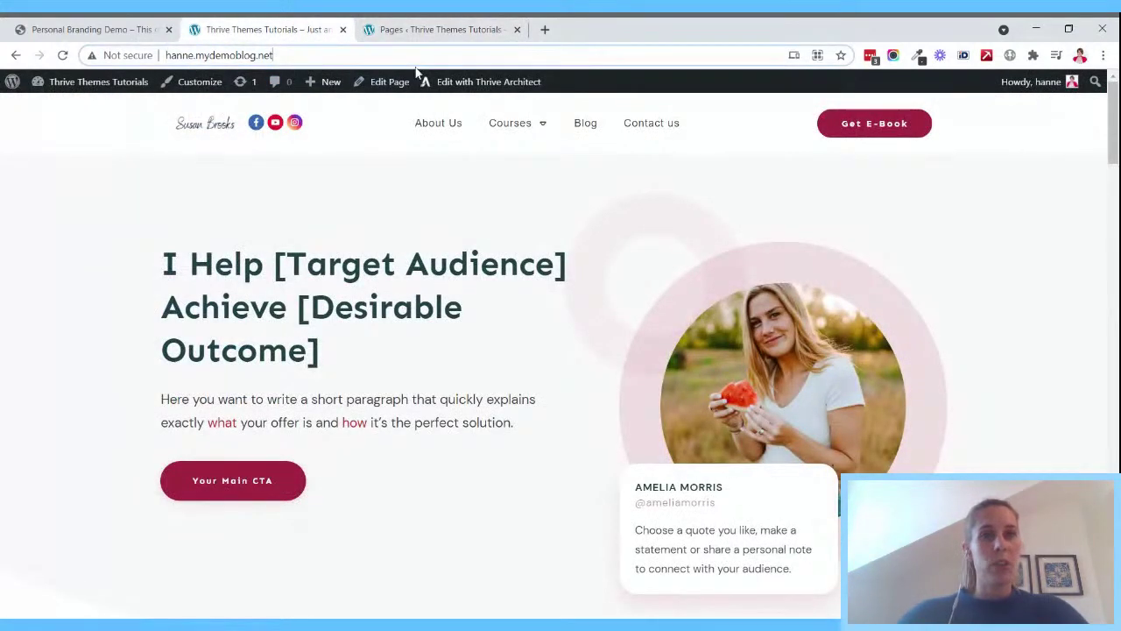
text(/about)
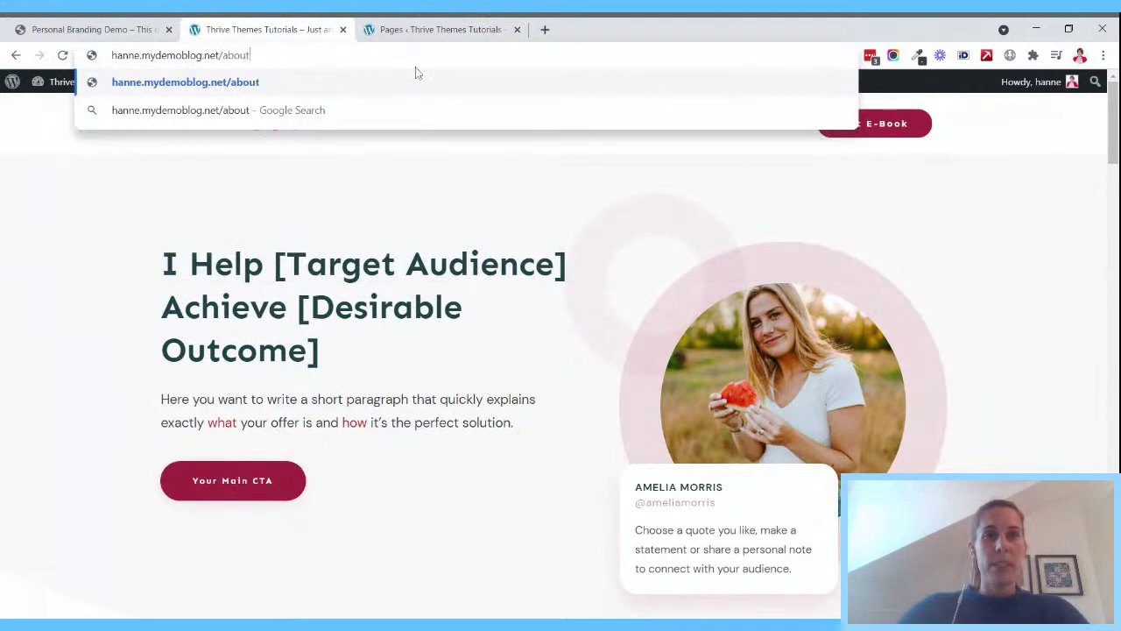
key(Return)
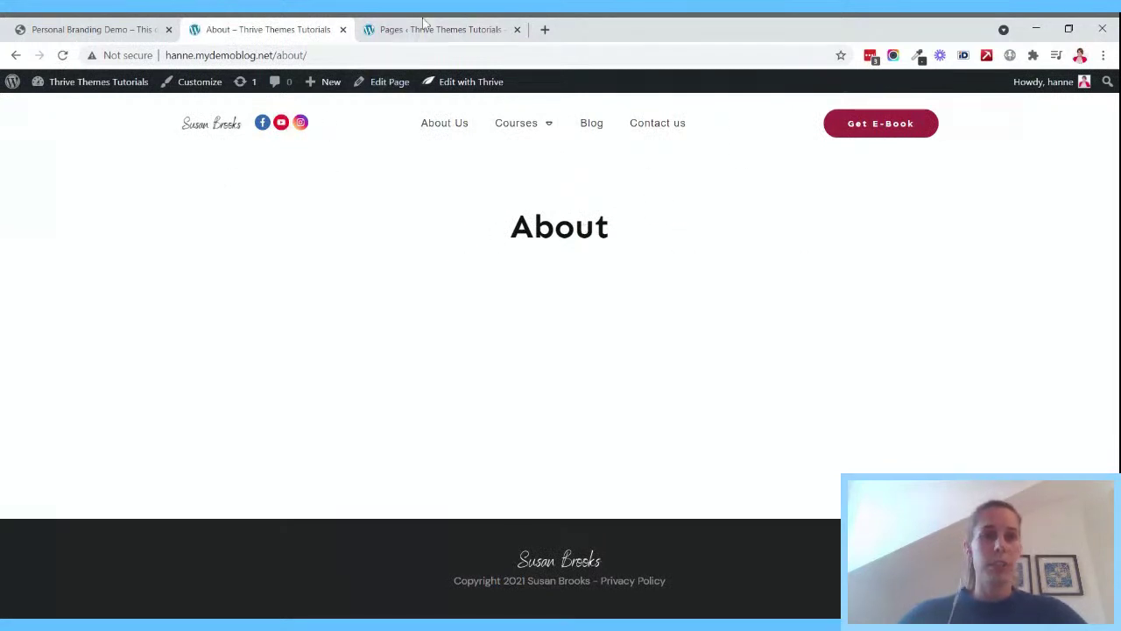
- Look through the demo site's About page for comparison with the tutorial site's About page, and return to the WordPress pages list
click(105, 28)
click(776, 120)
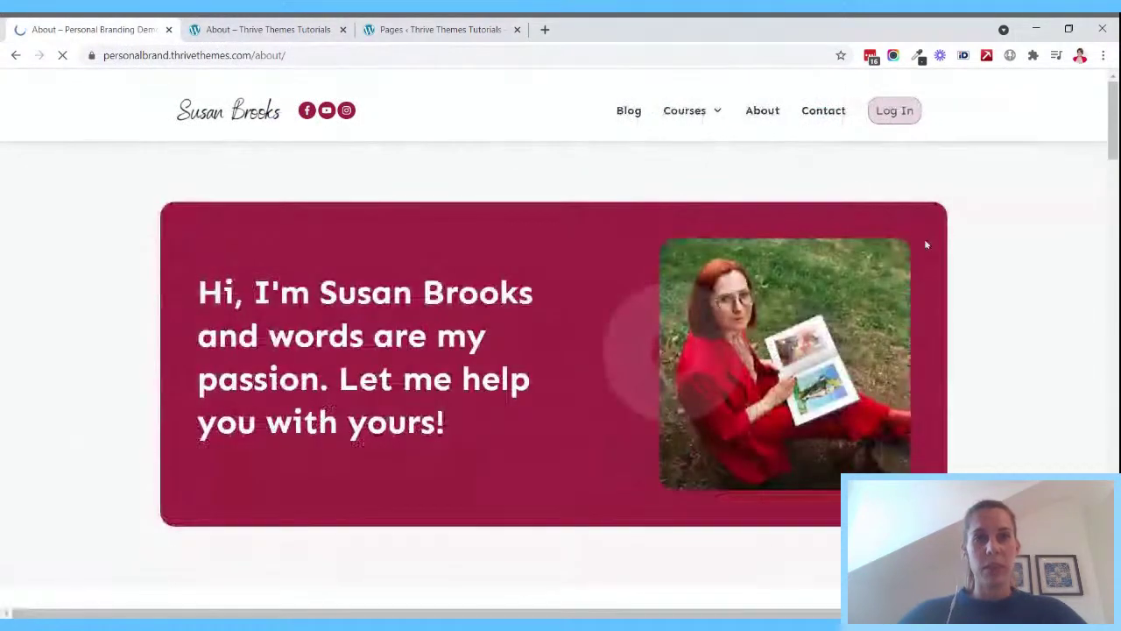
scroll(942, 328, down, 5)
scroll(944, 329, down, 20)
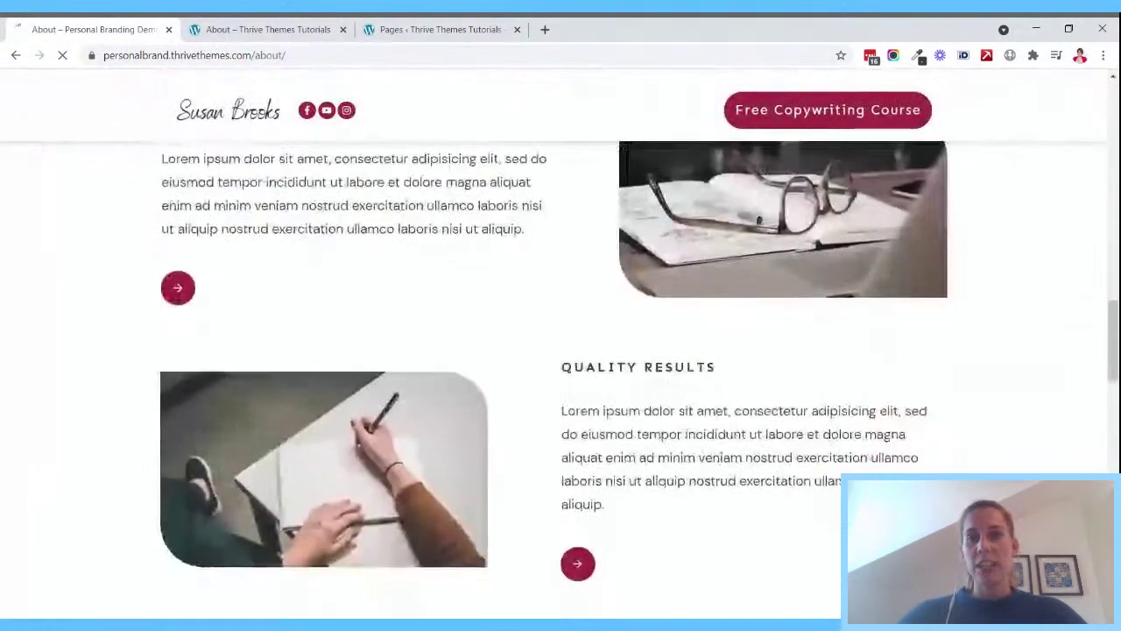
scroll(951, 325, up, 15)
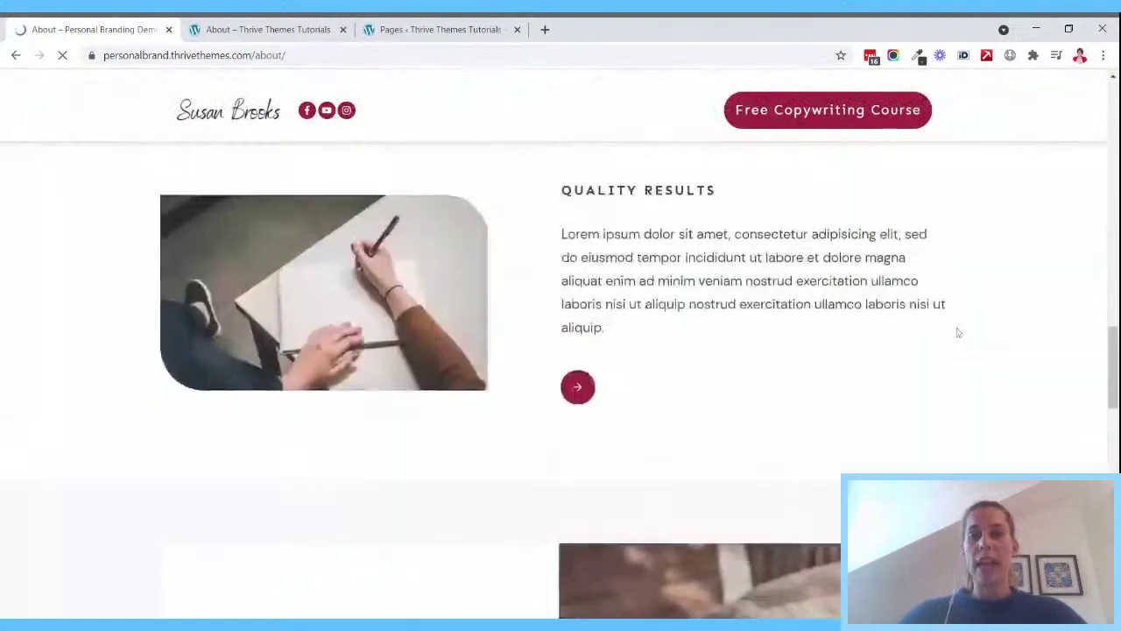
scroll(988, 324, up, 5)
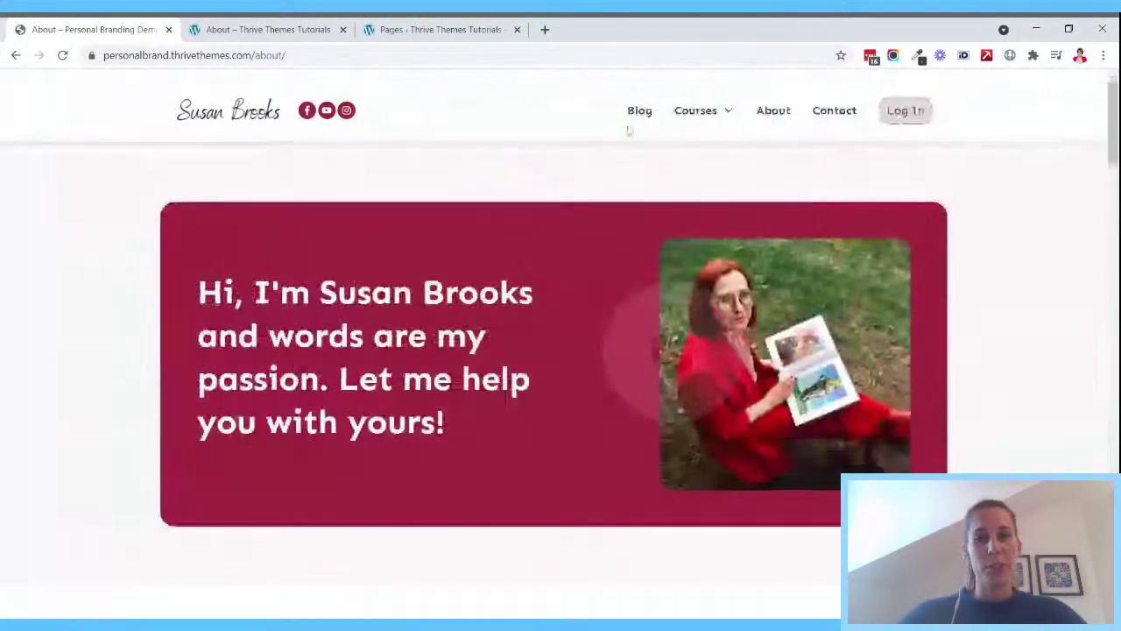
click(269, 26)
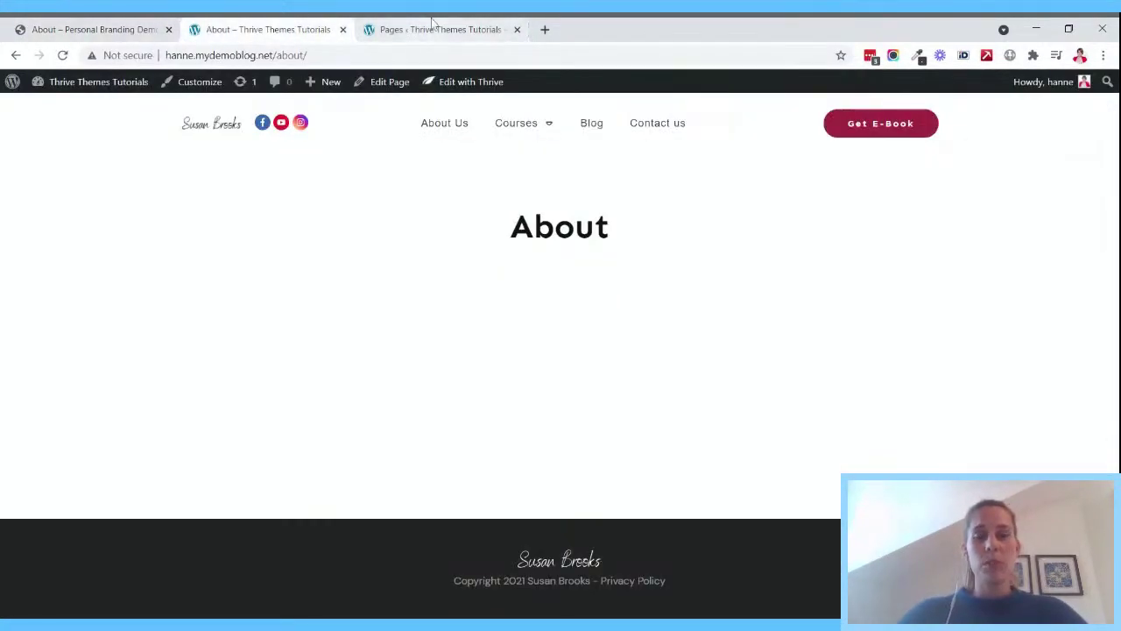
click(390, 29)
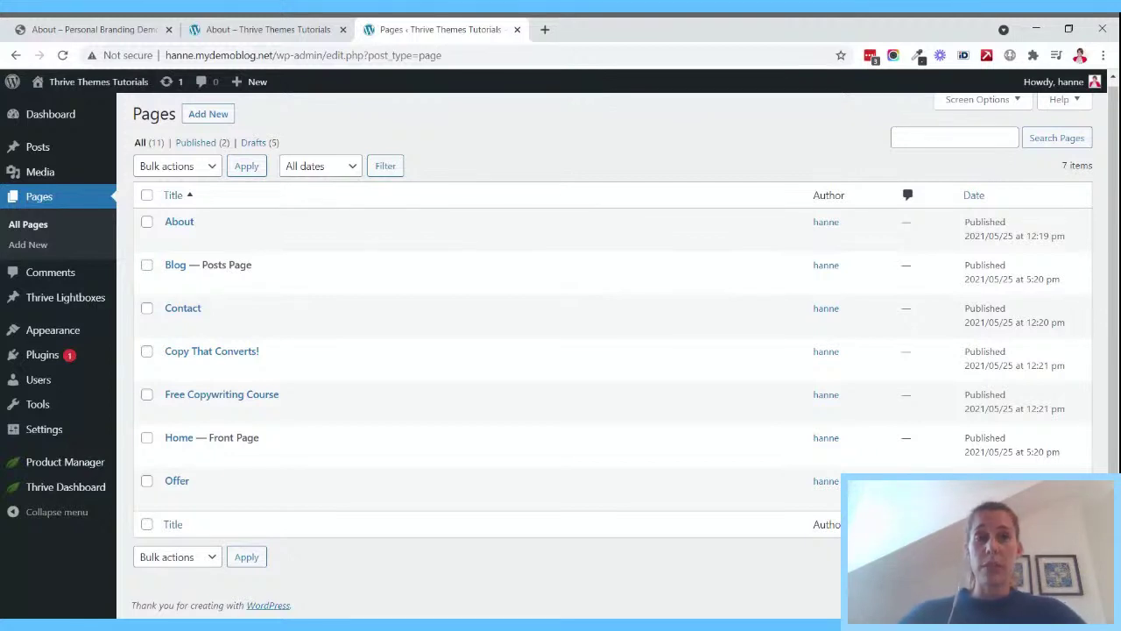
- Examine the demo site's Free Copywriting Course page, including its account registration form
click(92, 29)
mouse_move(696, 111)
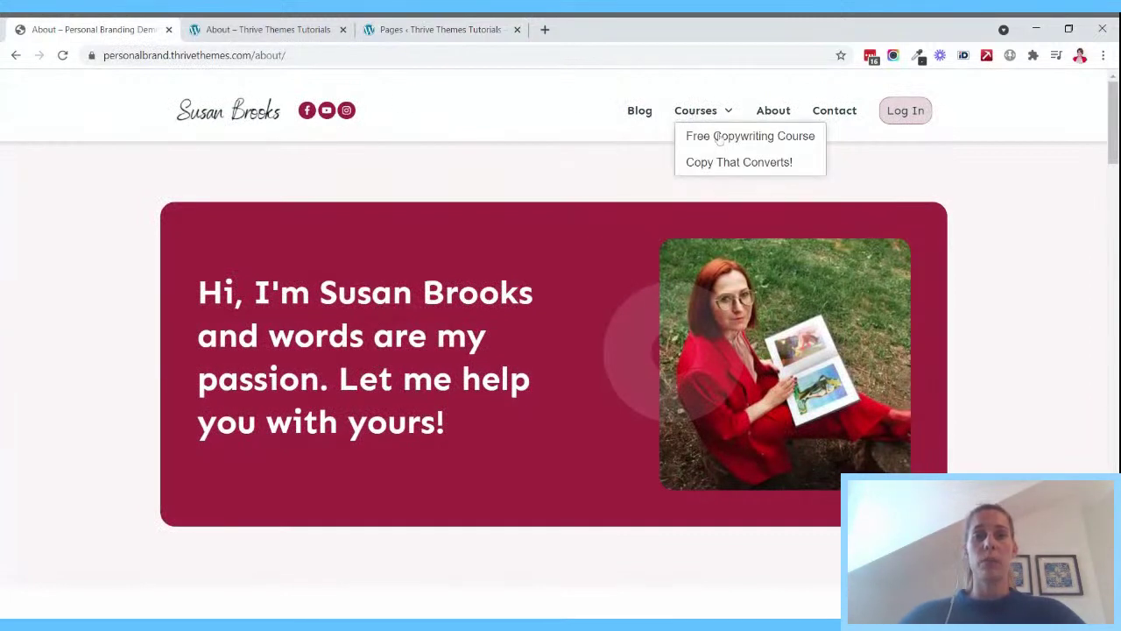
click(718, 137)
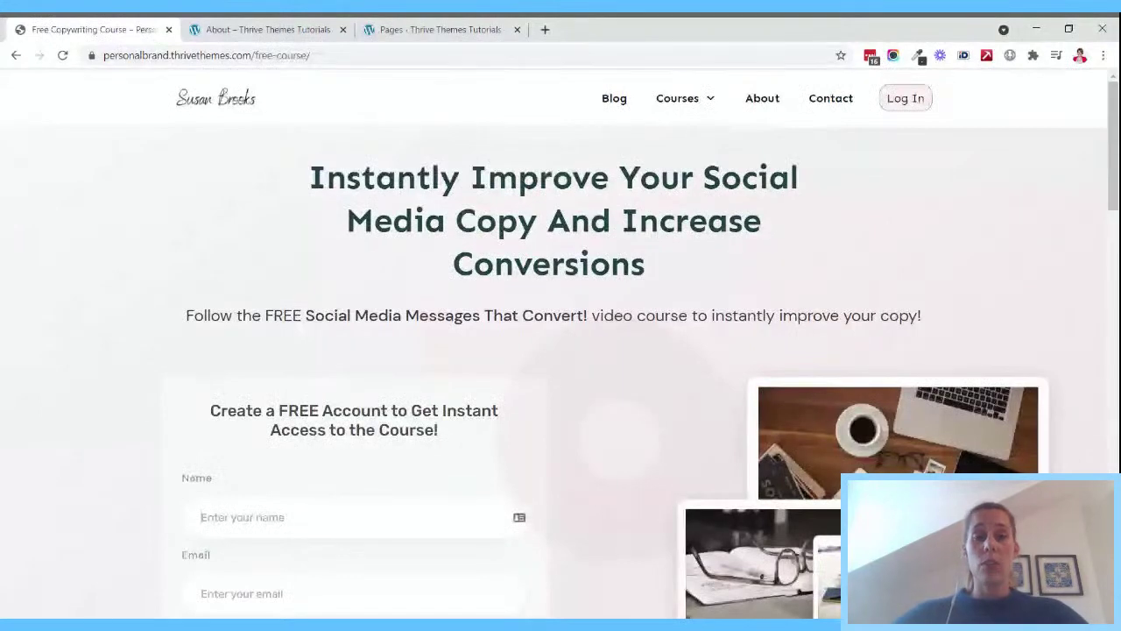
scroll(173, 404, down, 3)
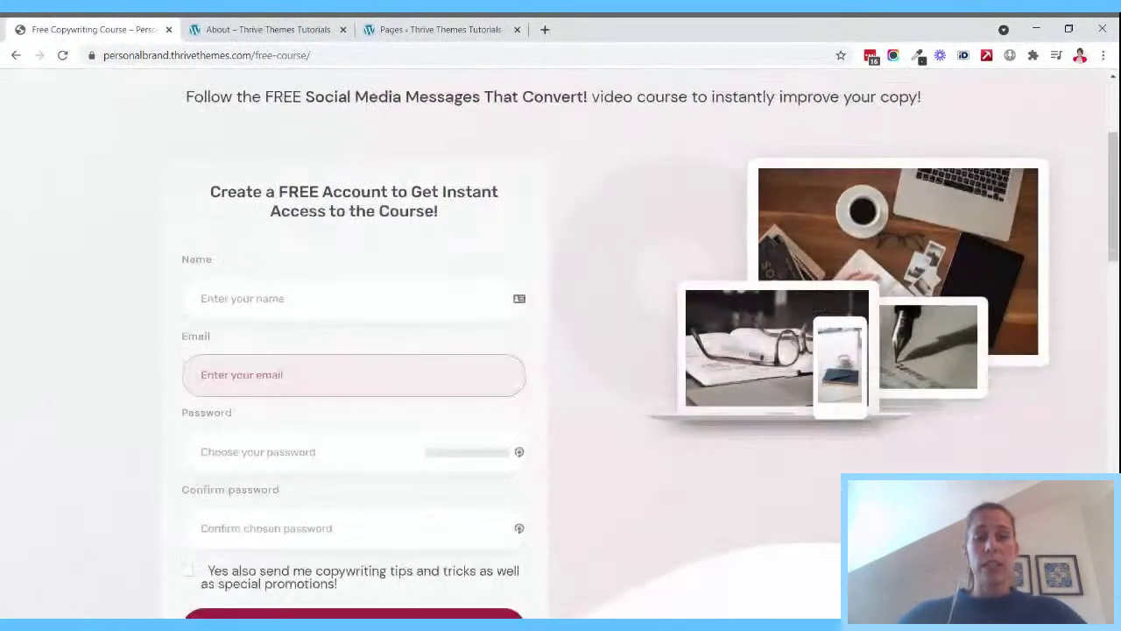
scroll(274, 479, down, 1)
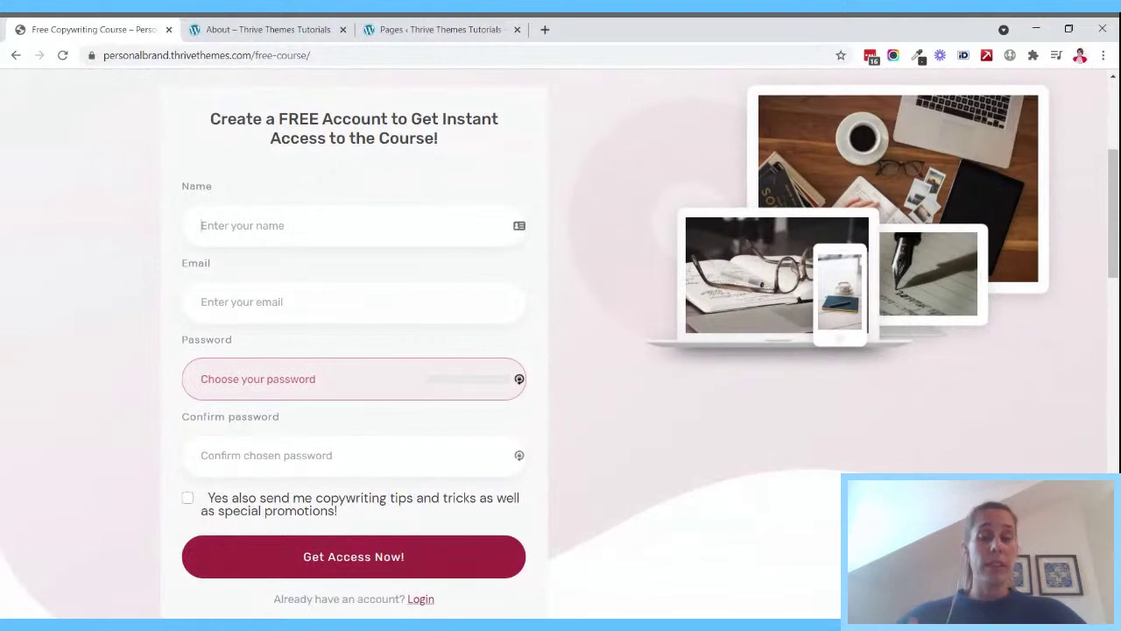
scroll(350, 374, up, 3)
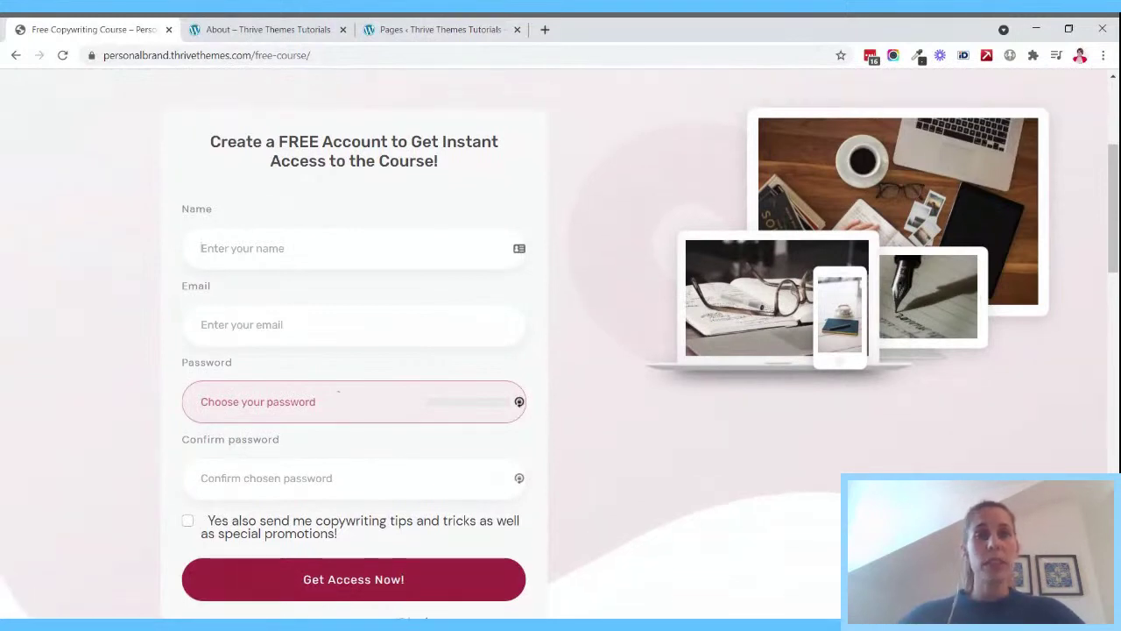
- Open Thrive Apprentice from the WordPress admin and start adding a new course
click(480, 23)
mouse_move(72, 497)
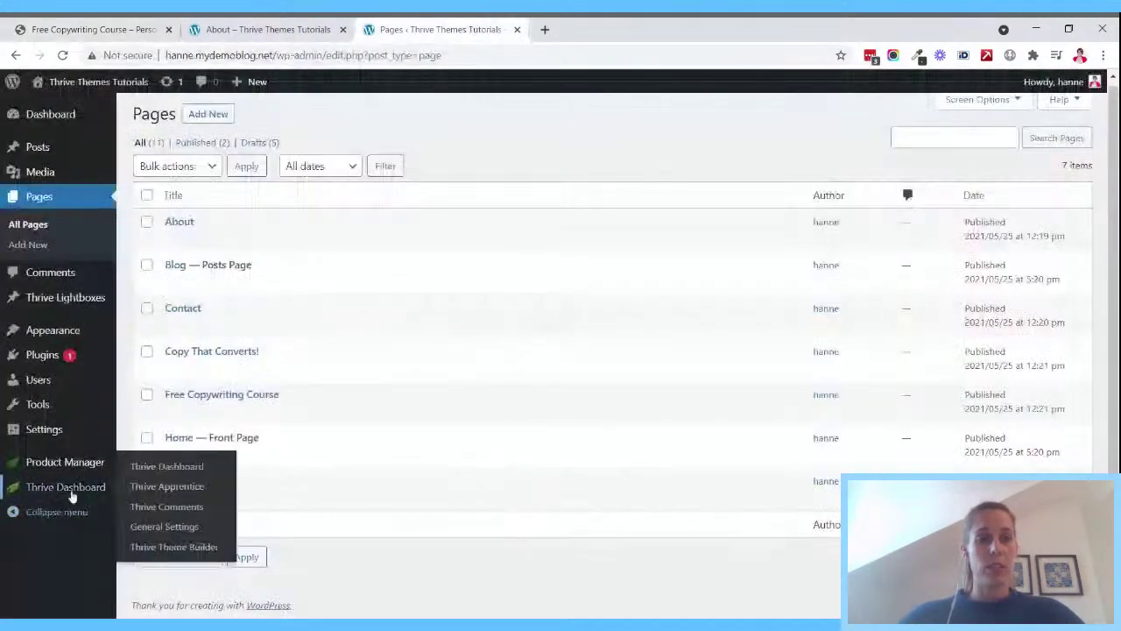
click(185, 489)
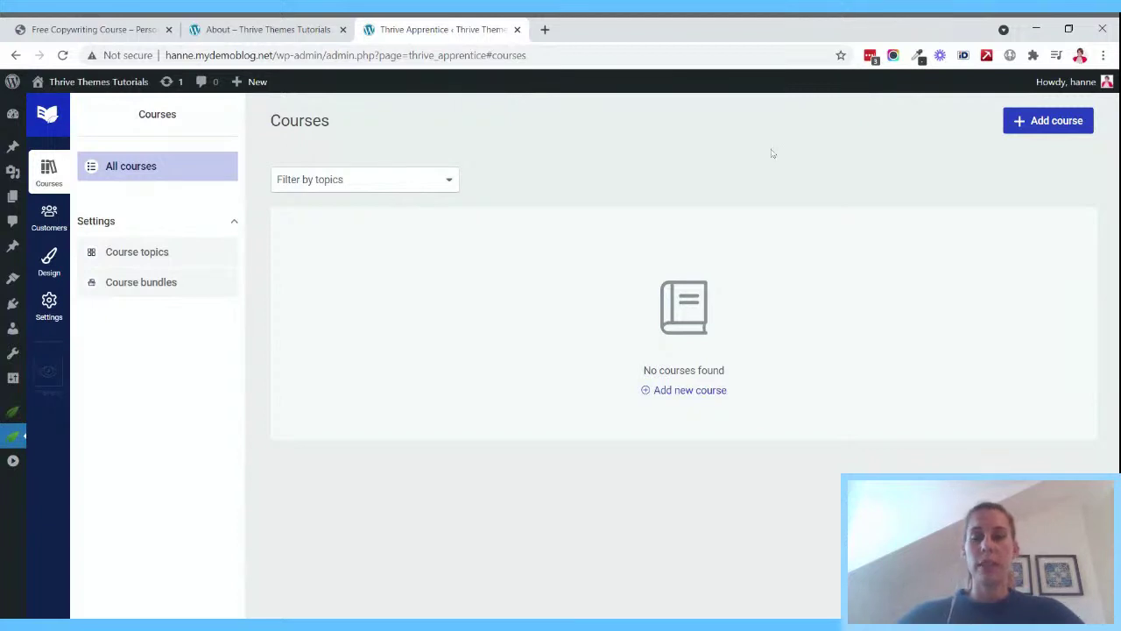
click(1023, 128)
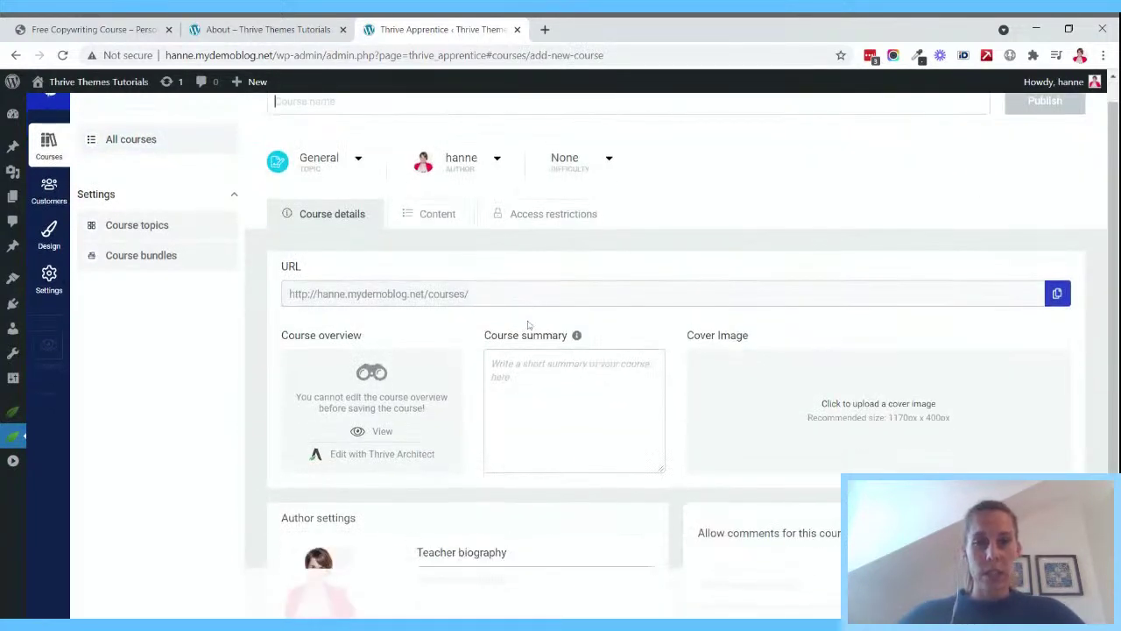
scroll(665, 351, down, 1)
scroll(665, 350, up, 2)
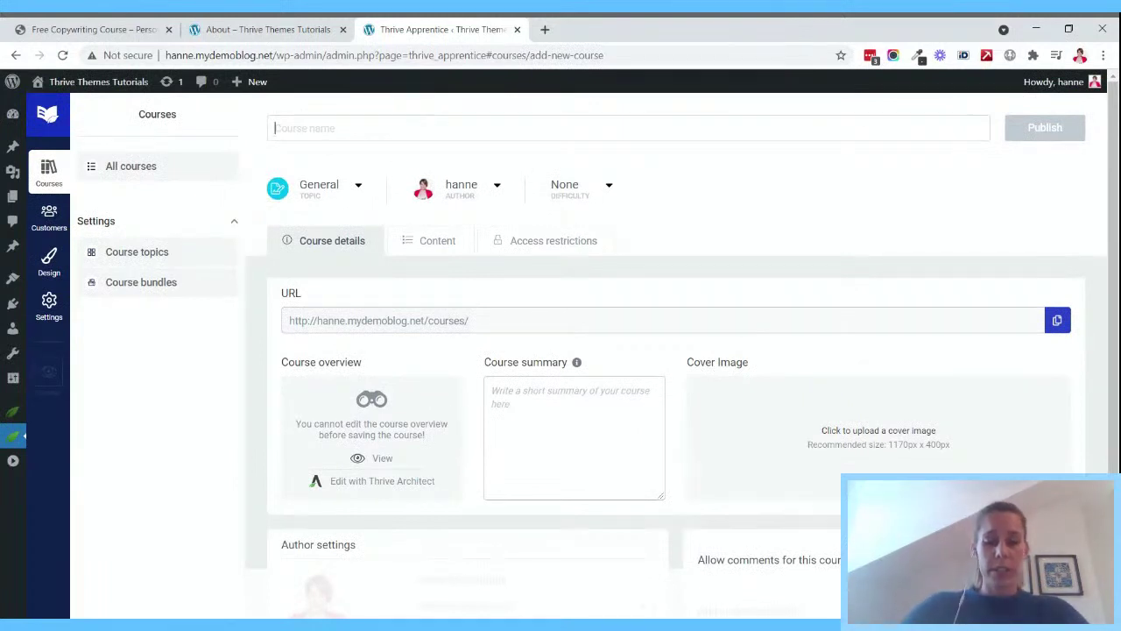
- Name the new course "Social Media That Converts!"
text(Soci)
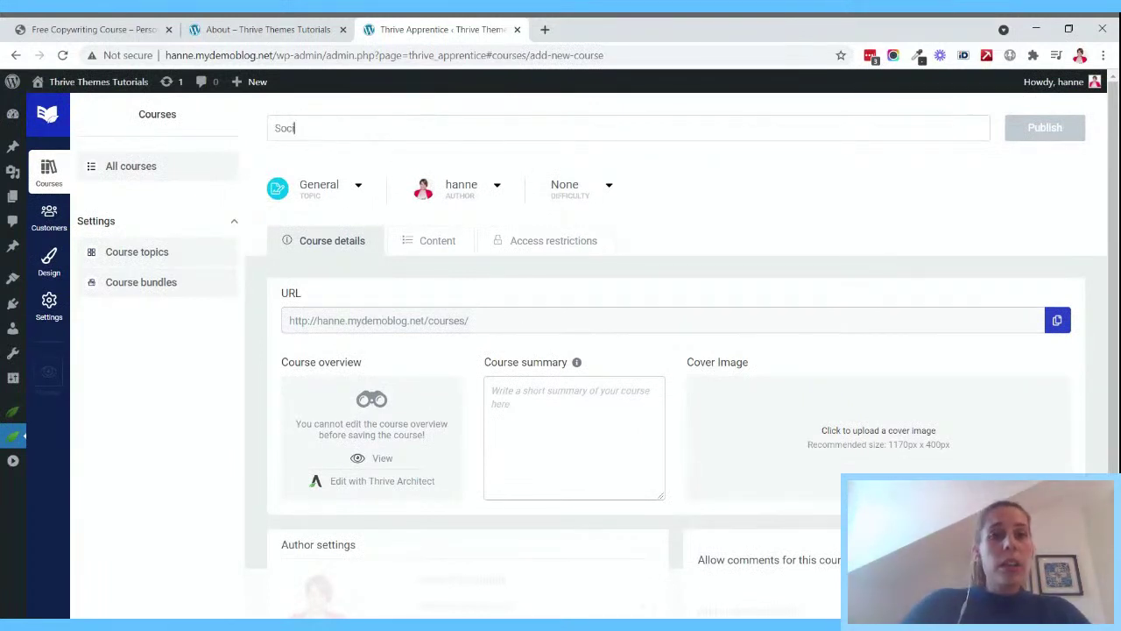
text(al medi)
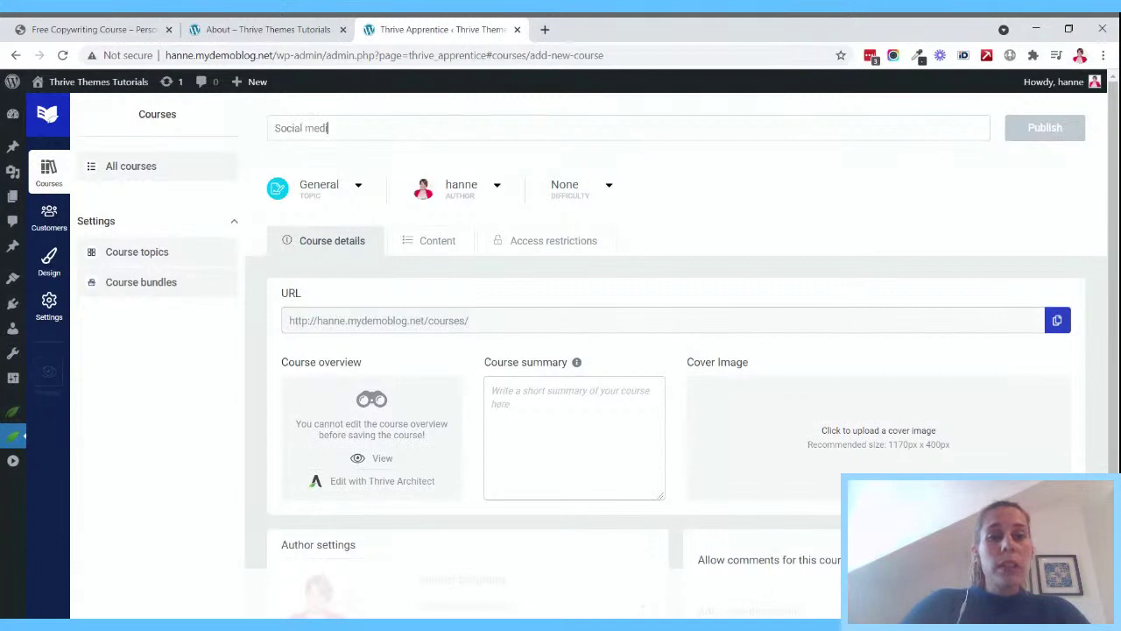
key(BackSpace)
key(BackSpace)
key(BackSpace)
key(BackSpace)
text(Media )
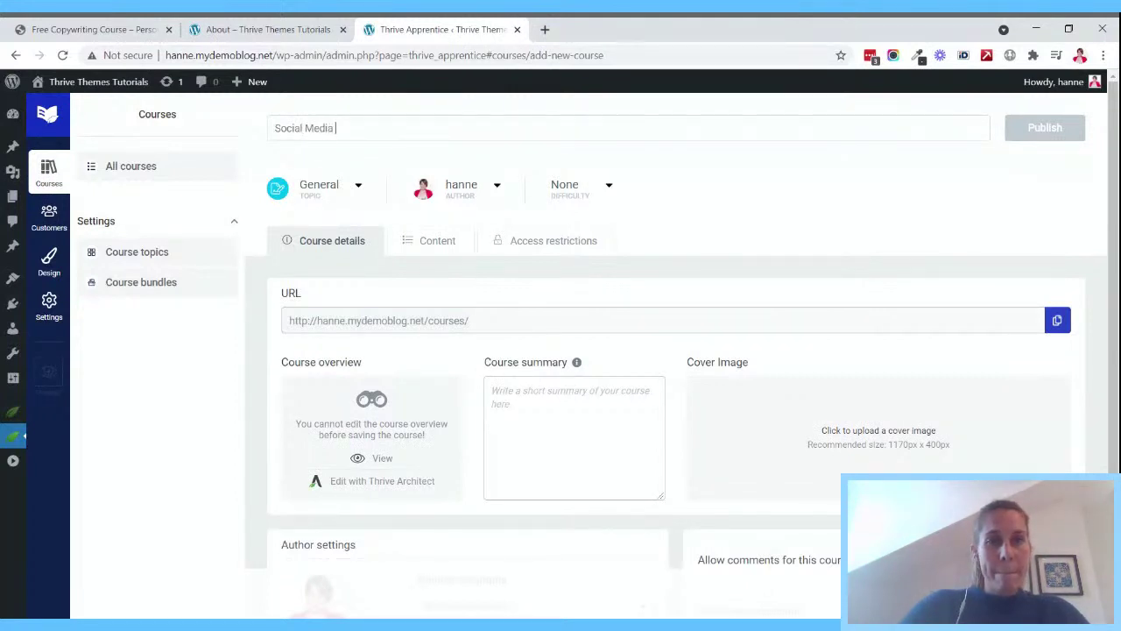
text(That Convert)
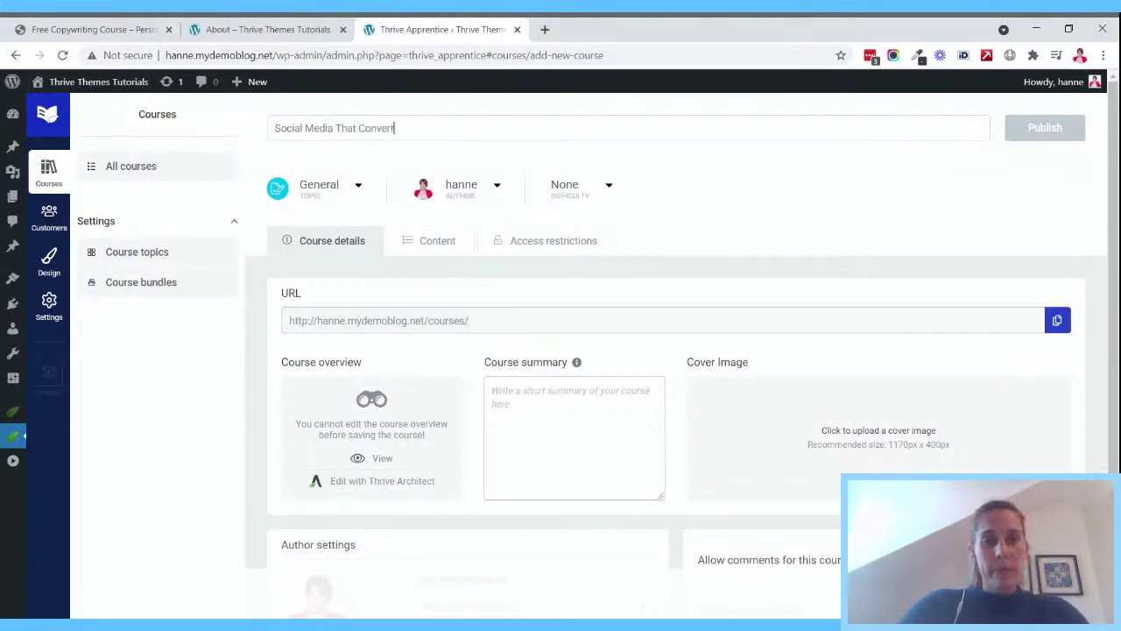
text(s!)
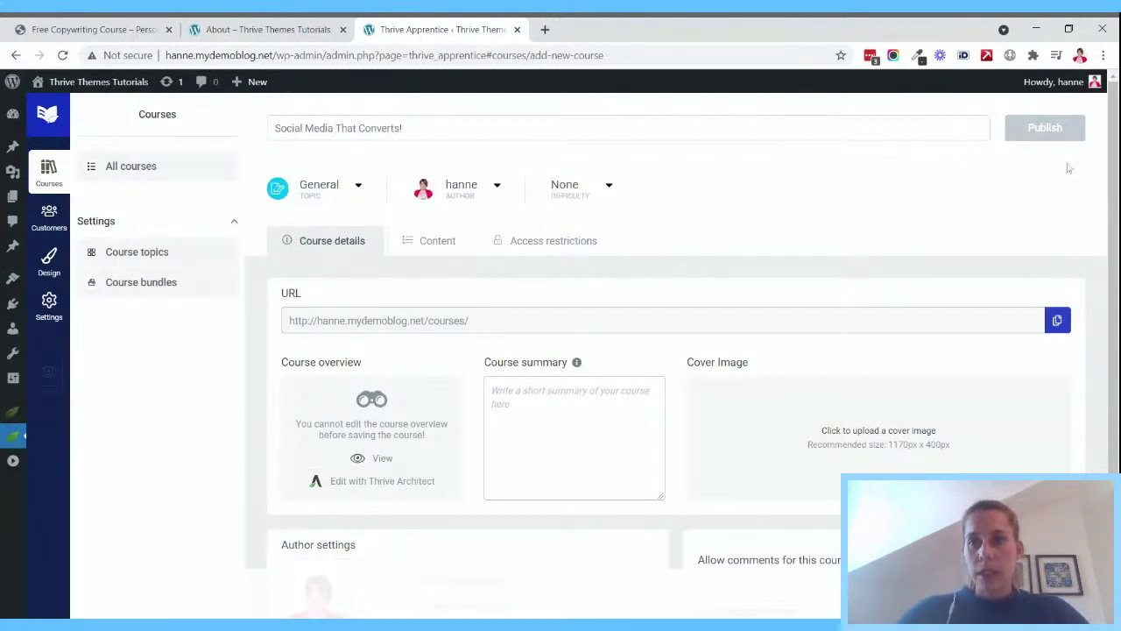
- Set the fountain pen photo from the media library as the course cover image and save the course to continue to its content
scroll(768, 274, down, 2)
mouse_move(803, 303)
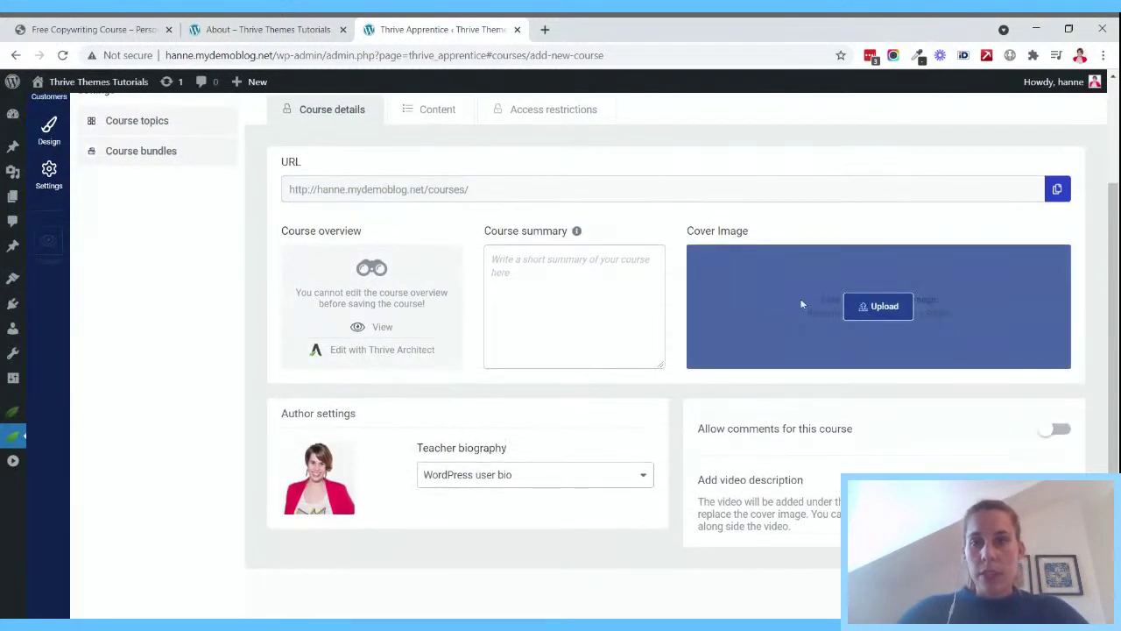
click(907, 308)
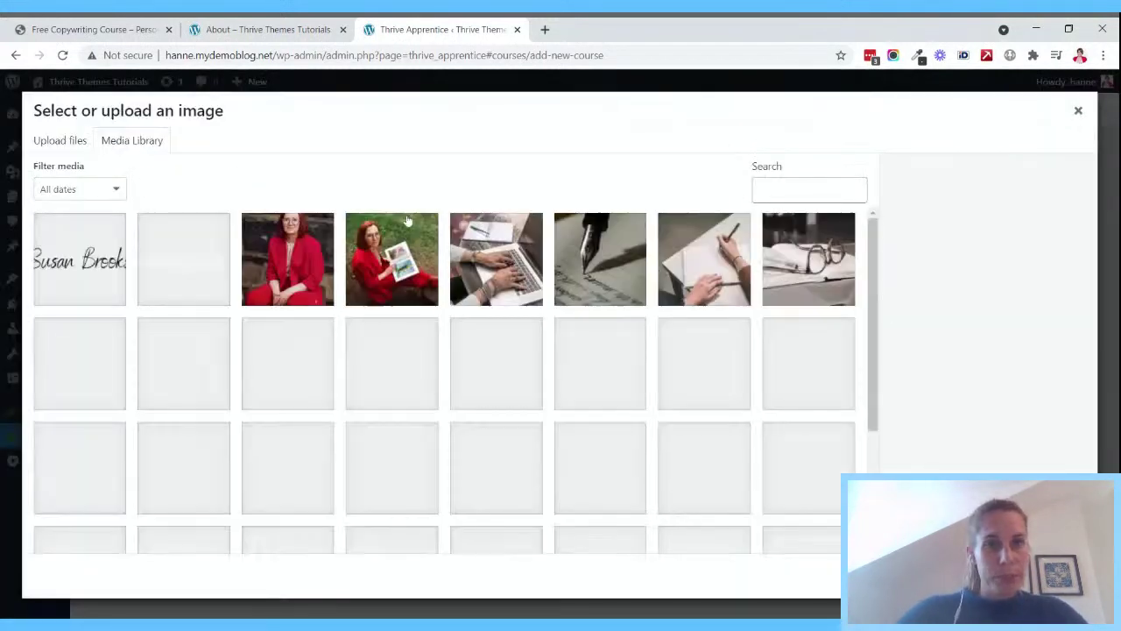
click(515, 263)
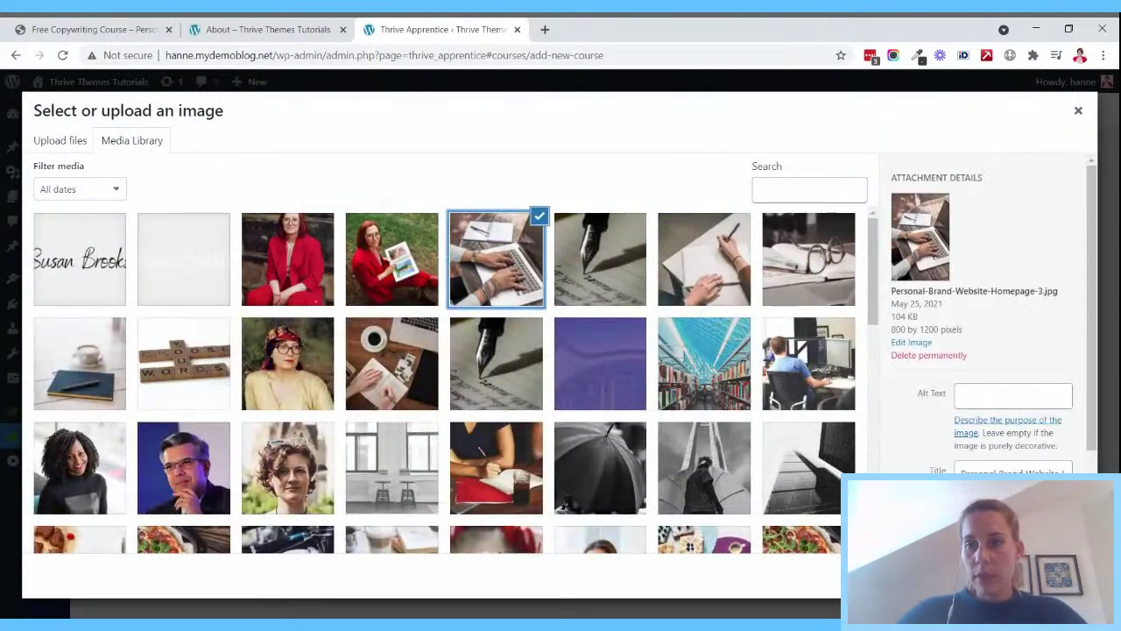
click(604, 267)
click(1055, 576)
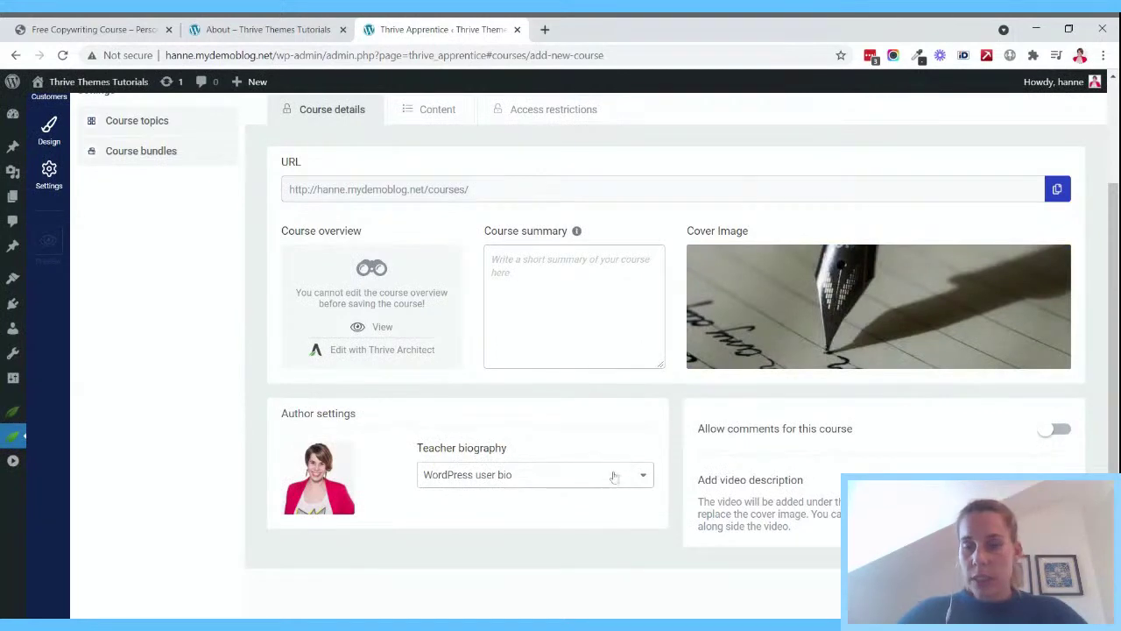
click(1034, 592)
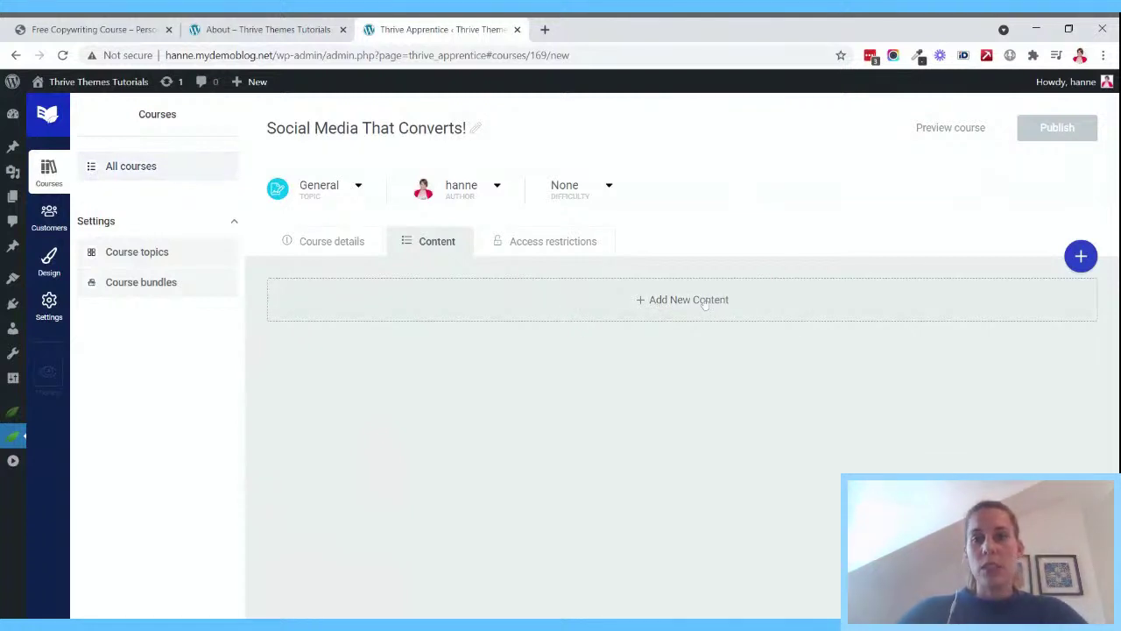
- Add a text lesson to the course and title it "Intro to Copywriting"
click(699, 300)
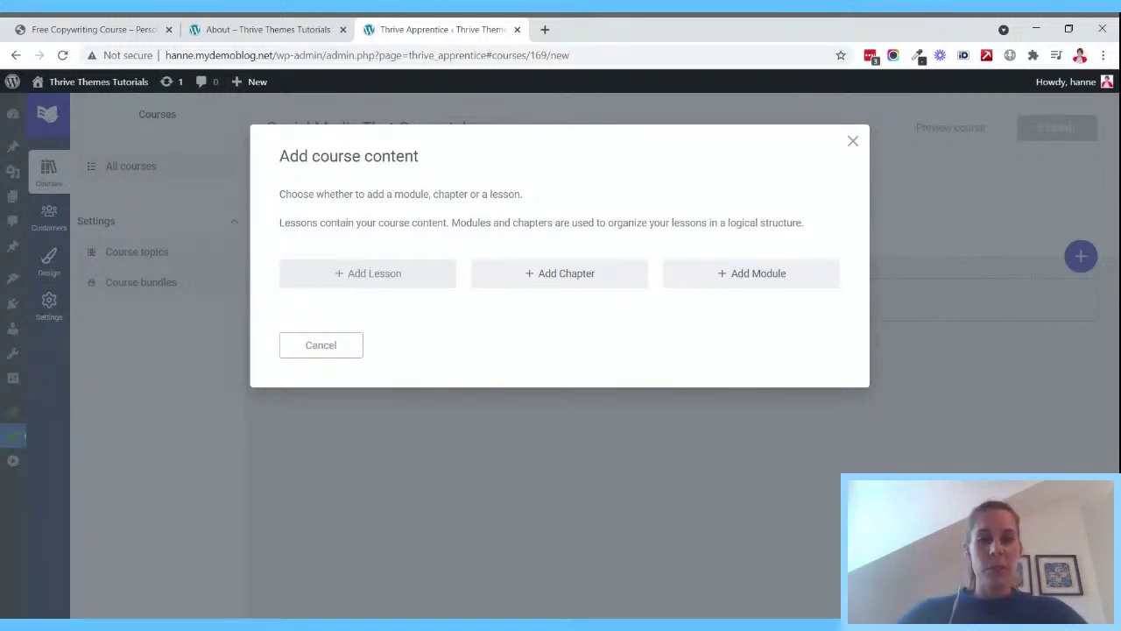
click(372, 278)
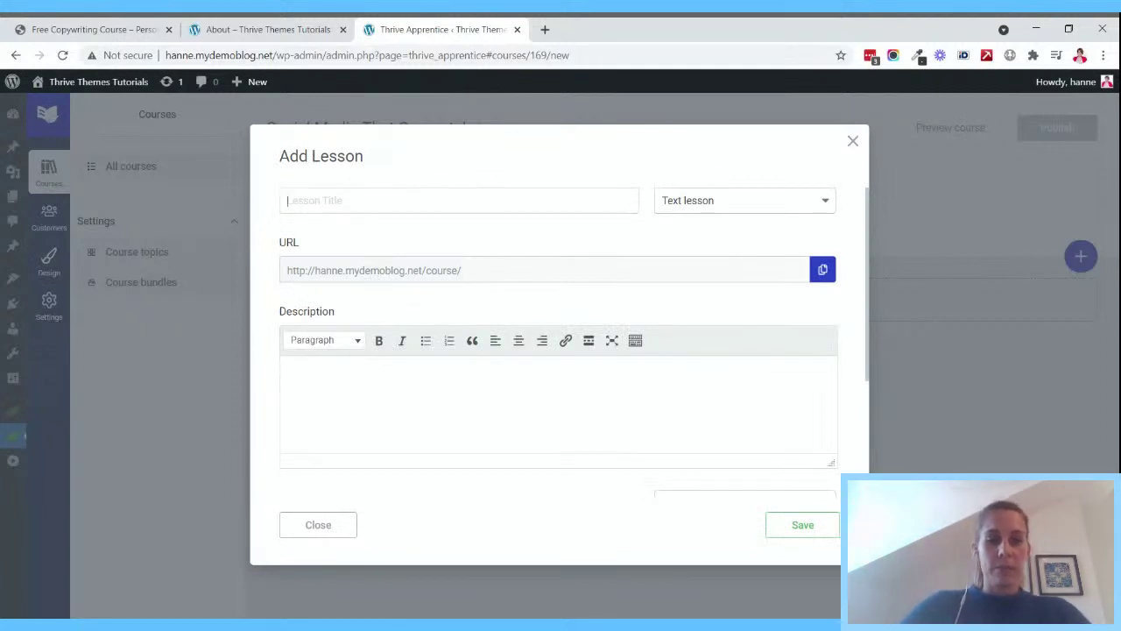
text(Int)
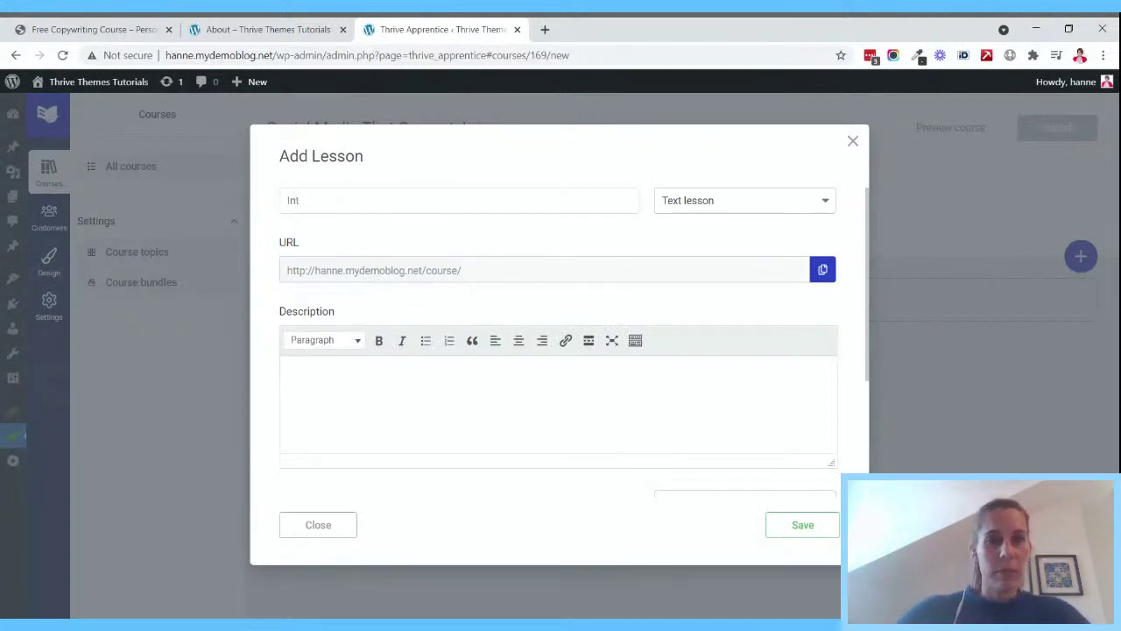
text(ro to Copywriting)
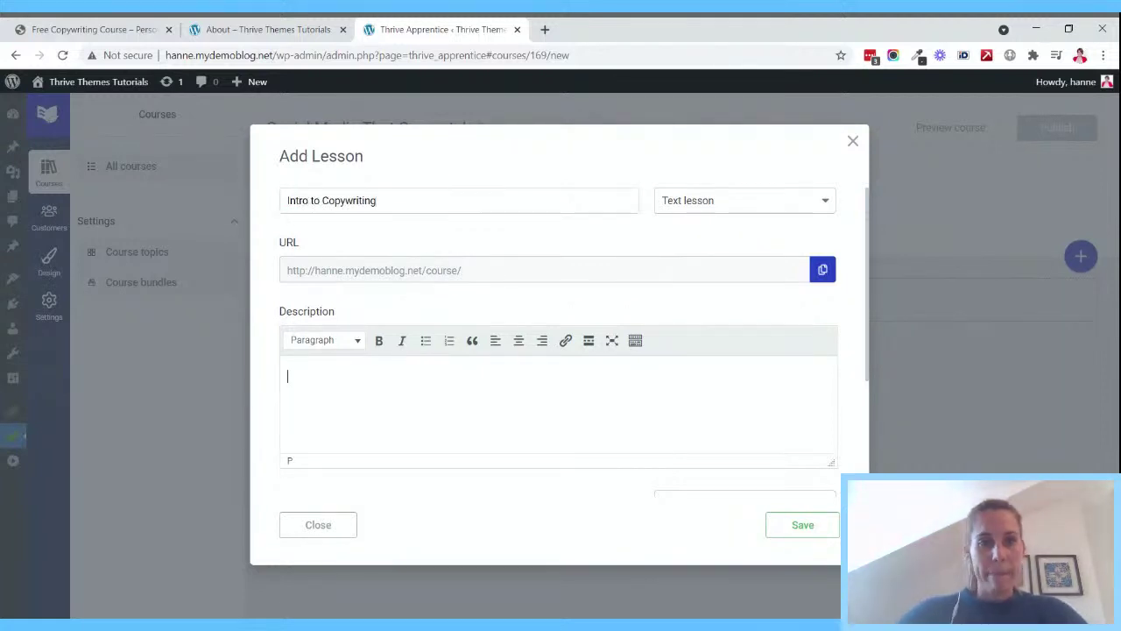
- Find a lorem ipsum generator on the web, generate five paragraphs on lipsum.com and copy the first paragraph
click(551, 31)
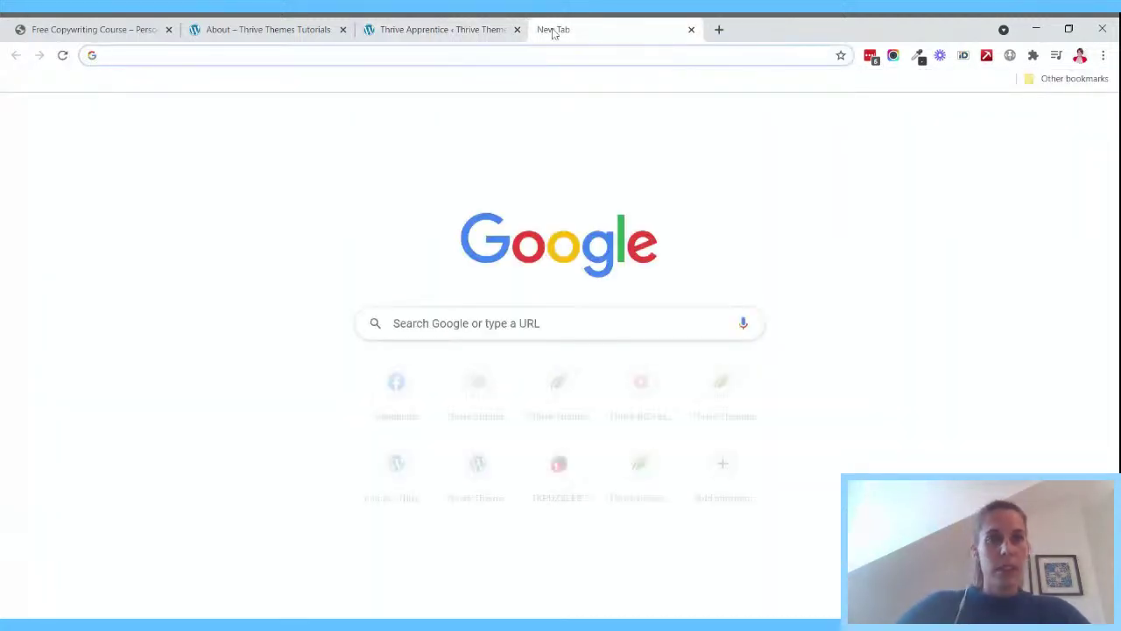
text(lore)
key(Return)
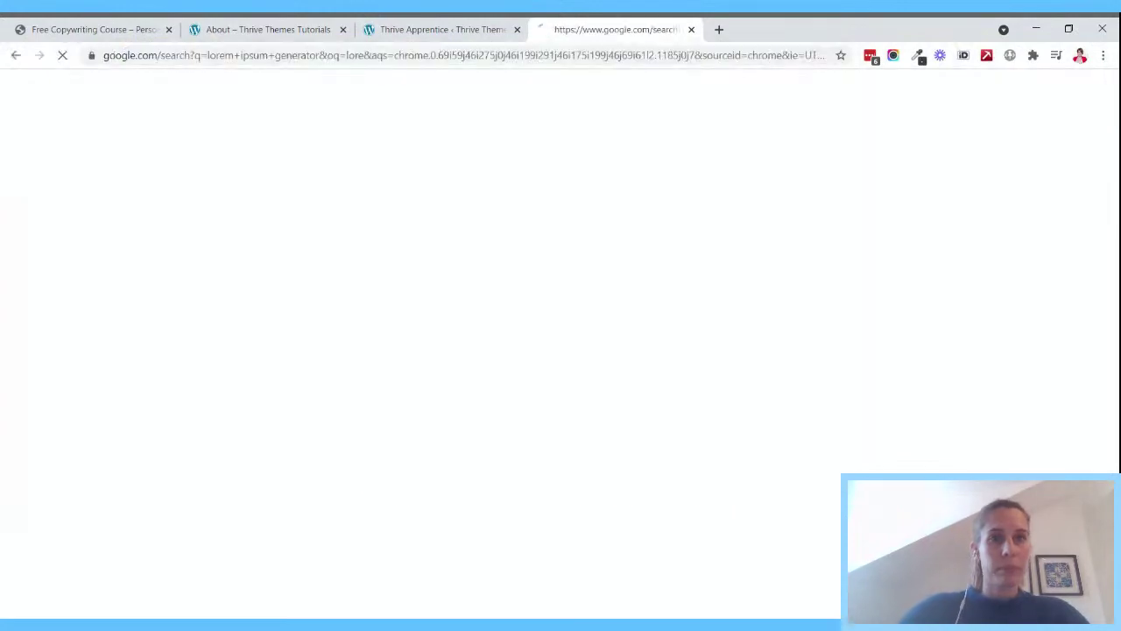
click(289, 230)
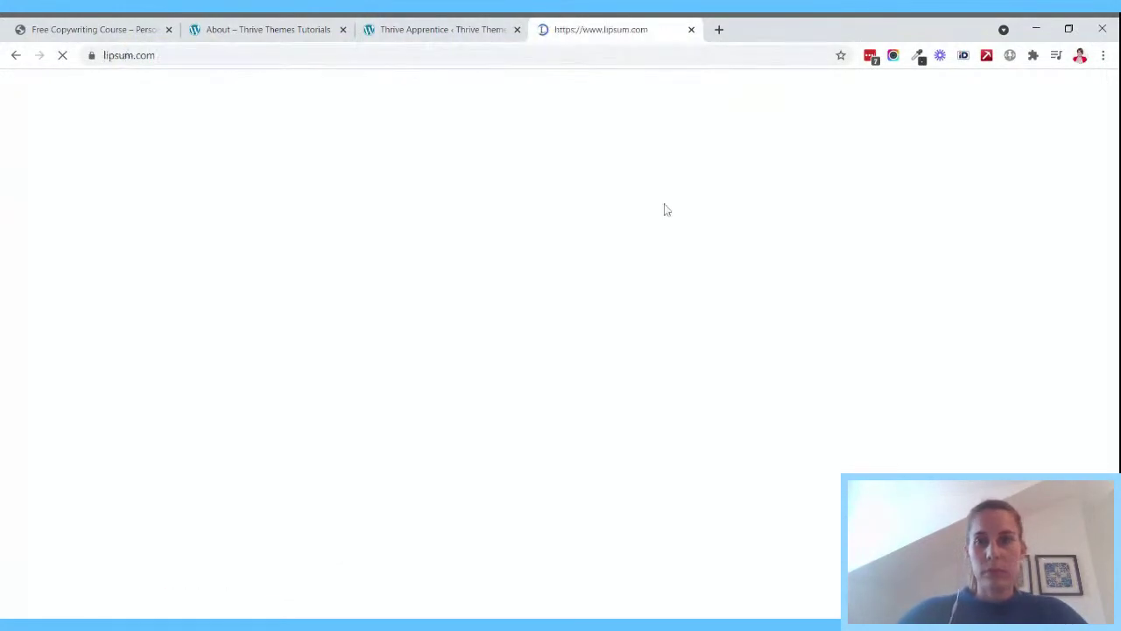
scroll(594, 314, down, 5)
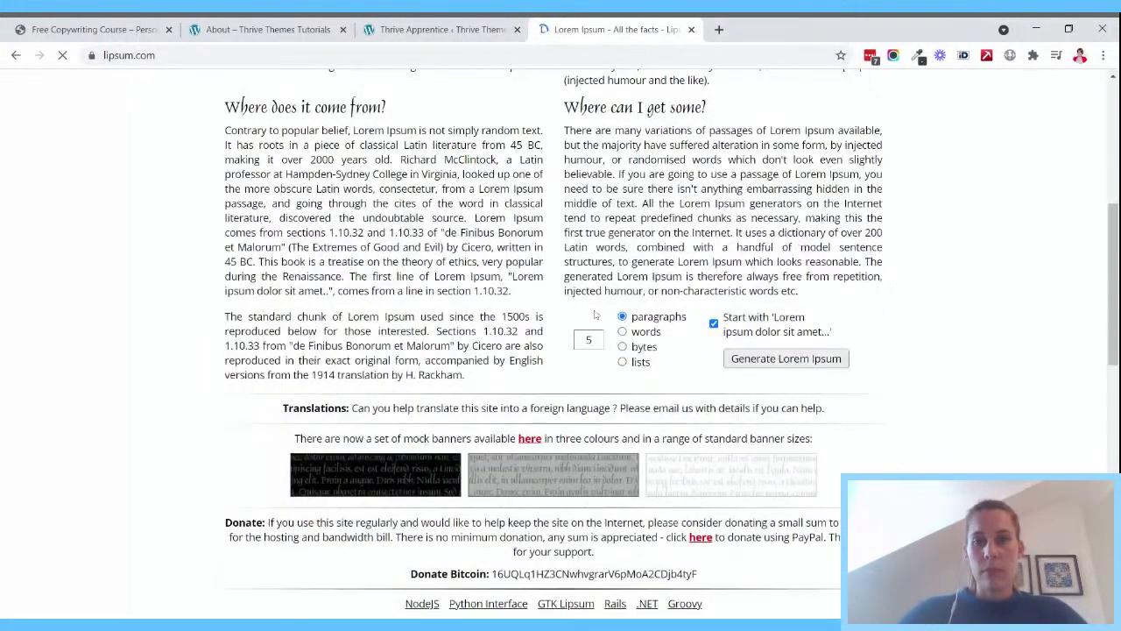
click(785, 359)
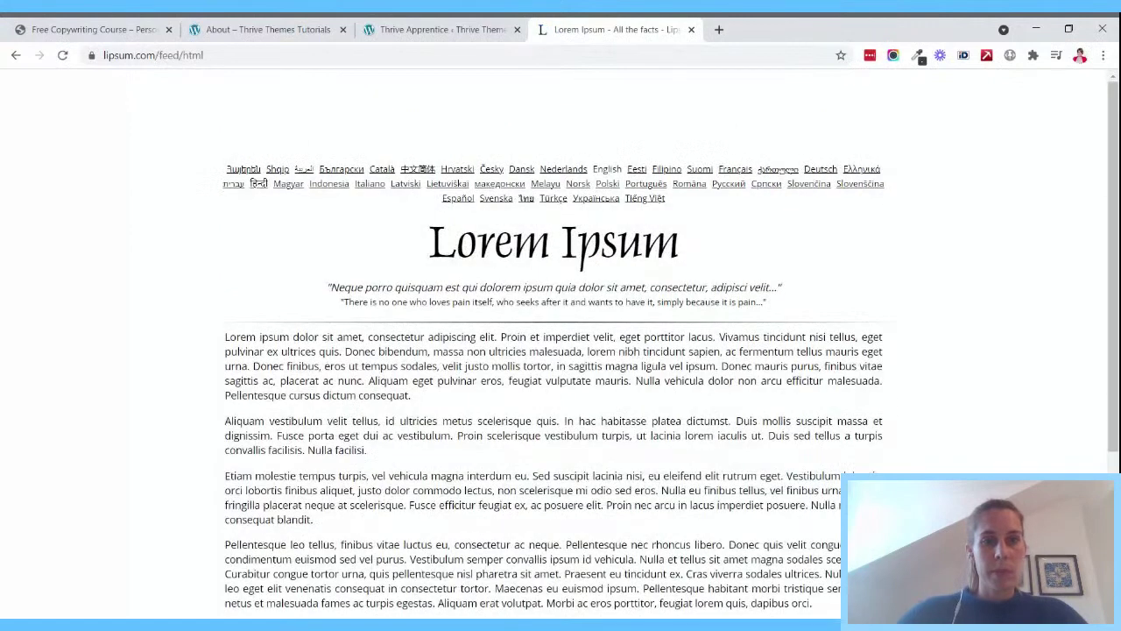
drag(226, 337, 429, 404)
key(ctrl+c)
- Back in Thrive Apprentice, paste the lorem ipsum paragraph as the lesson description and keep only its first two sentences
click(432, 26)
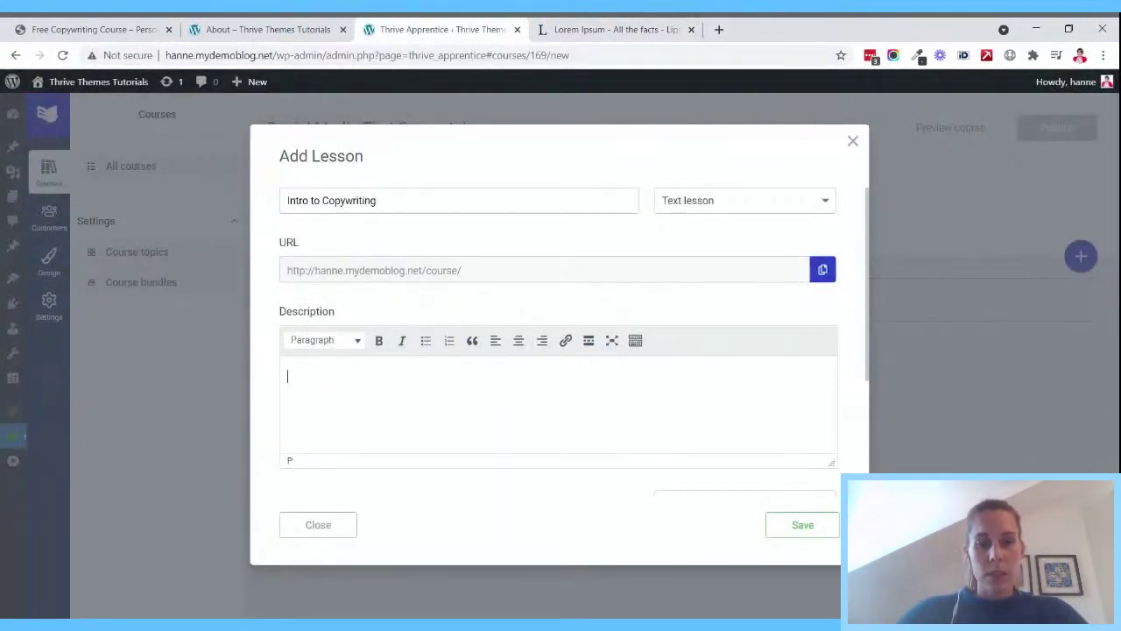
key(ctrl+v)
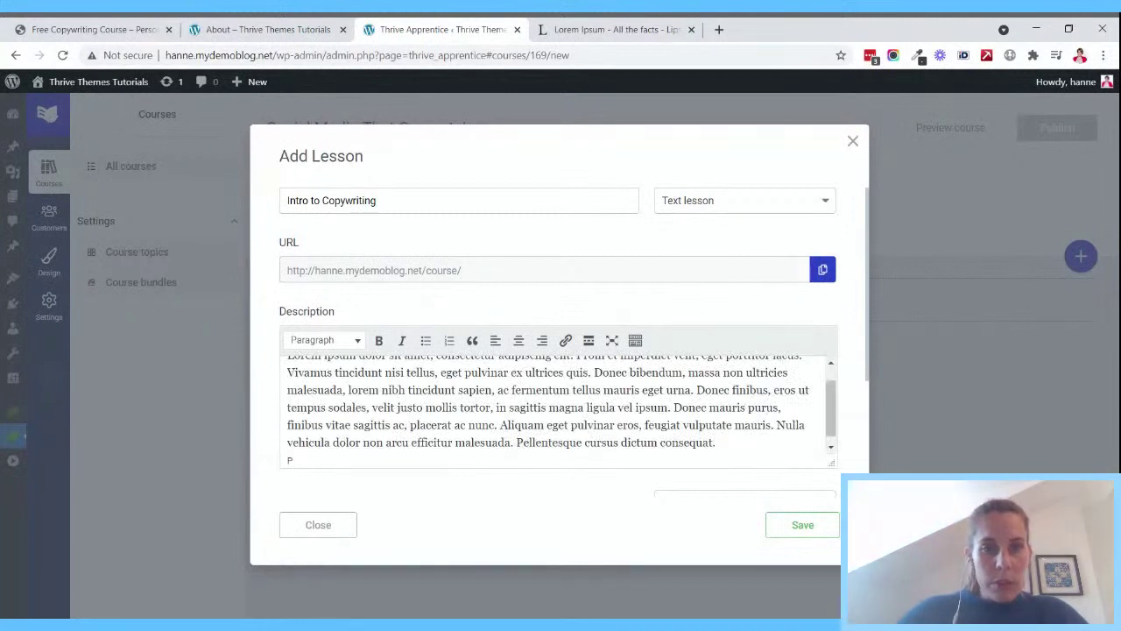
key(ctrl+shift+End)
key(BackSpace)
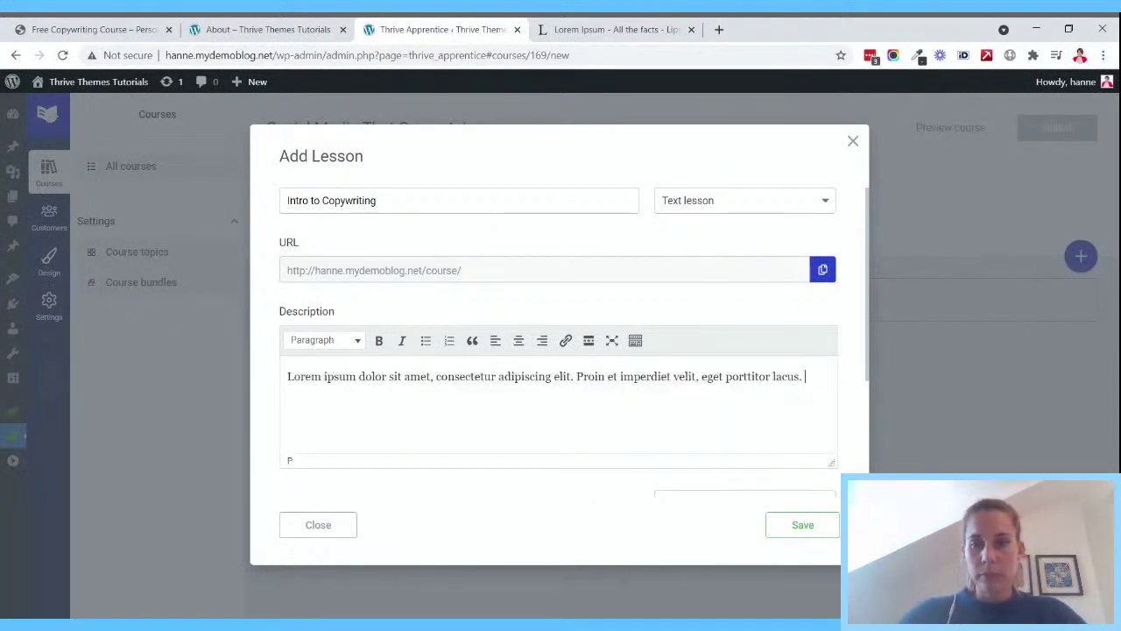
- Use the glasses photo Personal-Brand-Website-blog-post-3.jpg as the lesson's cover image, save the Intro to Copywriting lesson and publish it
scroll(792, 402, down, 3)
scroll(792, 402, up, 2)
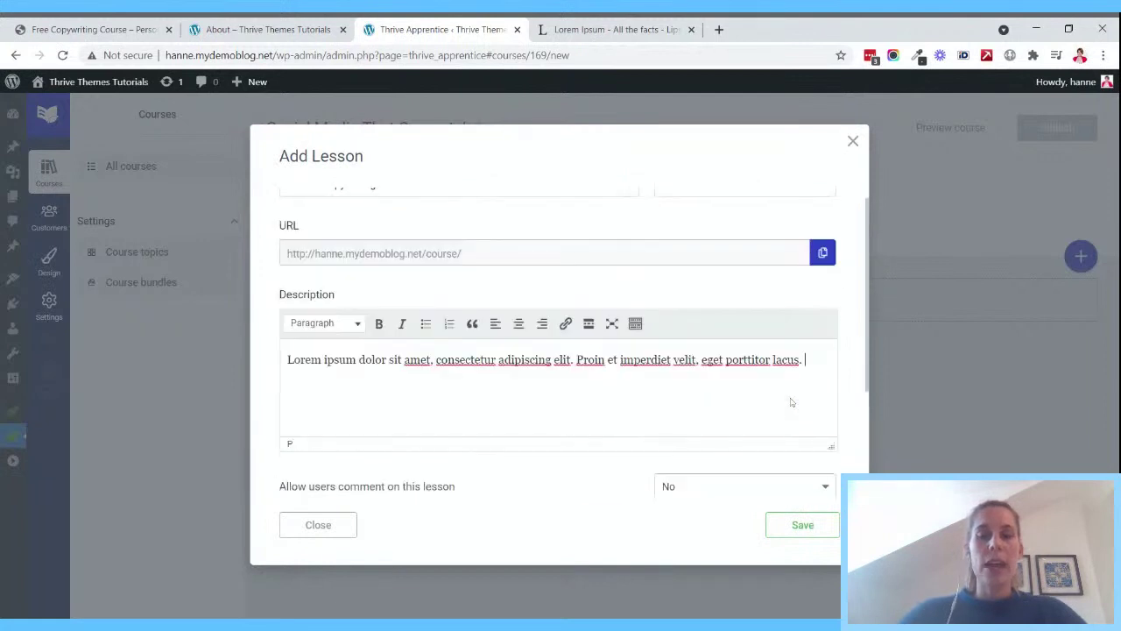
scroll(791, 402, up, 1)
scroll(739, 335, down, 3)
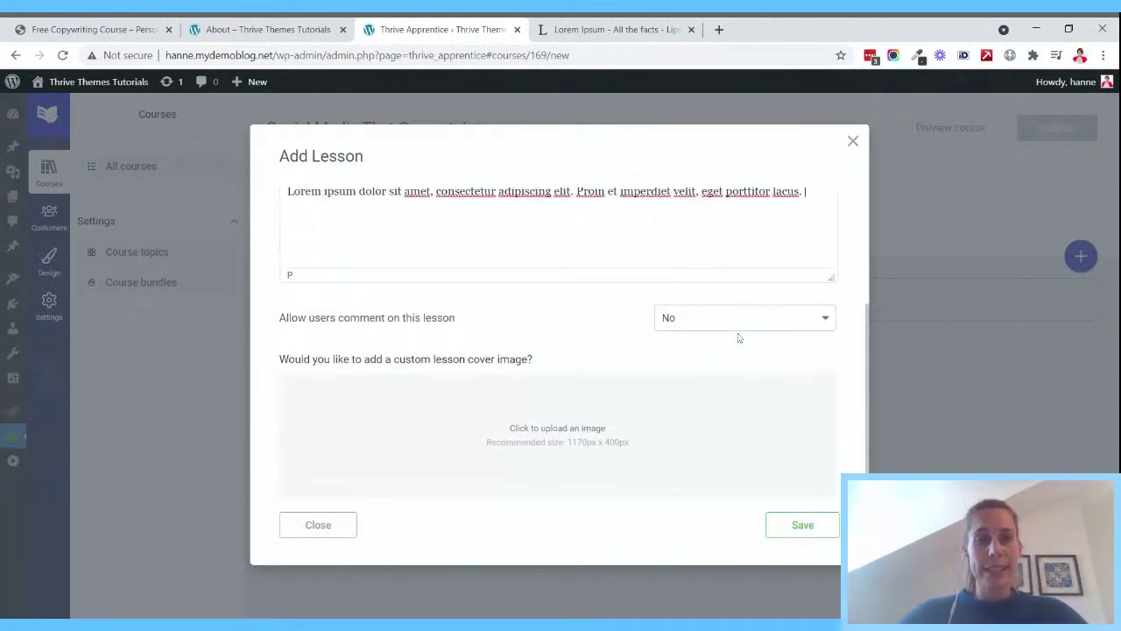
click(541, 442)
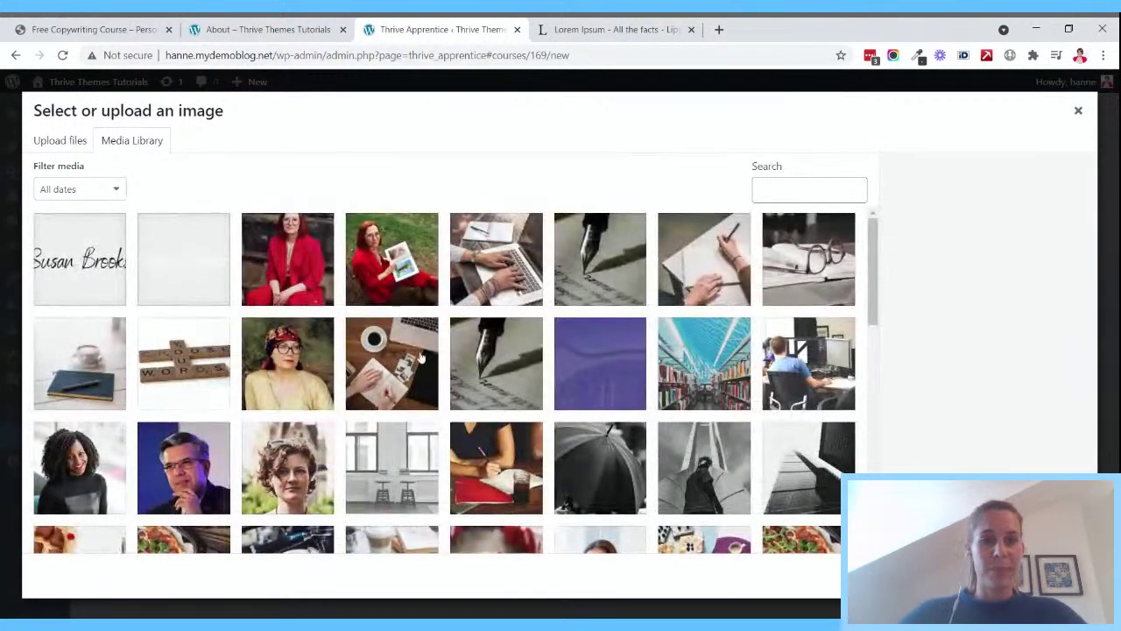
click(788, 273)
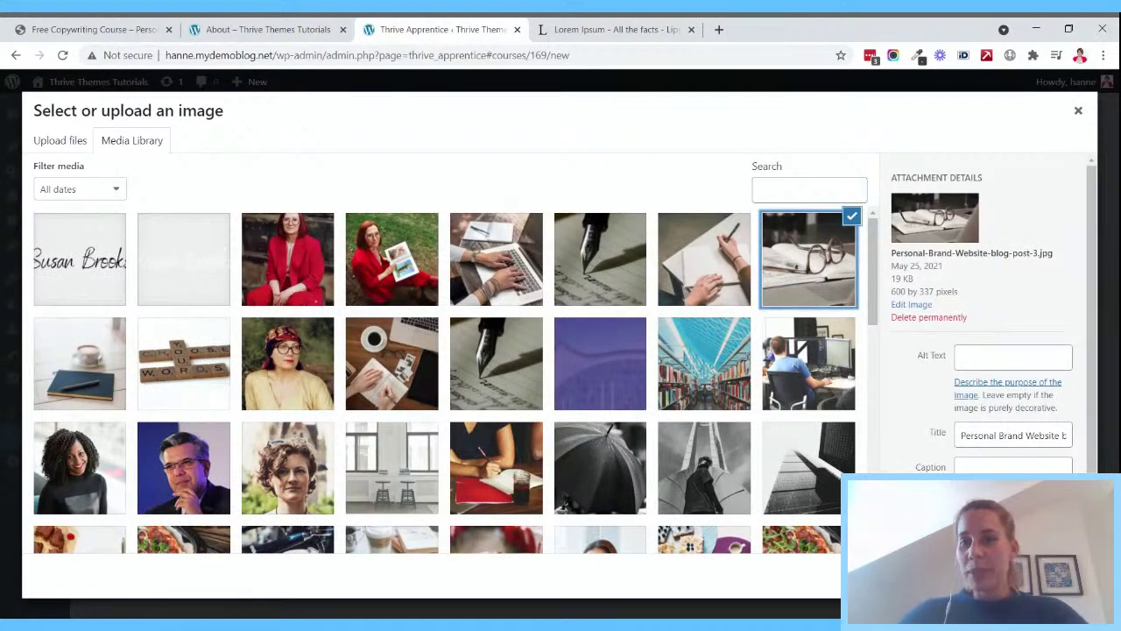
click(1042, 573)
click(801, 525)
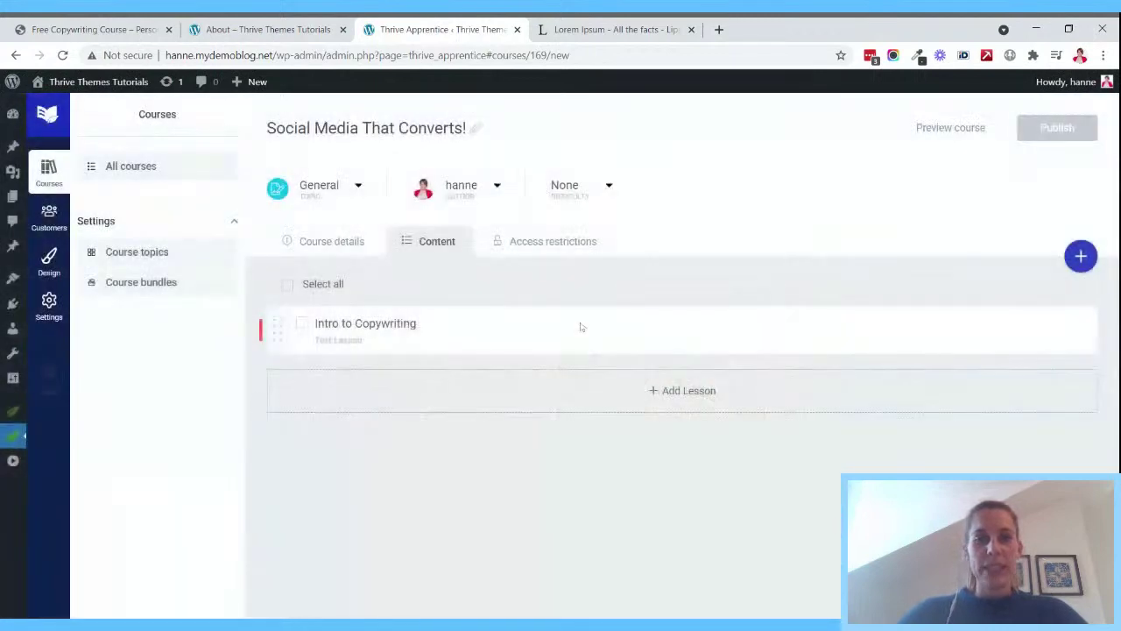
mouse_move(1043, 347)
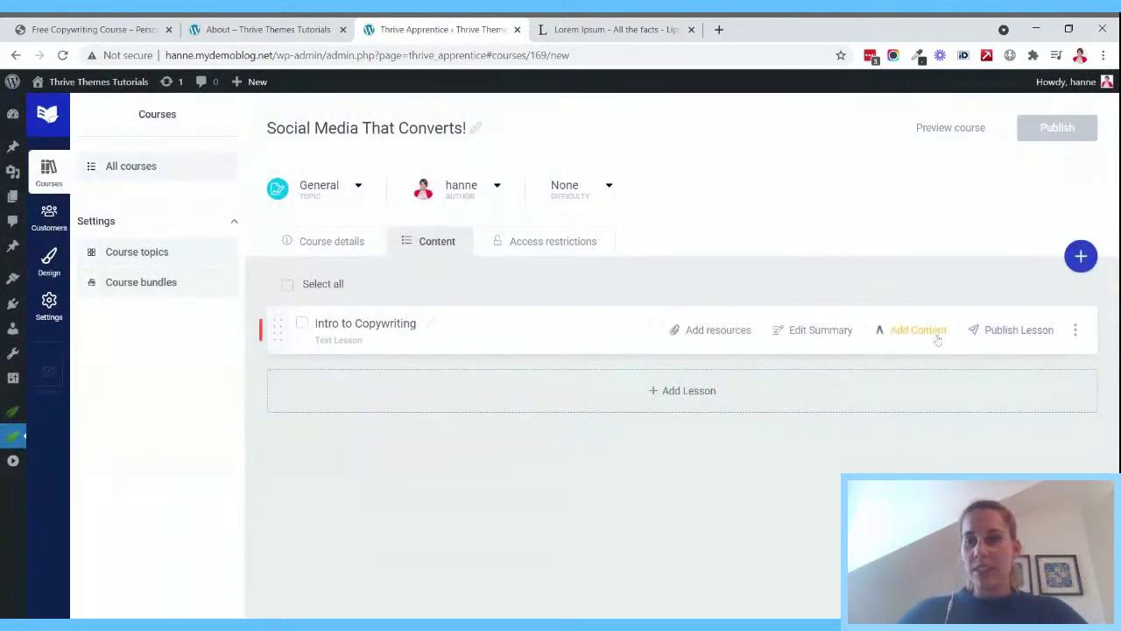
click(1016, 336)
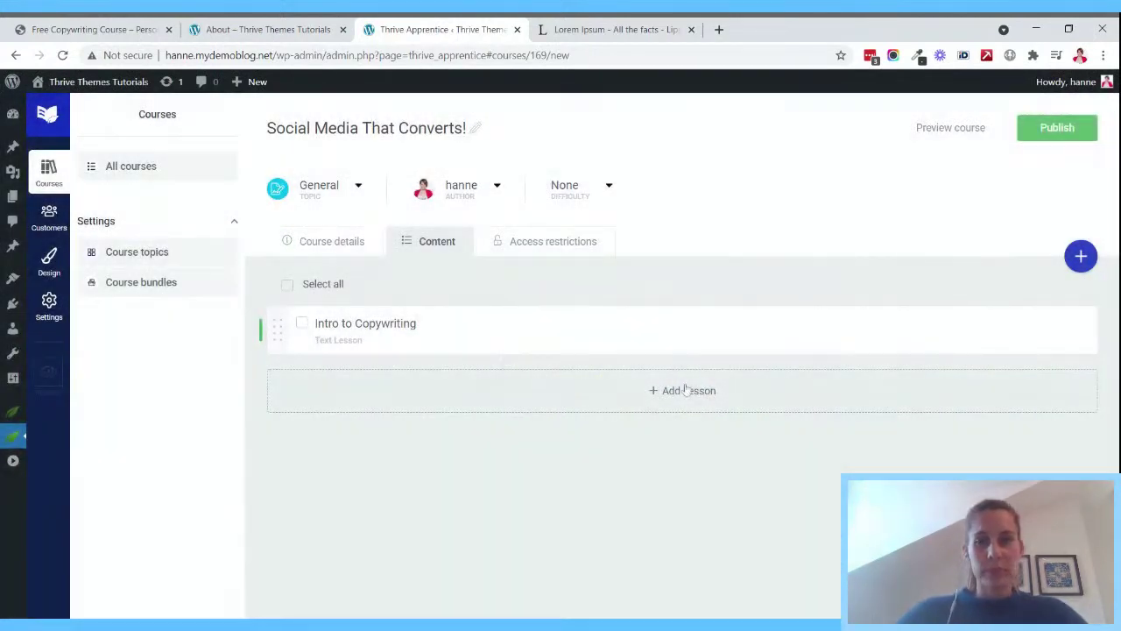
- Start a second text lesson titled "Write social media messages", with the first two sentences of the copied lorem ipsum paragraph as its description
click(671, 391)
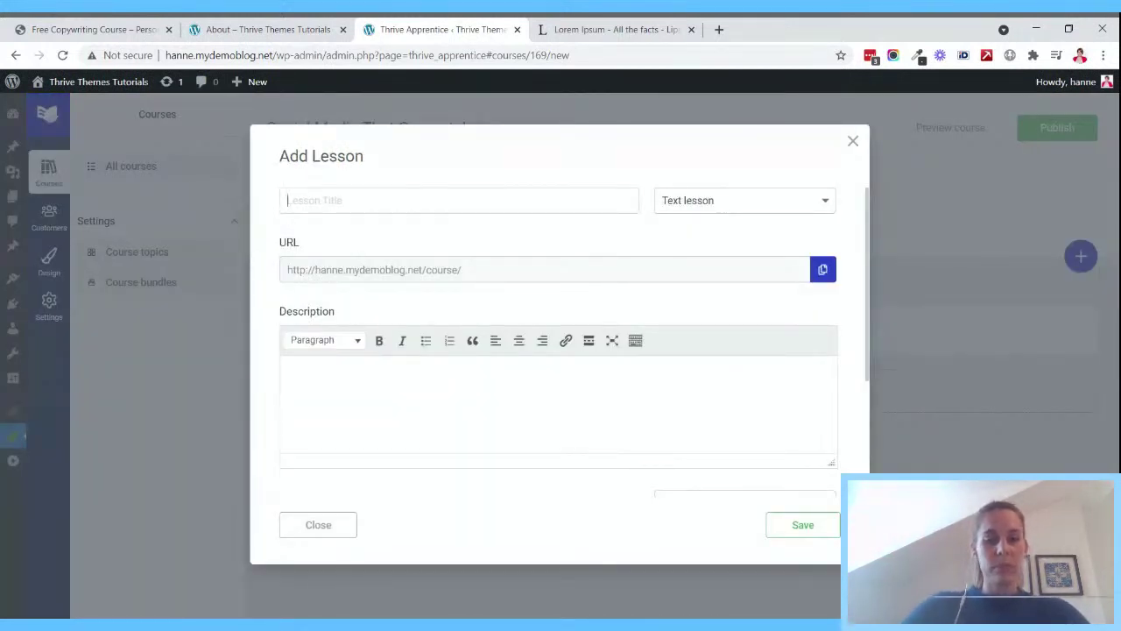
text(Write social )
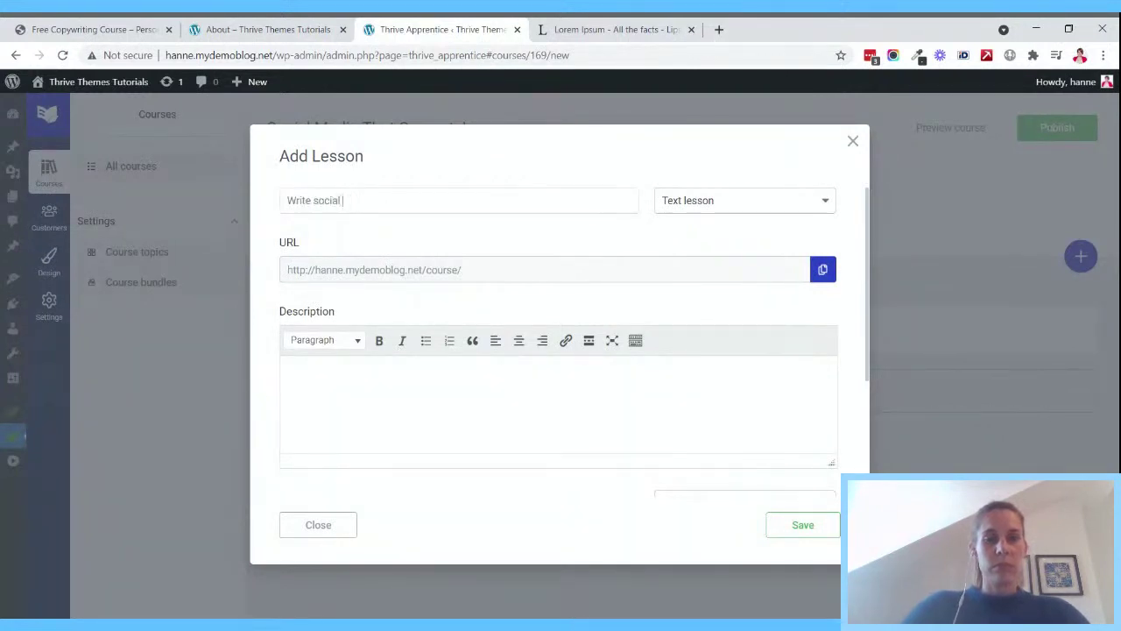
text(media messages)
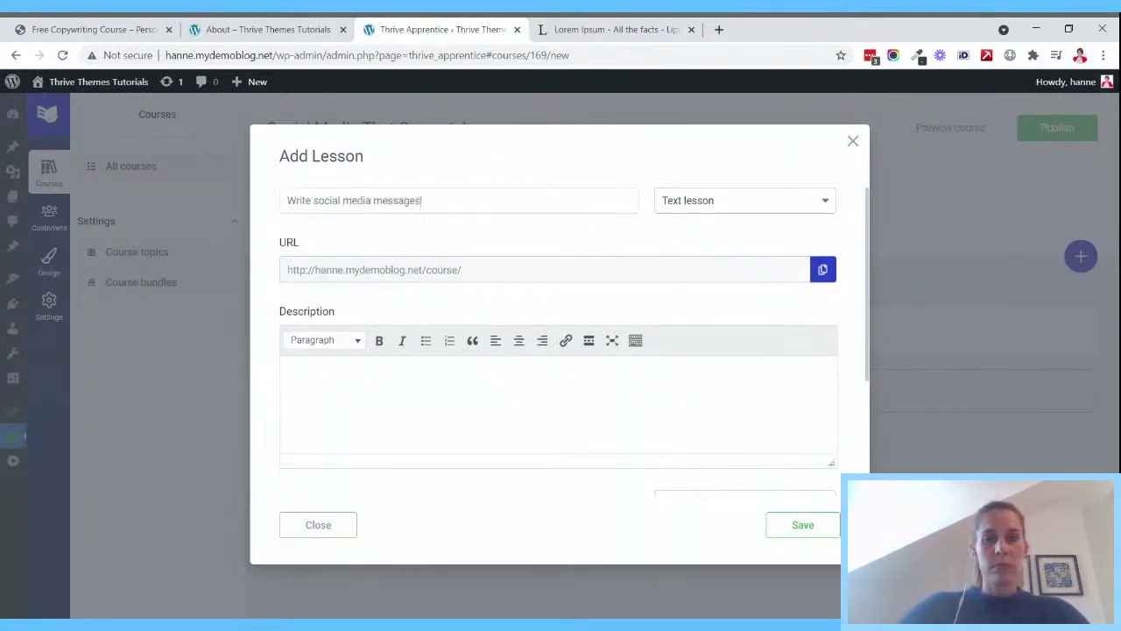
click(431, 399)
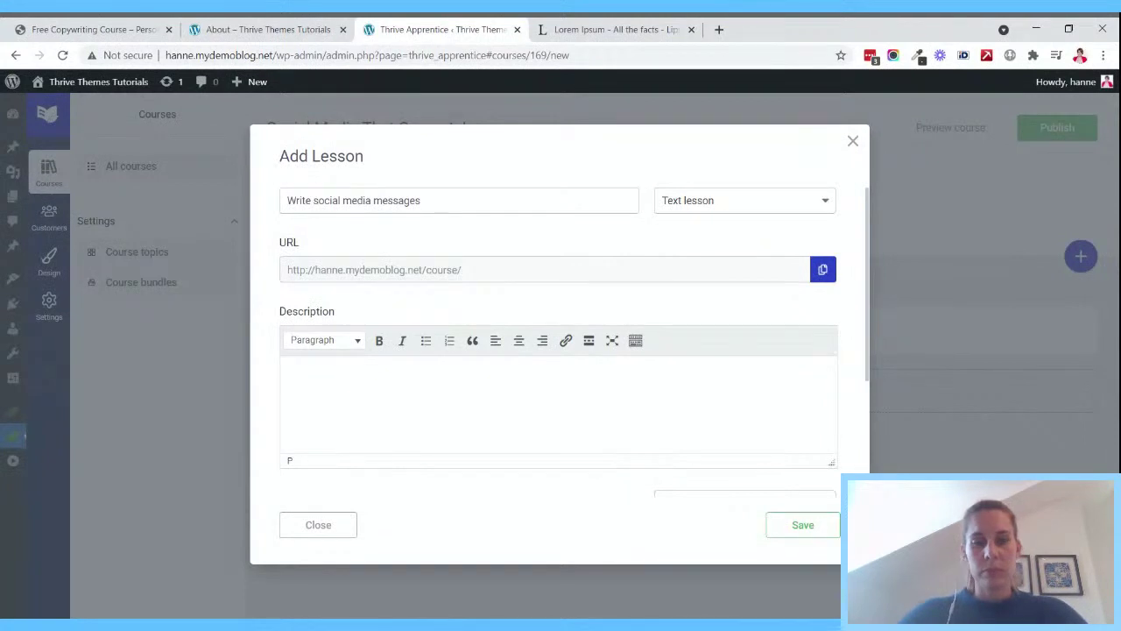
key(ctrl+v)
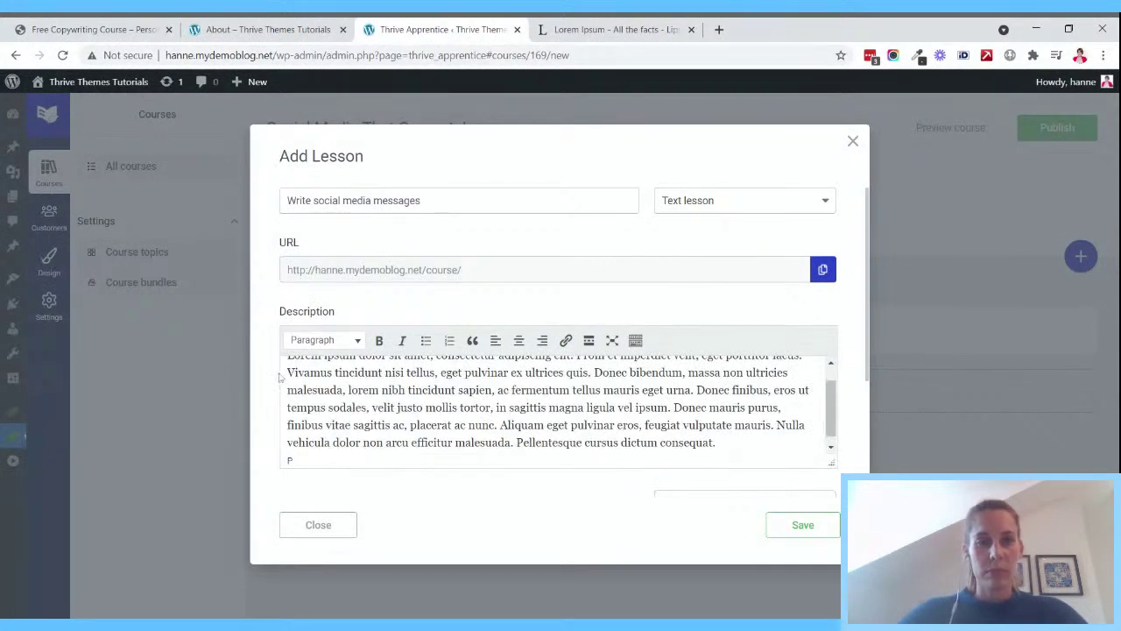
drag(281, 377, 719, 442)
key(BackSpace)
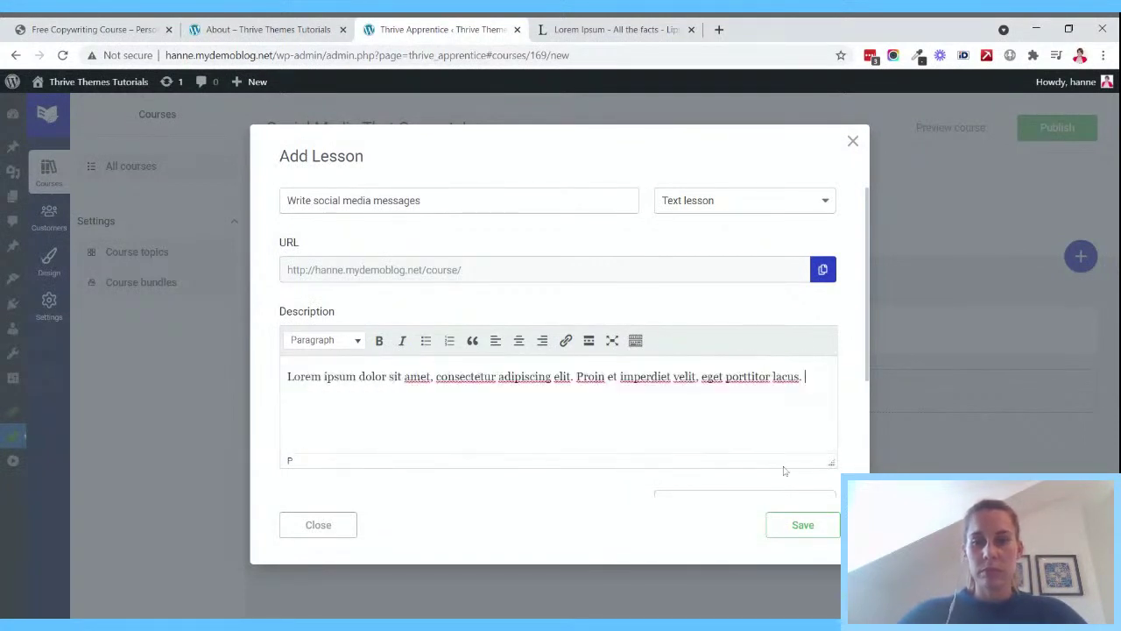
- Save the "Write social media messages" lesson and publish both the lesson and the course
click(806, 529)
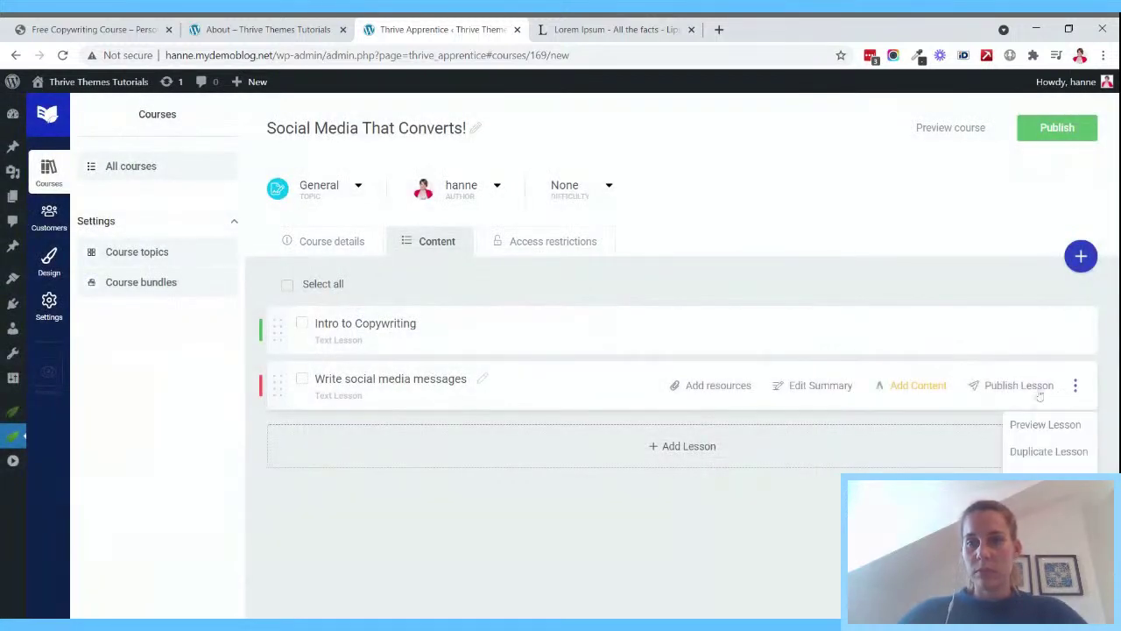
click(1040, 394)
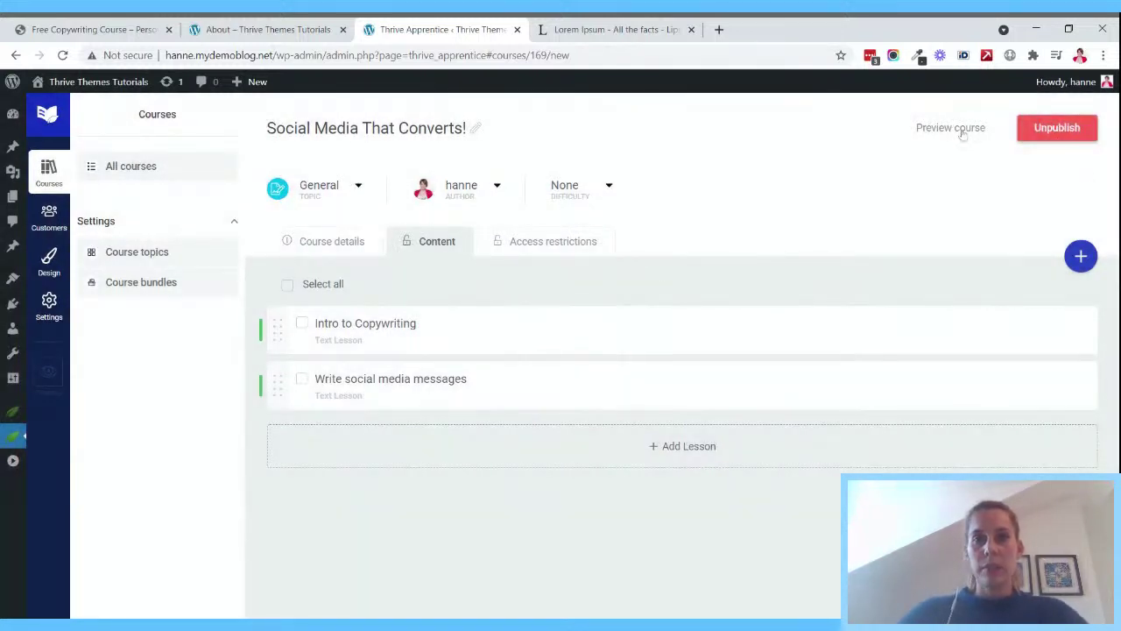
- Preview the published course and examine its cover, introduction and list of lessons
click(961, 131)
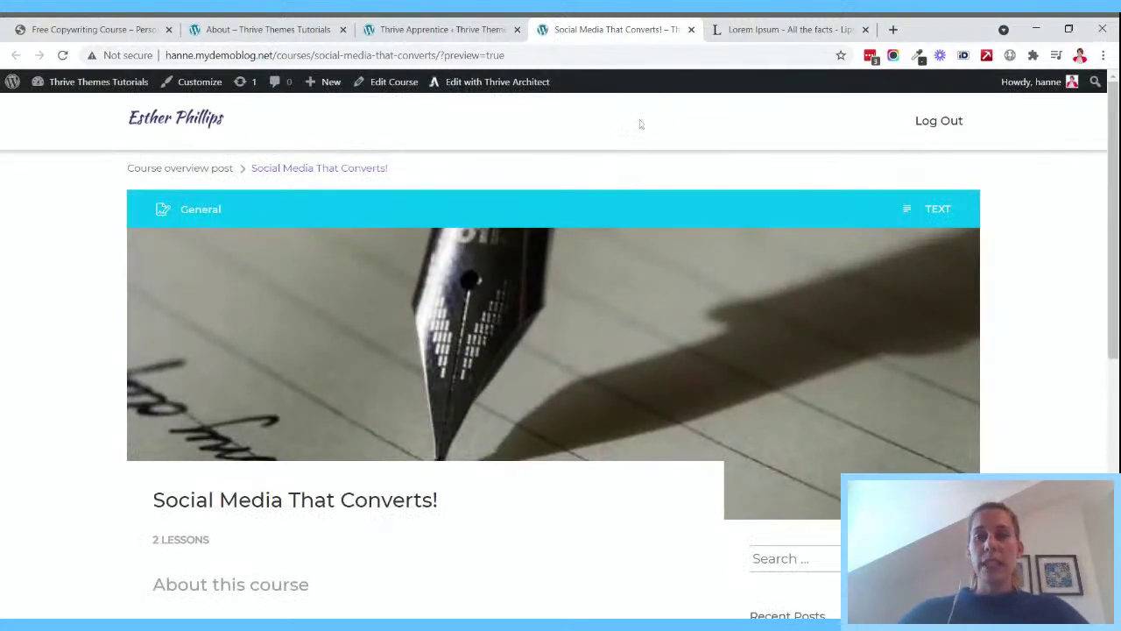
scroll(595, 235, down, 3)
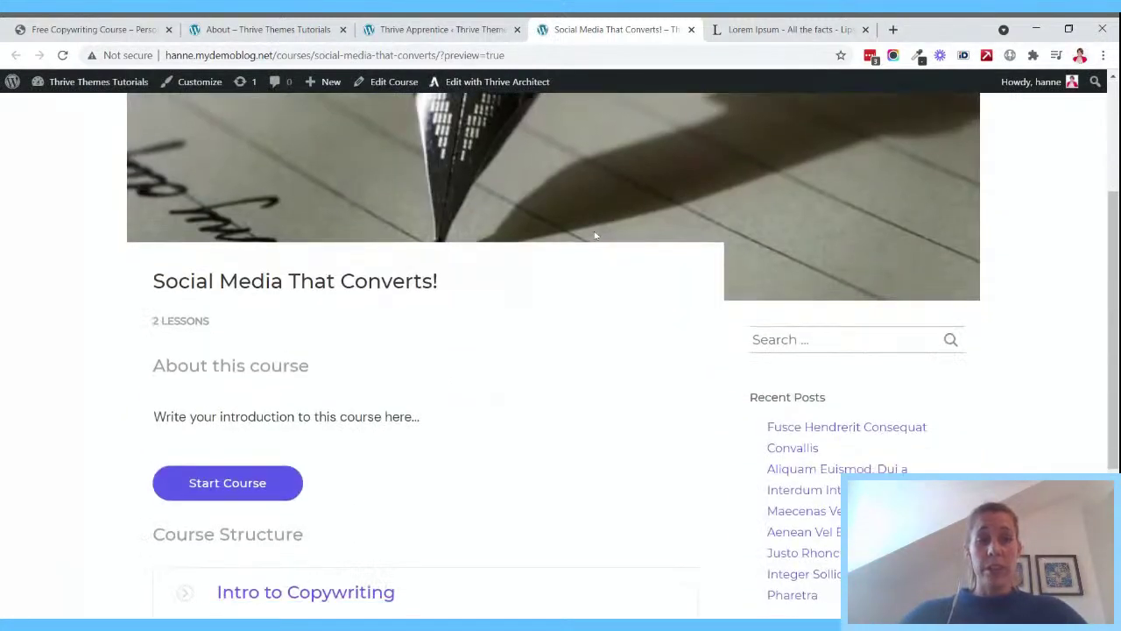
scroll(596, 235, up, 3)
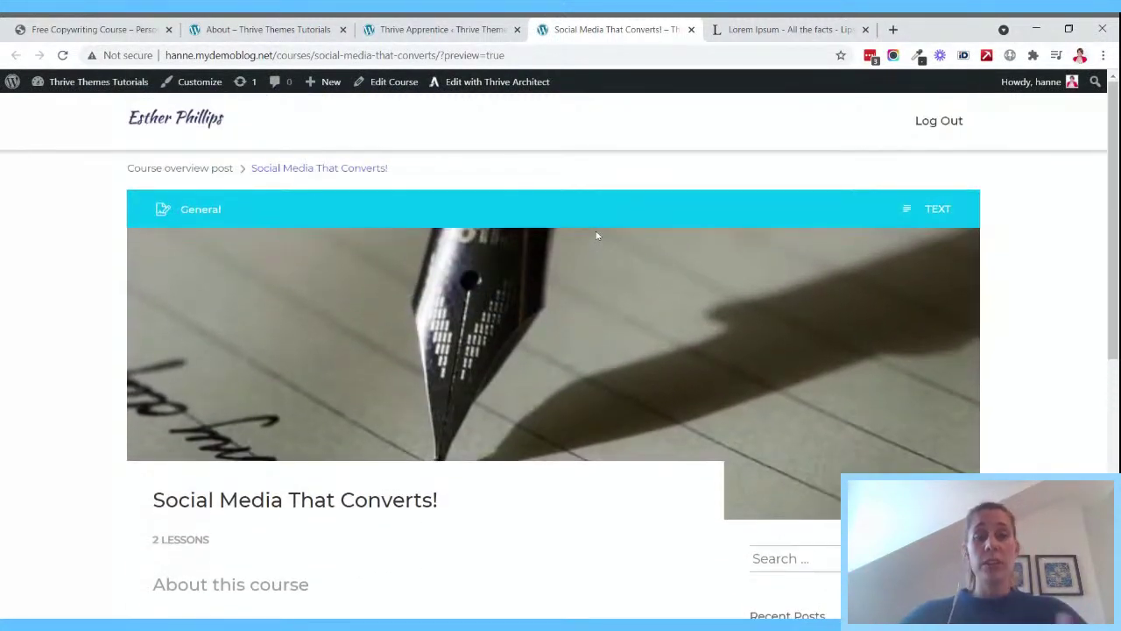
scroll(596, 235, down, 3)
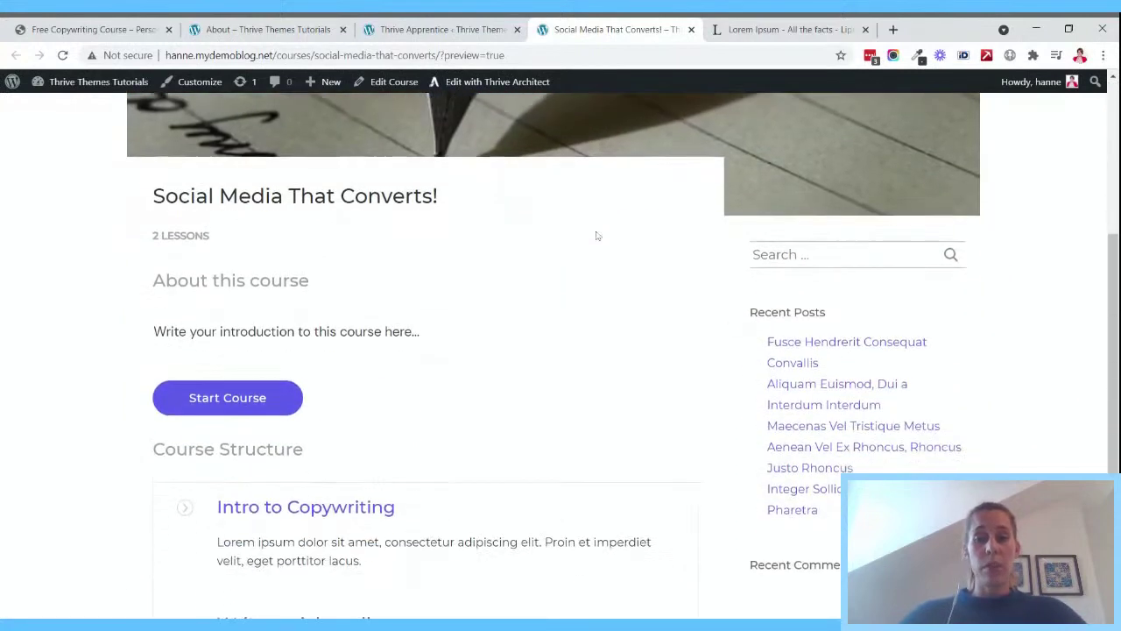
scroll(596, 236, down, 3)
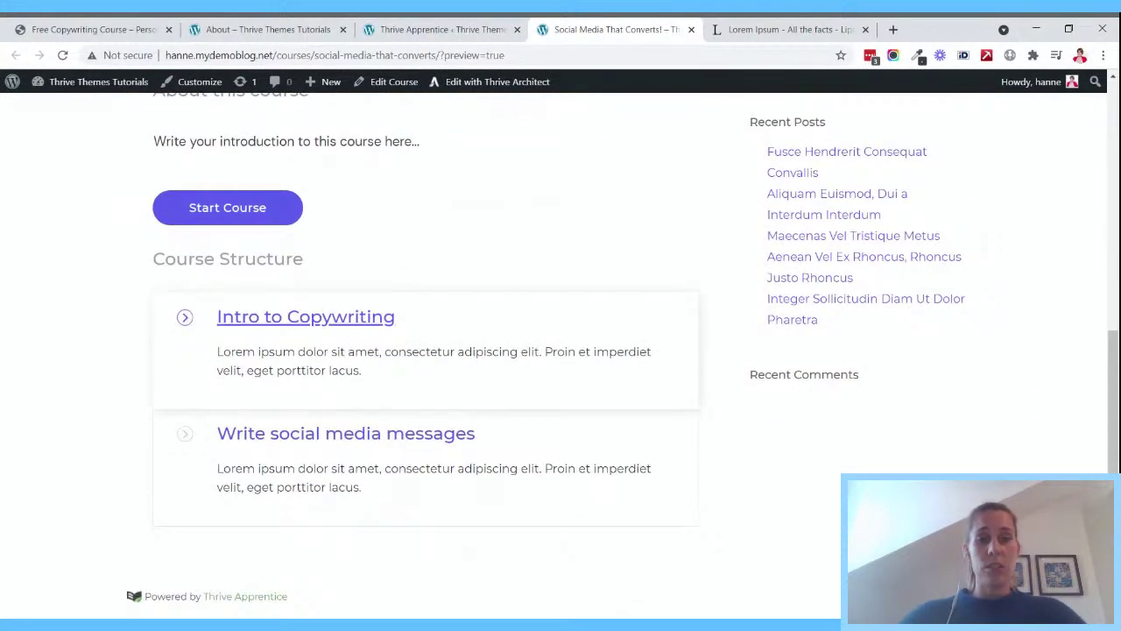
scroll(483, 368, up, 3)
scroll(343, 337, down, 3)
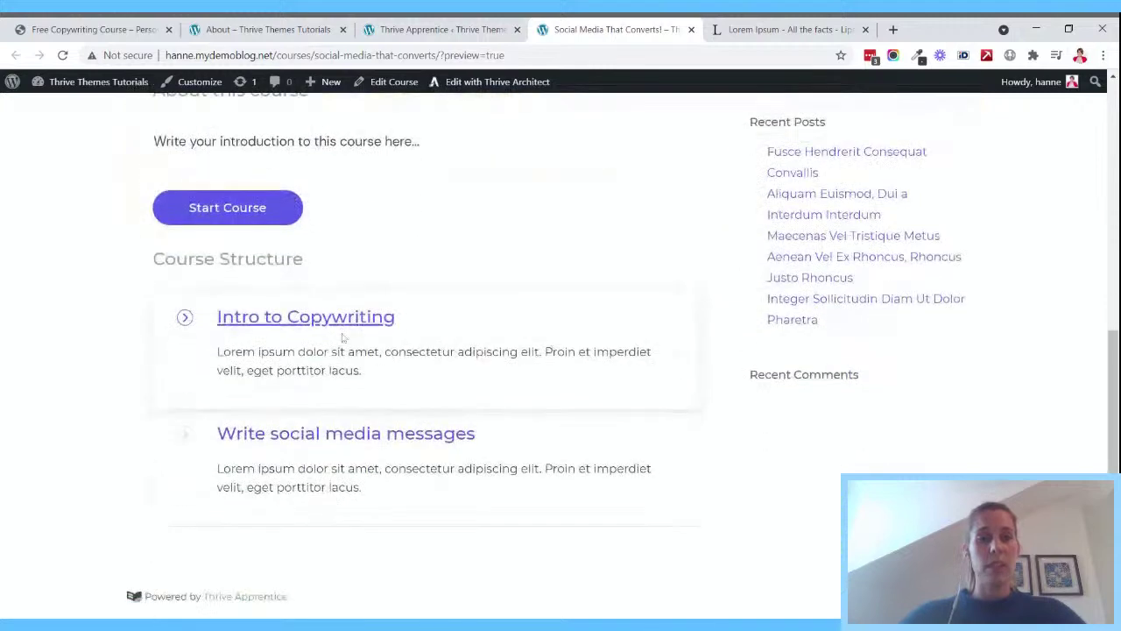
- View the Intro to Copywriting lesson page and return to the course page to check its structure again
click(342, 337)
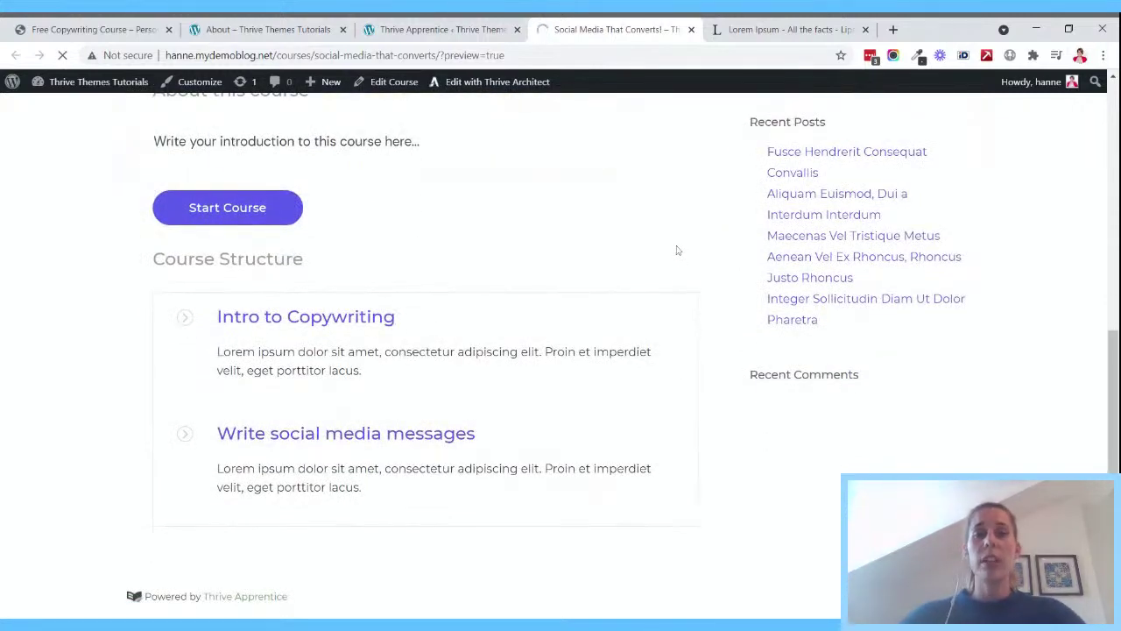
scroll(674, 251, down, 2)
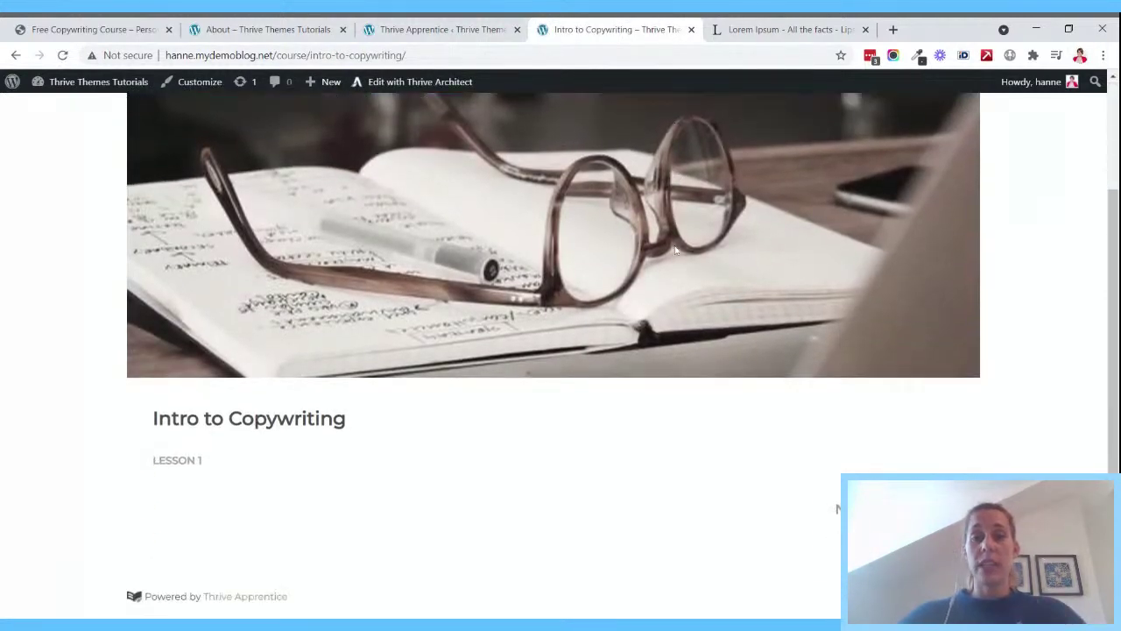
scroll(675, 250, up, 1)
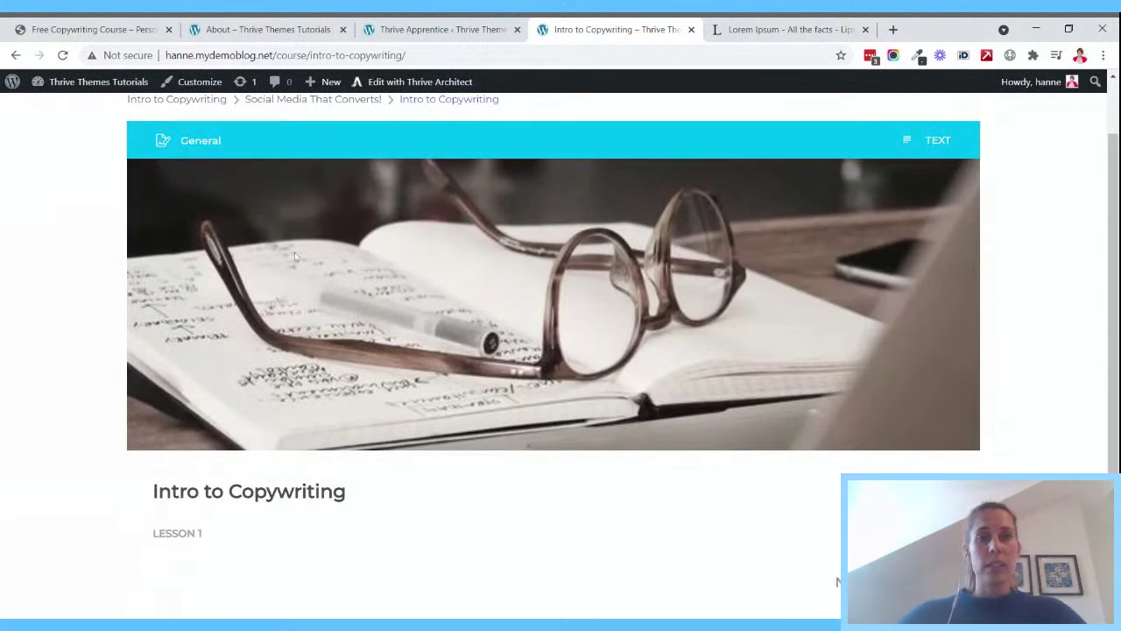
scroll(296, 255, up, 1)
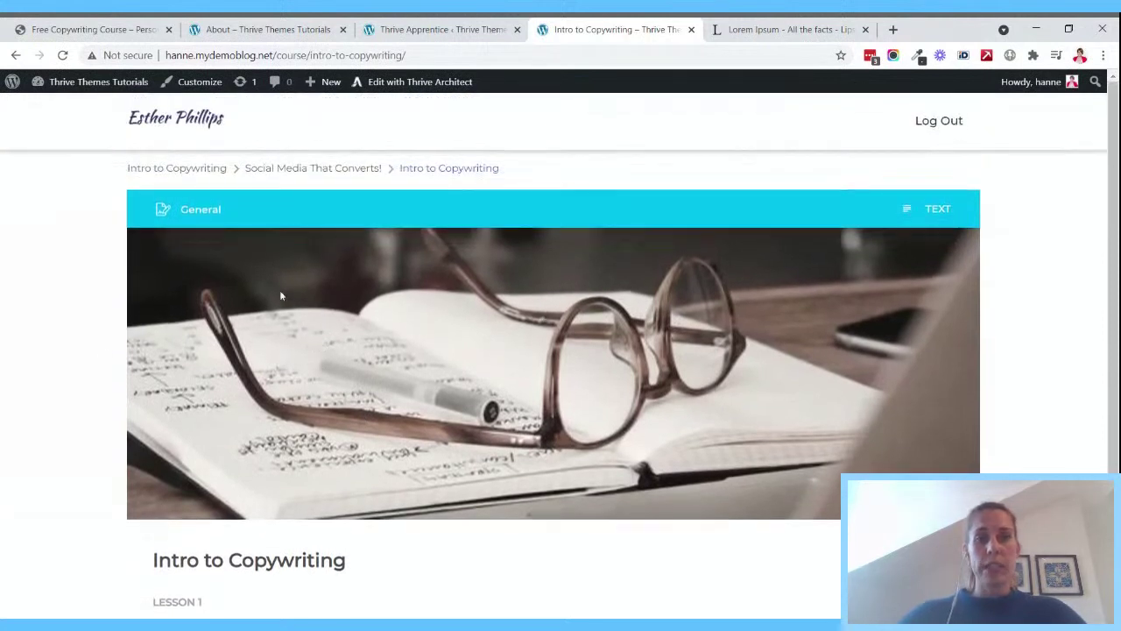
click(313, 172)
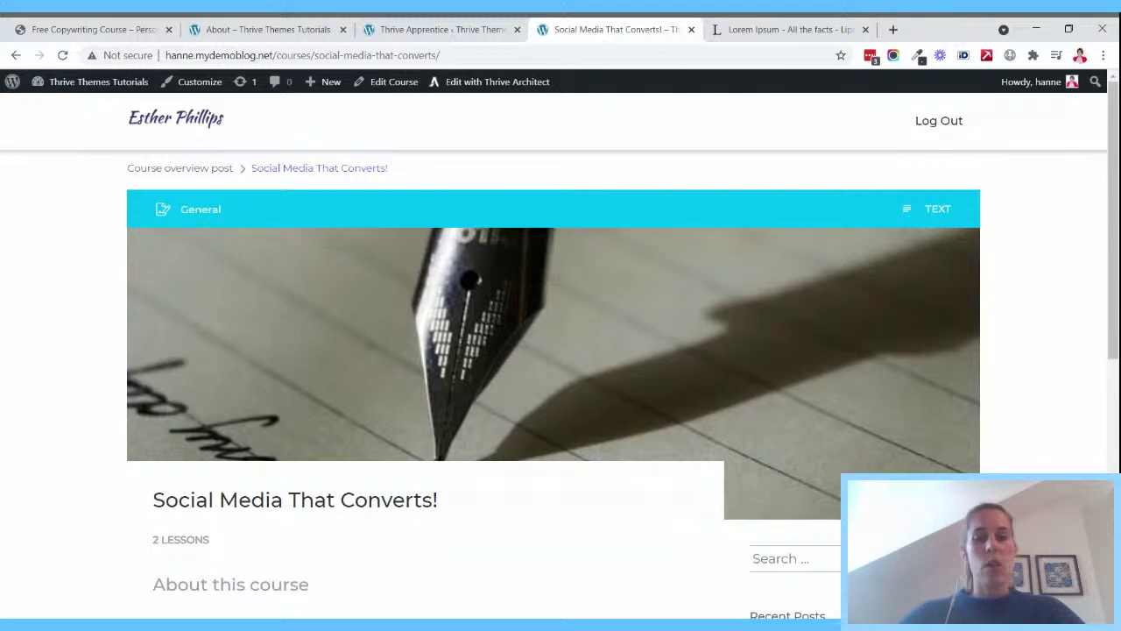
scroll(523, 341, down, 2)
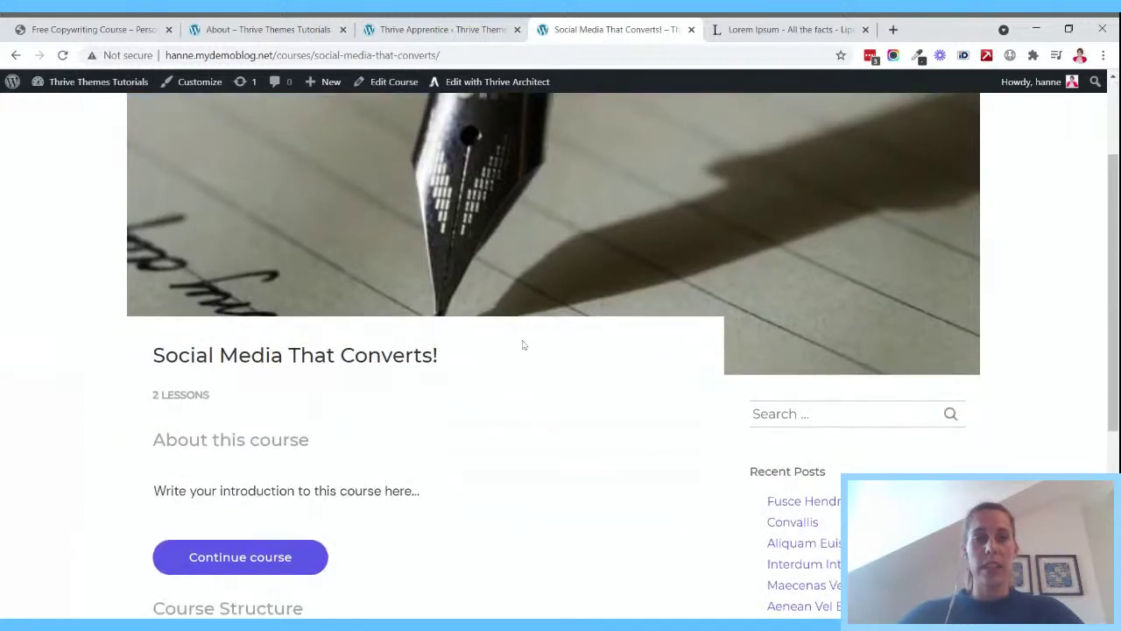
scroll(523, 345, down, 4)
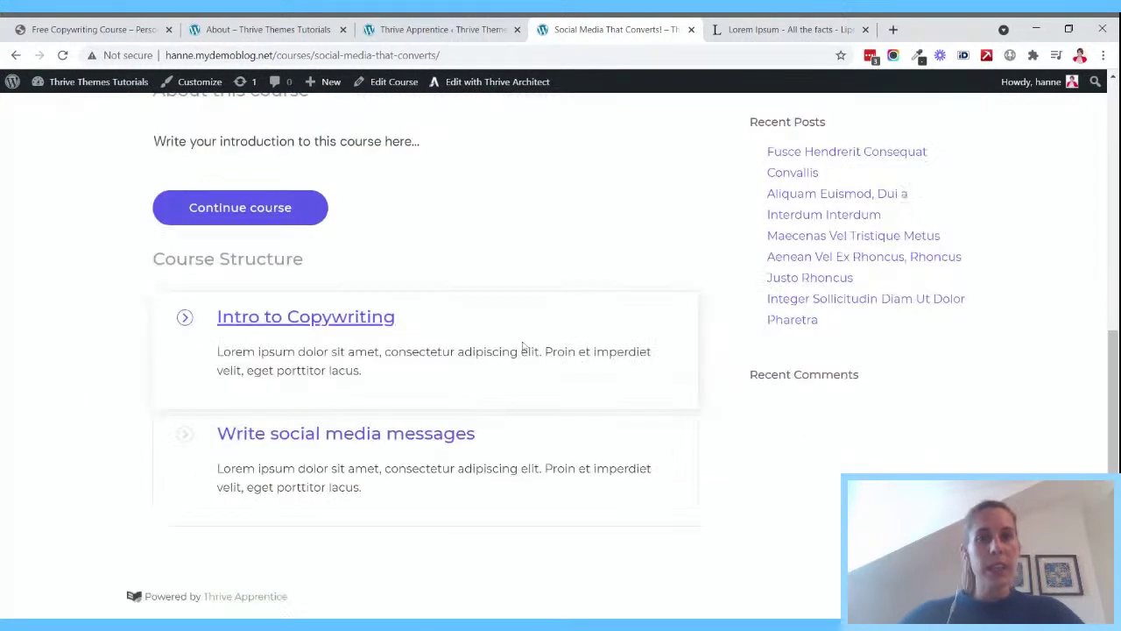
scroll(517, 316, up, 6)
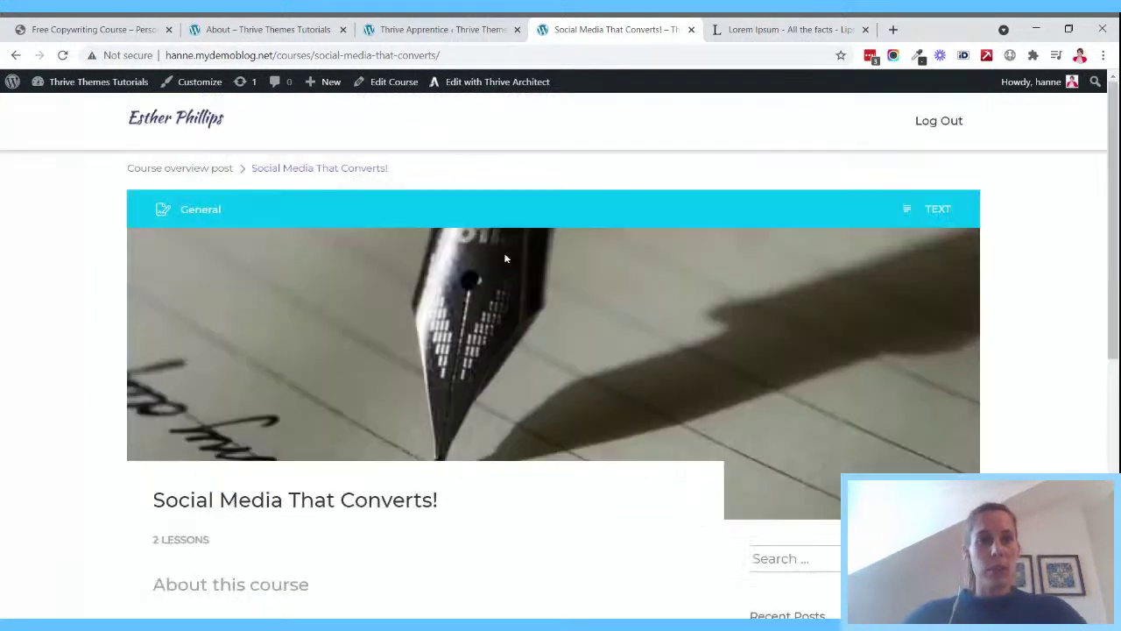
- Back in Thrive Apprentice, restrict access to the course and grant it to the WordPress role Subscriber
click(444, 30)
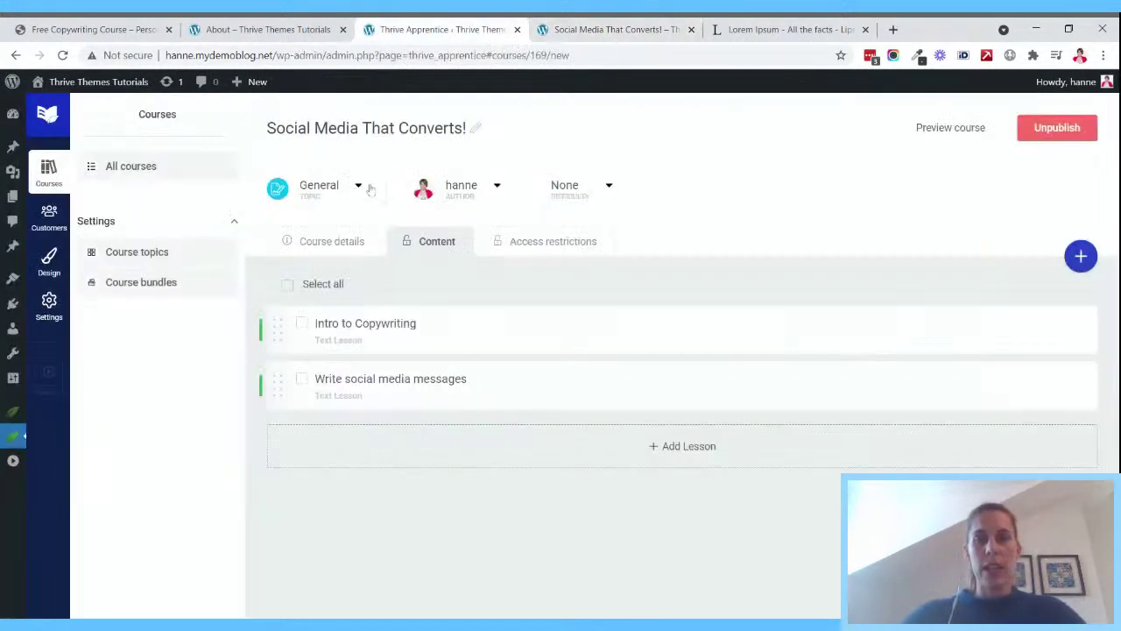
click(539, 239)
click(390, 172)
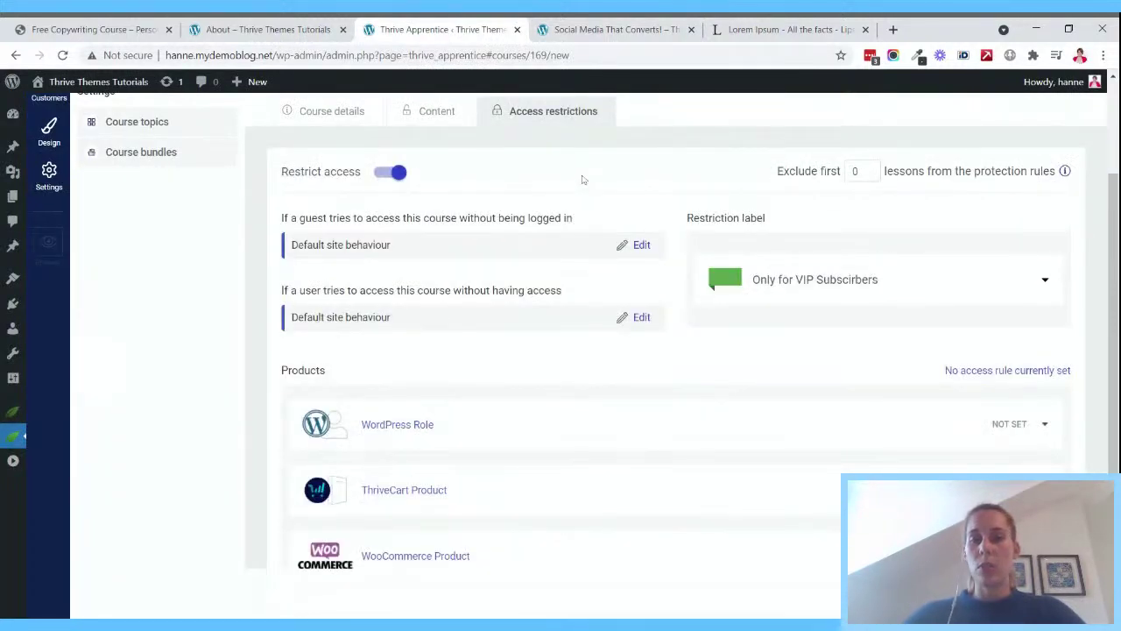
scroll(810, 291, down, 1)
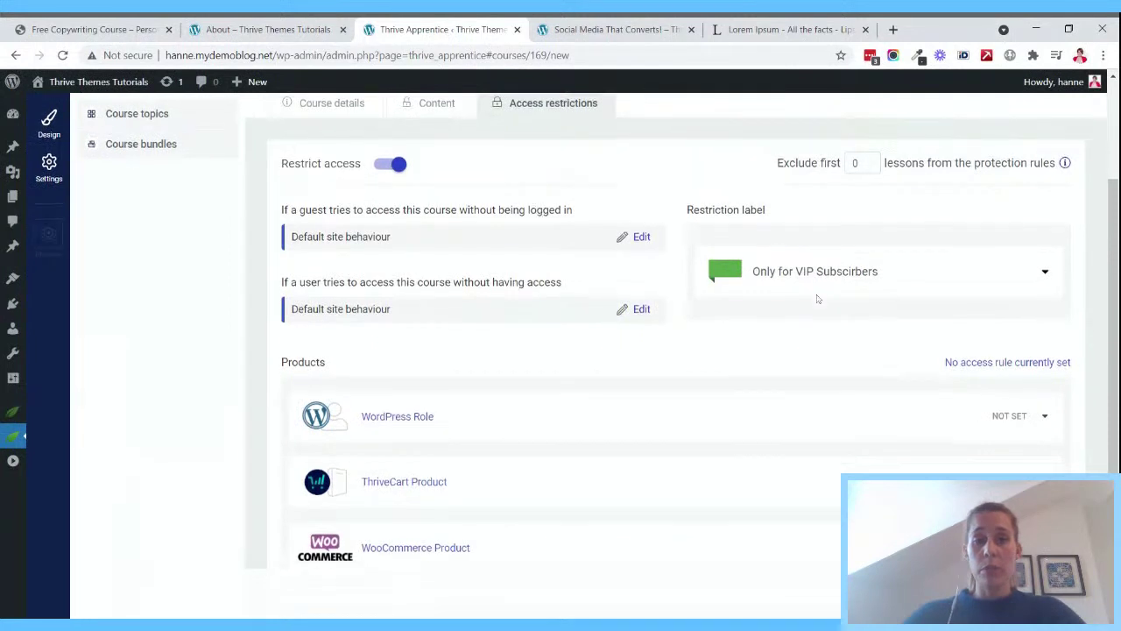
click(861, 372)
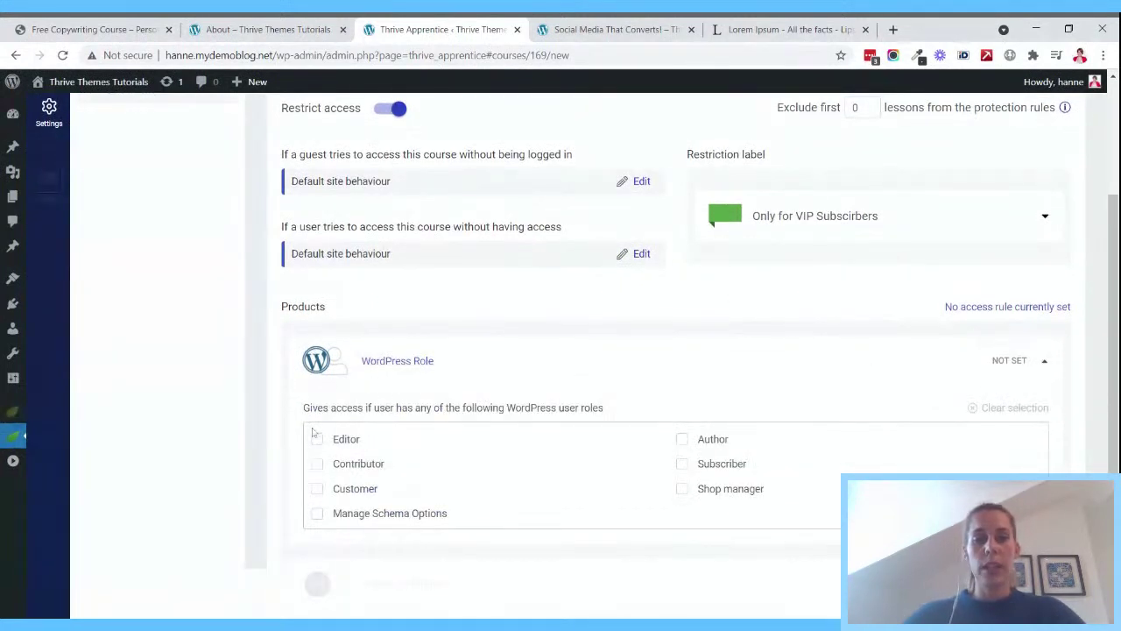
click(682, 463)
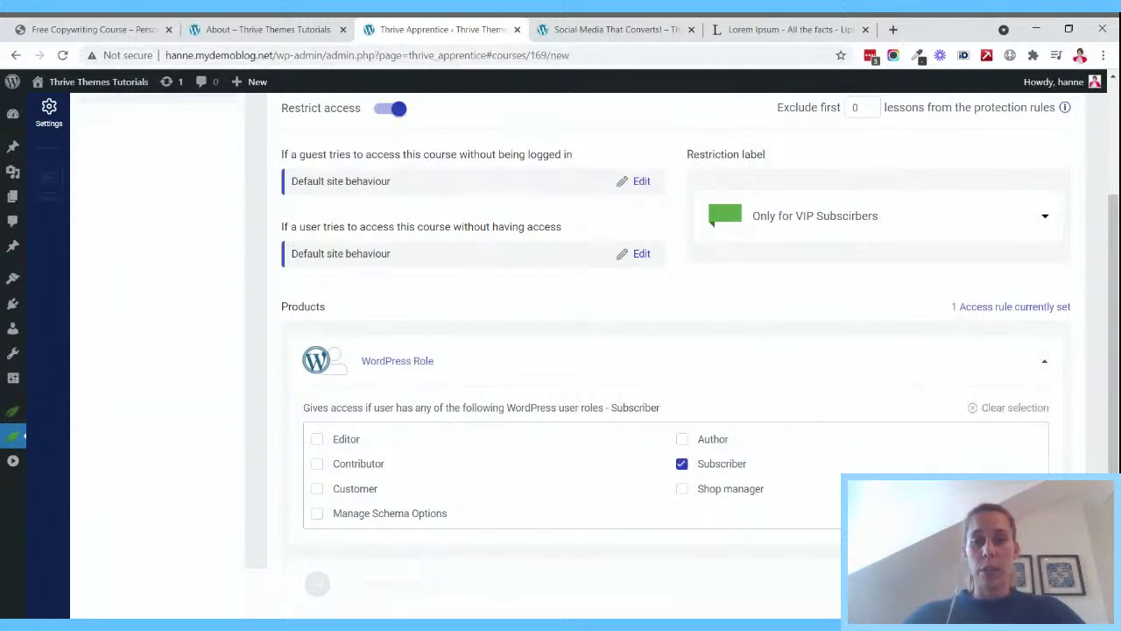
scroll(671, 395, down, 2)
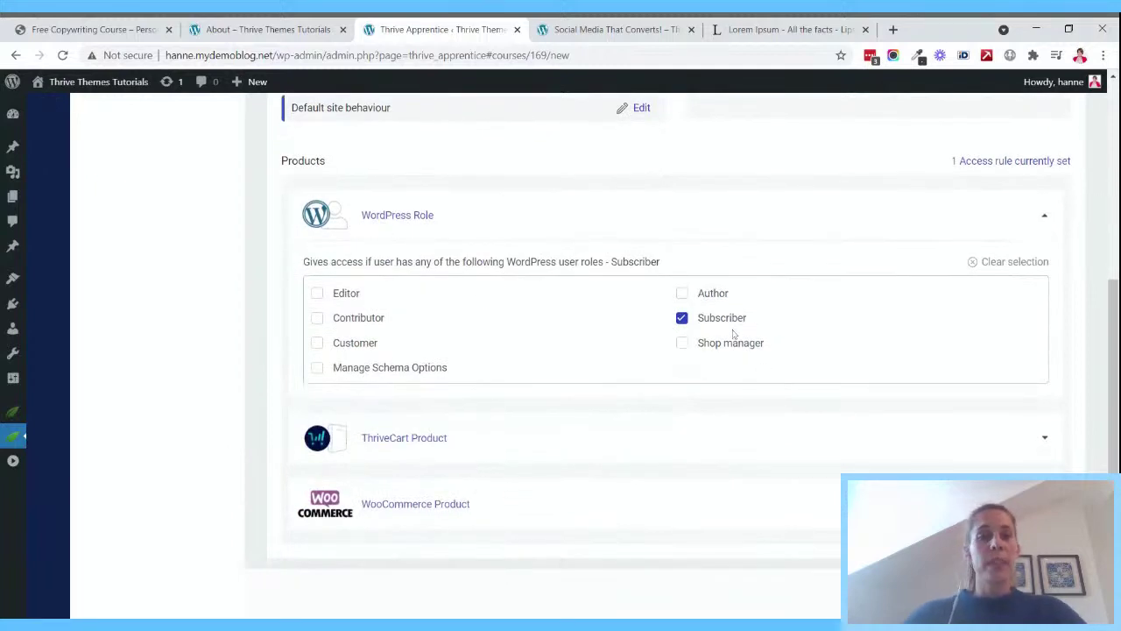
scroll(734, 334, up, 1)
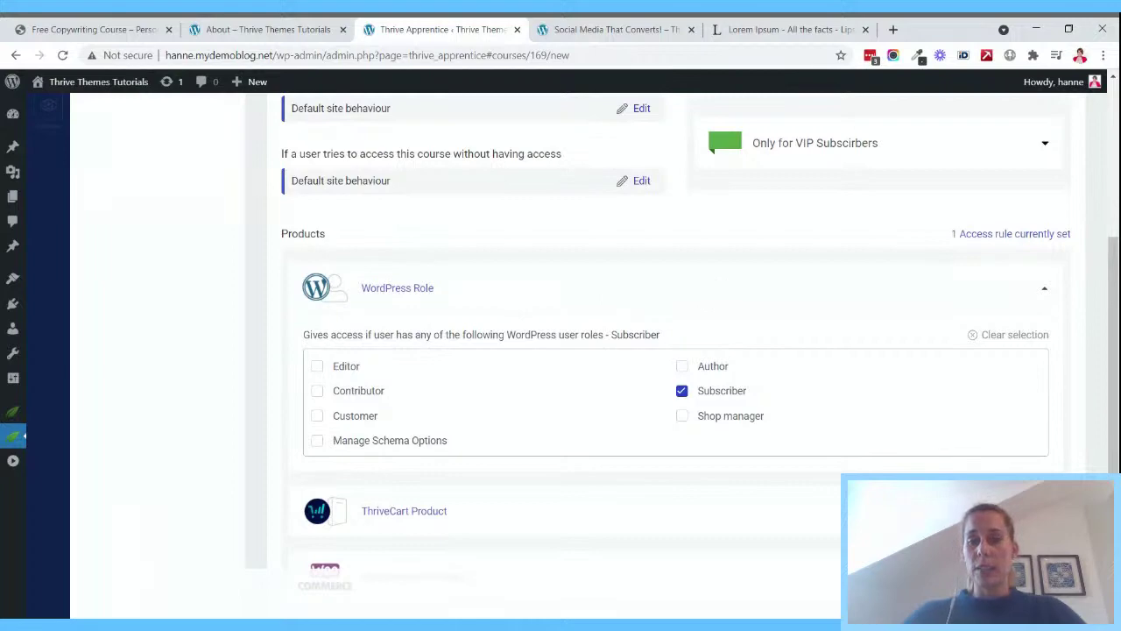
scroll(564, 296, down, 1)
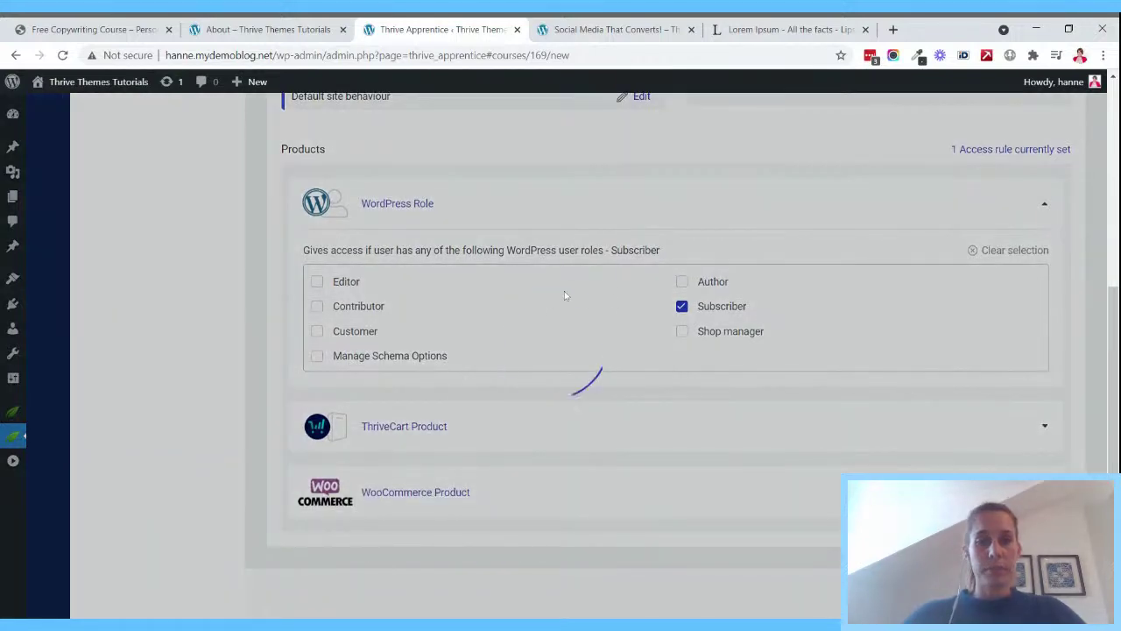
scroll(567, 296, up, 4)
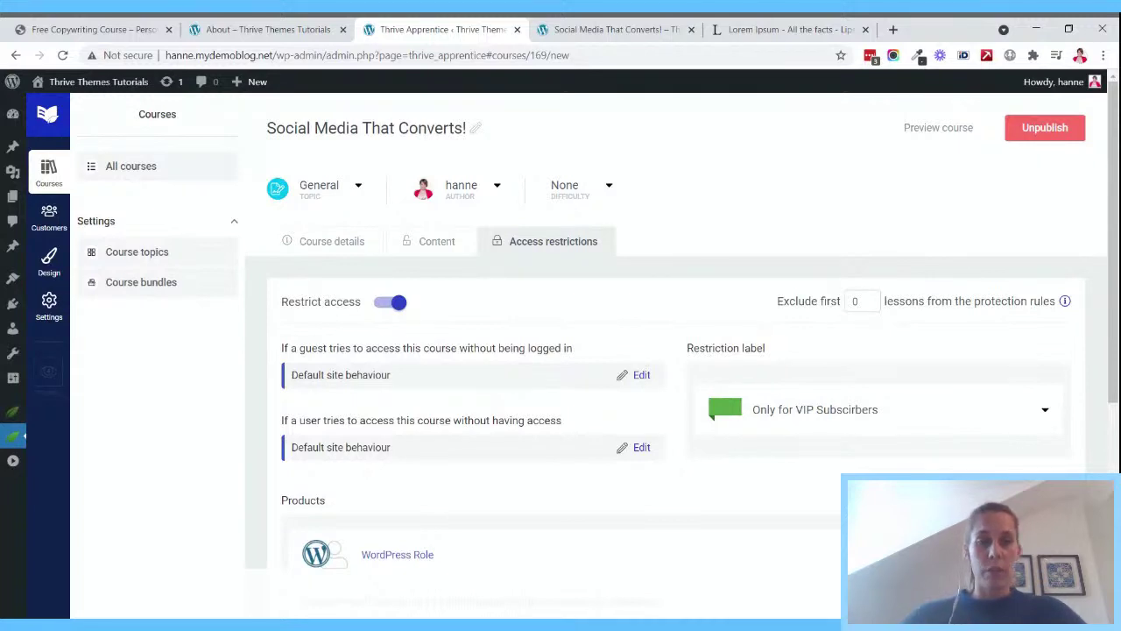
- Redirect guests who are not logged in to the custom page Free Copywriting Course and save the restriction
scroll(472, 304, down, 1)
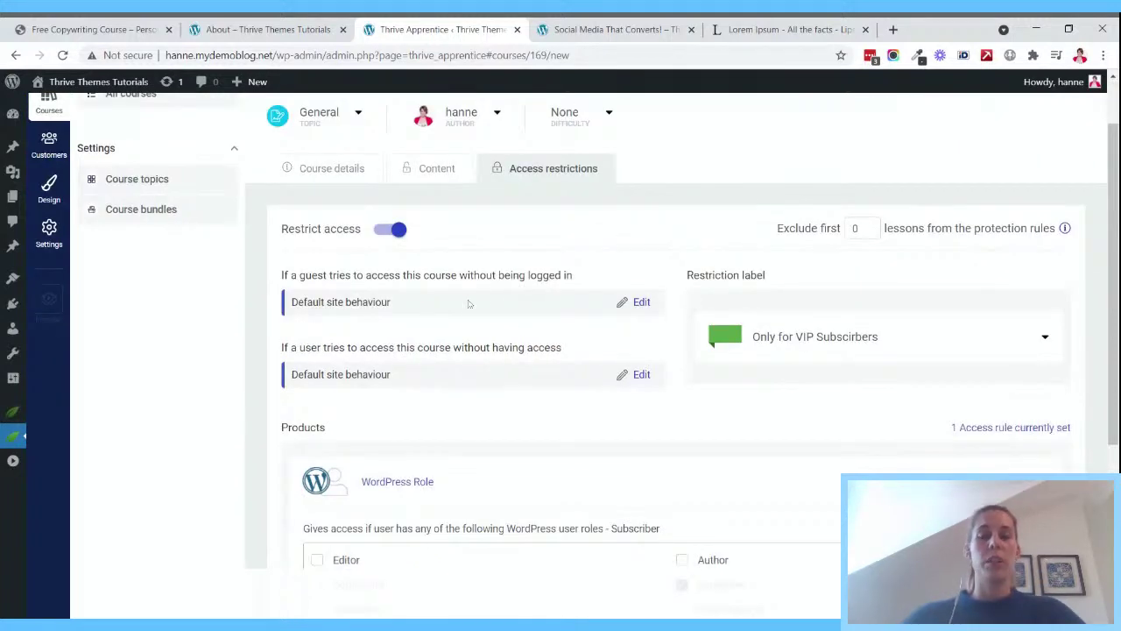
scroll(488, 261, down, 1)
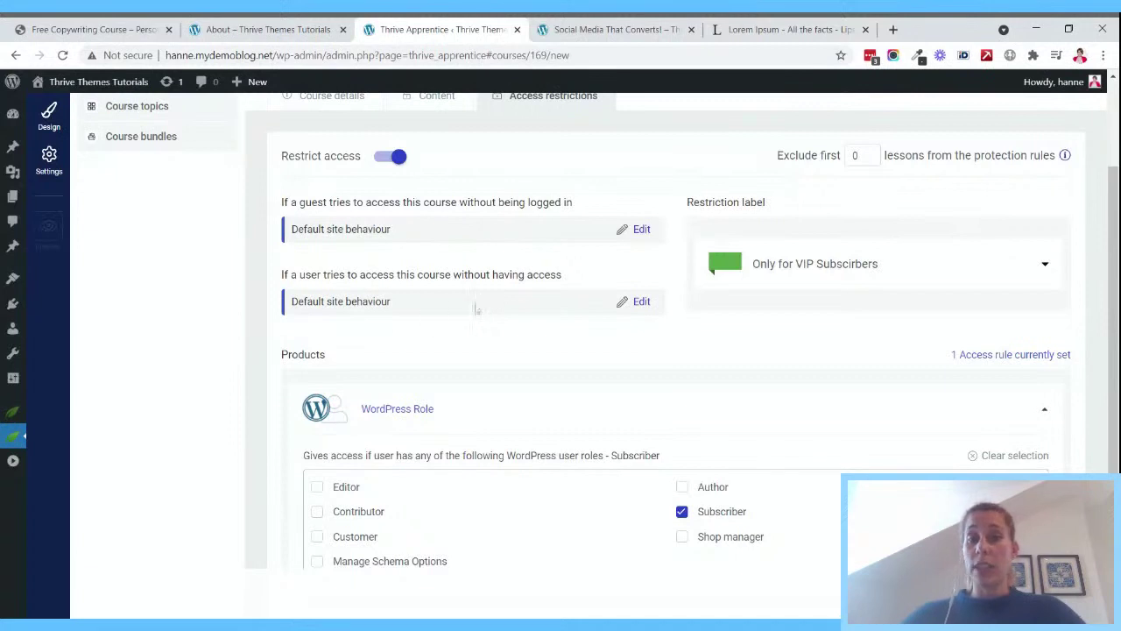
scroll(511, 316, up, 2)
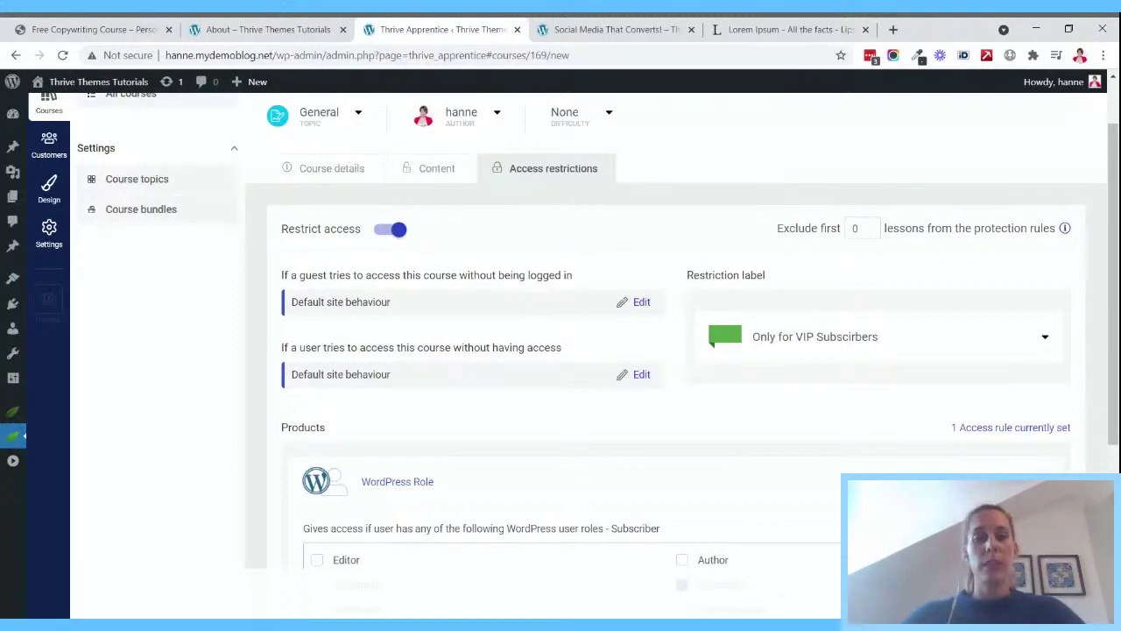
click(642, 303)
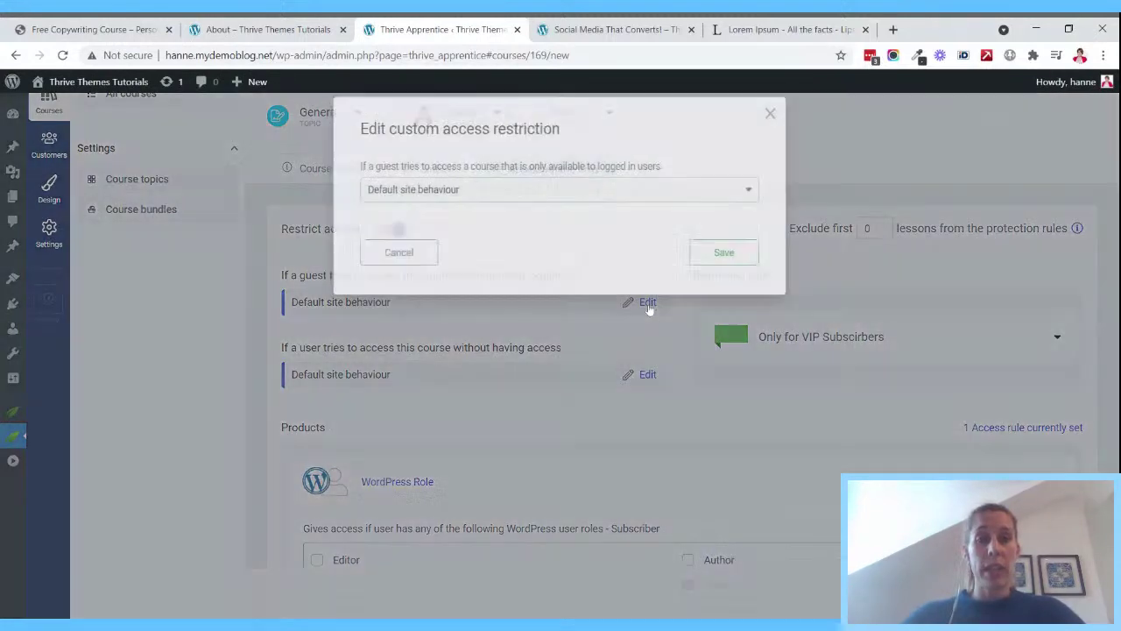
click(505, 195)
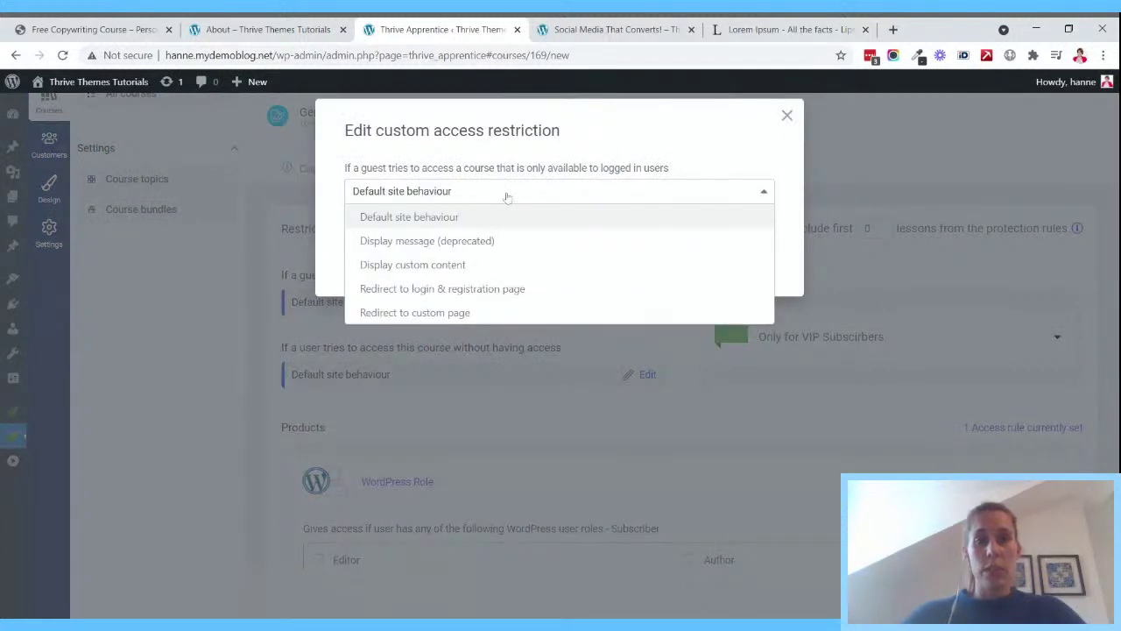
click(448, 311)
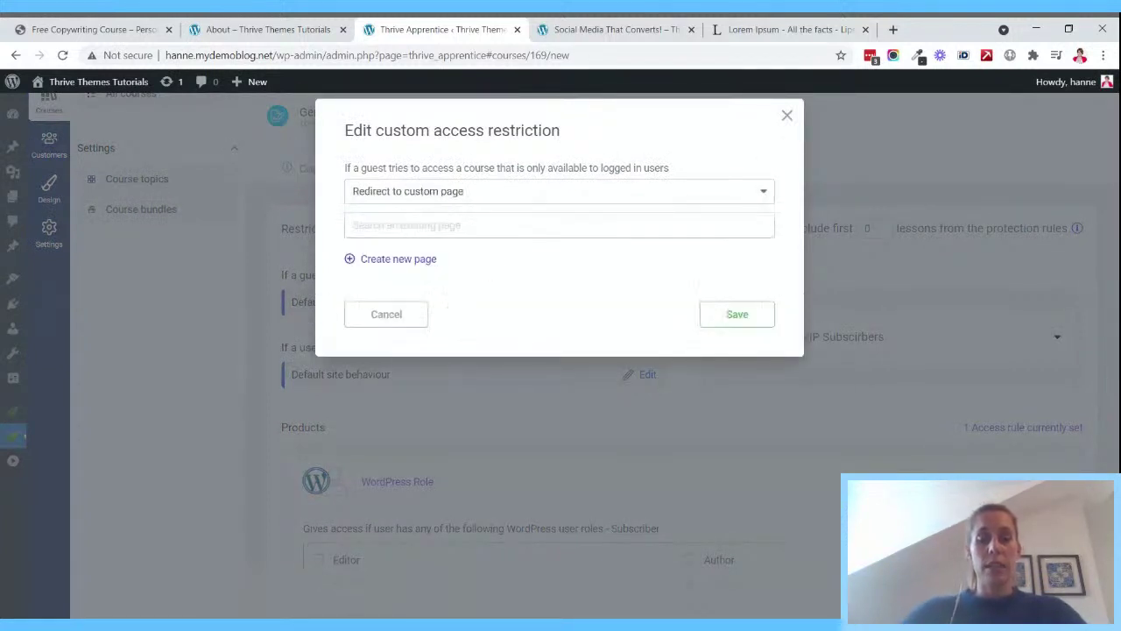
text(free)
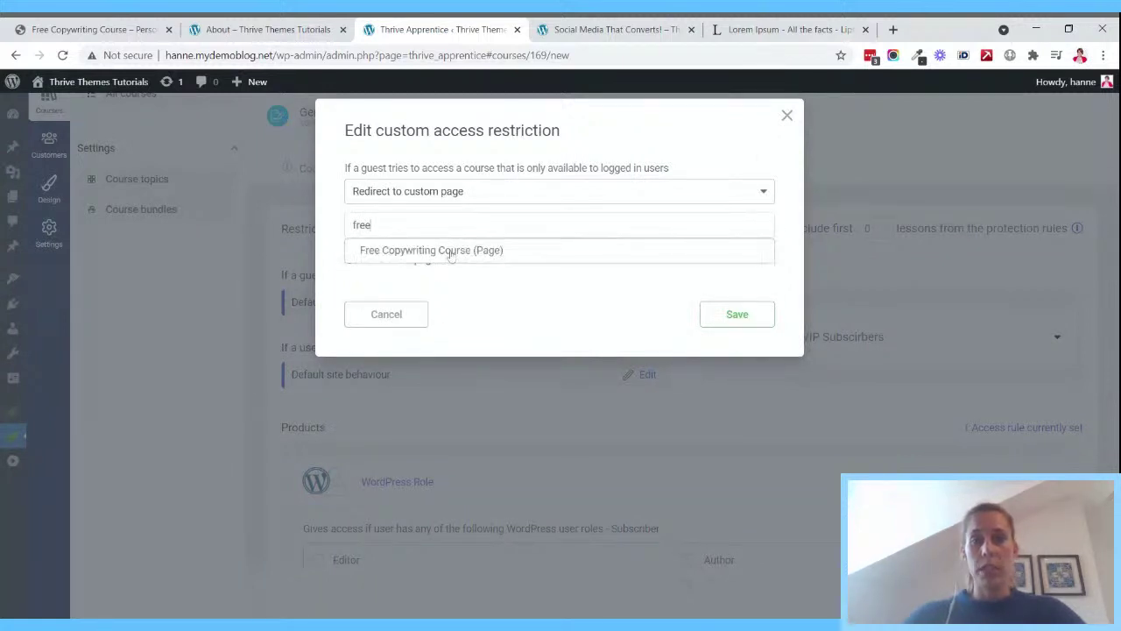
click(408, 251)
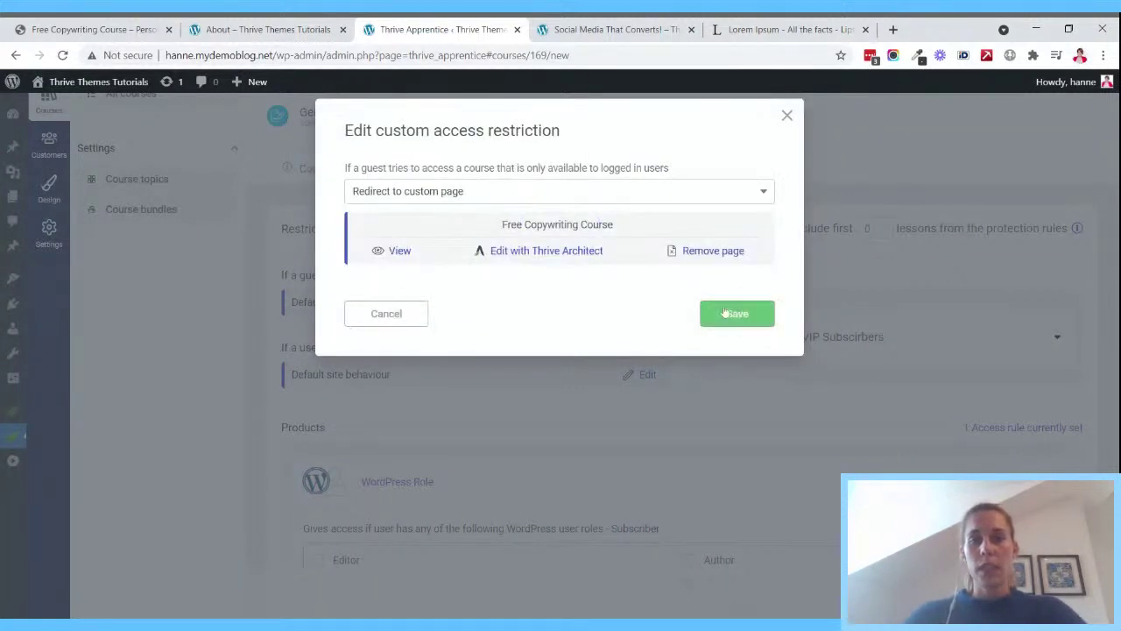
click(736, 314)
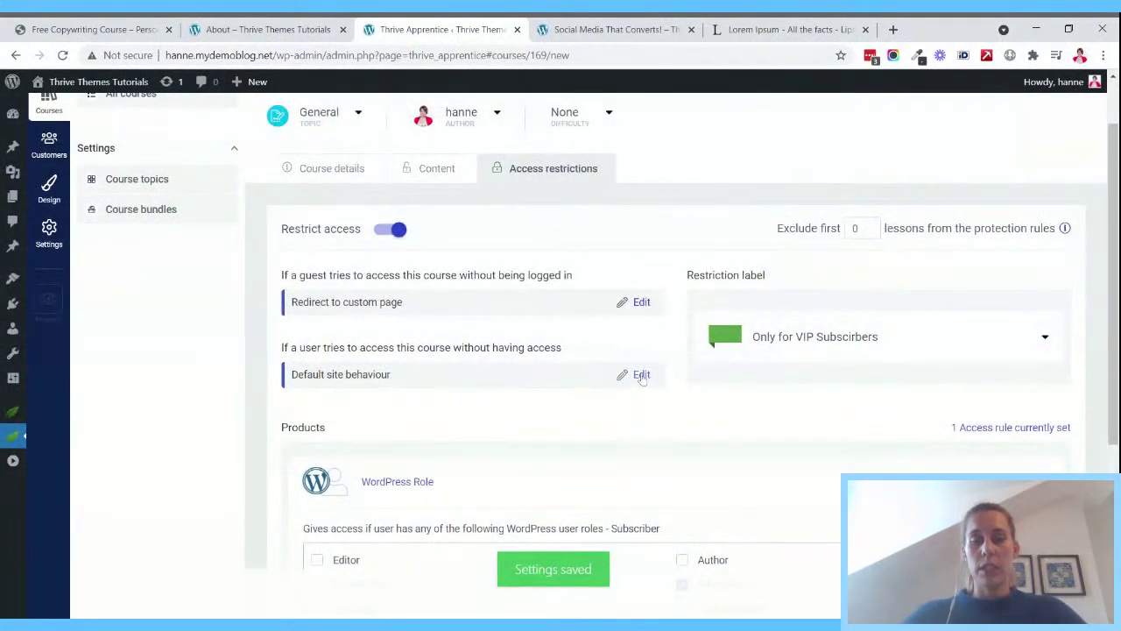
- Redirect users who lack access to the course to the custom page Free Copywriting Course and save the restriction
click(642, 375)
click(507, 198)
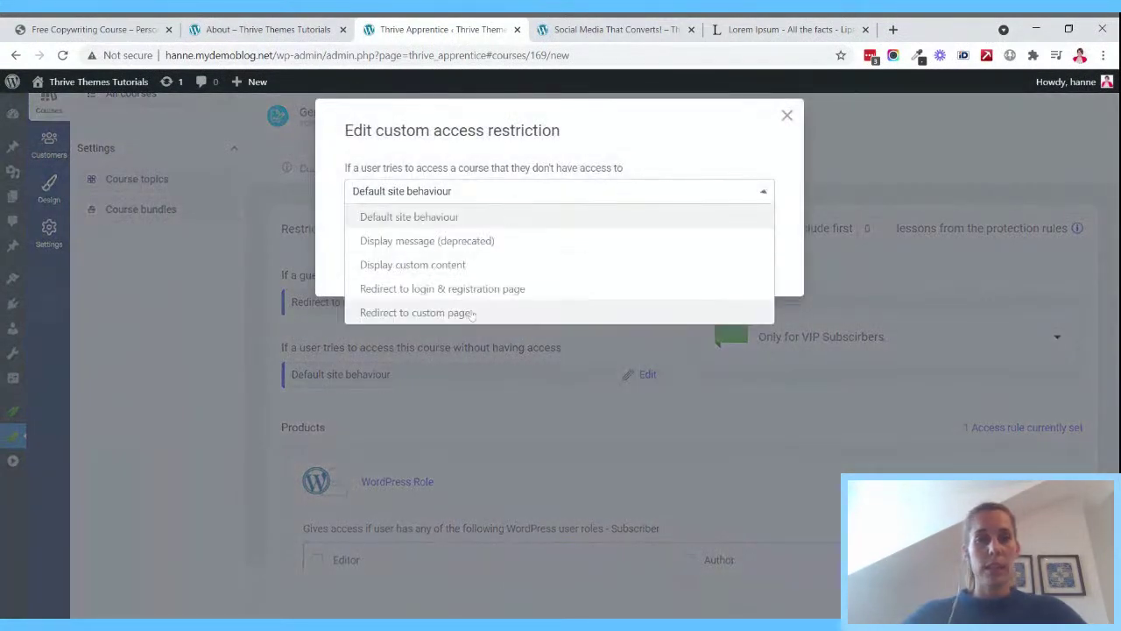
click(466, 308)
text(free)
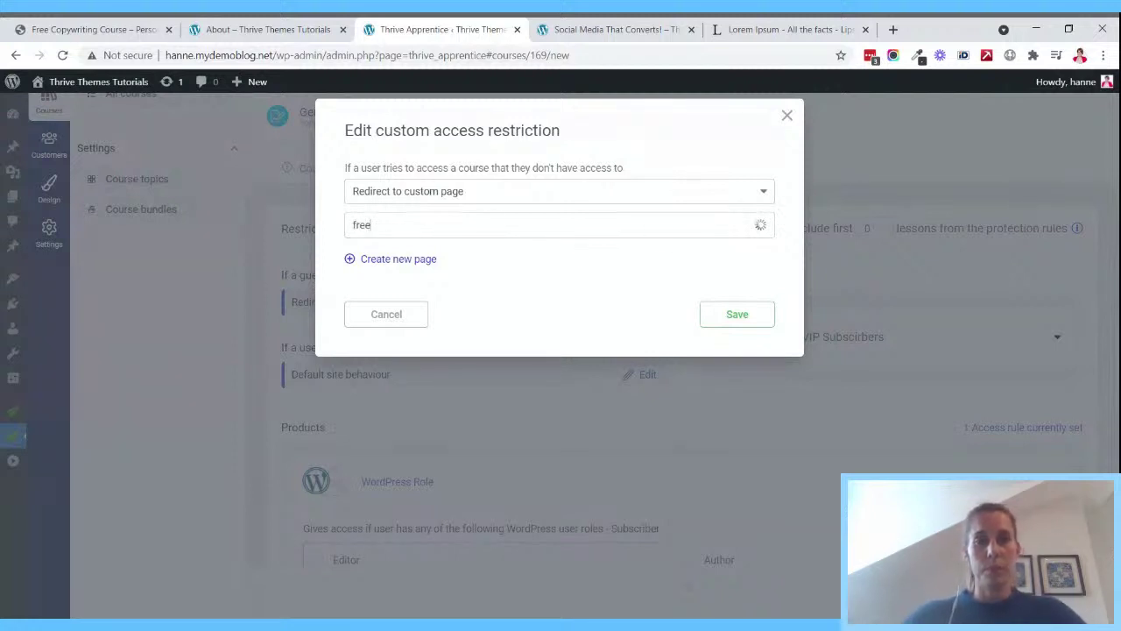
click(525, 251)
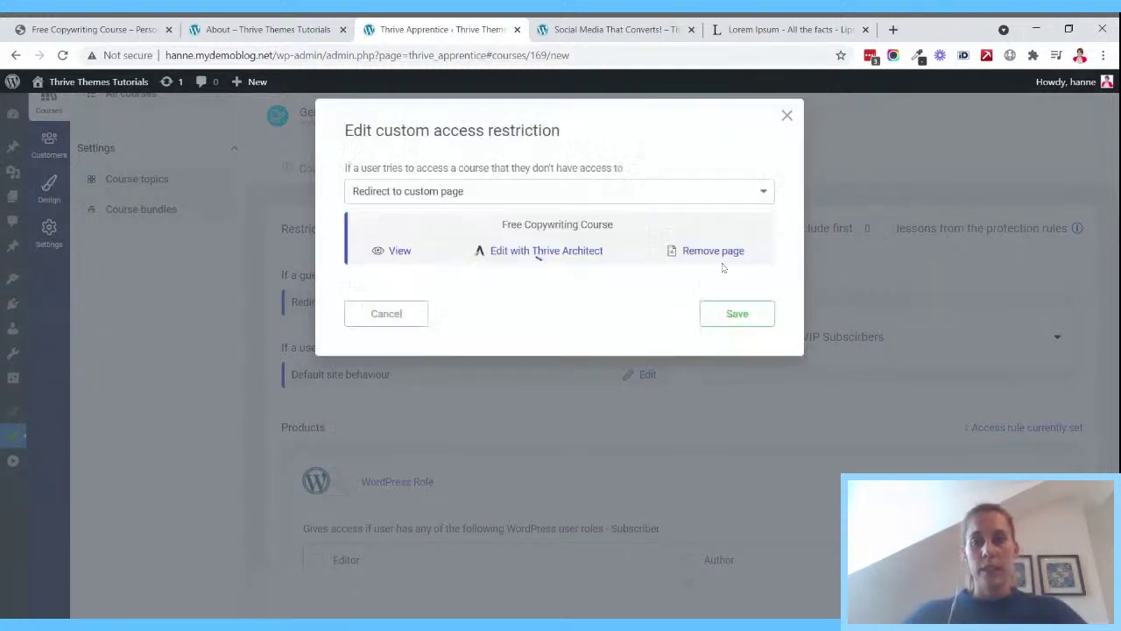
click(737, 314)
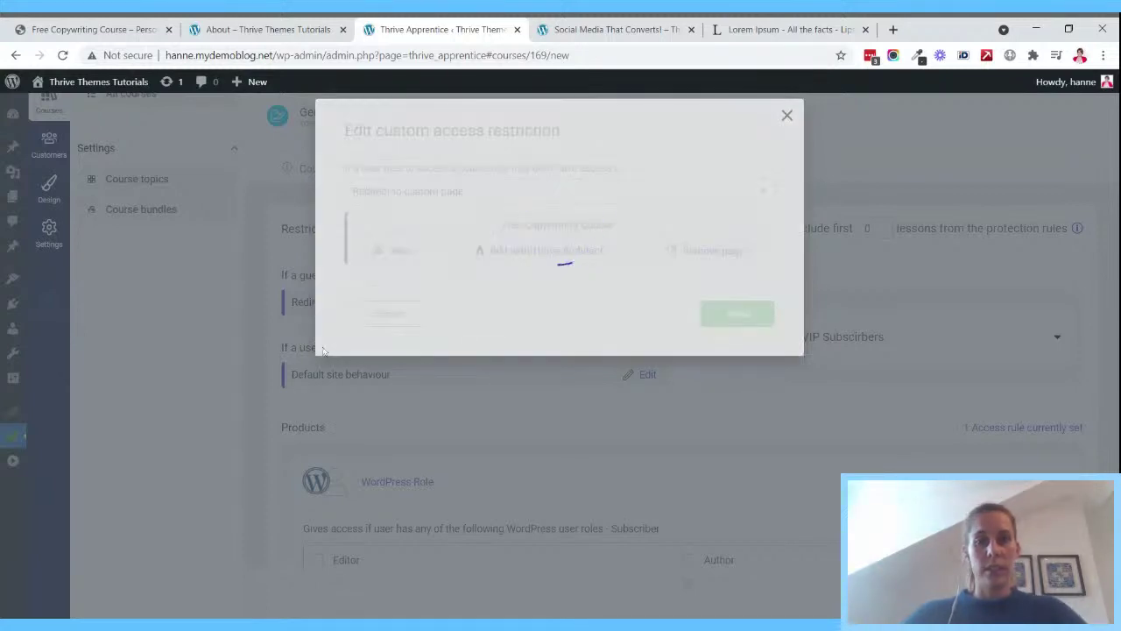
scroll(570, 325, up, 2)
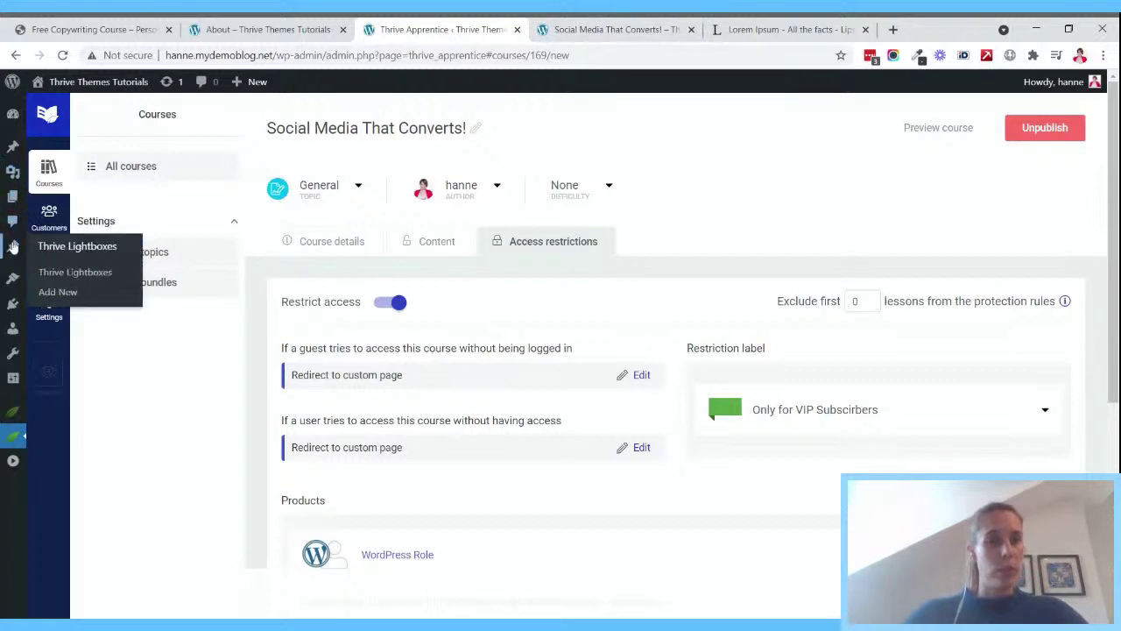
- Open the site's WordPress menu settings with the Header menu ready for editing
mouse_move(14, 278)
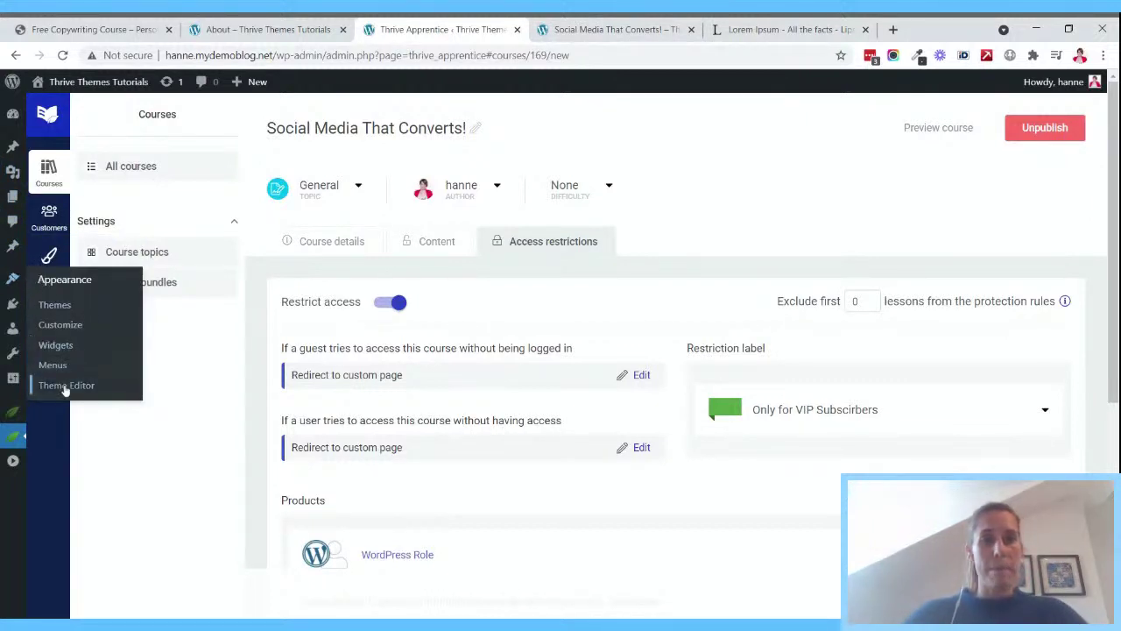
click(54, 365)
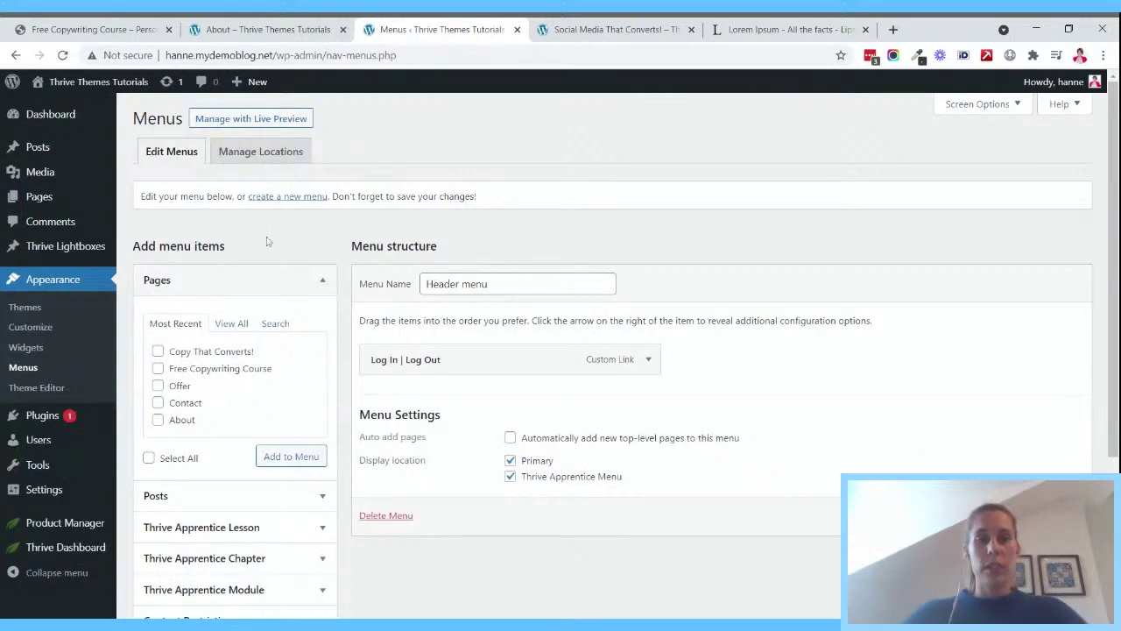
scroll(268, 241, down, 2)
scroll(268, 241, up, 2)
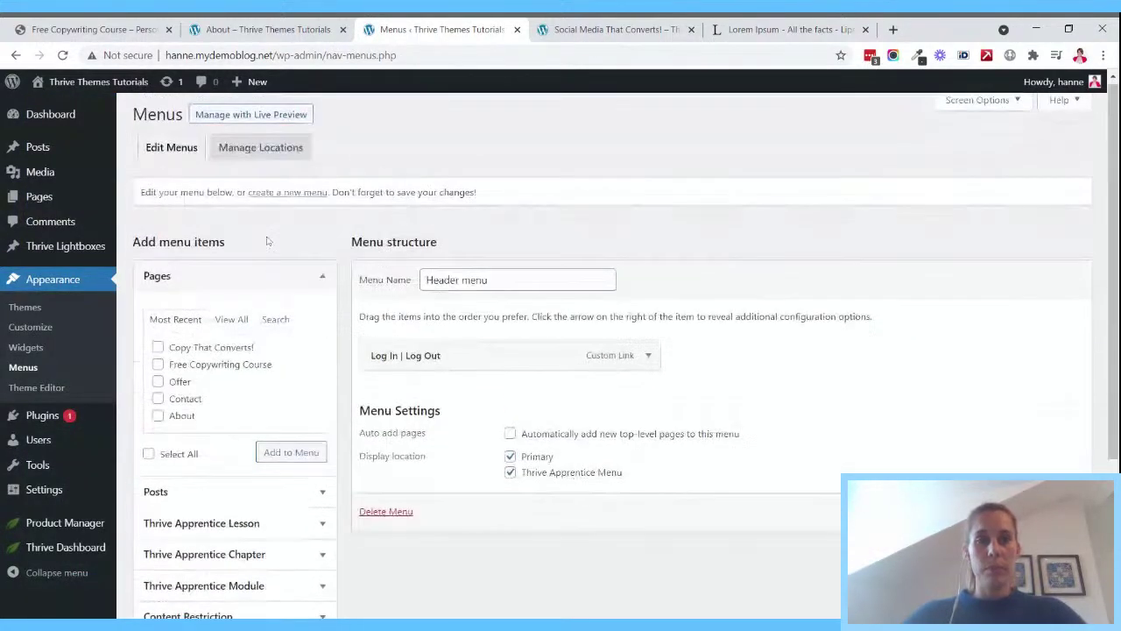
click(540, 279)
scroll(541, 261, down, 1)
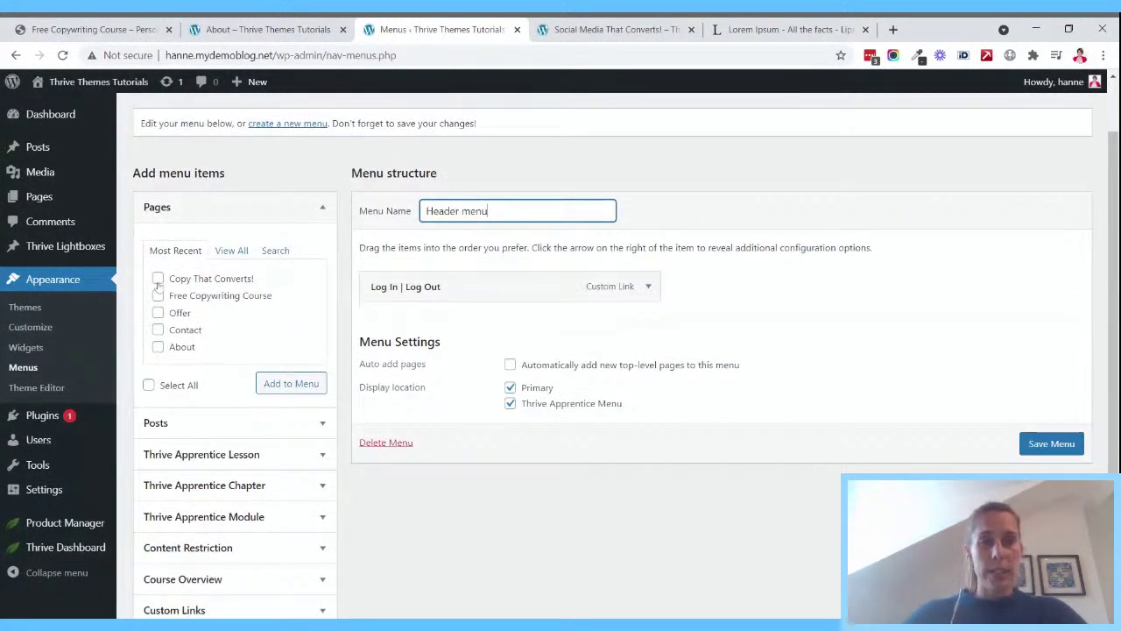
- Add the Blog, About, Contact and Offer pages to the Header menu, ordered Blog, Offer, About, Contact, Log In | Log Out
scroll(159, 322, down, 1)
click(231, 177)
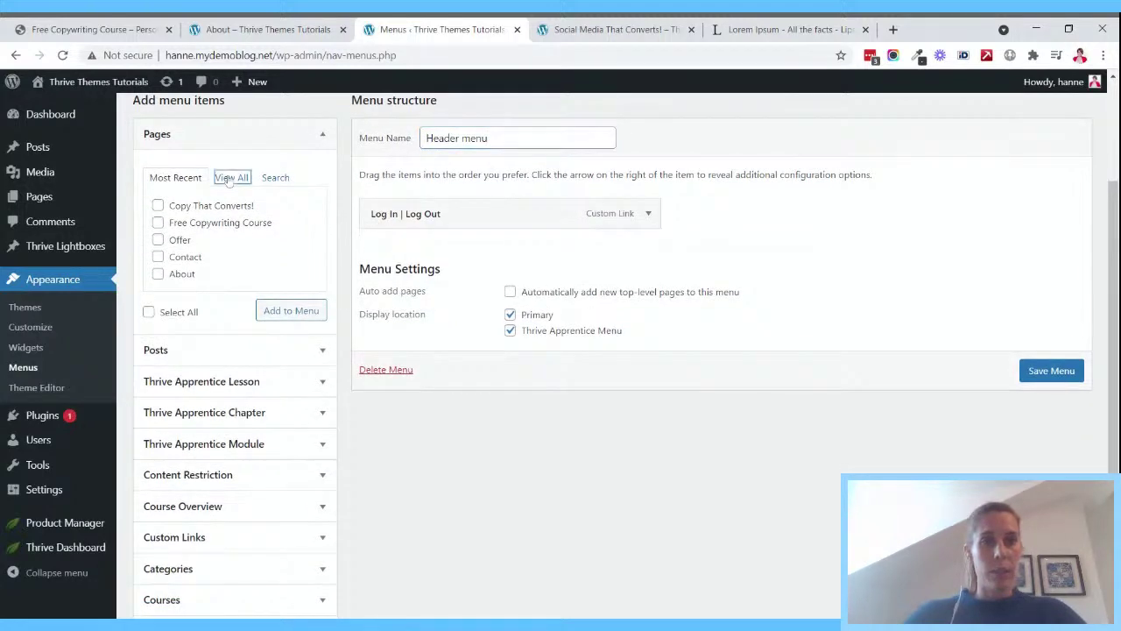
click(158, 222)
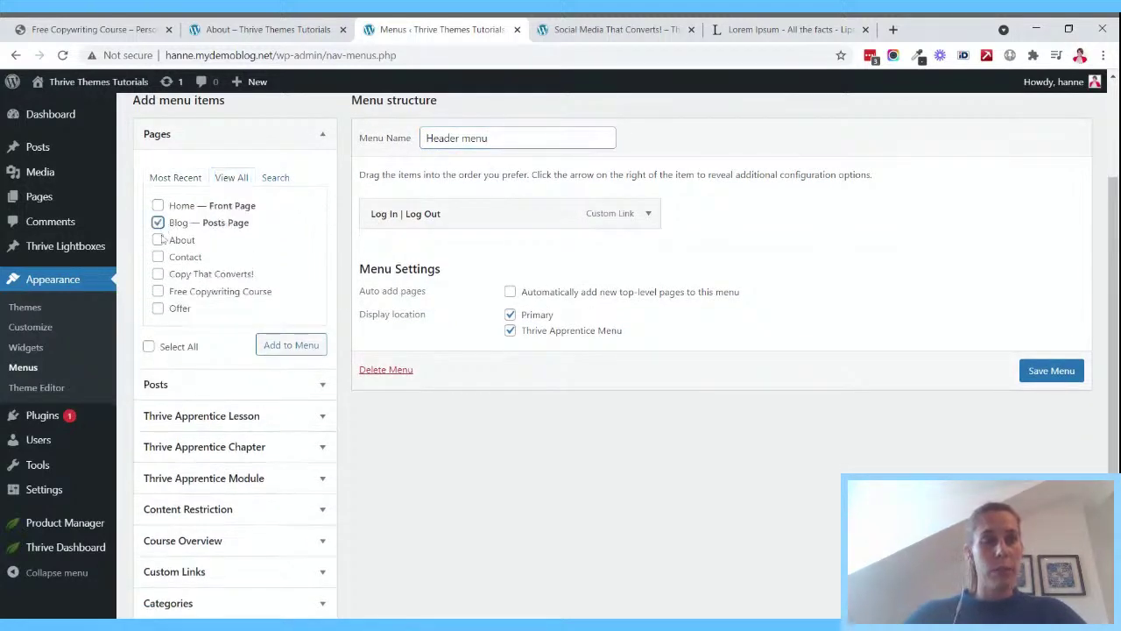
click(158, 239)
click(158, 257)
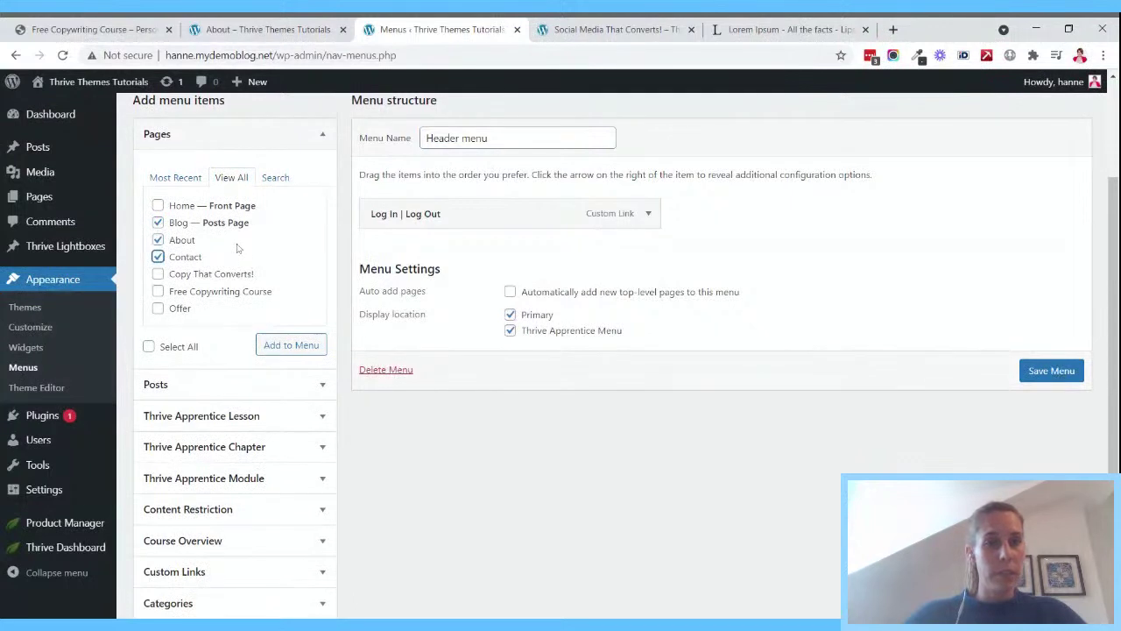
click(158, 308)
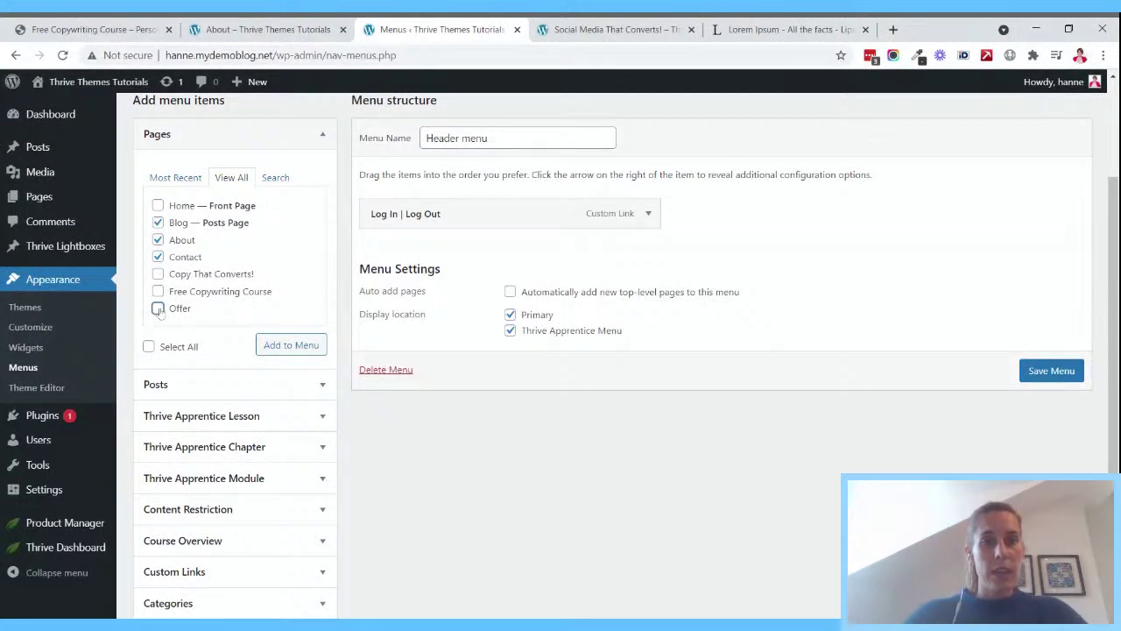
click(291, 346)
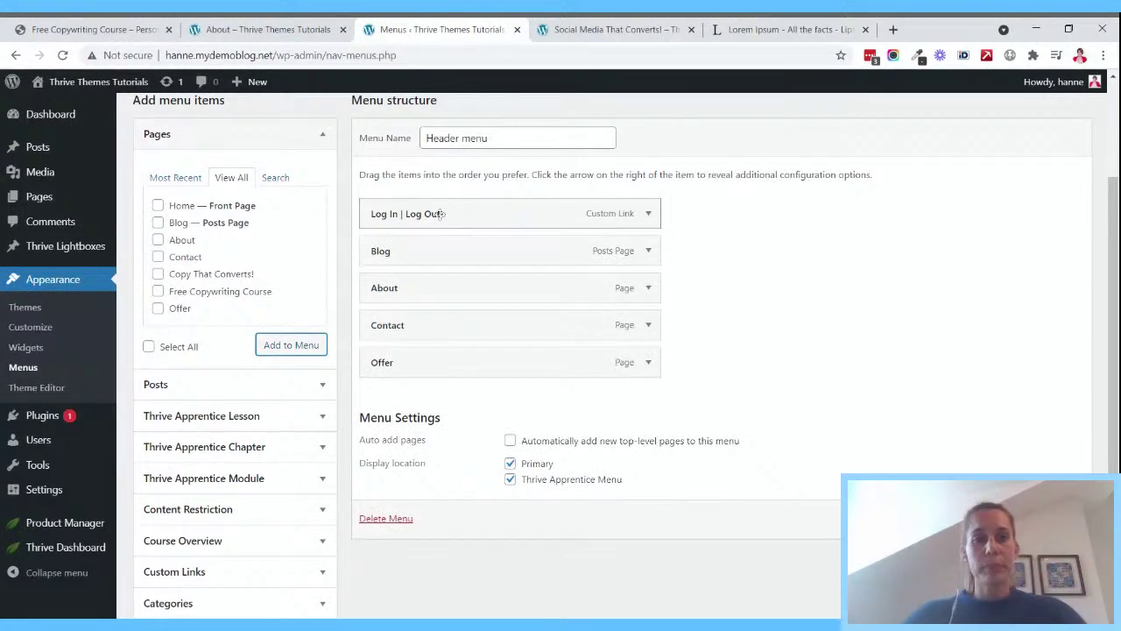
drag(443, 214, 438, 365)
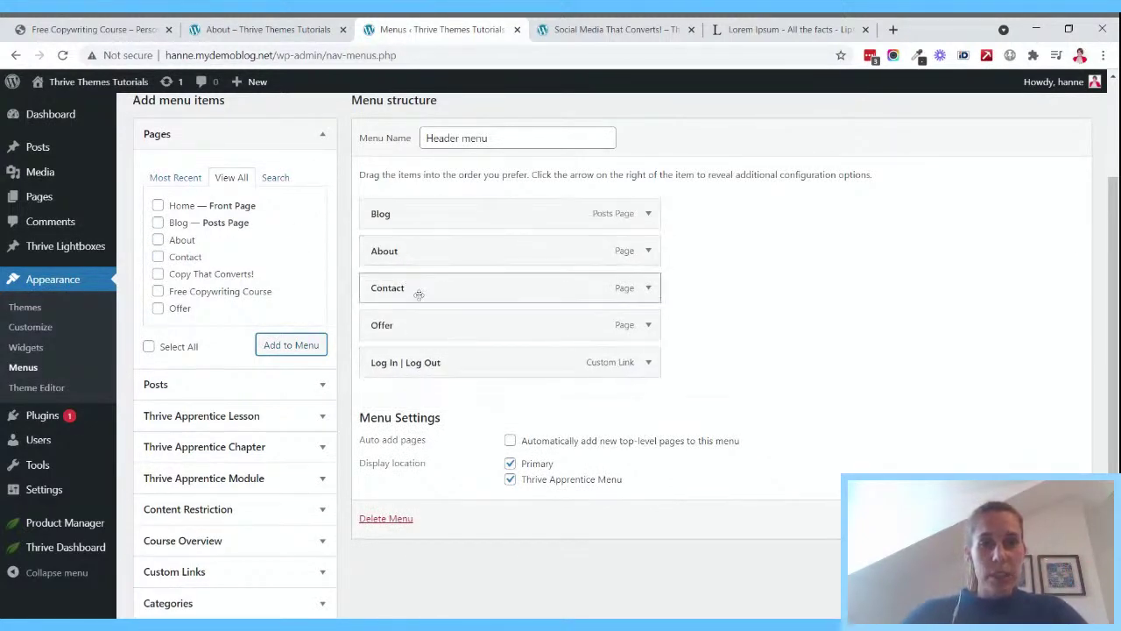
drag(421, 324, 341, 246)
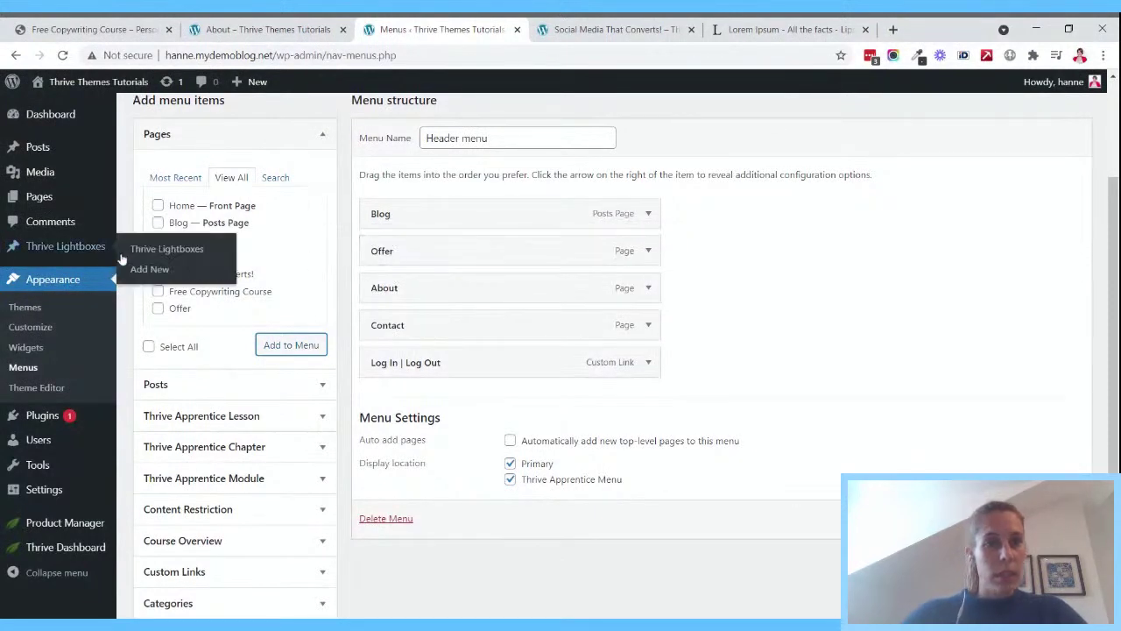
- Add the Free Copywriting Course and Copy That Converts! pages to the menu as sub items of Offer, in that order
click(157, 275)
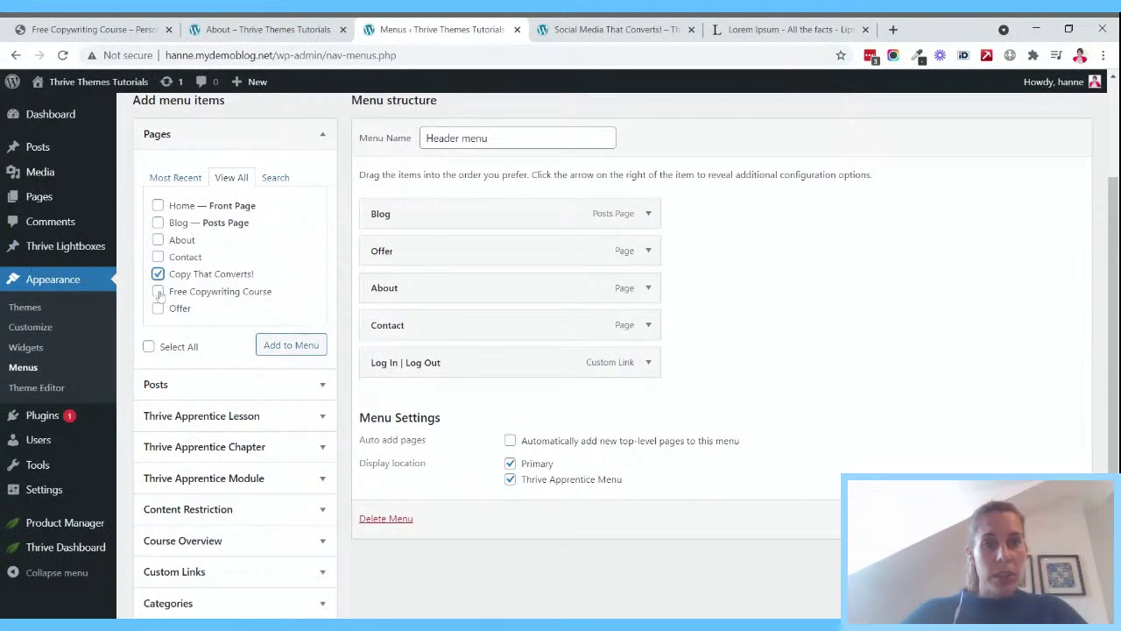
click(158, 291)
click(290, 344)
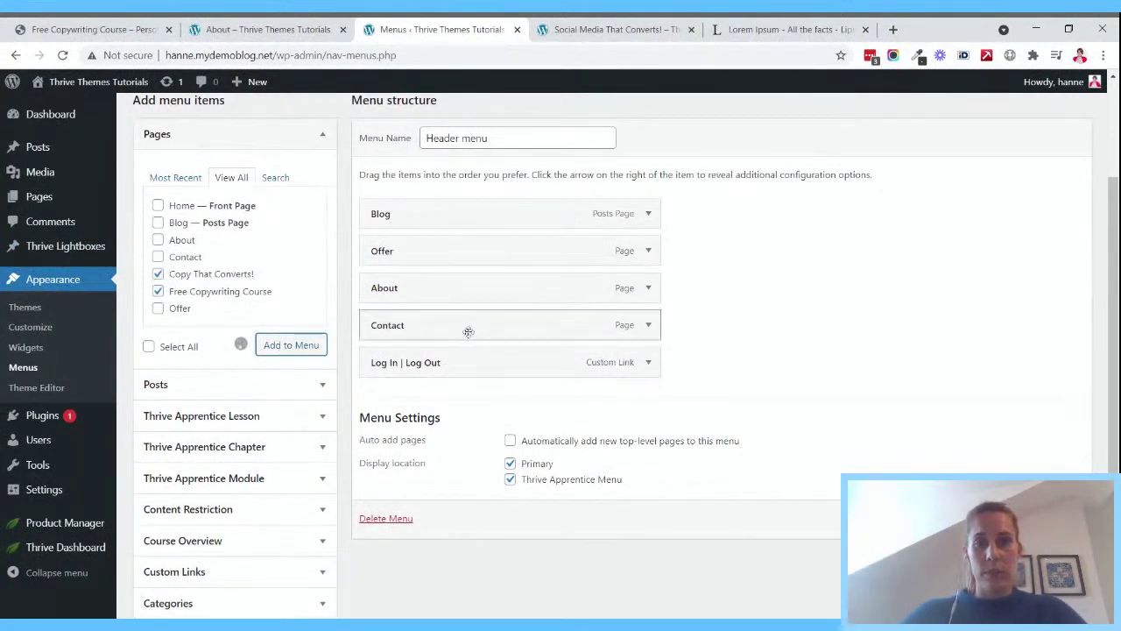
drag(388, 403, 417, 284)
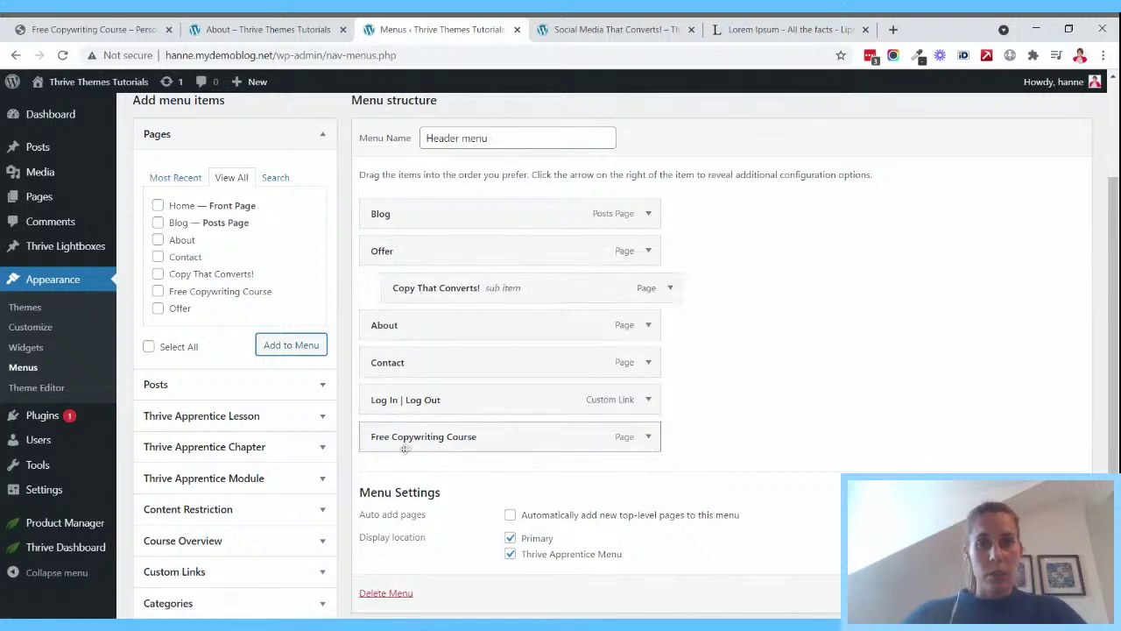
drag(405, 438, 411, 285)
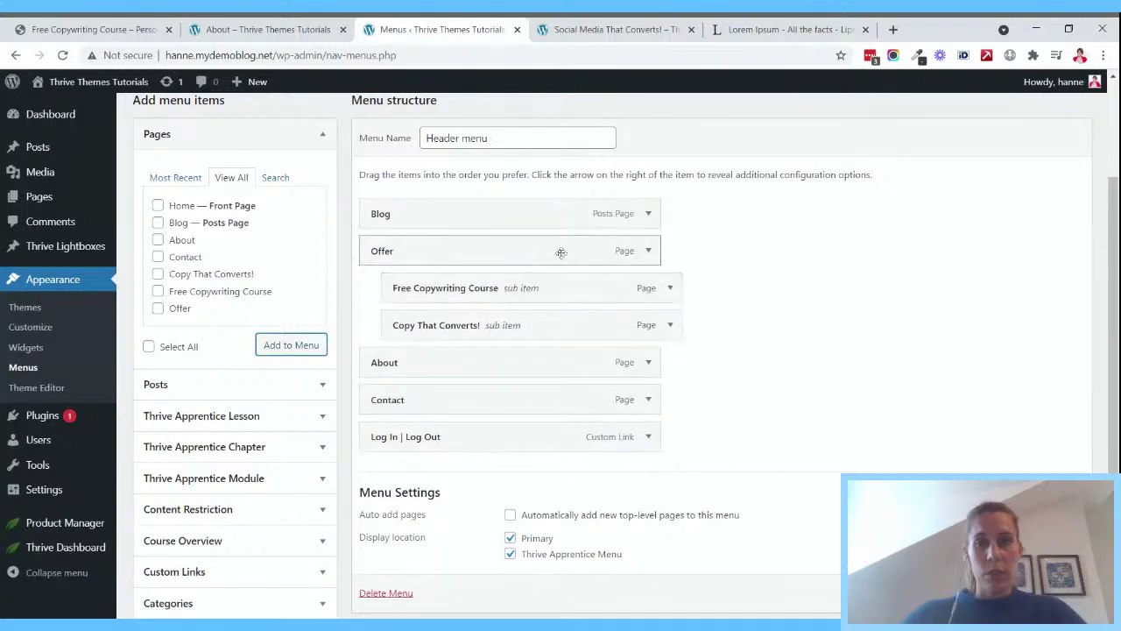
- Change the Offer menu item's navigation label to Courses and save the menu
click(648, 251)
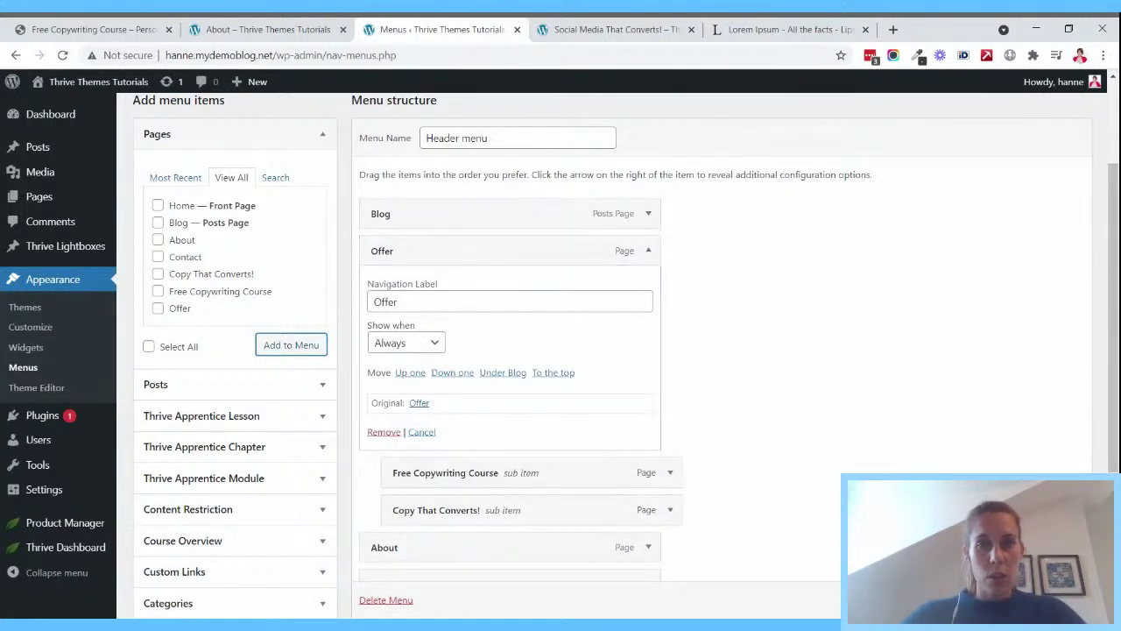
drag(406, 302, 351, 306)
text(Courses)
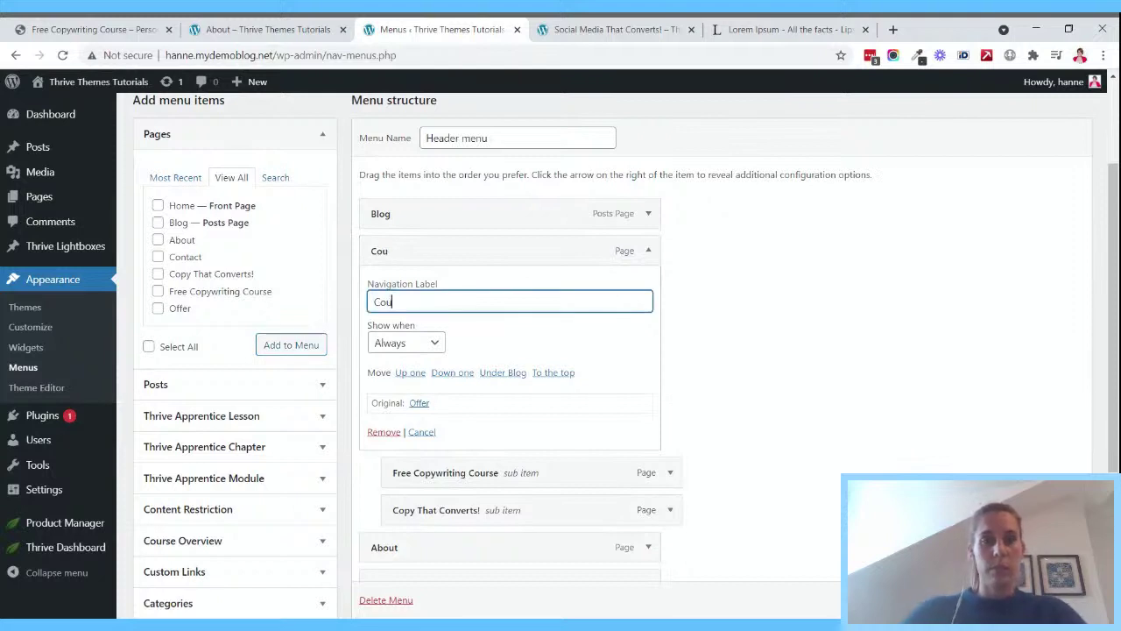
click(708, 322)
scroll(333, 179, down, 1)
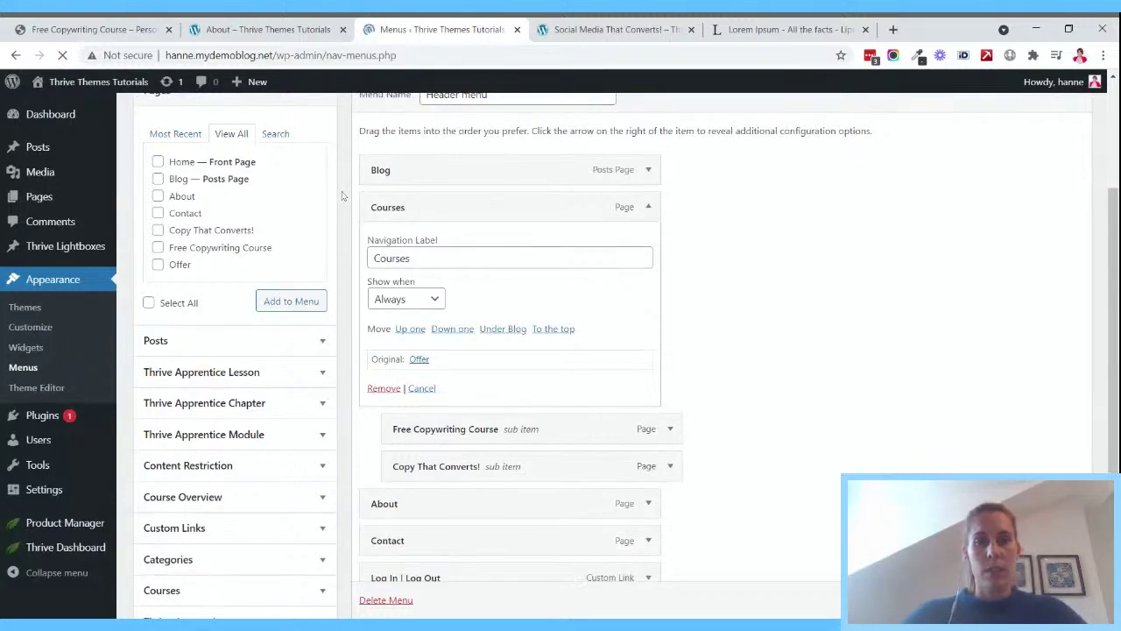
scroll(627, 188, down, 3)
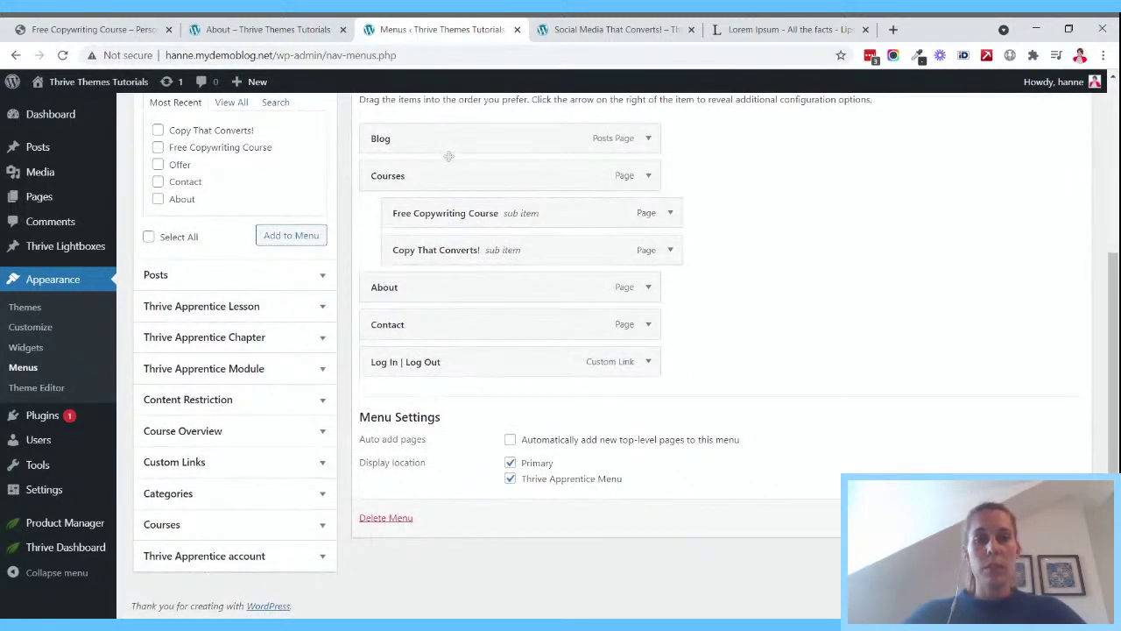
- Compare the header navigation of the example Free Copywriting Course page with the site's reloaded About page
click(92, 27)
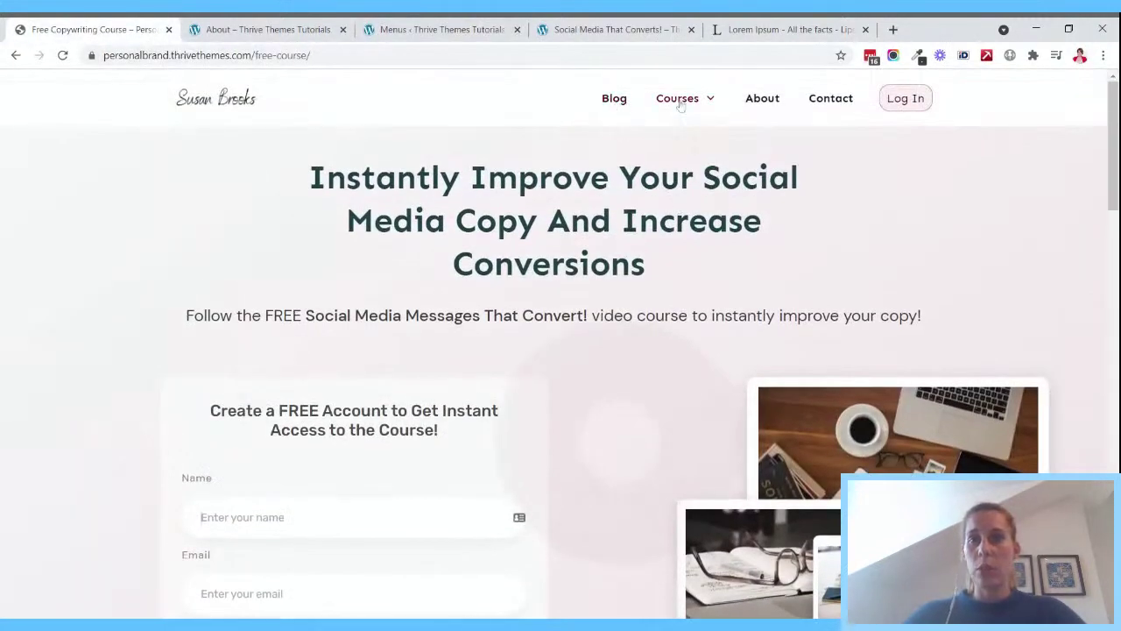
mouse_move(683, 103)
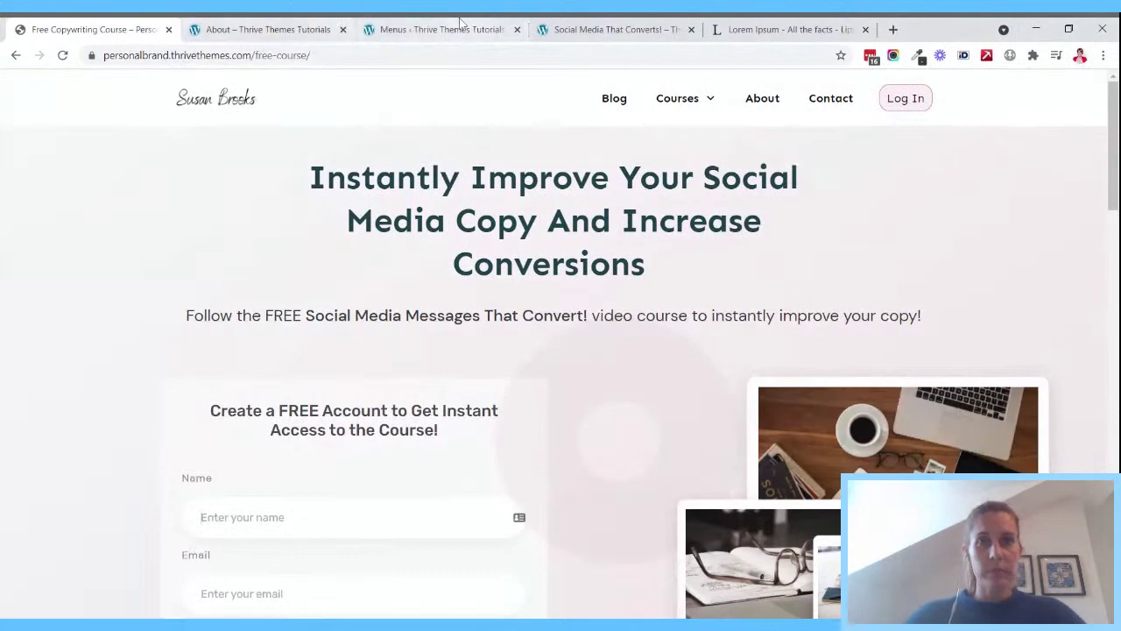
click(324, 26)
click(452, 22)
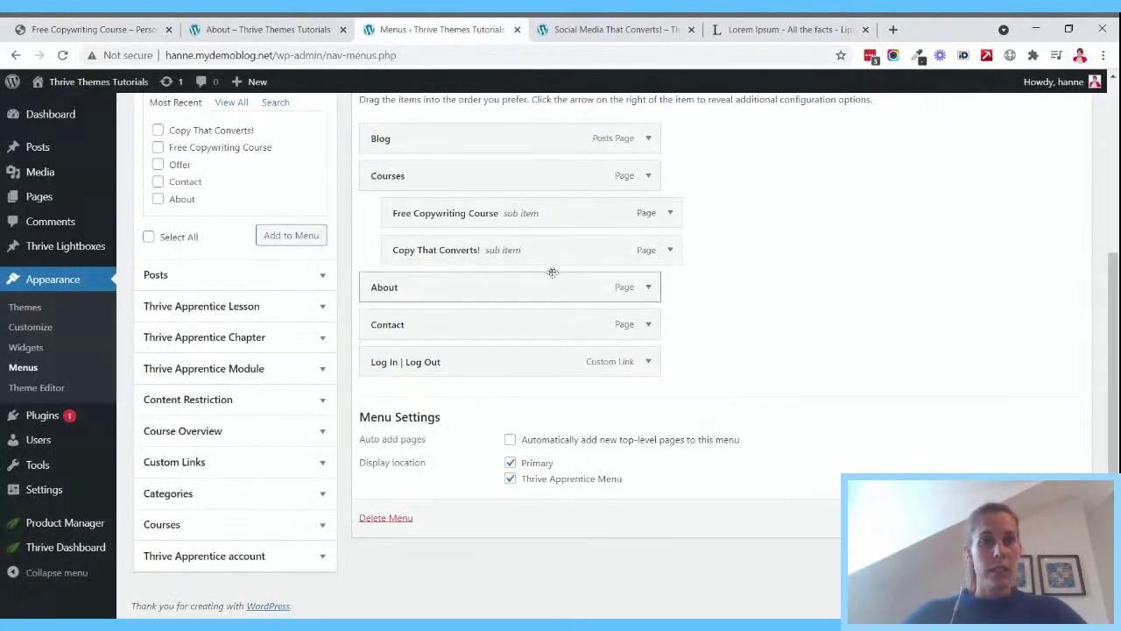
click(298, 26)
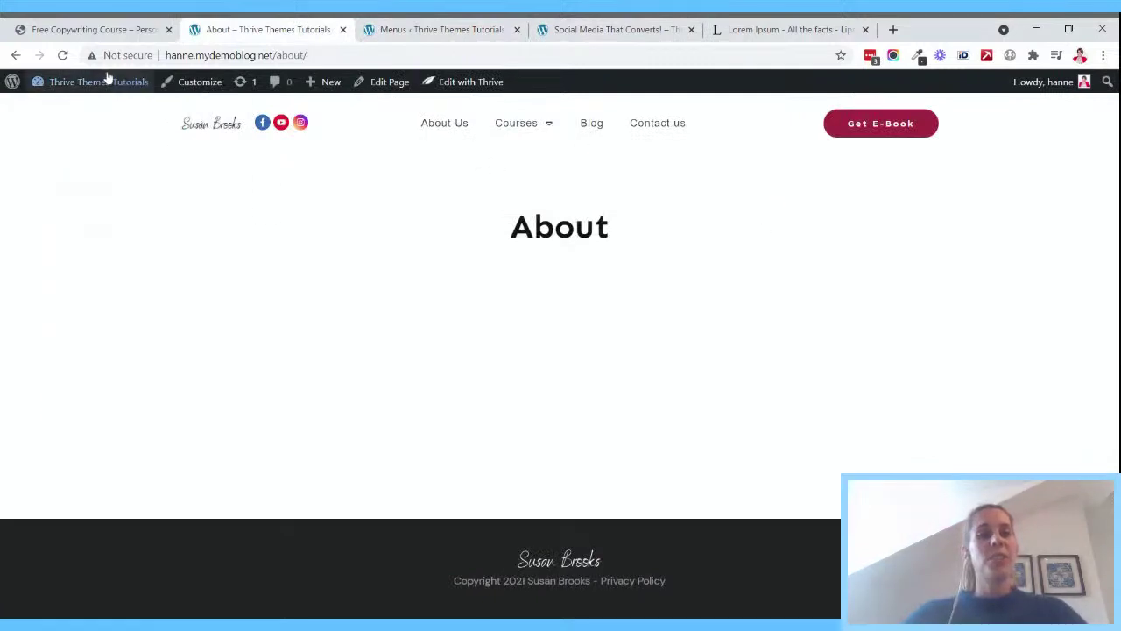
click(62, 55)
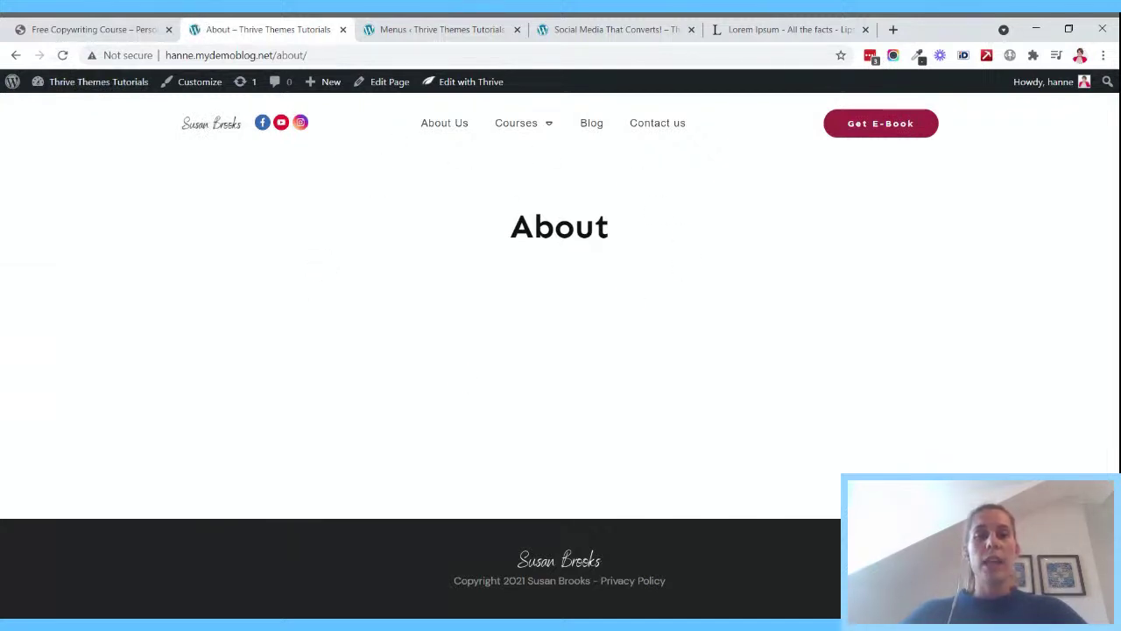
- Open the About page's theme template "Title Banner" for editing
mouse_move(472, 85)
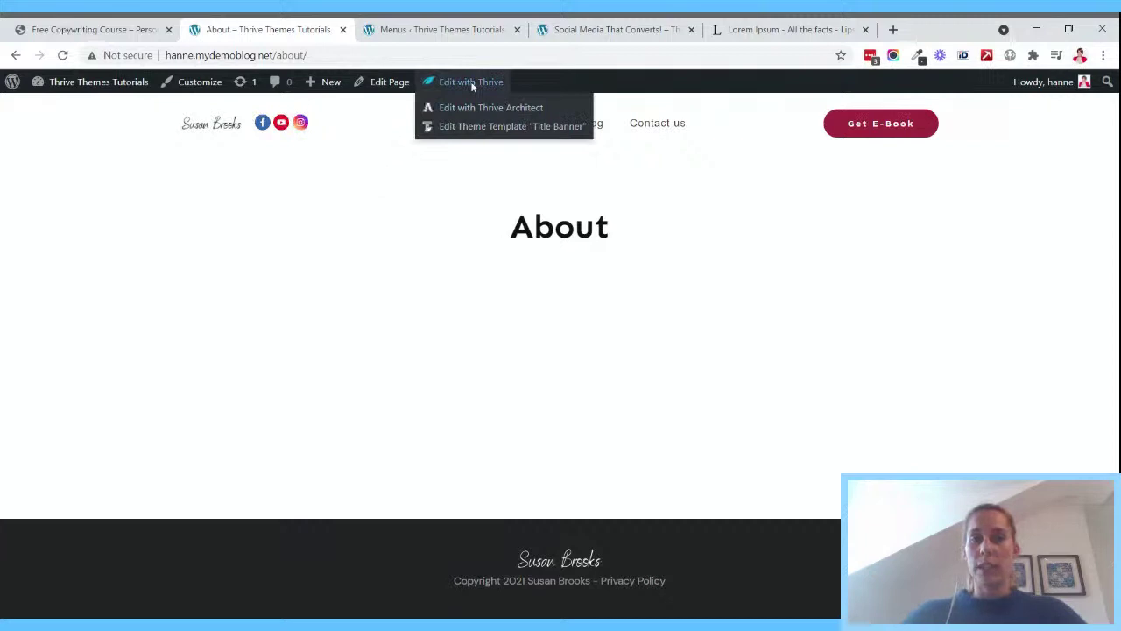
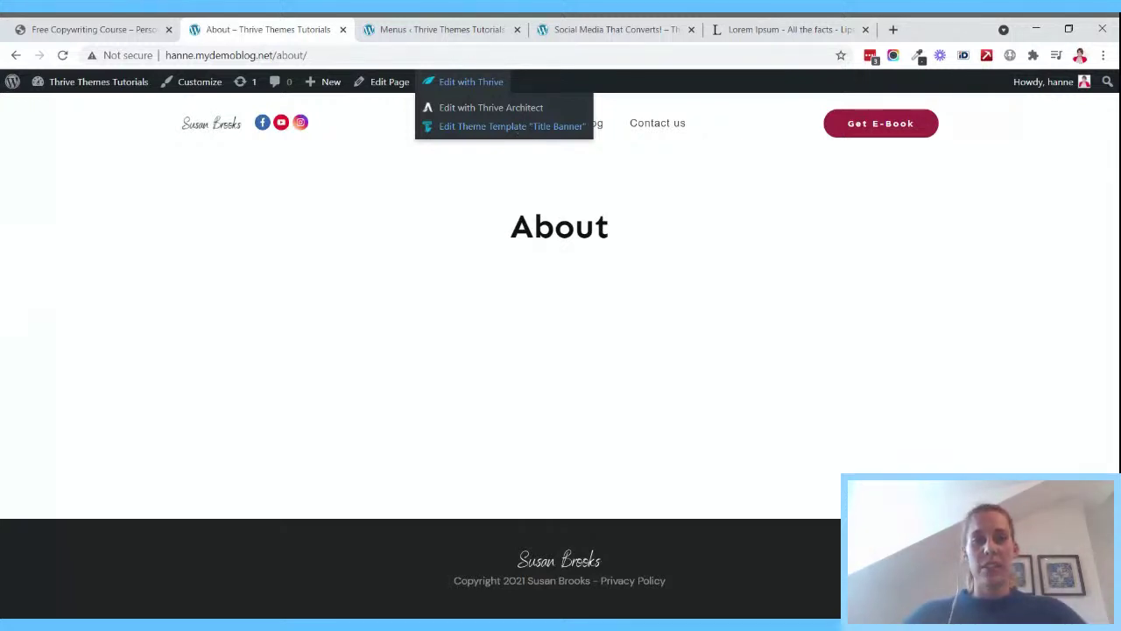
click(490, 128)
click(491, 127)
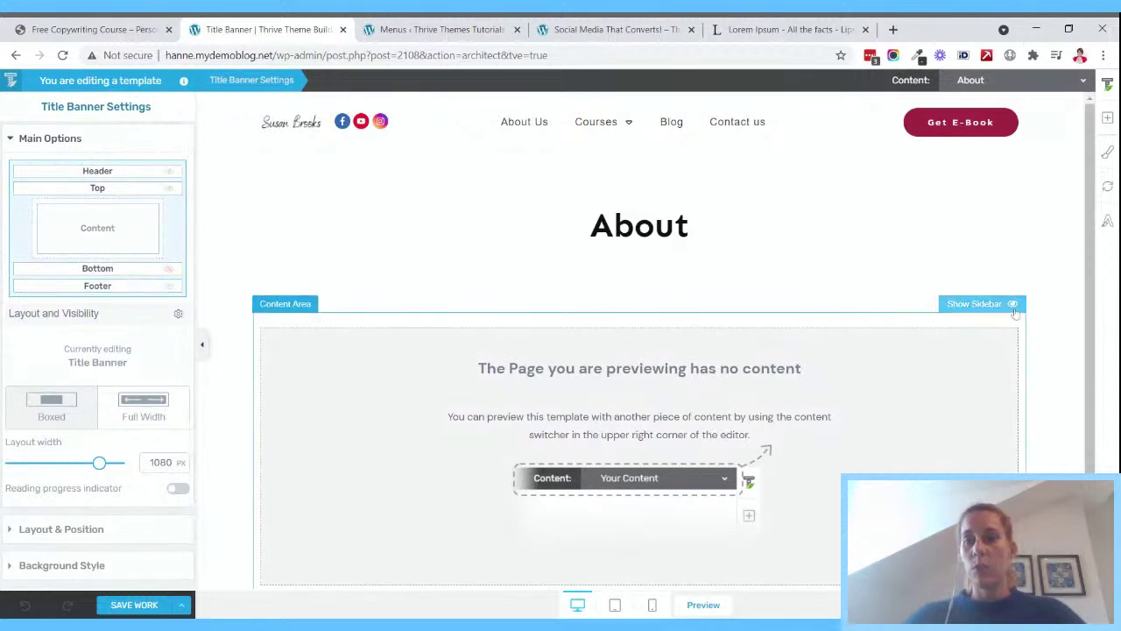
- Show the template's sidebar beside the content area and hide it again
click(1013, 304)
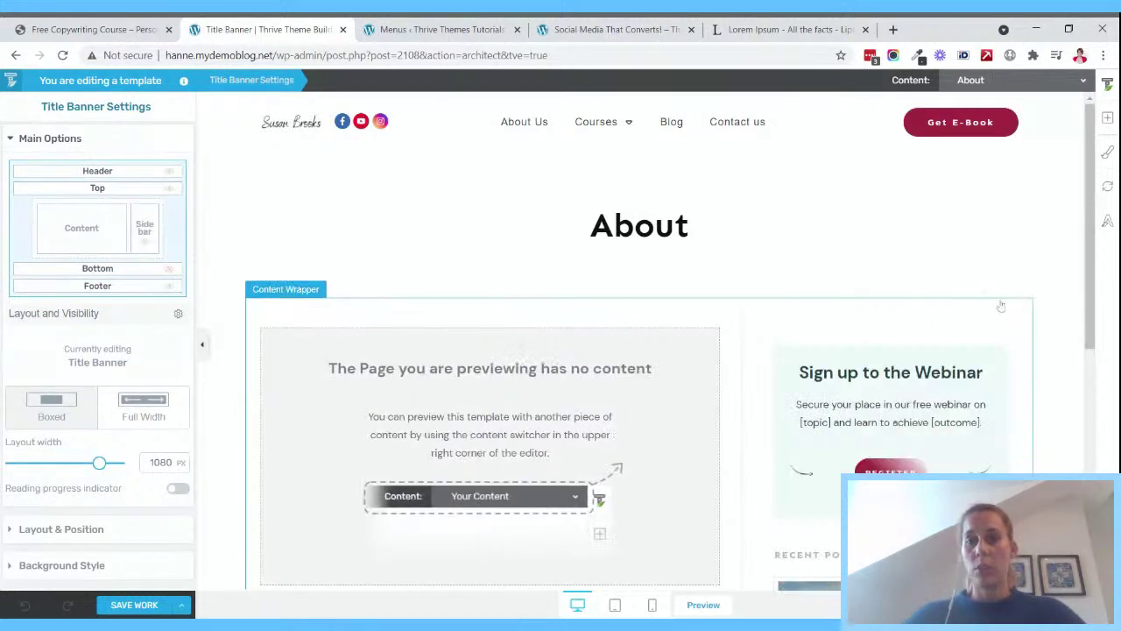
click(145, 243)
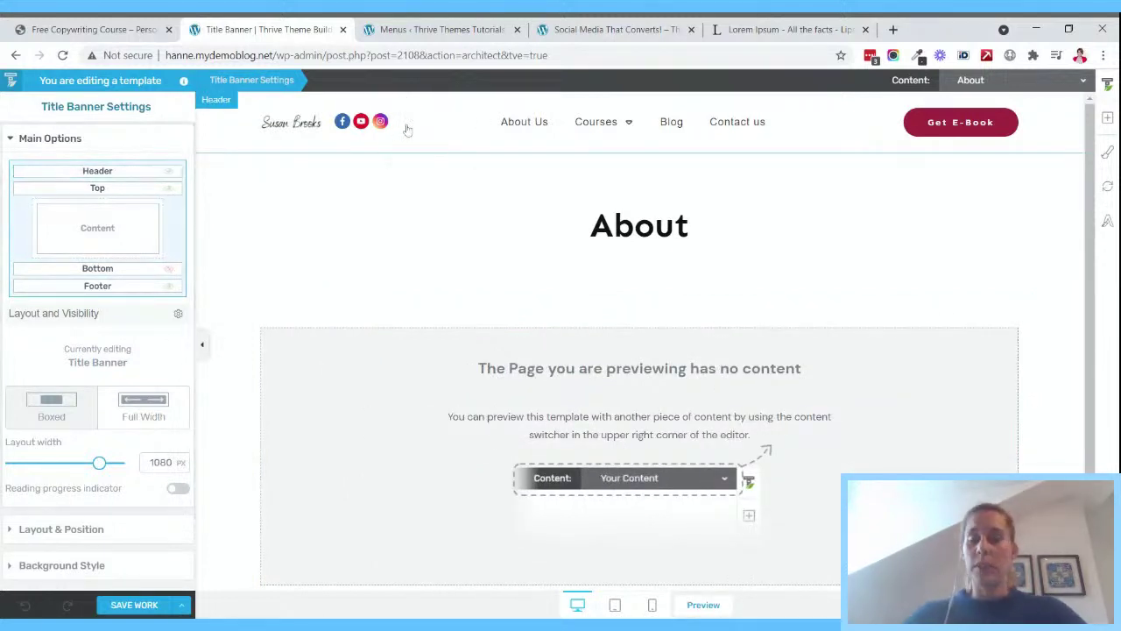
- Open the template's linked default header for editing and set its custom menu's source to Header menu
click(124, 173)
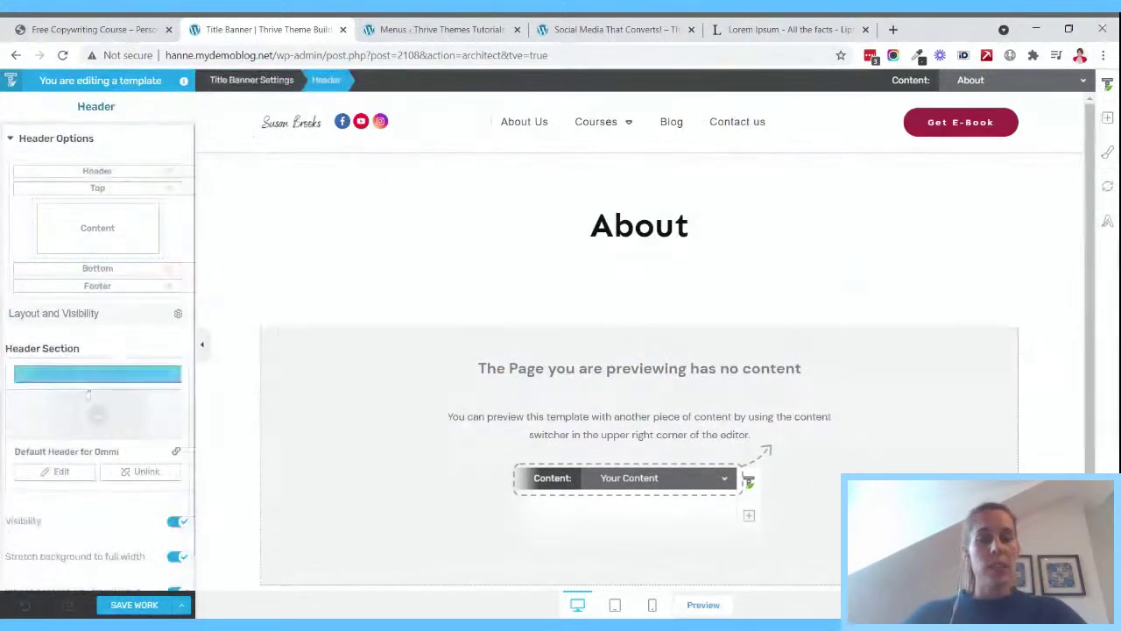
mouse_move(94, 384)
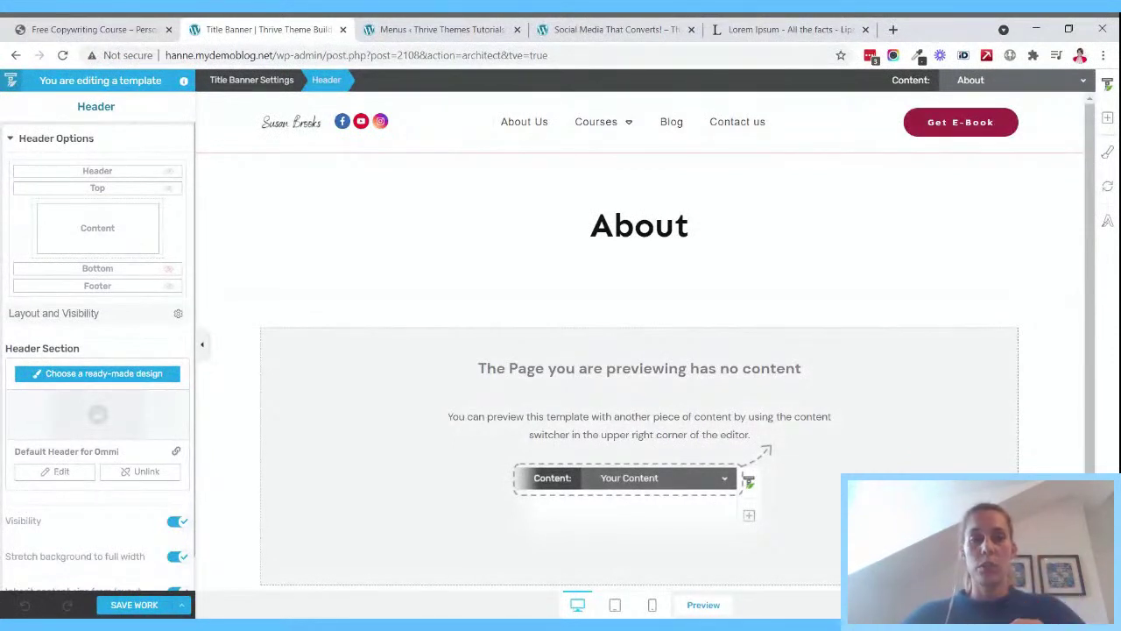
click(58, 472)
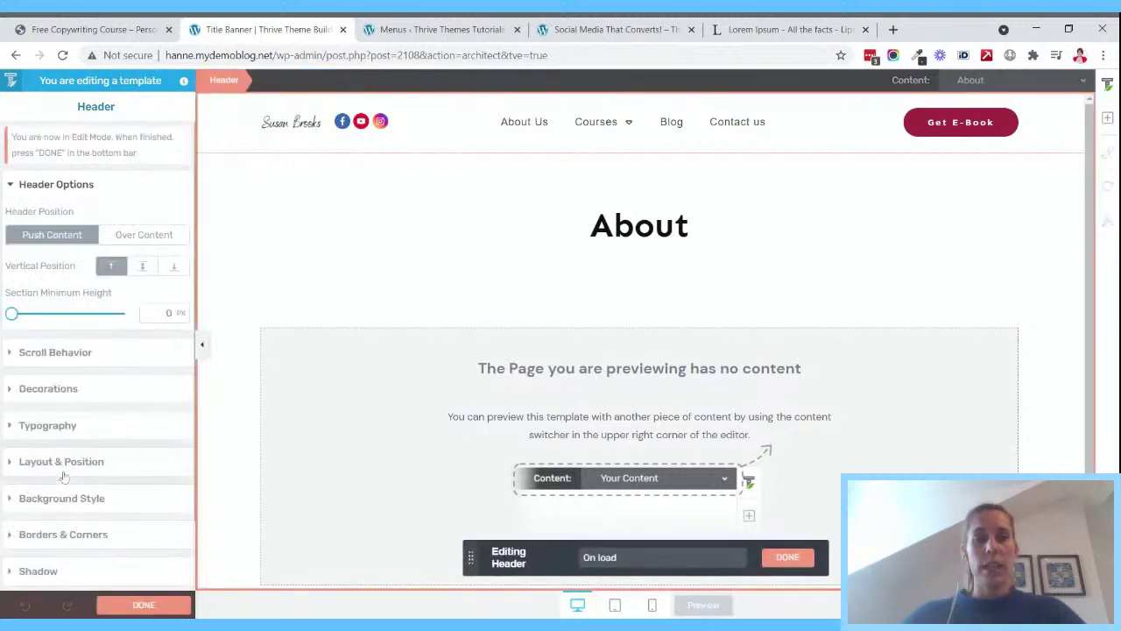
click(459, 120)
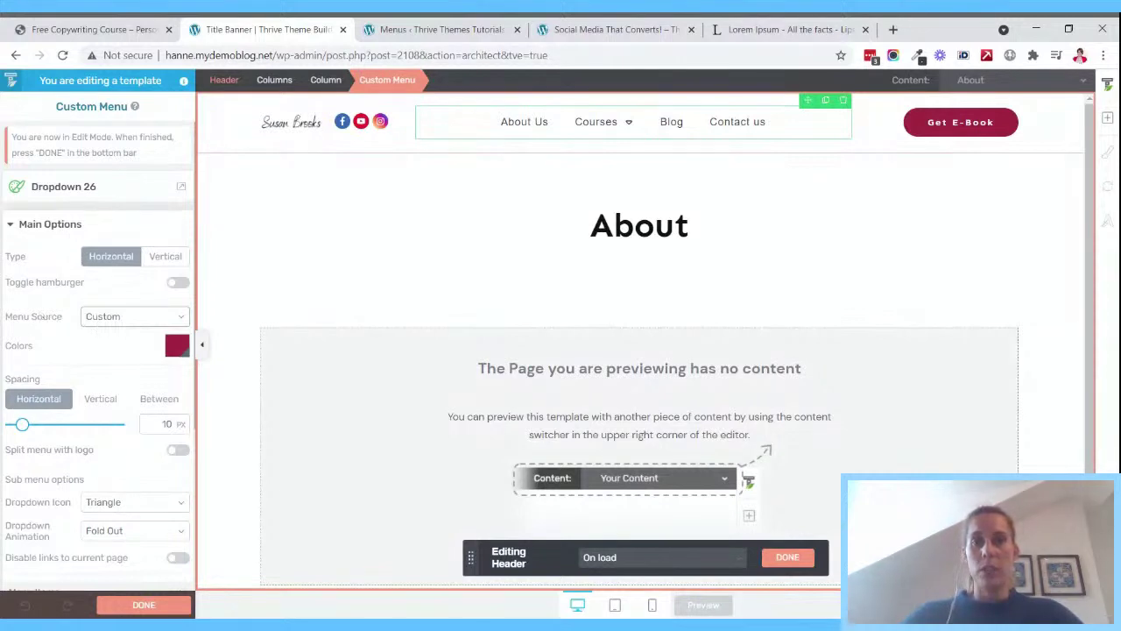
click(118, 348)
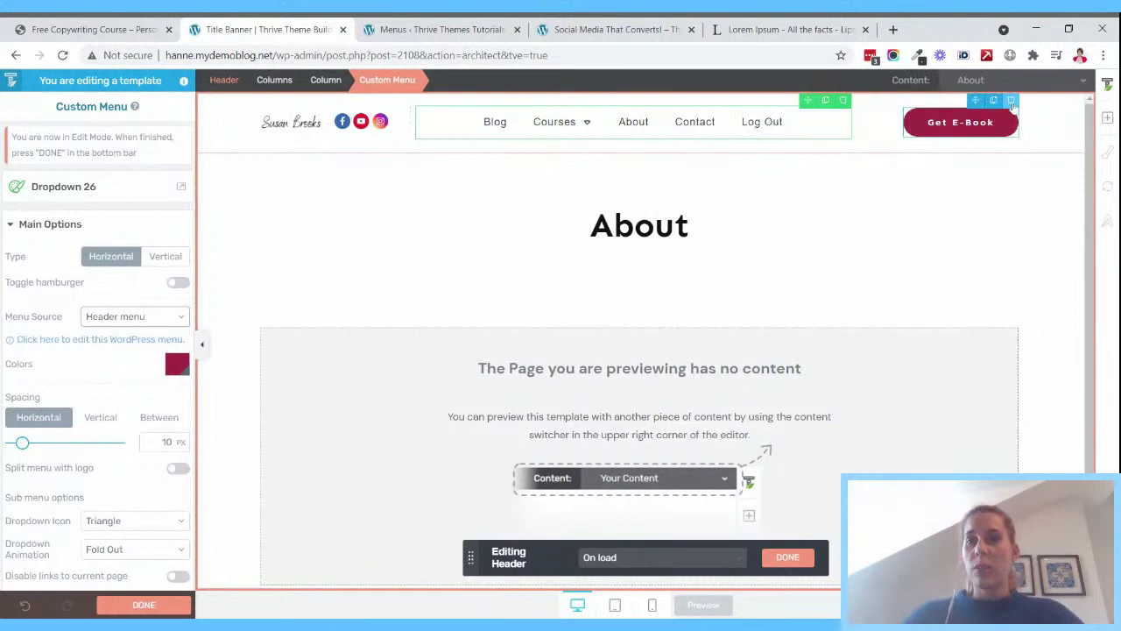
- Delete the Get E-Book button from the header and resize the columns so the social icons sit beside the logo and the menu fits one row
click(1011, 101)
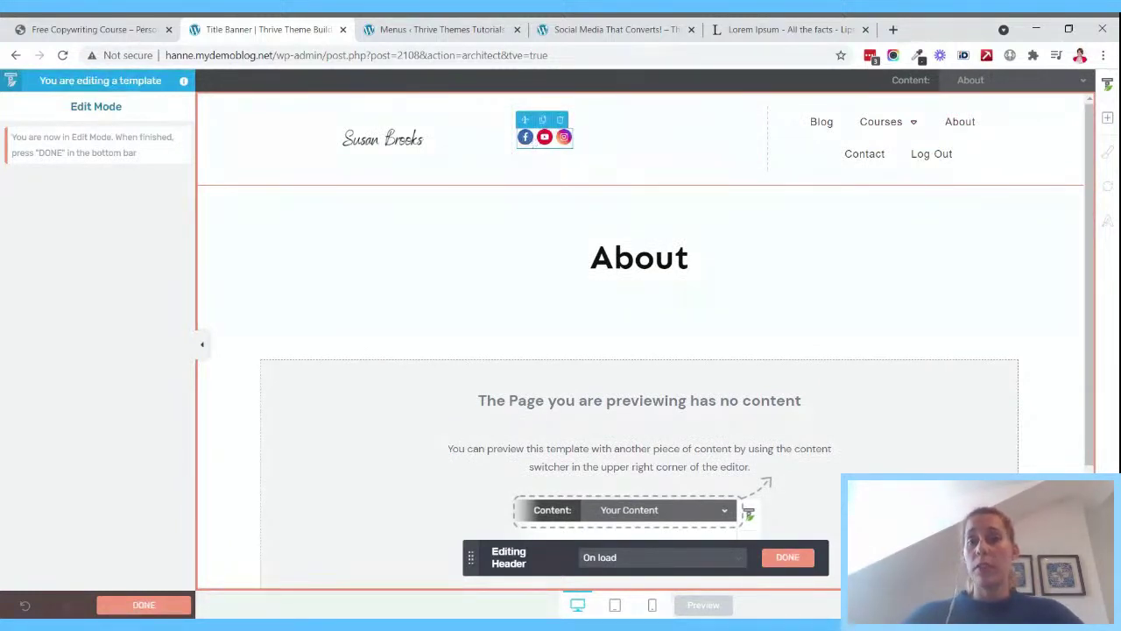
drag(522, 149, 390, 149)
drag(768, 142, 615, 140)
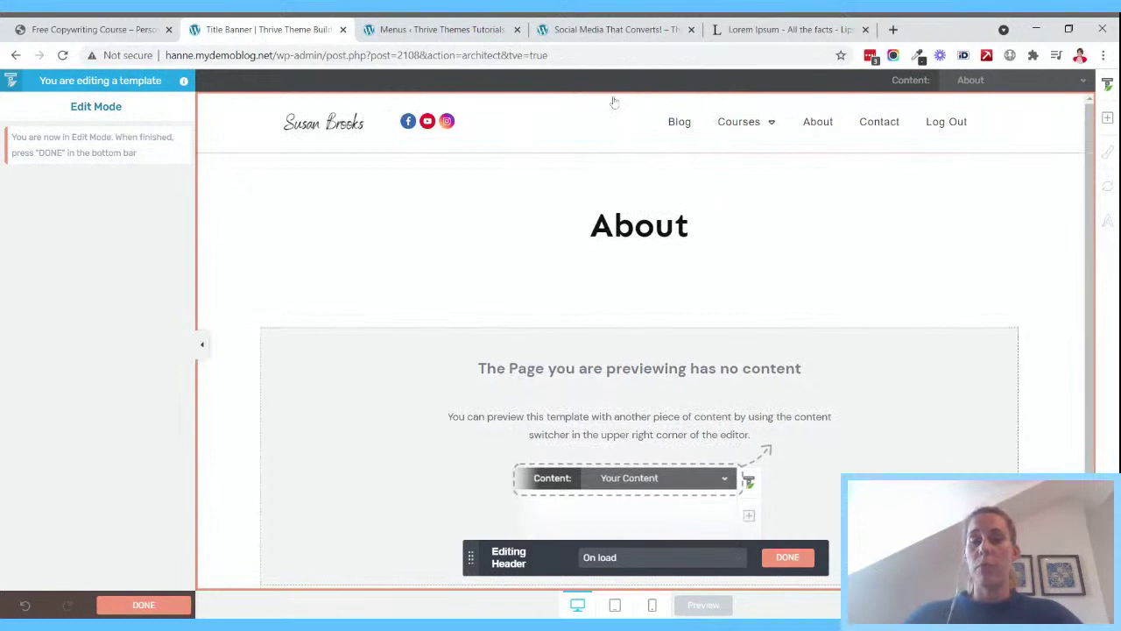
- Change the header's social follow icons to Style 2, the solid black round icons
click(415, 130)
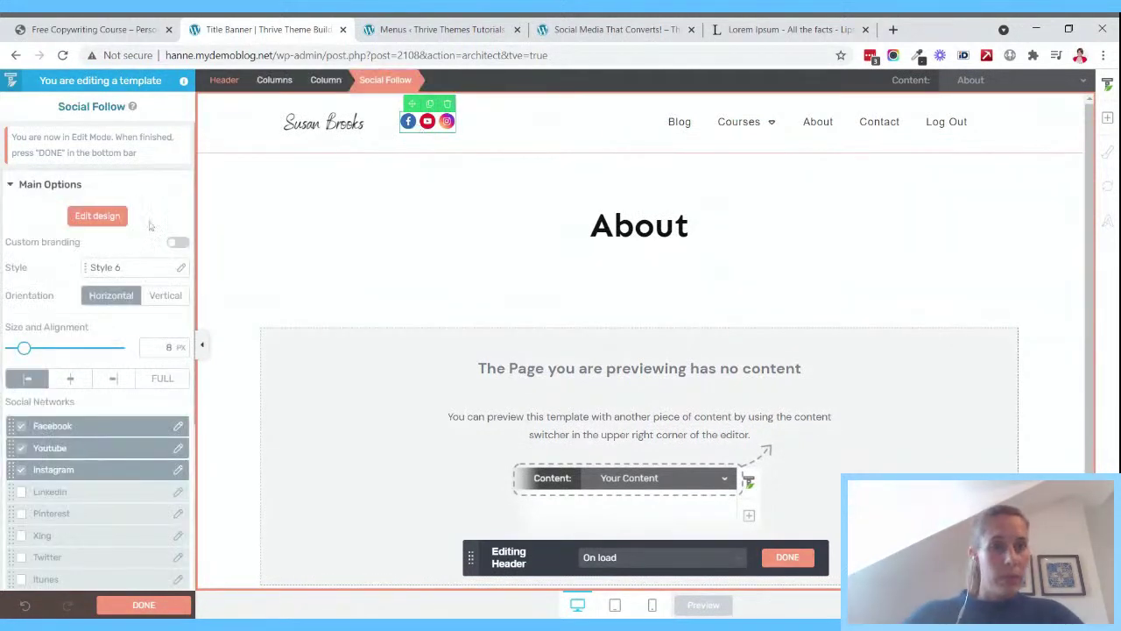
click(133, 269)
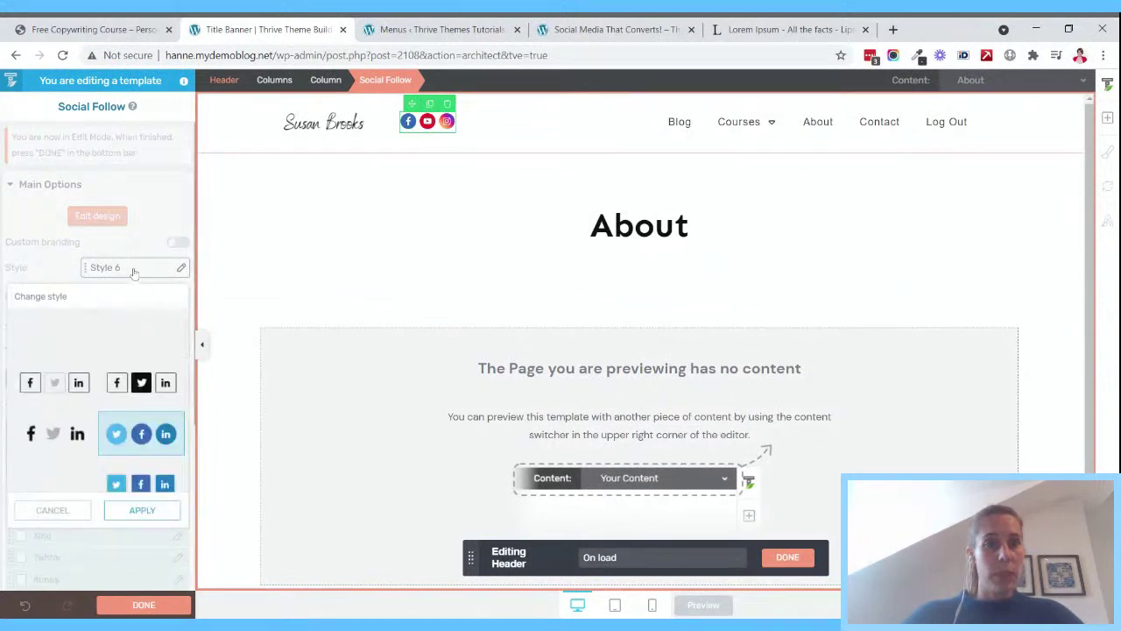
scroll(137, 238, down, 1)
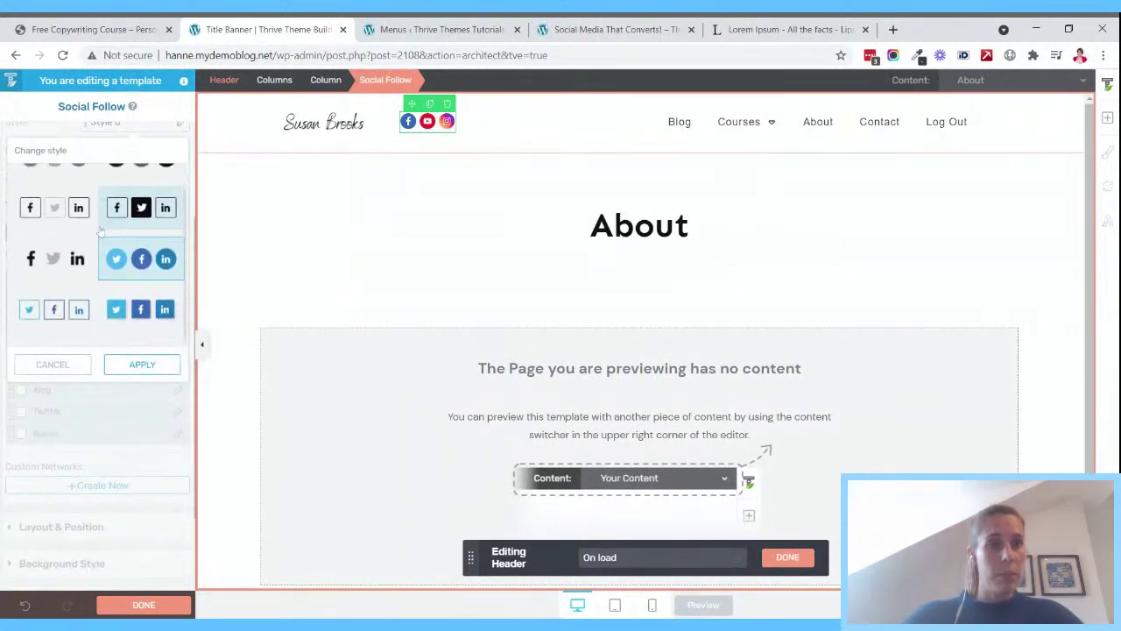
scroll(136, 233, up, 1)
click(136, 202)
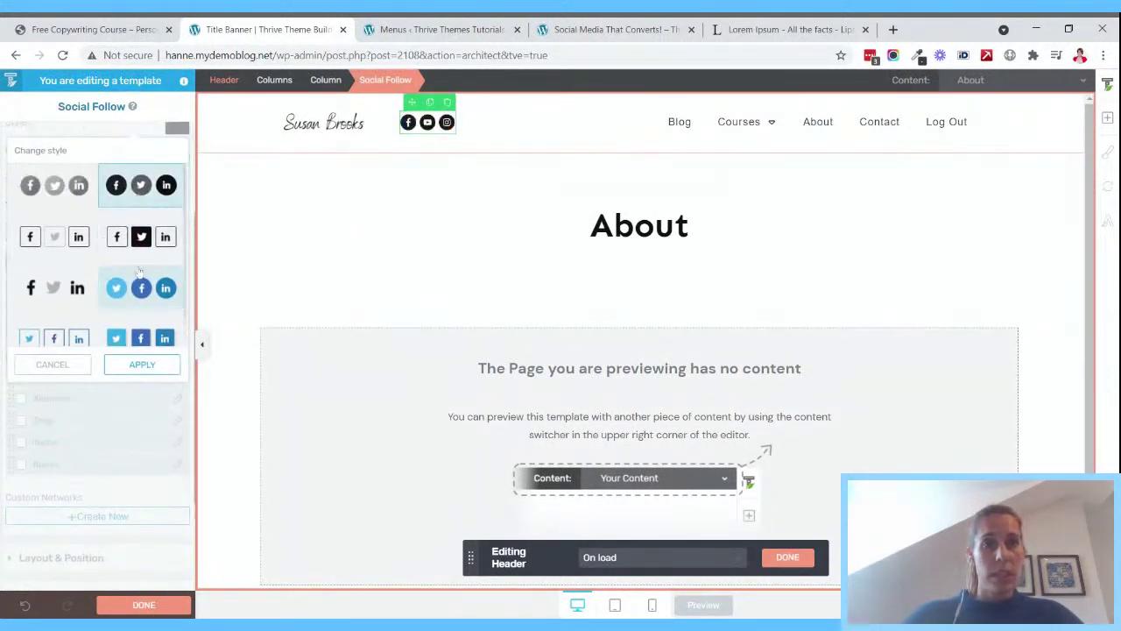
click(135, 363)
scroll(104, 161, up, 2)
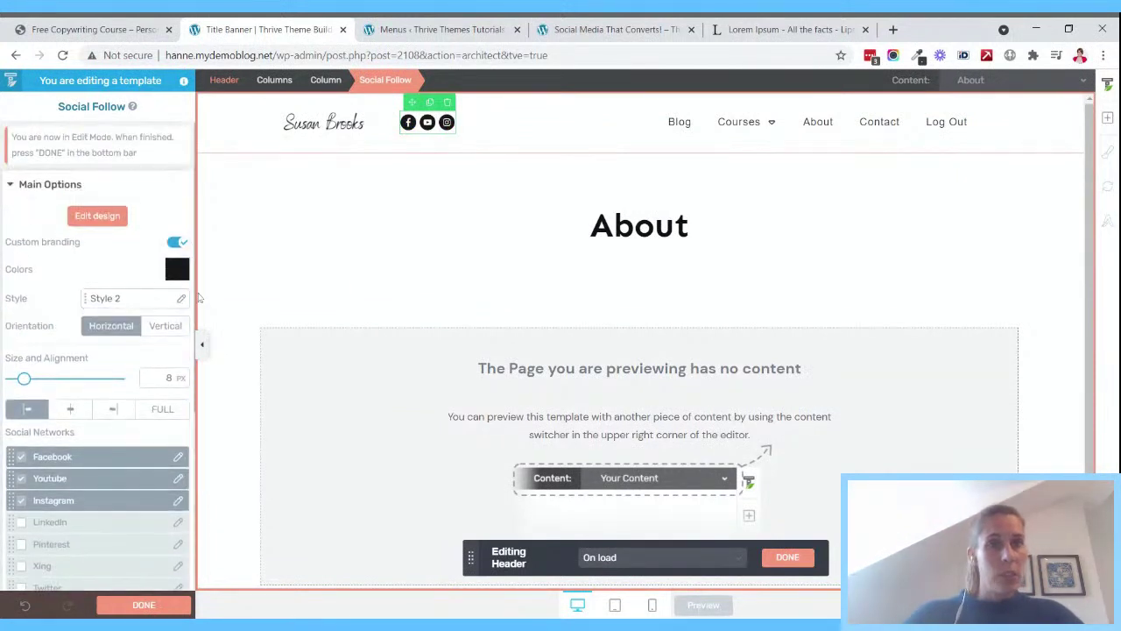
- Recolor the header's social follow icons with the dark red main theme color
click(177, 195)
click(20, 496)
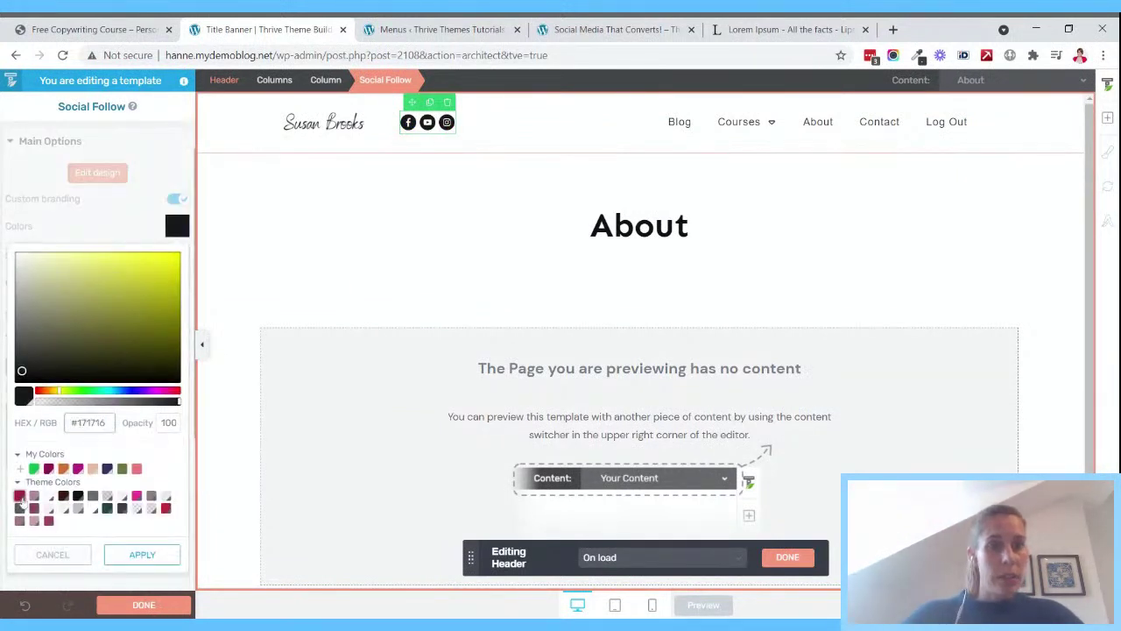
scroll(123, 453, down, 3)
click(142, 373)
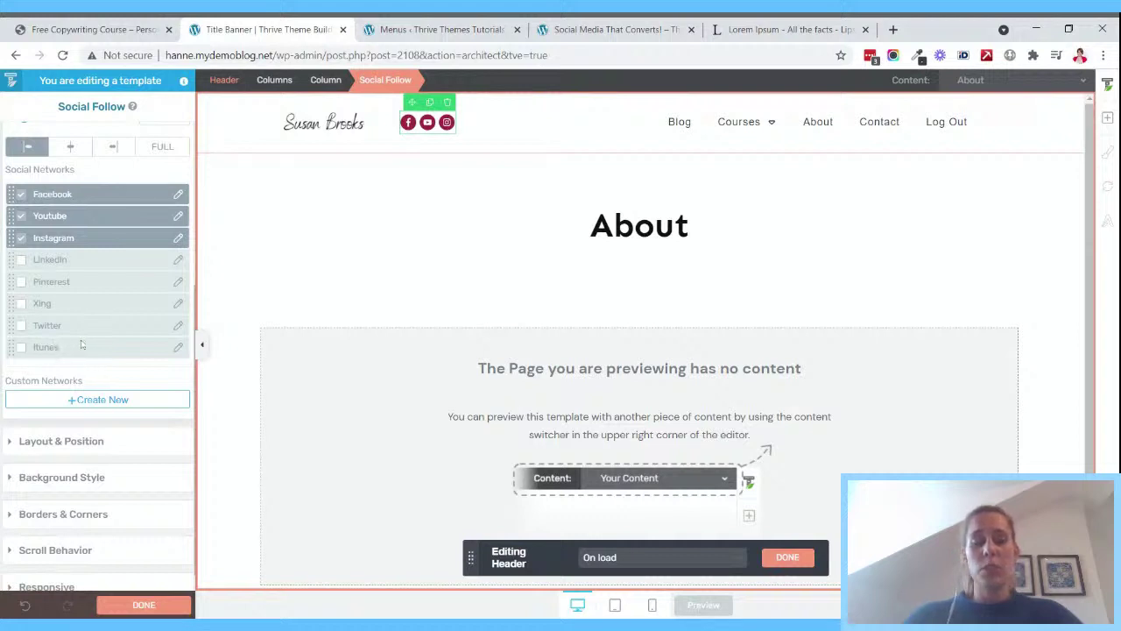
scroll(81, 344, up, 5)
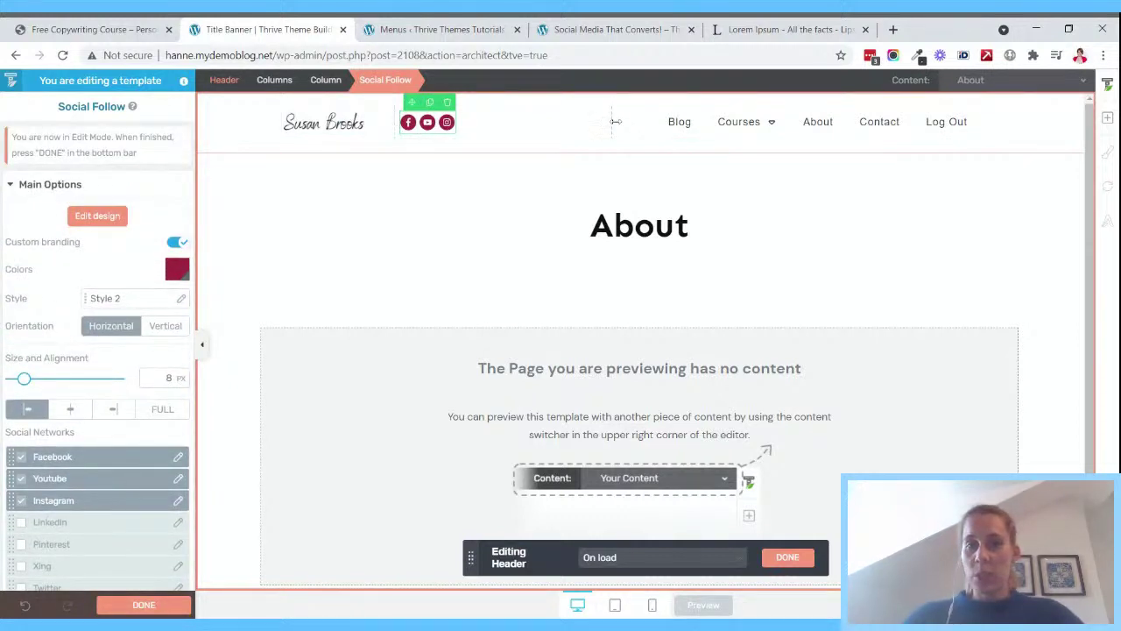
- Examine the header of the example site's home page, including its look while scrolled
click(98, 29)
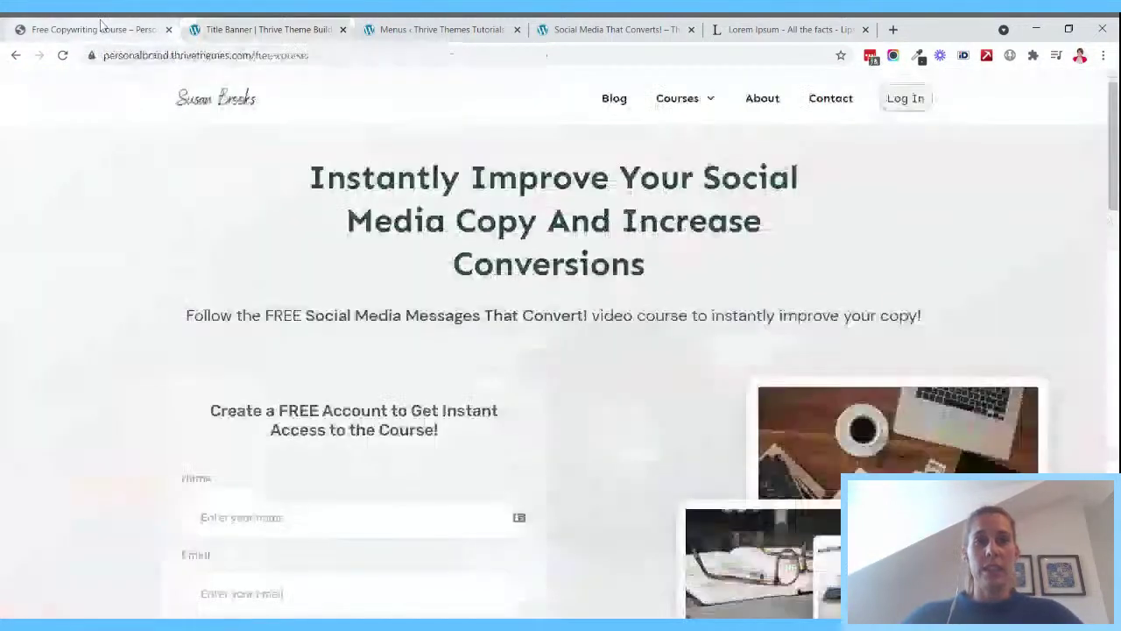
click(226, 102)
scroll(650, 155, down, 2)
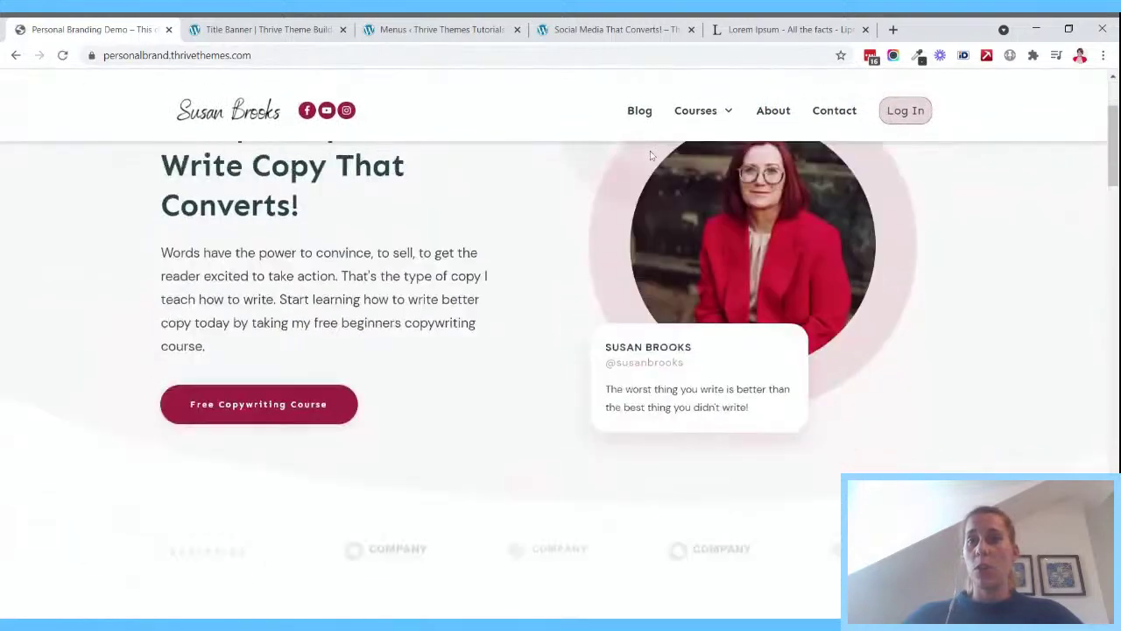
- Examine how the demo site's header changes as the home page is scrolled down and back up
scroll(651, 155, down, 4)
scroll(650, 155, up, 4)
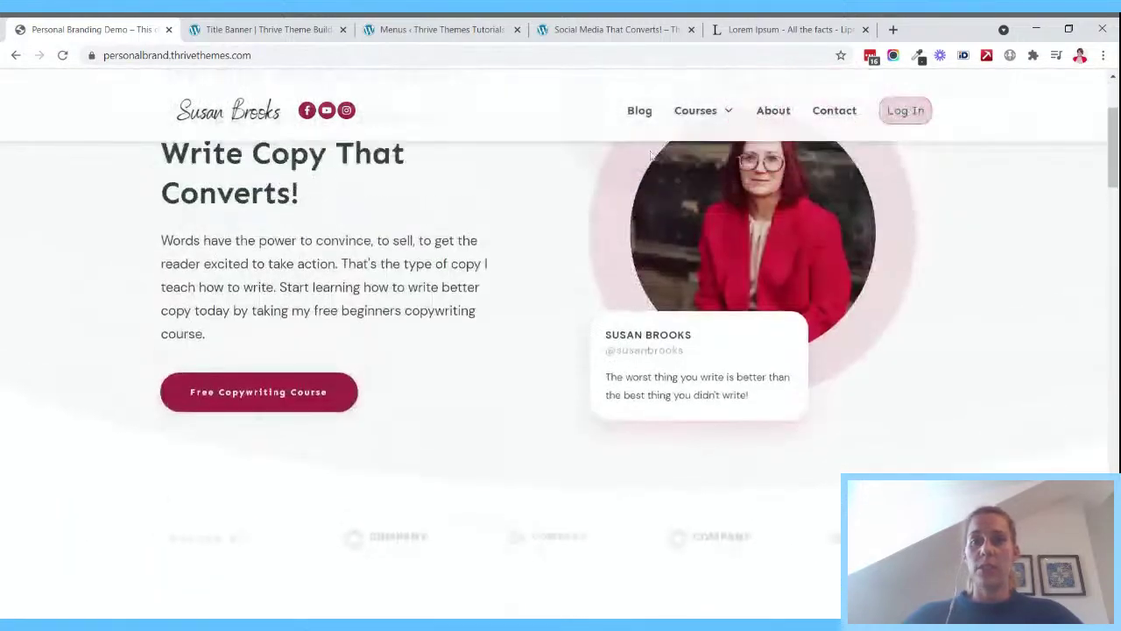
scroll(650, 155, up, 2)
scroll(651, 155, down, 5)
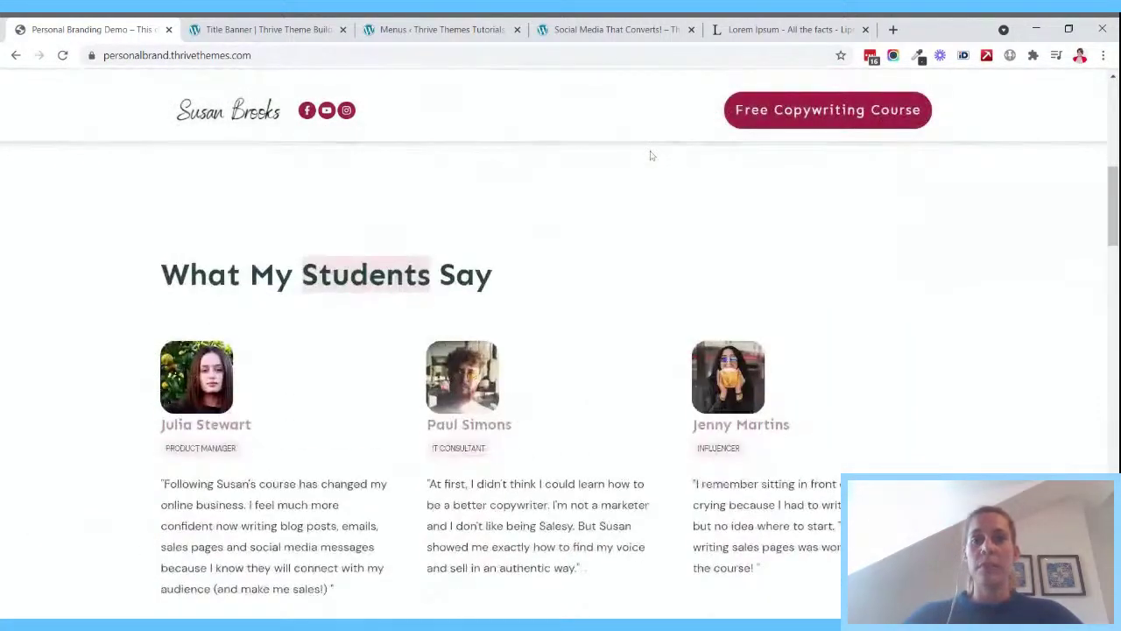
scroll(651, 155, up, 5)
- In the Title Banner template editor, set the header's scroll behavior to Sticky and enable Switch on scroll
click(263, 29)
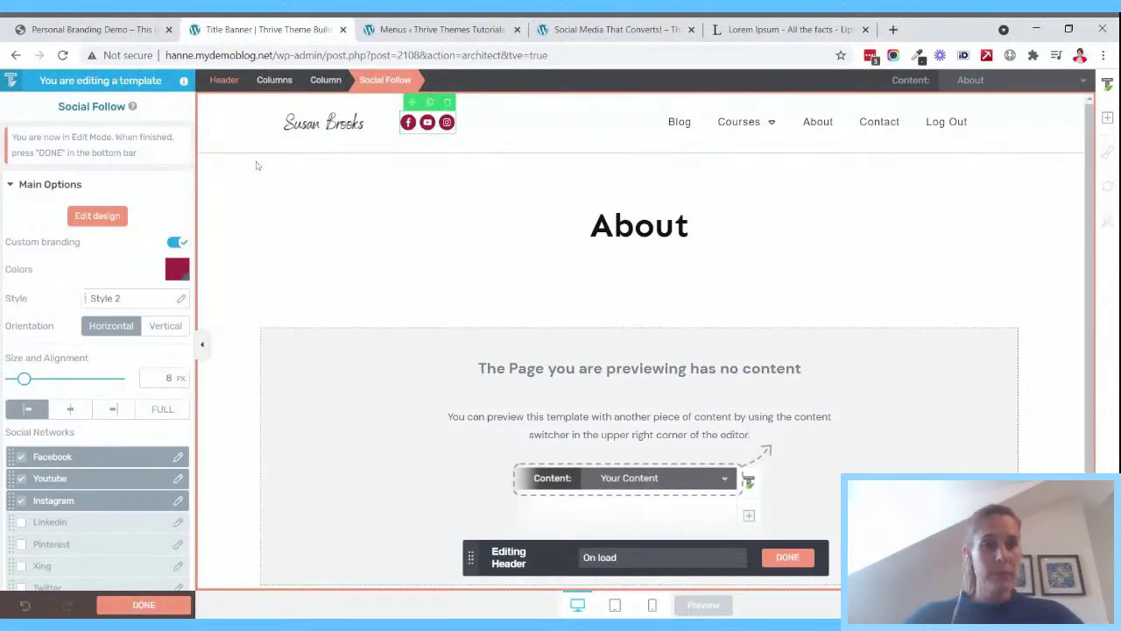
click(230, 81)
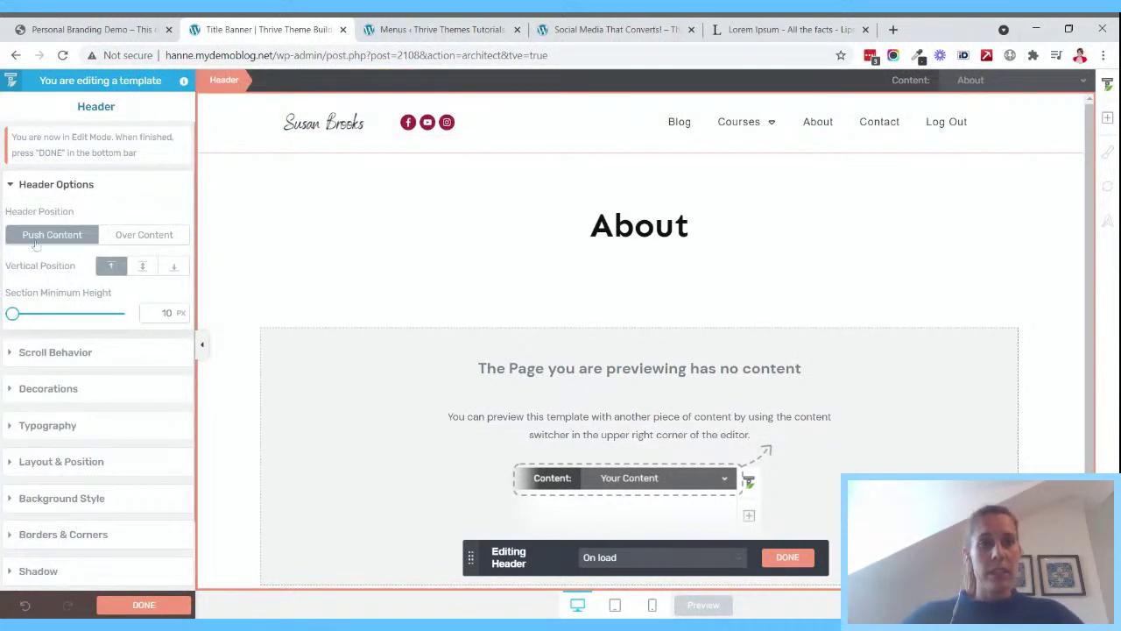
click(21, 353)
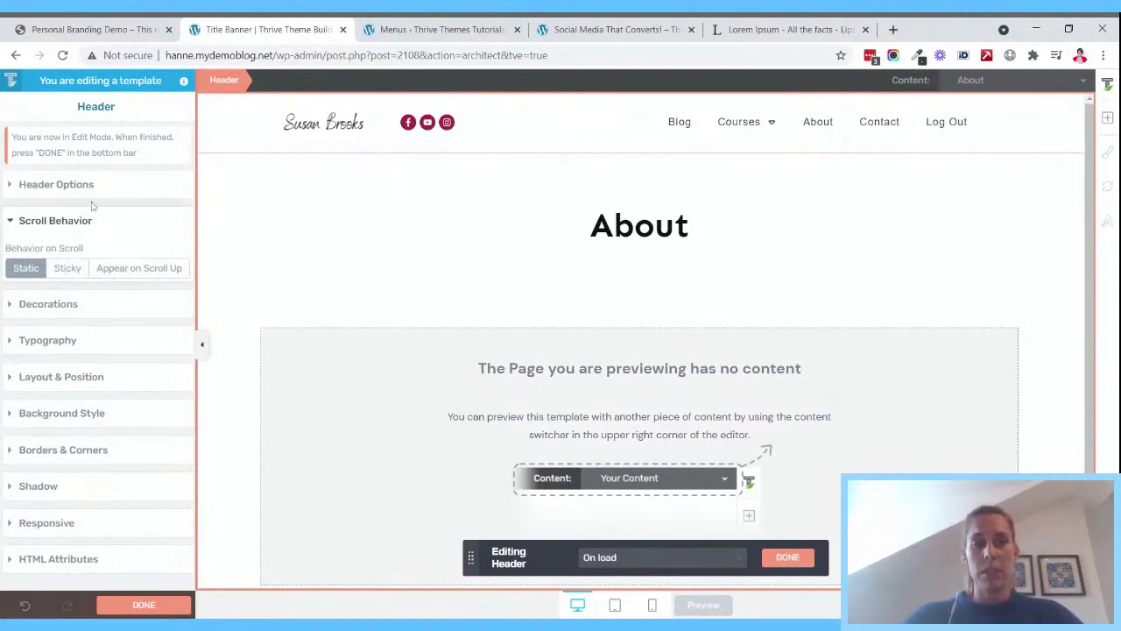
click(70, 277)
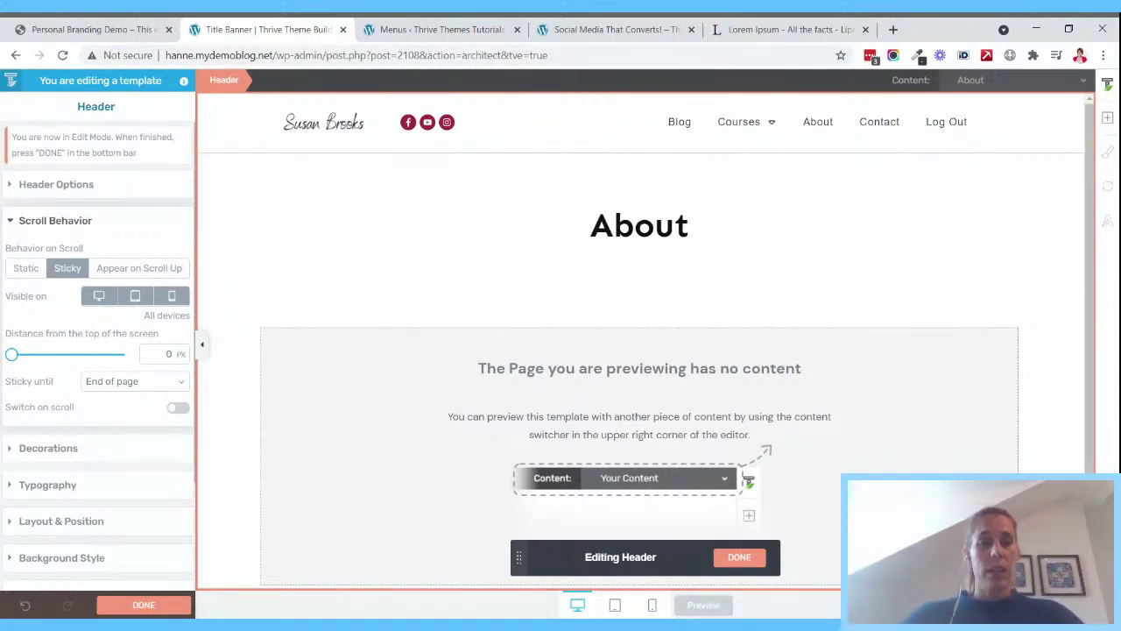
click(177, 407)
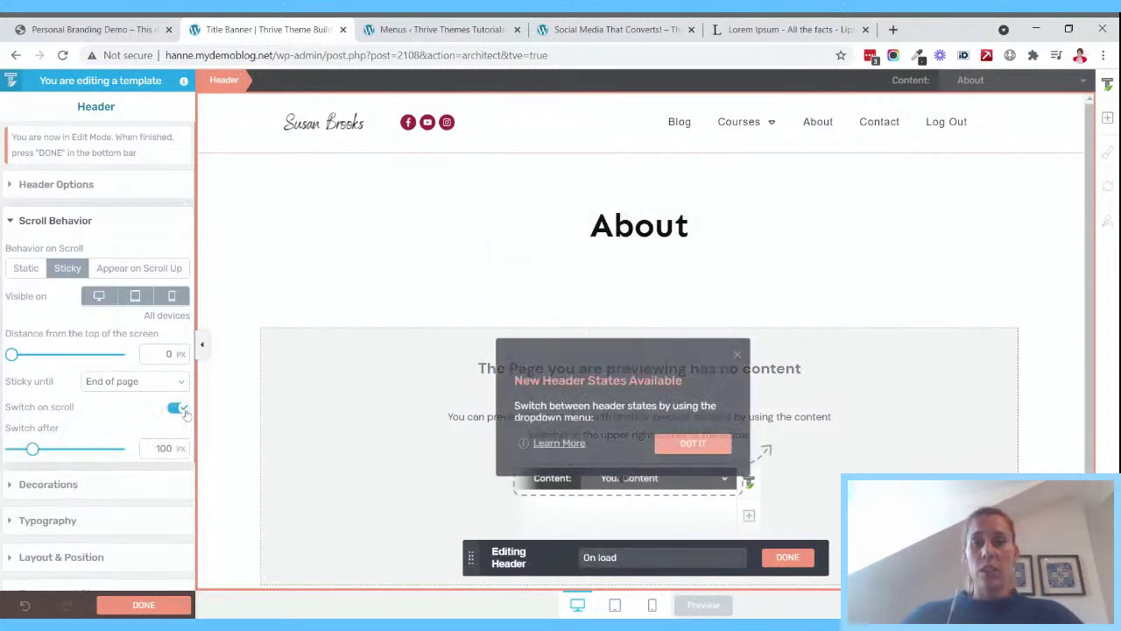
click(685, 489)
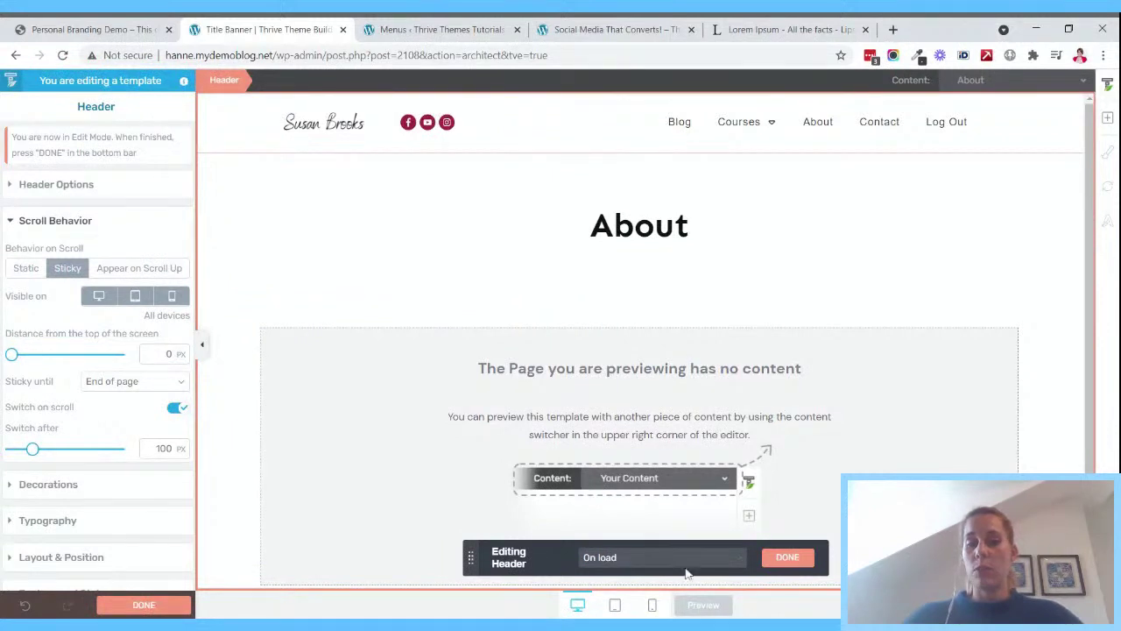
- Switch between the header's On load and On scroll states, leaving On scroll selected for editing
click(618, 585)
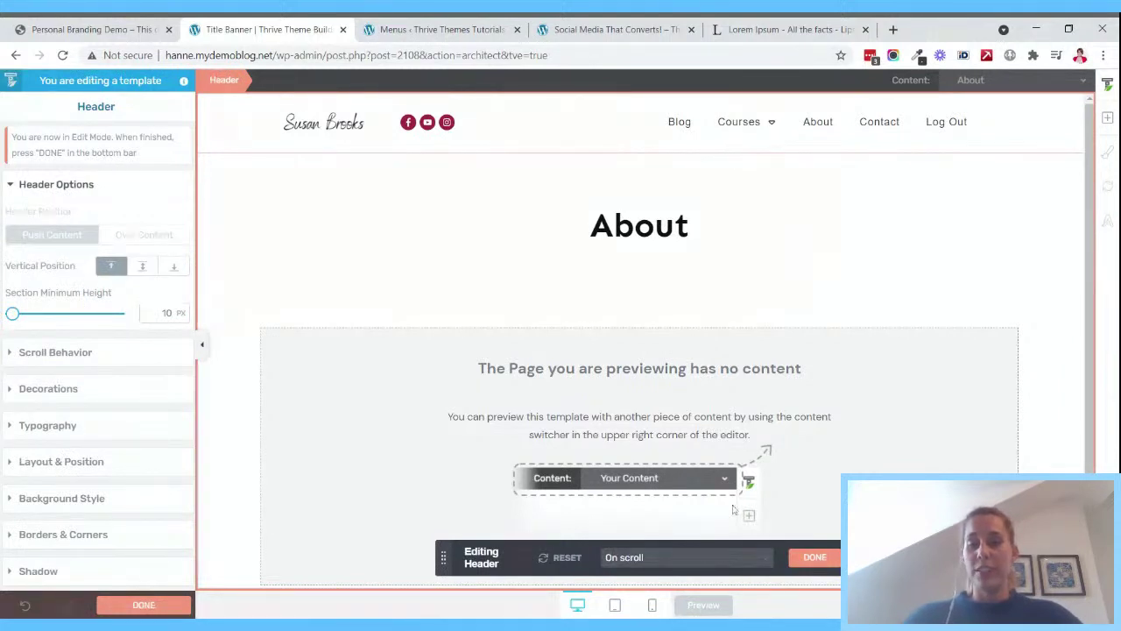
click(714, 565)
click(700, 578)
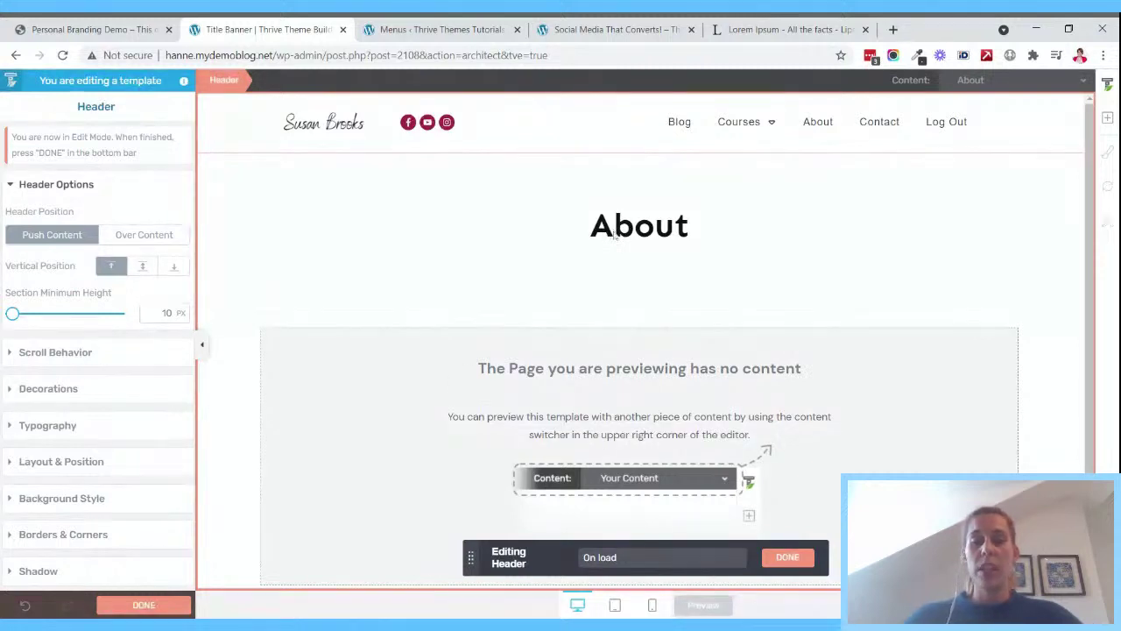
click(672, 571)
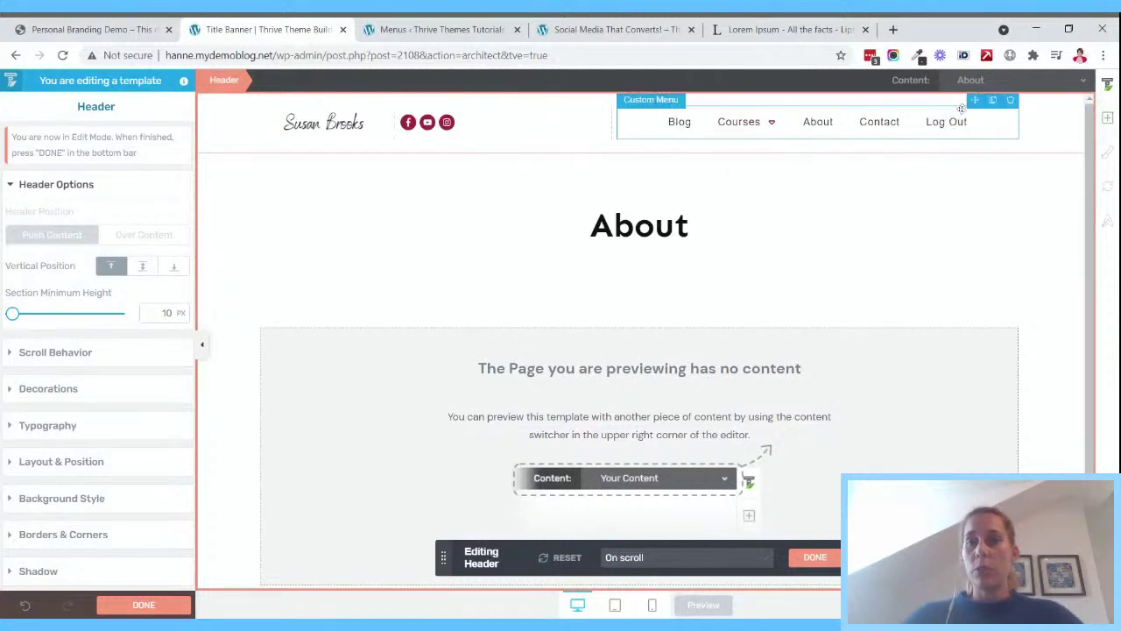
- Add a Button element to the header's menu column and delete the custom menu from it
click(1107, 117)
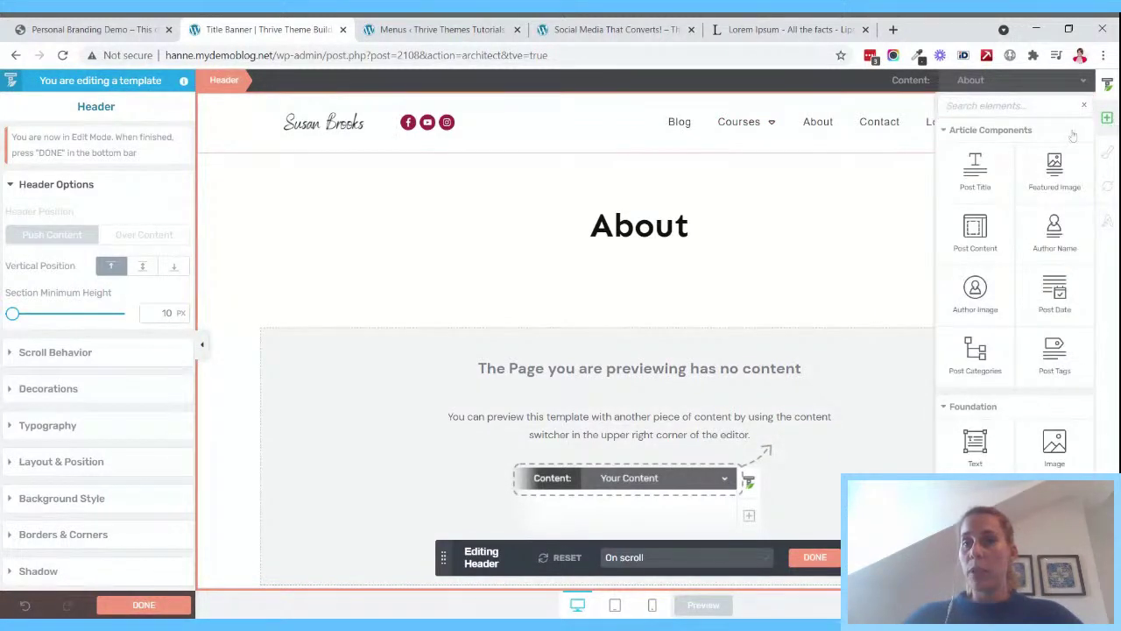
text(butt)
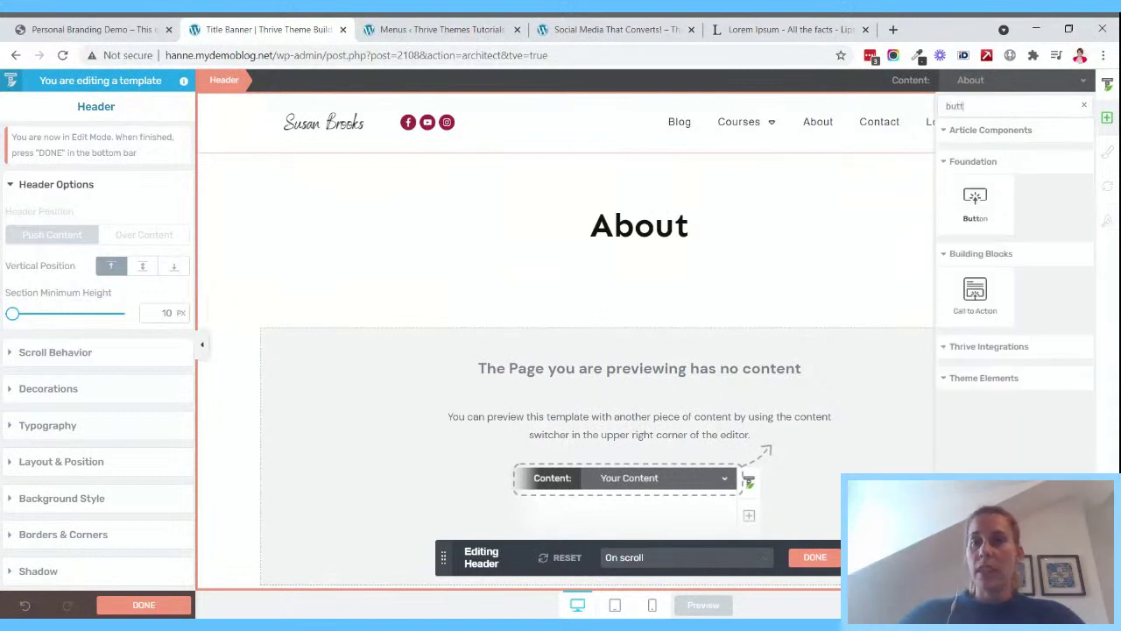
drag(975, 200, 904, 137)
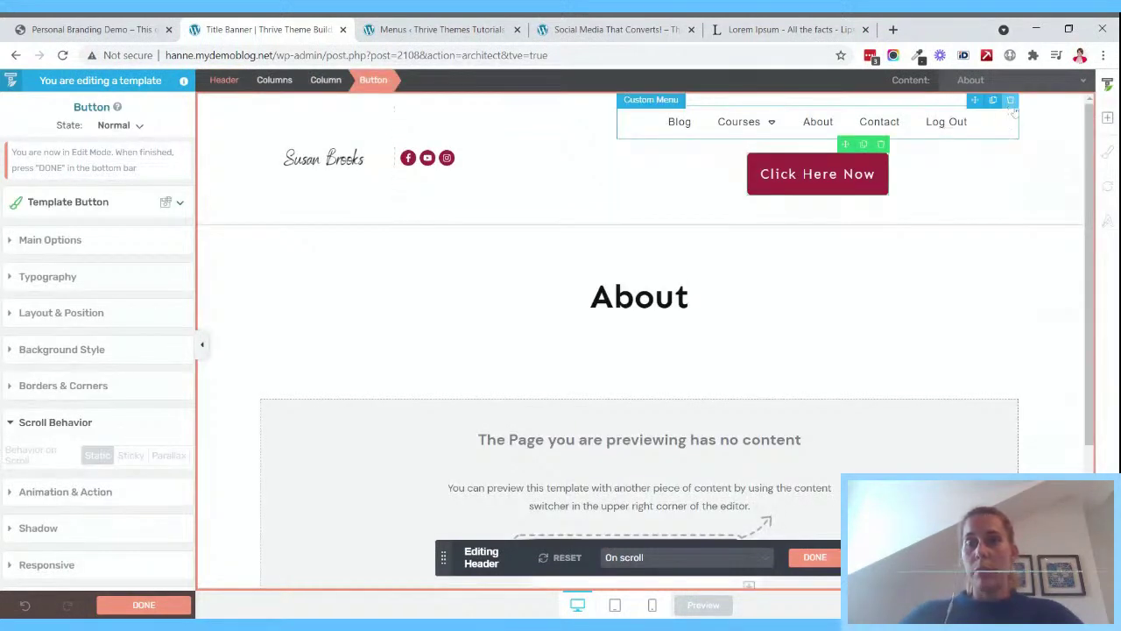
click(1010, 102)
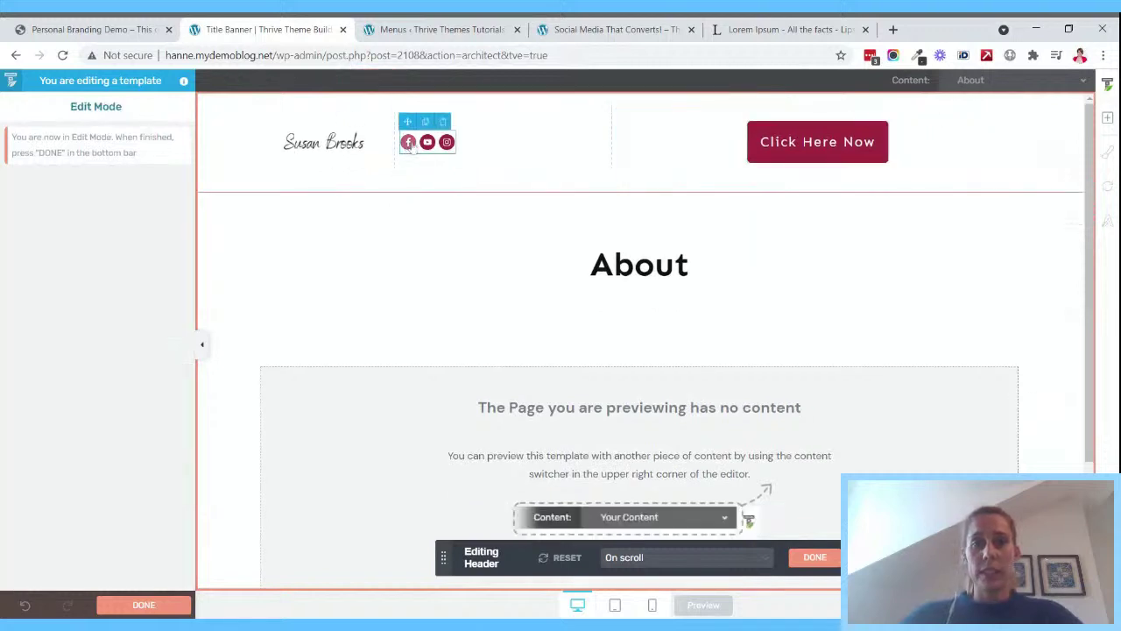
- Change the header button's text to "Free Copywriting Course" and reselect the button
click(772, 127)
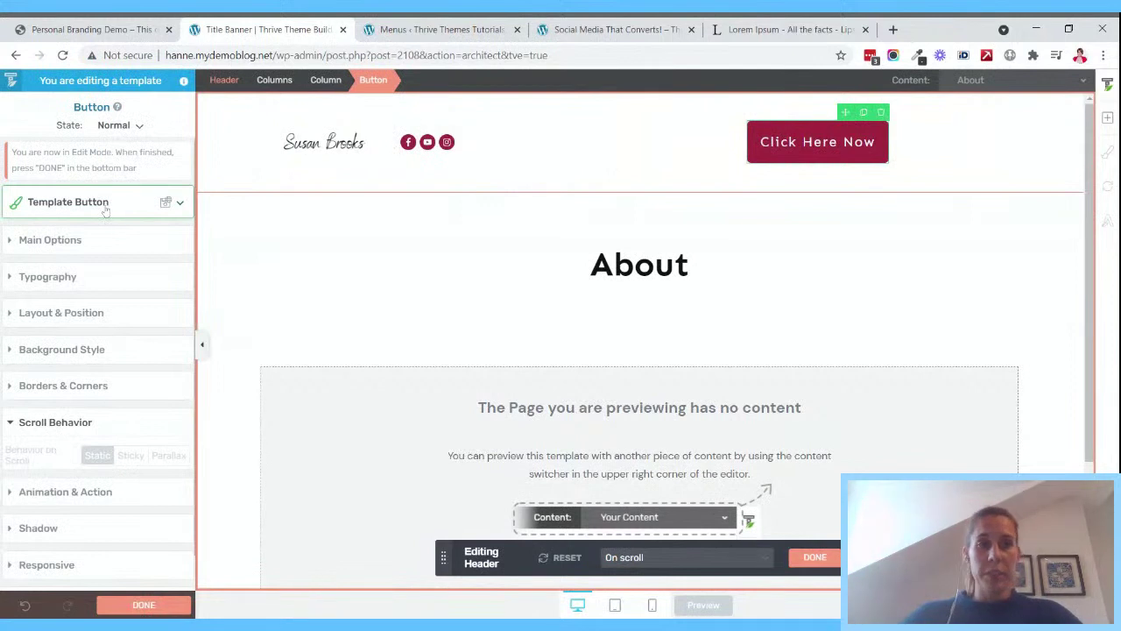
click(62, 244)
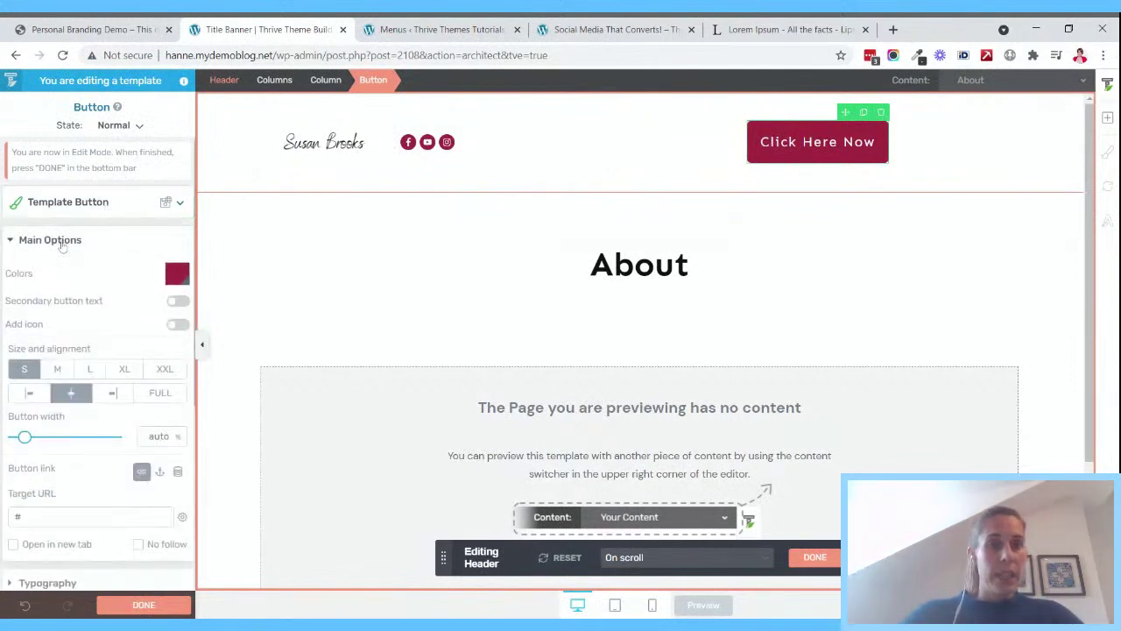
scroll(70, 263, down, 1)
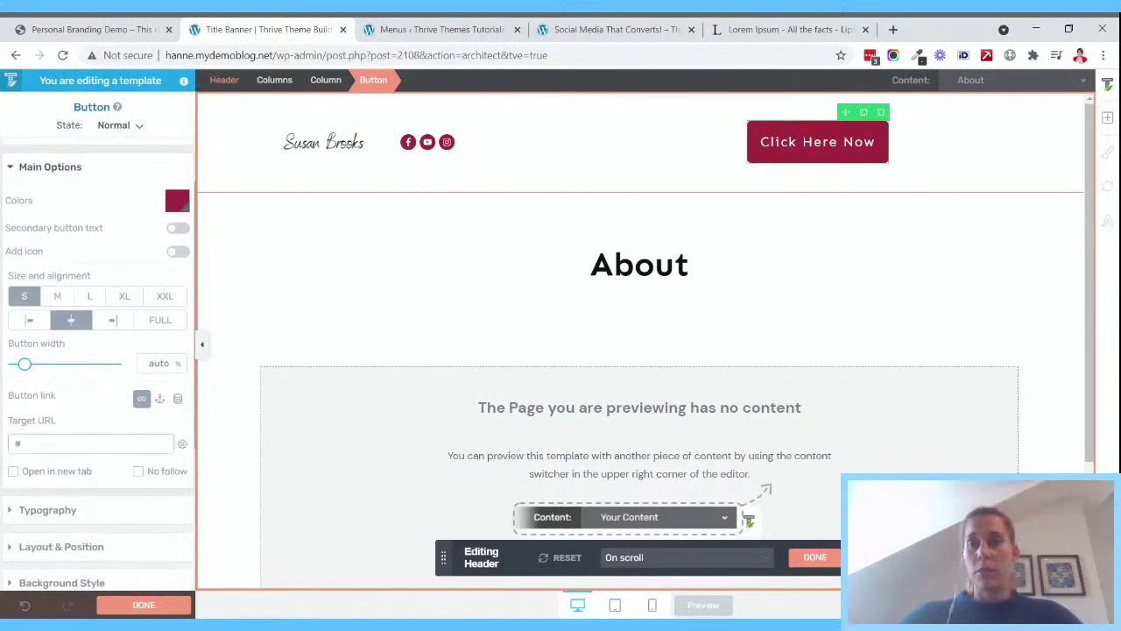
click(777, 143)
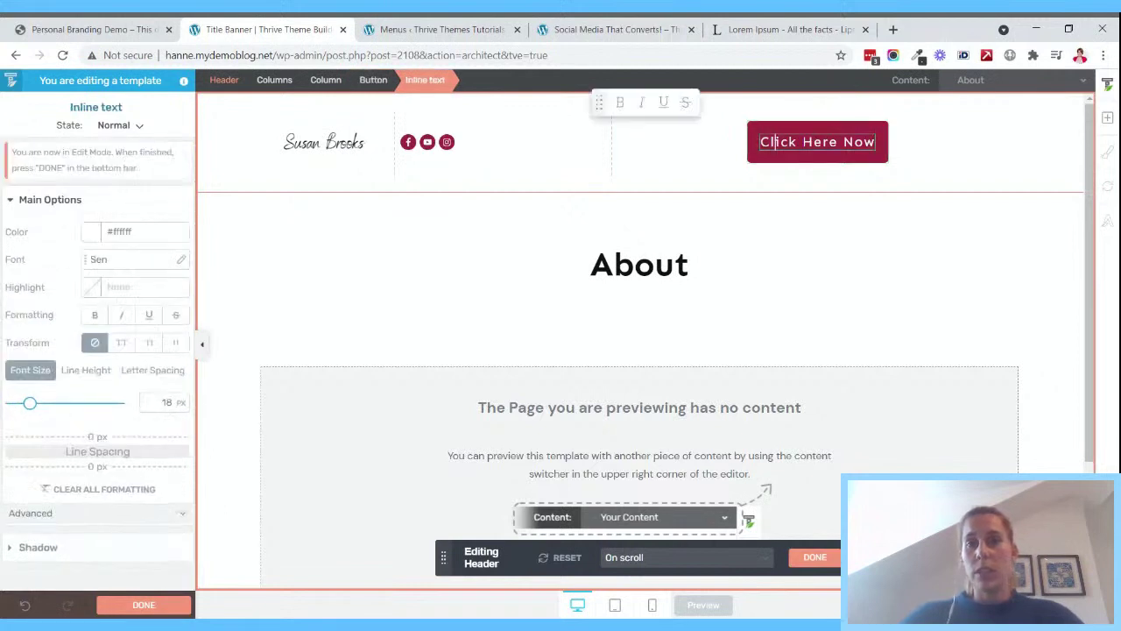
key(ctrl+a)
text(Free Co)
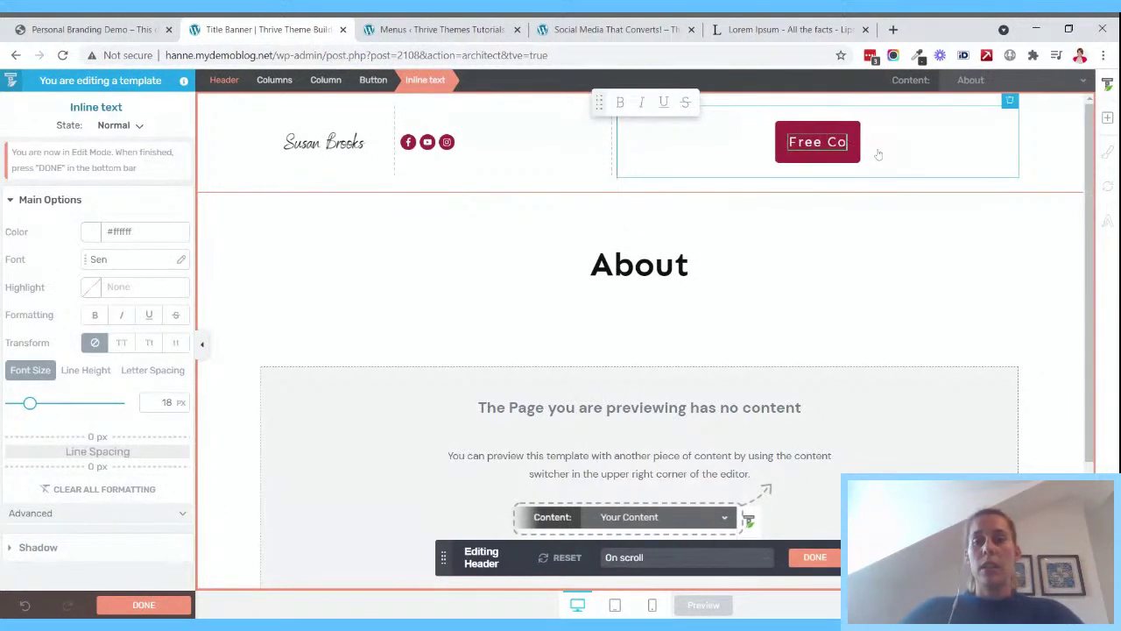
text(pywriting Course)
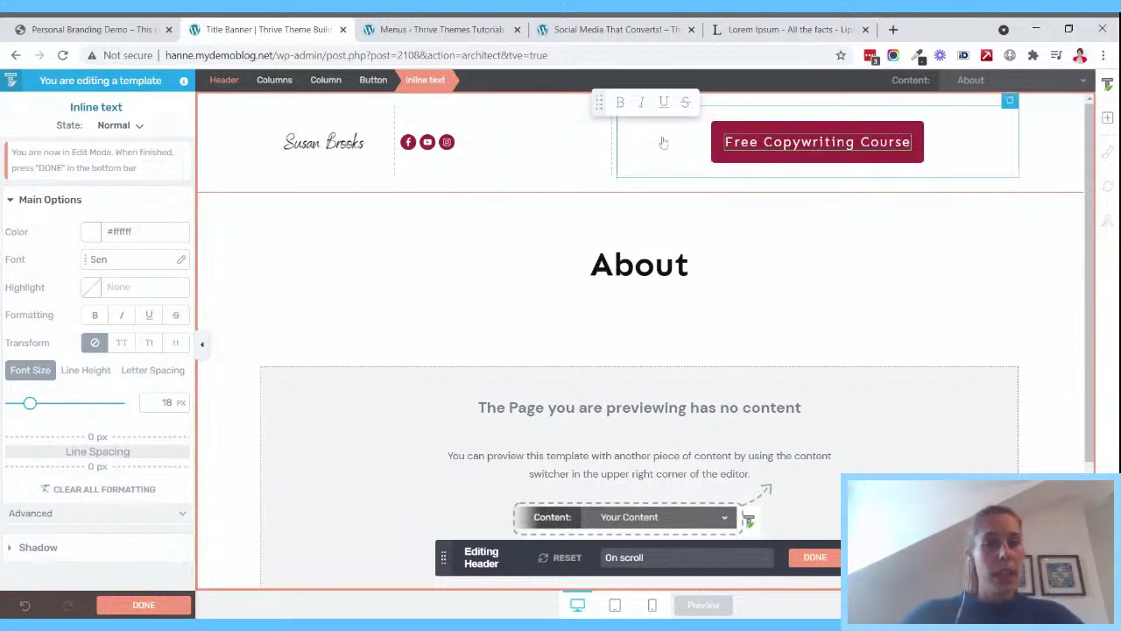
click(719, 126)
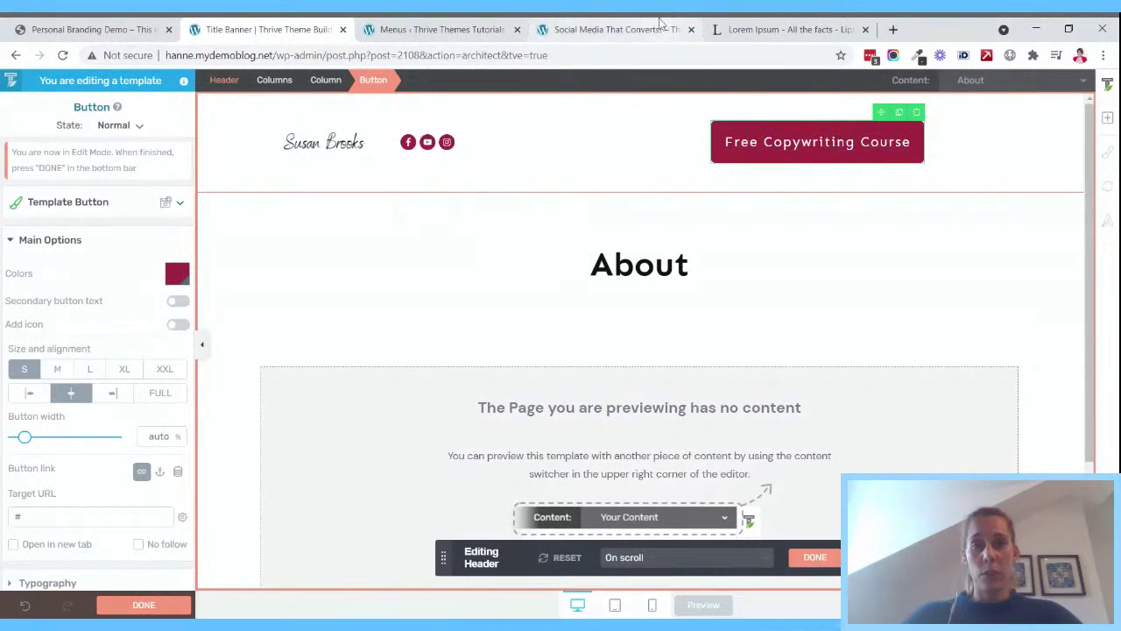
- Open the Intro to Copywriting lesson from the Social Media That Converts! course page and copy its URL
click(627, 26)
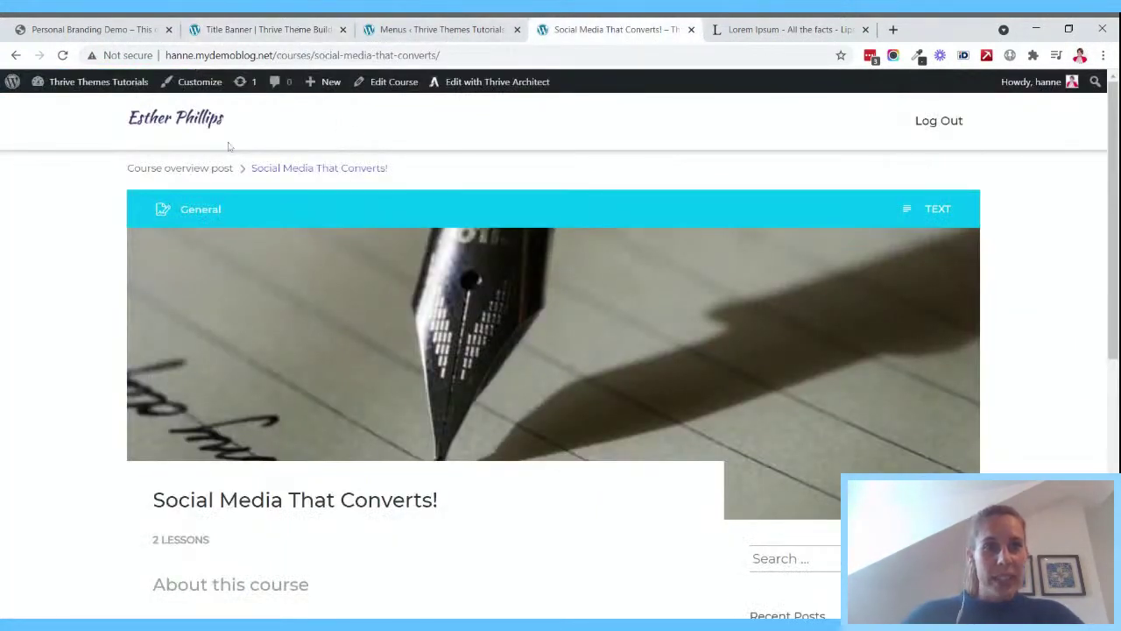
scroll(306, 171, down, 5)
scroll(307, 171, up, 3)
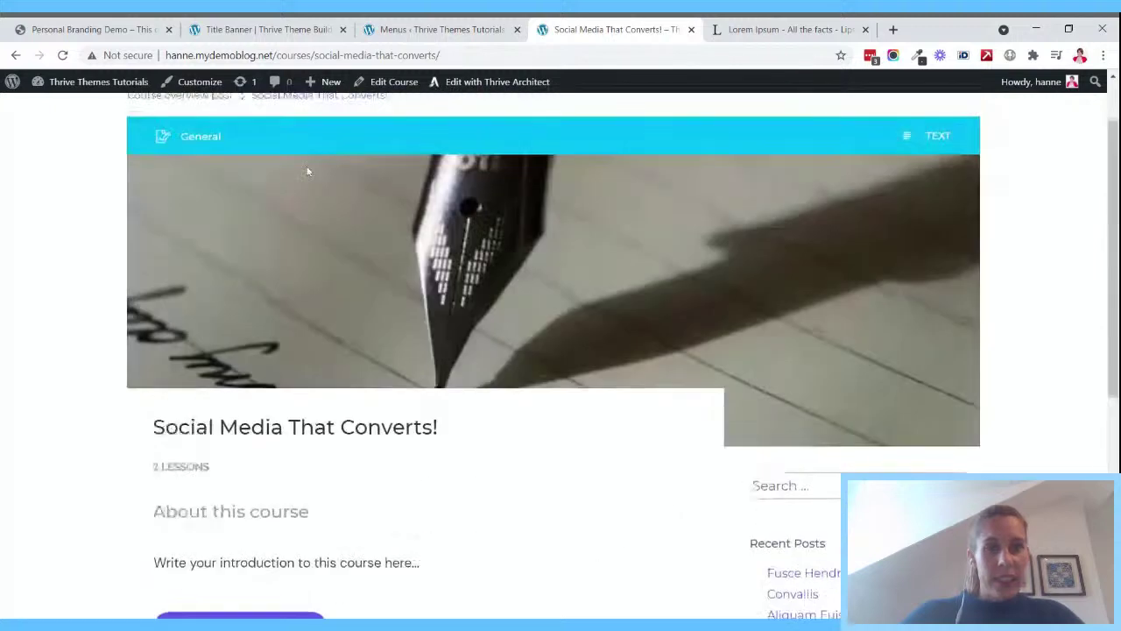
scroll(307, 172, down, 1)
scroll(307, 172, down, 3)
click(341, 378)
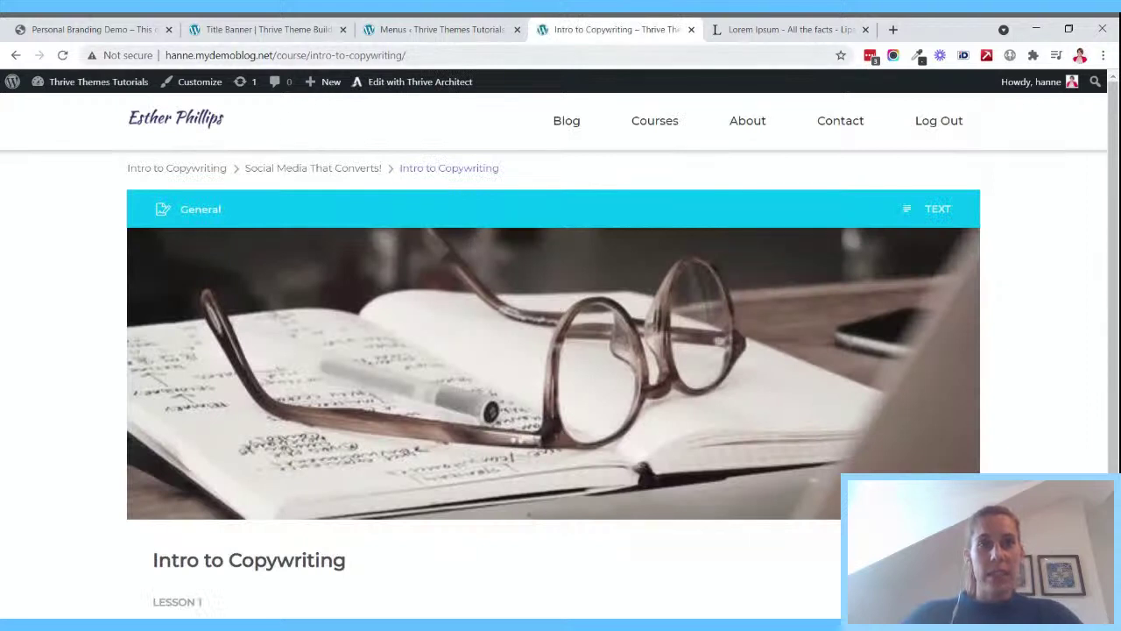
click(350, 56)
key(ctrl+c)
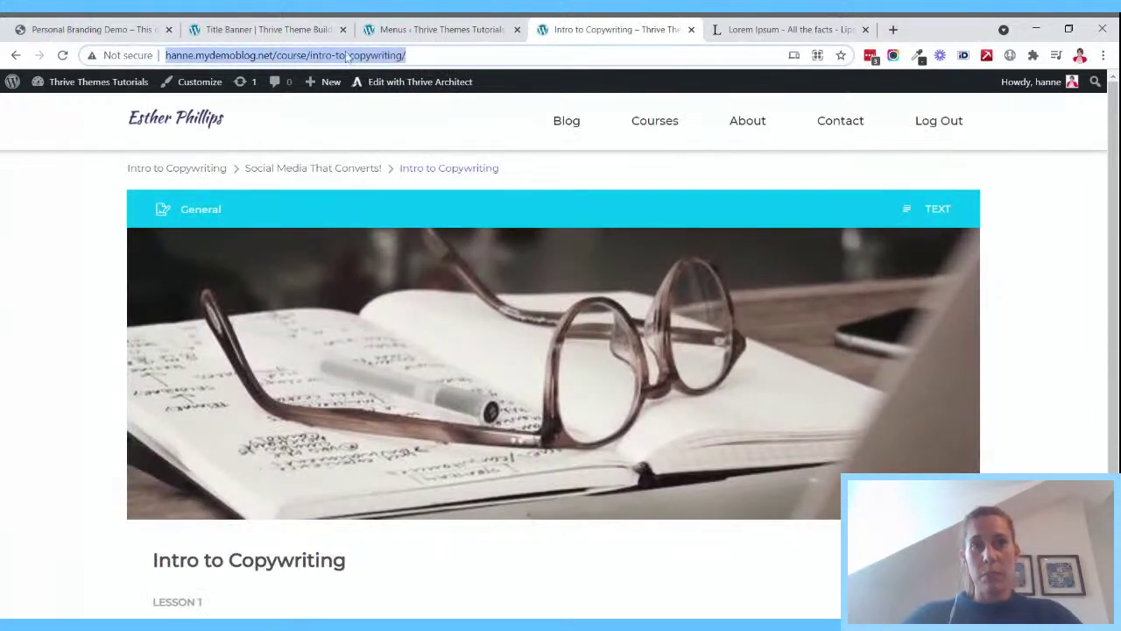
- Back in the template editor, set the header button's target URL to the copied Intro to Copywriting lesson address
click(428, 28)
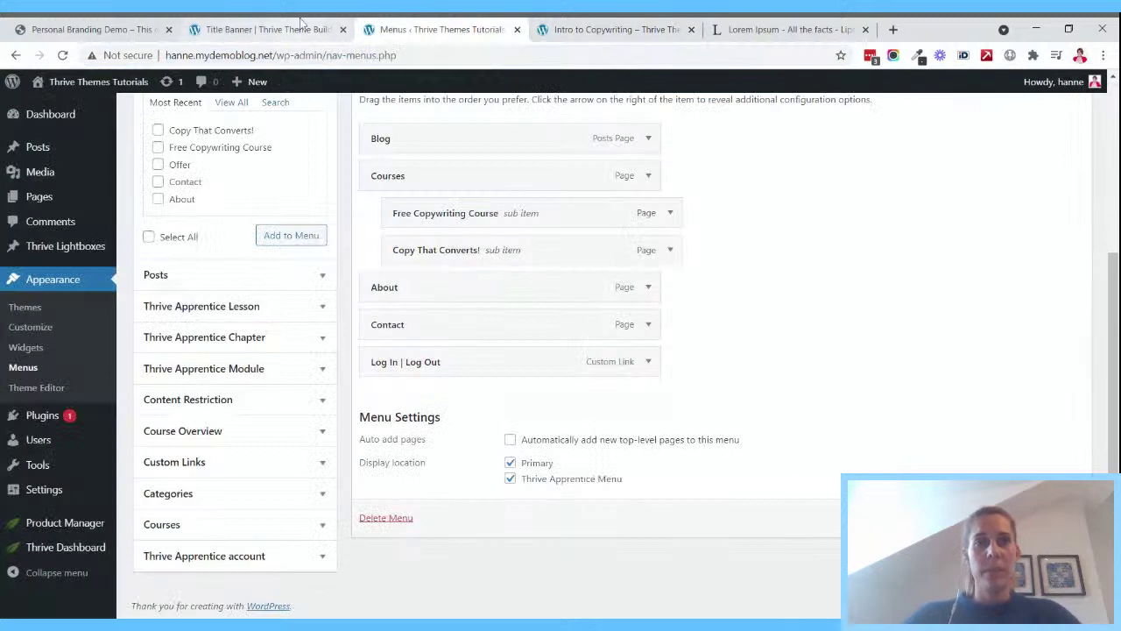
click(263, 29)
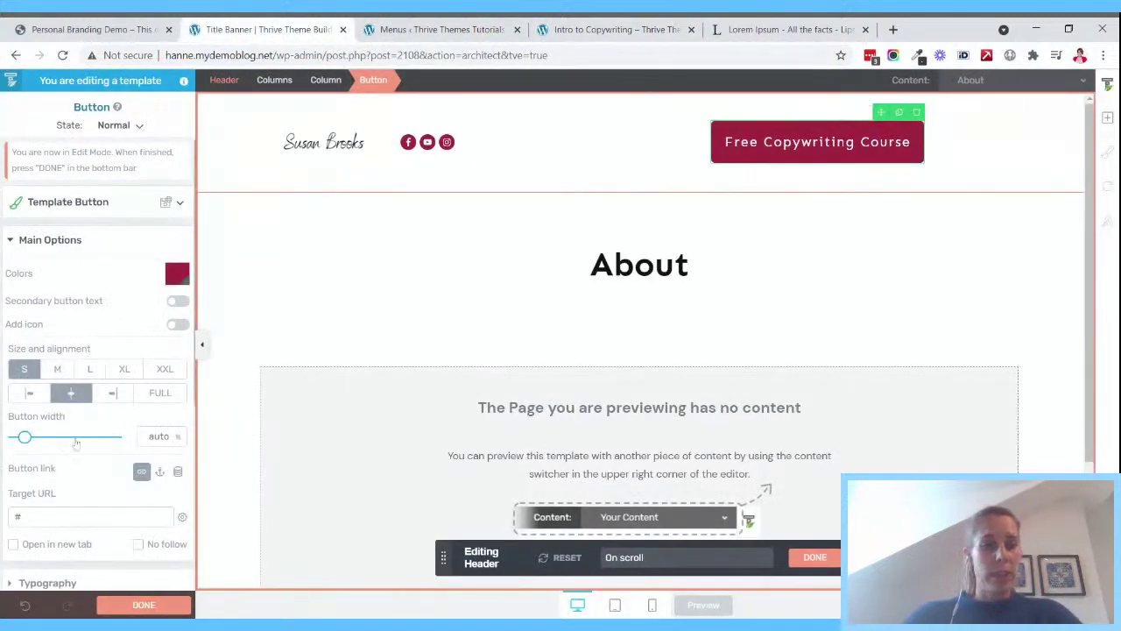
double_click(18, 517)
key(ctrl+v)
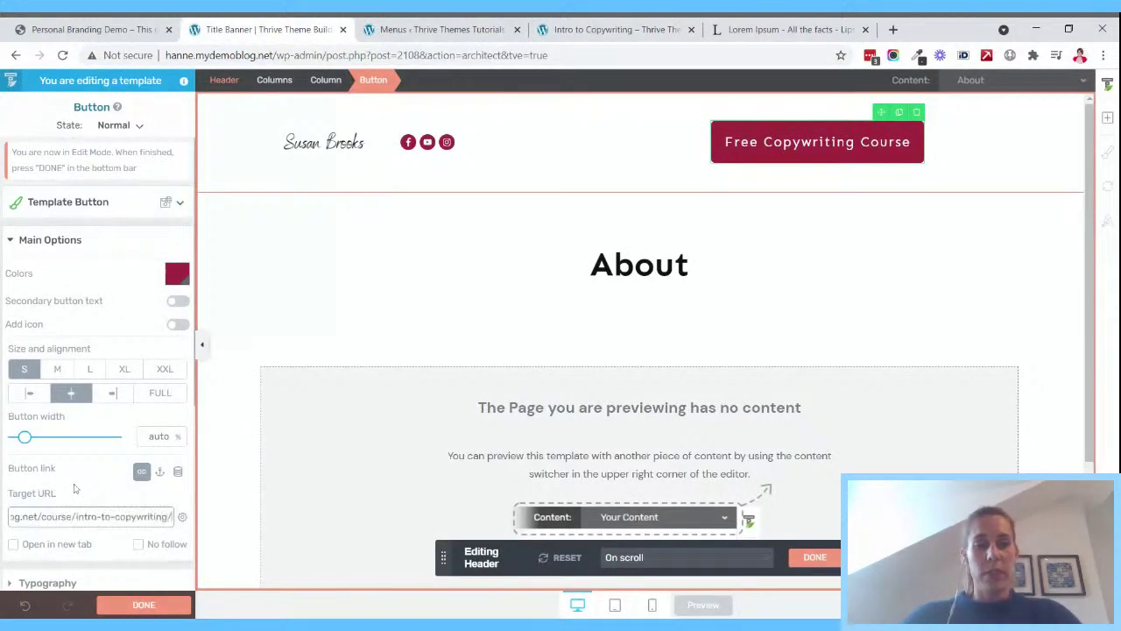
scroll(77, 465, down, 3)
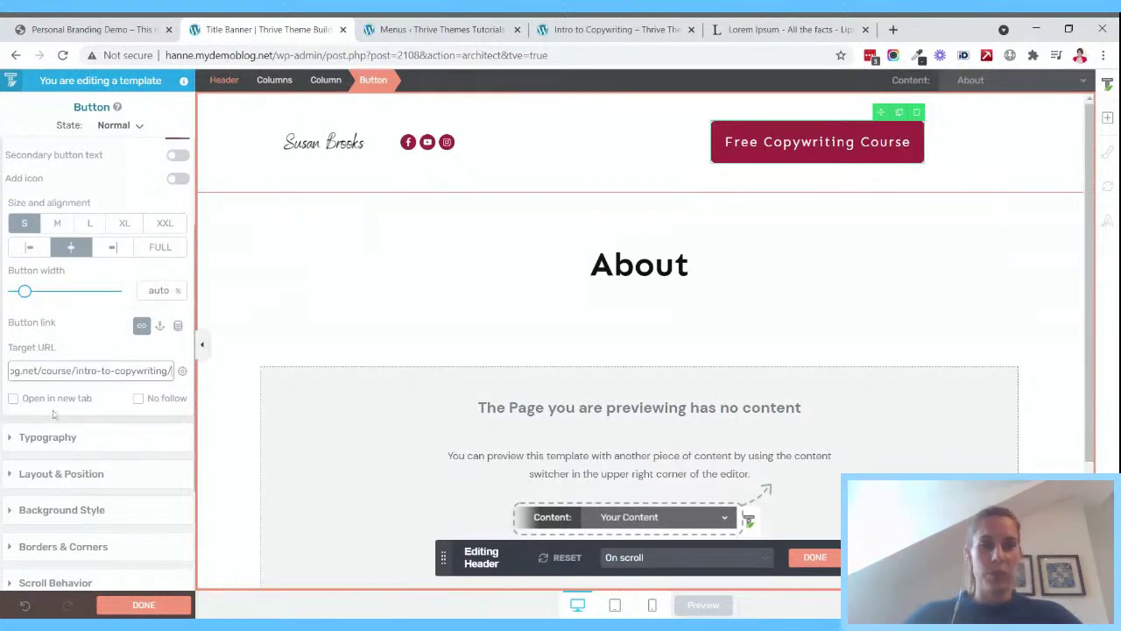
click(112, 397)
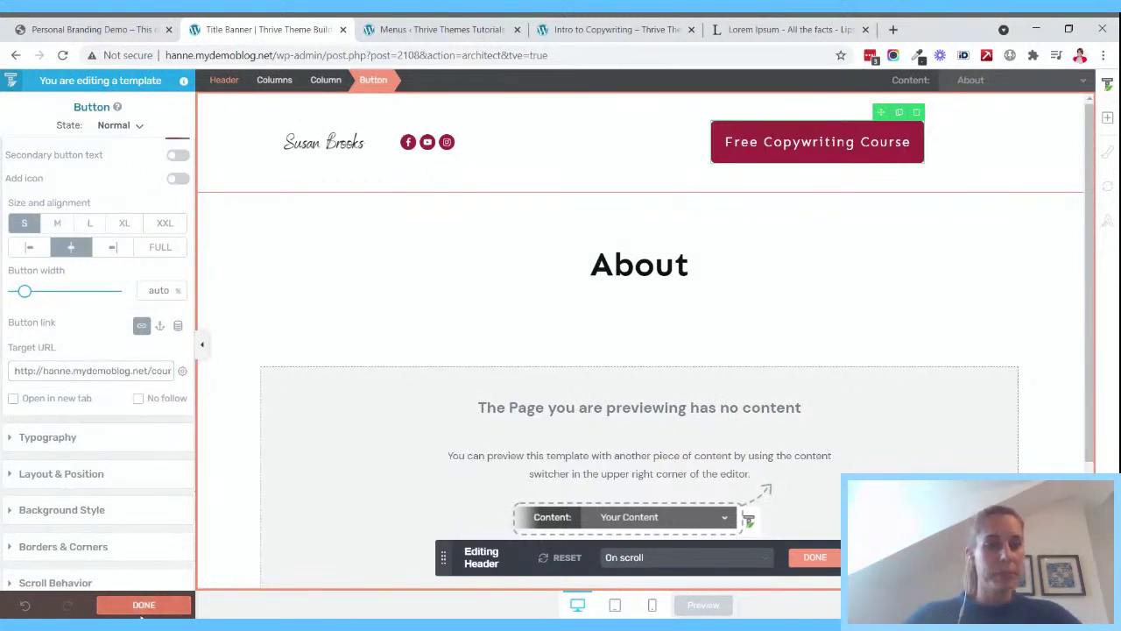
- Set the top and bottom margins of the Free Copywriting Course button to 0
click(679, 154)
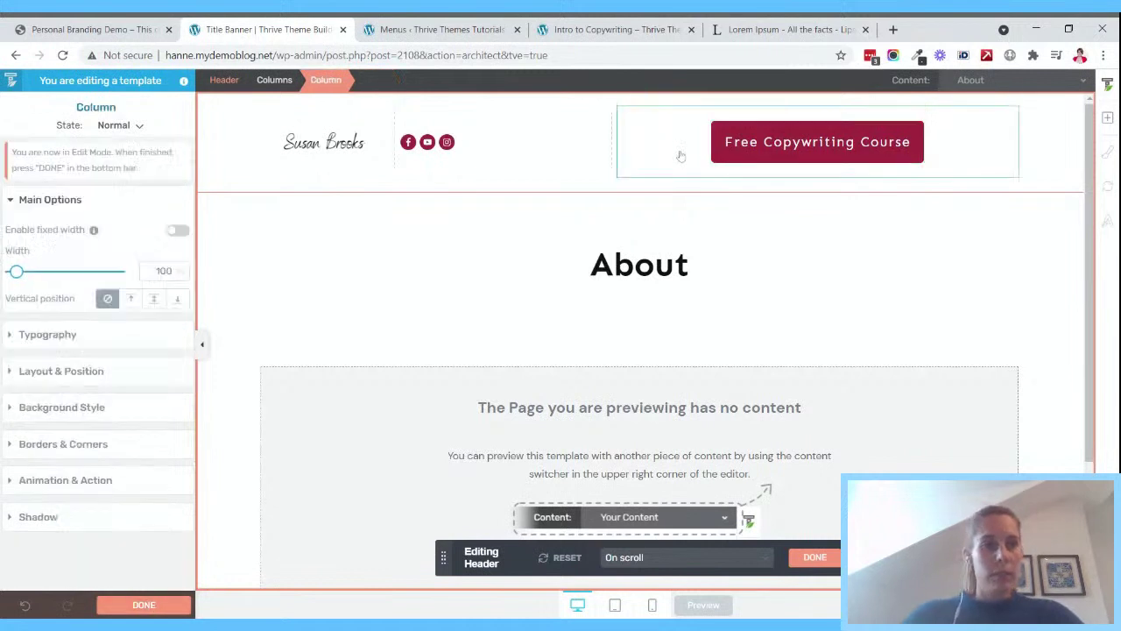
click(52, 371)
click(735, 129)
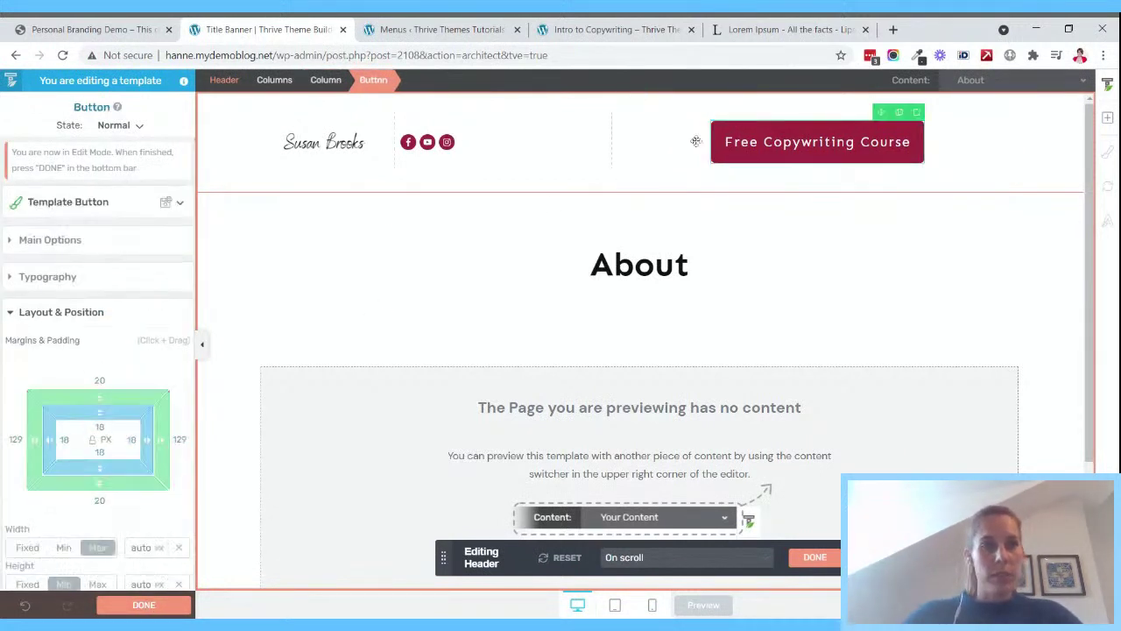
click(151, 392)
text(0)
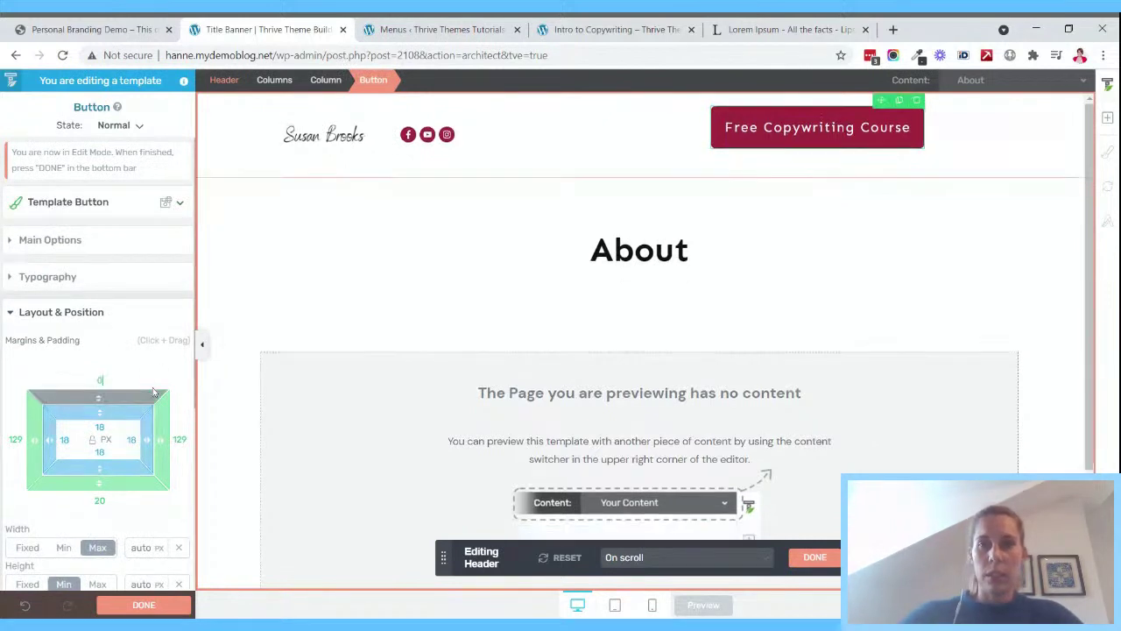
click(99, 500)
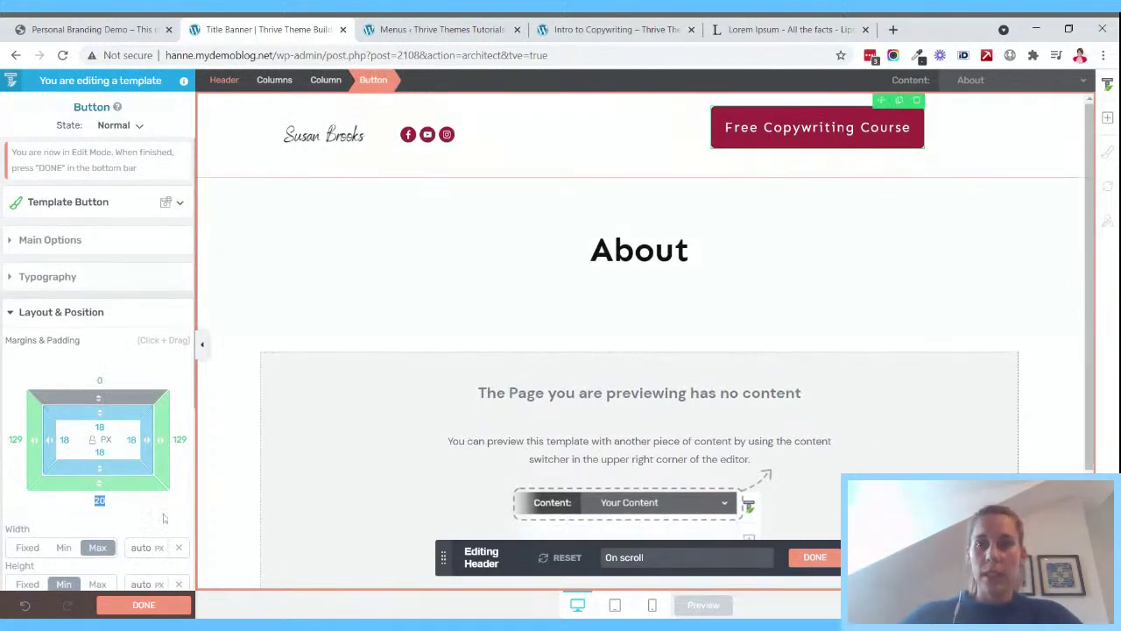
text(0)
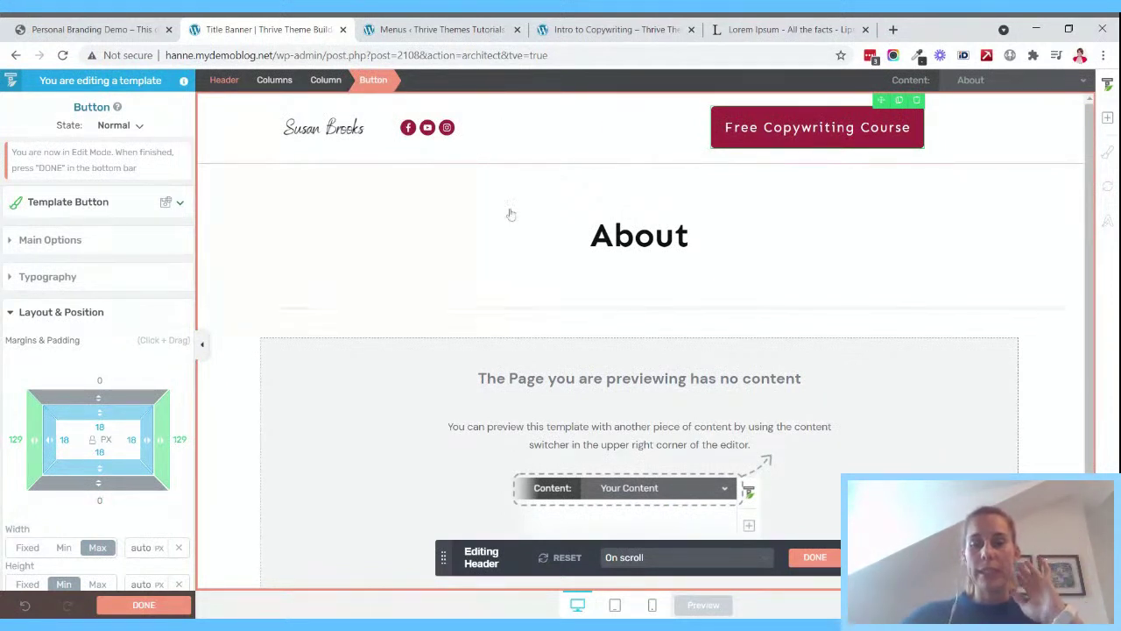
- Finish editing the header, save the Title Banner template and open its preview
click(811, 562)
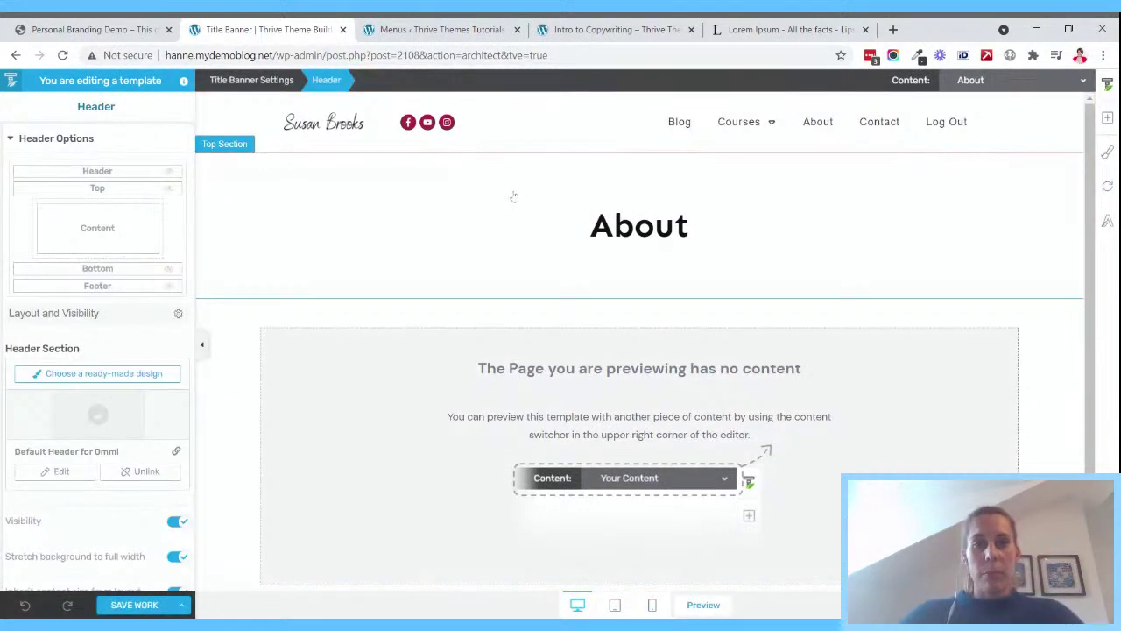
click(134, 605)
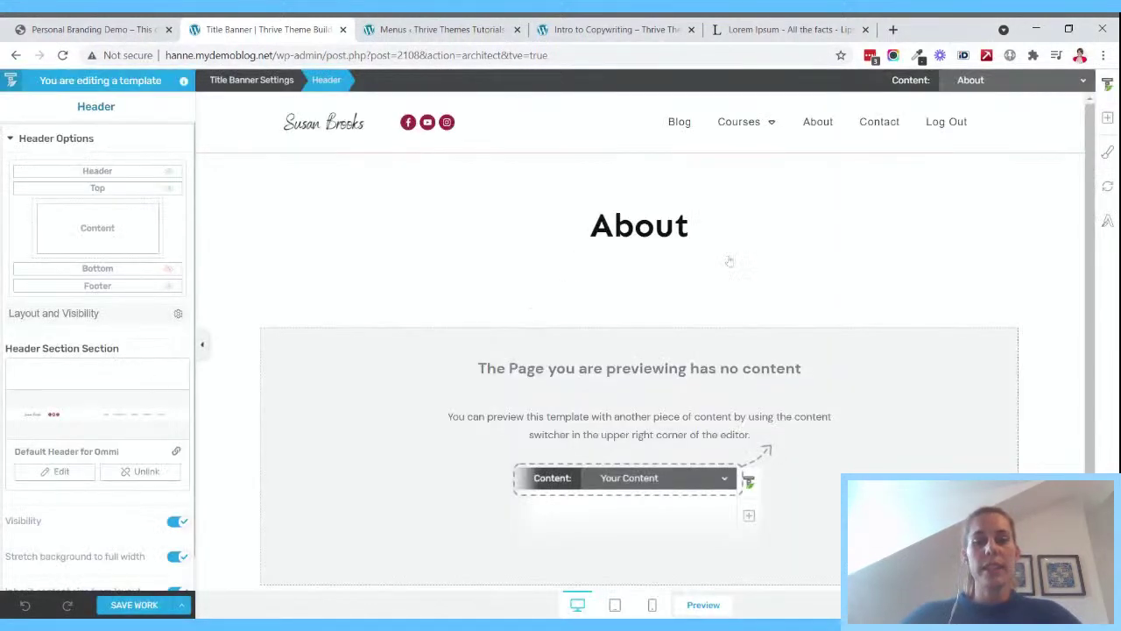
click(703, 604)
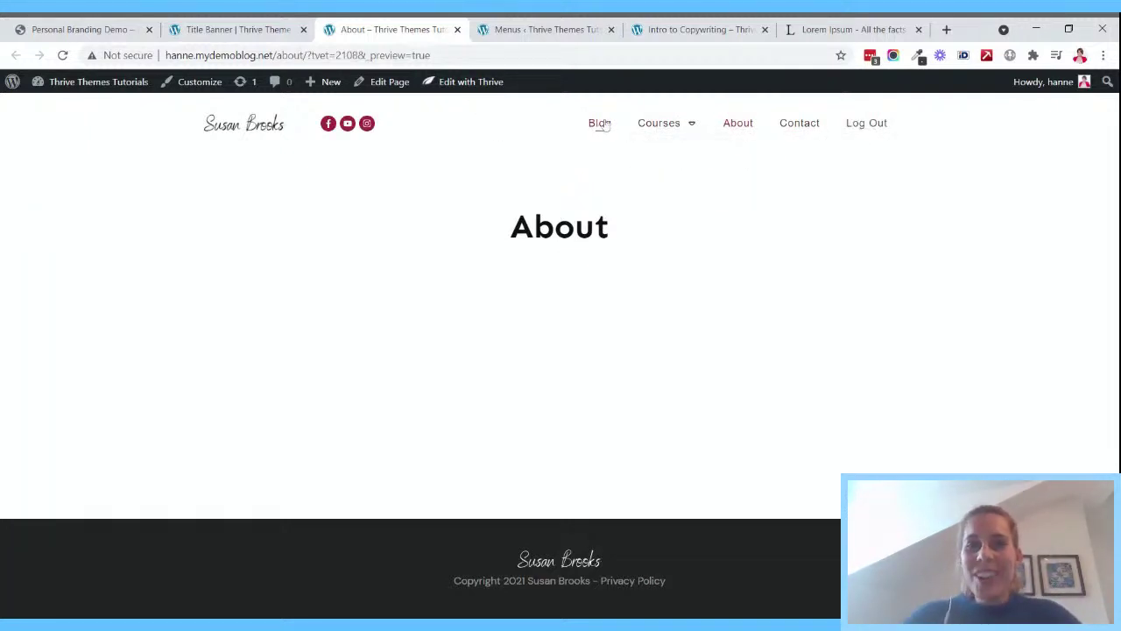
- Go to the site's homepage and check how the header changes between the page top and the scrolled state
click(225, 127)
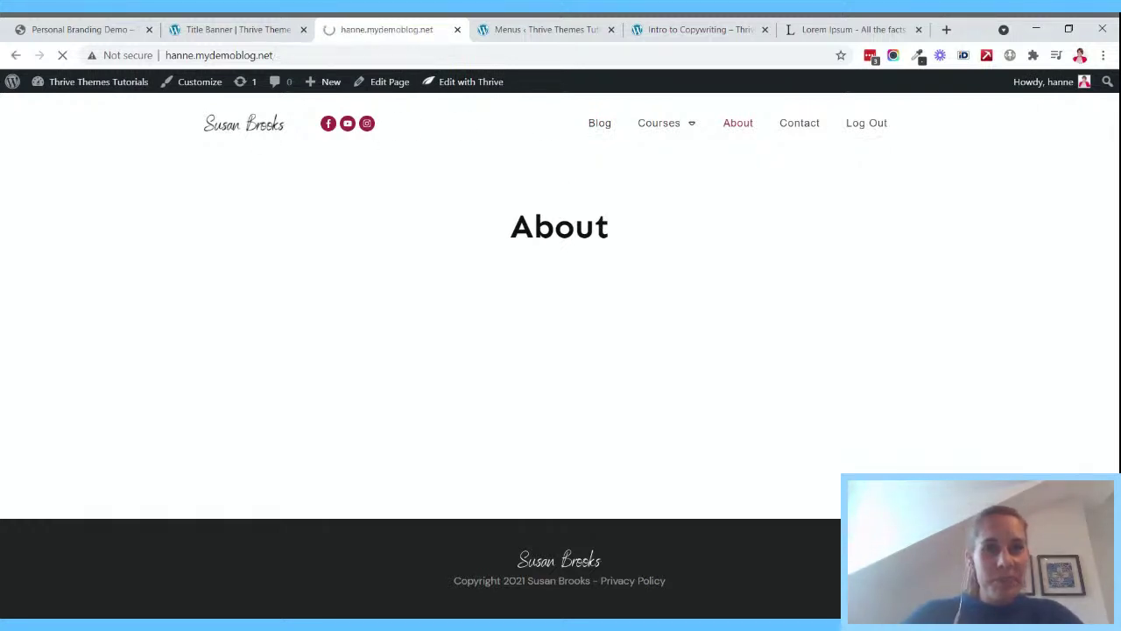
scroll(718, 177, down, 3)
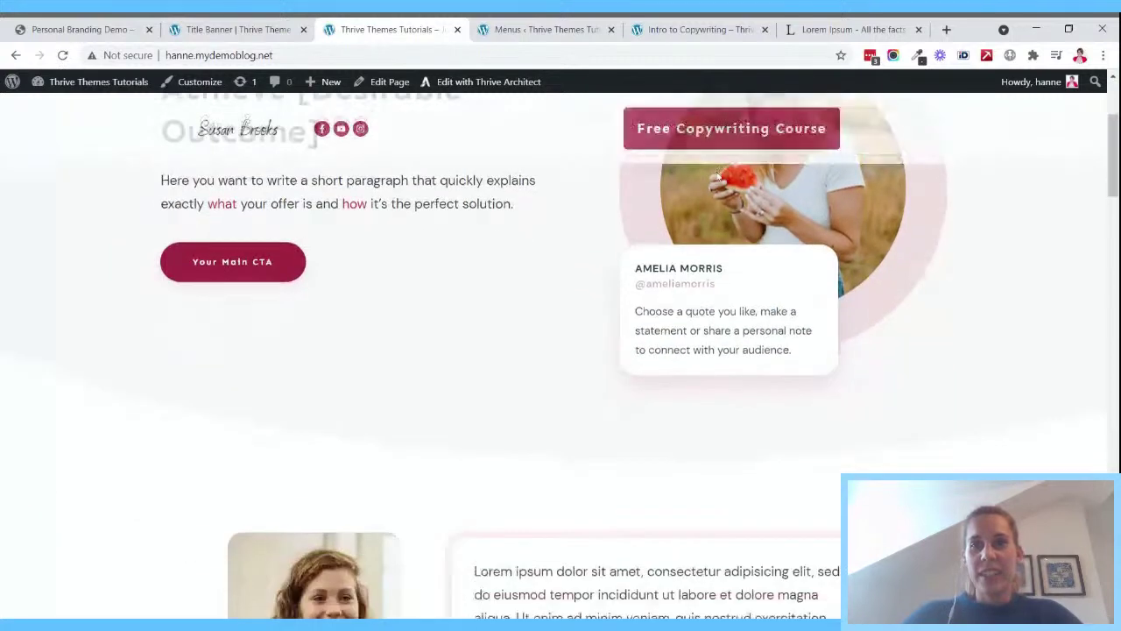
scroll(718, 177, up, 3)
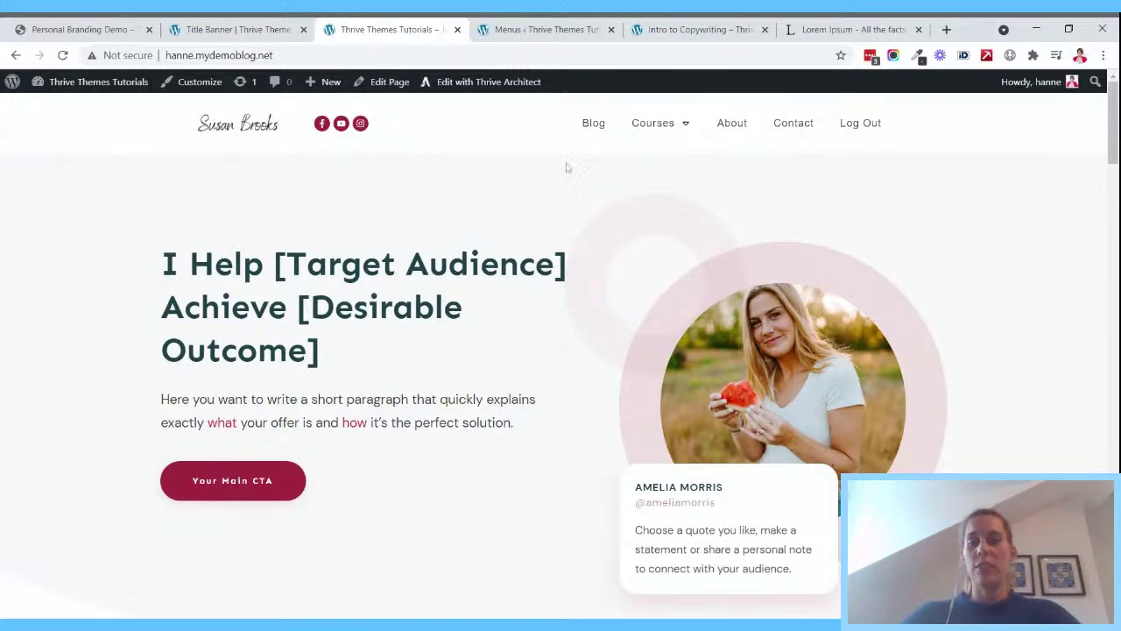
scroll(566, 167, down, 5)
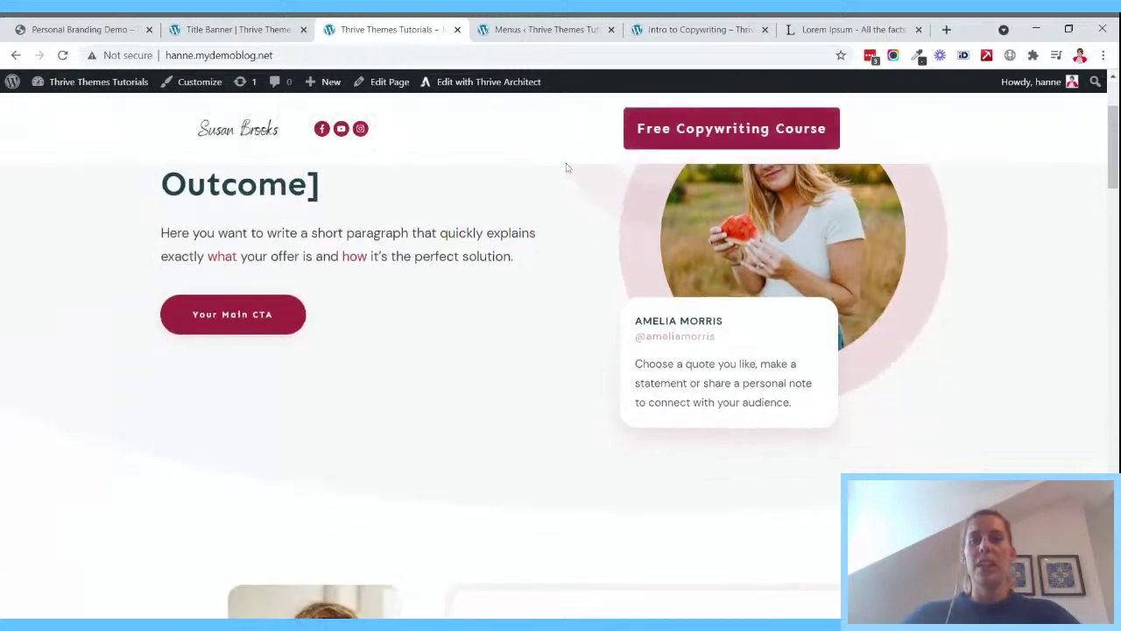
scroll(566, 167, down, 10)
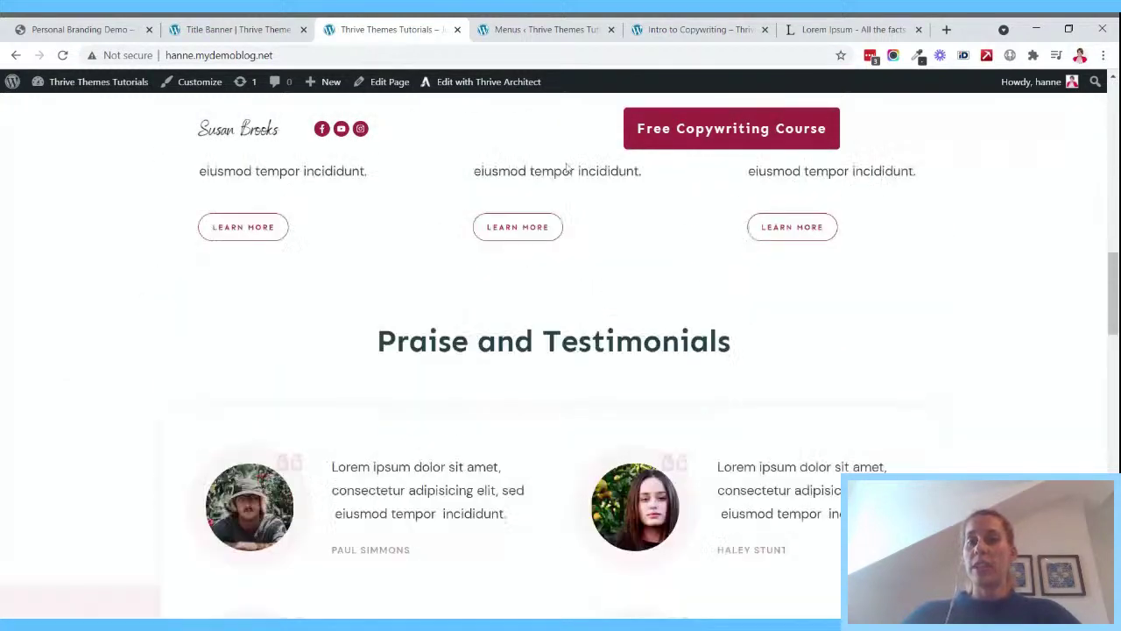
scroll(566, 168, up, 15)
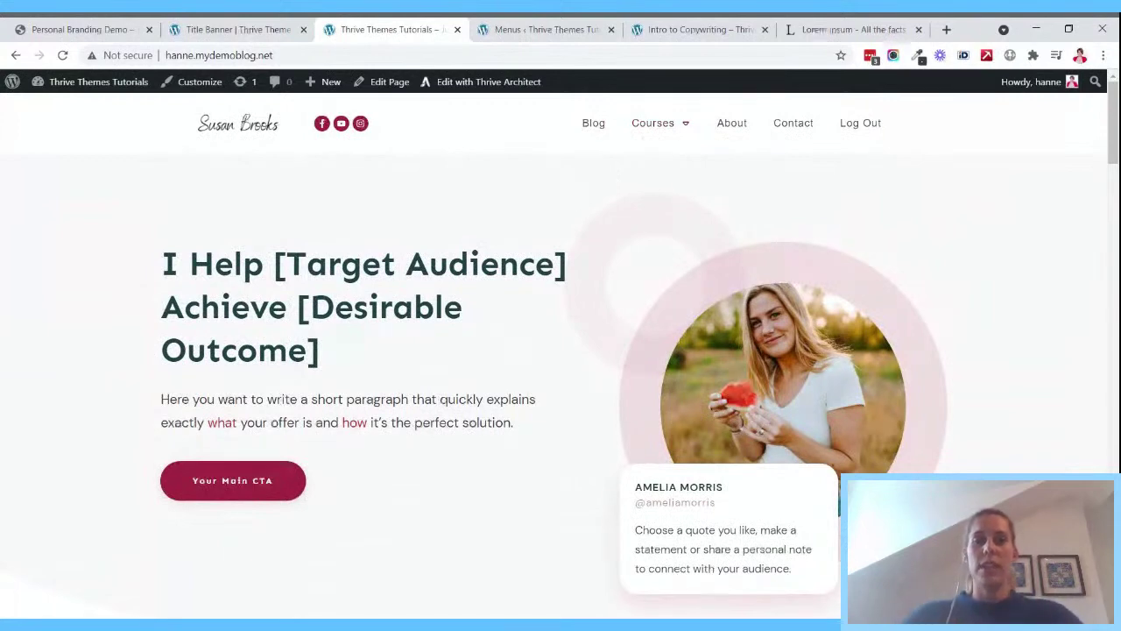
scroll(567, 198, down, 5)
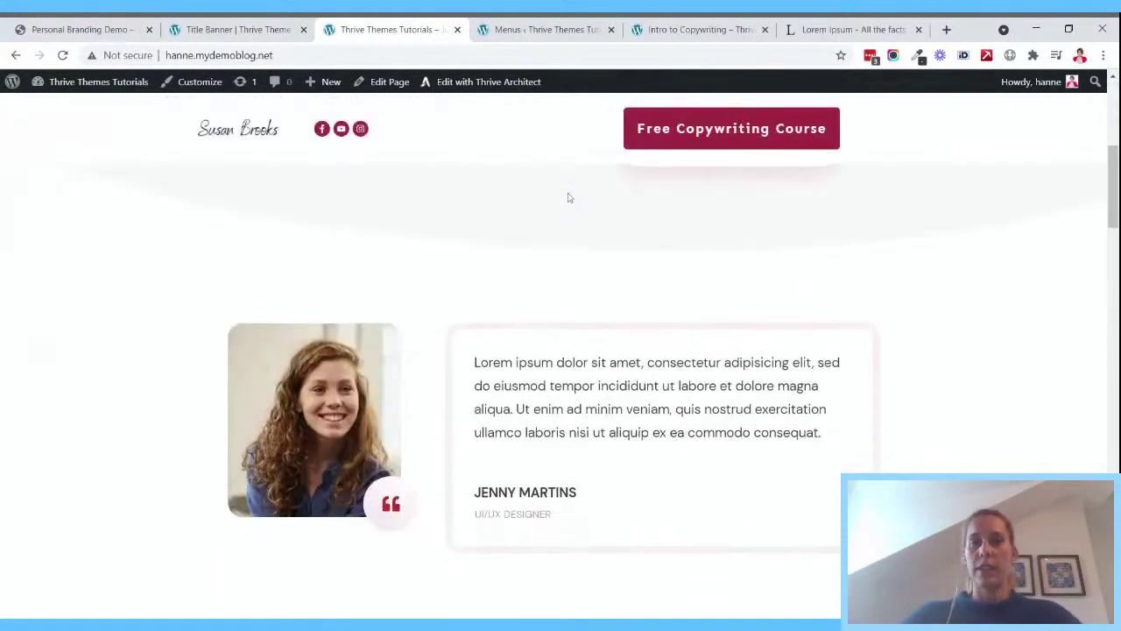
scroll(568, 198, up, 3)
scroll(568, 198, up, 2)
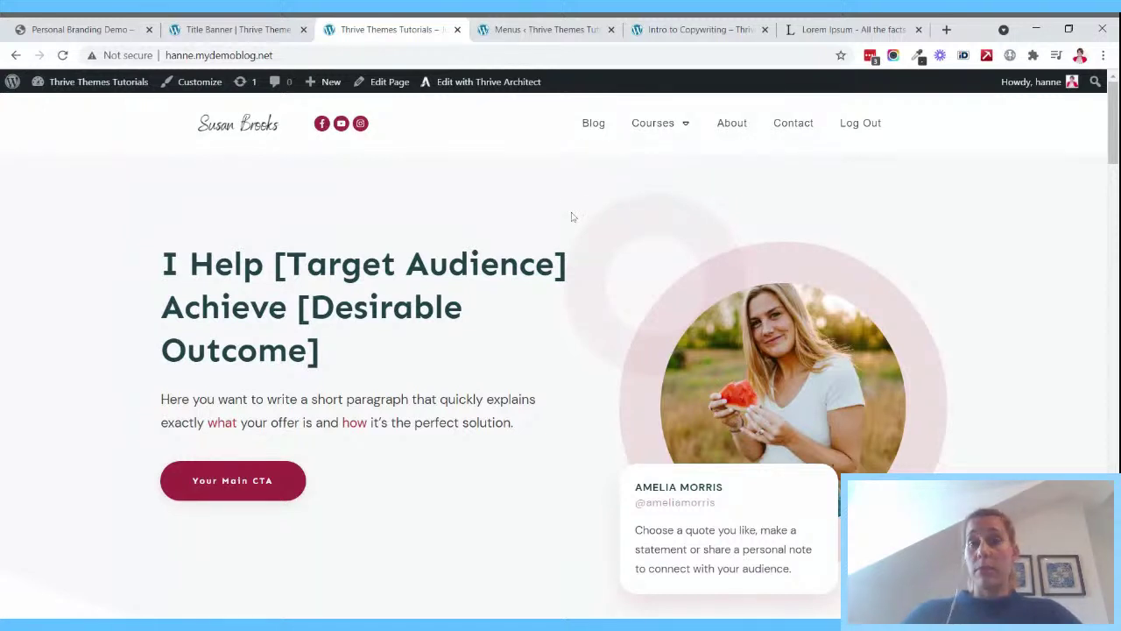
- Return to the Title Banner template editor and close it
mouse_move(671, 138)
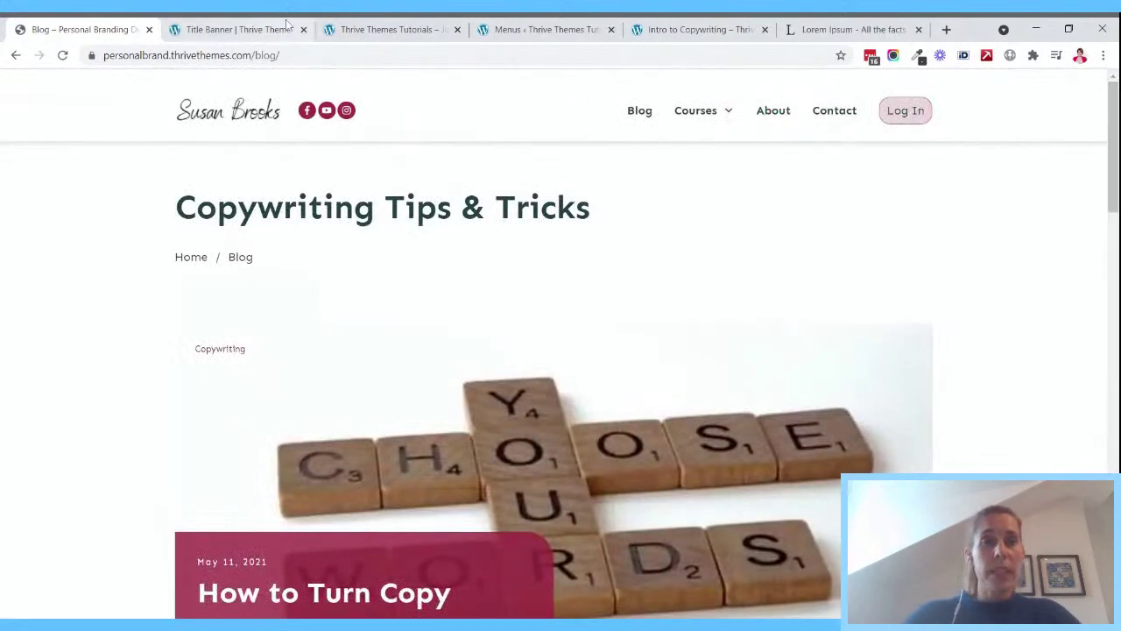
click(289, 29)
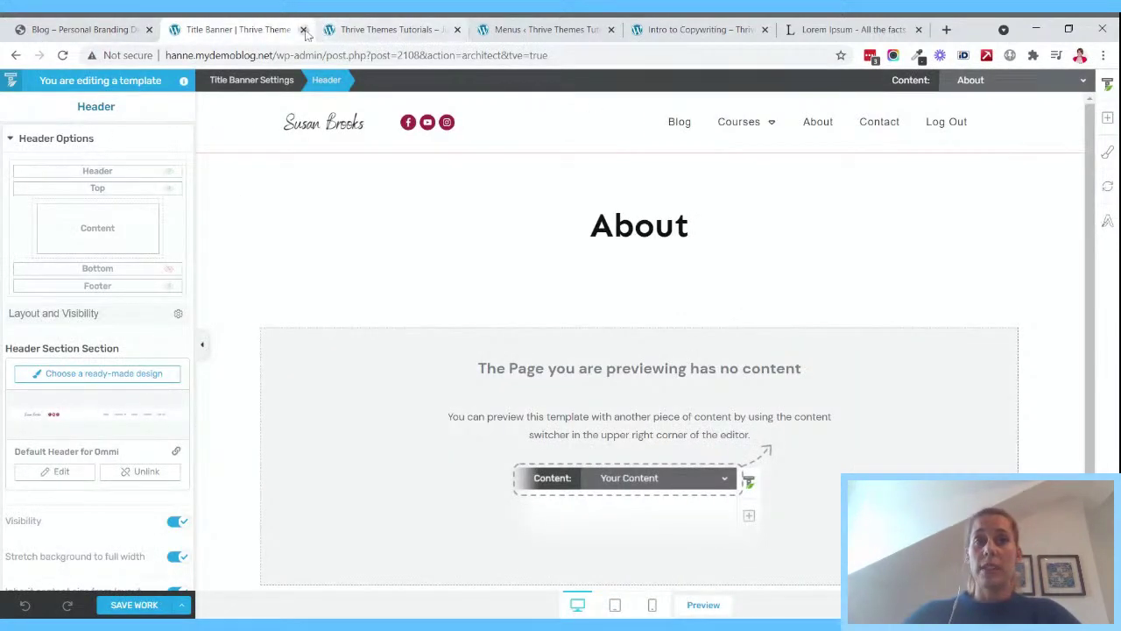
click(303, 31)
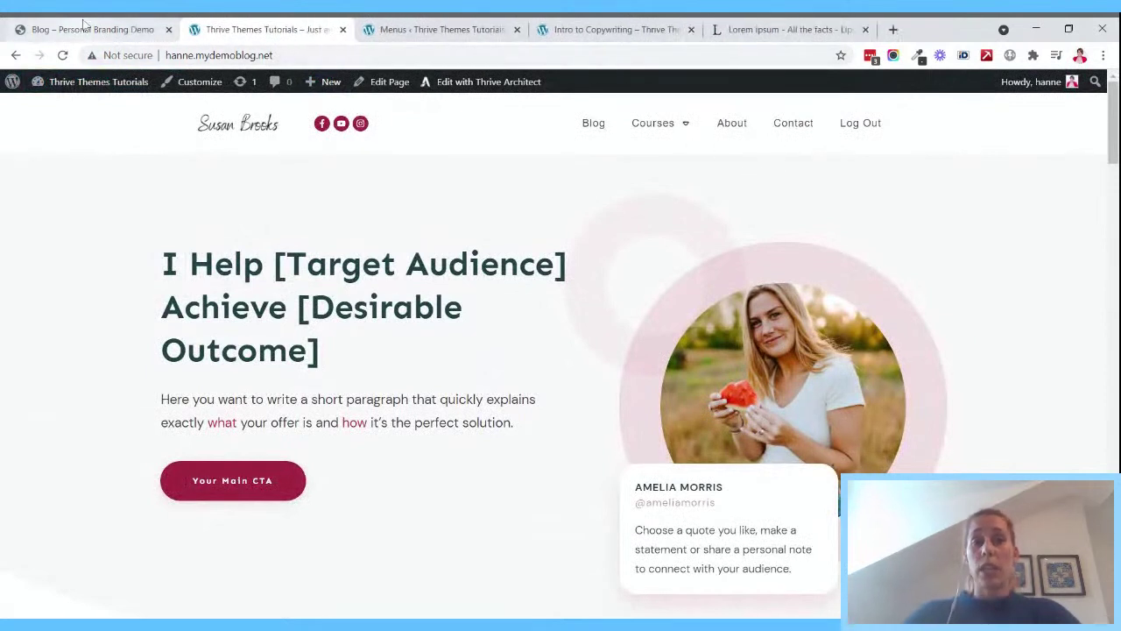
- Open the site's Blog page and check its header at the top and at the end of the page
click(593, 122)
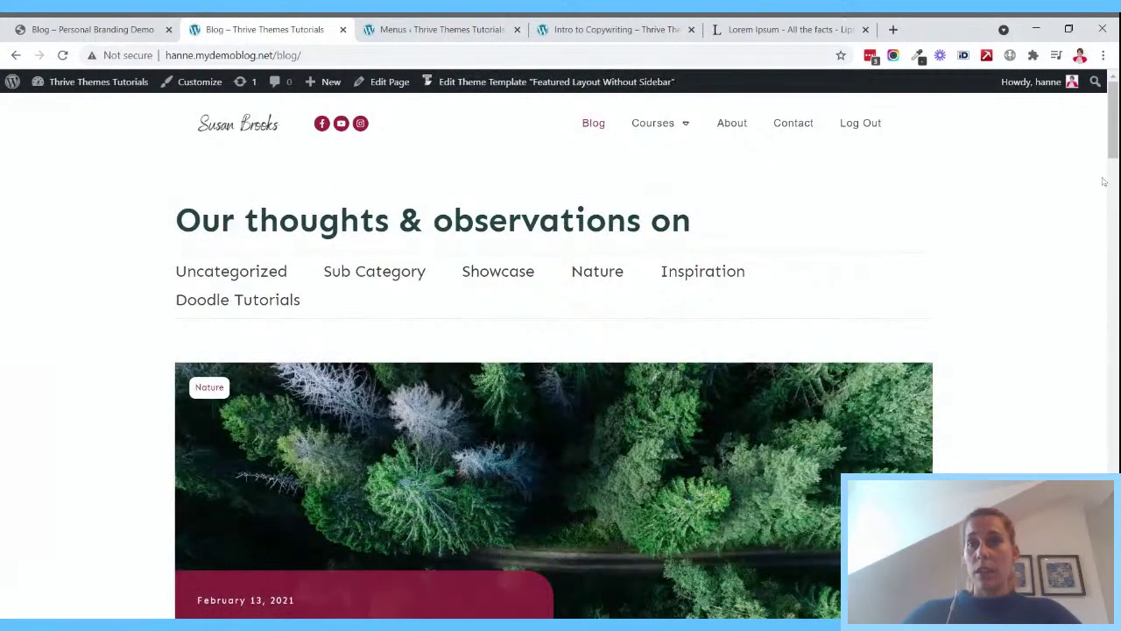
drag(1113, 138, 1114, 603)
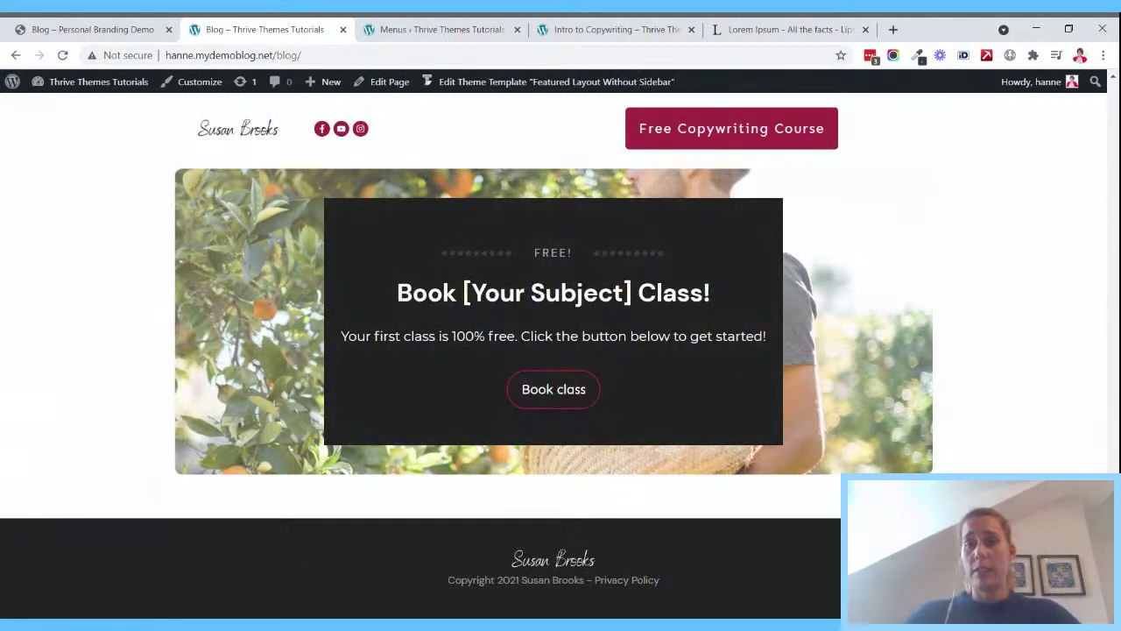
drag(1113, 574, 1114, 121)
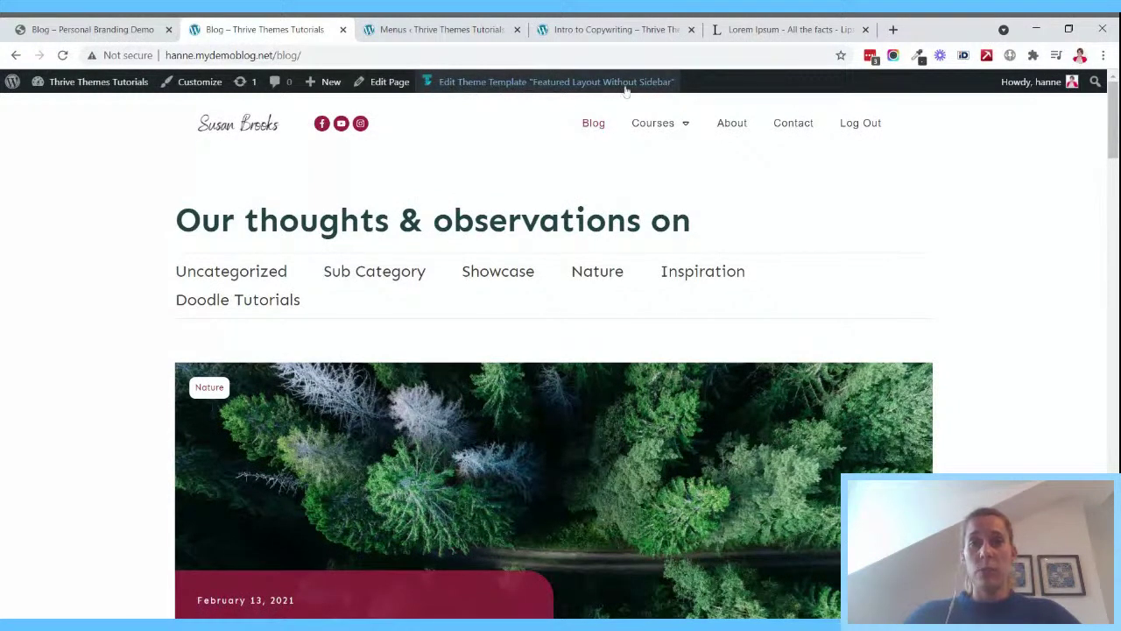
- From the WordPress admin, open Thrive Theme Builder and go to its template management page
click(421, 27)
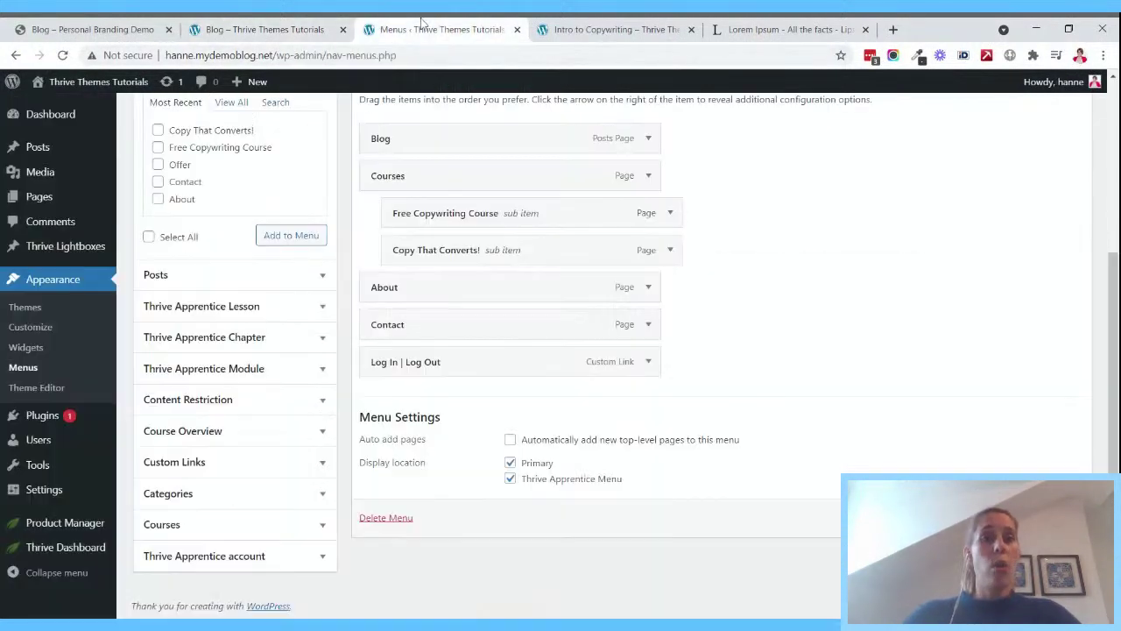
mouse_move(37, 547)
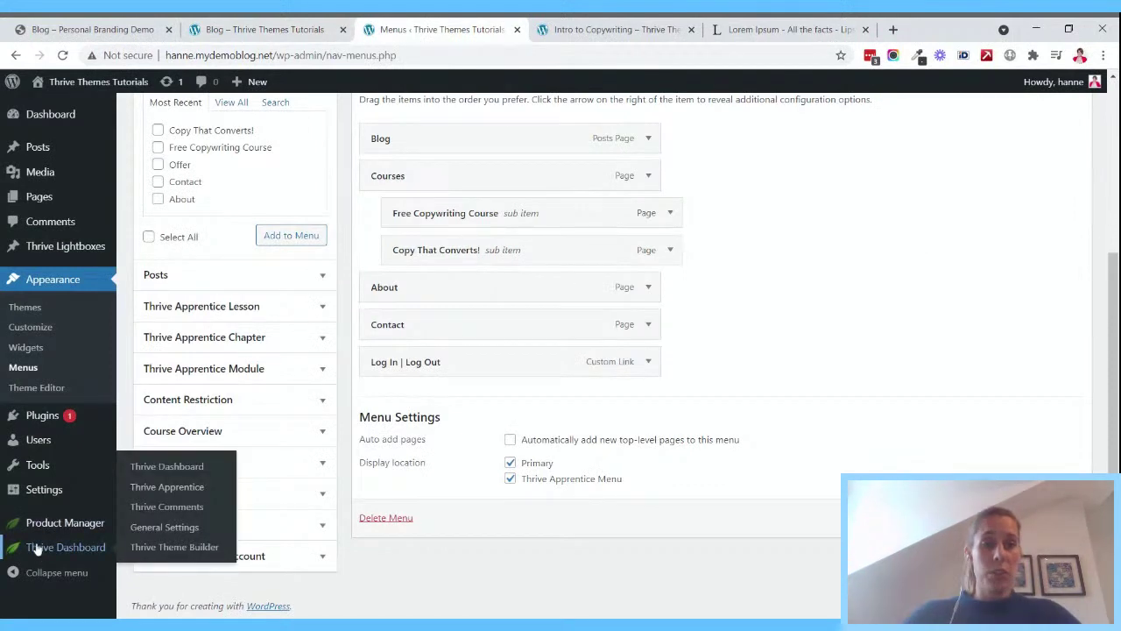
click(164, 545)
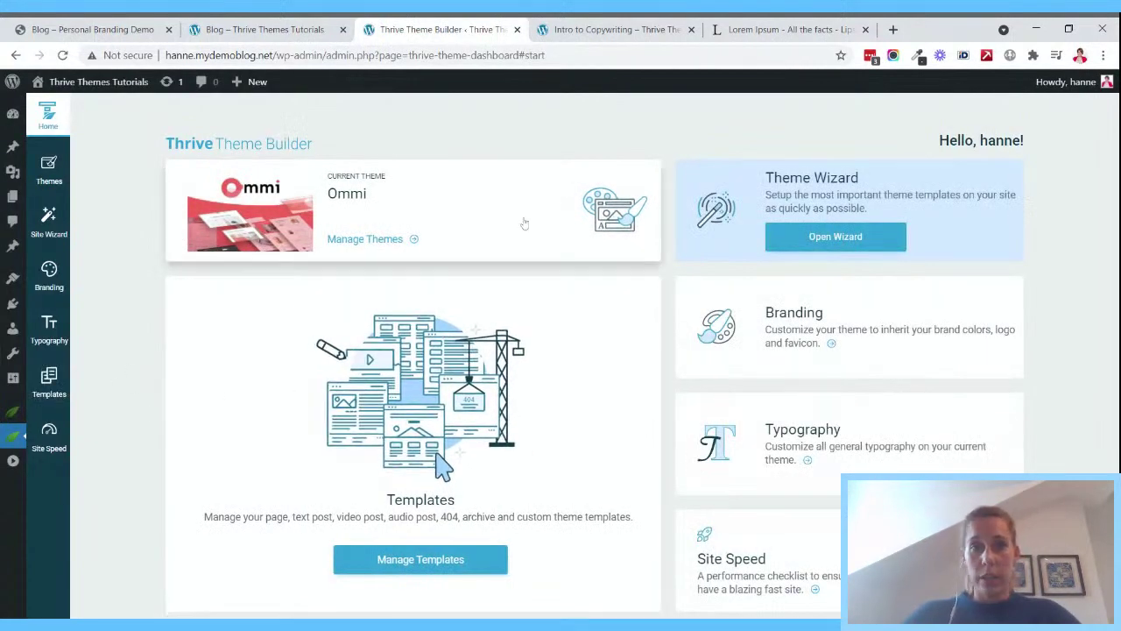
click(421, 560)
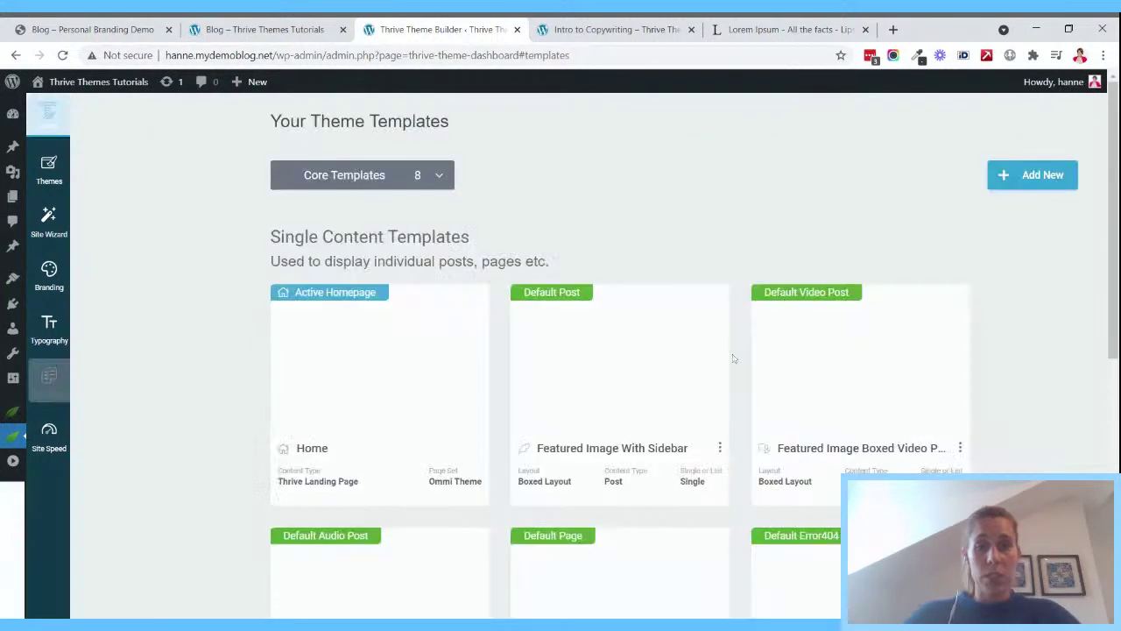
- Review the core single content and list templates, including the default post, page, blog and archive templates
scroll(636, 191, down, 3)
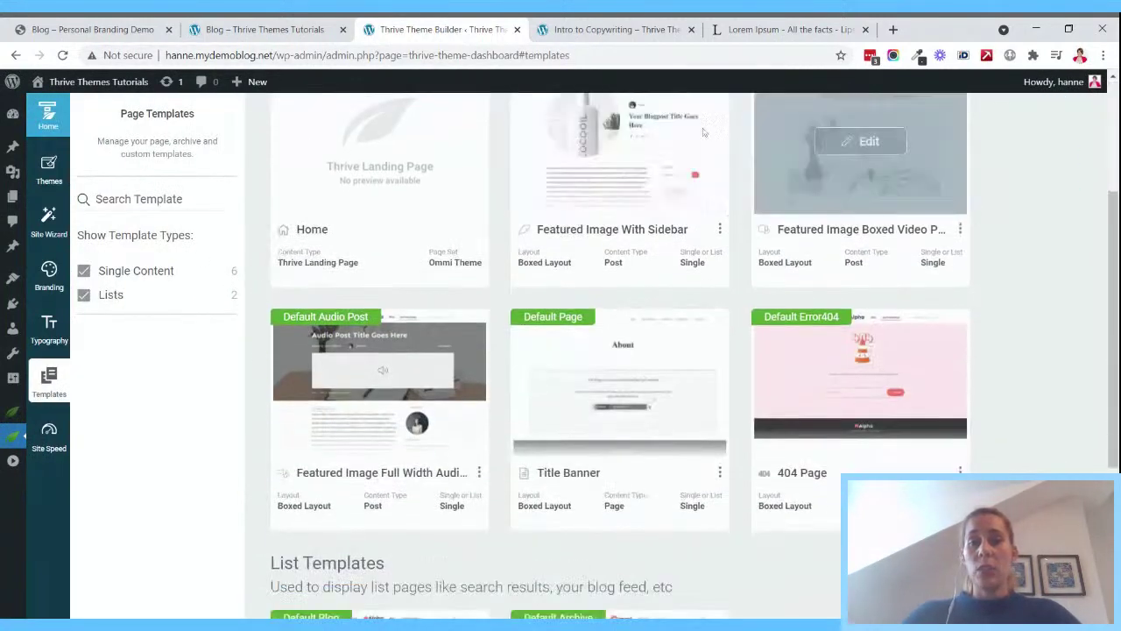
scroll(615, 180, up, 2)
mouse_move(614, 406)
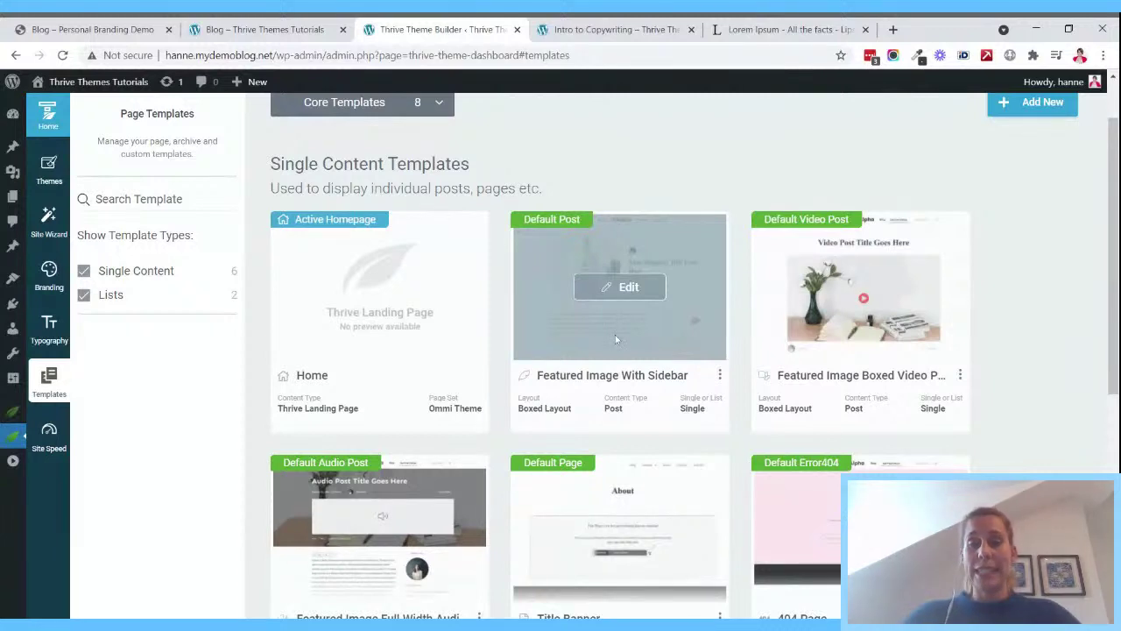
scroll(615, 334, down, 2)
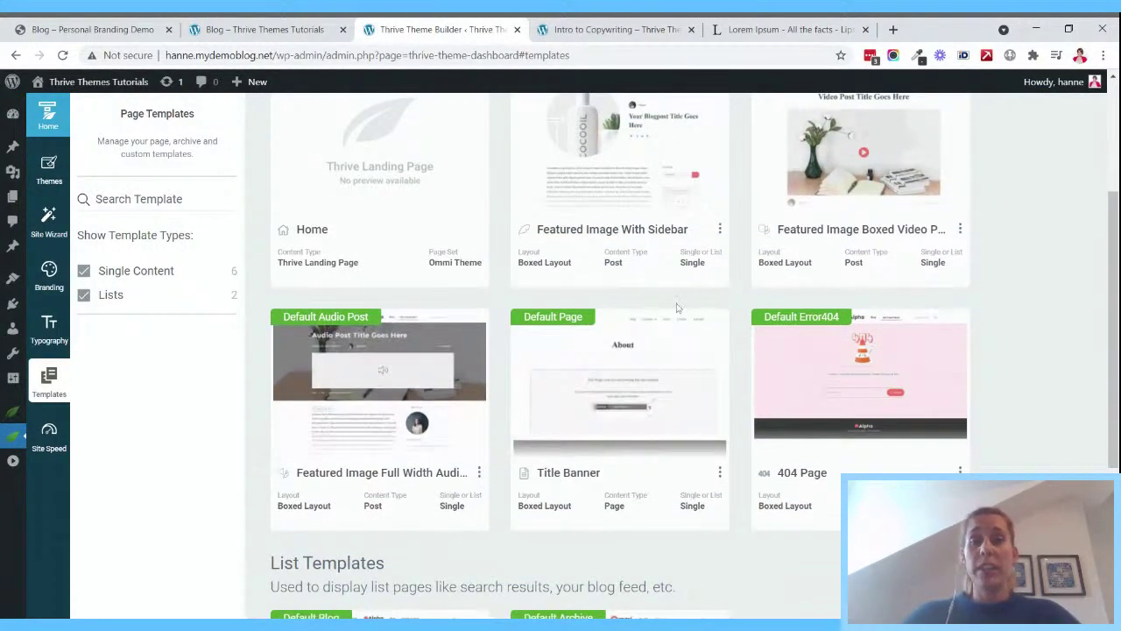
scroll(679, 307, up, 3)
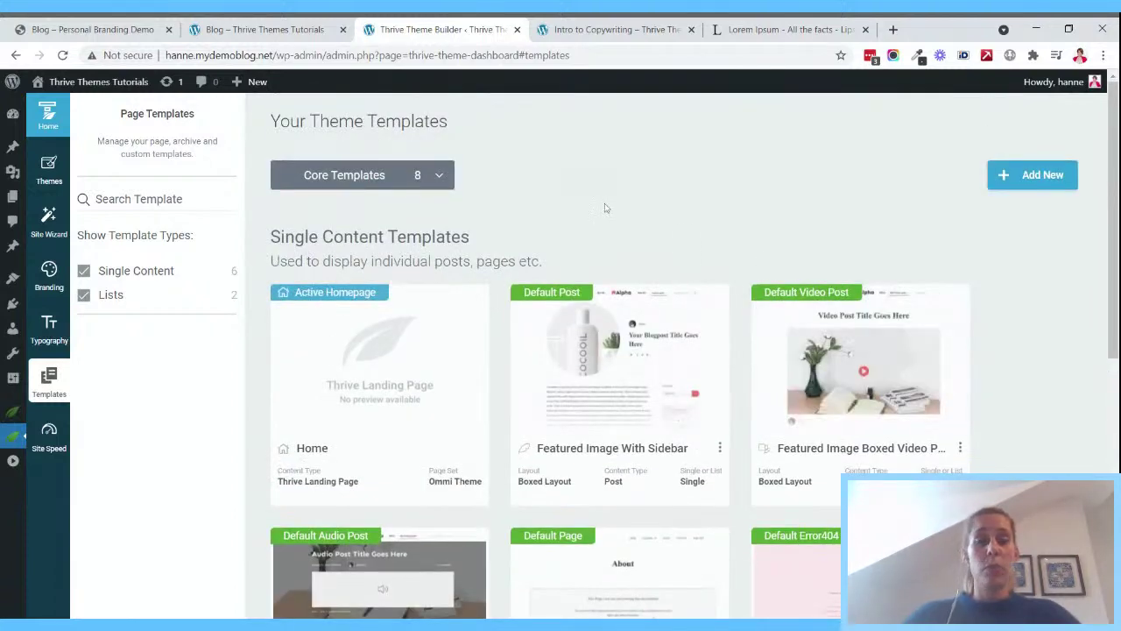
scroll(566, 219, down, 1)
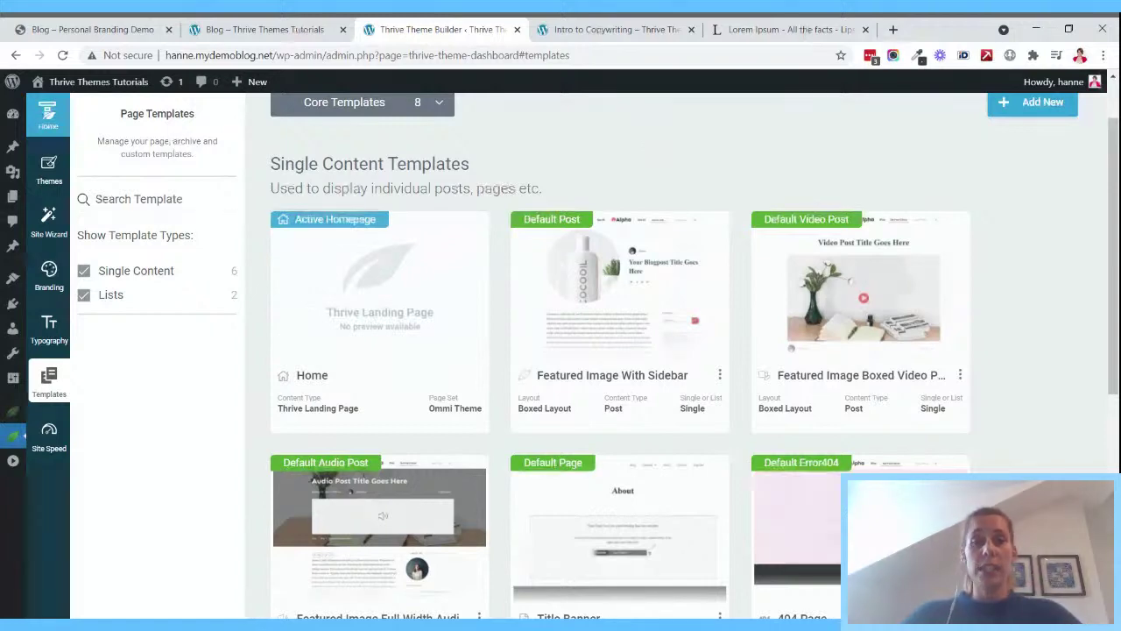
scroll(613, 350, down, 5)
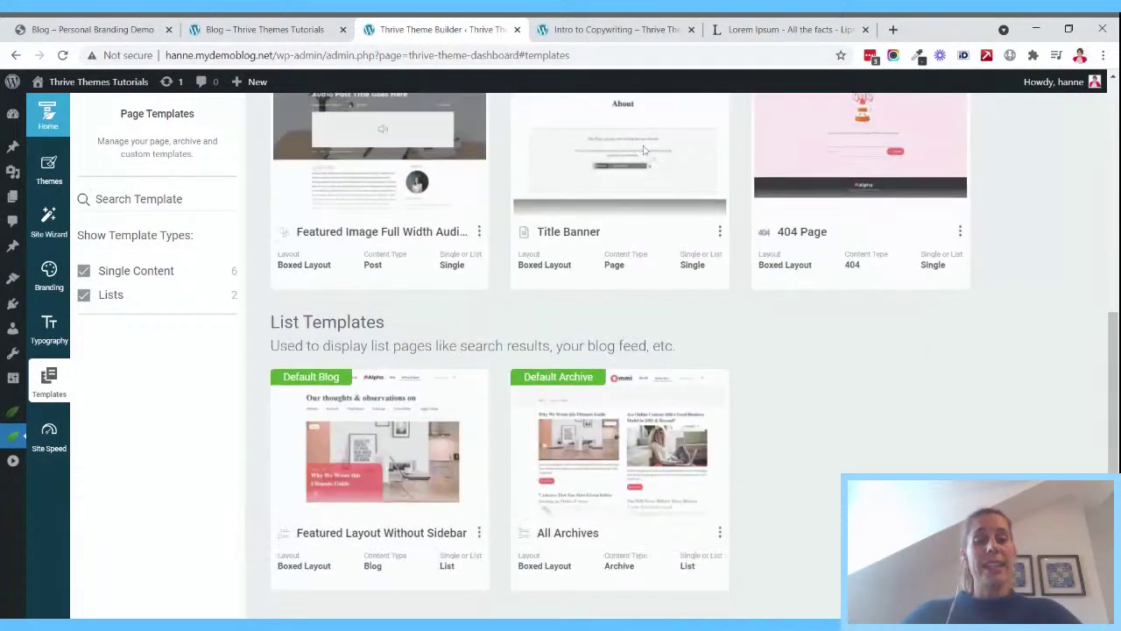
mouse_move(386, 384)
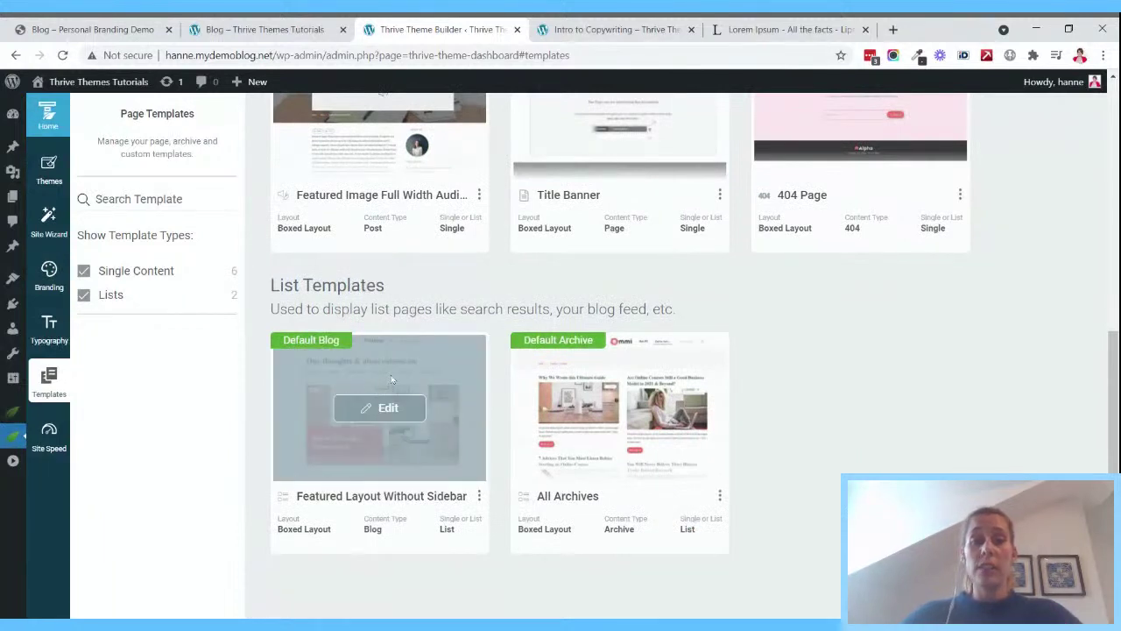
mouse_move(592, 387)
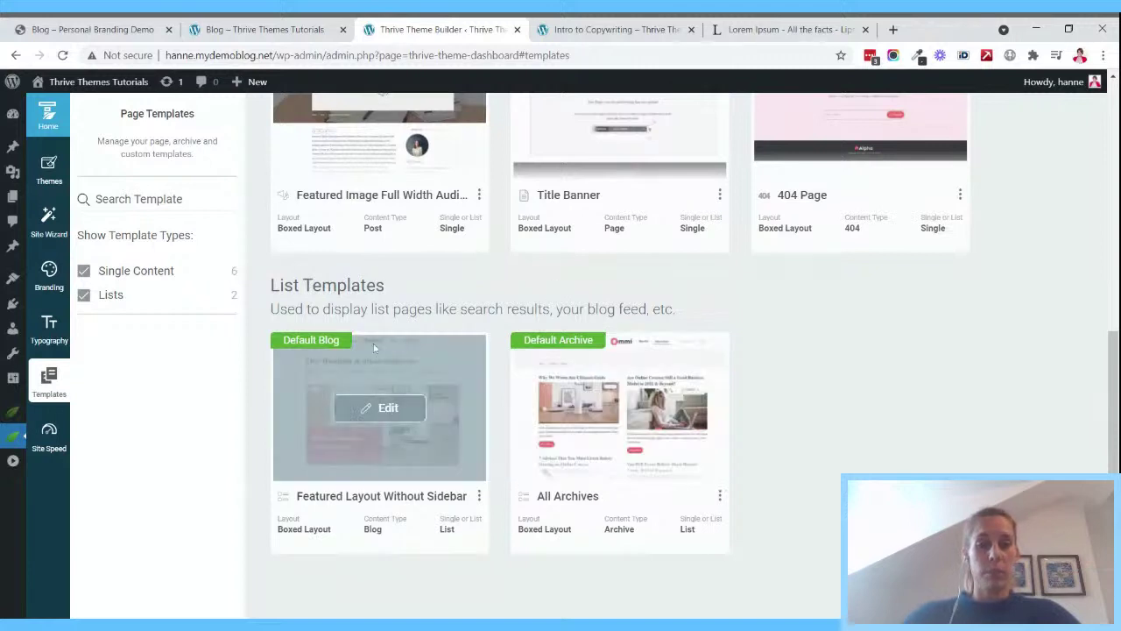
click(390, 410)
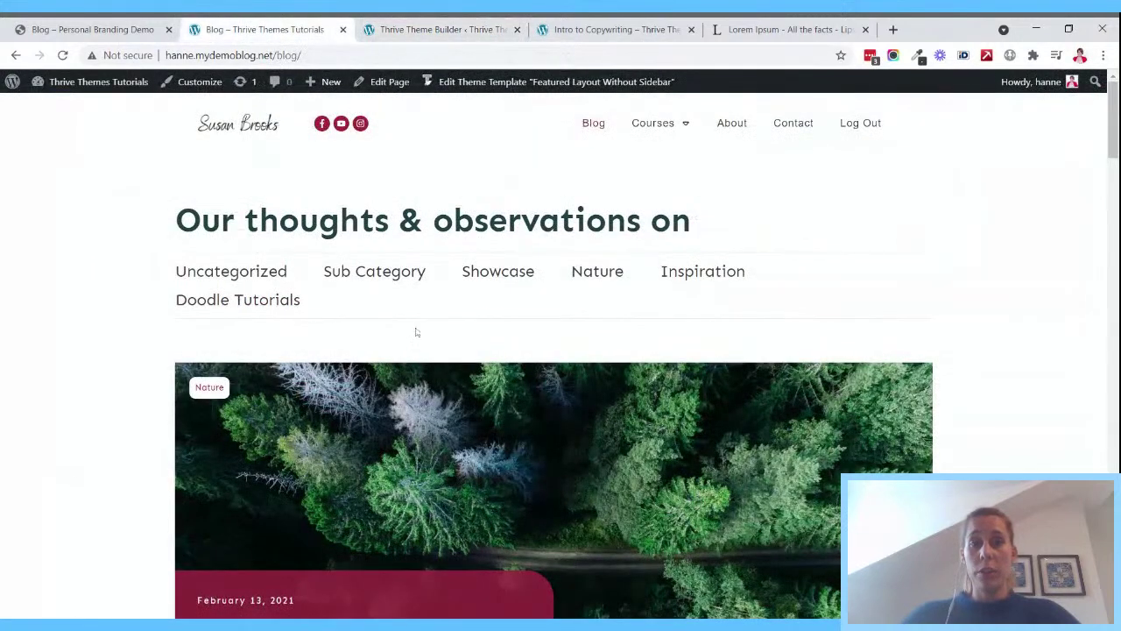
- Edit the default blog list template, changing its main heading to "Blog" and deleting the category list below it
click(426, 29)
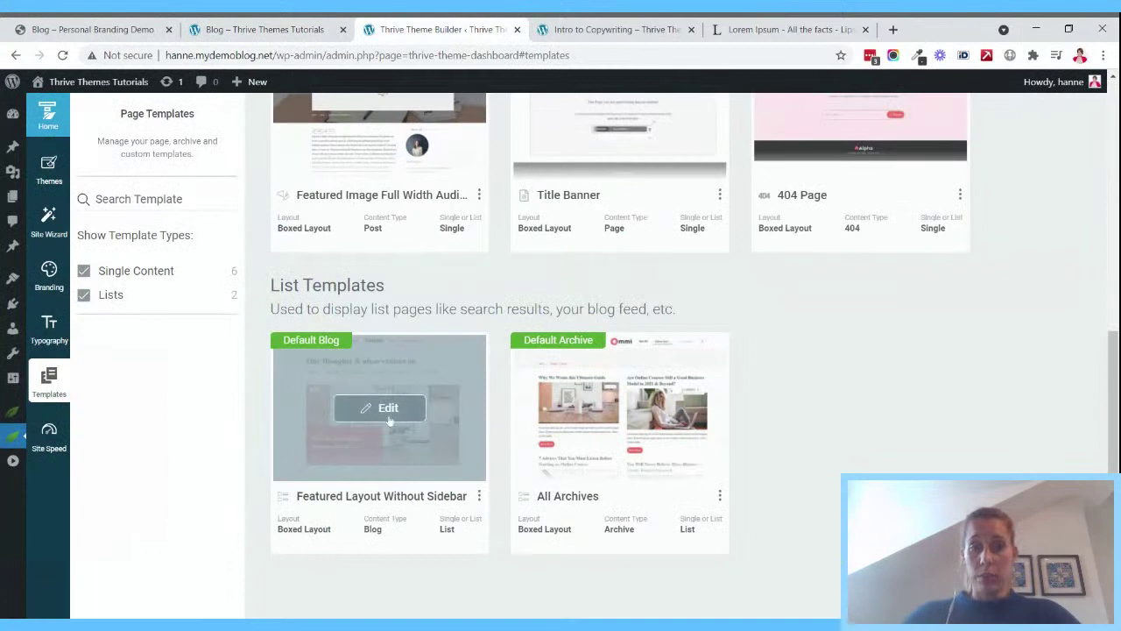
click(388, 408)
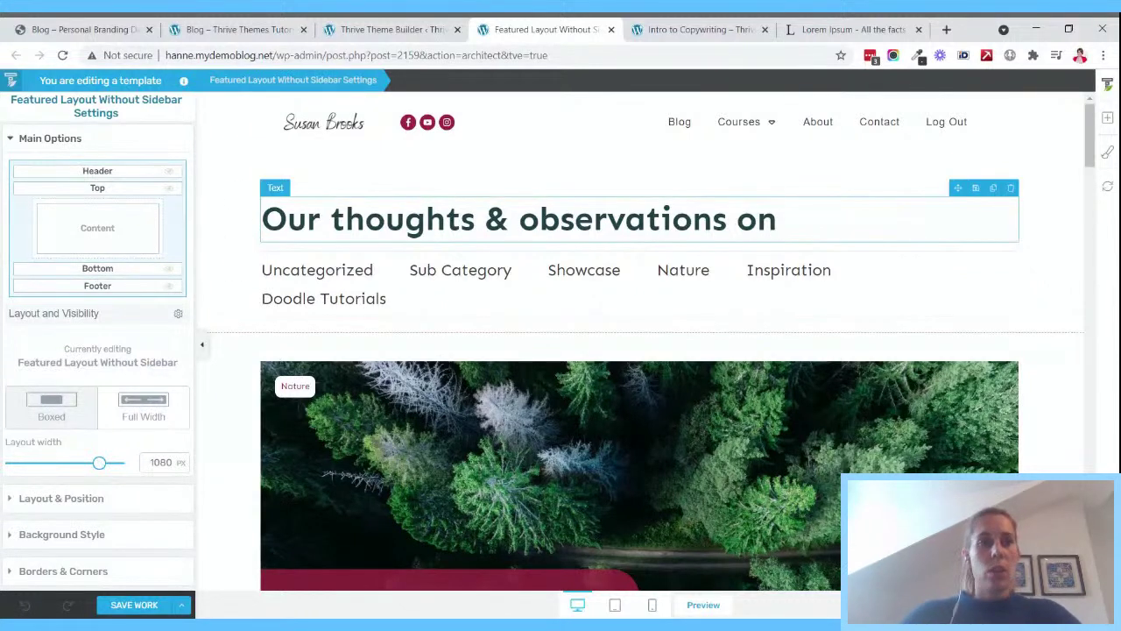
drag(262, 219, 778, 221)
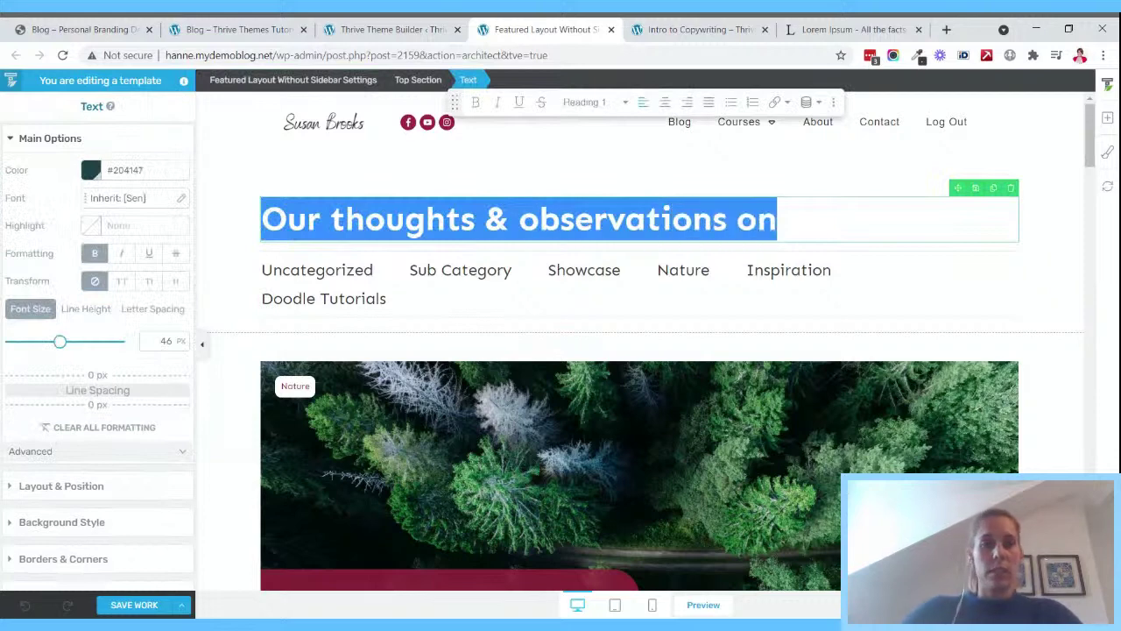
text(Blog)
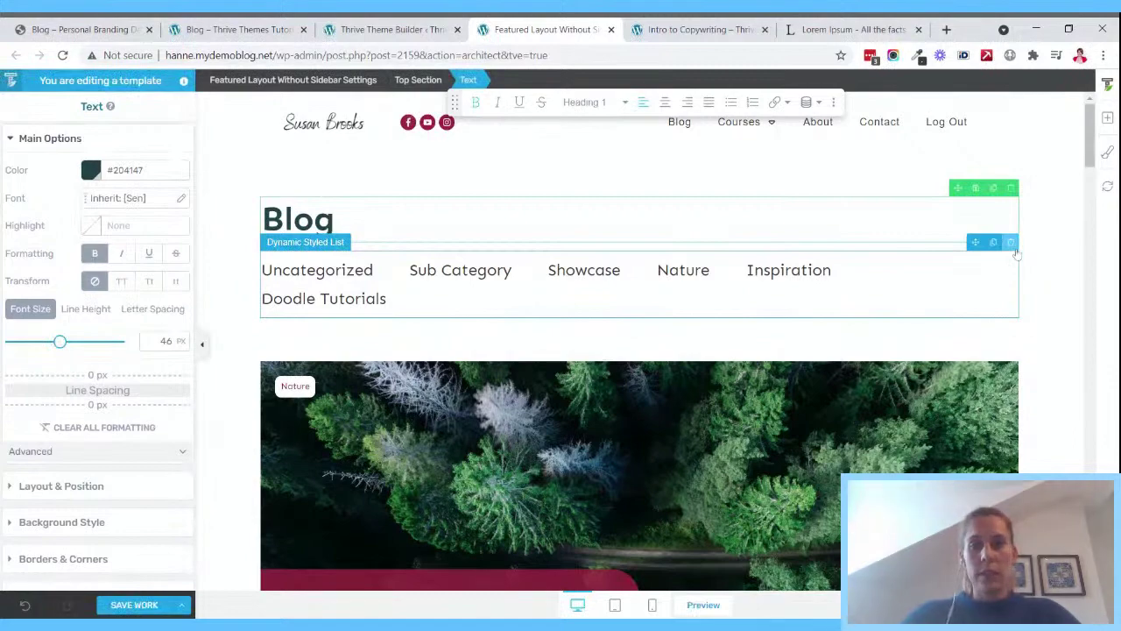
click(1011, 243)
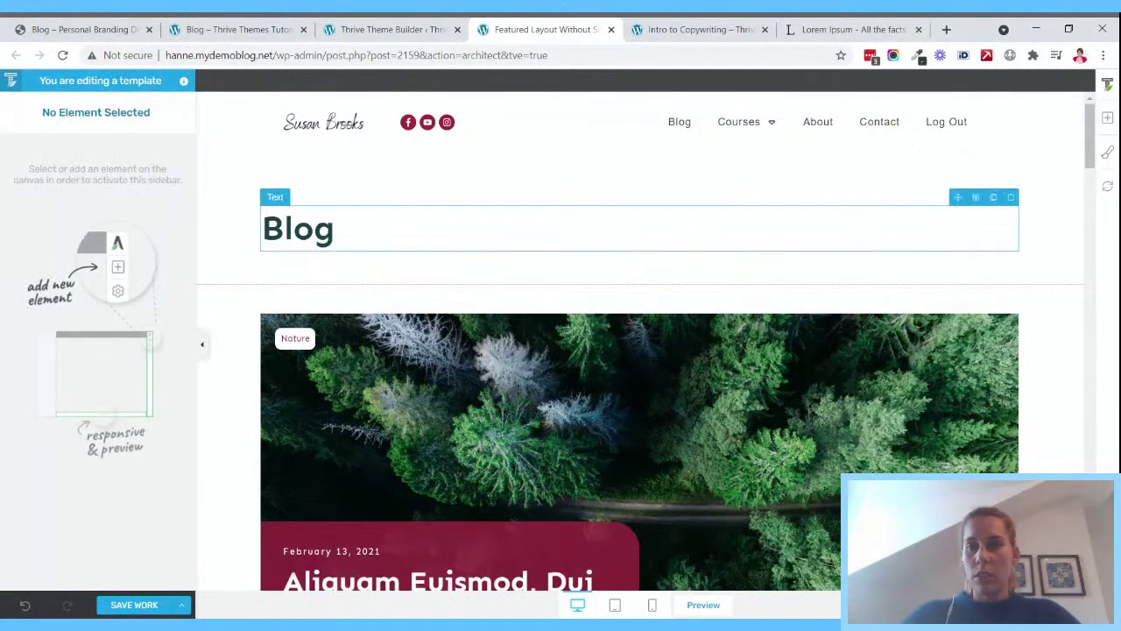
- Browse the ready-made bottom section designs available for the blog template and close the gallery without replacing the current section
scroll(668, 251, down, 10)
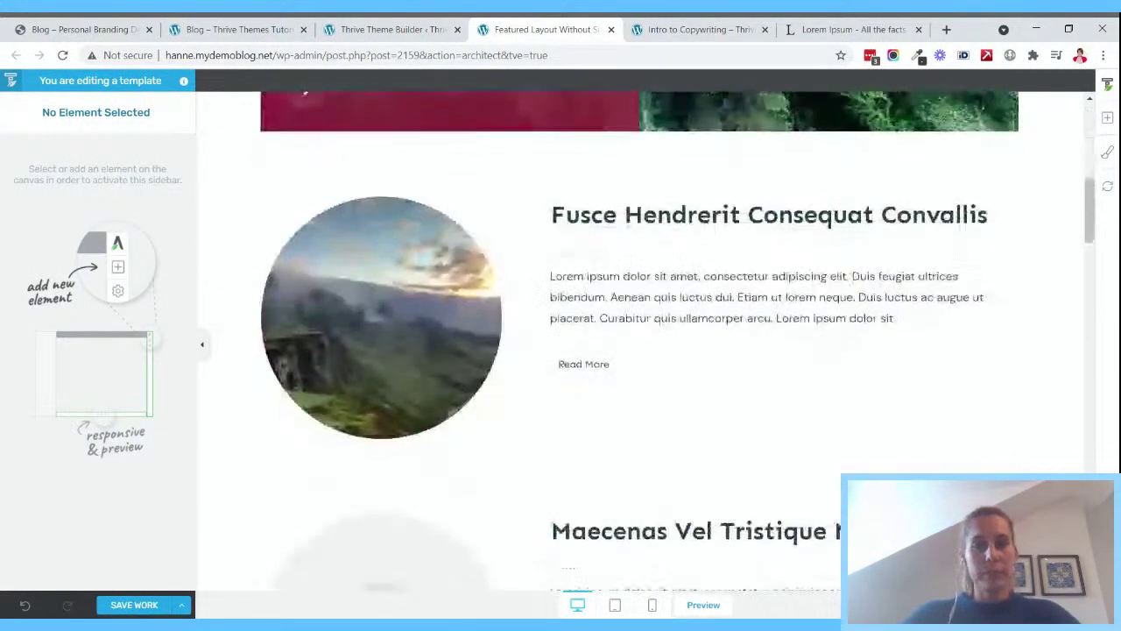
scroll(668, 252, down, 10)
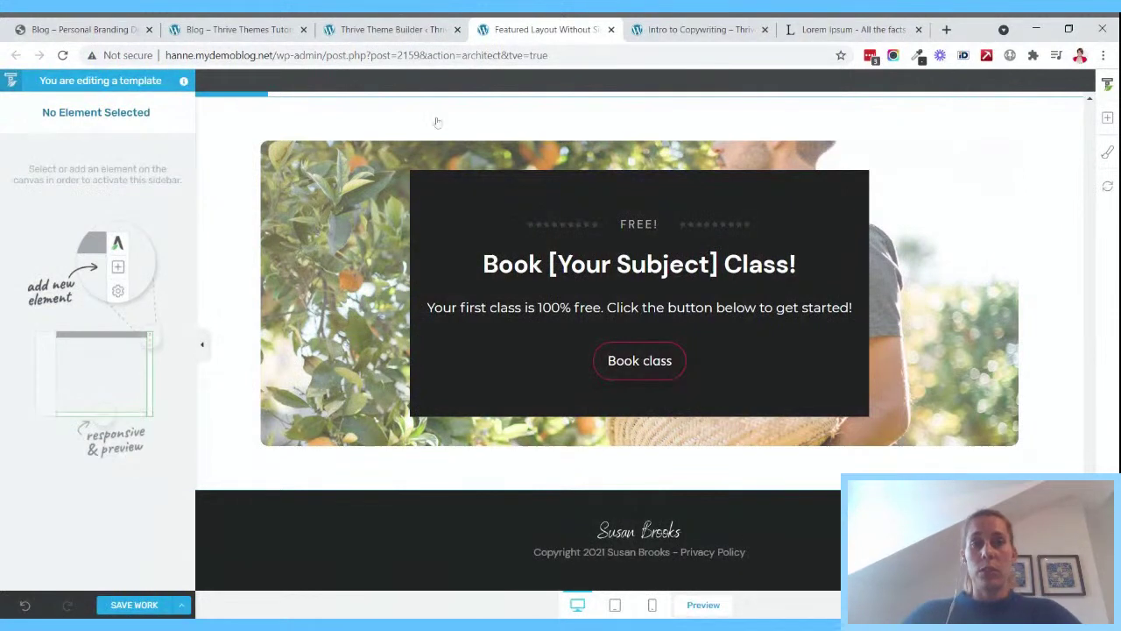
click(423, 122)
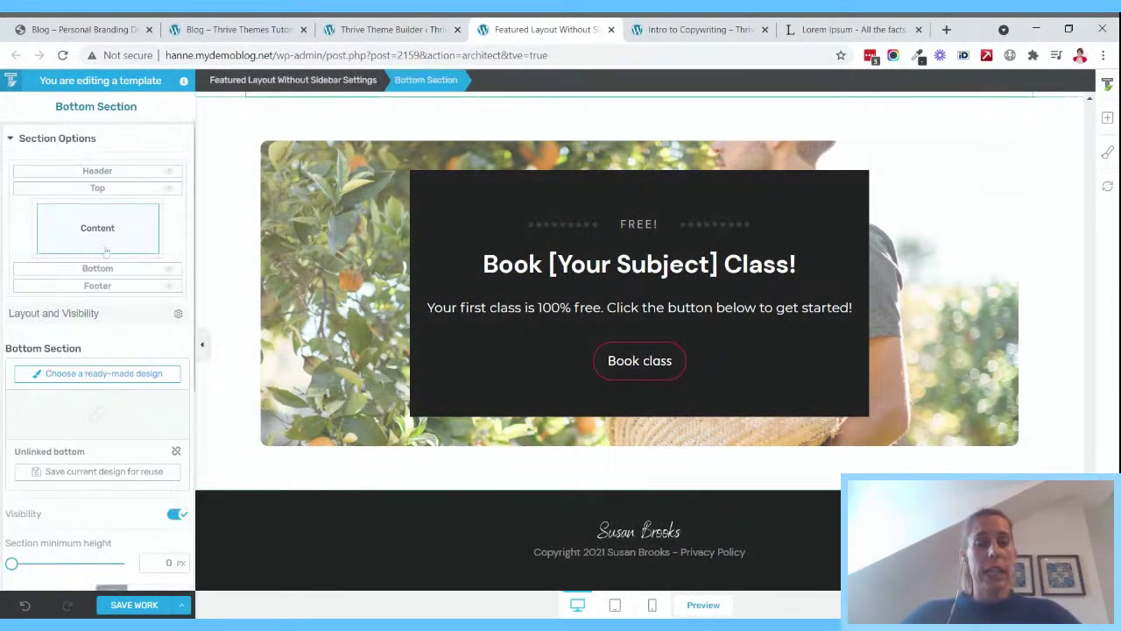
click(103, 374)
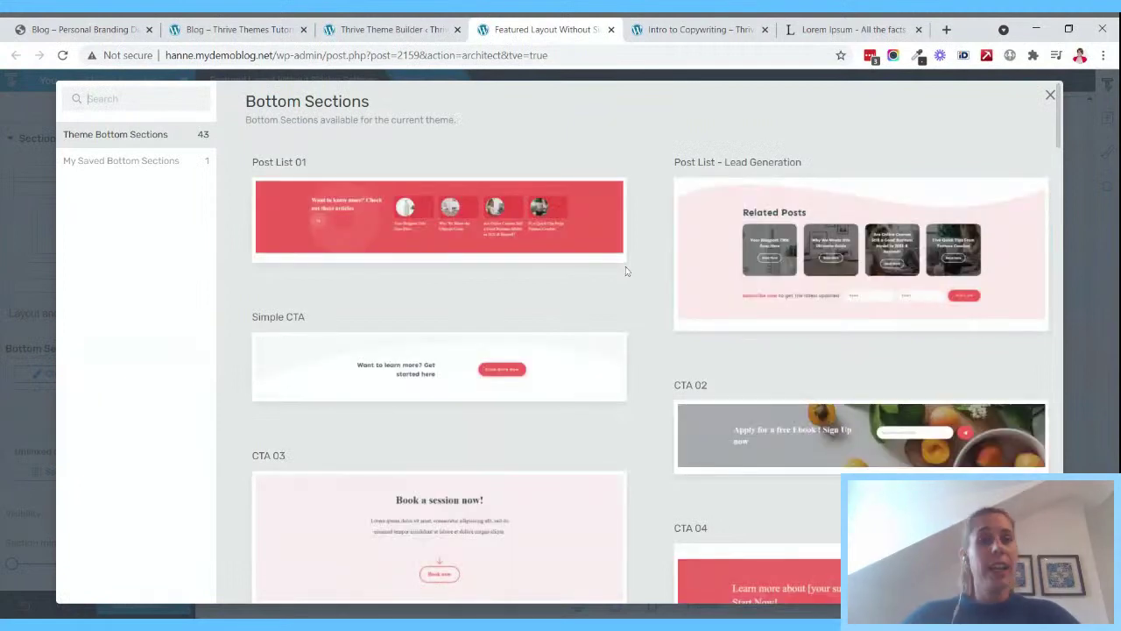
scroll(625, 271, down, 6)
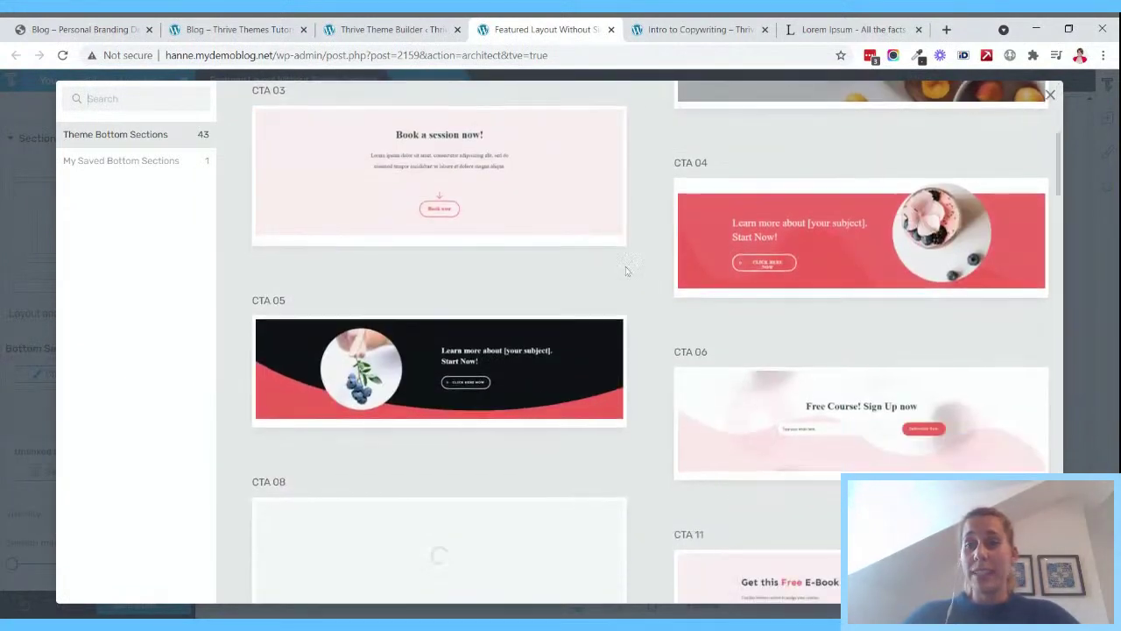
scroll(625, 272, down, 8)
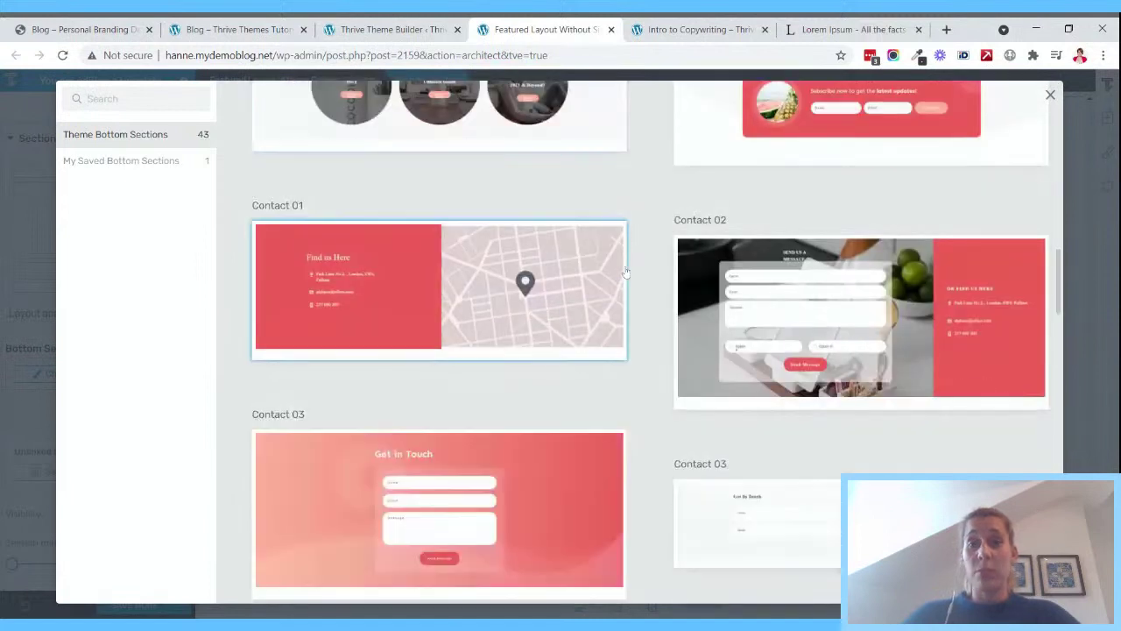
scroll(625, 272, down, 3)
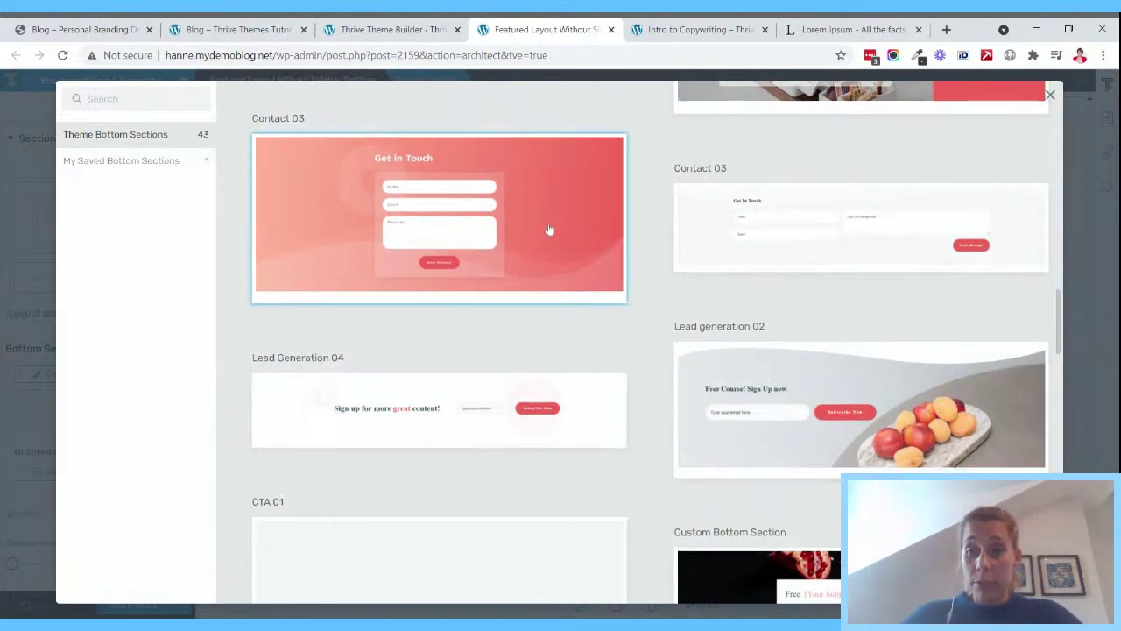
scroll(548, 225, down, 2)
scroll(548, 229, up, 3)
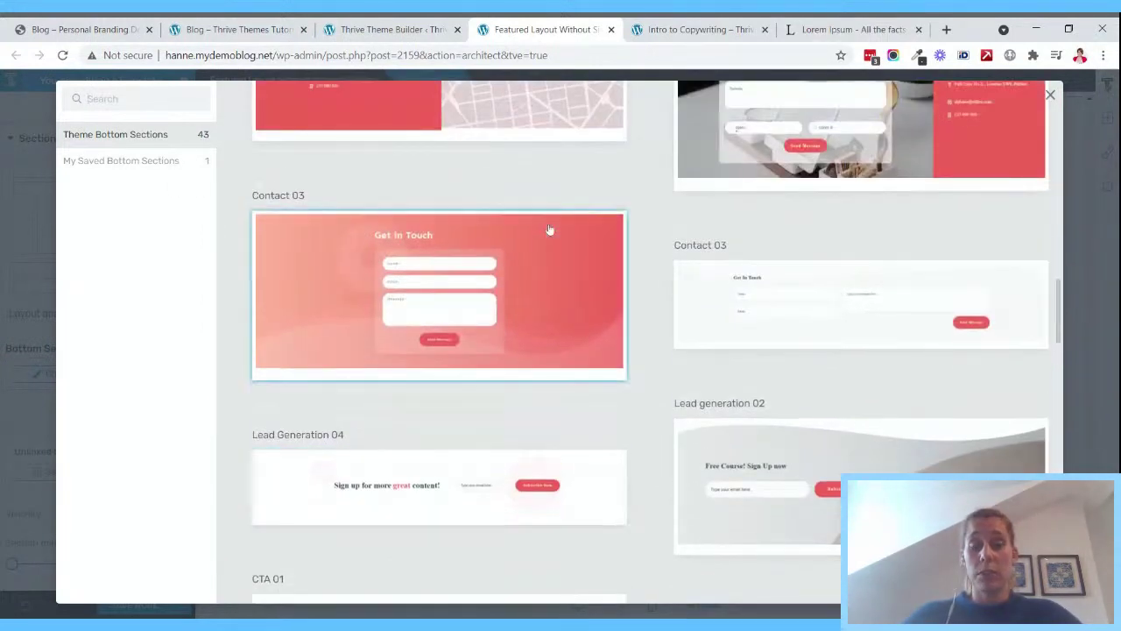
scroll(548, 229, down, 4)
scroll(549, 229, down, 2)
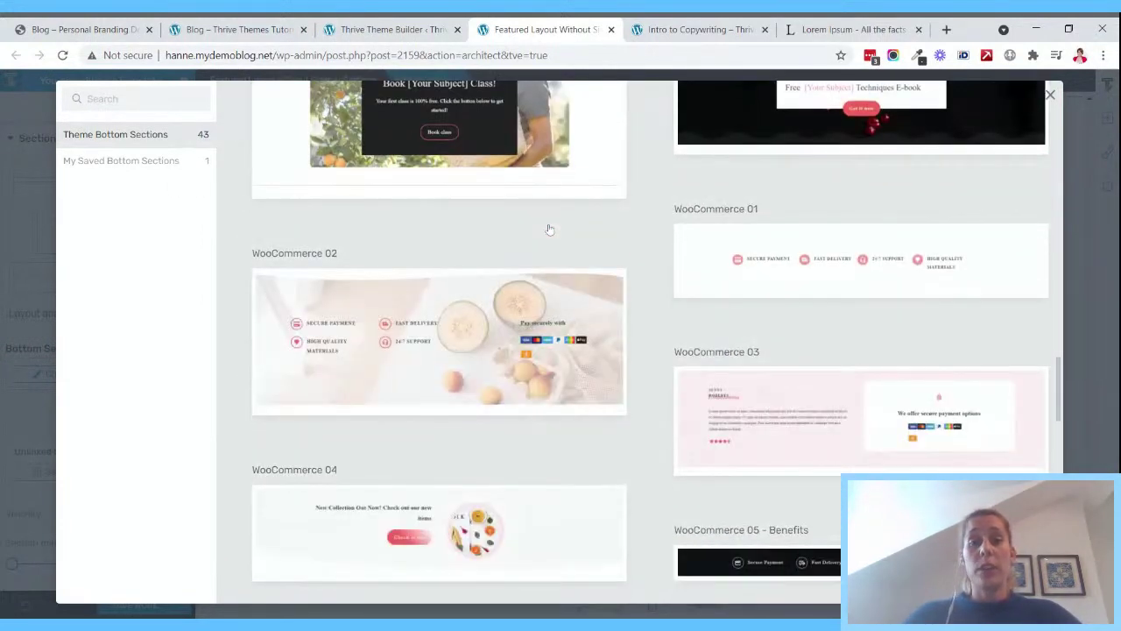
scroll(549, 230, up, 10)
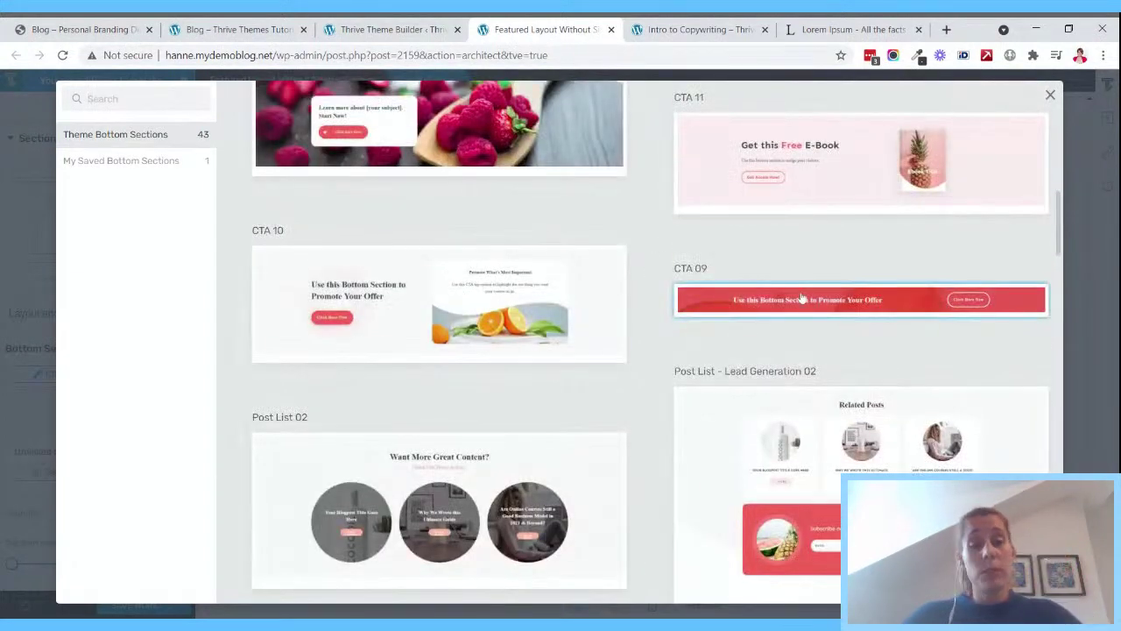
scroll(778, 288, up, 8)
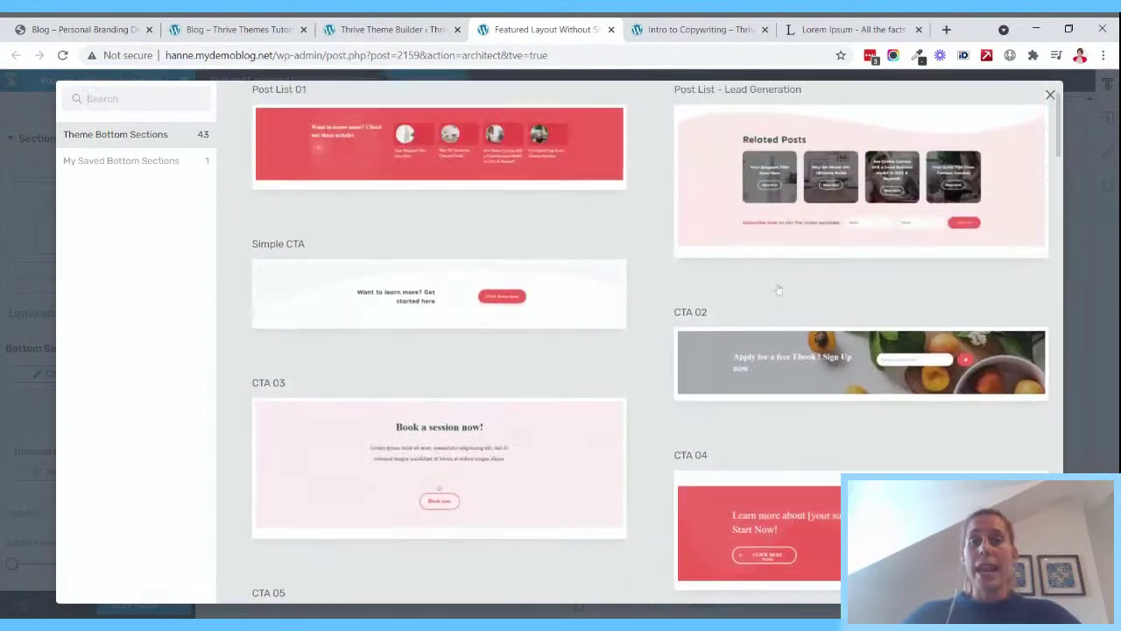
scroll(668, 294, up, 1)
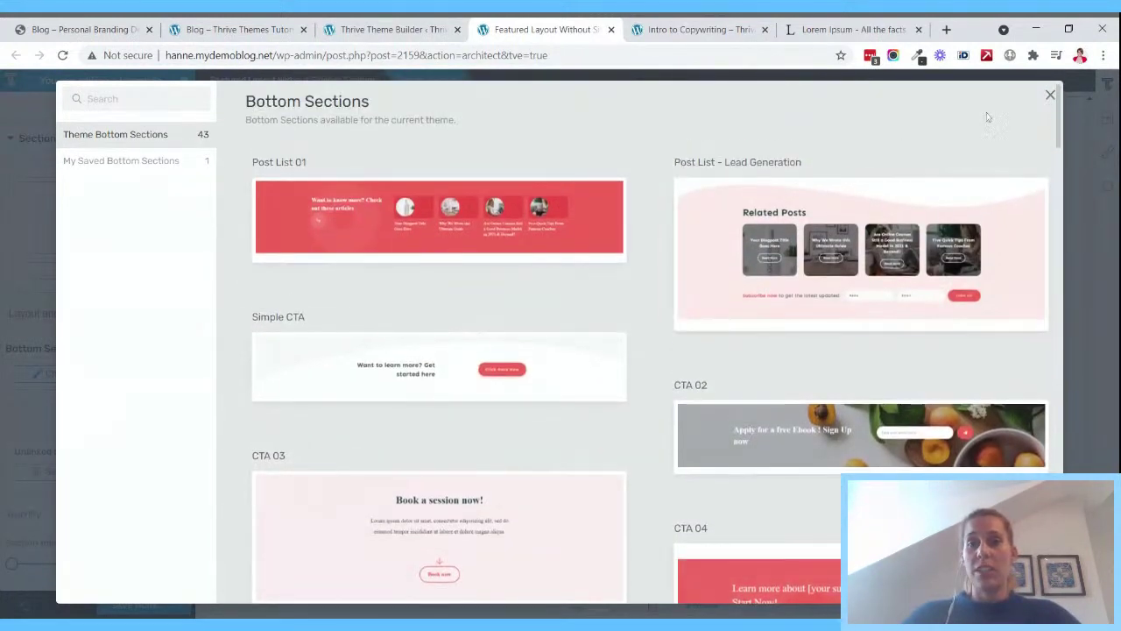
click(1050, 95)
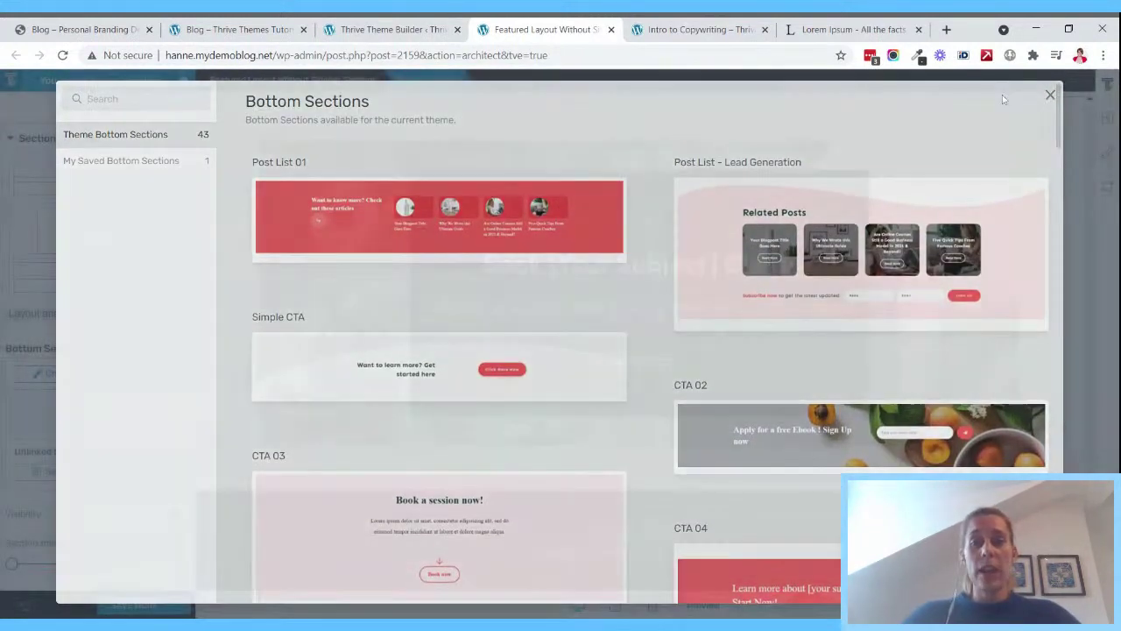
- Replace the bottom call to action's background image with the media library photo of glasses on an open notebook
click(333, 166)
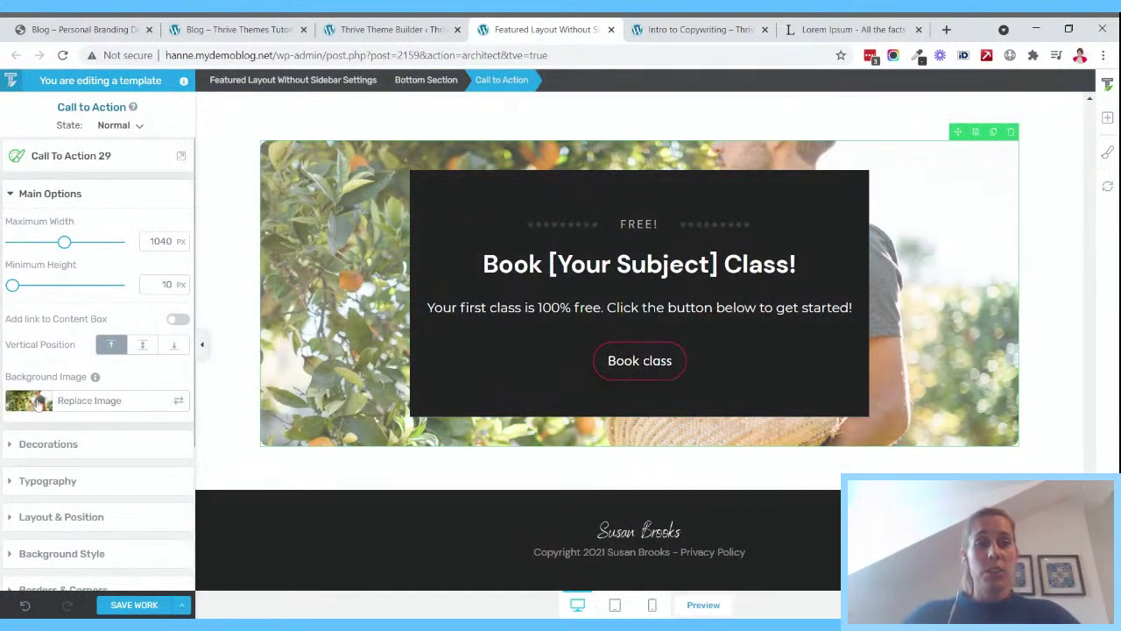
click(38, 403)
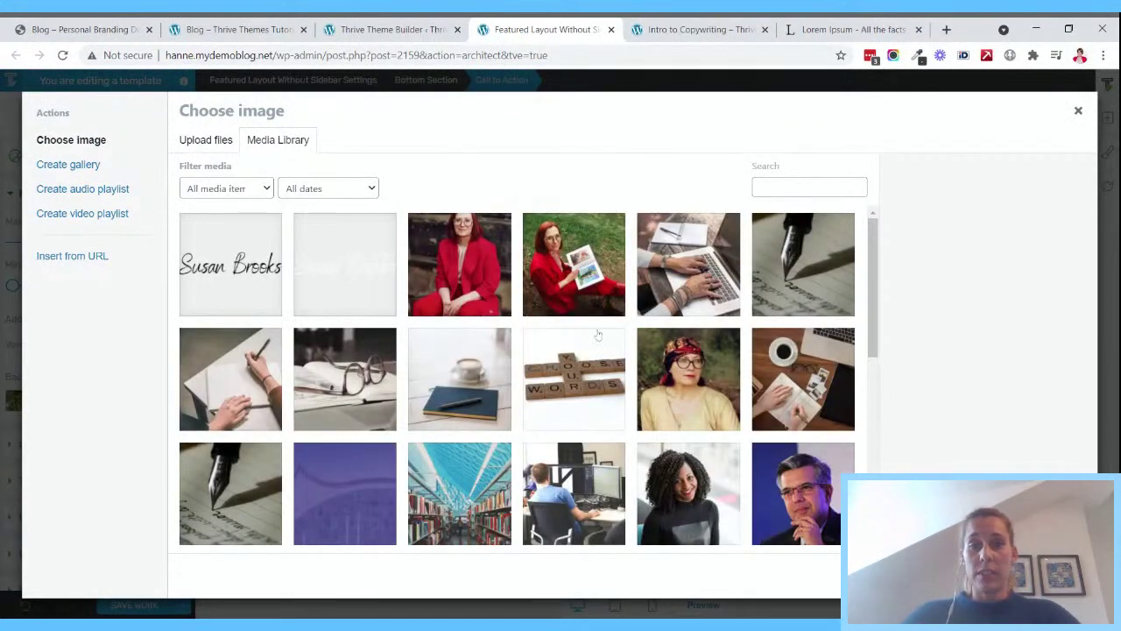
click(367, 373)
click(1043, 575)
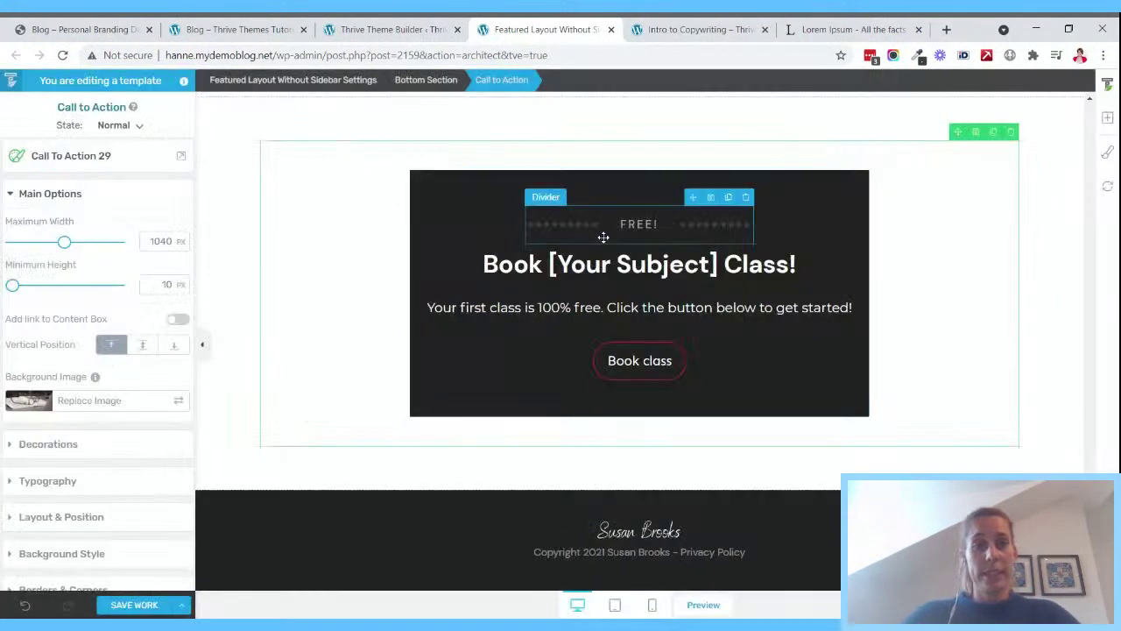
- Change the call to action's "Book [Your Subject] Class!" heading to "Copywriting Course"
drag(482, 265, 798, 265)
text(Copw)
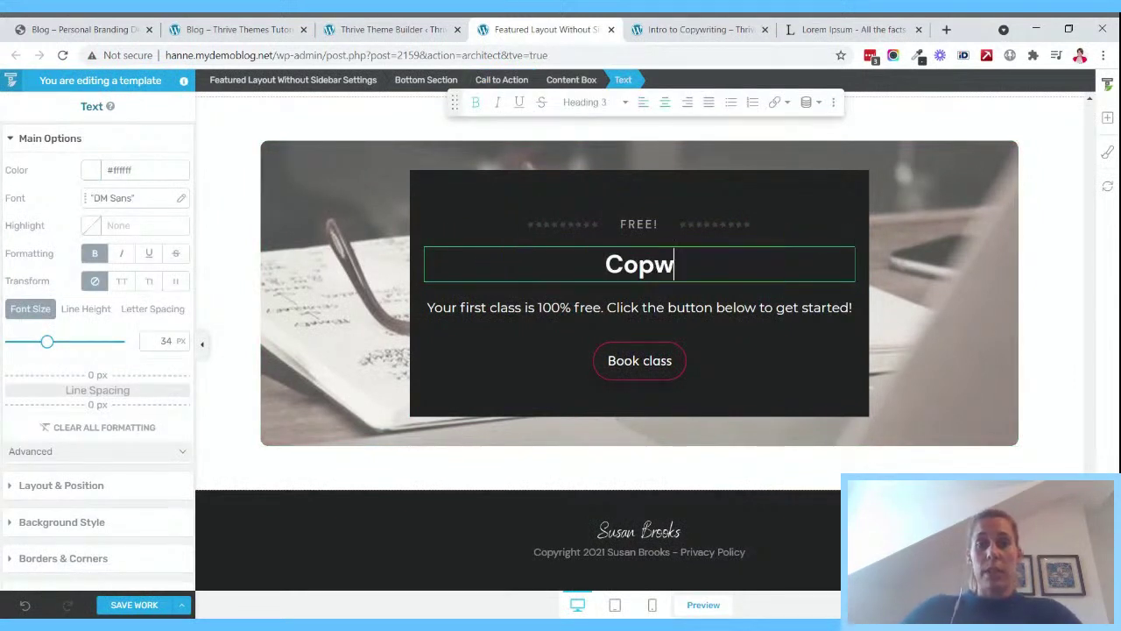
key(BackSpace)
text(ywriti)
key(BackSpace)
key(BackSpace)
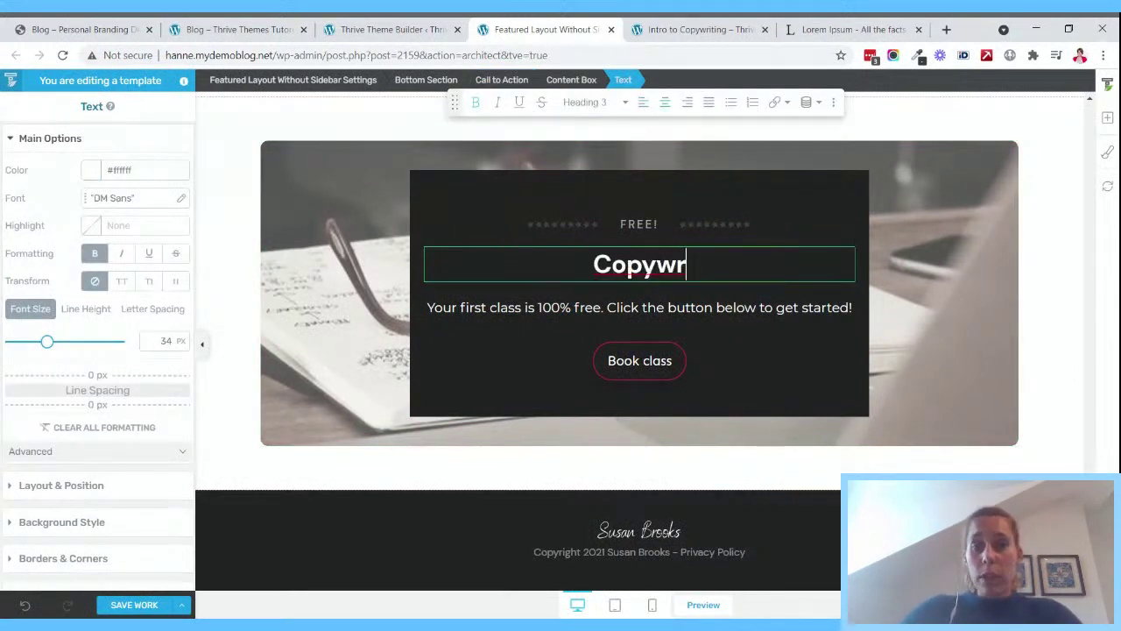
text(iting Course)
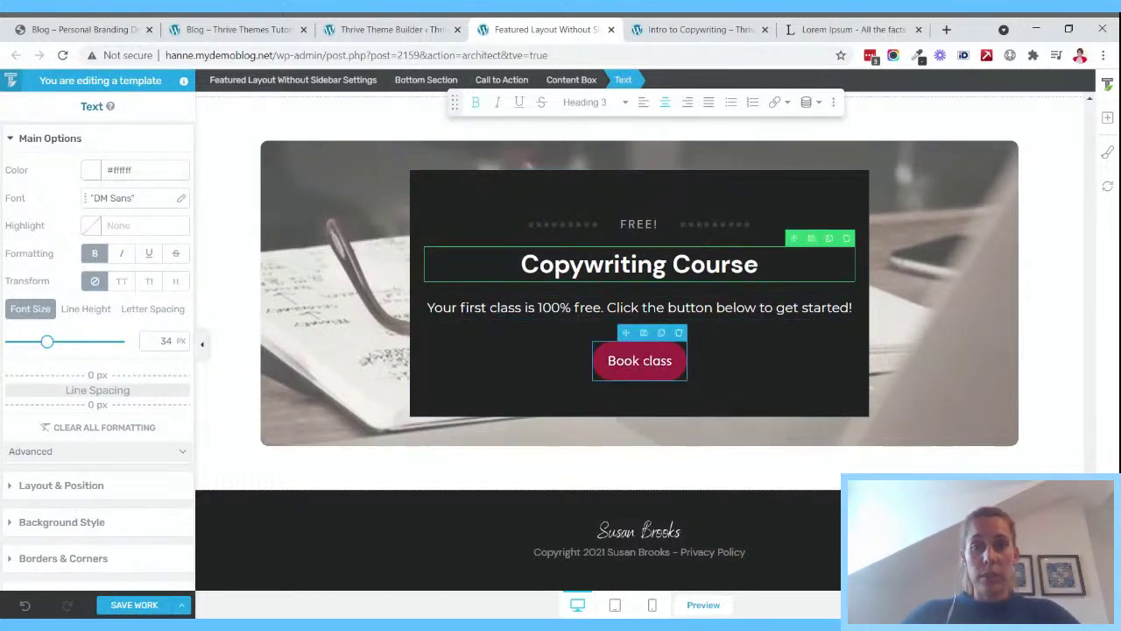
- Change the call to action's button text to "Get Access Now!"
click(632, 361)
key(ctrl+a)
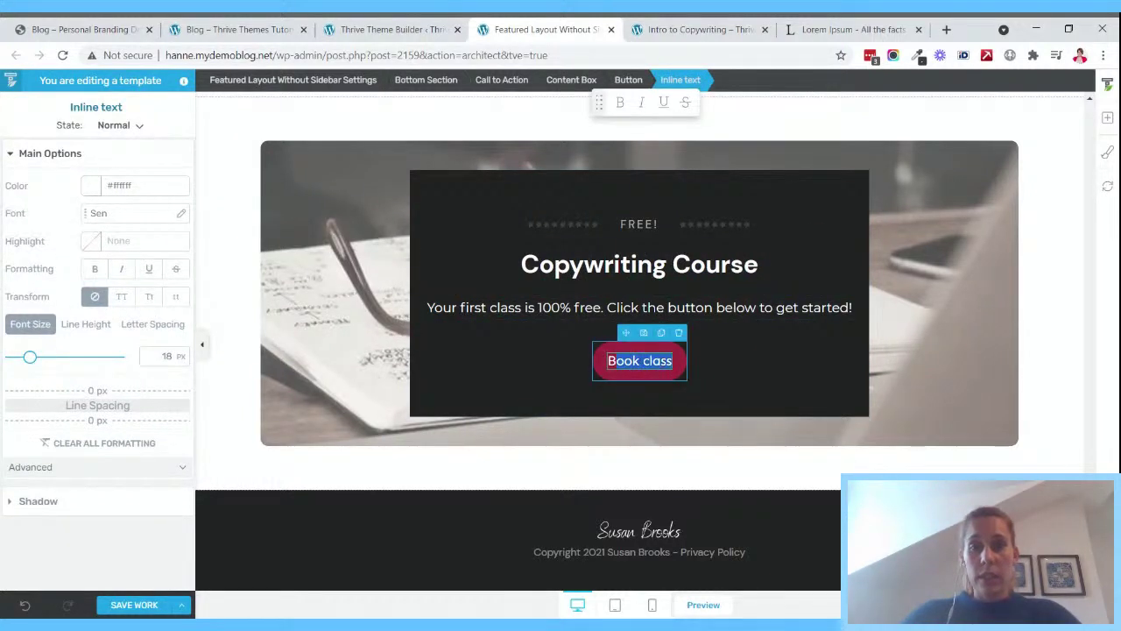
text(G)
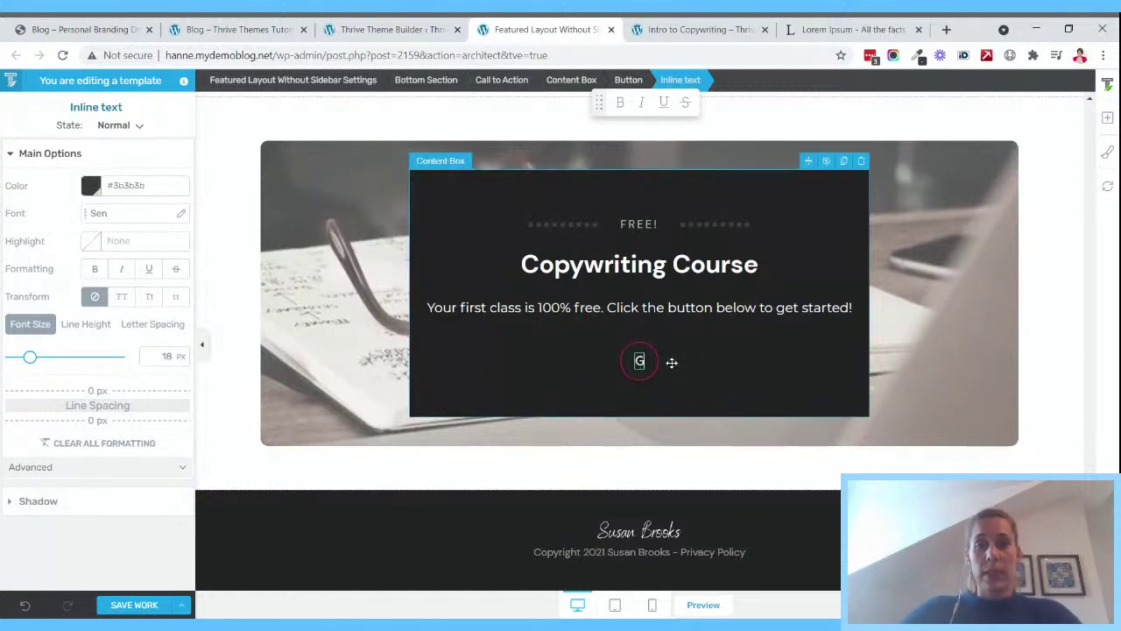
text(et Access)
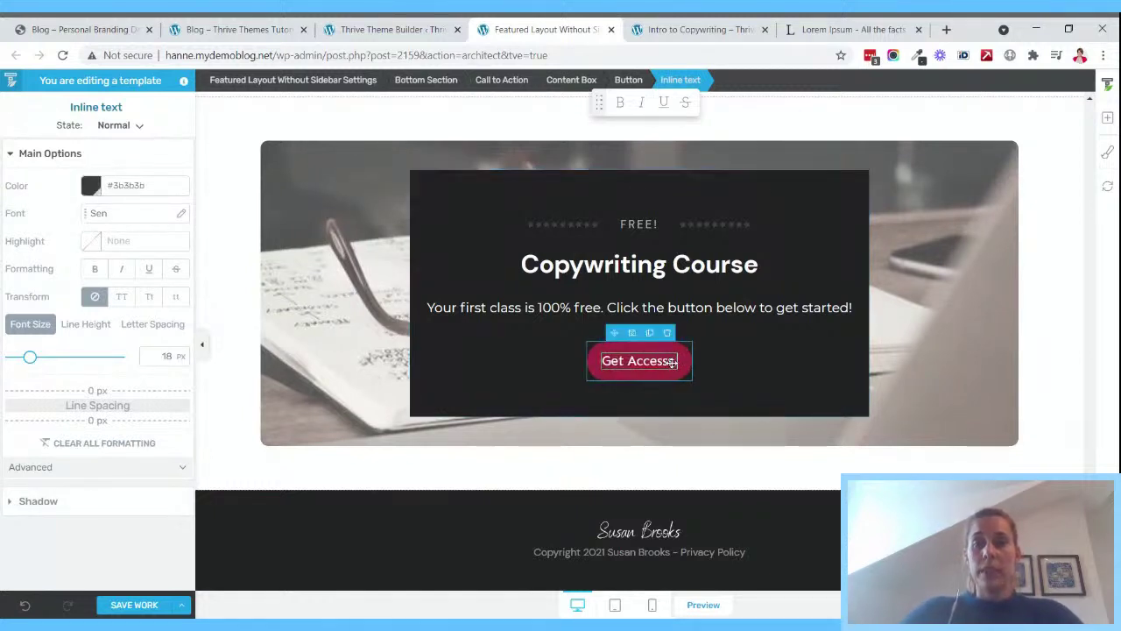
text( Now)
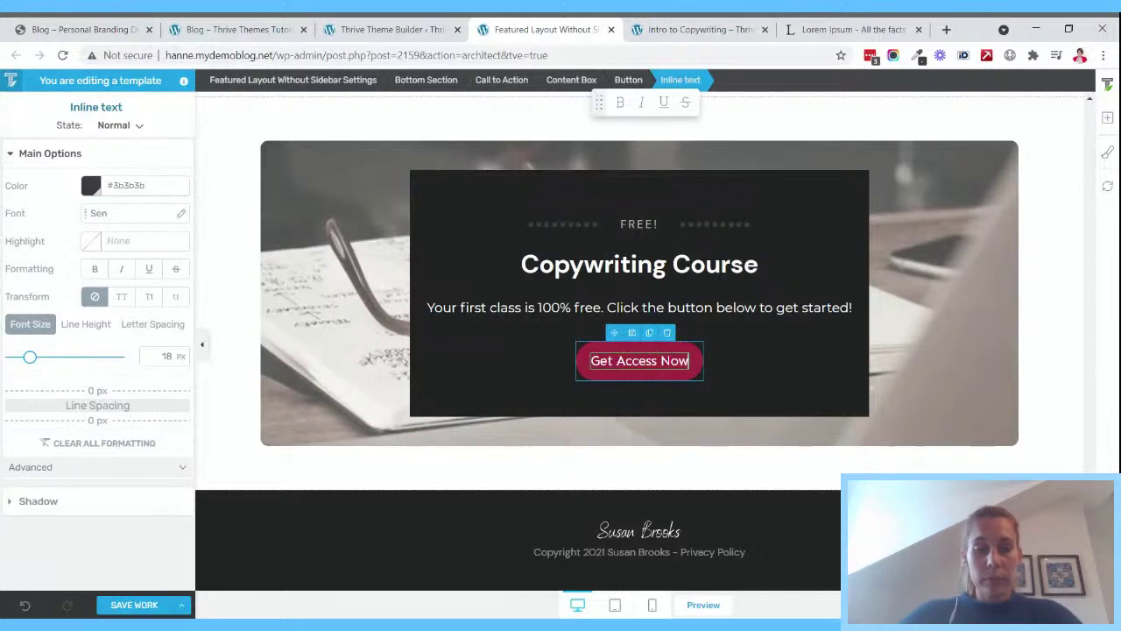
text(!)
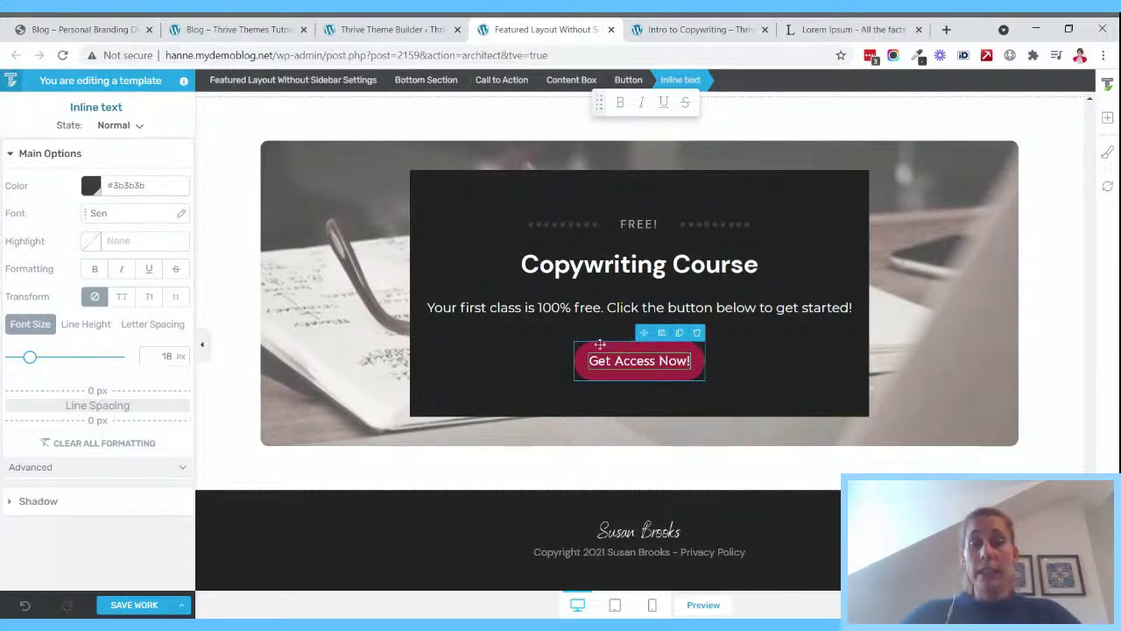
- Link the call to action's button to the URL of the Intro to Copywriting course page and save the template
click(606, 346)
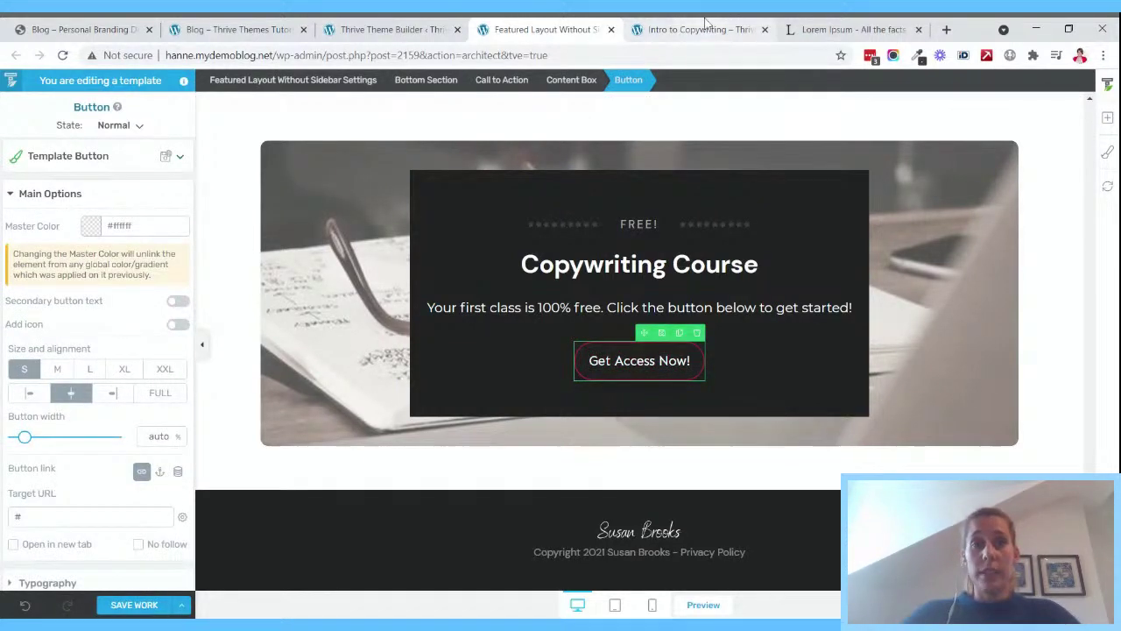
click(705, 26)
click(329, 56)
key(ctrl+c)
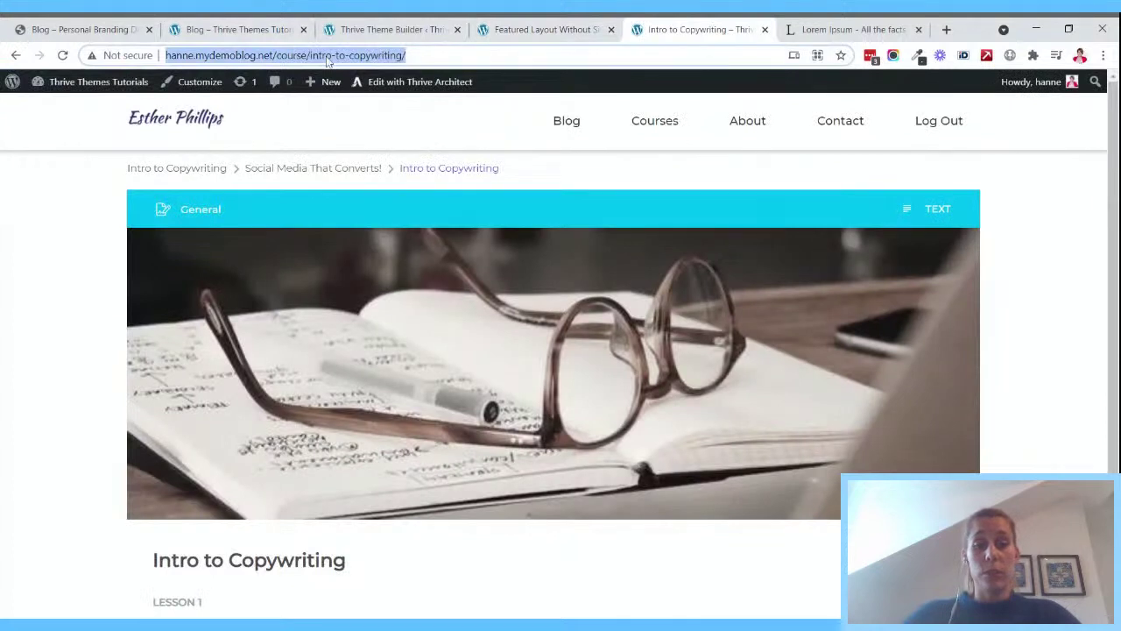
click(532, 28)
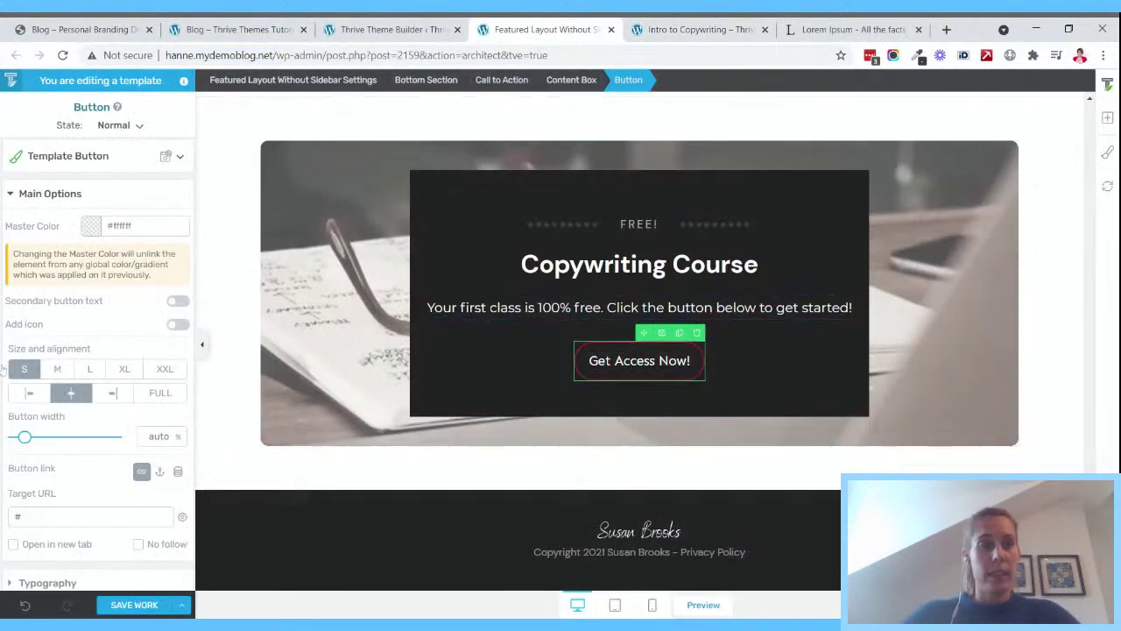
scroll(88, 381, down, 2)
double_click(18, 371)
key(ctrl+v)
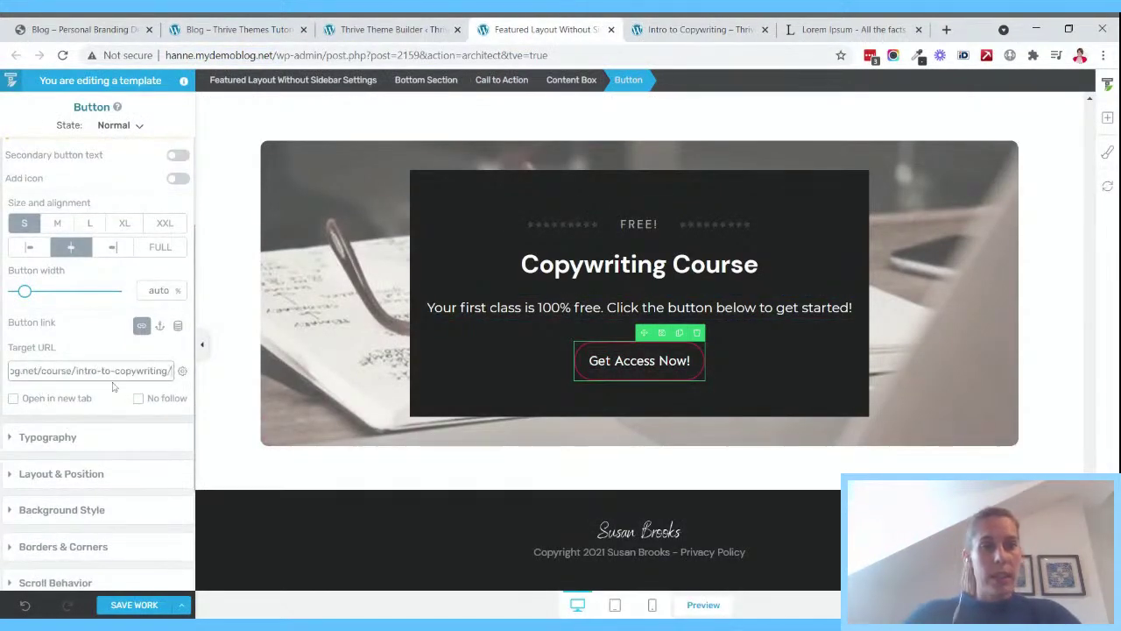
click(134, 604)
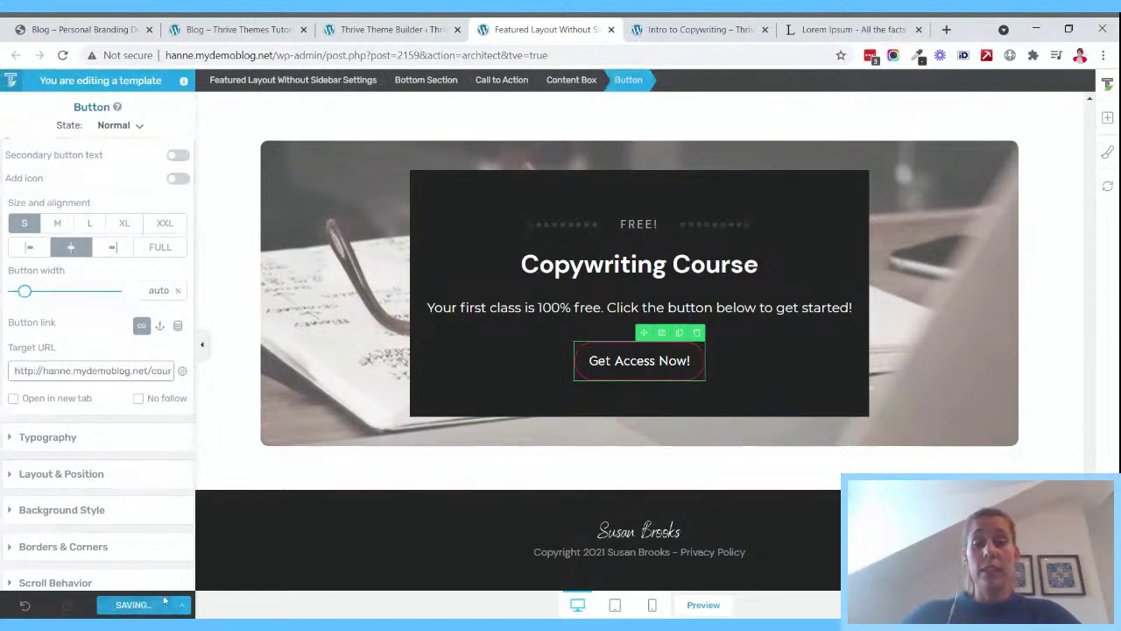
key(F5)
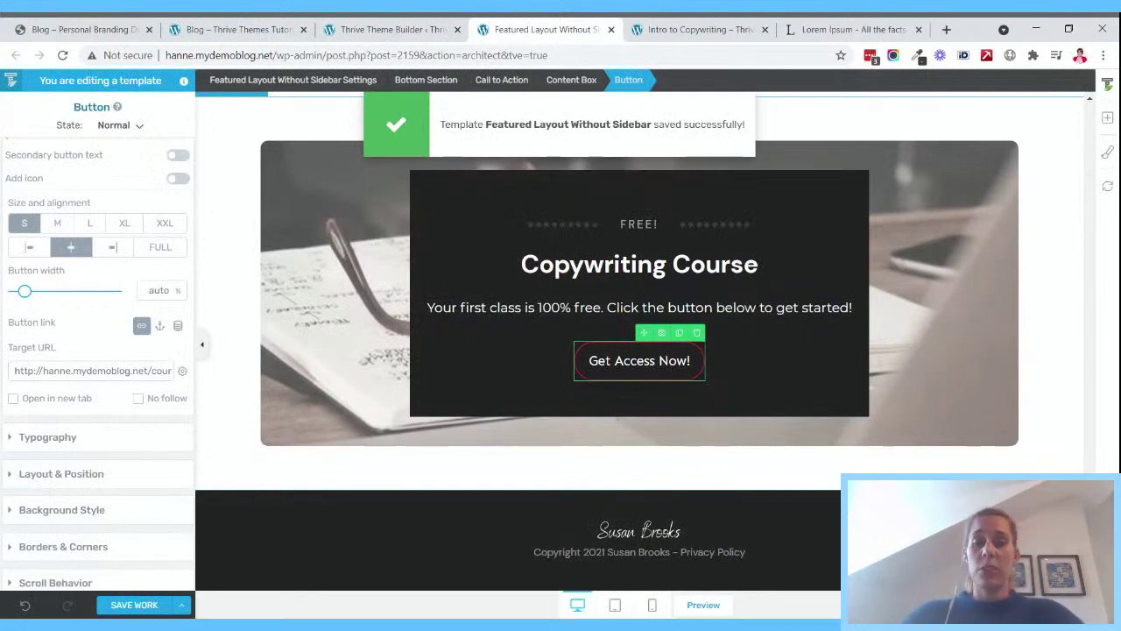
- Check the blog template from its heading down to the bottom call to action and save it
scroll(558, 170, up, 15)
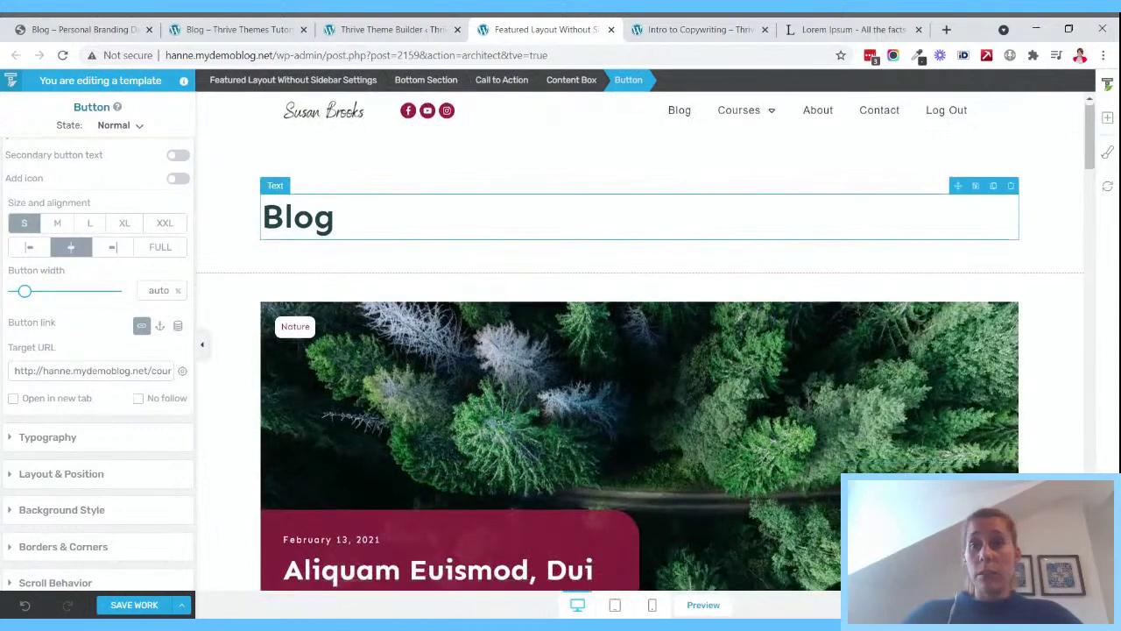
scroll(558, 170, down, 10)
click(131, 605)
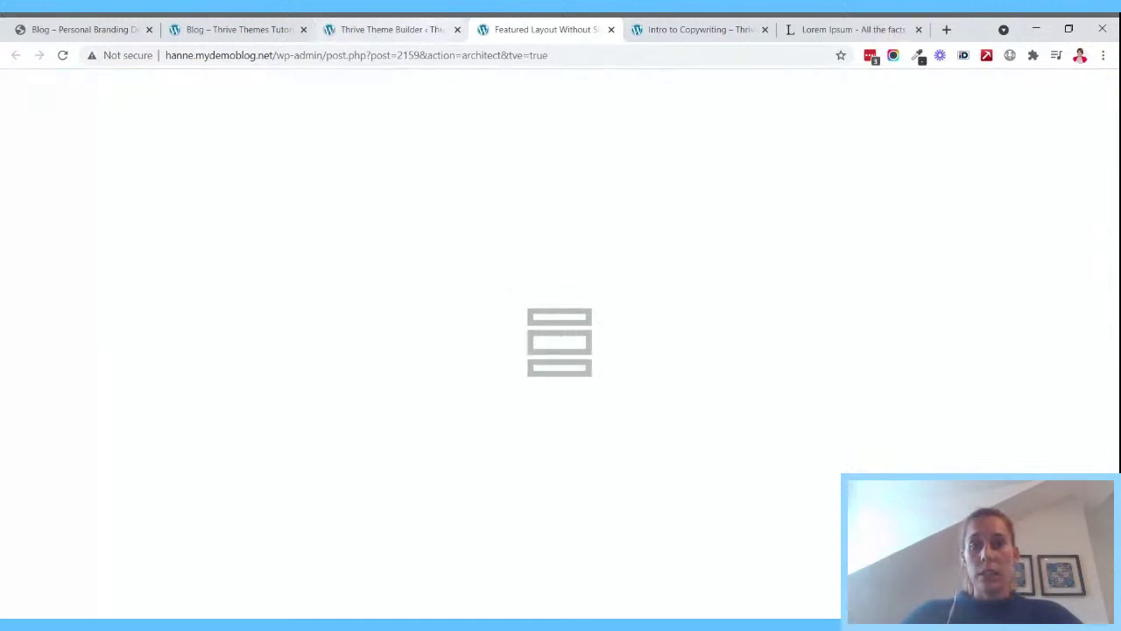
- Reload the live Blog page and check its heading and bottom call to action
click(429, 29)
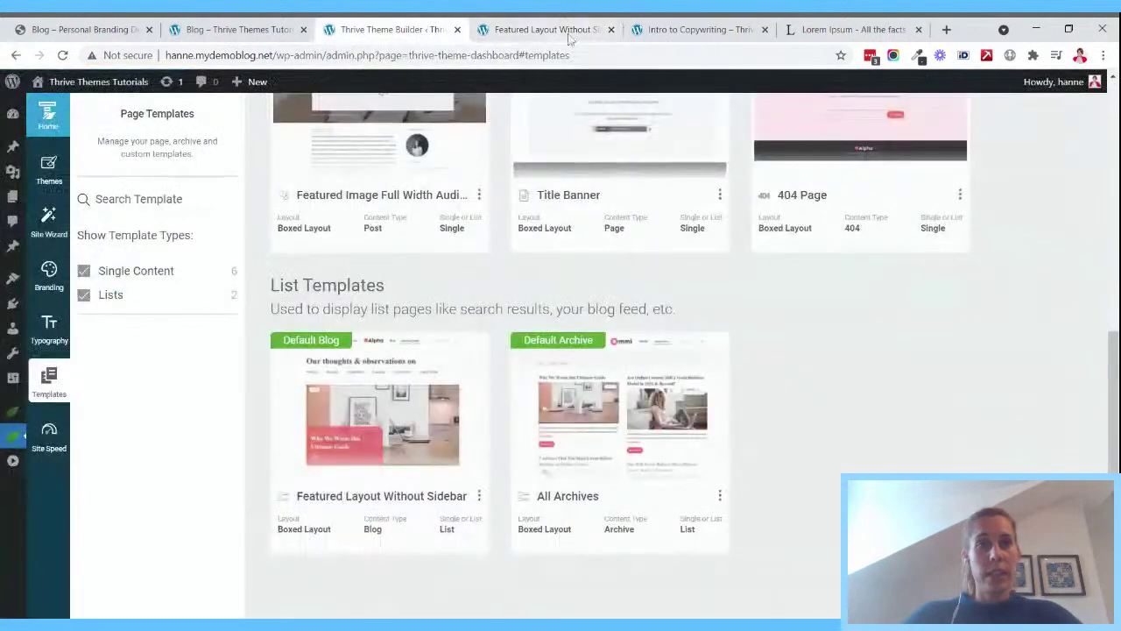
click(565, 28)
click(232, 29)
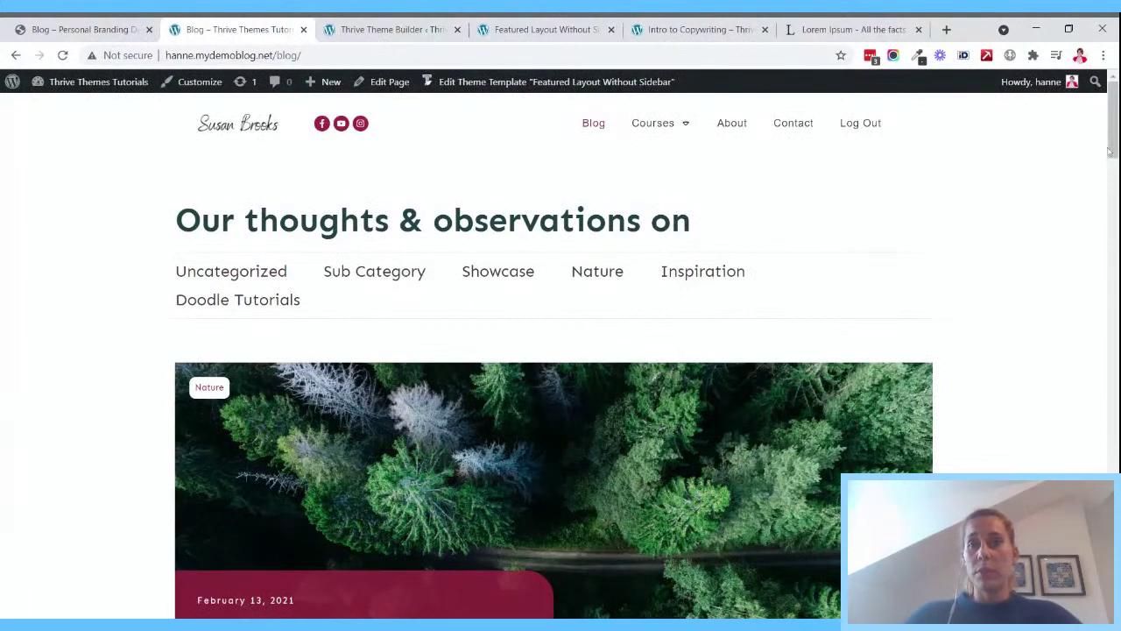
scroll(1111, 144, down, 1)
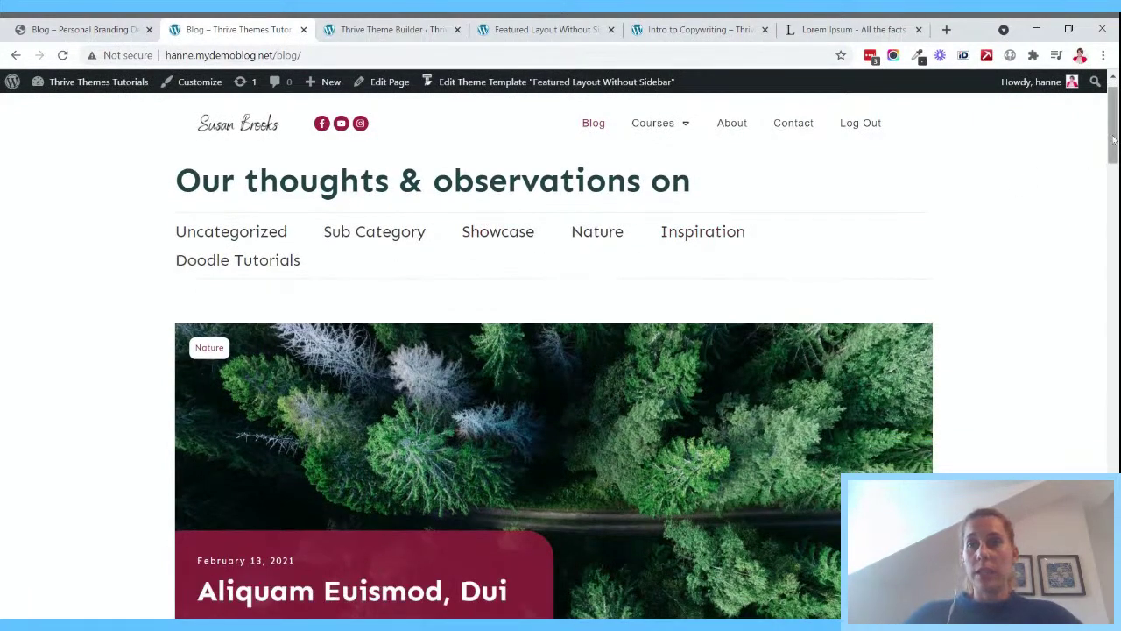
drag(1114, 127, 1115, 561)
click(63, 56)
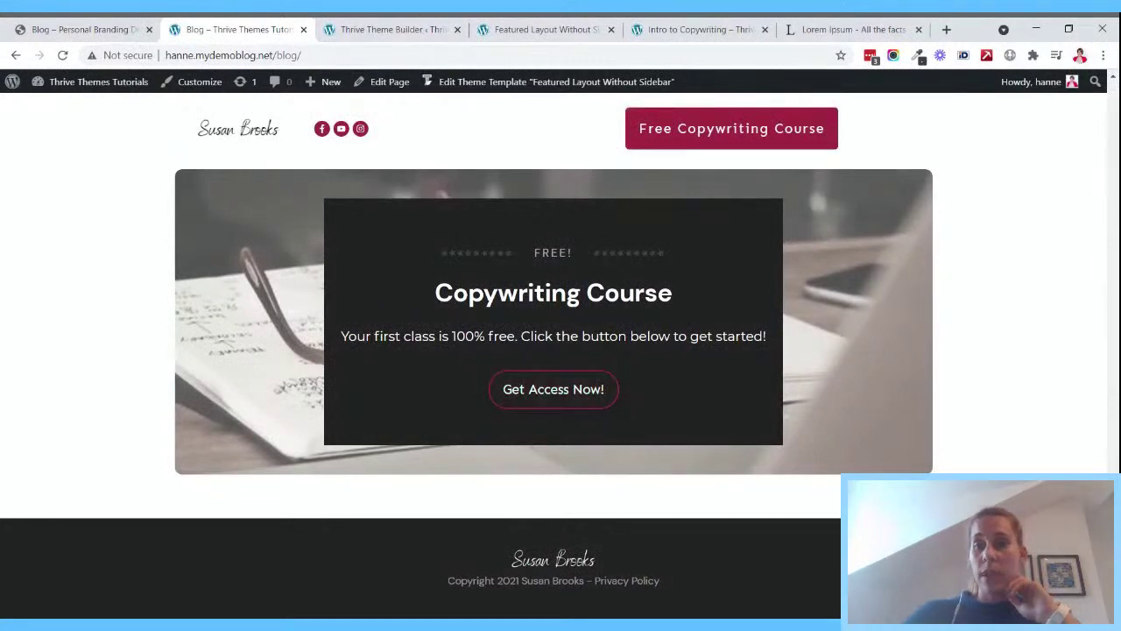
drag(1113, 566, 1113, 119)
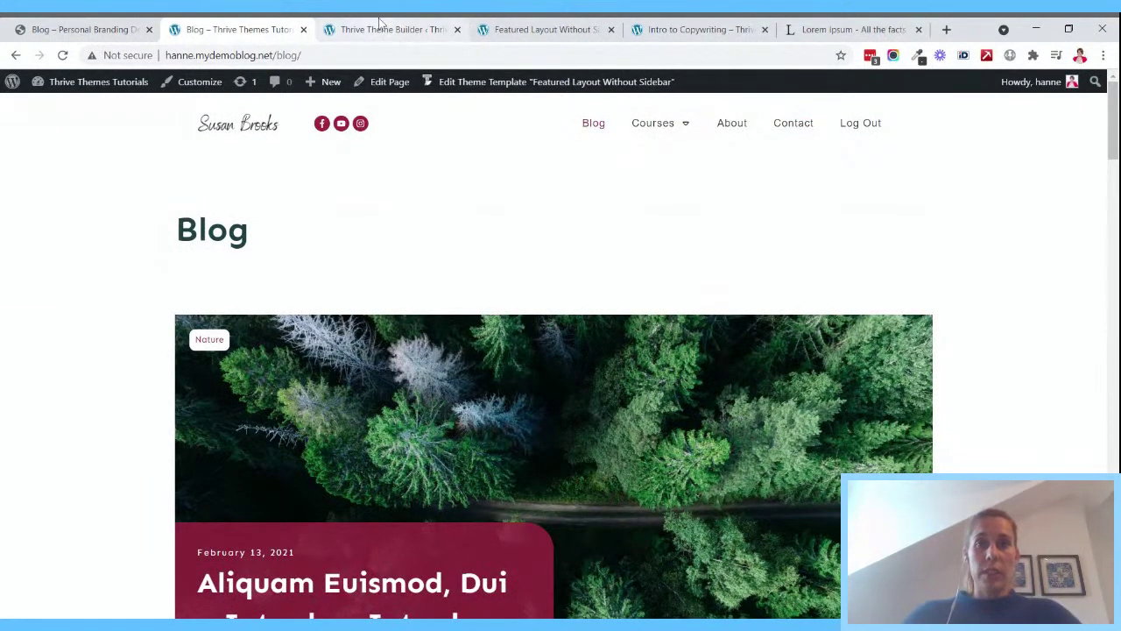
- Open the "Aliquam Euismod, Dui a Interdum Interdum" post from the blog and check its layout and which theme template it uses
scroll(538, 406, down, 2)
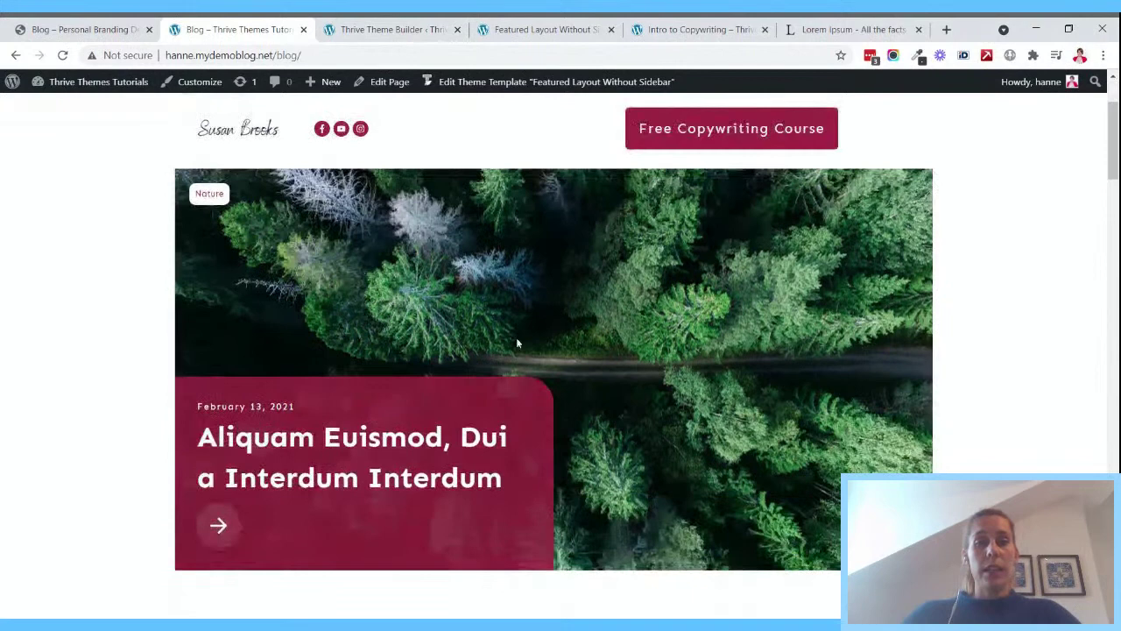
click(515, 403)
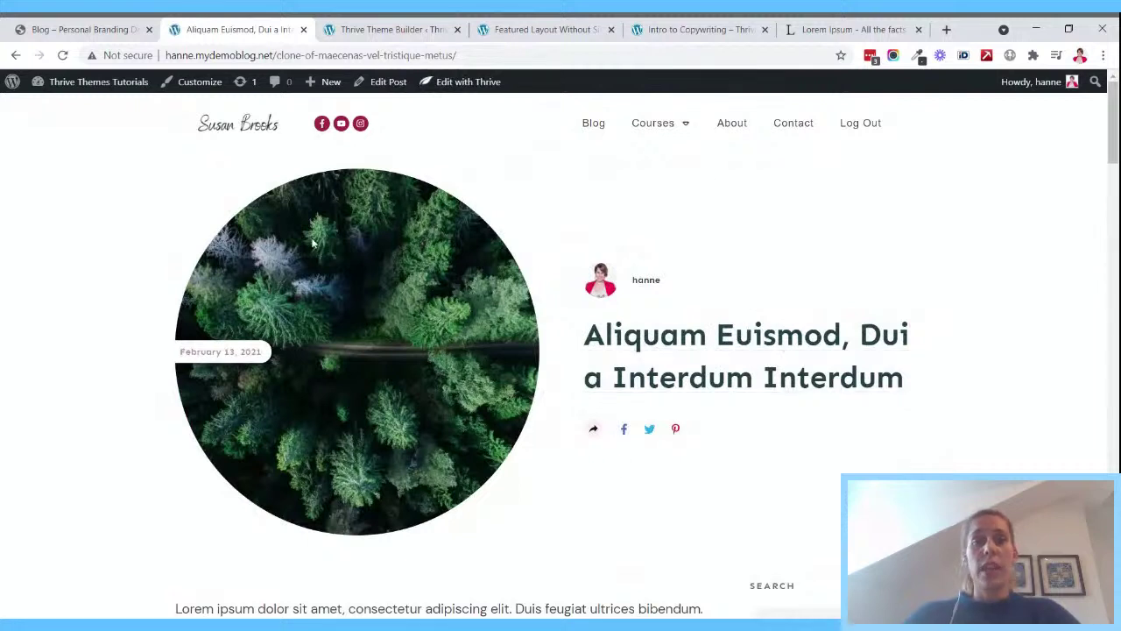
mouse_move(484, 88)
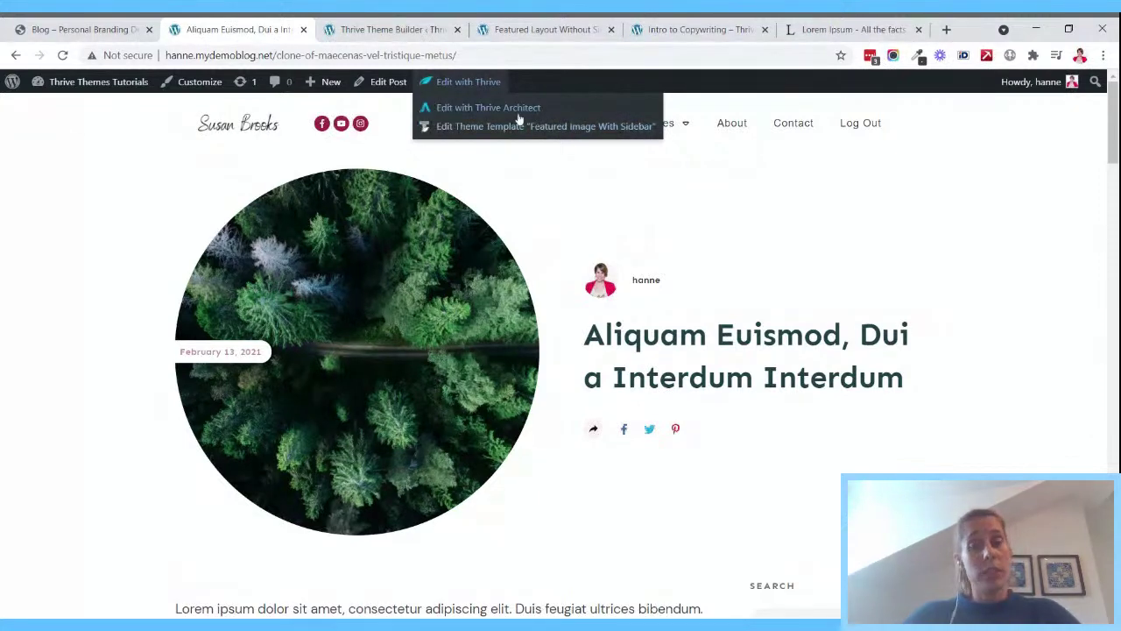
scroll(496, 413, down, 4)
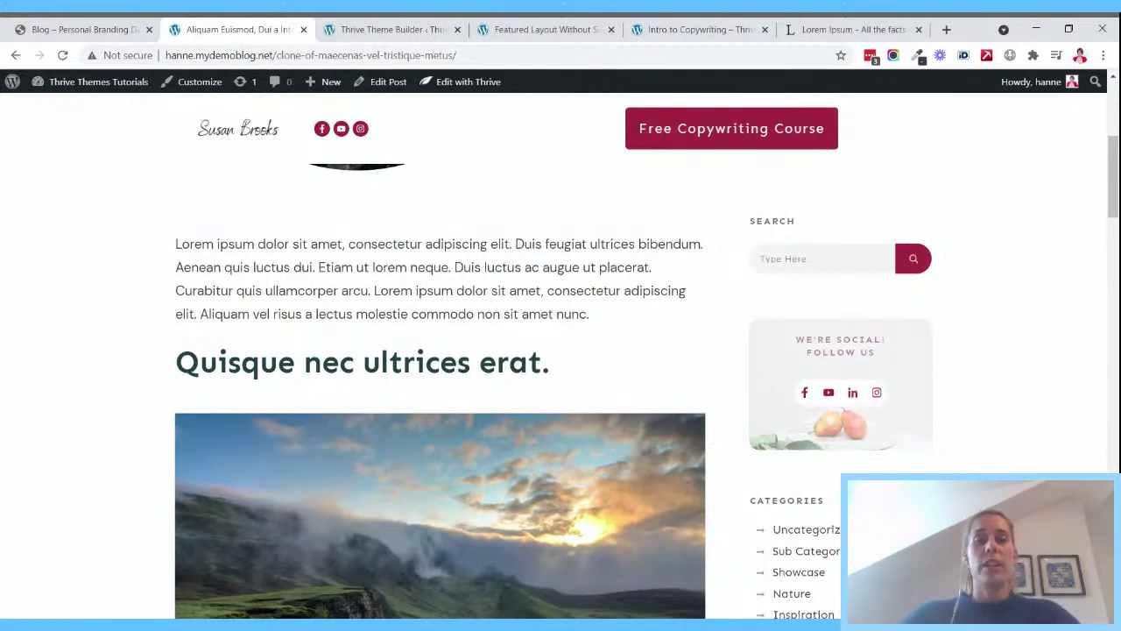
mouse_move(491, 83)
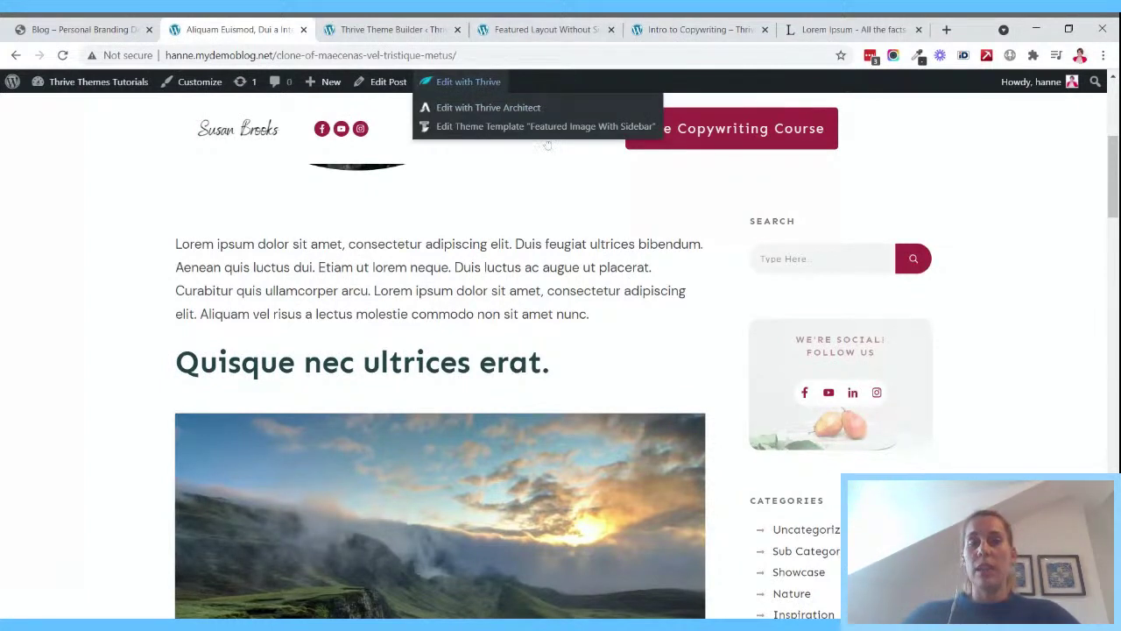
scroll(558, 225, up, 4)
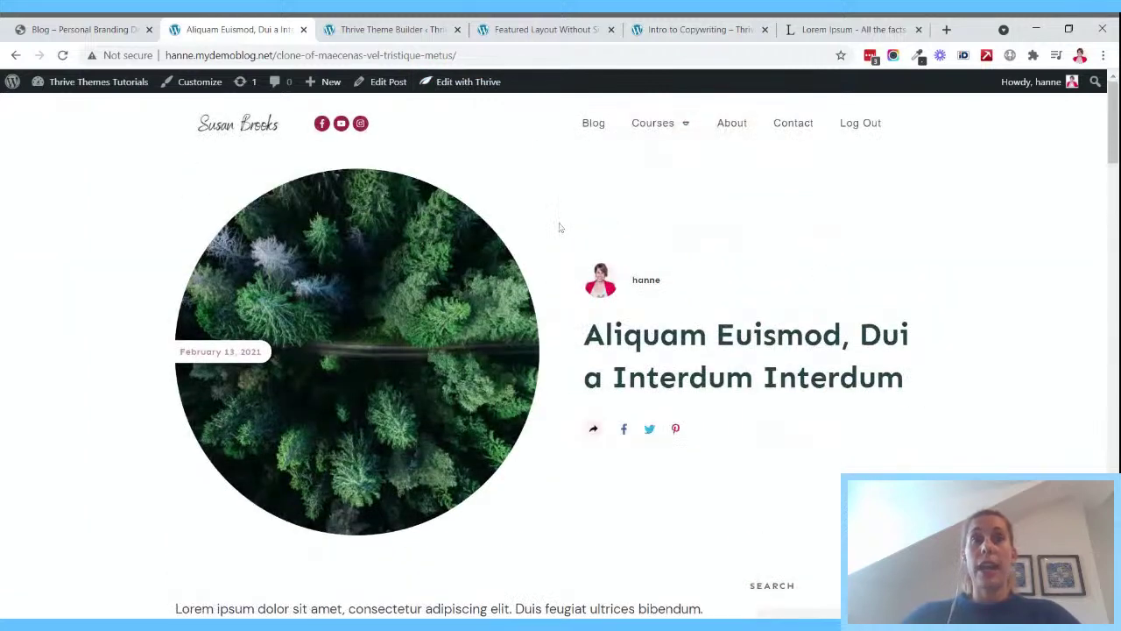
- Open the default post template "Featured Image With Sidebar" for editing from the theme's single content templates
click(374, 21)
scroll(717, 457, up, 5)
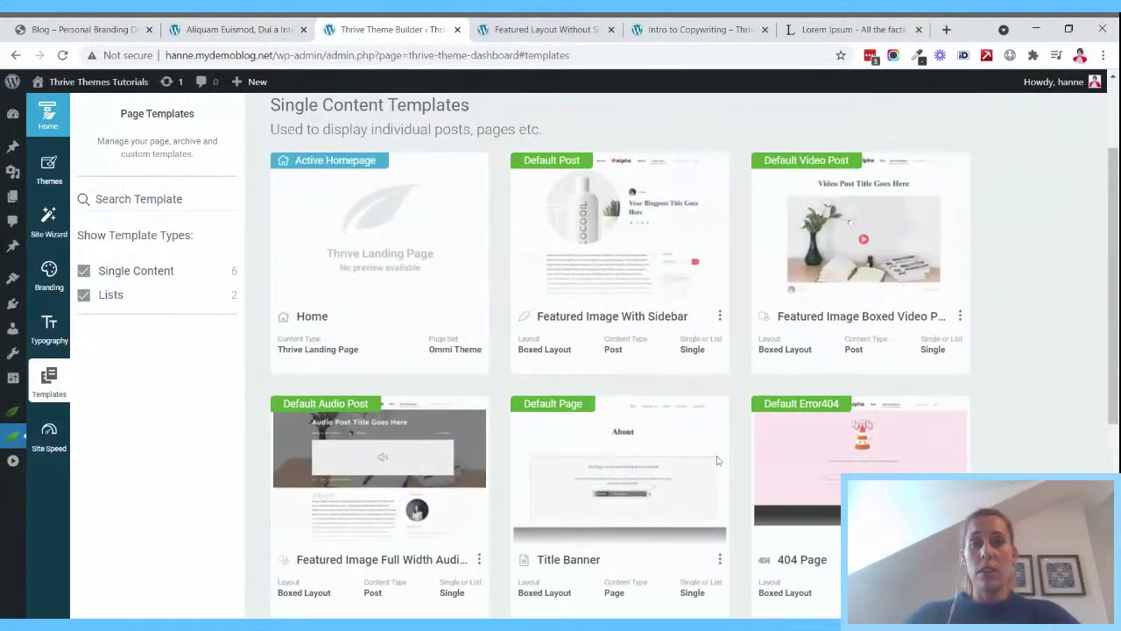
scroll(717, 460, up, 2)
mouse_move(618, 368)
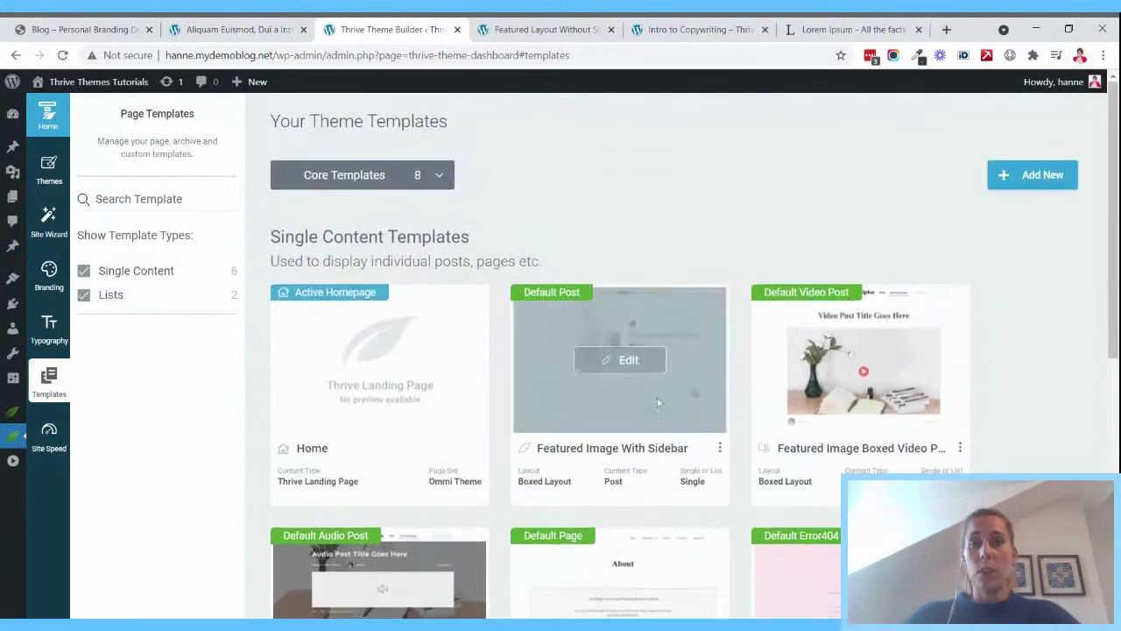
click(619, 369)
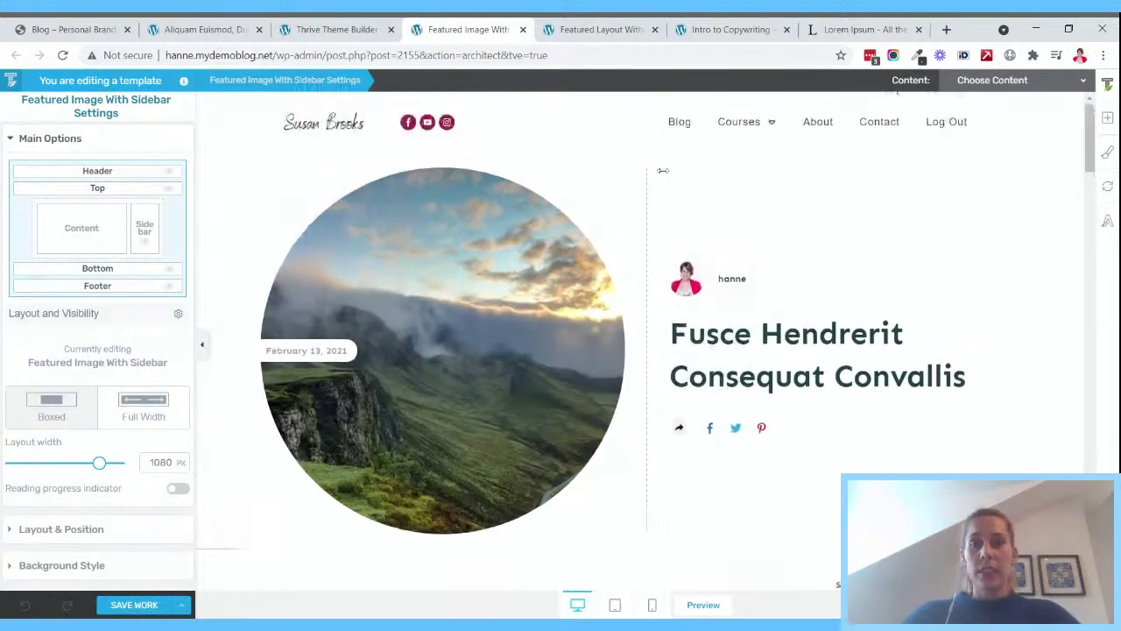
- Hide the sidebar in the post template's content wrapper
scroll(666, 193, down, 5)
scroll(688, 271, up, 2)
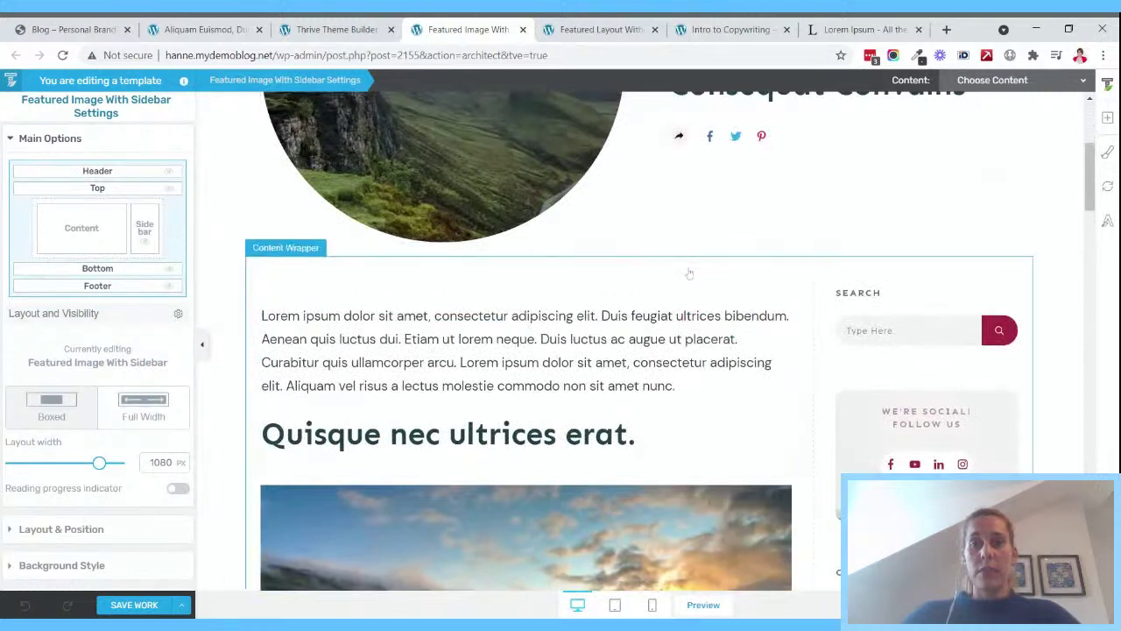
click(739, 269)
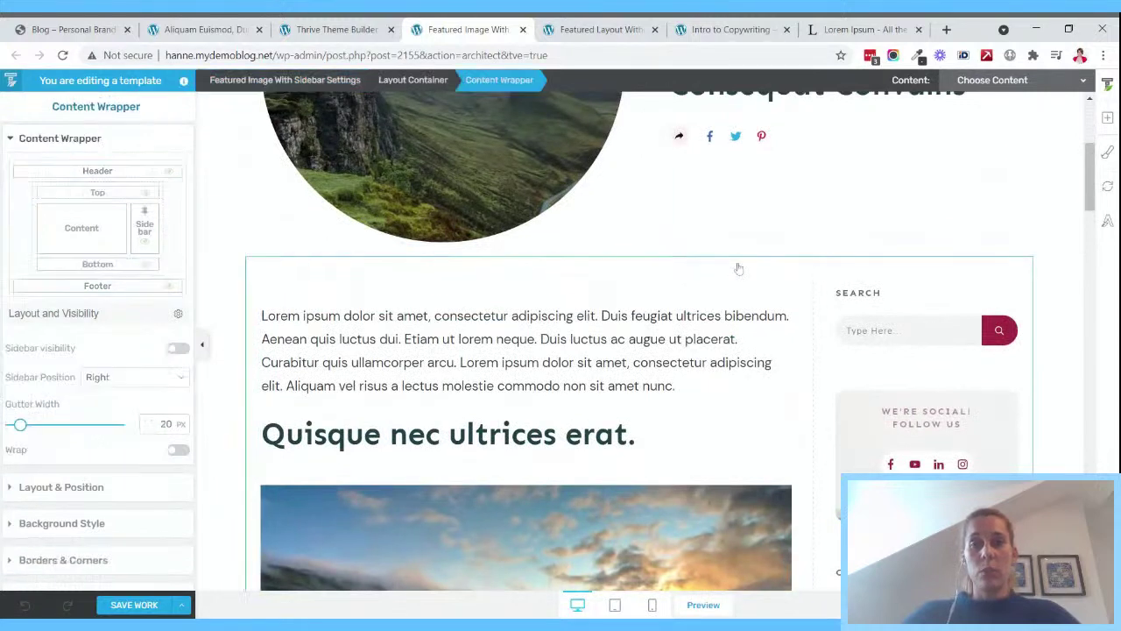
click(144, 241)
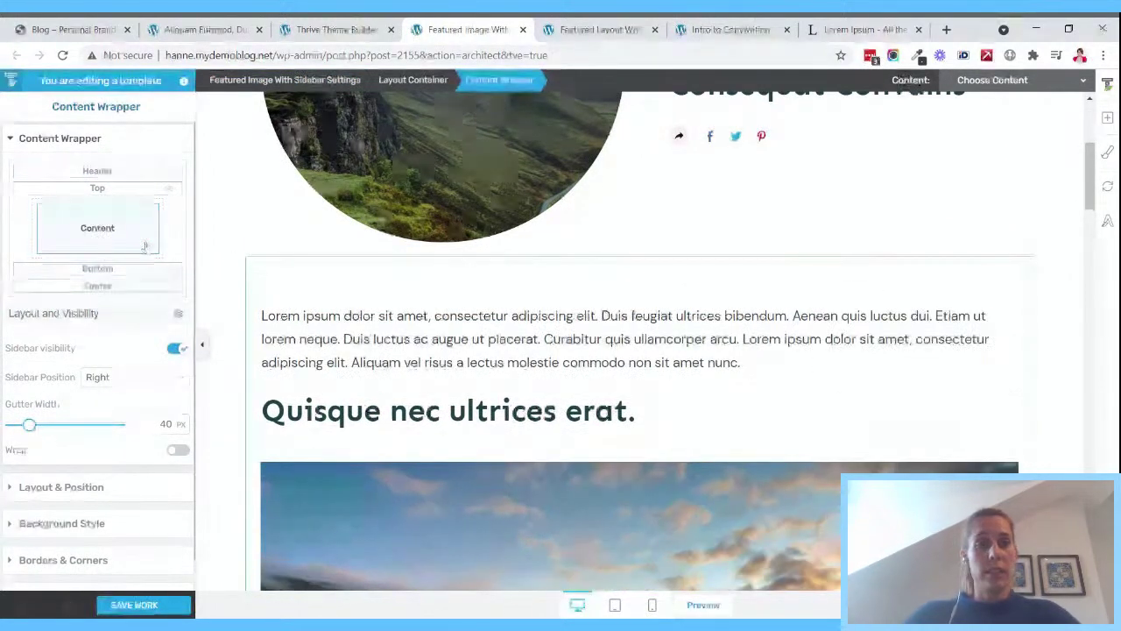
- Switch the About the Author element below the post content to the Author Box 03 template
scroll(1027, 308, down, 15)
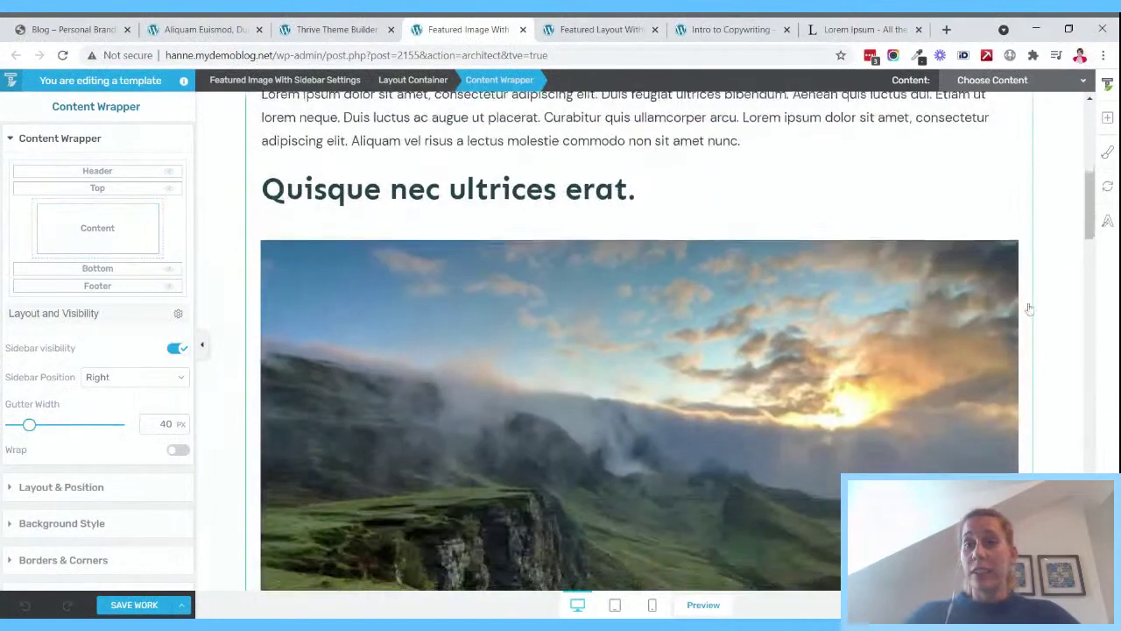
scroll(1030, 305, down, 15)
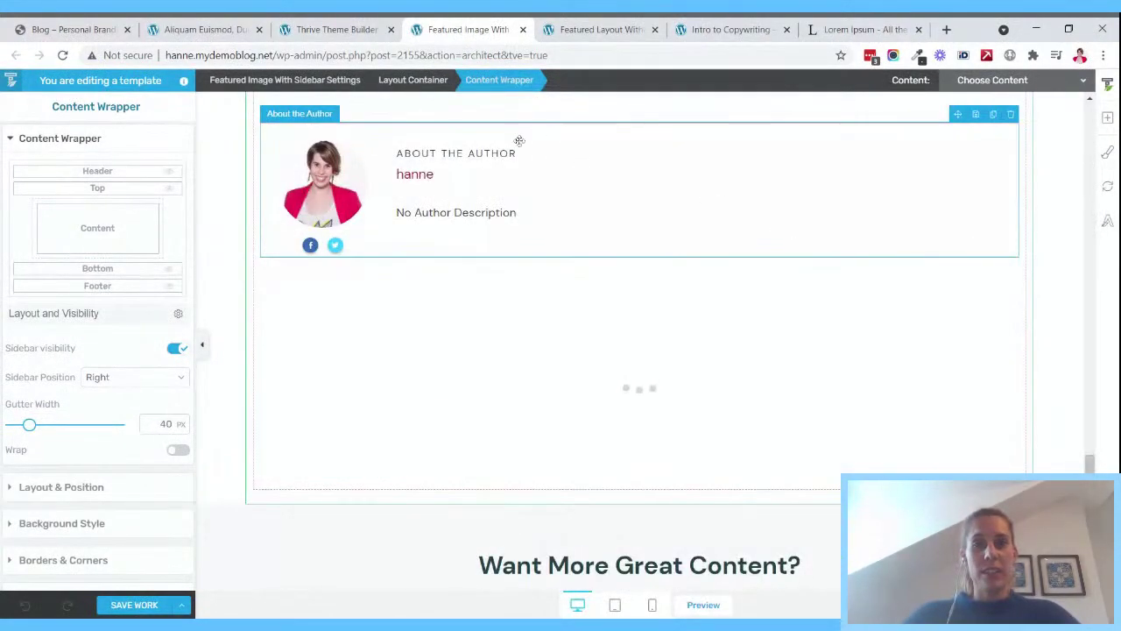
click(570, 140)
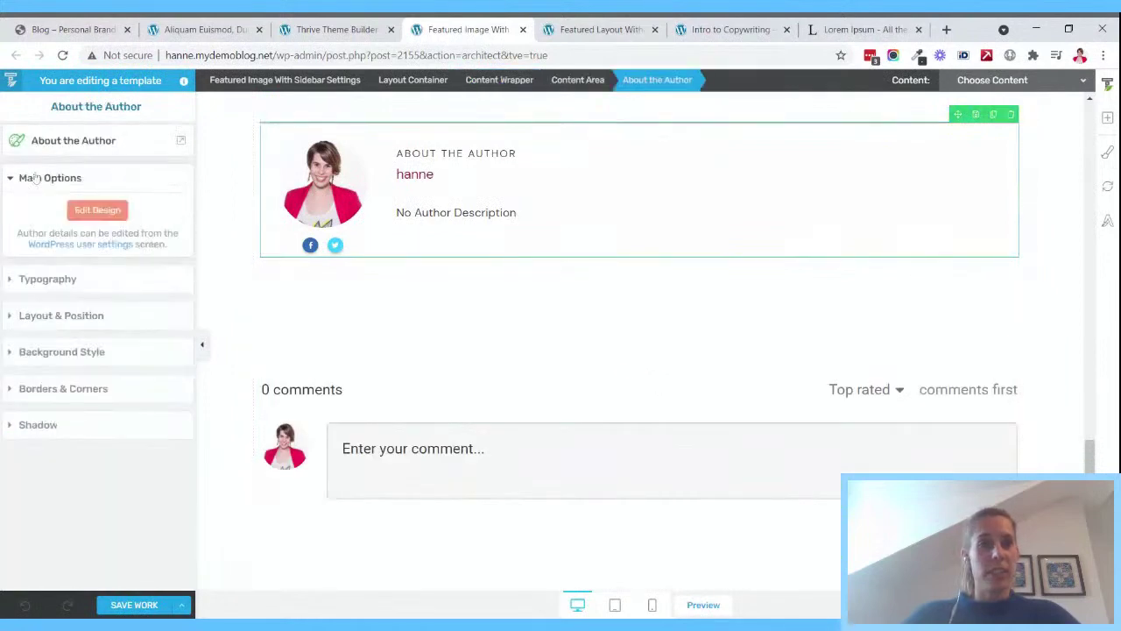
click(97, 209)
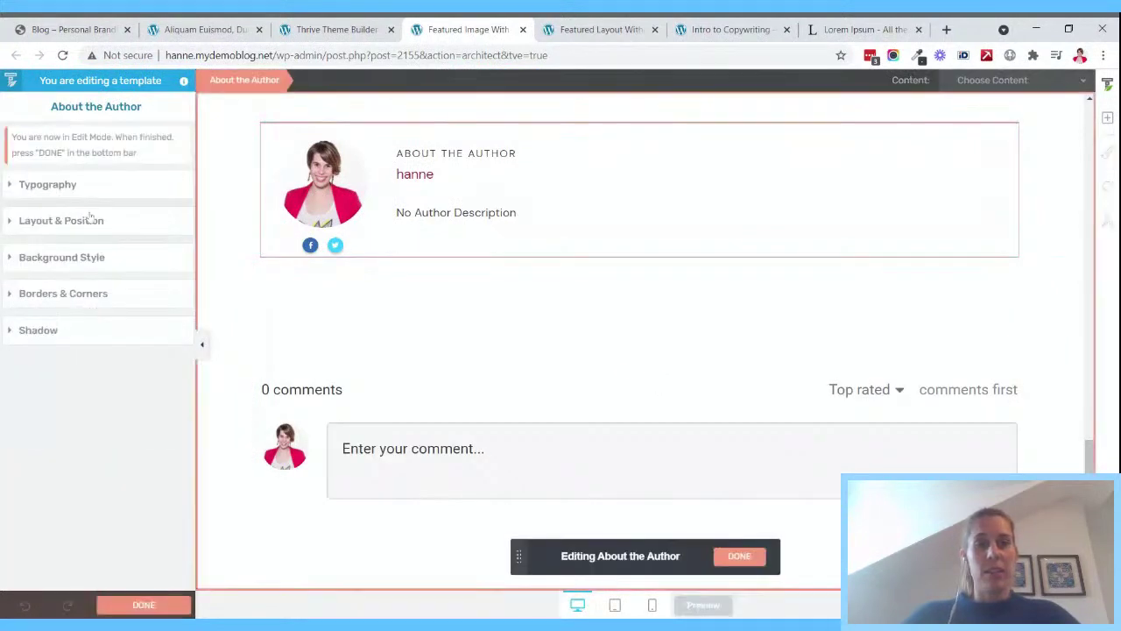
click(740, 557)
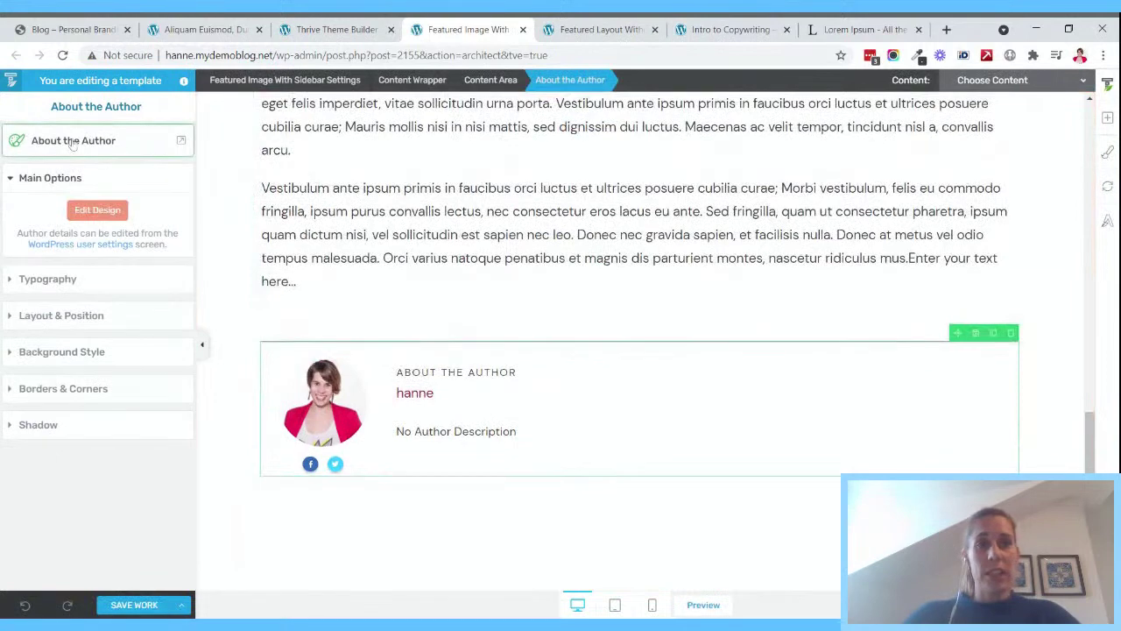
click(72, 143)
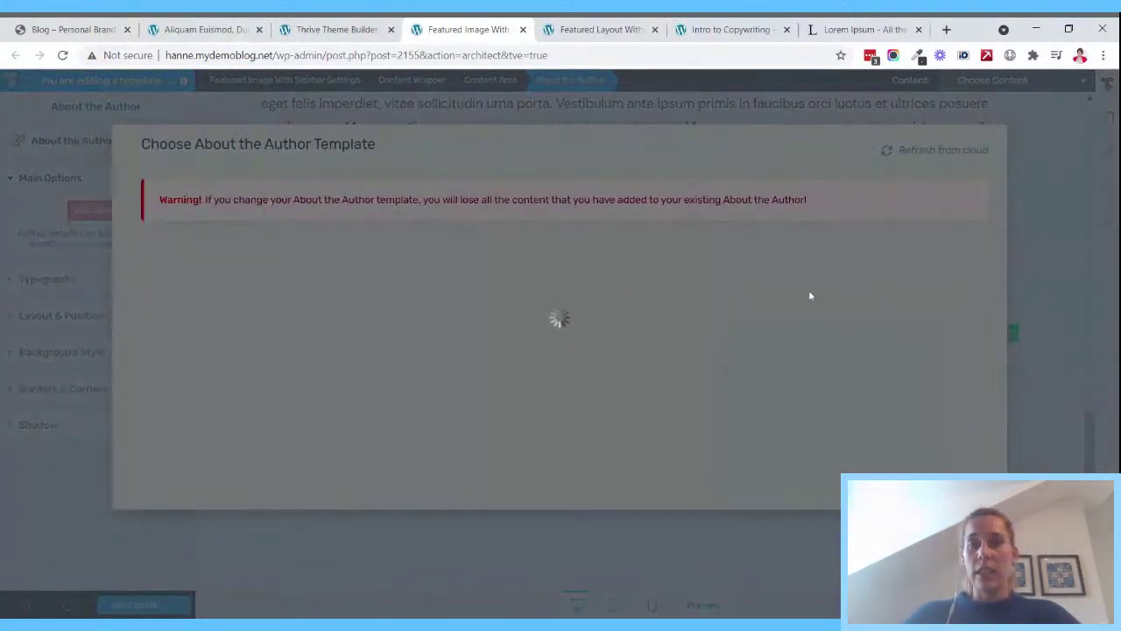
scroll(618, 309, down, 1)
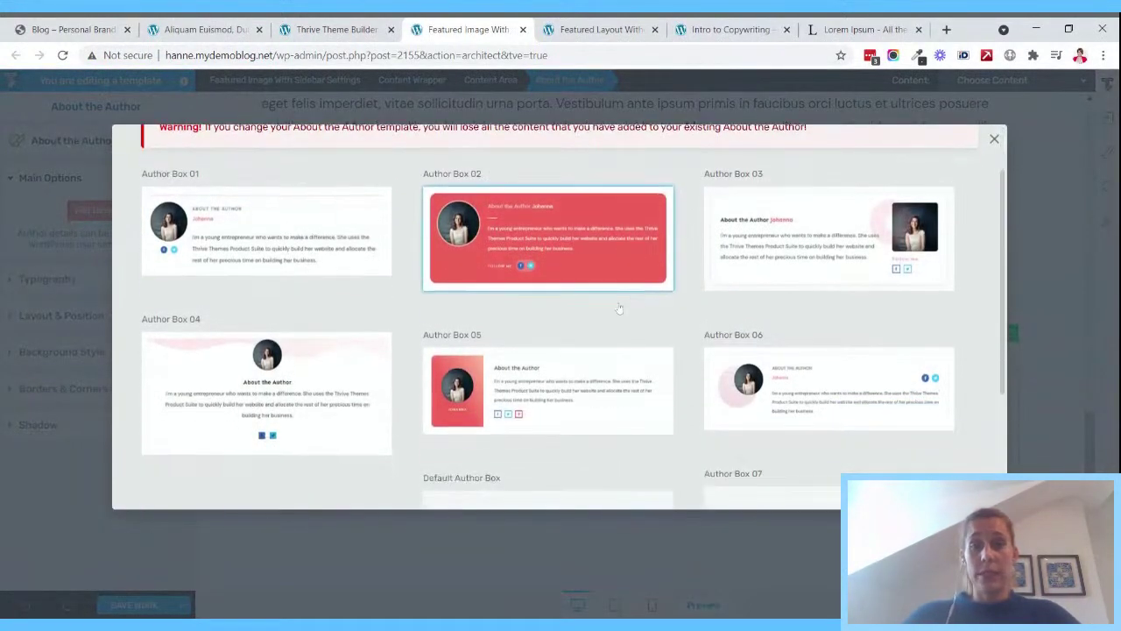
scroll(773, 377, down, 1)
click(814, 197)
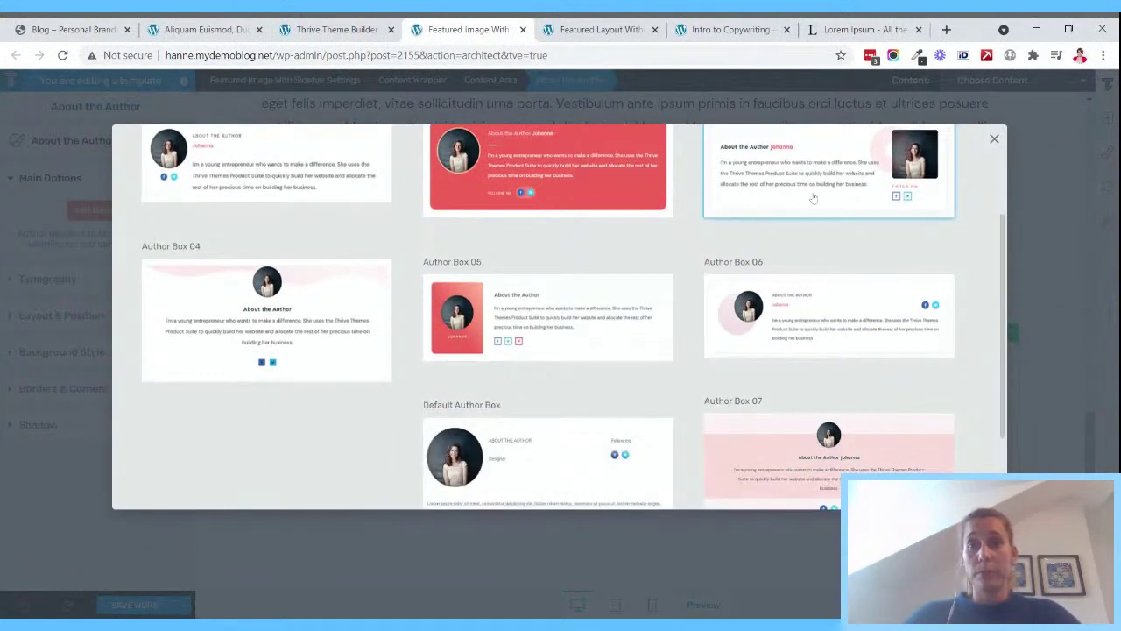
click(914, 481)
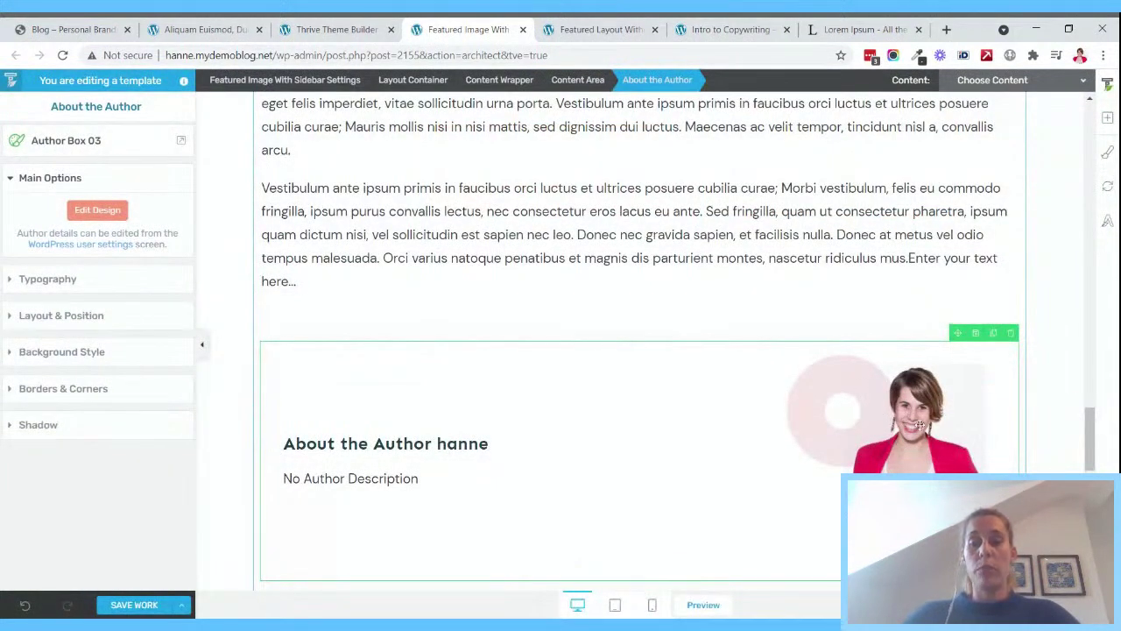
- Examine the author box, the comments area and the "Want More Great Content?" section at the end of the post template
scroll(894, 397, down, 1)
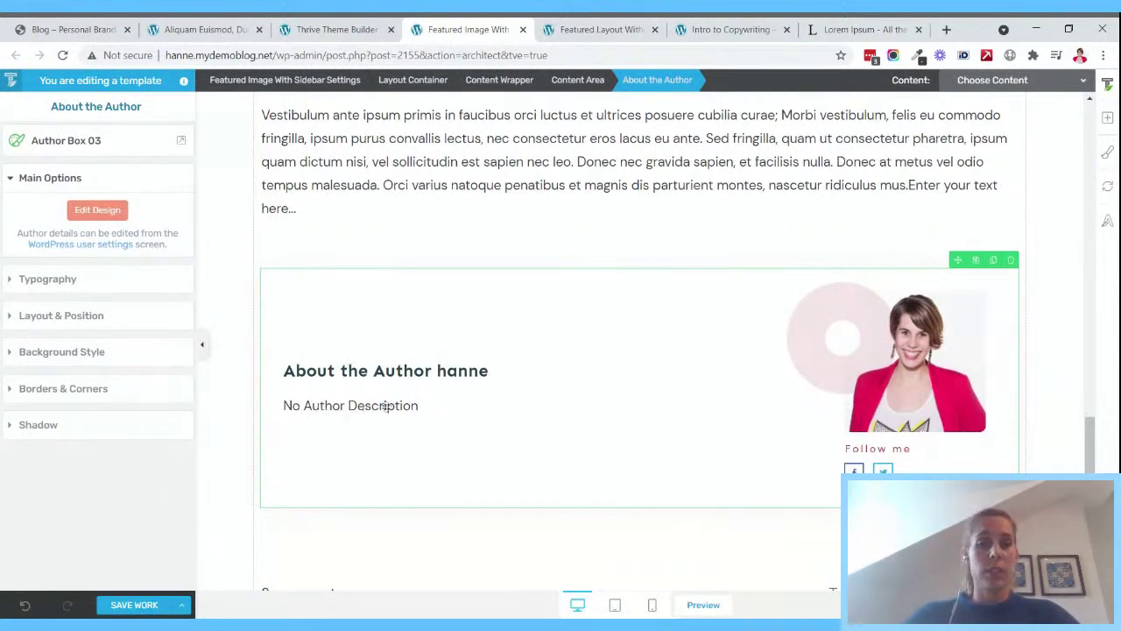
scroll(647, 346, down, 1)
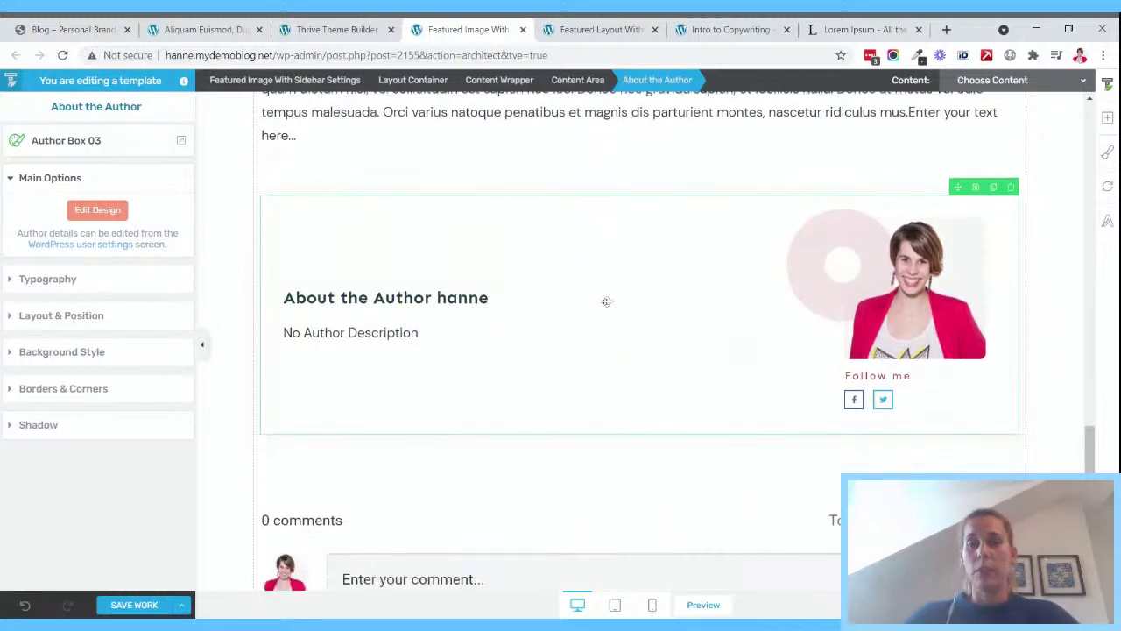
scroll(606, 301, down, 1)
scroll(690, 227, down, 4)
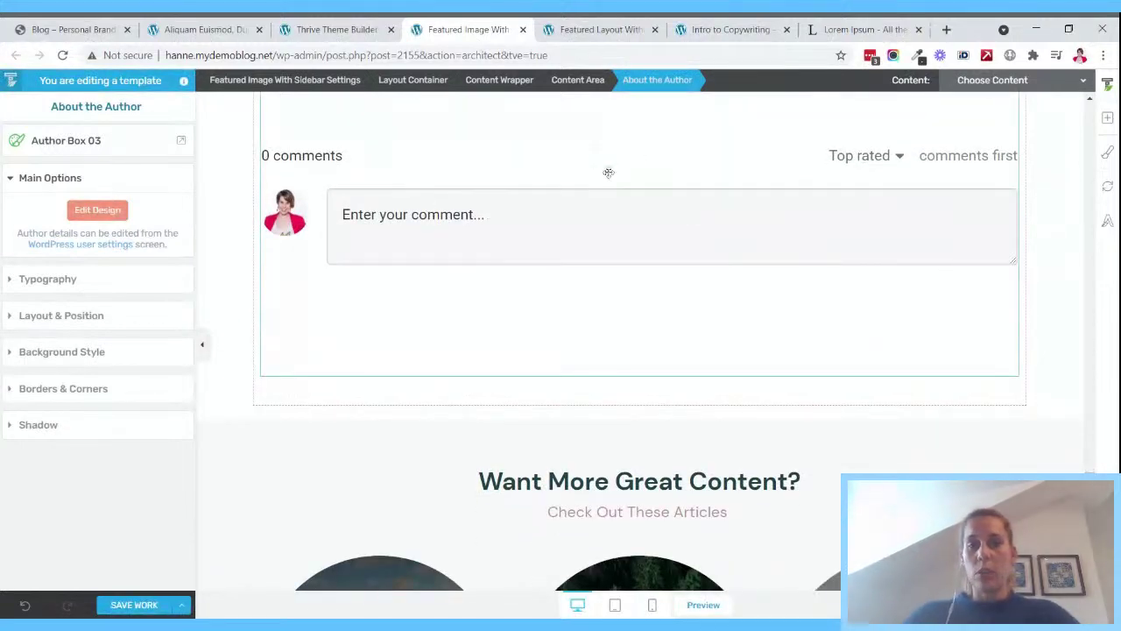
scroll(606, 176, up, 1)
scroll(751, 200, down, 5)
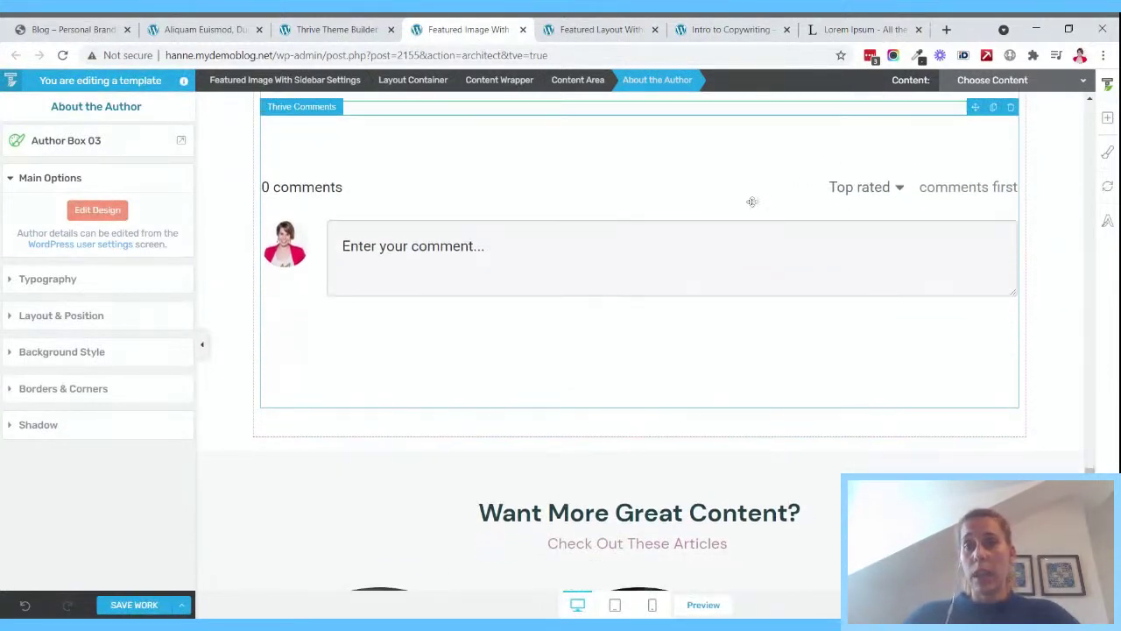
scroll(813, 245, down, 1)
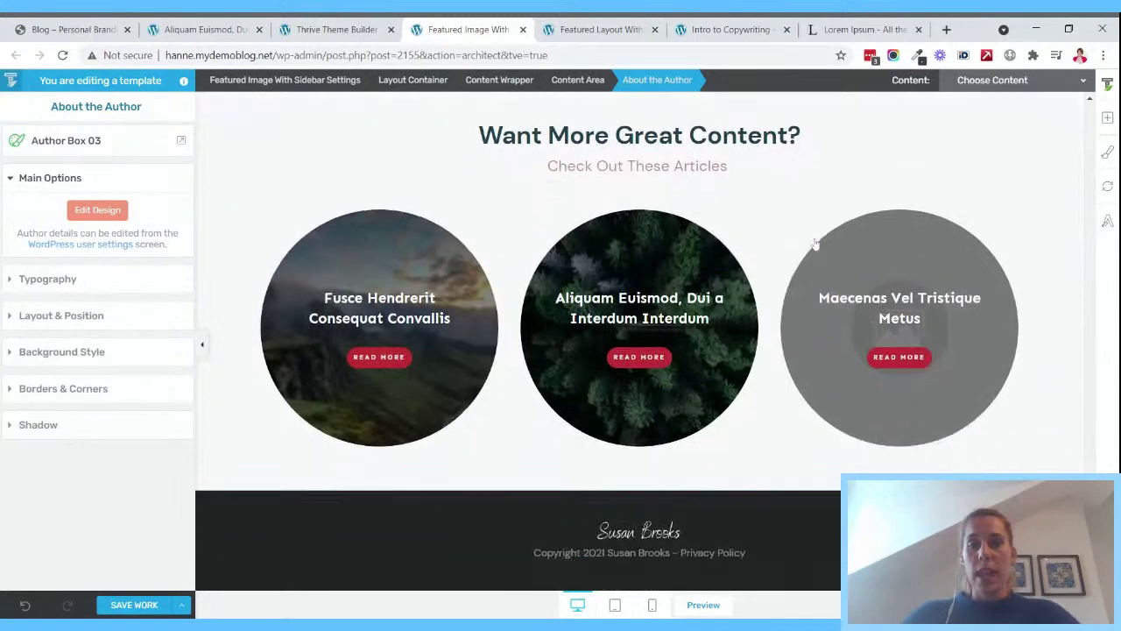
scroll(812, 244, up, 3)
scroll(657, 254, down, 1)
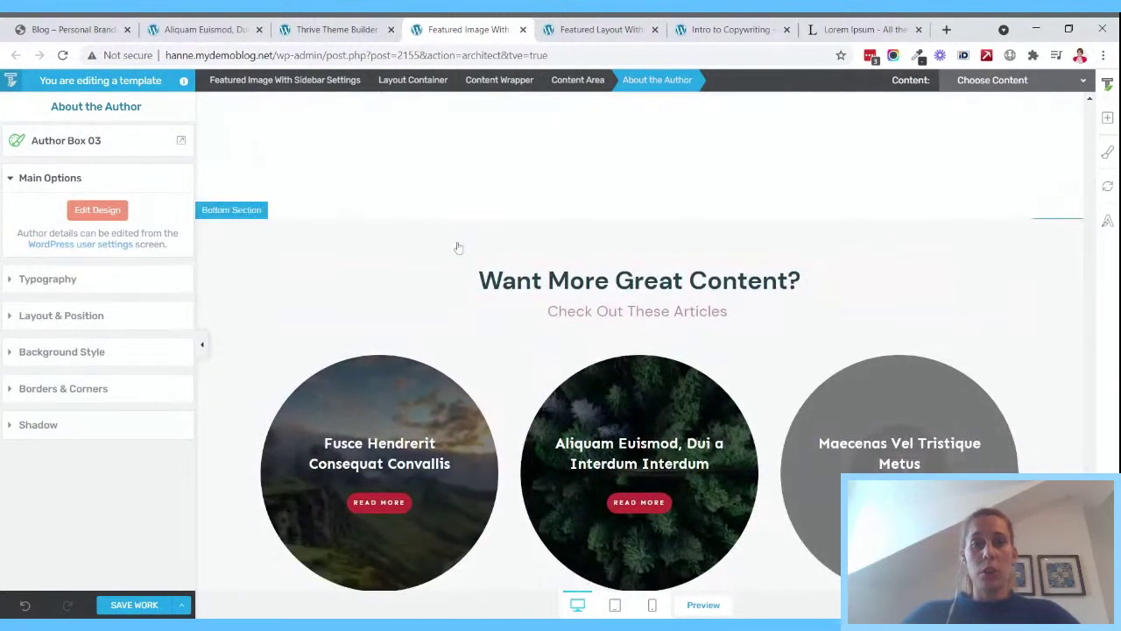
- Search the ready-made bottom section designs for "cta" and apply the CTA 06 design to the post template's bottom section
click(347, 234)
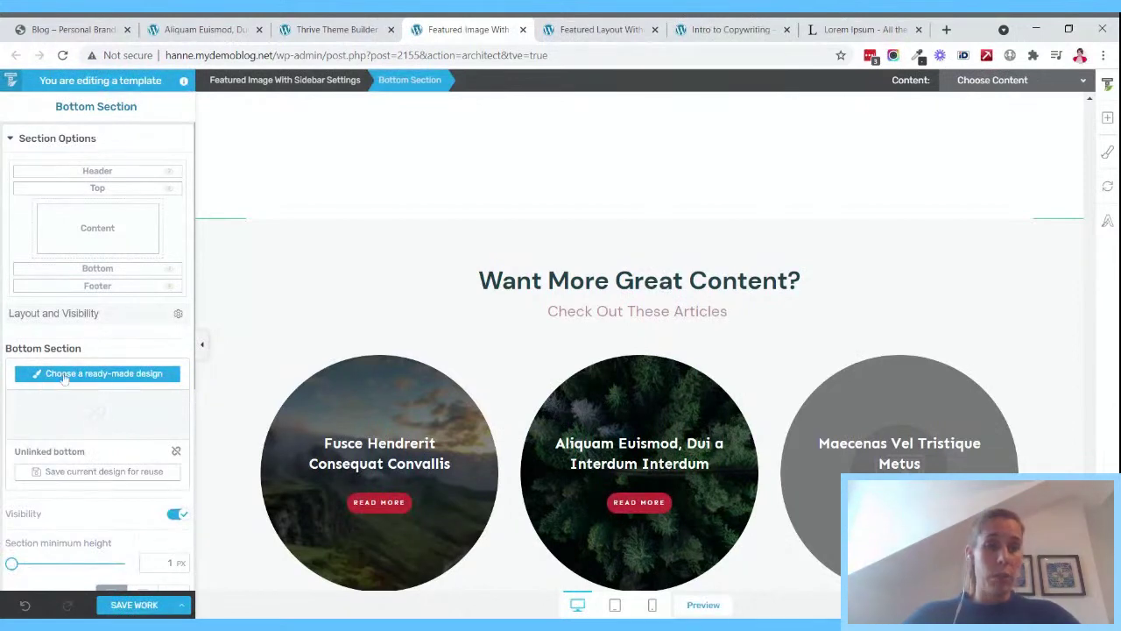
click(95, 374)
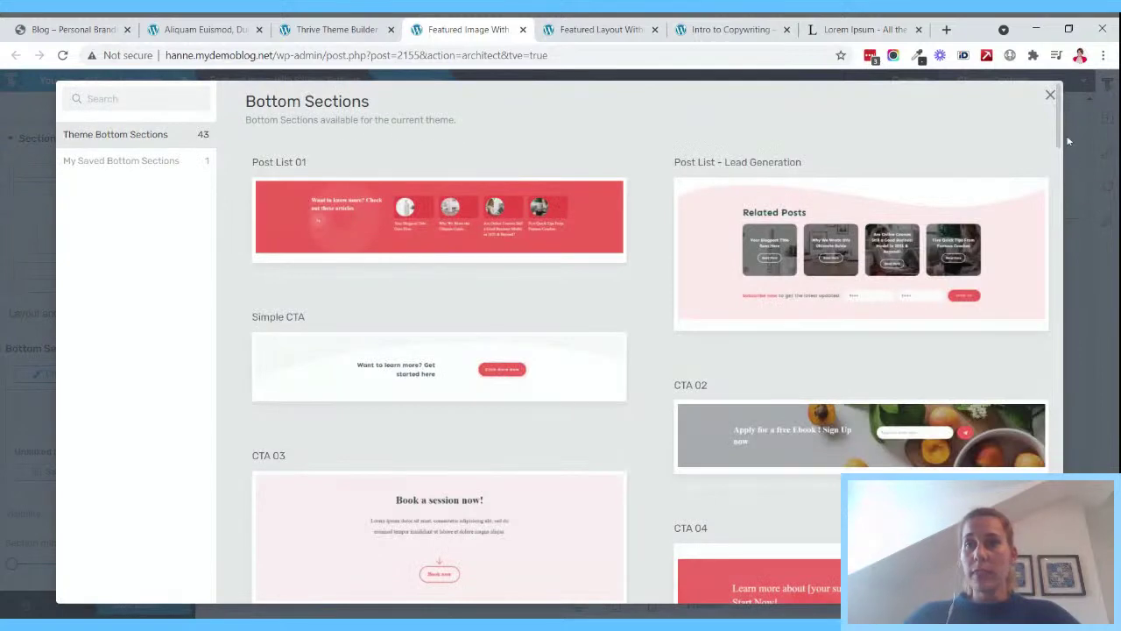
drag(1063, 131, 1062, 206)
scroll(802, 282, down, 3)
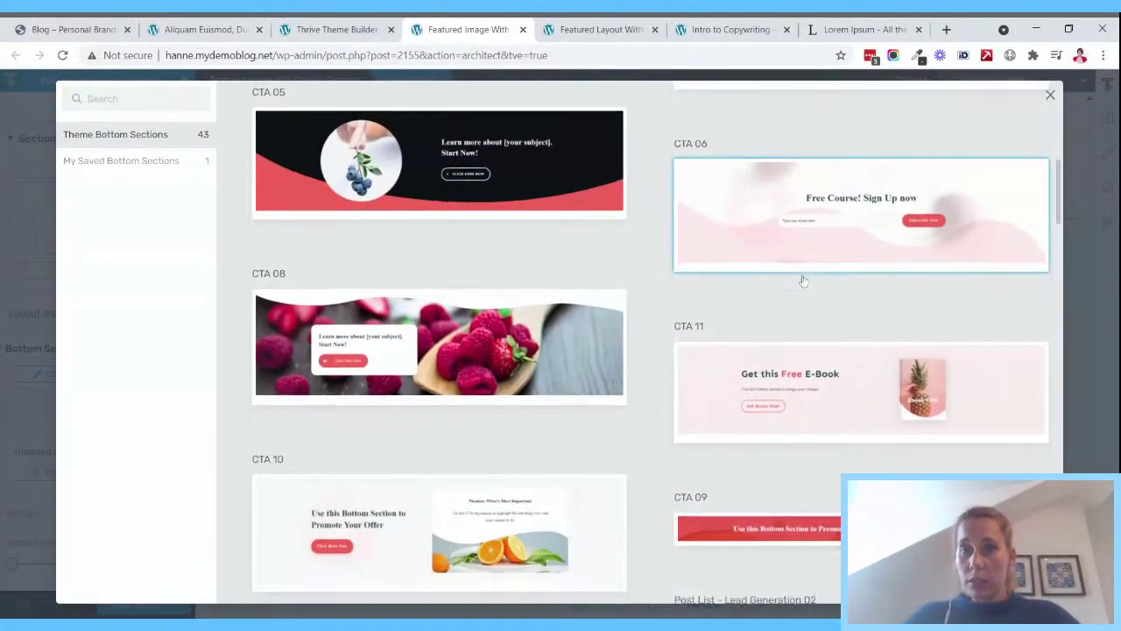
scroll(803, 281, down, 12)
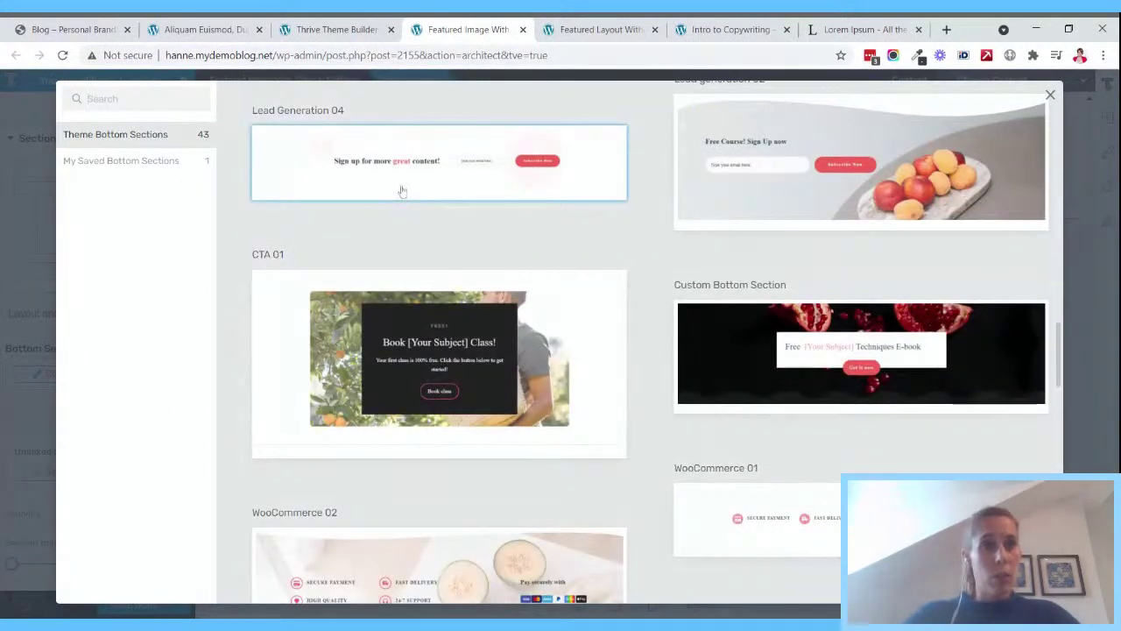
scroll(401, 191, down, 15)
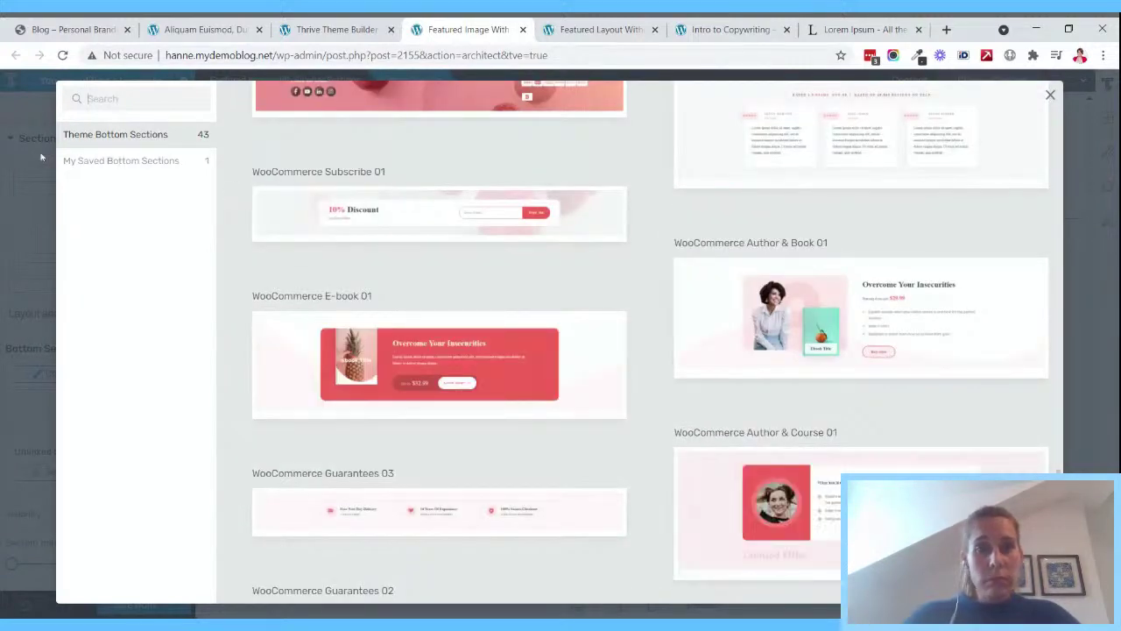
text(call)
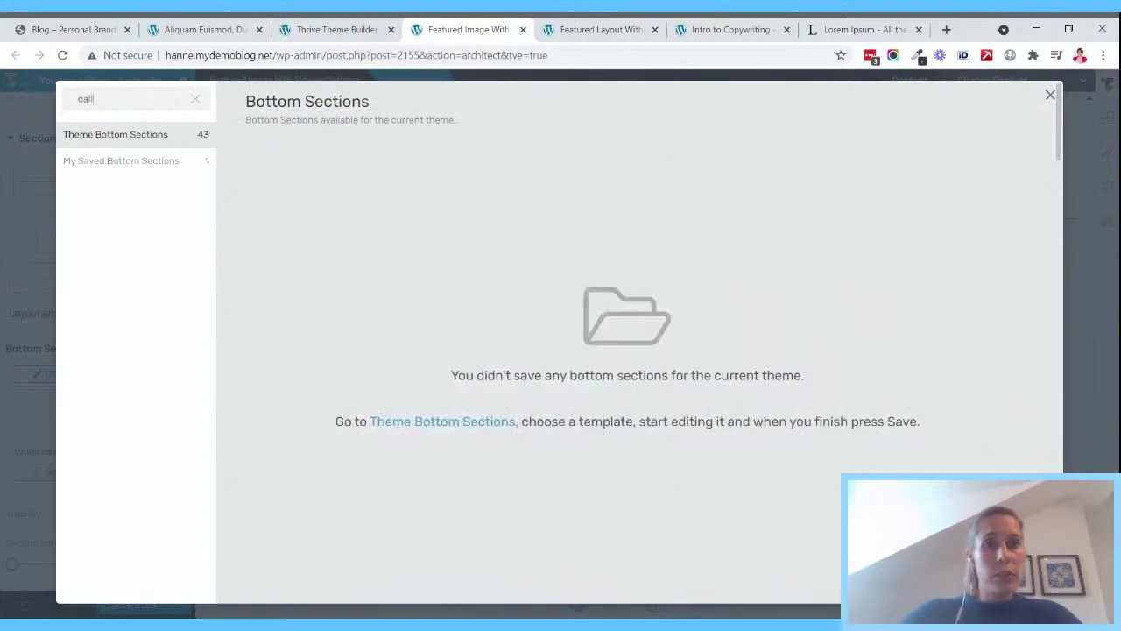
key(BackSpace)
text(ta)
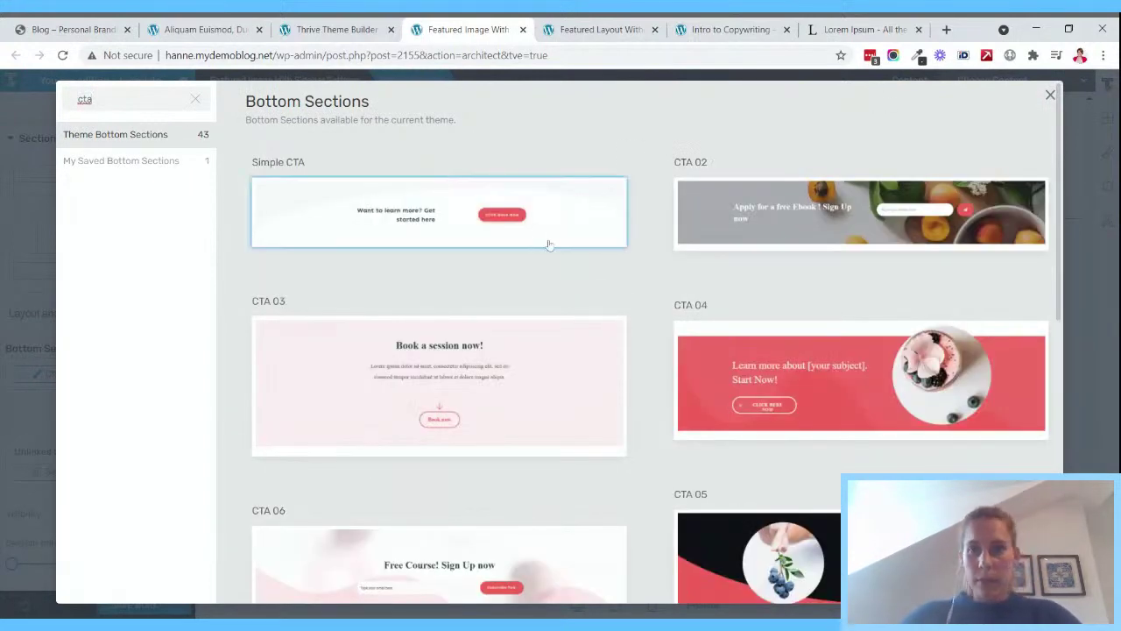
scroll(580, 399, down, 2)
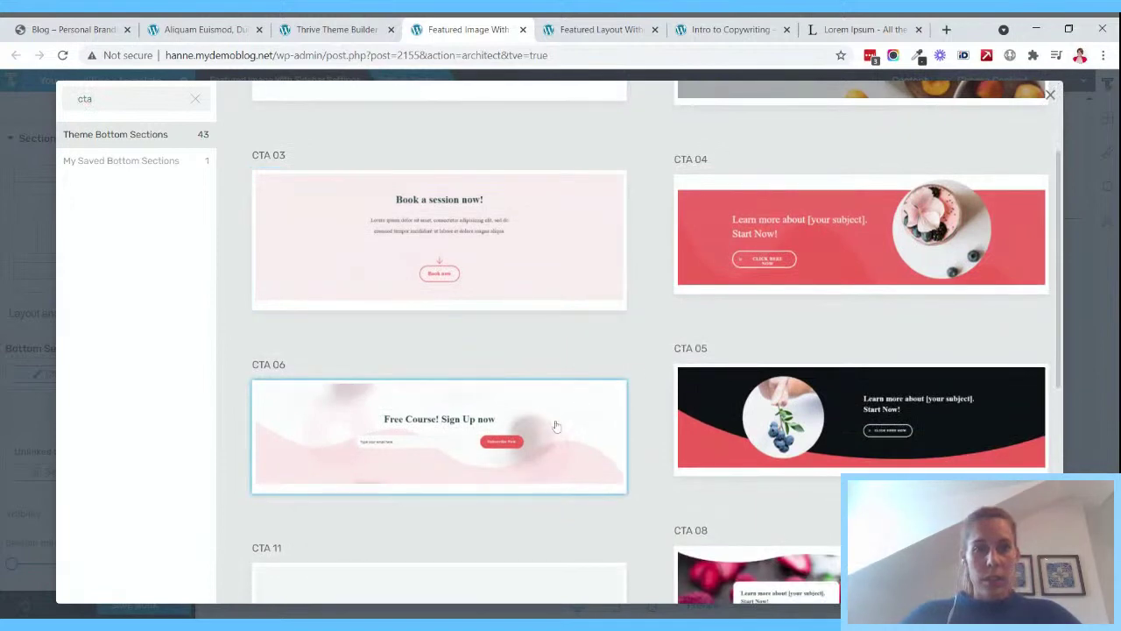
click(556, 425)
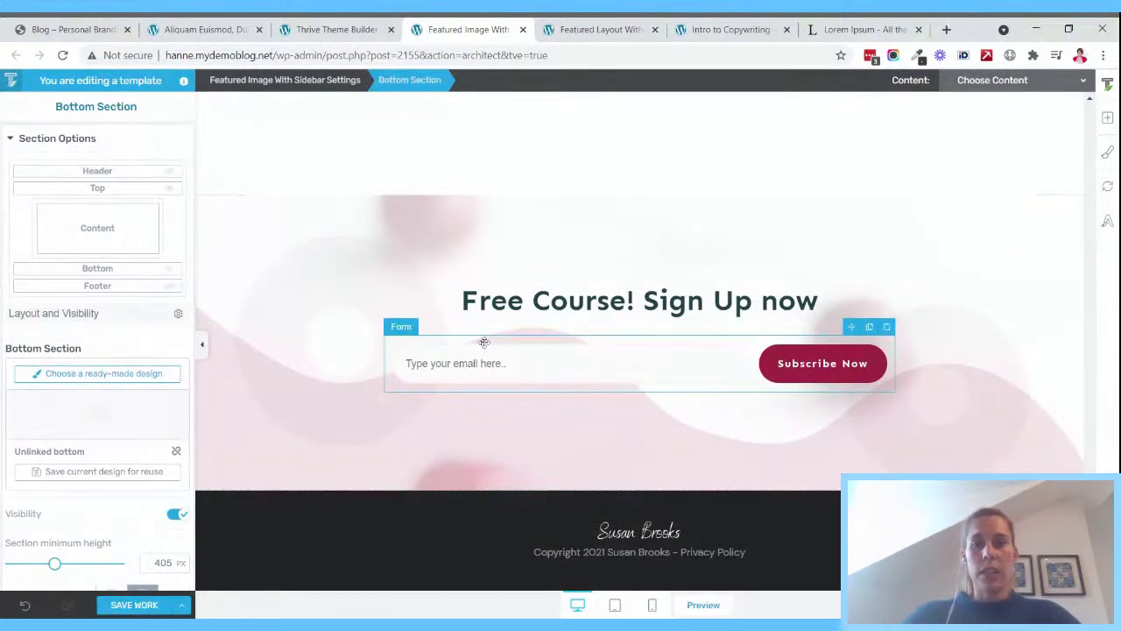
- Delete the email sign-up form from the bottom section and place a button below the "Free Course! Sign Up now" heading
click(887, 326)
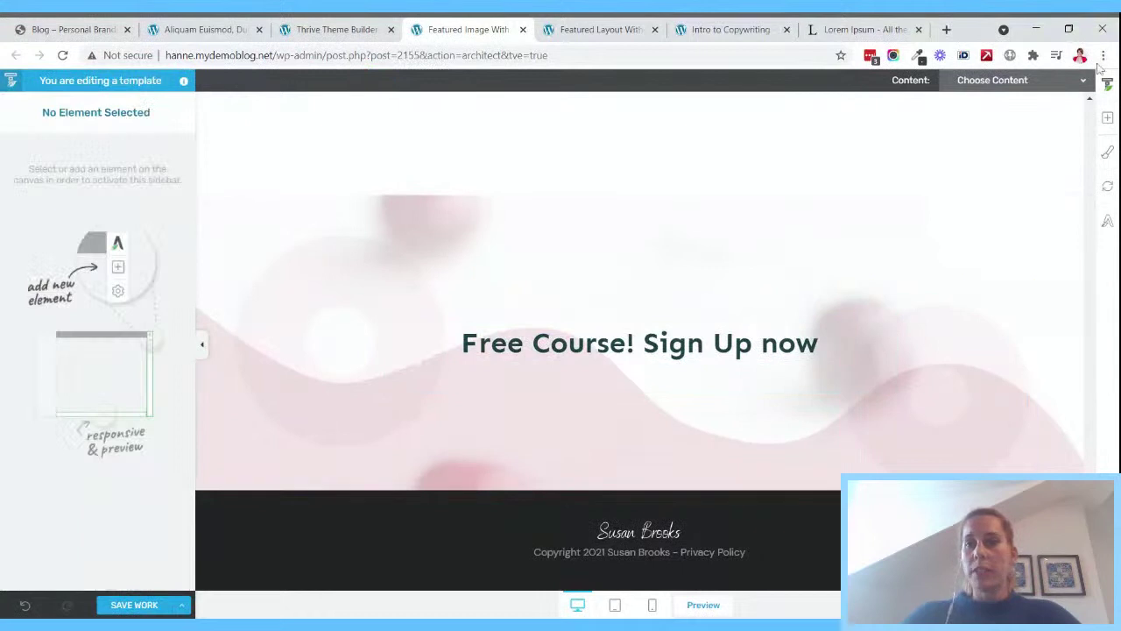
click(1107, 120)
text(bu)
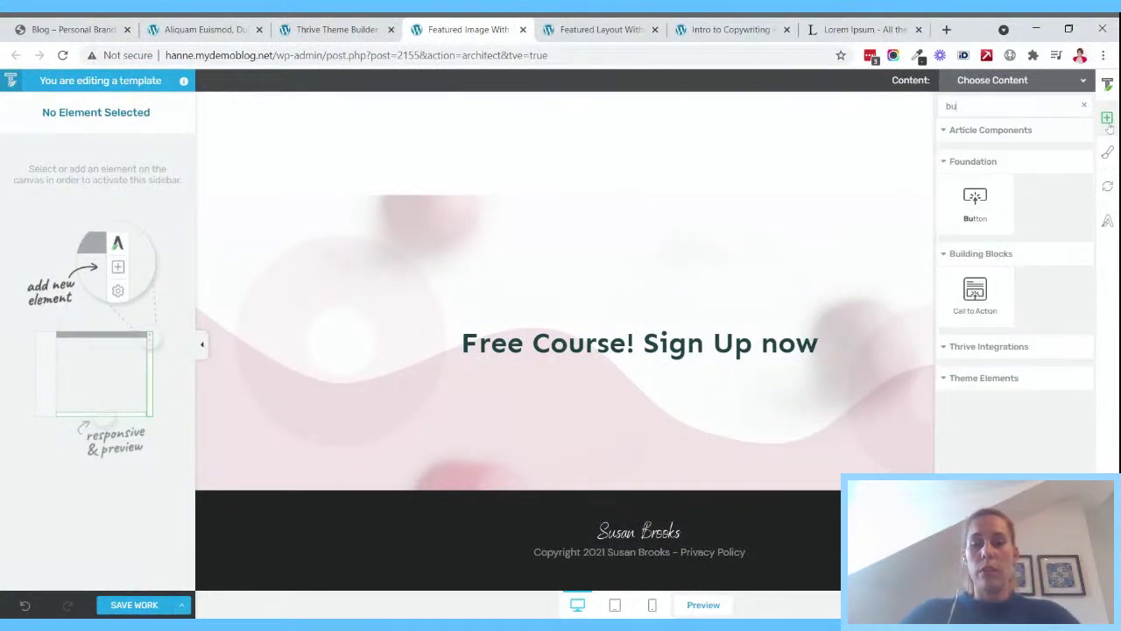
mouse_move(975, 199)
mouse_down()
mouse_move(929, 158)
mouse_move(639, 354)
mouse_move(638, 368)
mouse_up()
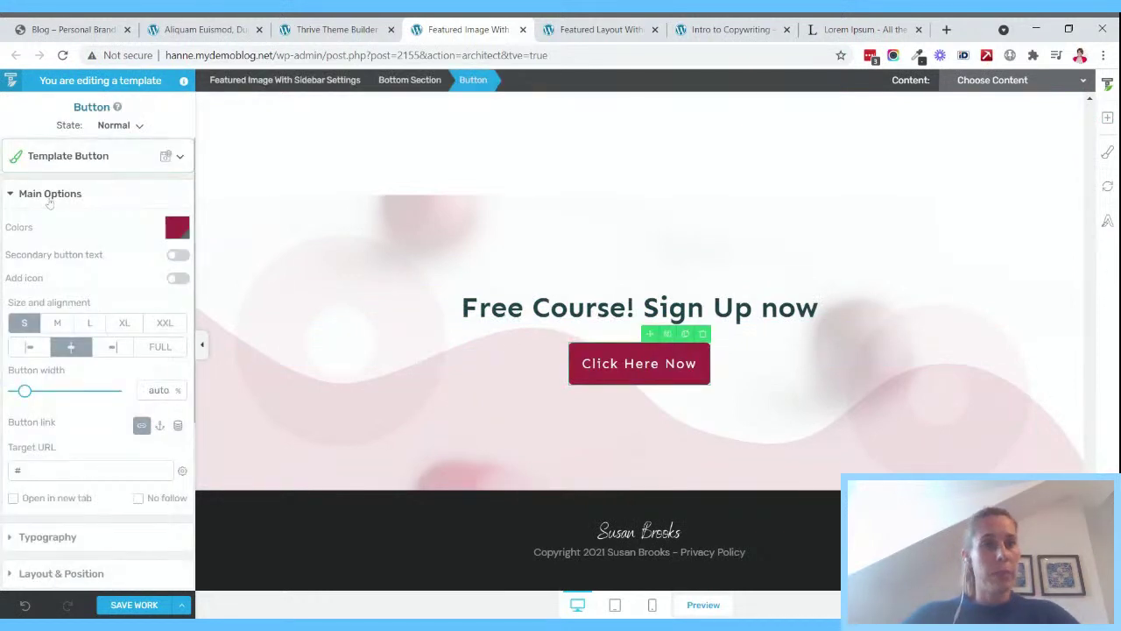
- Apply the Rounded 01 style to the button in the bottom section
click(85, 164)
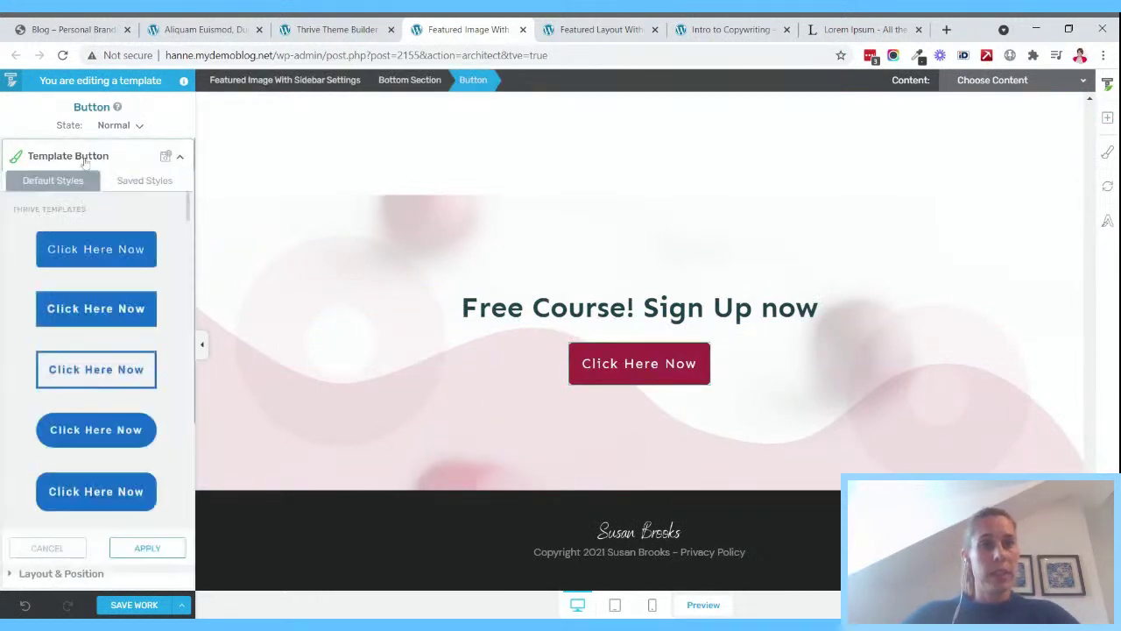
click(117, 430)
click(147, 548)
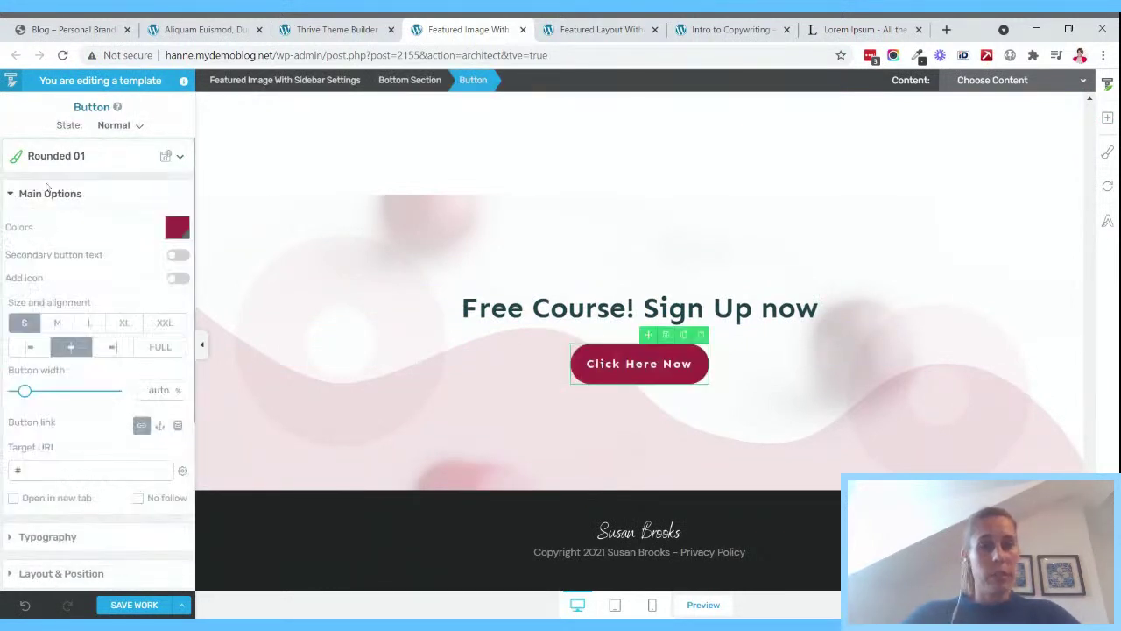
- Change the bottom section button's text to "Get Access Now"
click(649, 364)
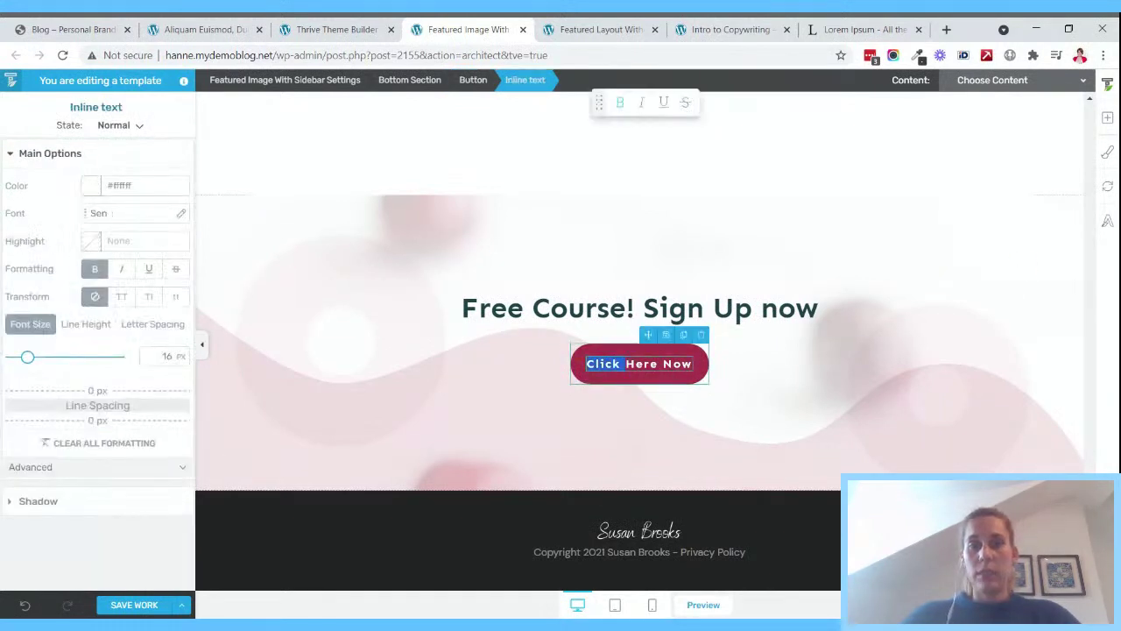
text(Ge)
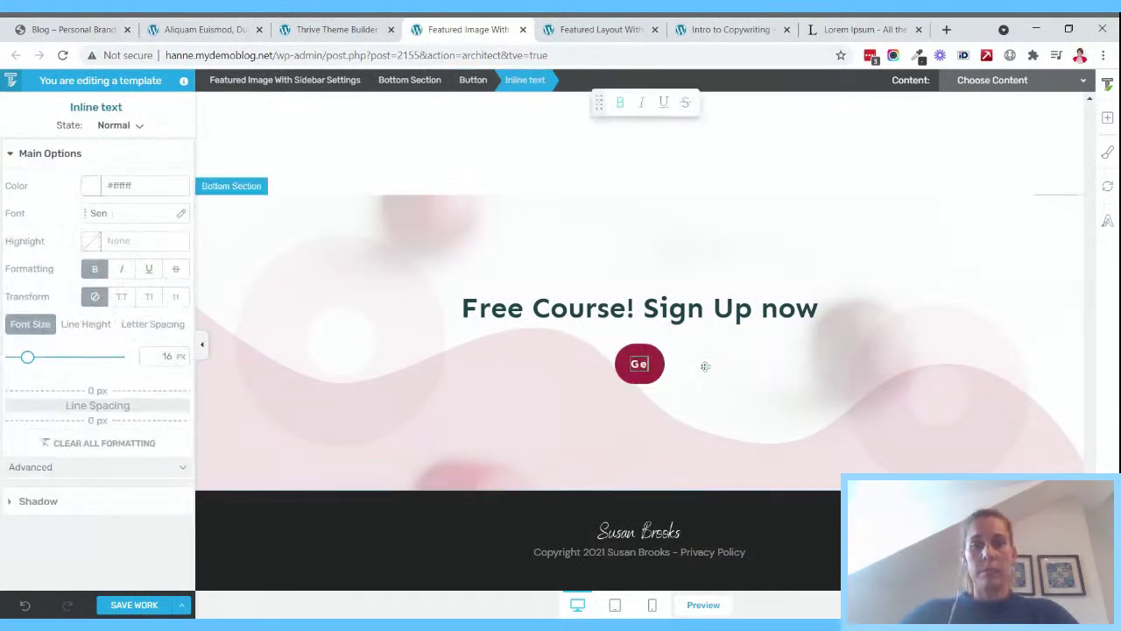
text(t Access Now)
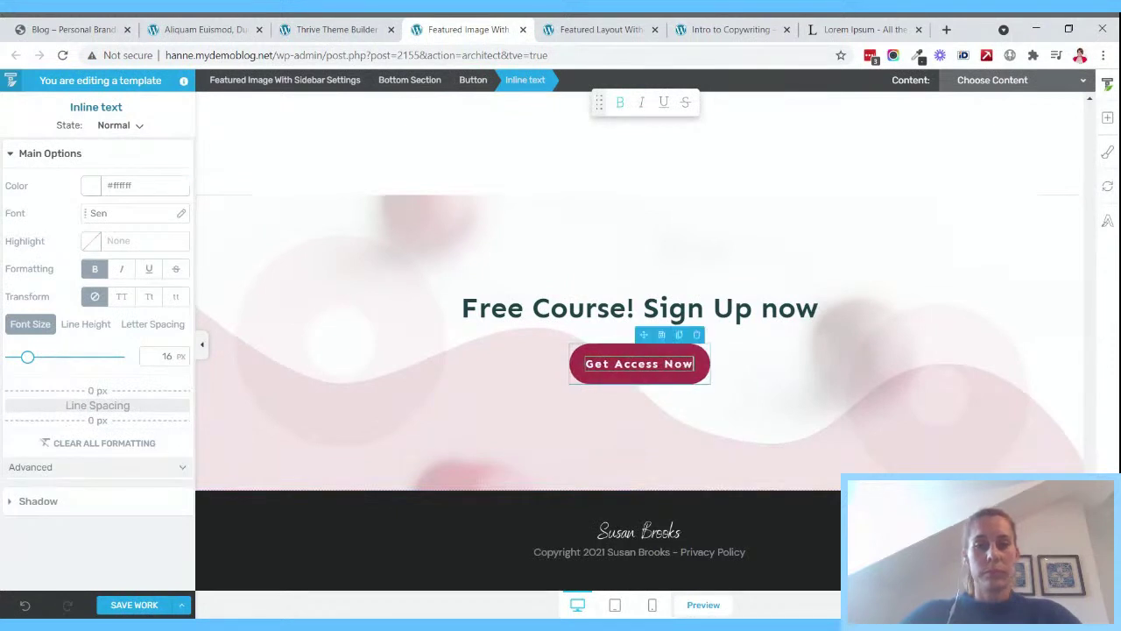
- Paste the course page's address as the button's target URL and save the template
click(631, 345)
click(88, 471)
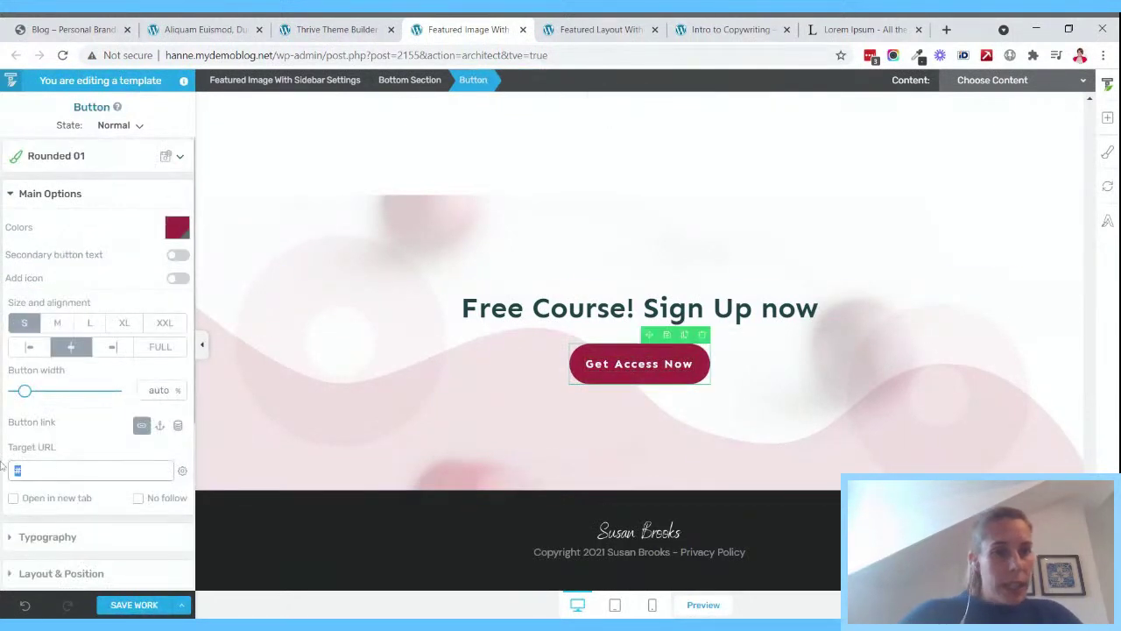
key(ctrl+v)
click(140, 604)
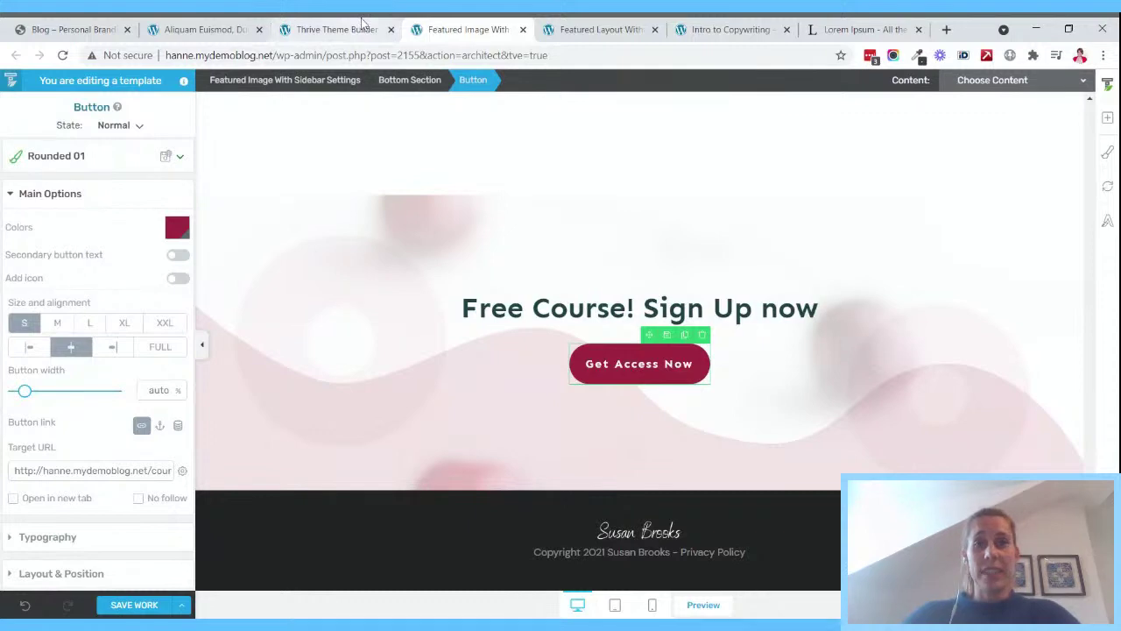
- Look through the published blog post, from its sidebar down to the "Want More Great Content?" section
click(234, 23)
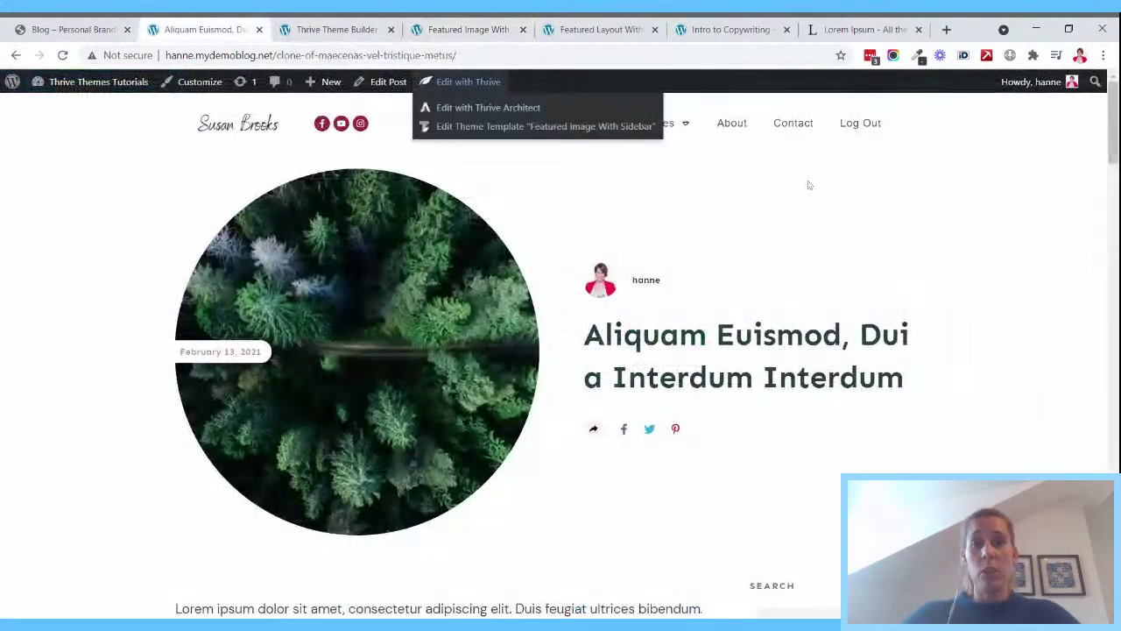
scroll(1110, 232, down, 10)
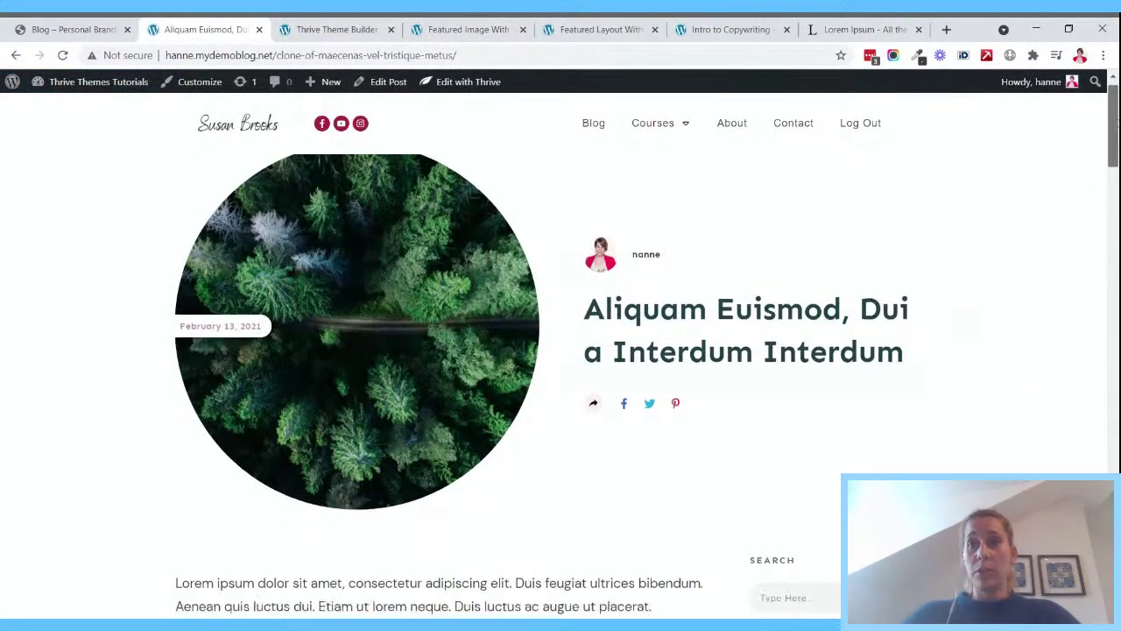
scroll(420, 508, up, 3)
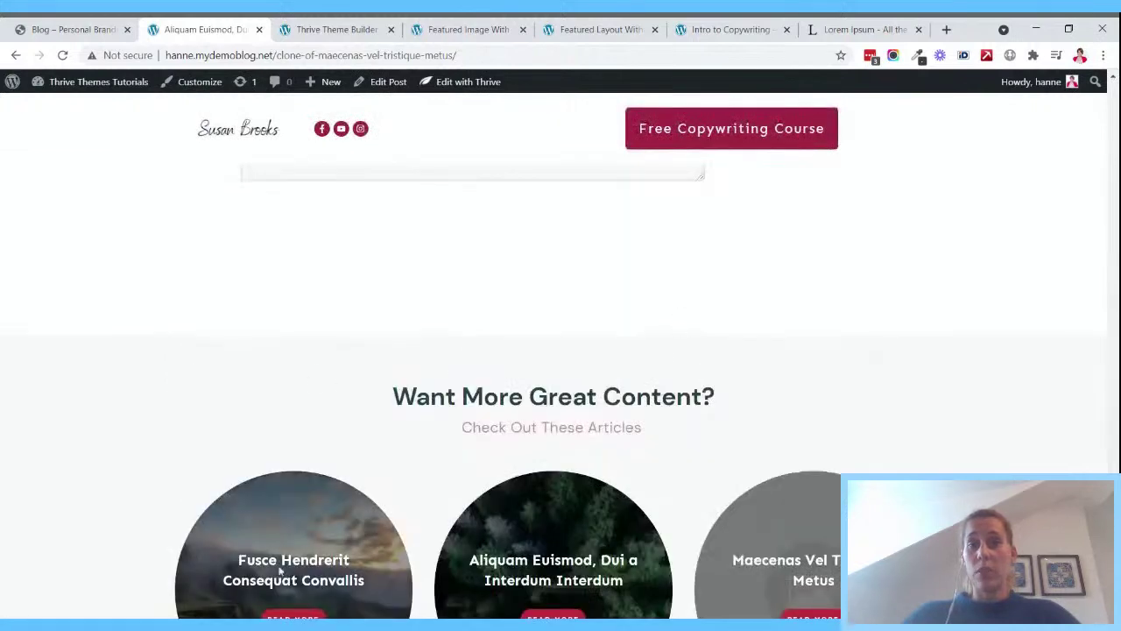
scroll(902, 413, down, 3)
scroll(902, 413, up, 10)
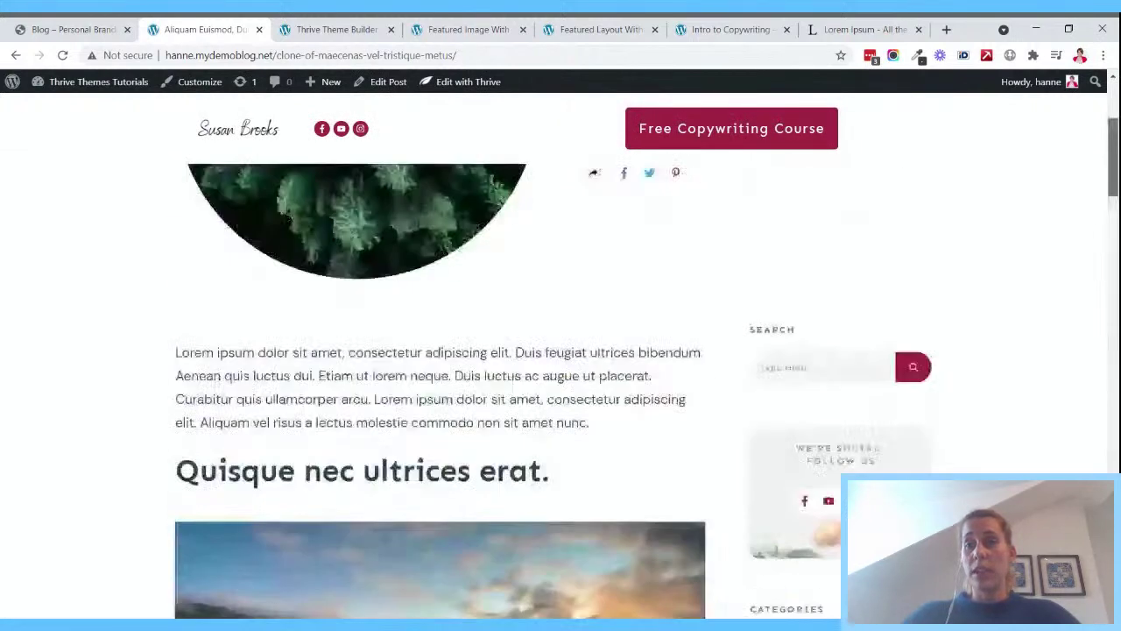
scroll(902, 413, down, 3)
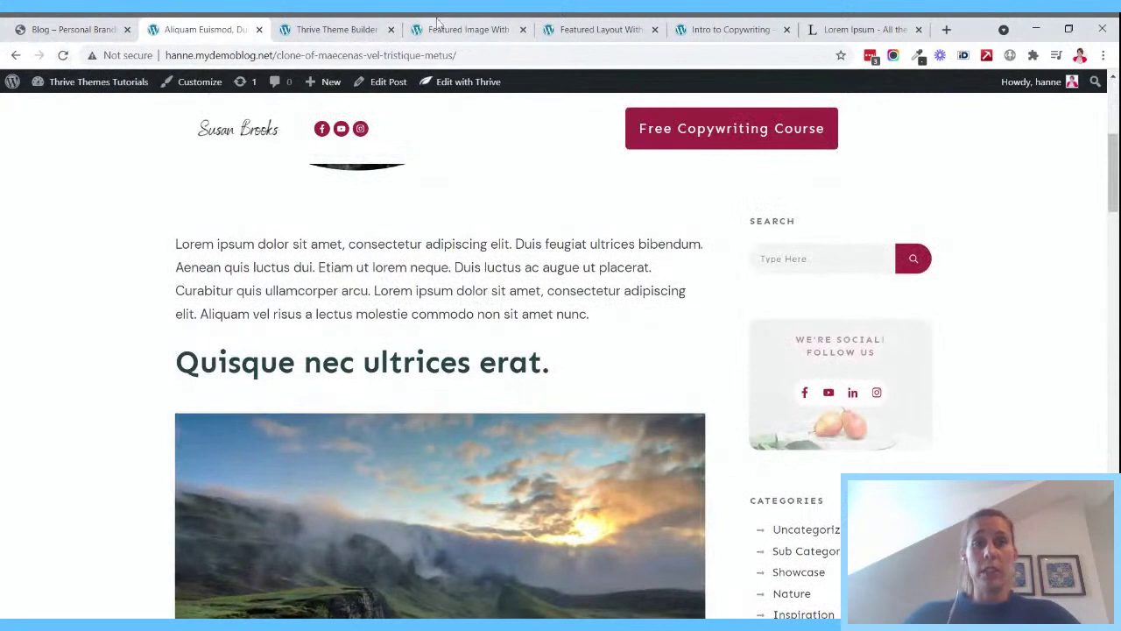
- Reload the published blog post and check its content width, comments area and bottom call-to-action section
click(63, 55)
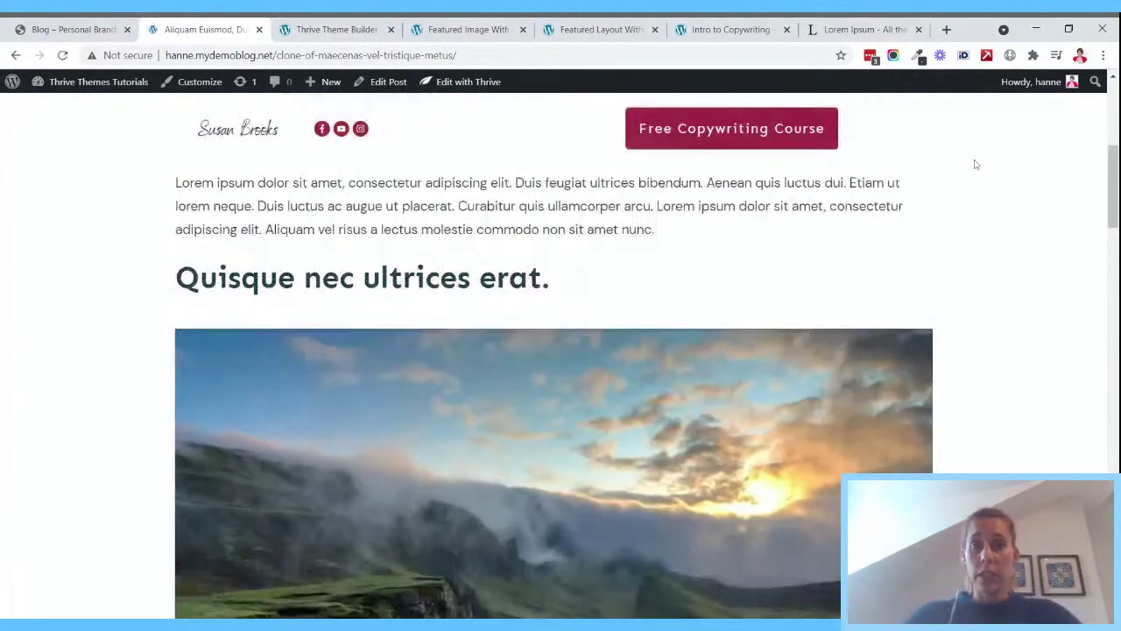
scroll(974, 164, down, 3)
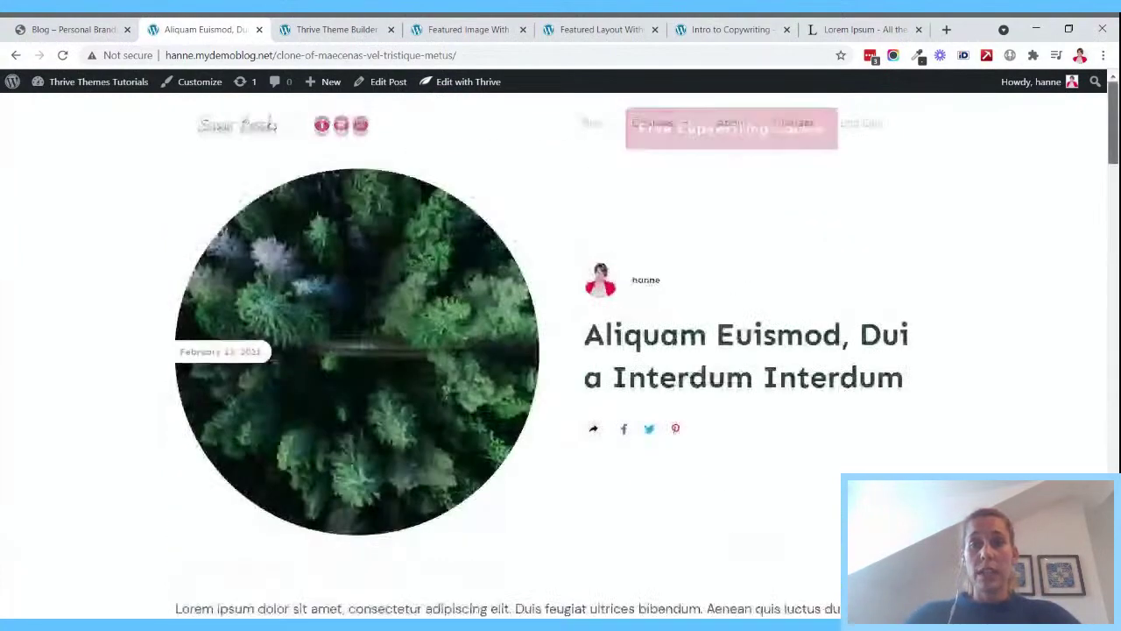
scroll(554, 350, down, 15)
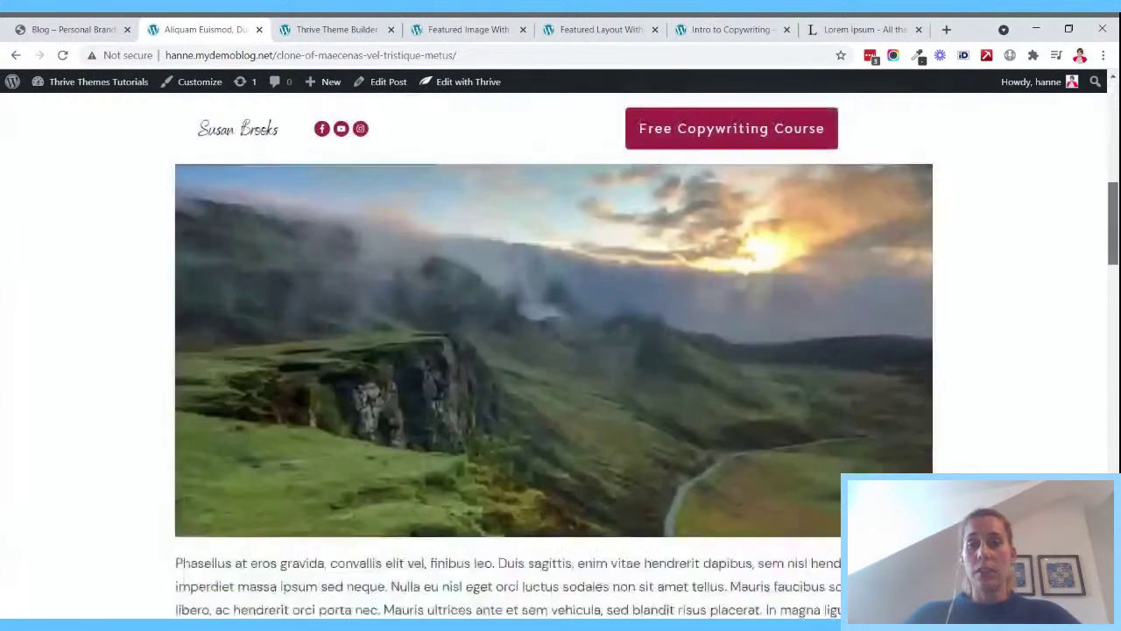
scroll(554, 350, down, 3)
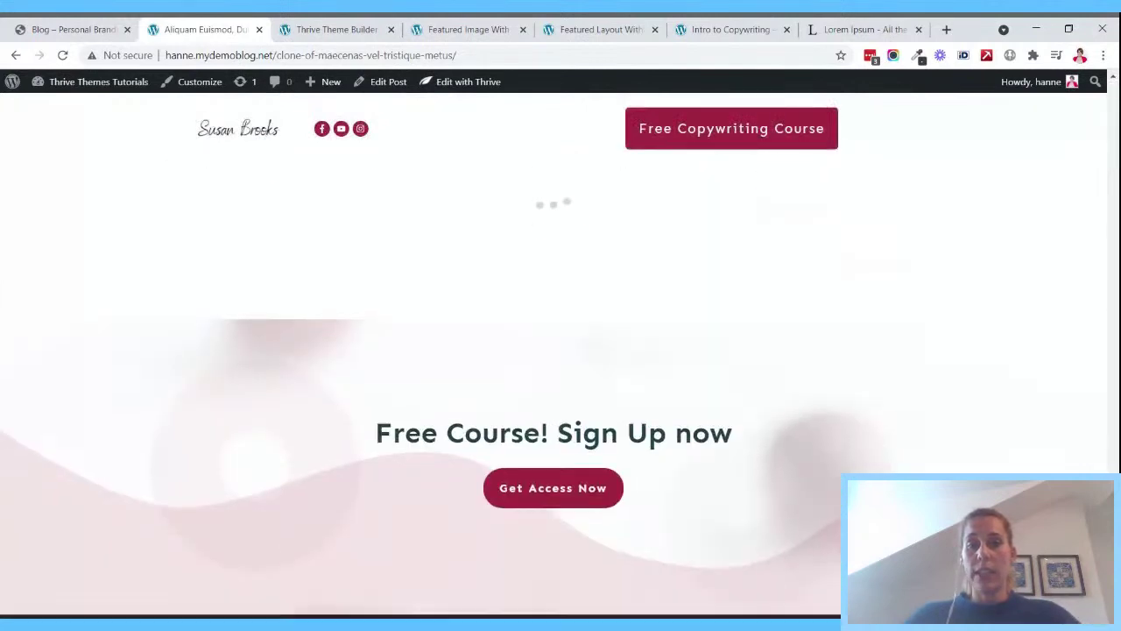
scroll(554, 350, down, 2)
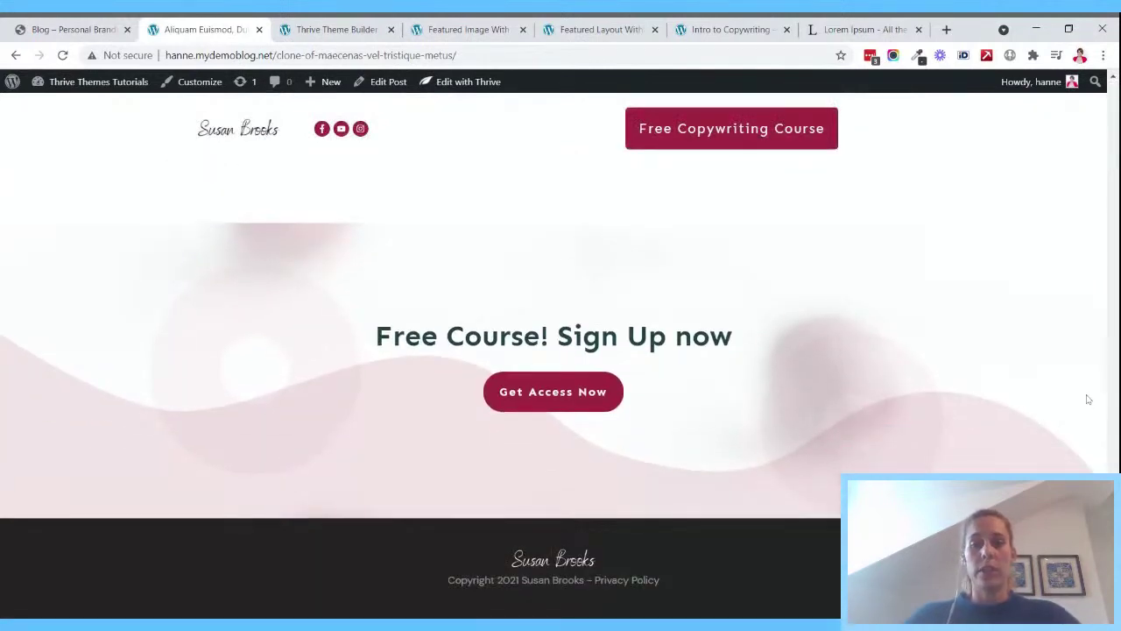
scroll(553, 350, up, 2)
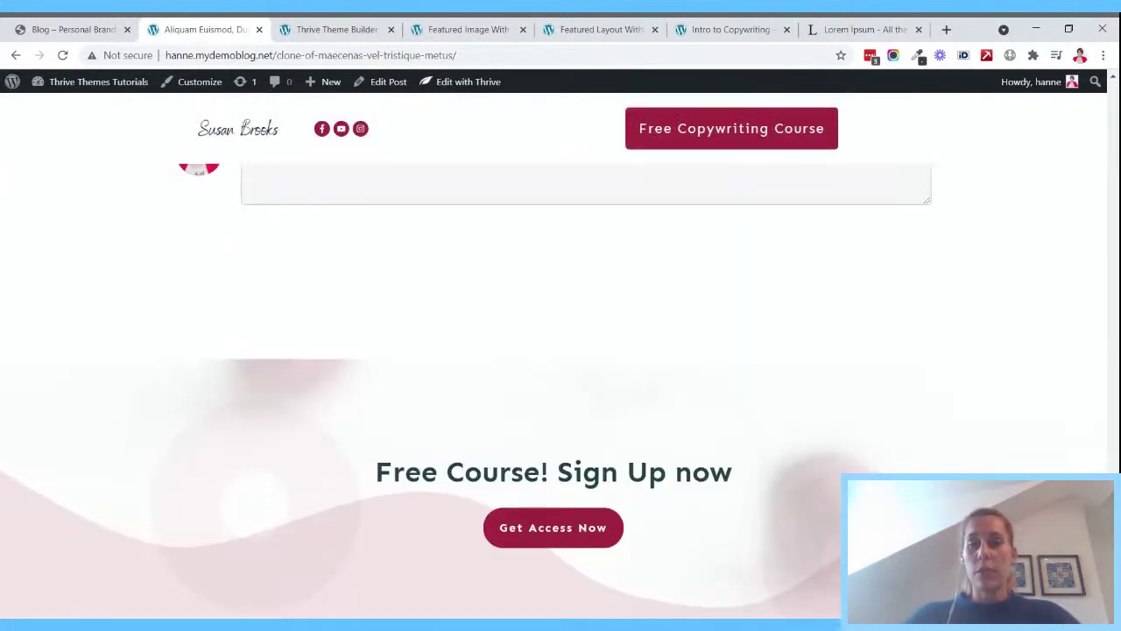
scroll(553, 350, up, 20)
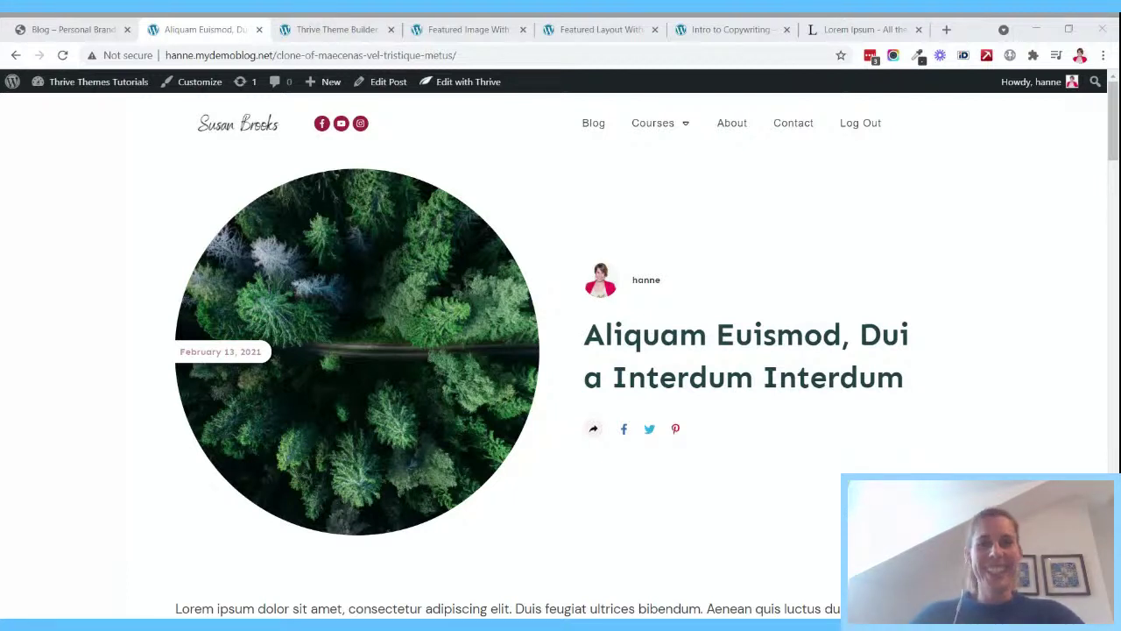
- Open the site's Free Copywriting Course page from its Courses navigation and start editing it with Thrive Architect
click(214, 25)
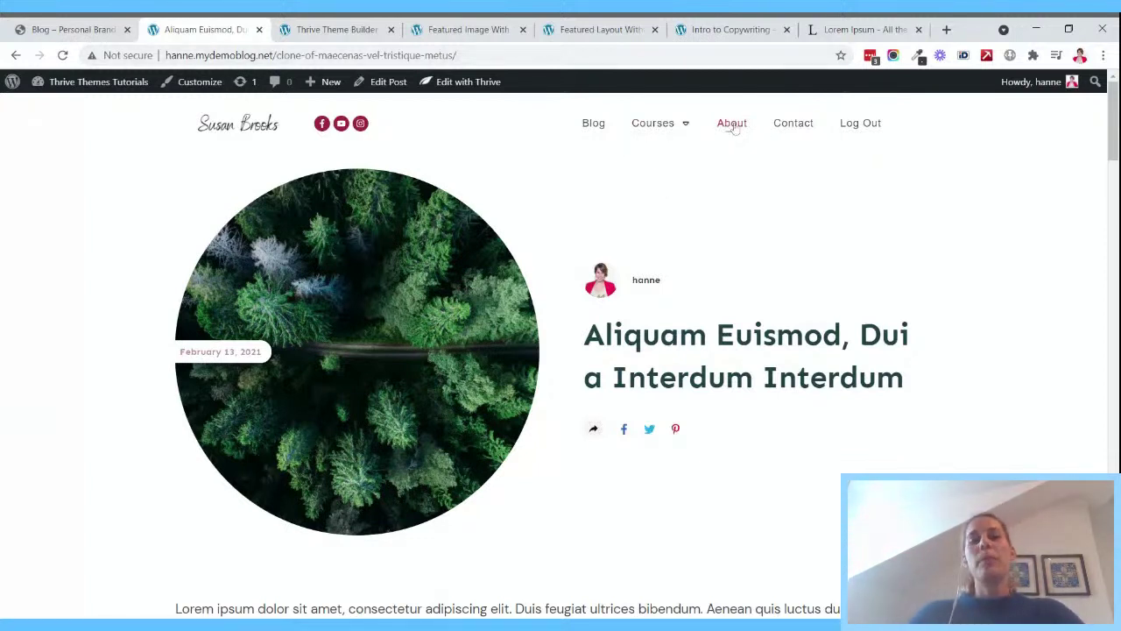
mouse_move(687, 126)
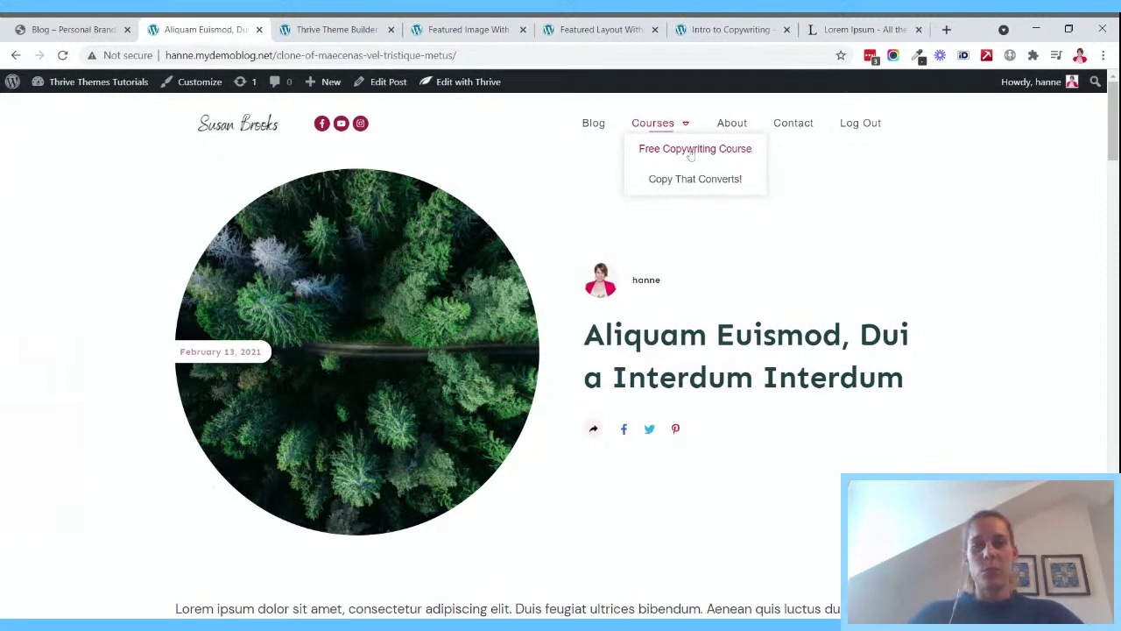
click(690, 151)
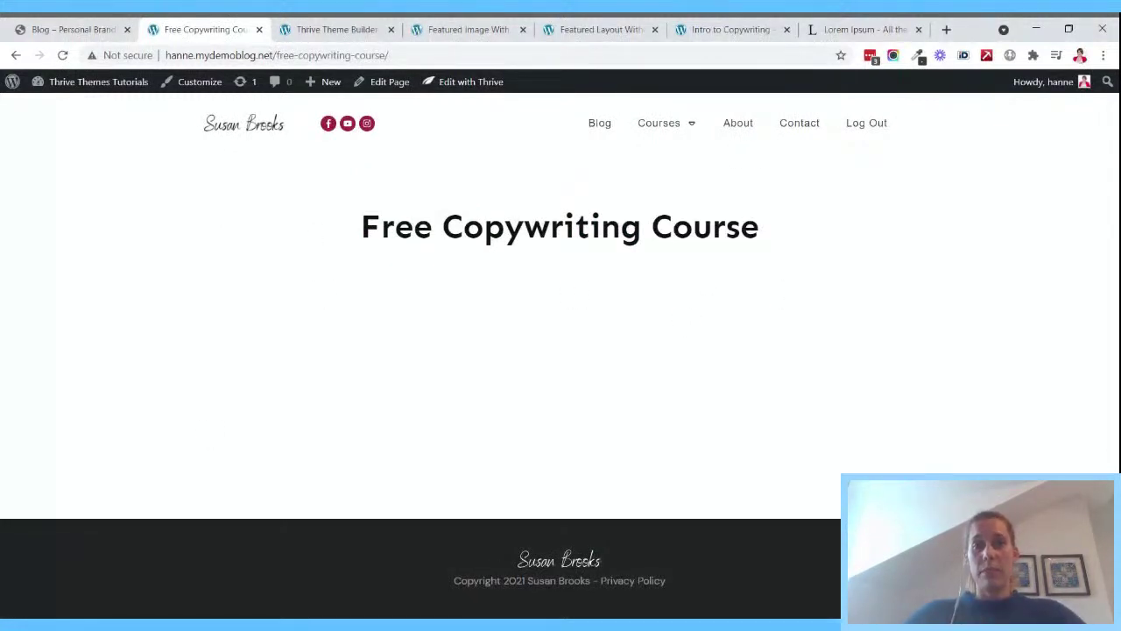
mouse_move(461, 89)
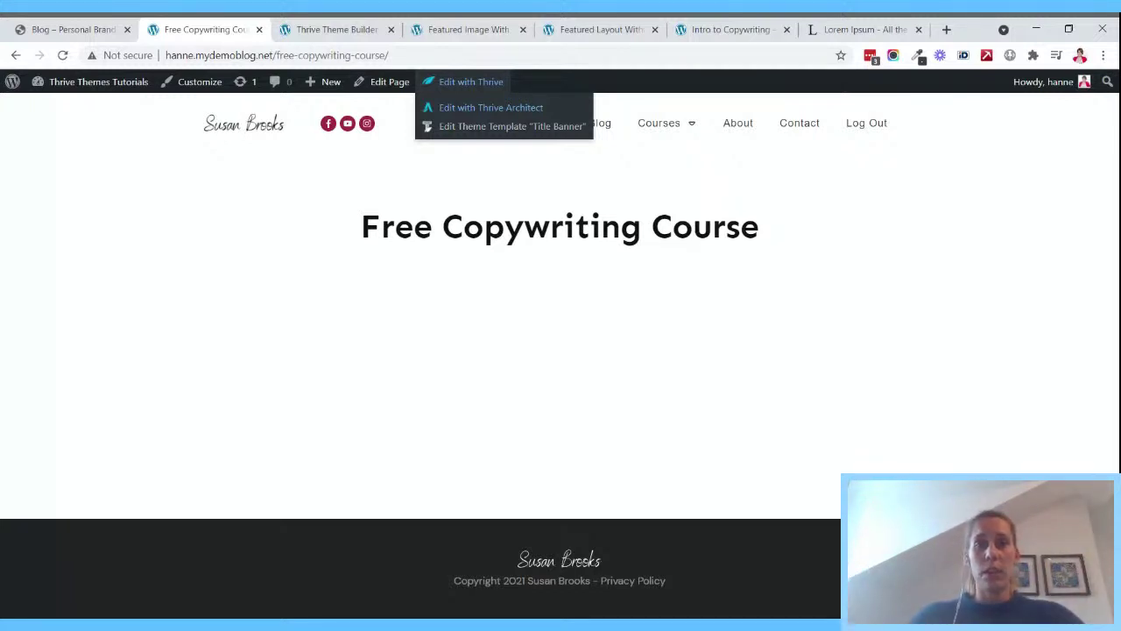
click(520, 110)
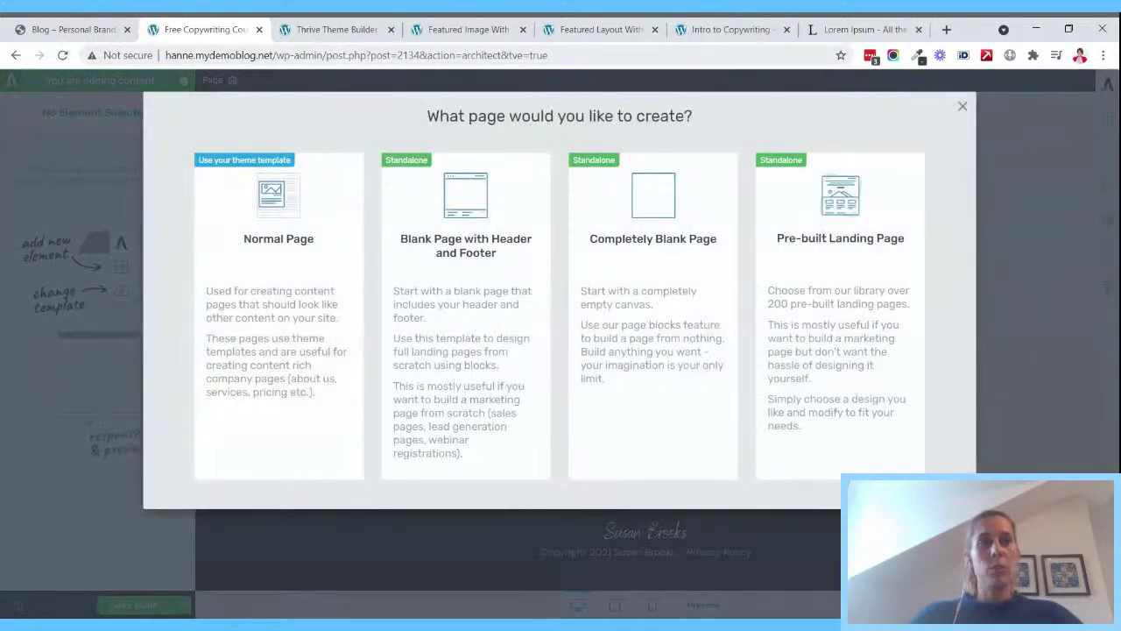
- Check the list of all WordPress pages in the site's admin area, then return to the course page editor
click(358, 22)
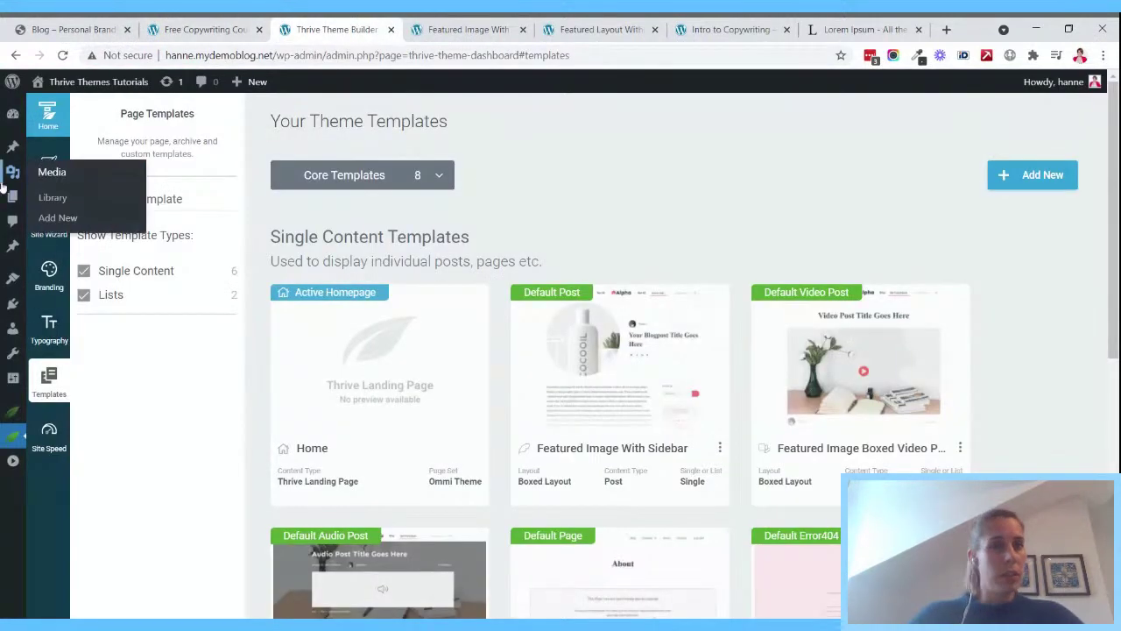
mouse_move(11, 195)
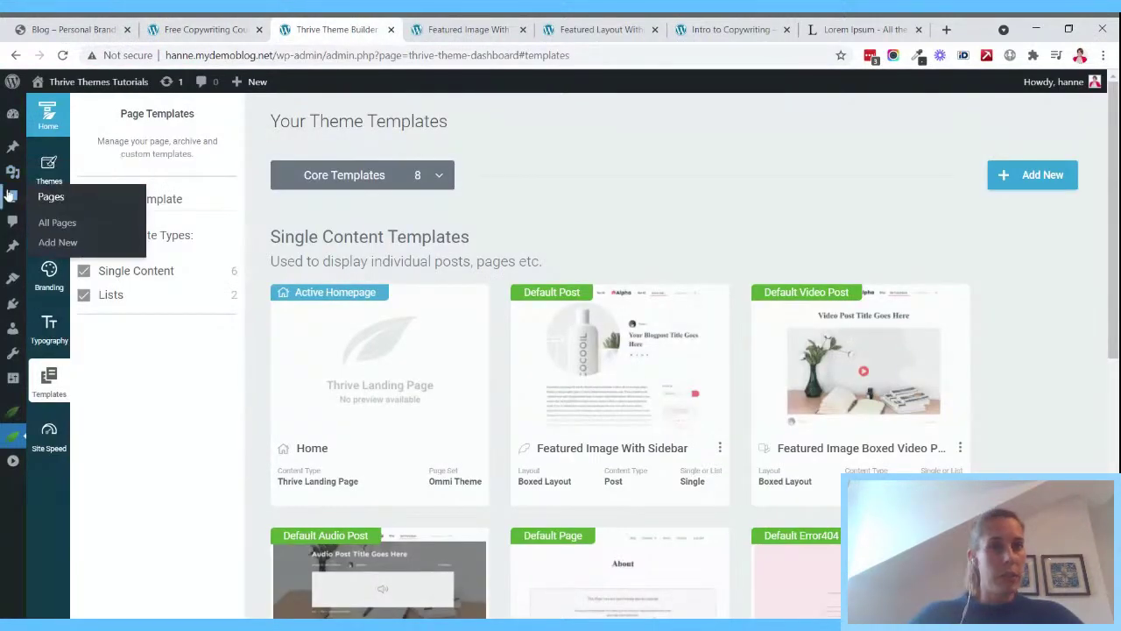
click(52, 197)
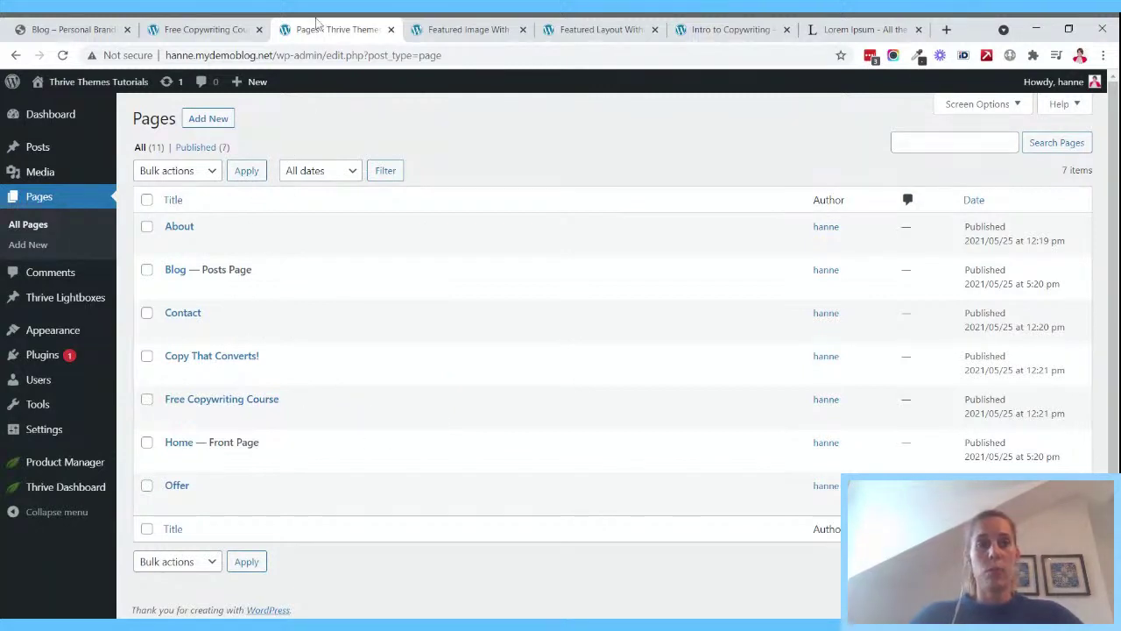
click(234, 26)
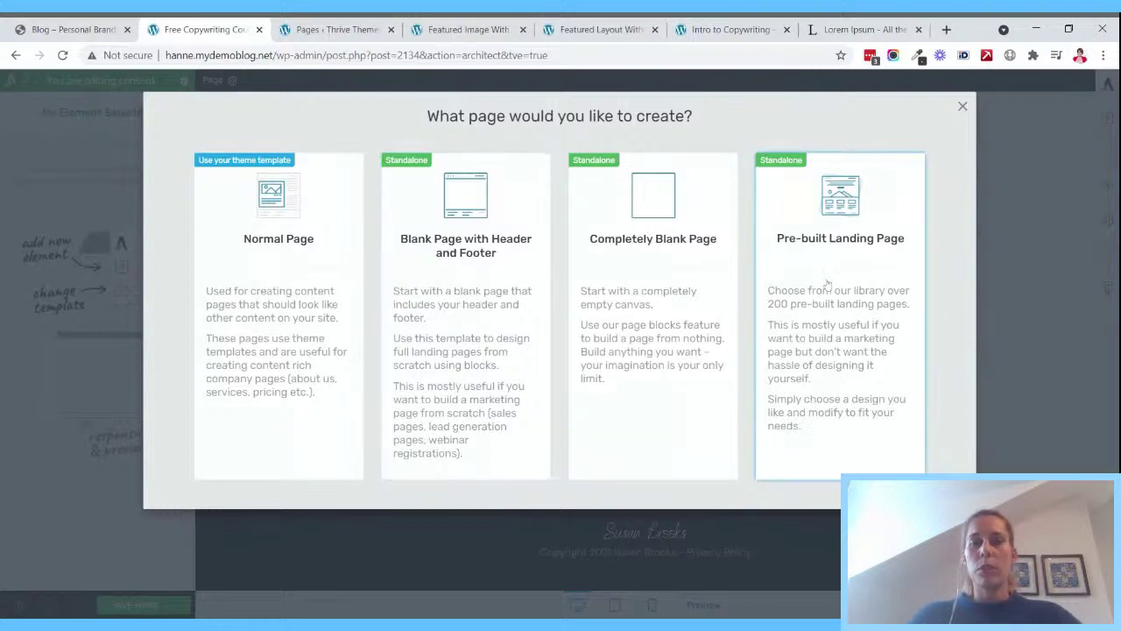
- Choose Pre-built Landing Page as the page type and browse the smart sets in the Landing Page Library
click(841, 310)
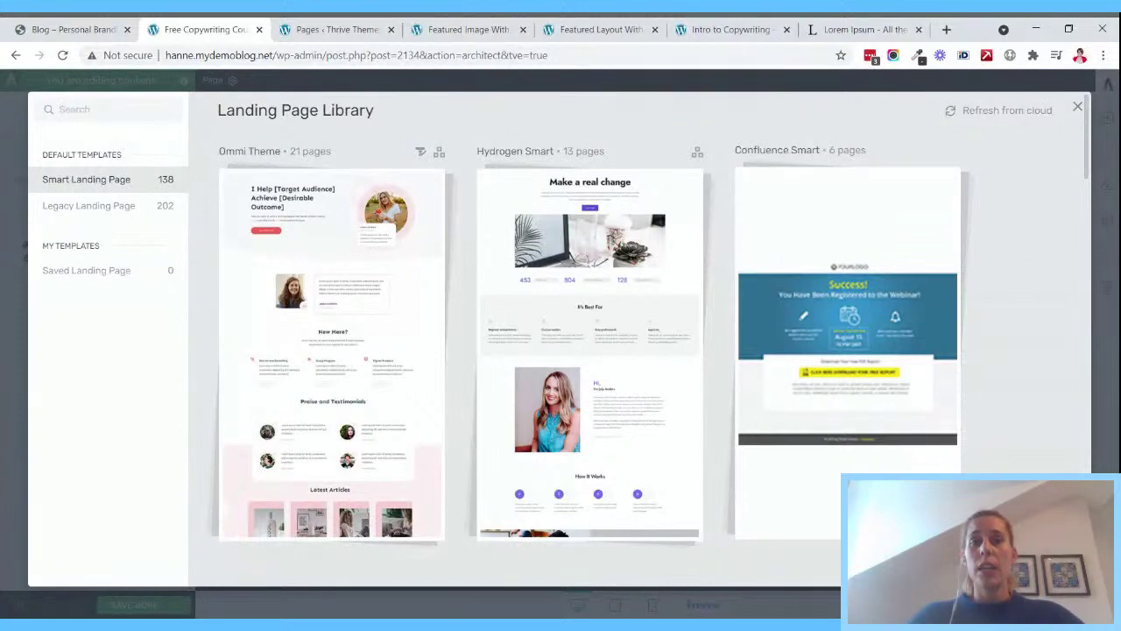
scroll(1017, 265, down, 5)
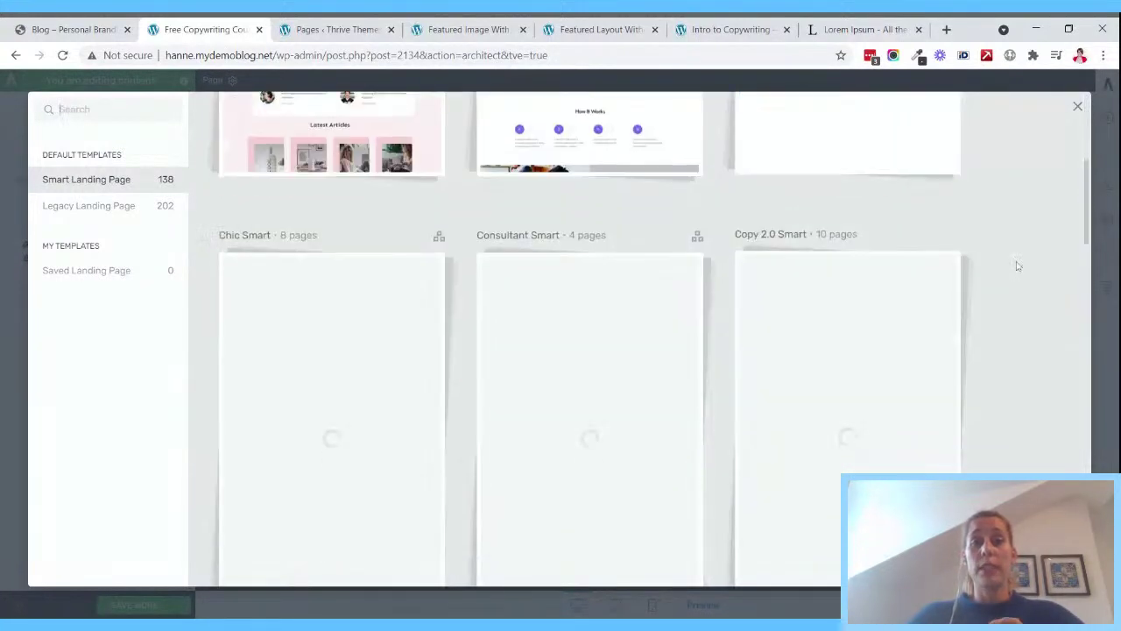
scroll(1018, 266, up, 5)
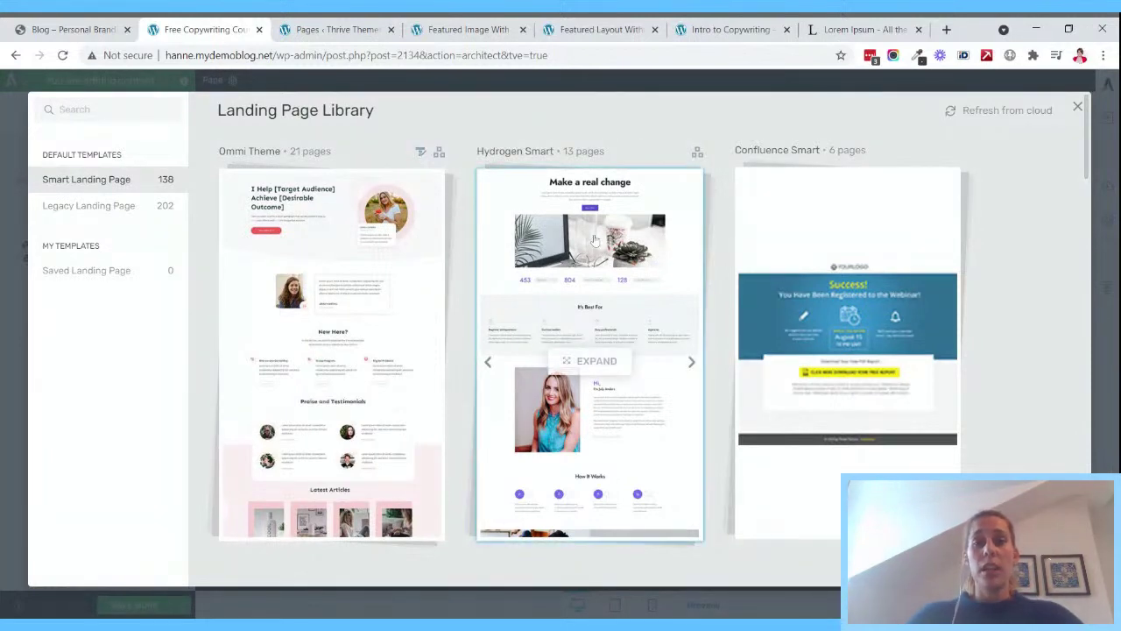
scroll(983, 324, down, 4)
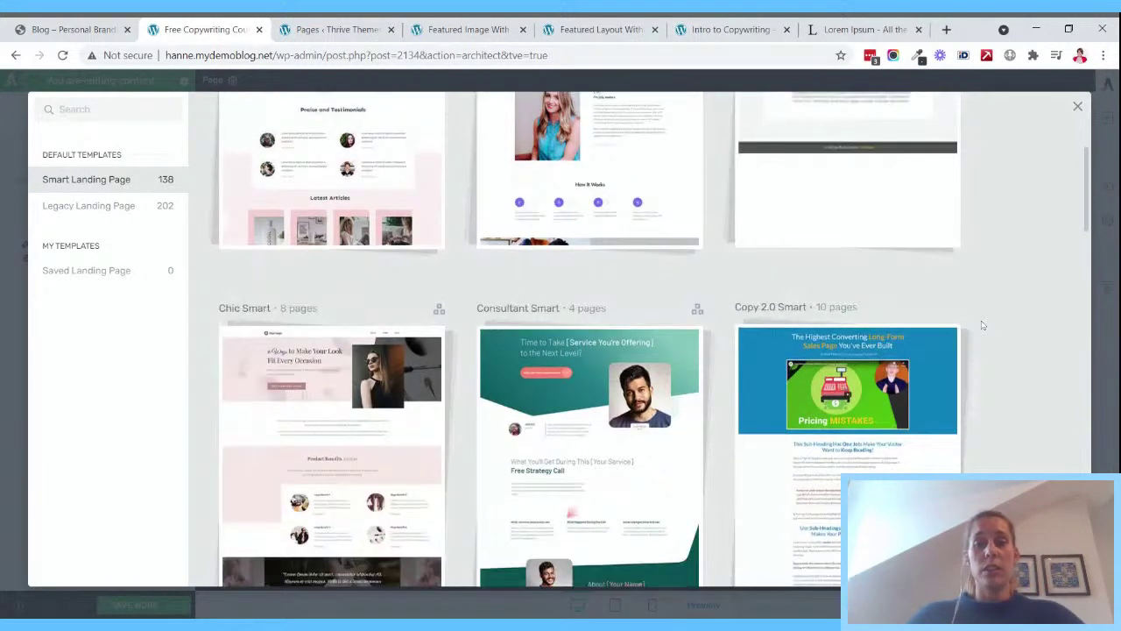
scroll(983, 325, up, 4)
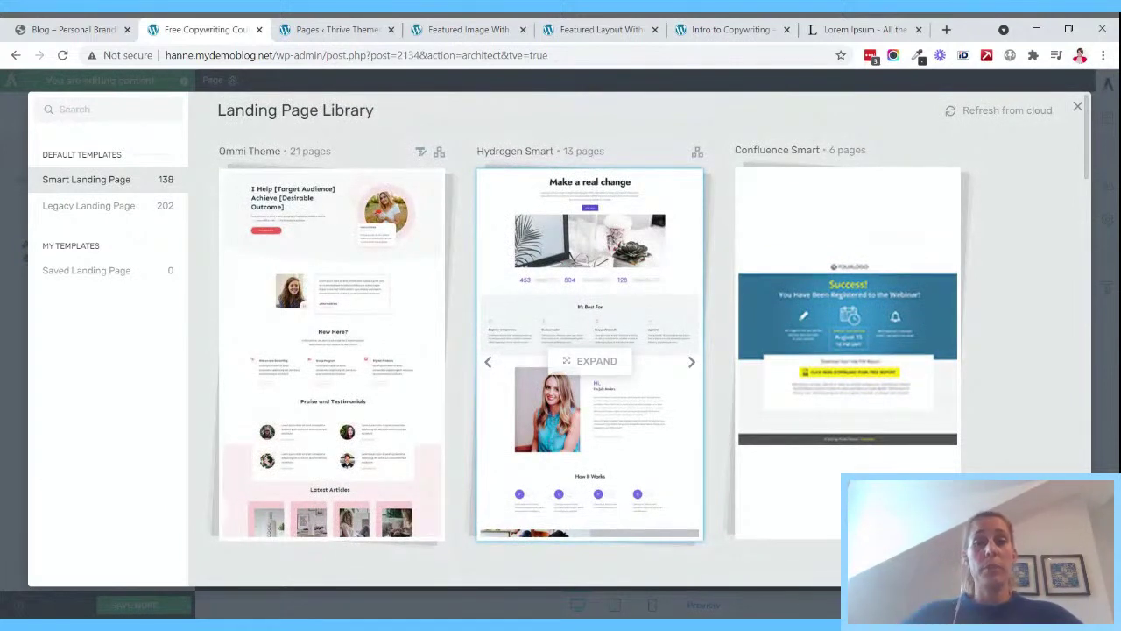
- Open the Ommi Theme landing page set and load its Lead Generation template into the page
click(330, 254)
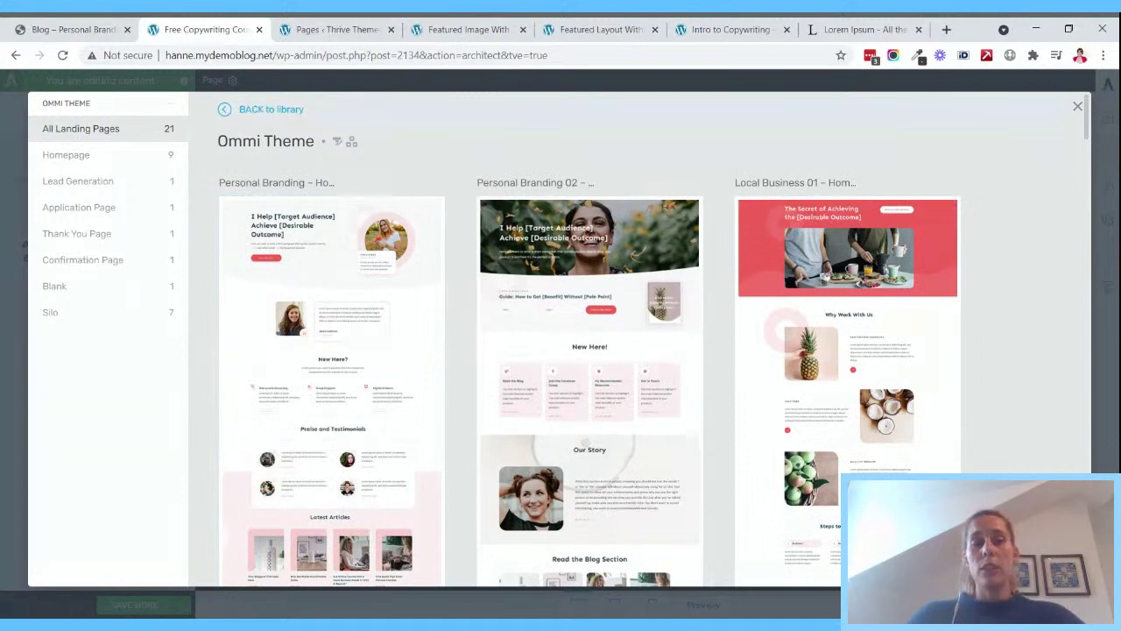
scroll(470, 251, down, 8)
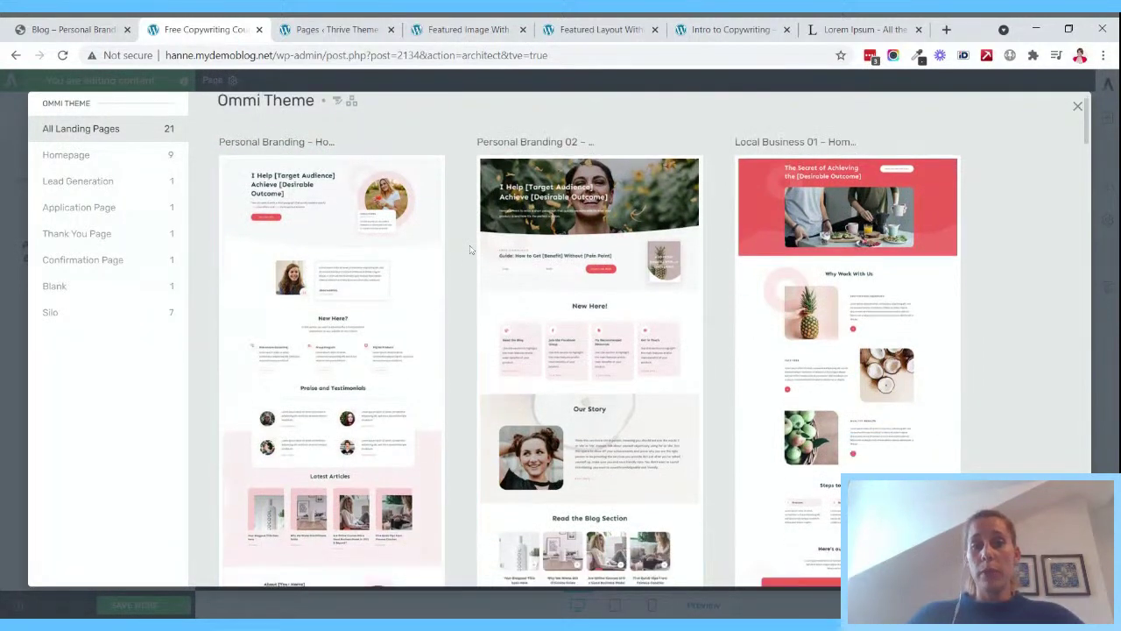
scroll(470, 251, down, 2)
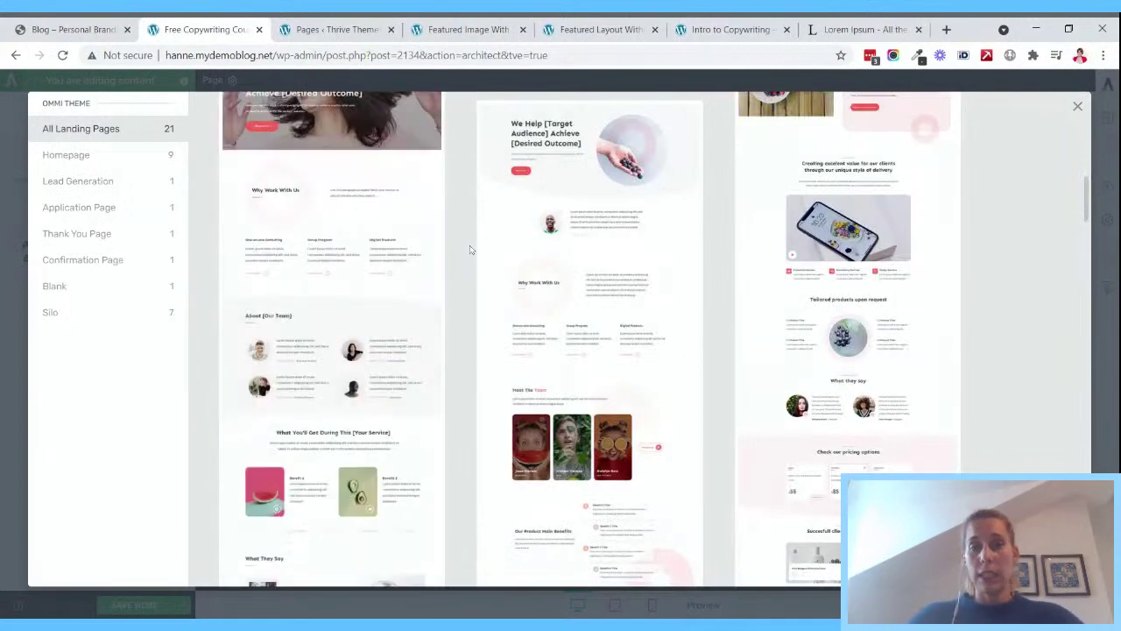
scroll(469, 250, down, 3)
scroll(470, 251, down, 1)
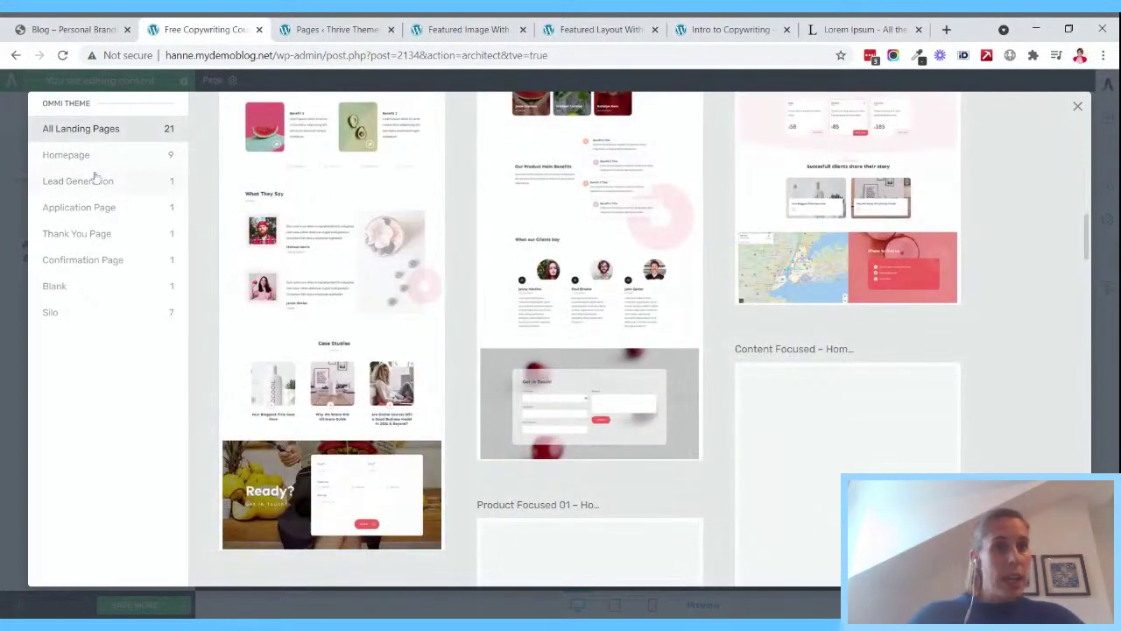
click(95, 178)
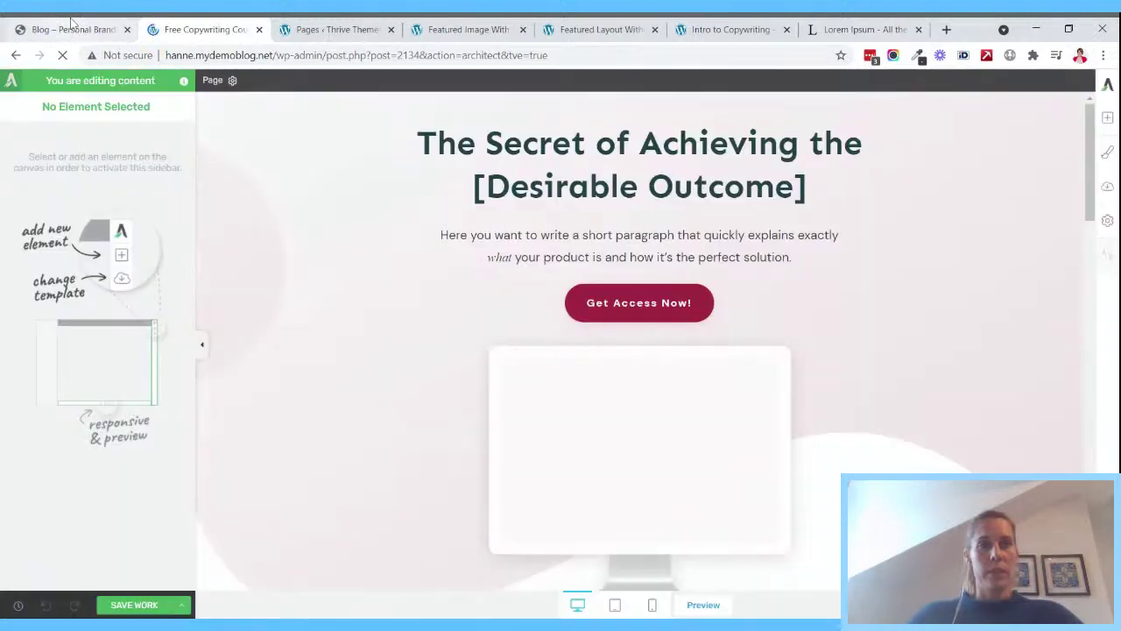
- Review the demo site's Free Copywriting Course page with its registration form, and compare it with the loaded template down to the sign-up form
click(73, 24)
mouse_move(727, 116)
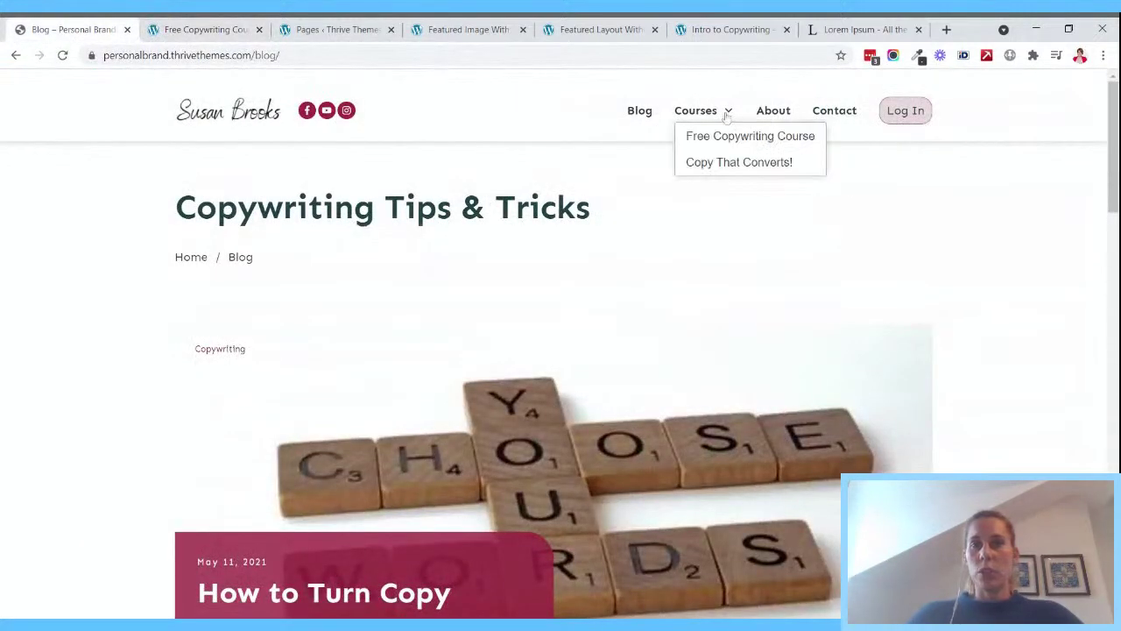
click(746, 138)
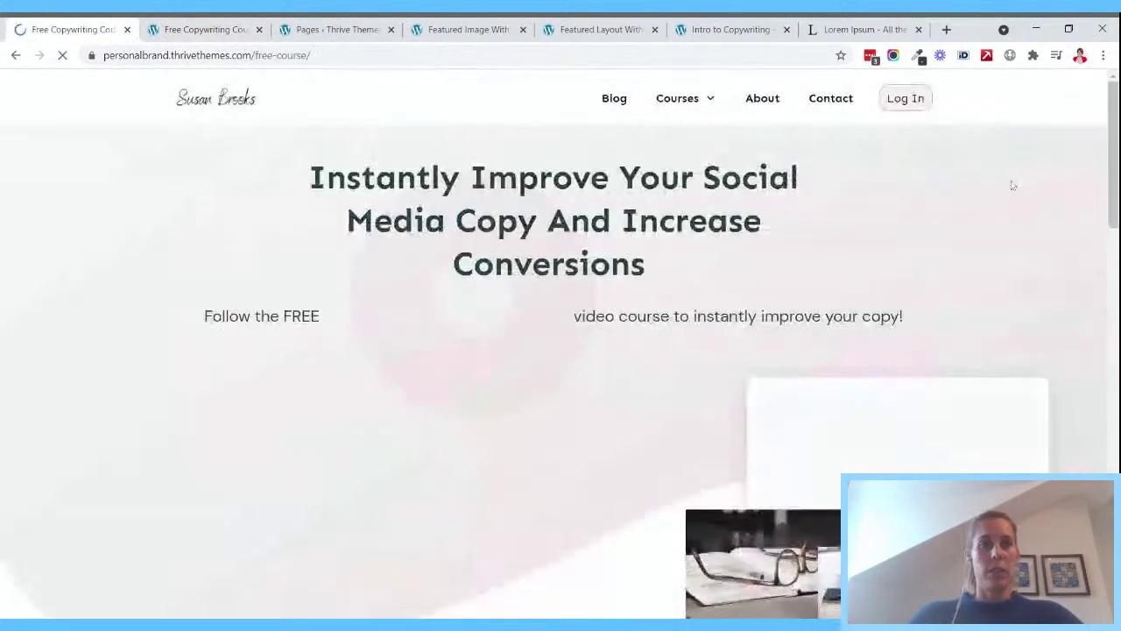
scroll(841, 263, down, 3)
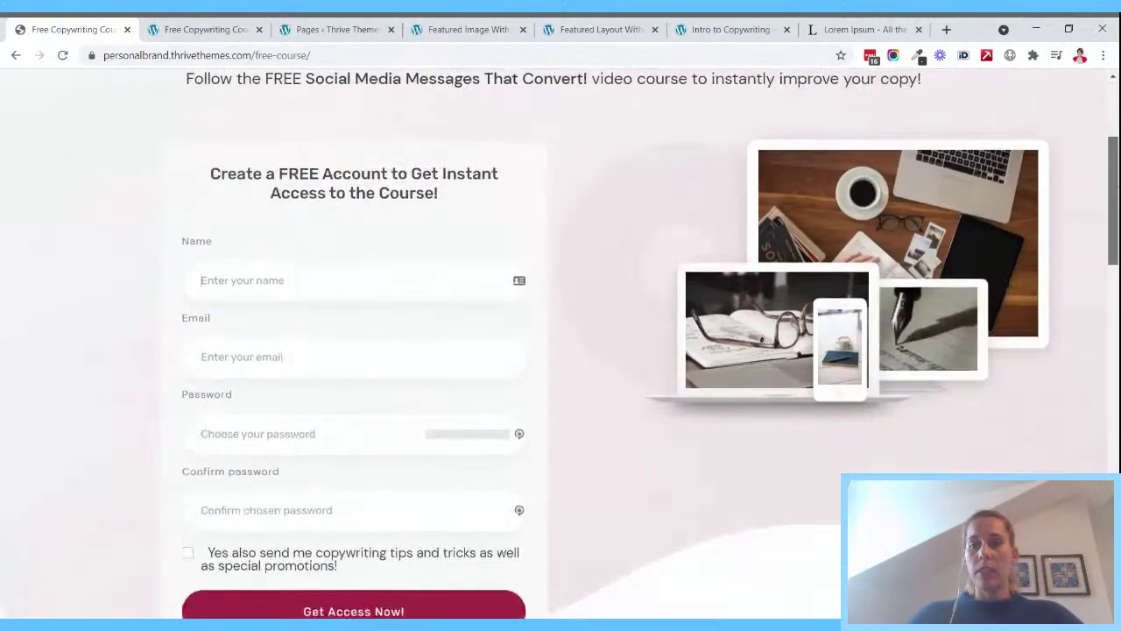
scroll(1005, 275, down, 3)
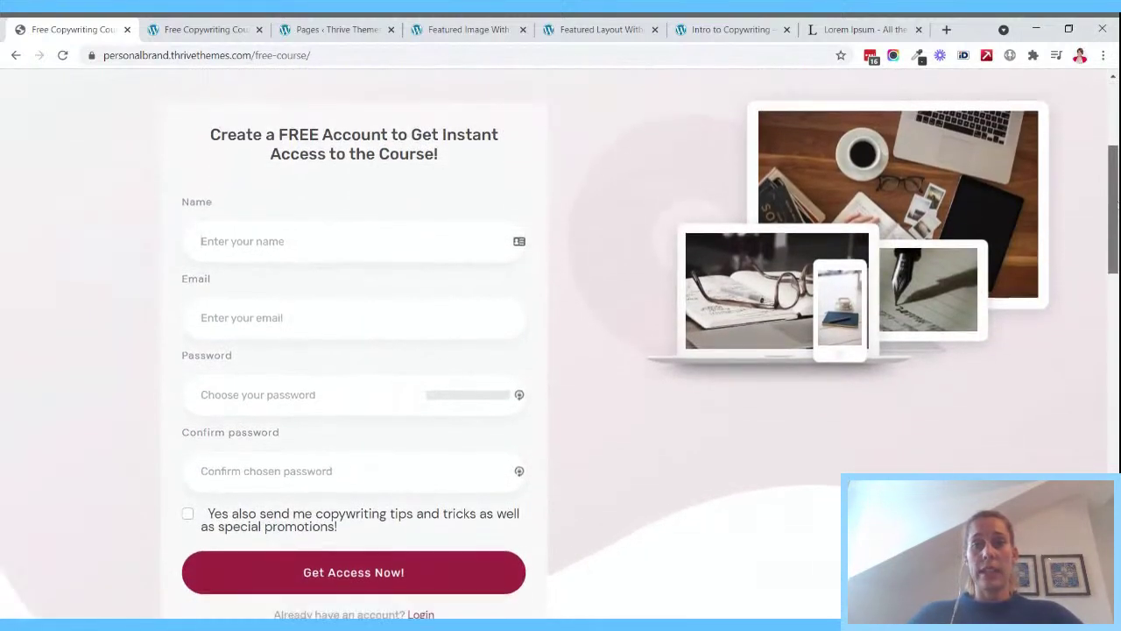
scroll(1106, 166, up, 5)
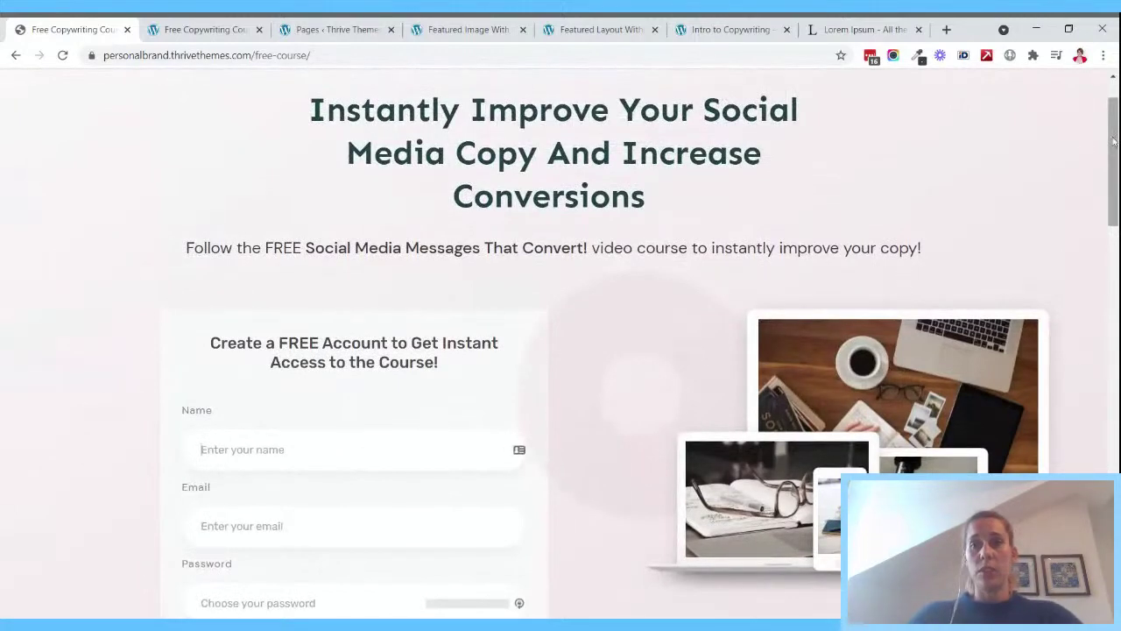
scroll(1082, 162, down, 2)
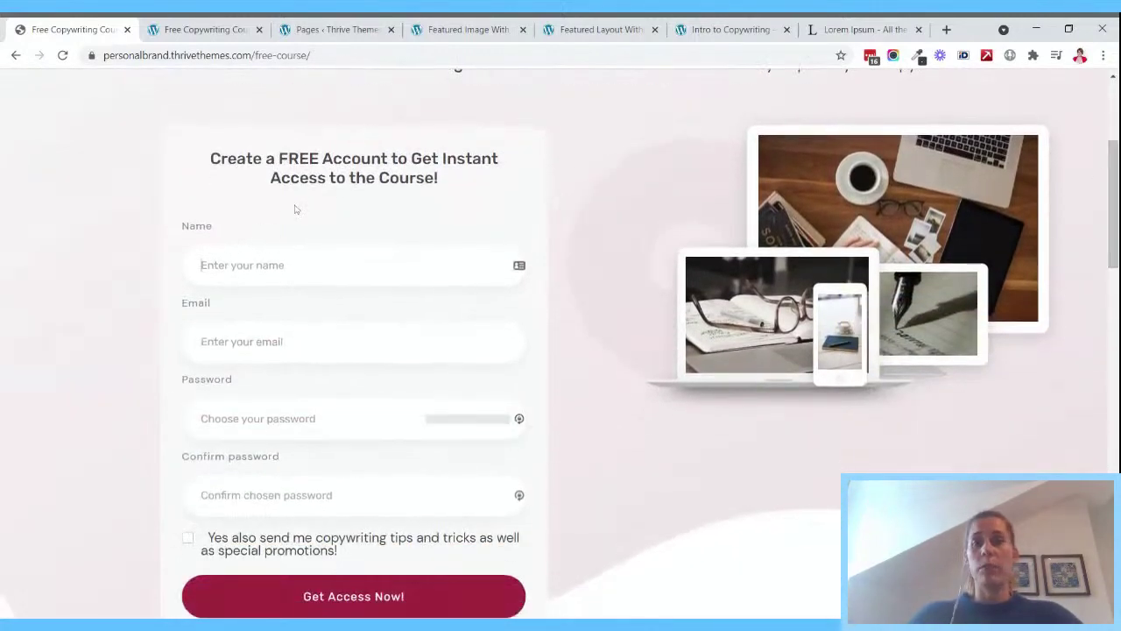
scroll(1108, 126, up, 3)
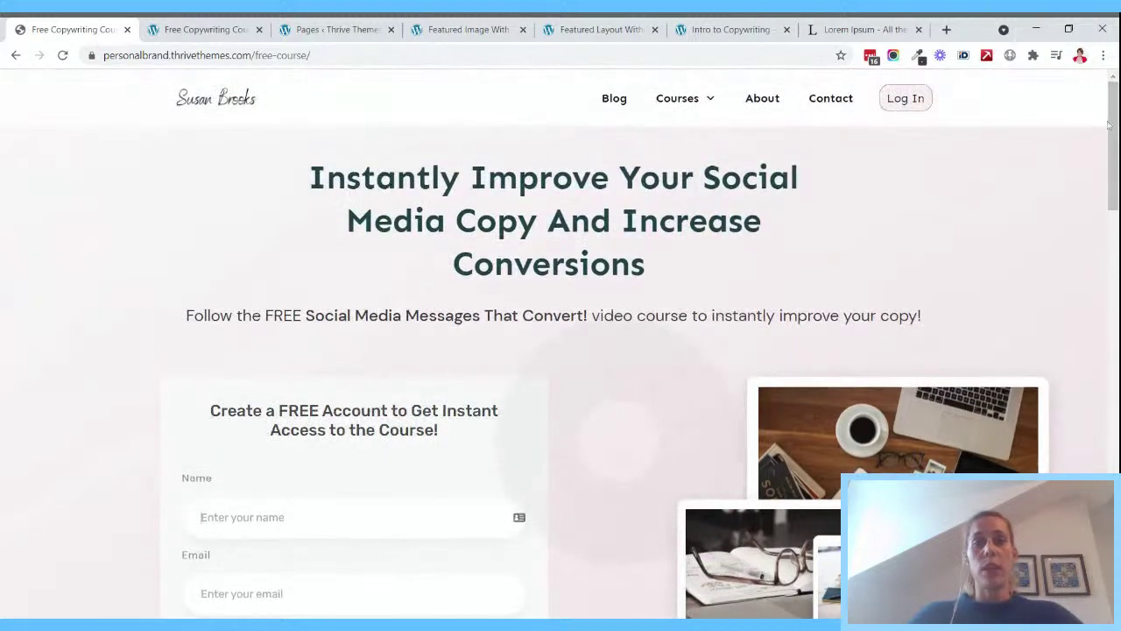
click(221, 23)
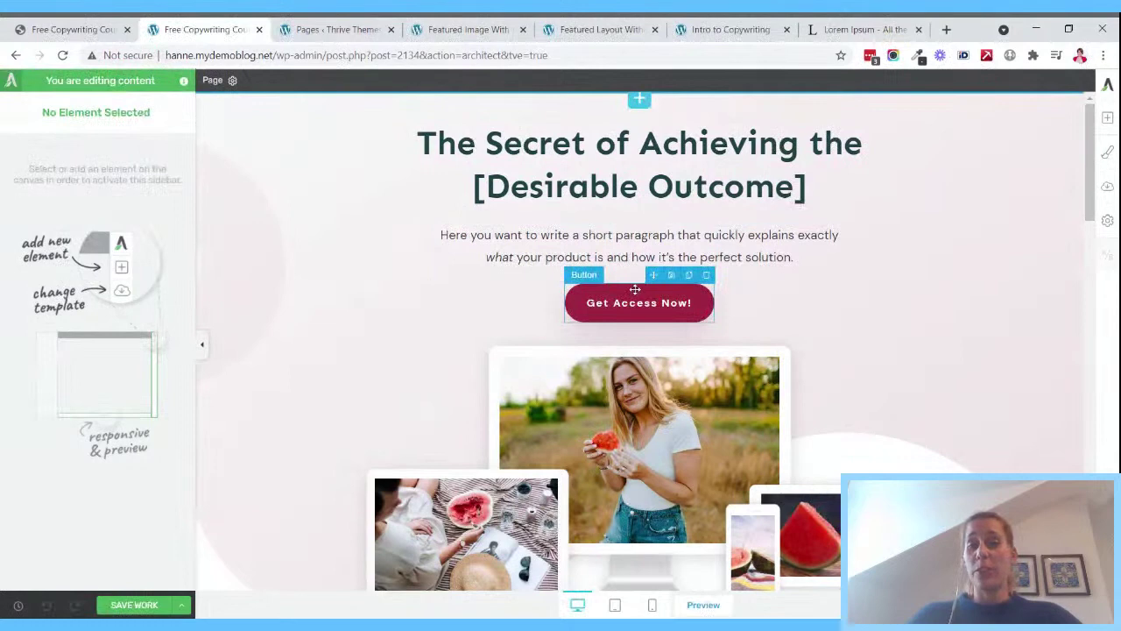
drag(1090, 125, 1090, 483)
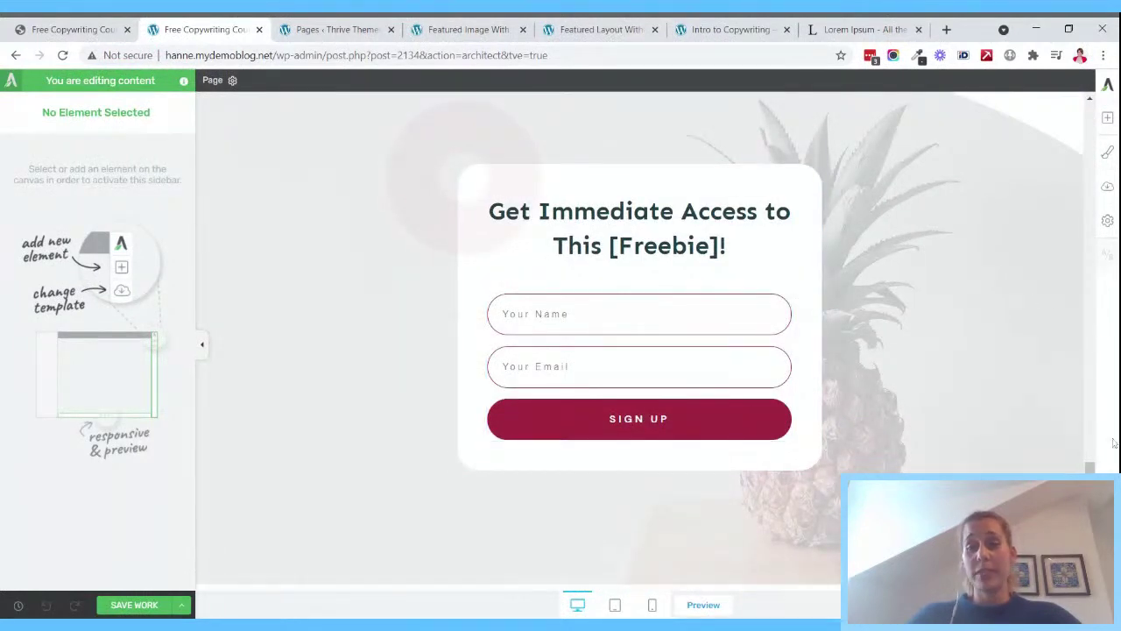
drag(1090, 469, 1090, 105)
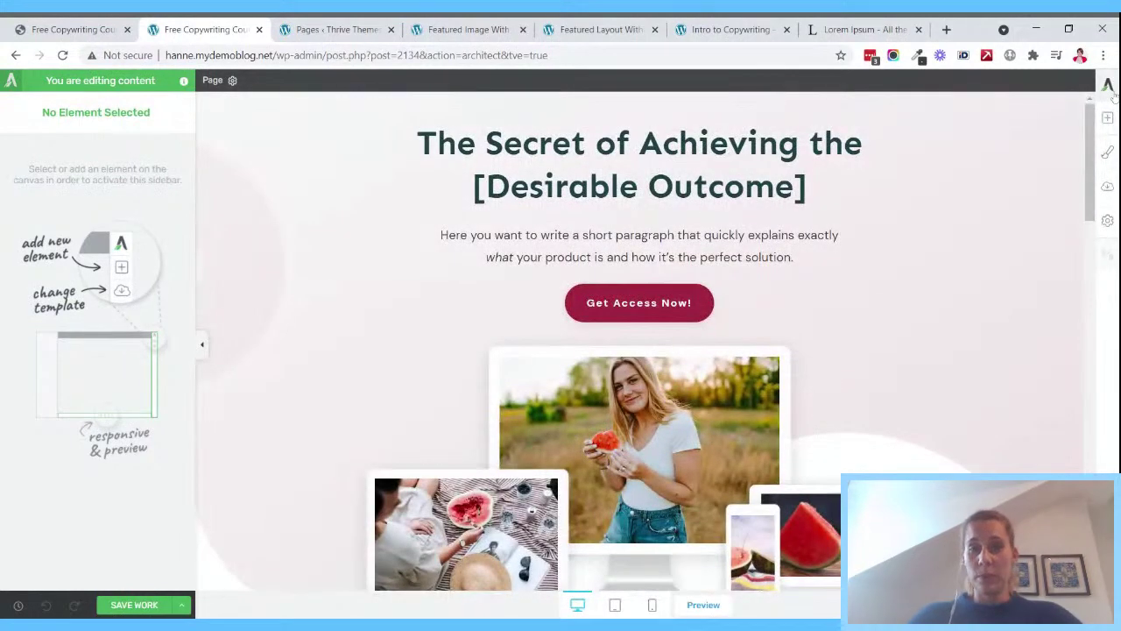
- Replace the background image of the desktop monitor mockup with Personal-Brand-Website-blog-post-3.jpg from the media library and save the page
drag(1094, 103, 1094, 154)
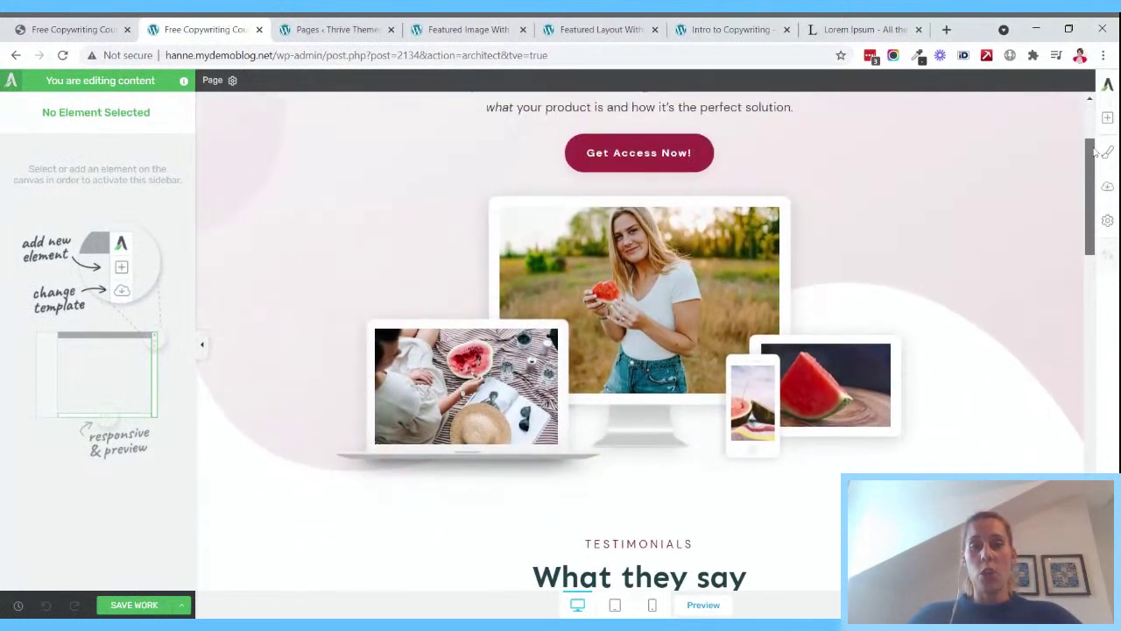
click(622, 263)
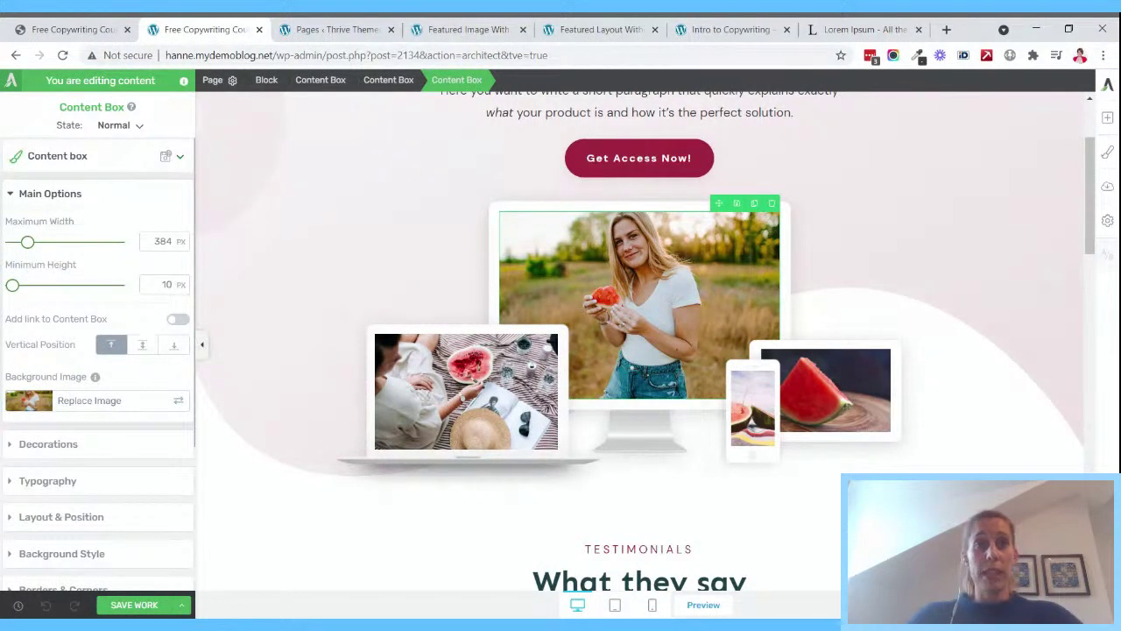
click(49, 404)
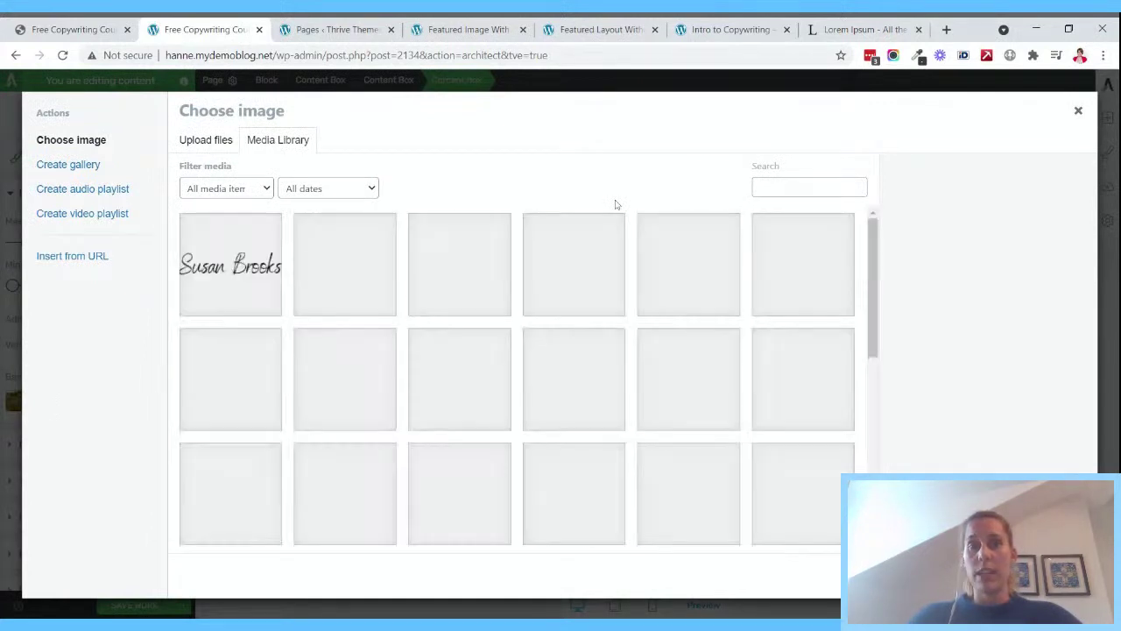
click(340, 375)
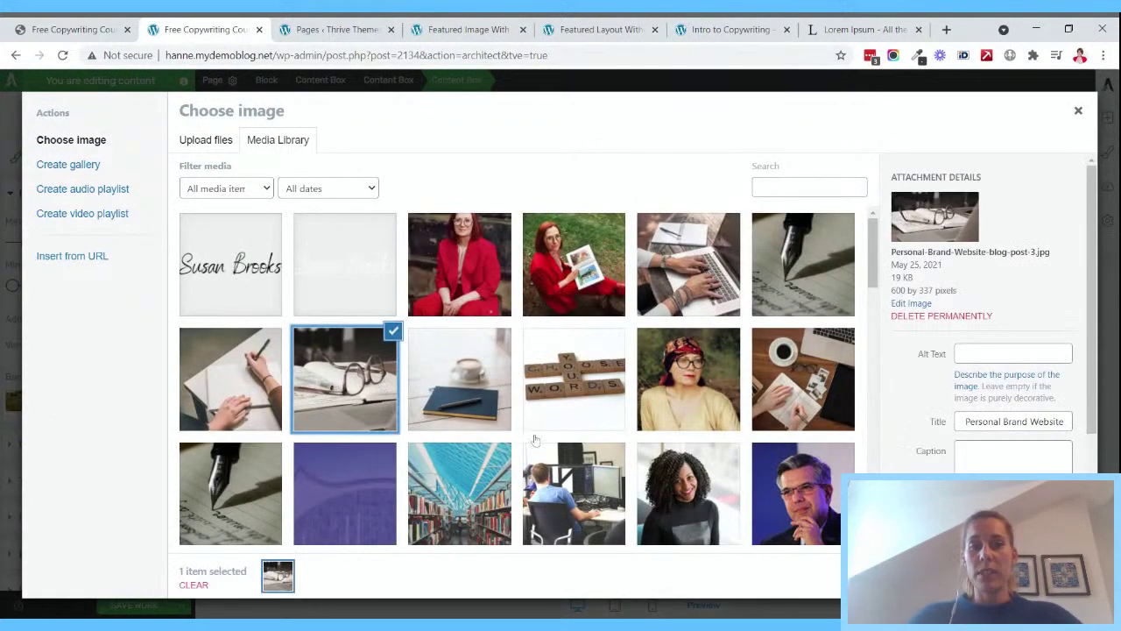
click(1042, 575)
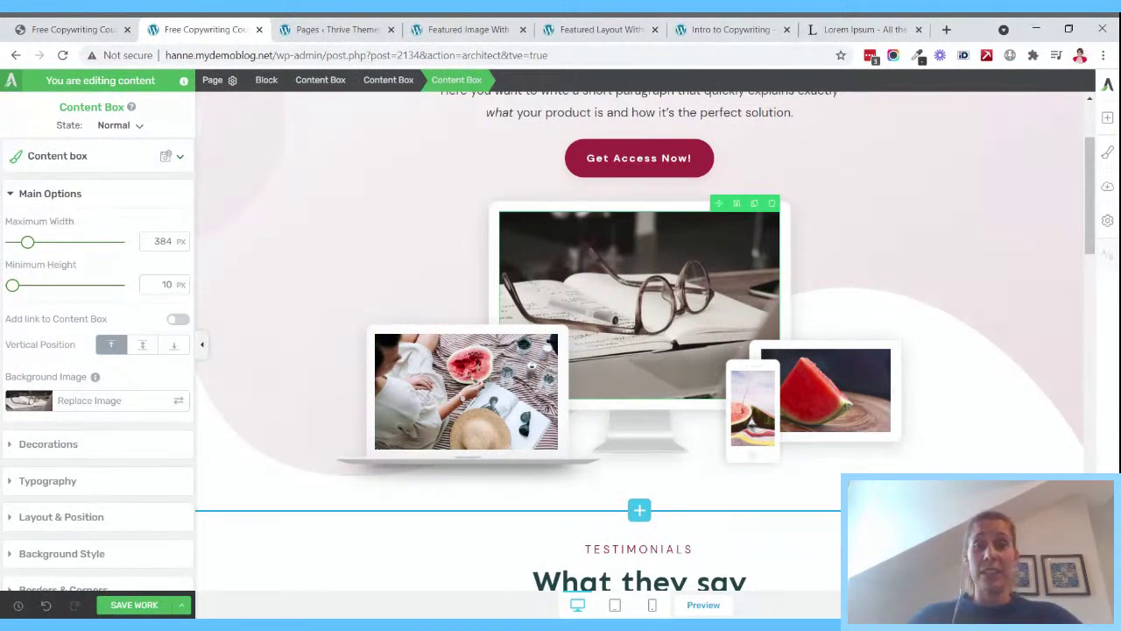
click(129, 605)
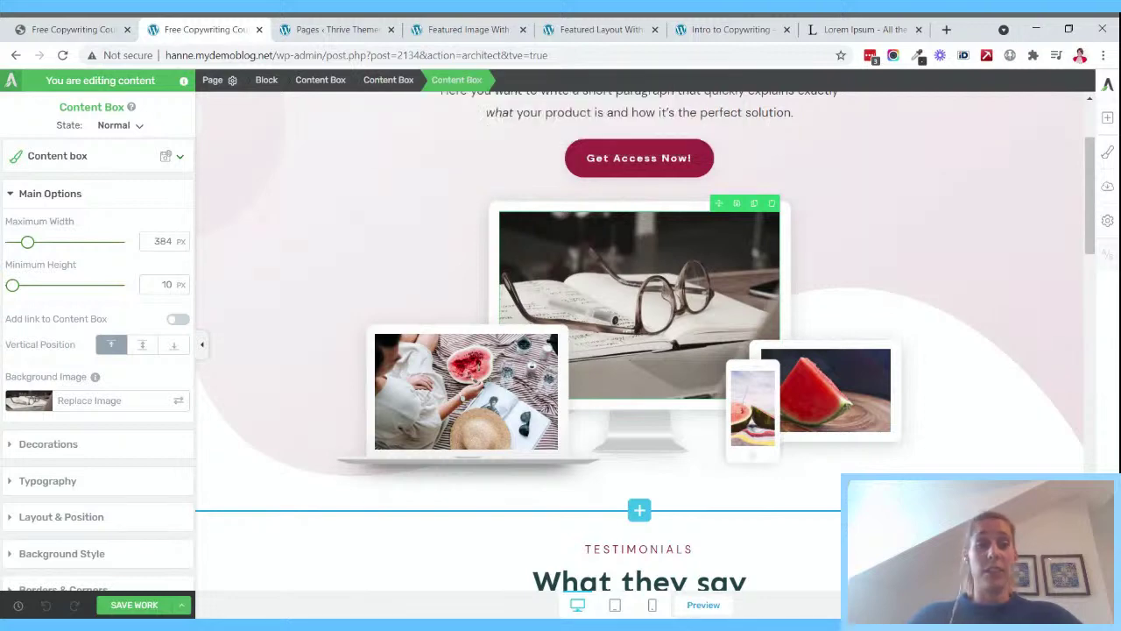
- Look over the rest of the landing page, from the testimonials and benefit icons down to the sign-up form
scroll(953, 212, down, 5)
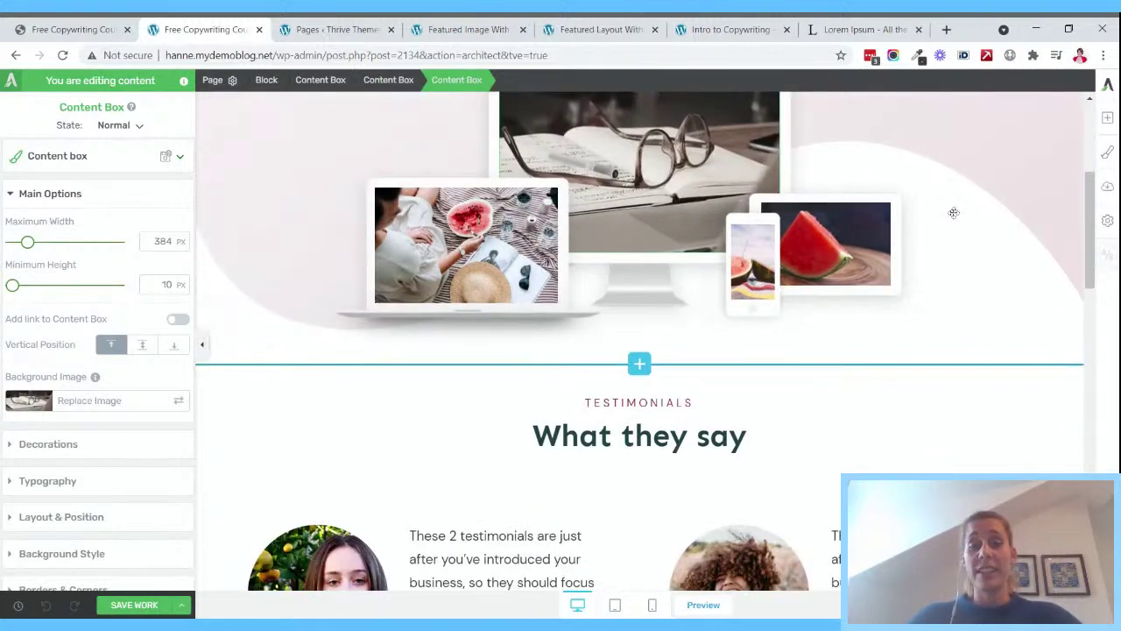
scroll(954, 212, down, 6)
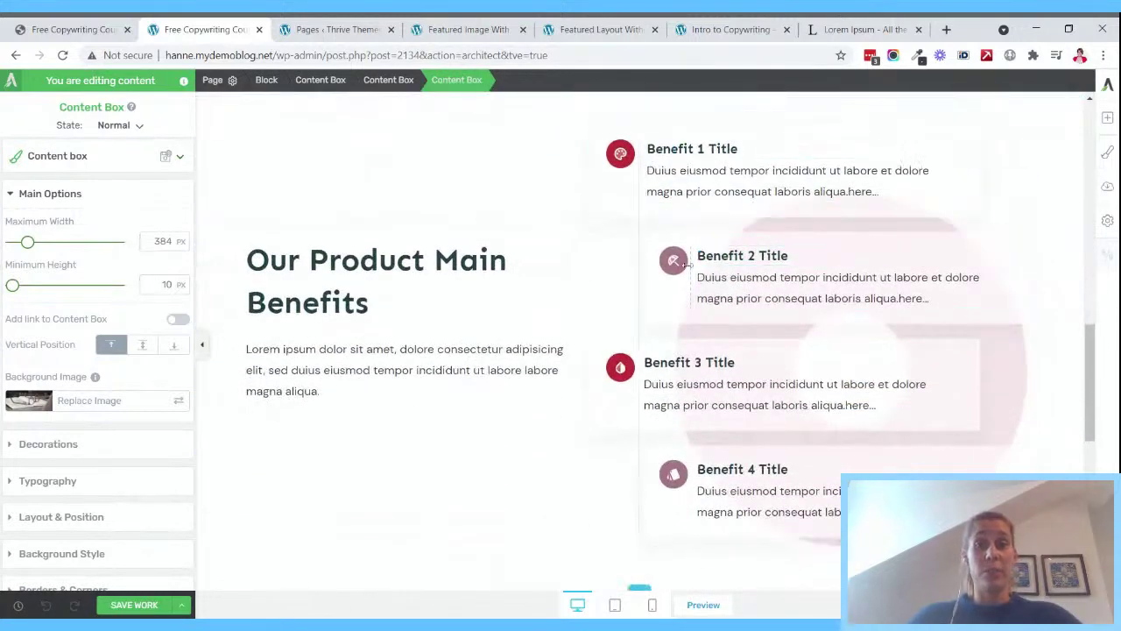
click(672, 261)
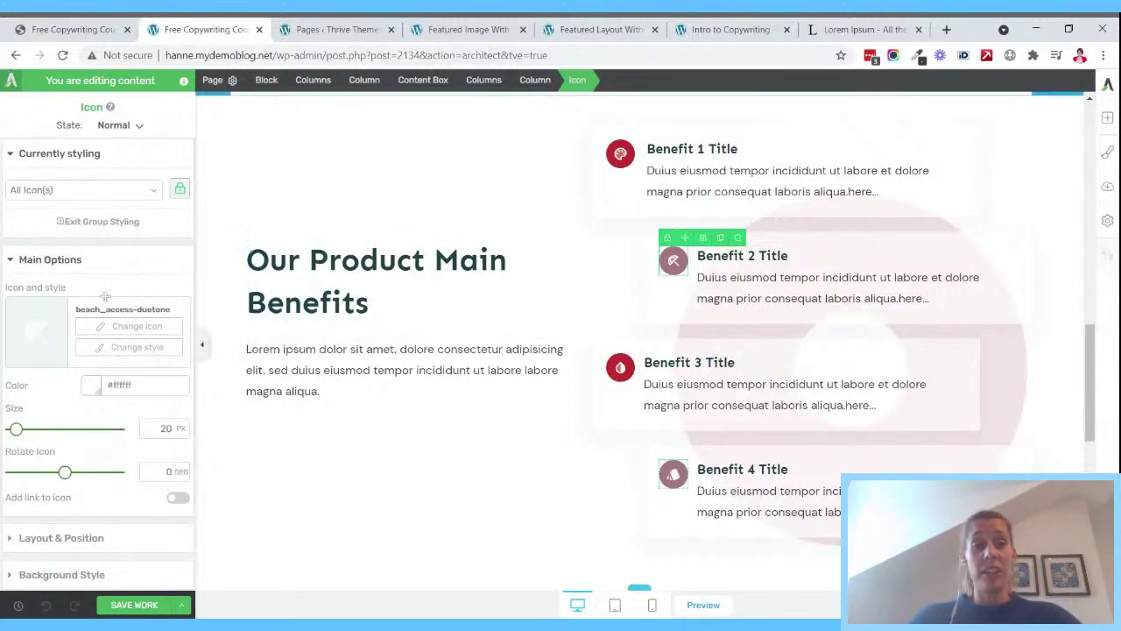
scroll(545, 210, down, 3)
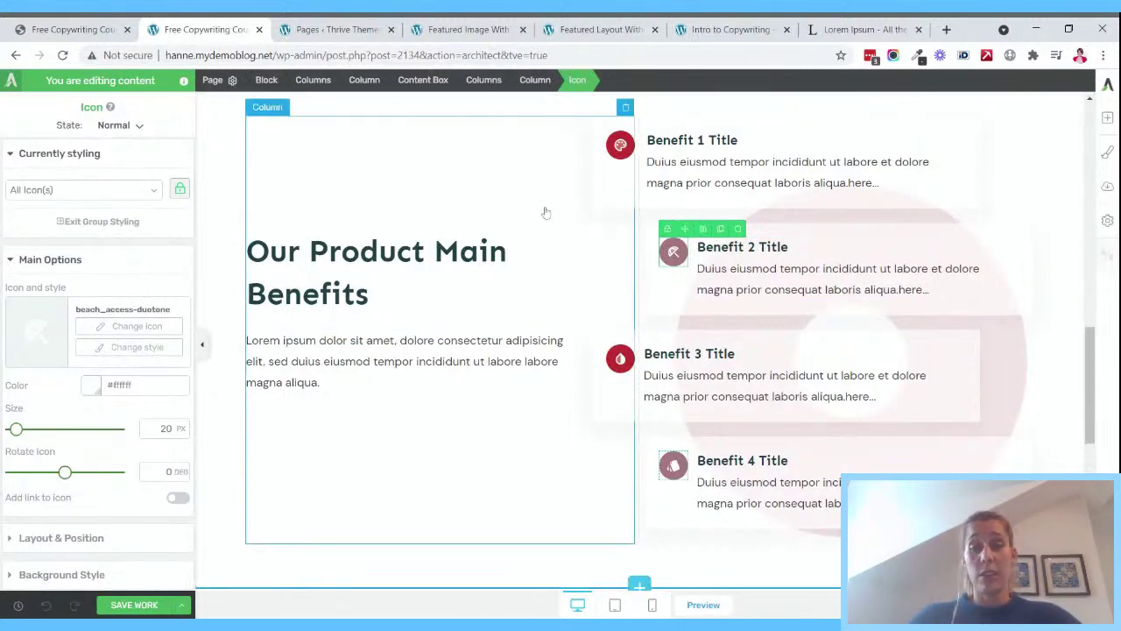
scroll(545, 210, down, 3)
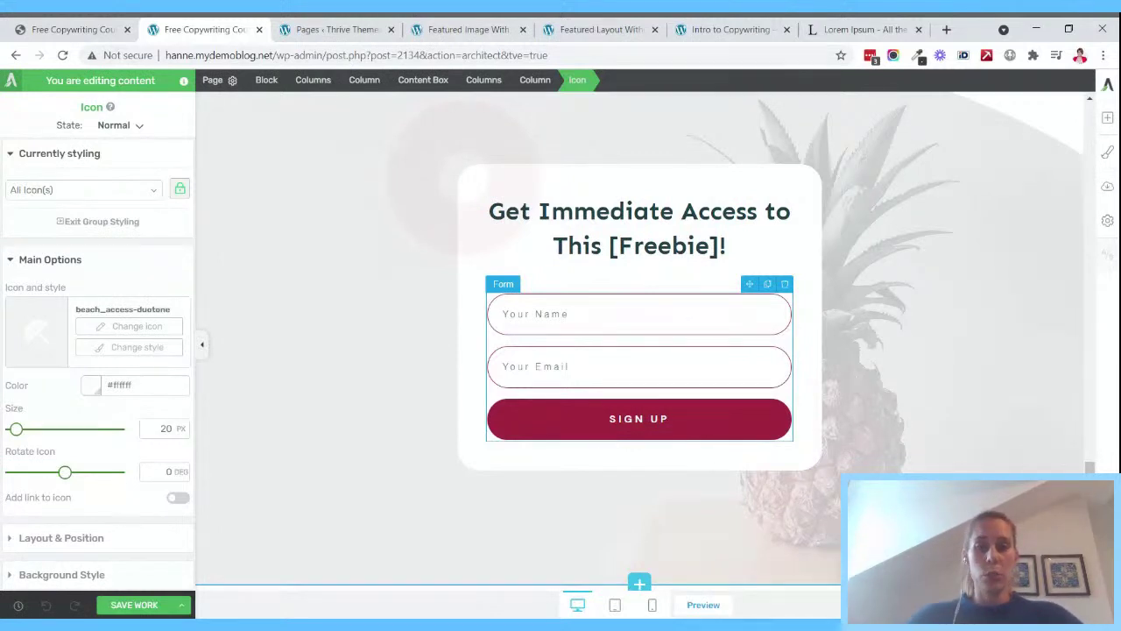
click(648, 334)
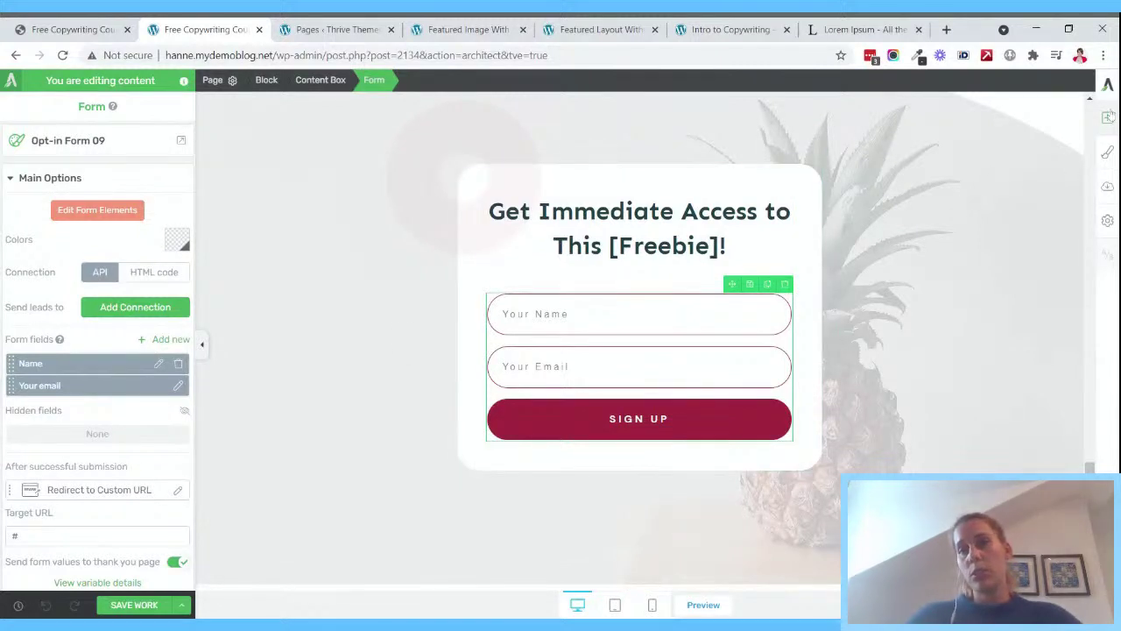
- Insert a Login & Registration Form element with the Login 01 template under the Get Immediate Access heading
click(1108, 118)
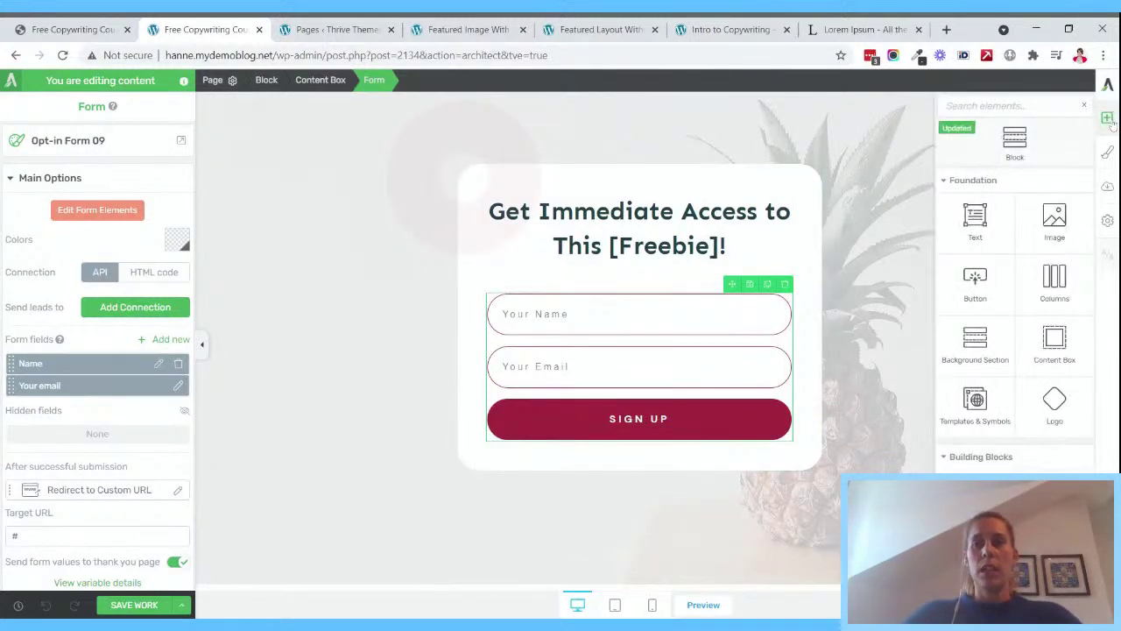
text(reg)
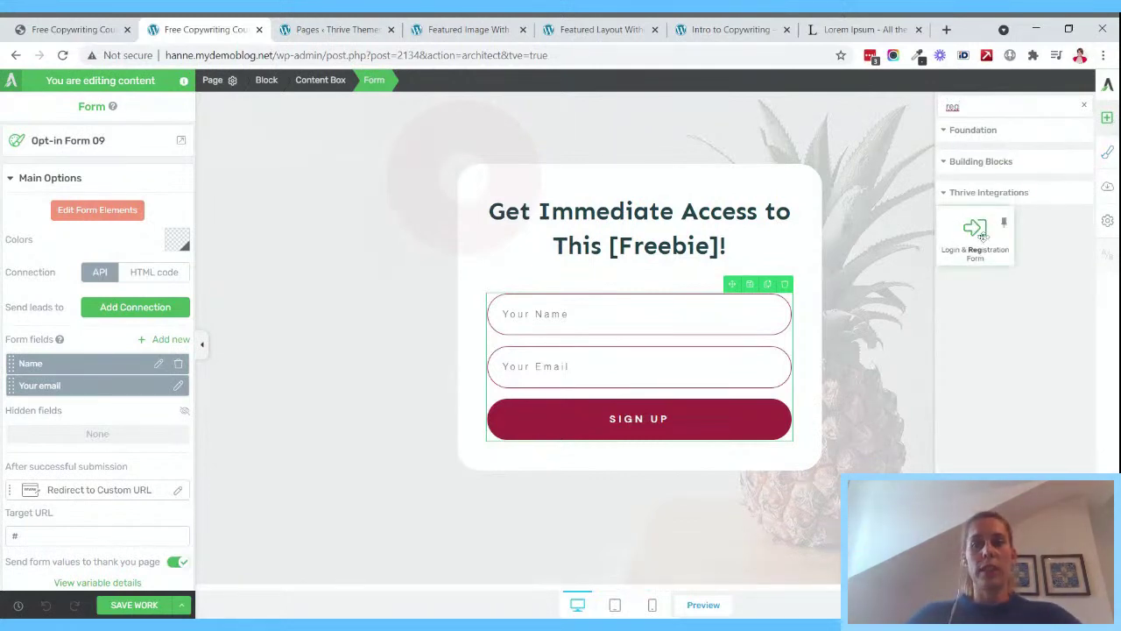
drag(975, 232, 970, 241)
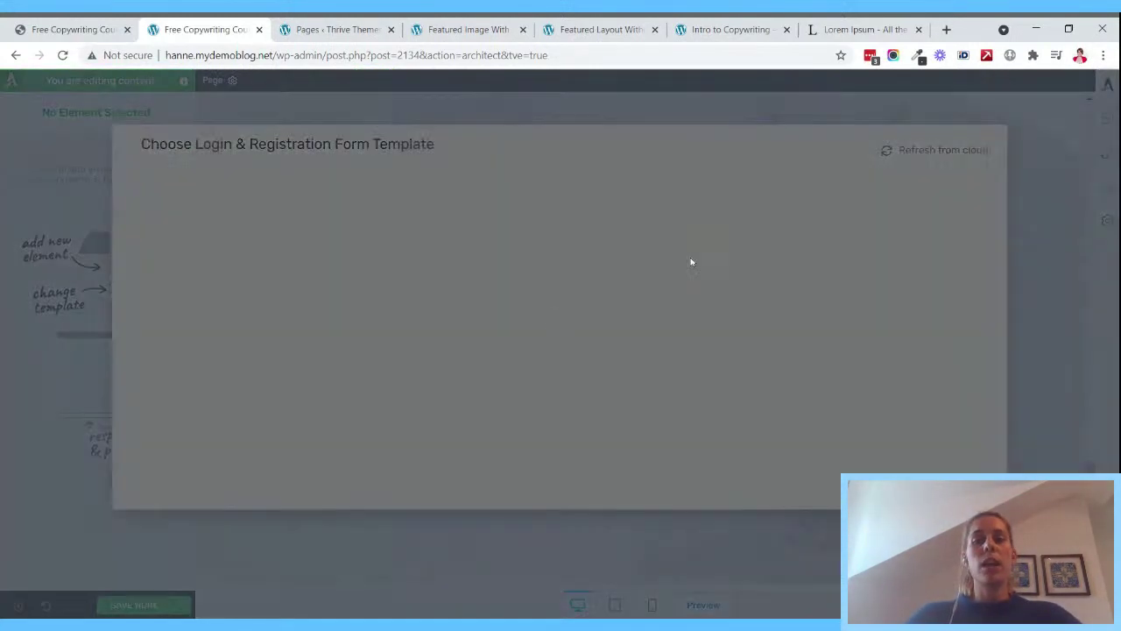
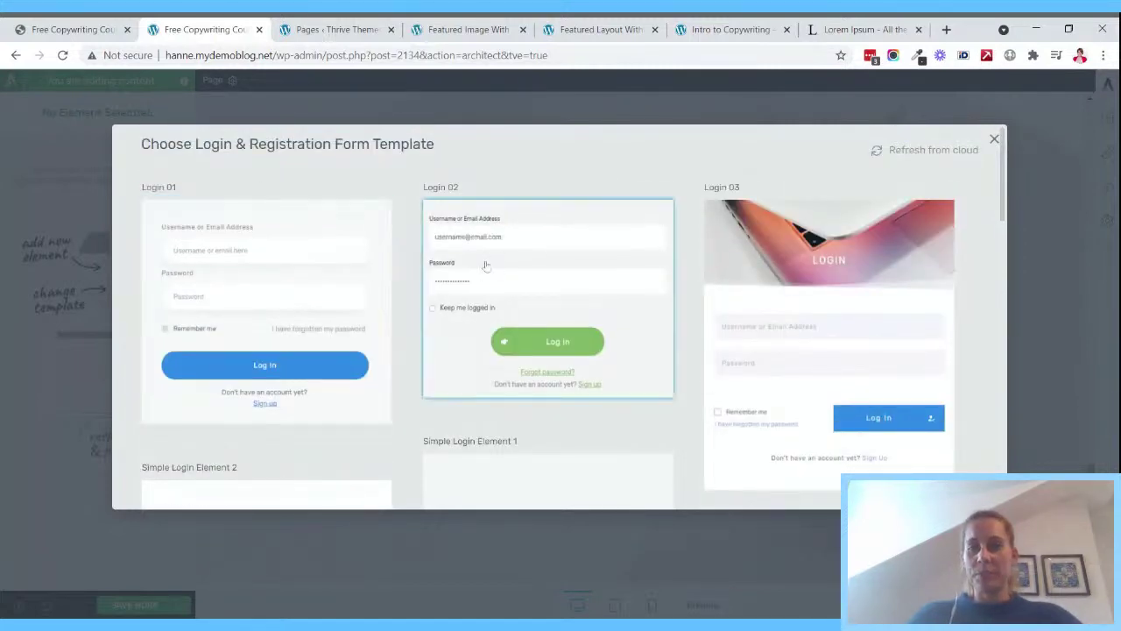
scroll(525, 271, down, 5)
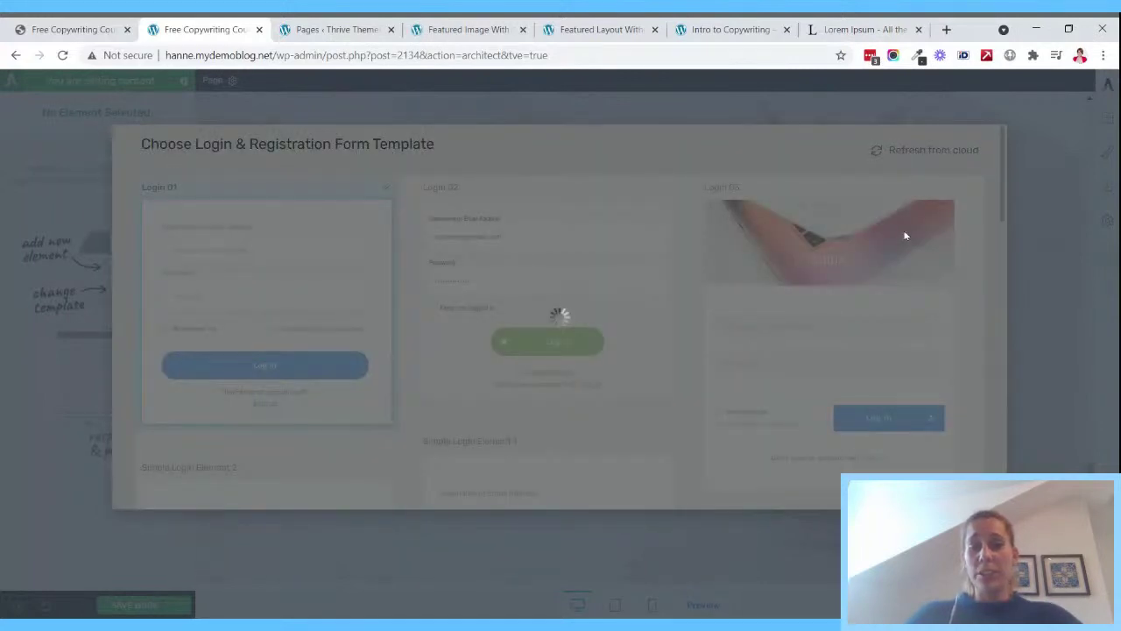
scroll(698, 197, down, 1)
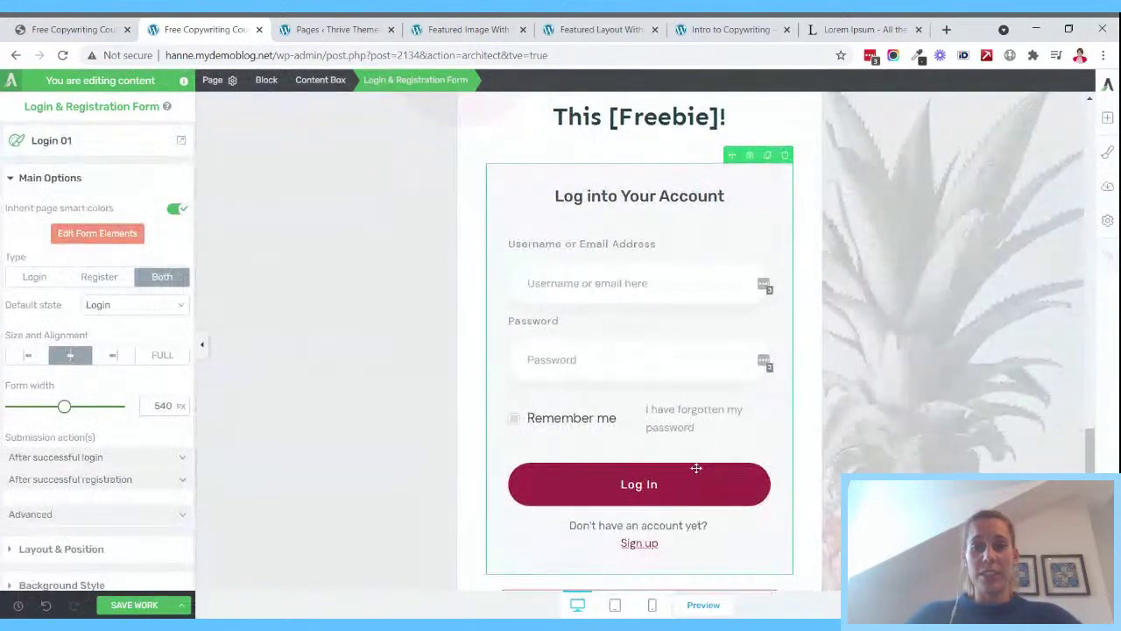
- Delete the original opt-in form with the name and email fields below the new login and registration form
scroll(683, 370, down, 2)
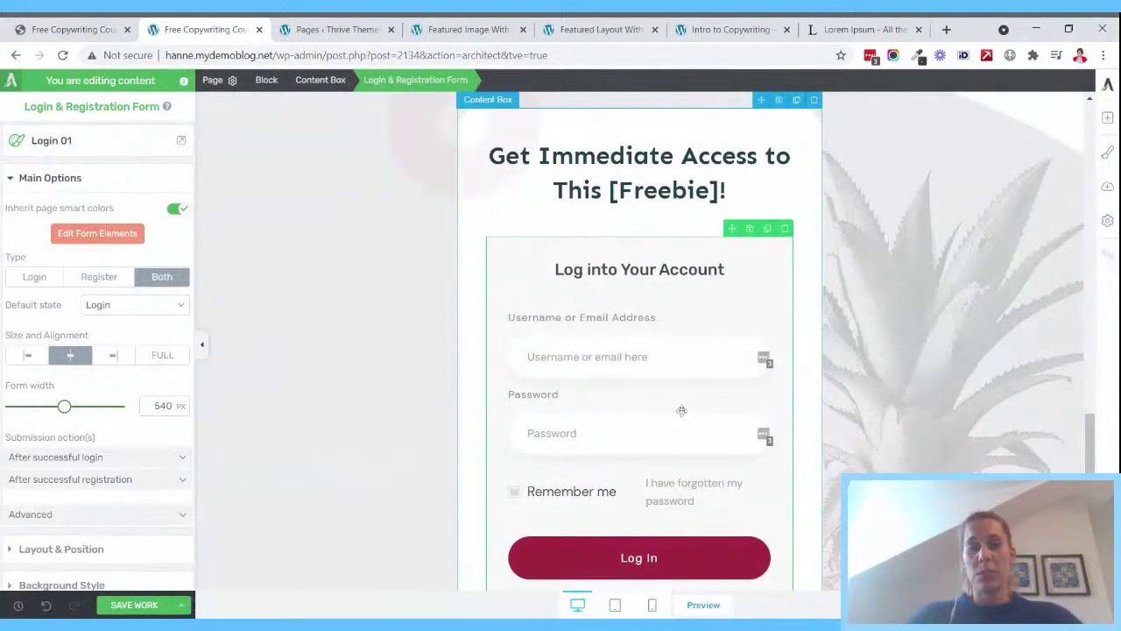
scroll(754, 403, down, 4)
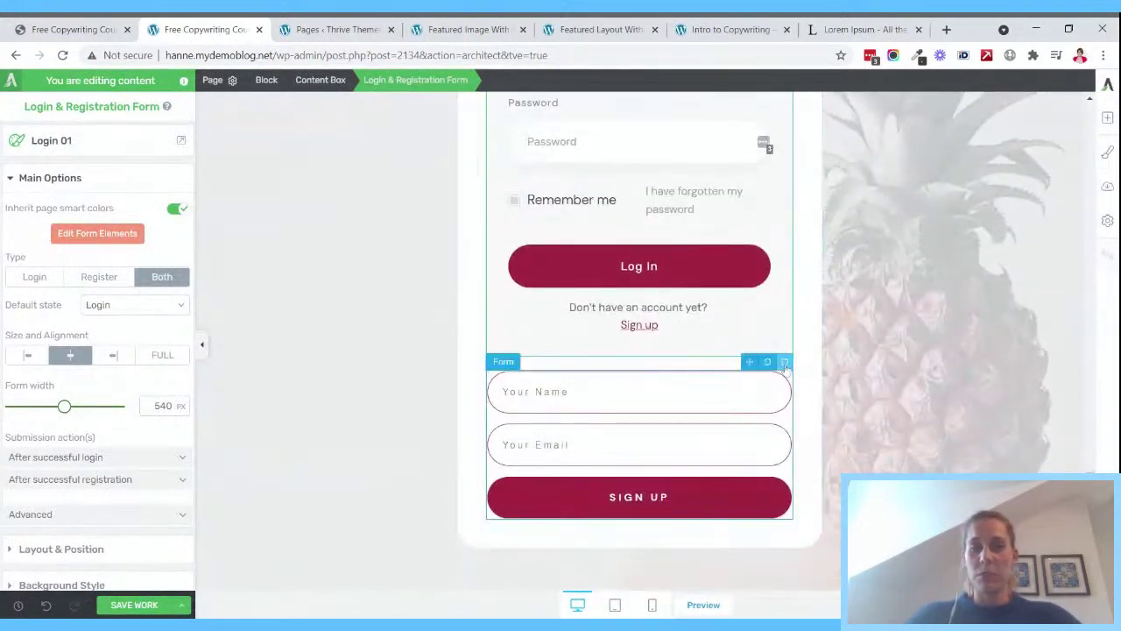
click(783, 364)
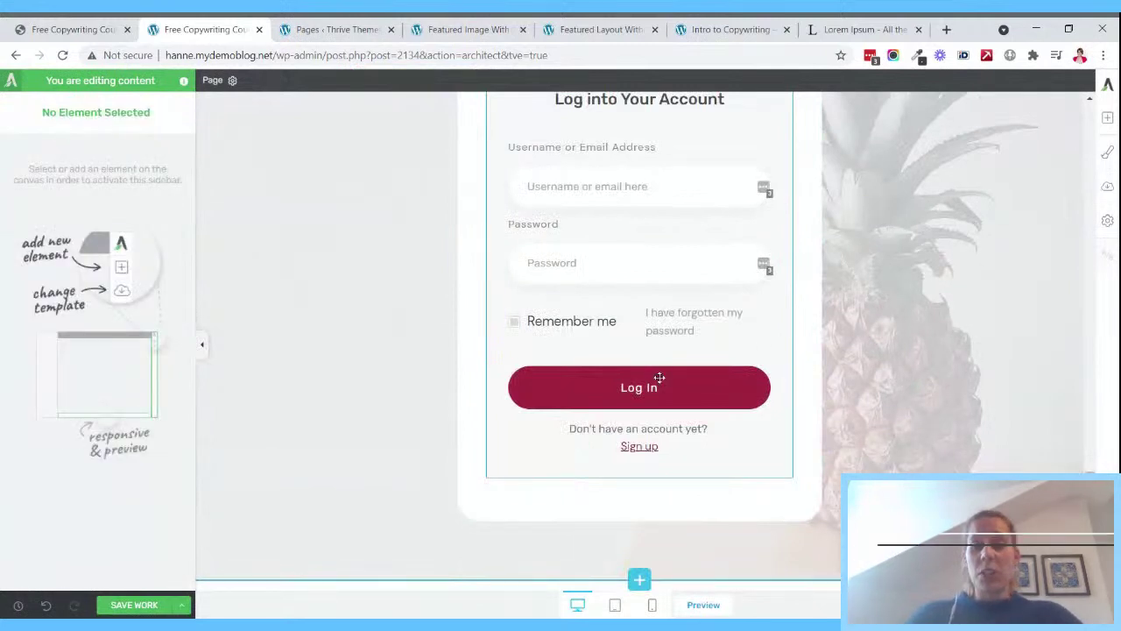
scroll(658, 377, up, 3)
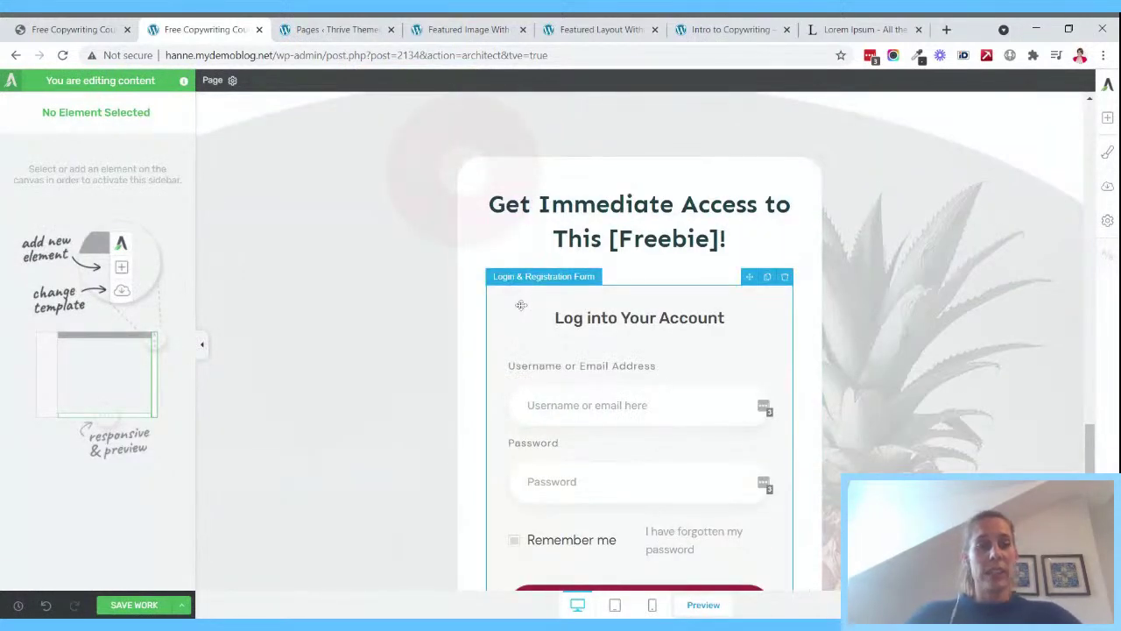
- Set the default state of the Login & Registration Form to Register
click(520, 303)
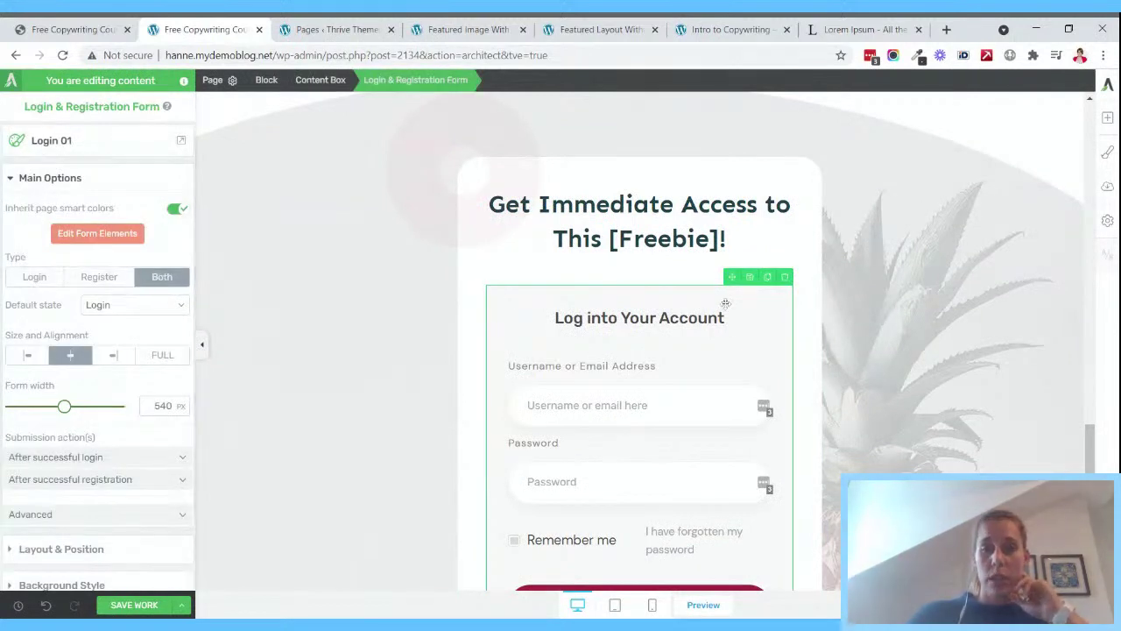
scroll(639, 254, down, 2)
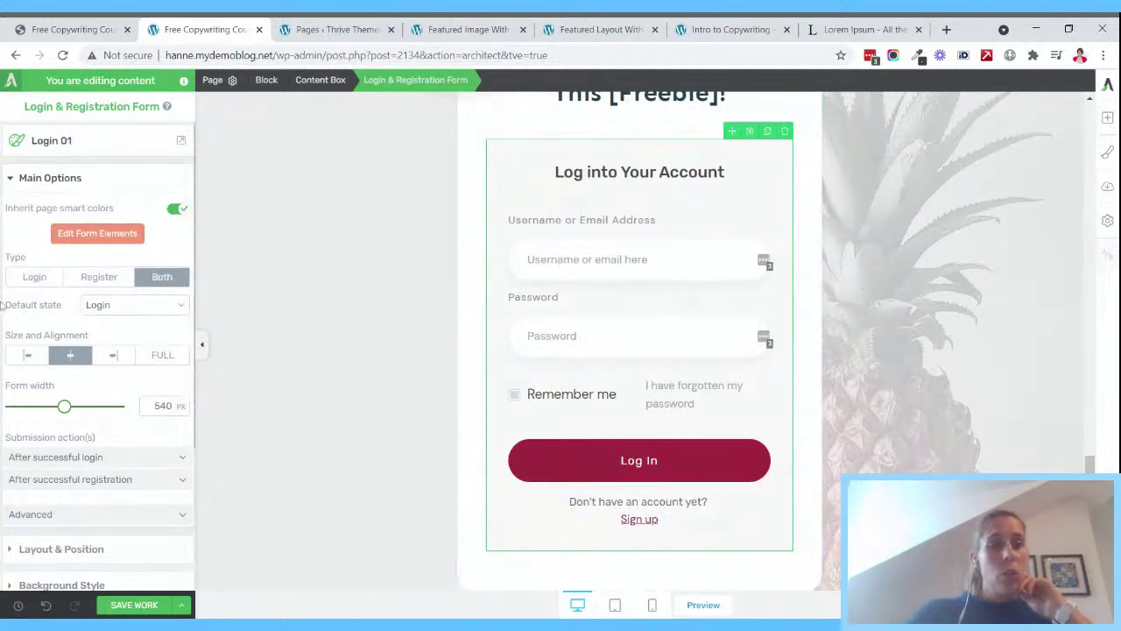
click(128, 337)
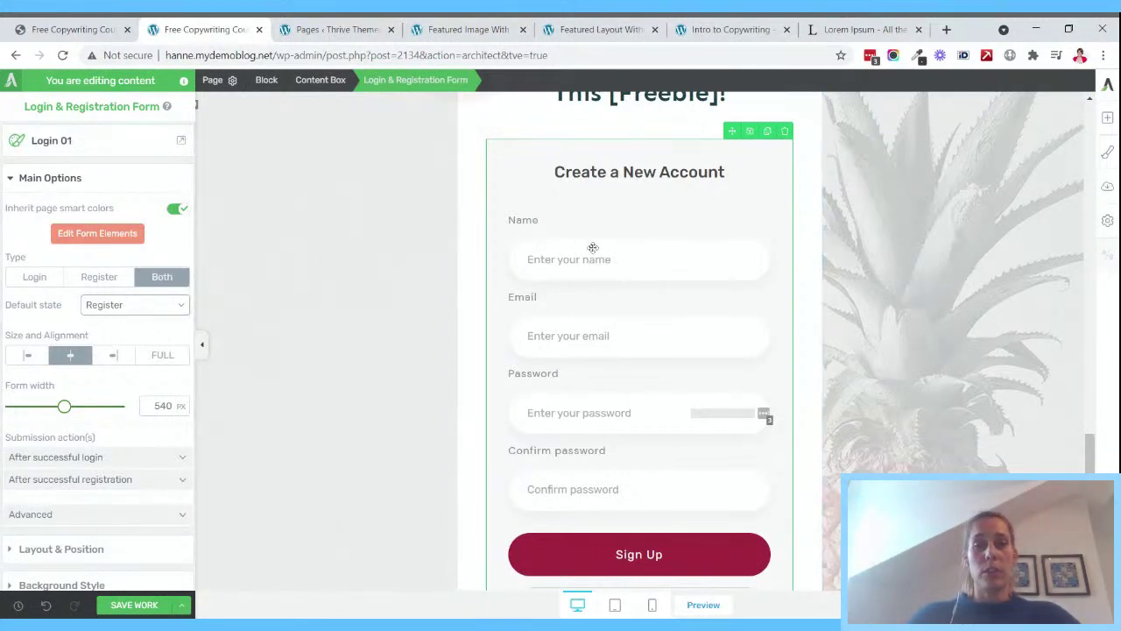
scroll(608, 335, down, 2)
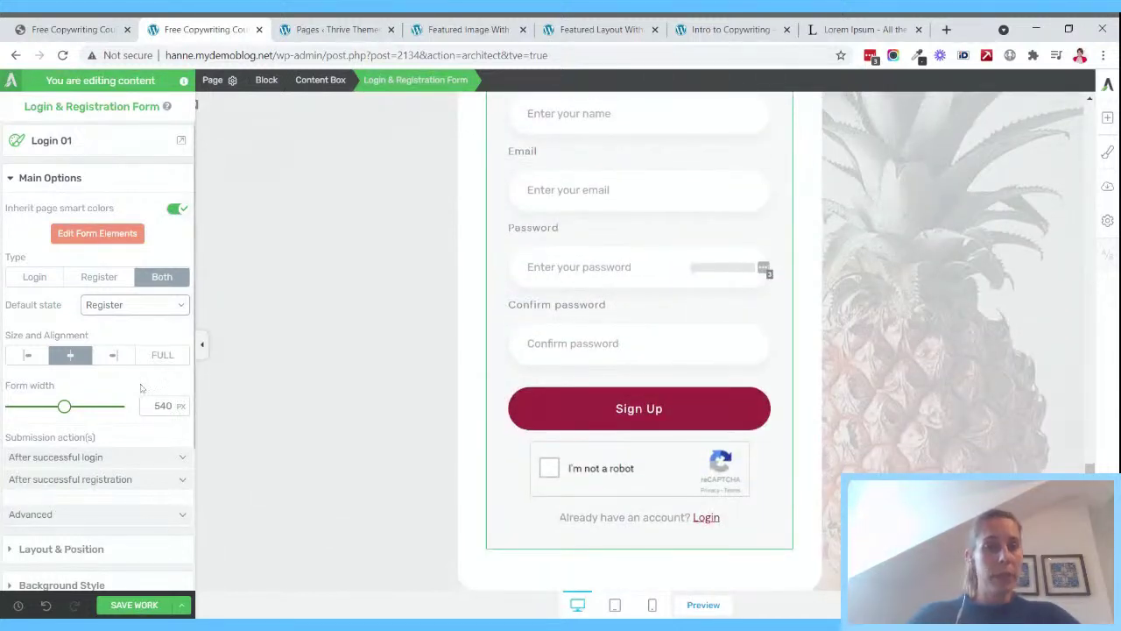
scroll(143, 385, down, 1)
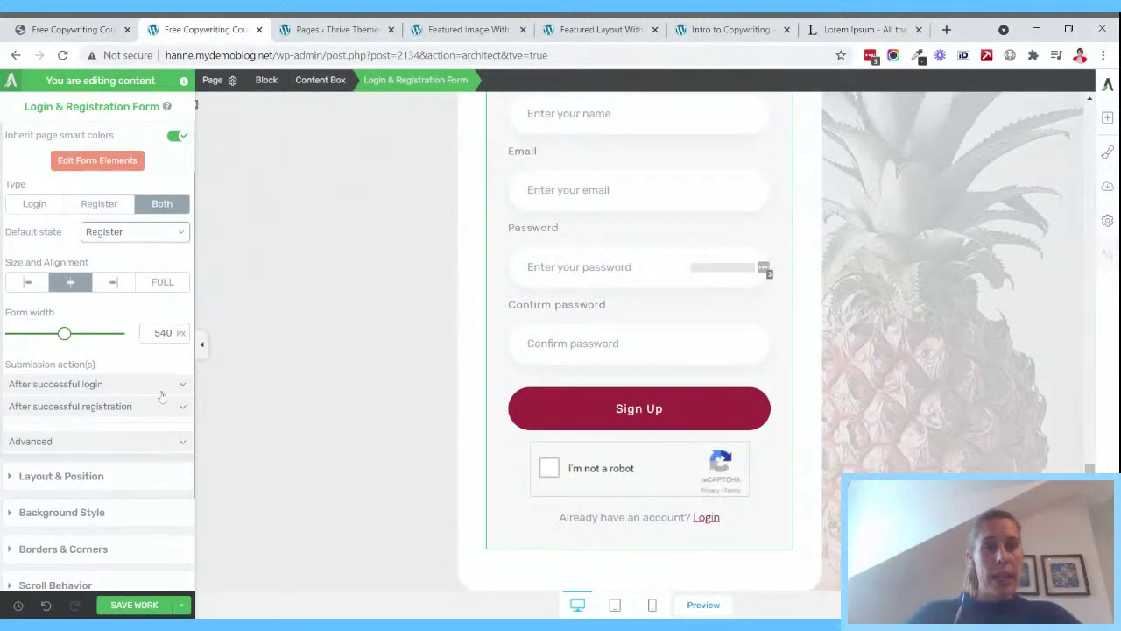
scroll(162, 397, up, 1)
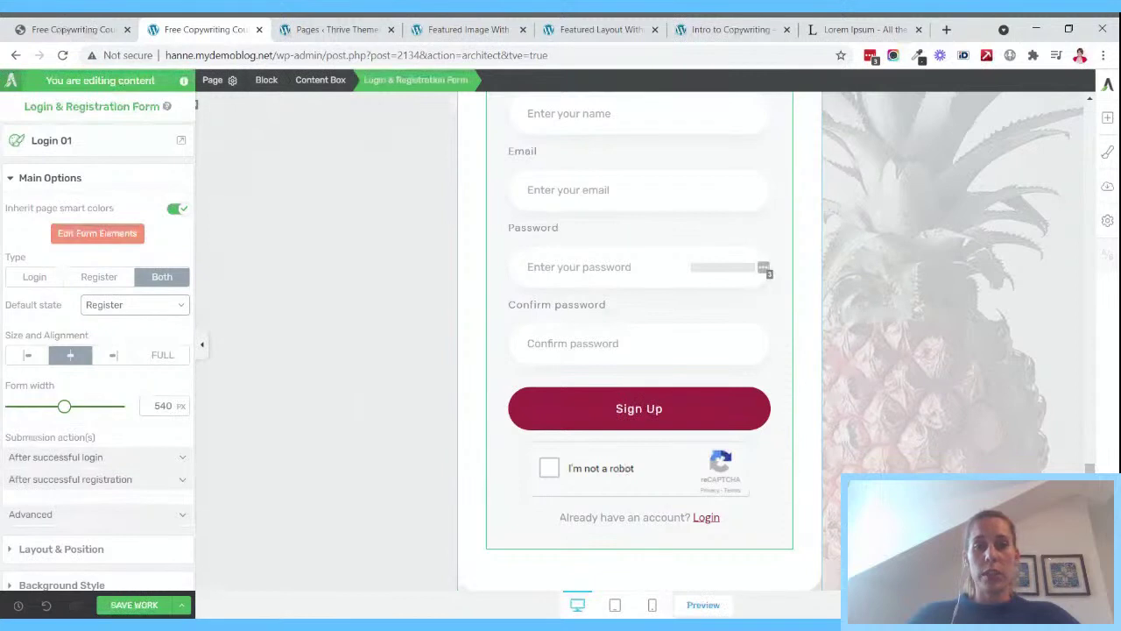
scroll(616, 315, down, 1)
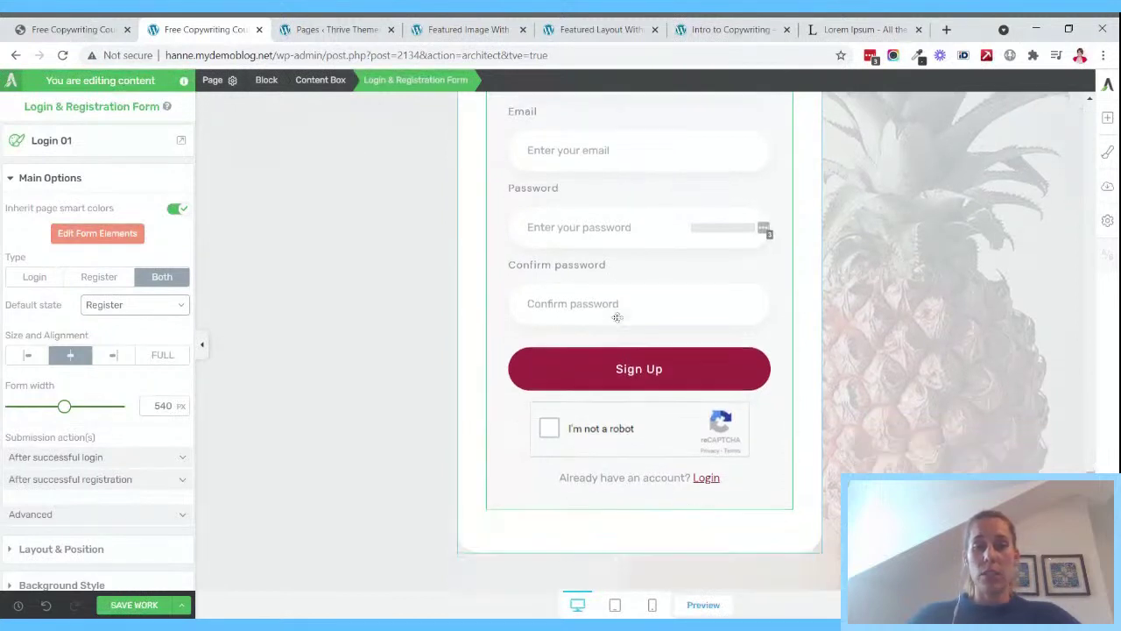
- Set the form's action after successful login to Redirect to Custom URL
scroll(132, 457, down, 1)
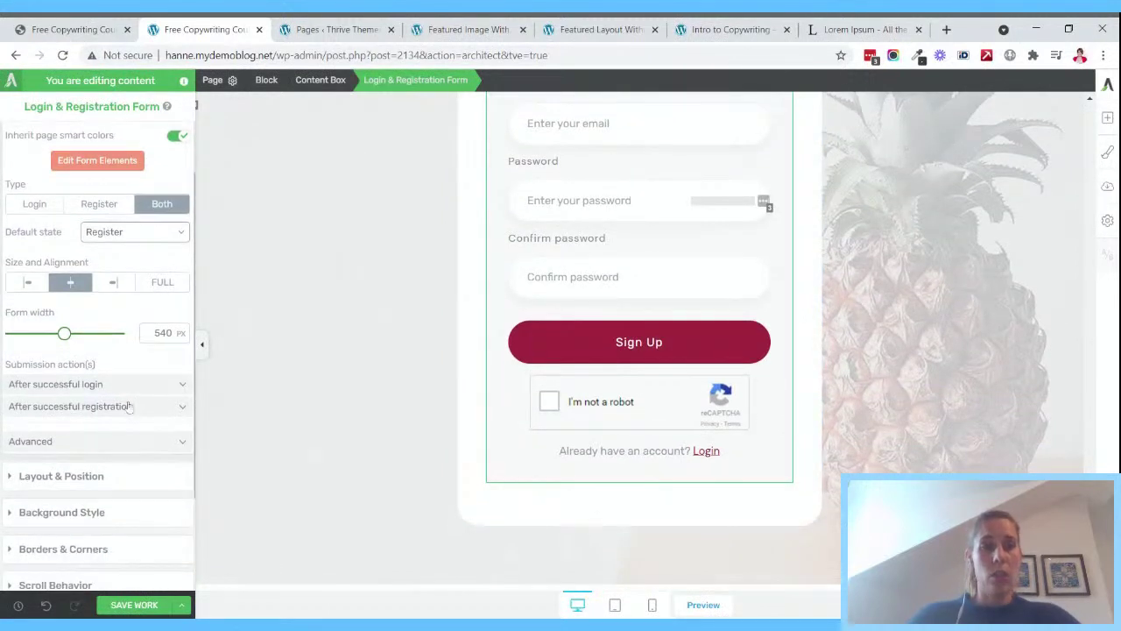
click(131, 388)
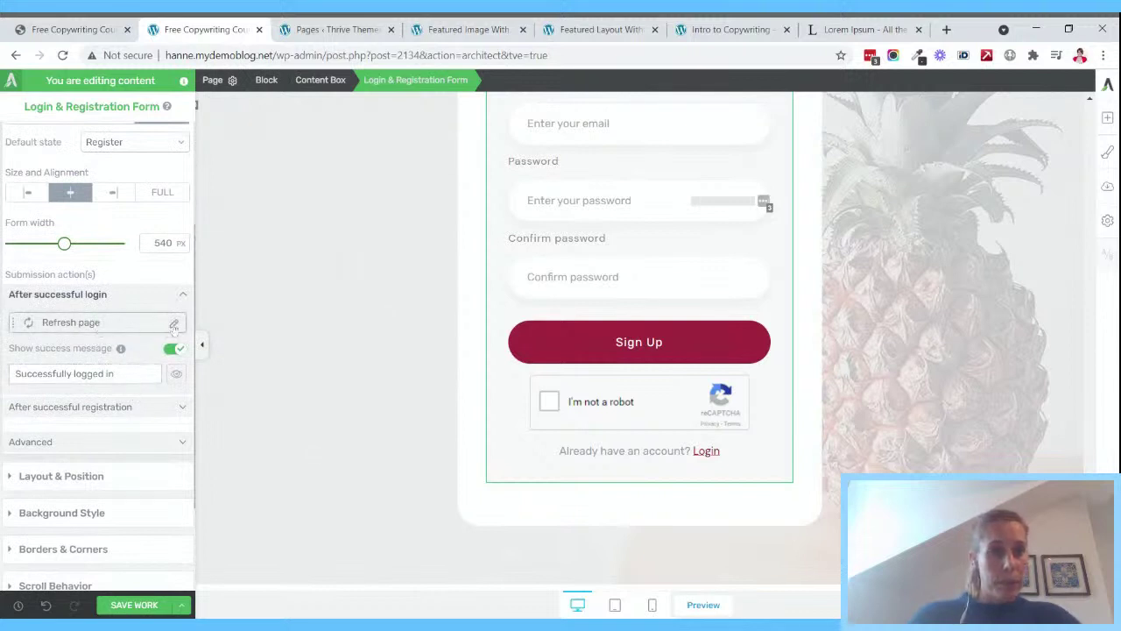
click(174, 324)
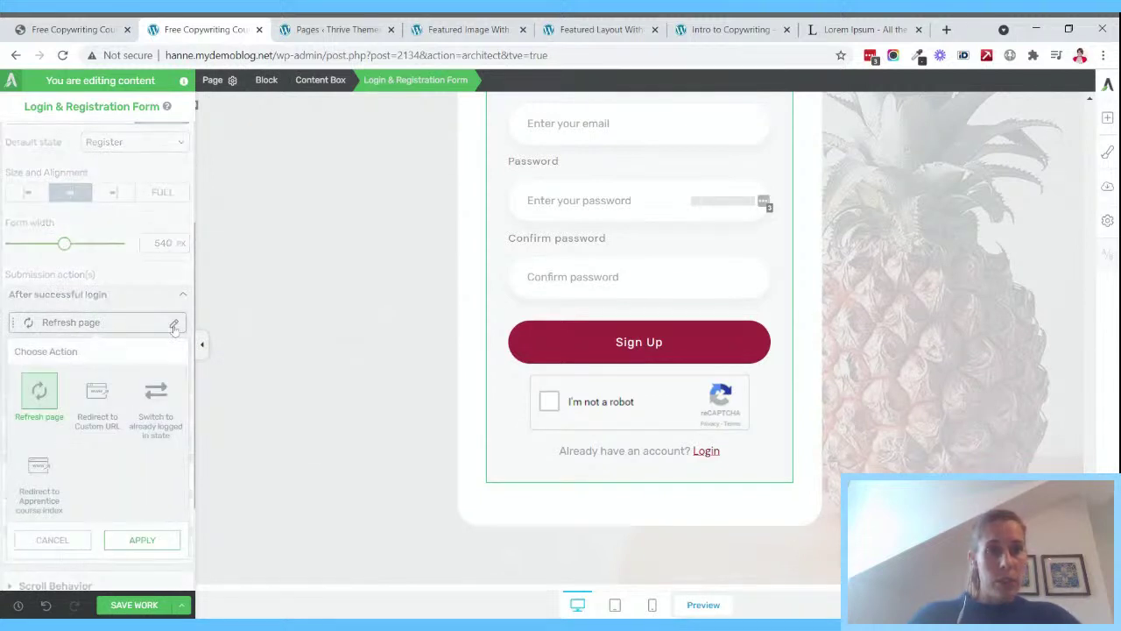
click(100, 399)
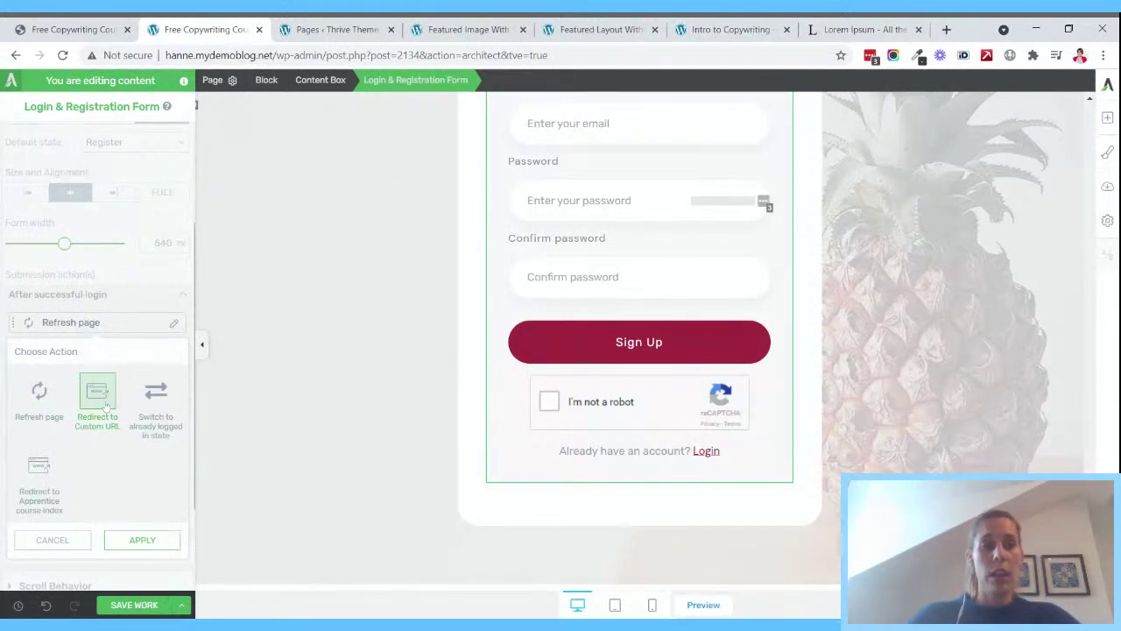
click(141, 541)
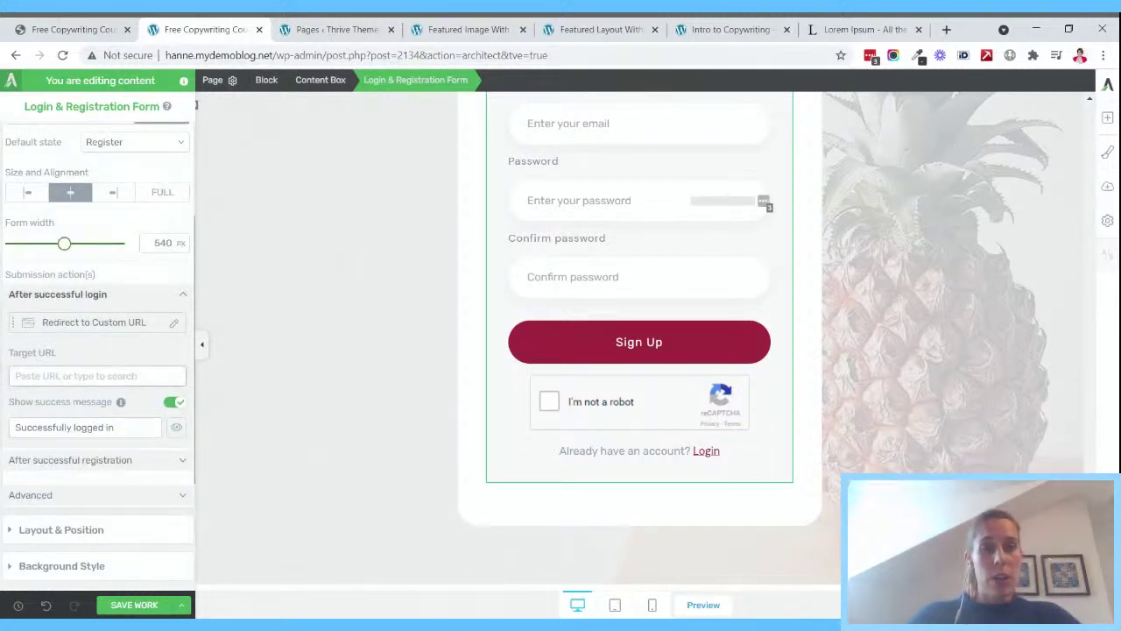
- Open the Social Media That Converts! course overview page and copy its address, /courses/social-media-that-converts/
click(731, 29)
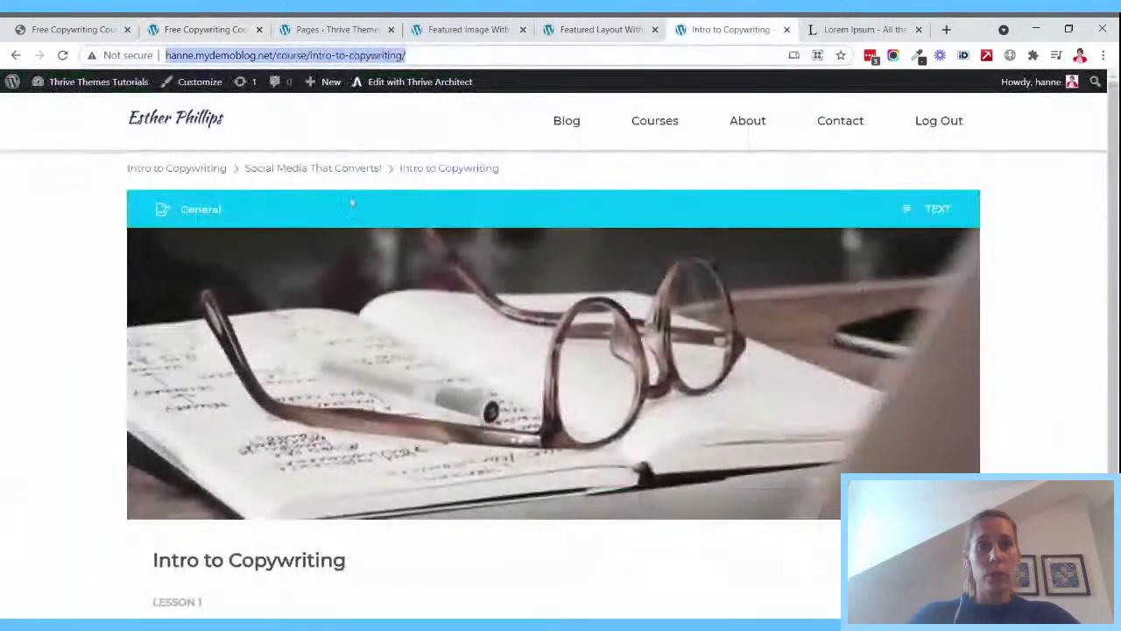
key(Return)
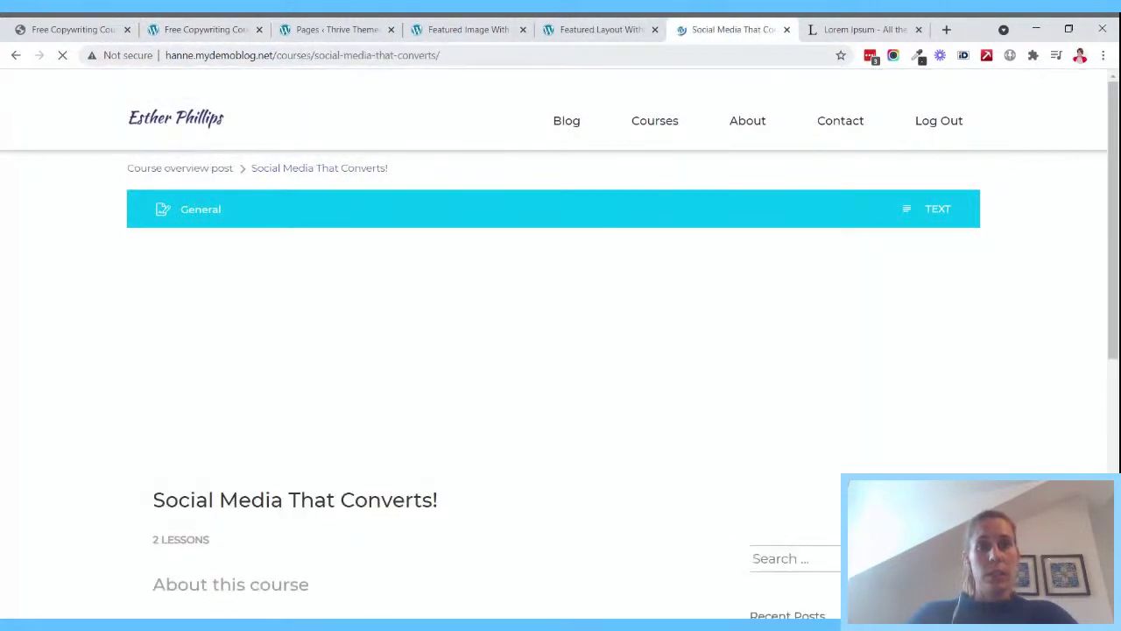
click(303, 55)
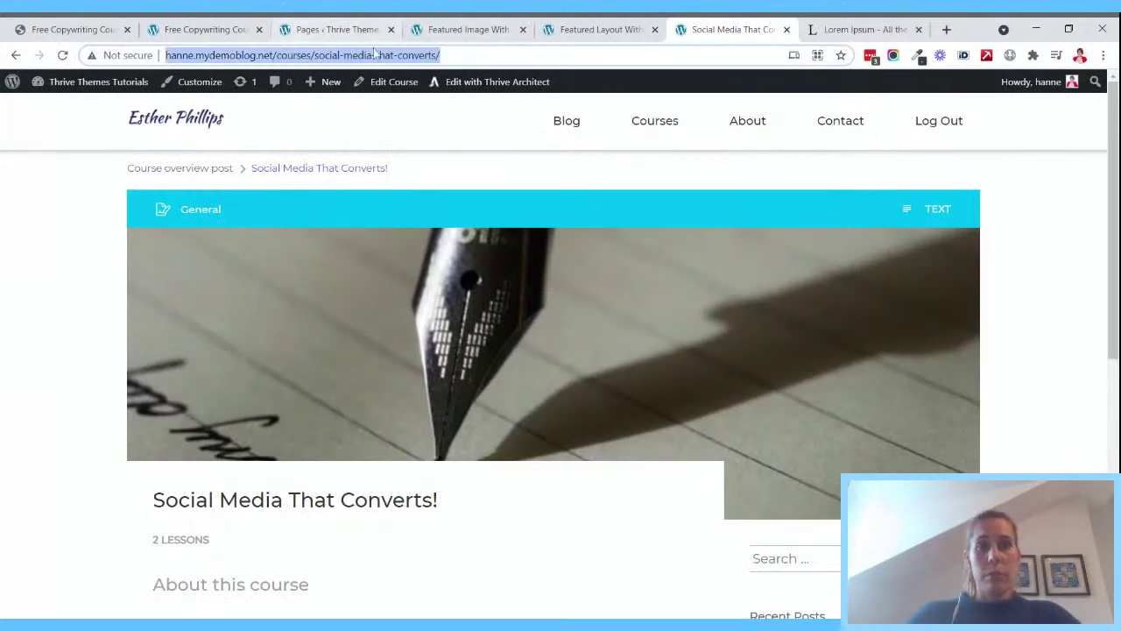
scroll(473, 325, down, 5)
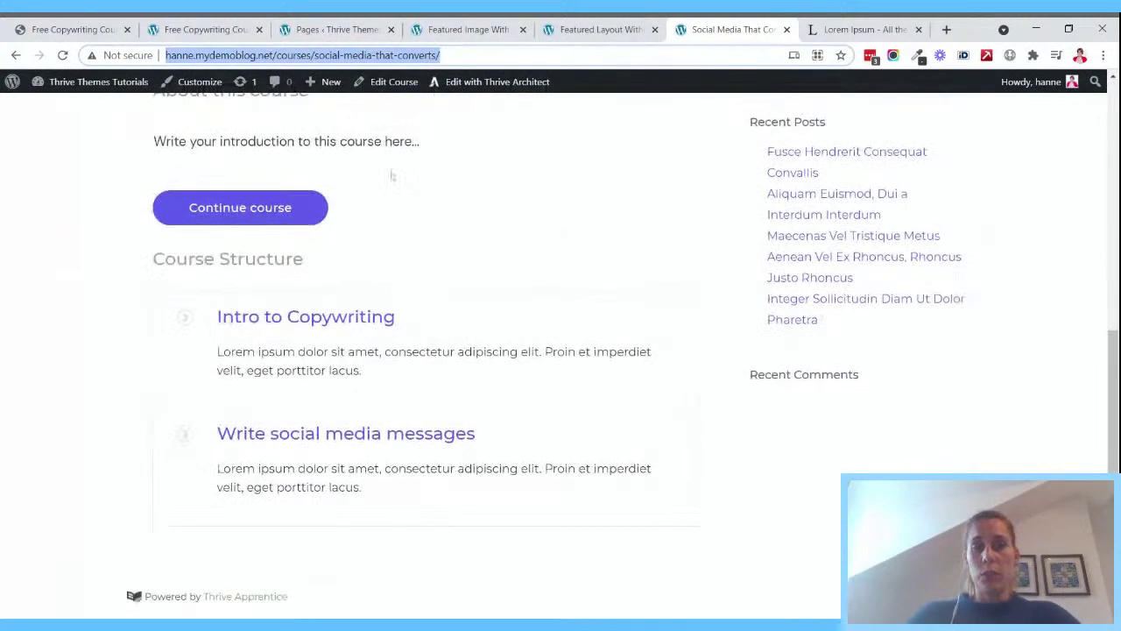
scroll(520, 326, up, 2)
scroll(517, 329, down, 2)
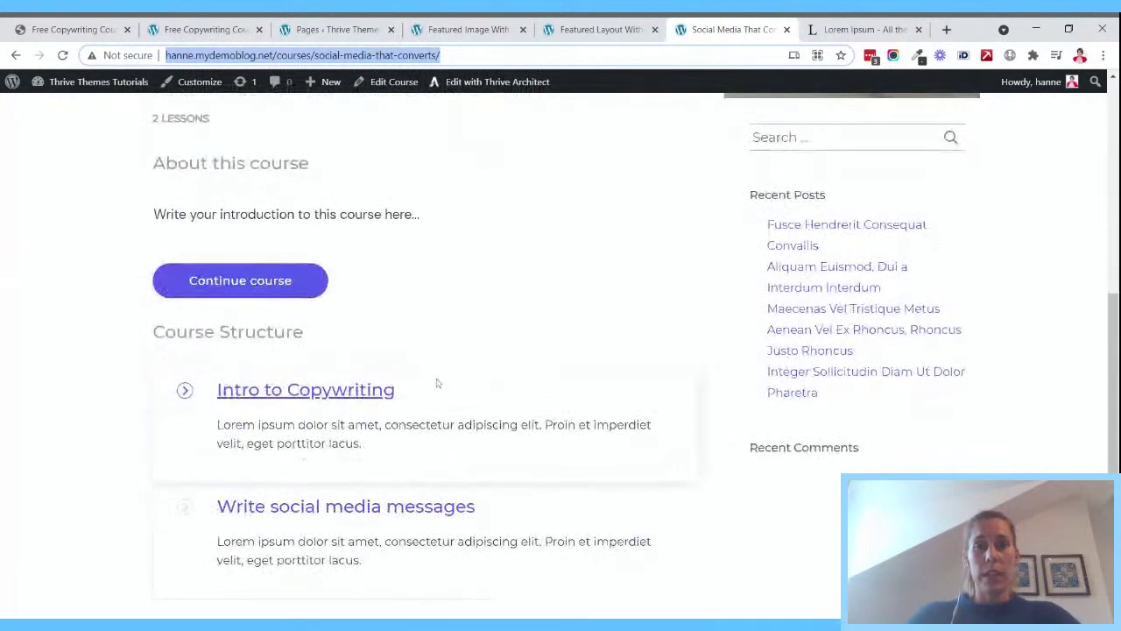
- Close the Featured Image With Sidebar and Featured Layout Without Sidebar template editors
click(450, 22)
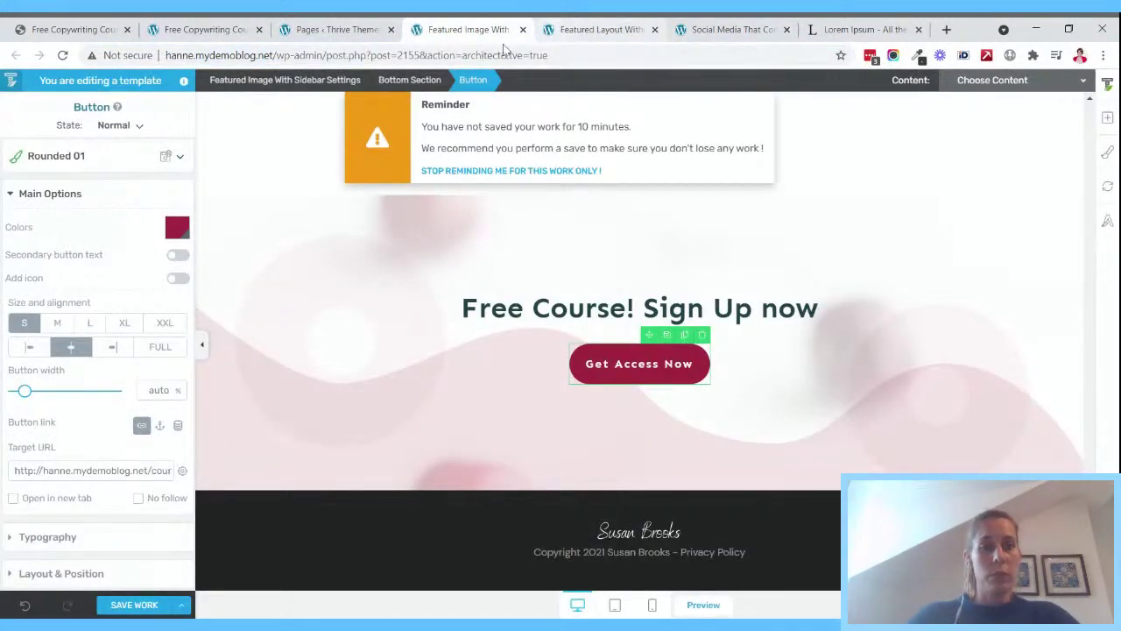
click(611, 24)
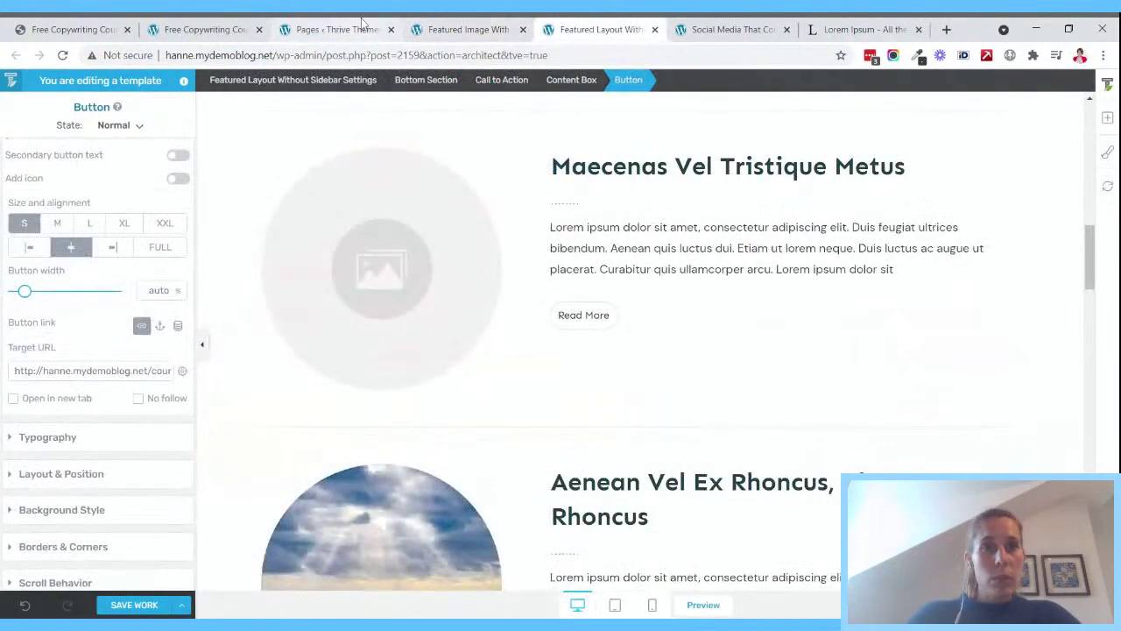
click(364, 26)
click(513, 28)
click(523, 30)
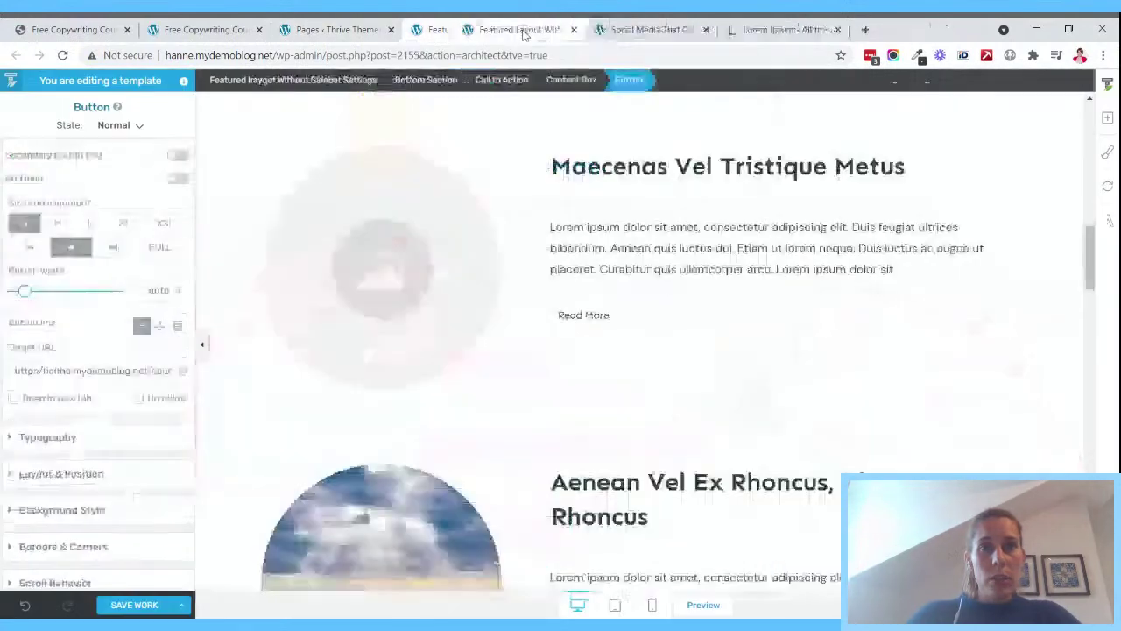
click(522, 30)
click(337, 28)
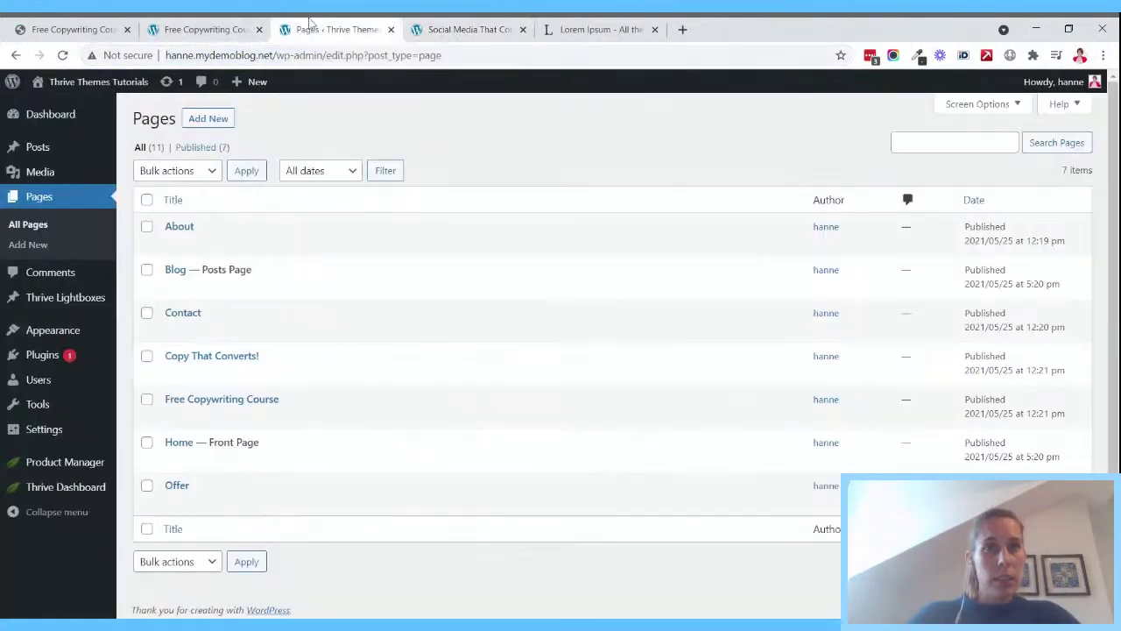
- In the landing page editor, set the after-login redirect target to the copied /courses/social-media-that-converts/ address
click(216, 25)
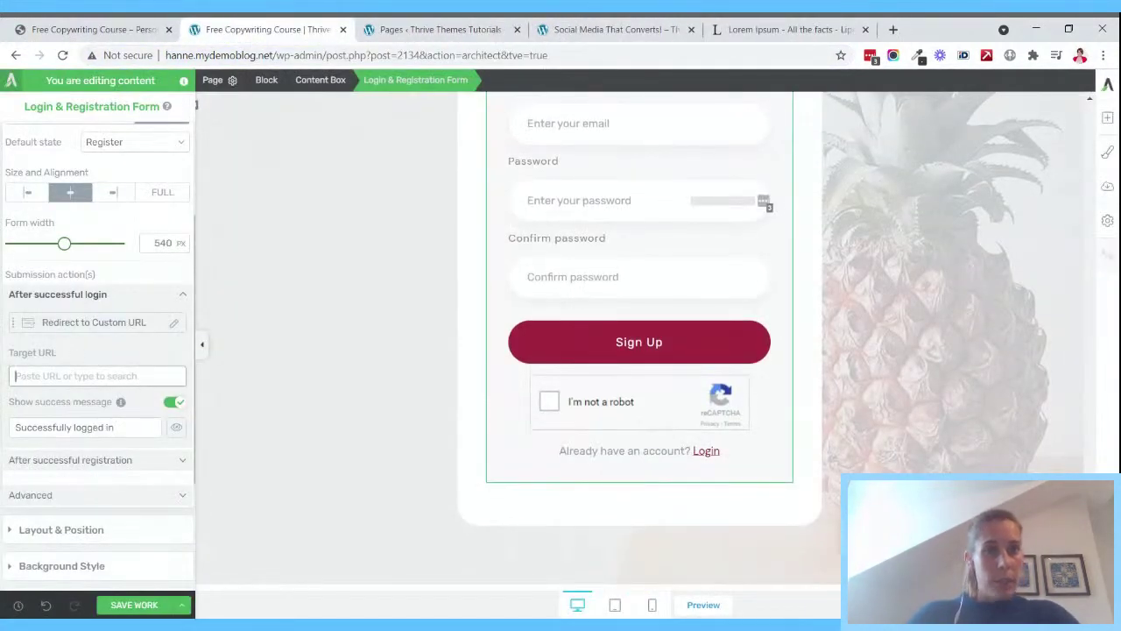
key(ctrl+v)
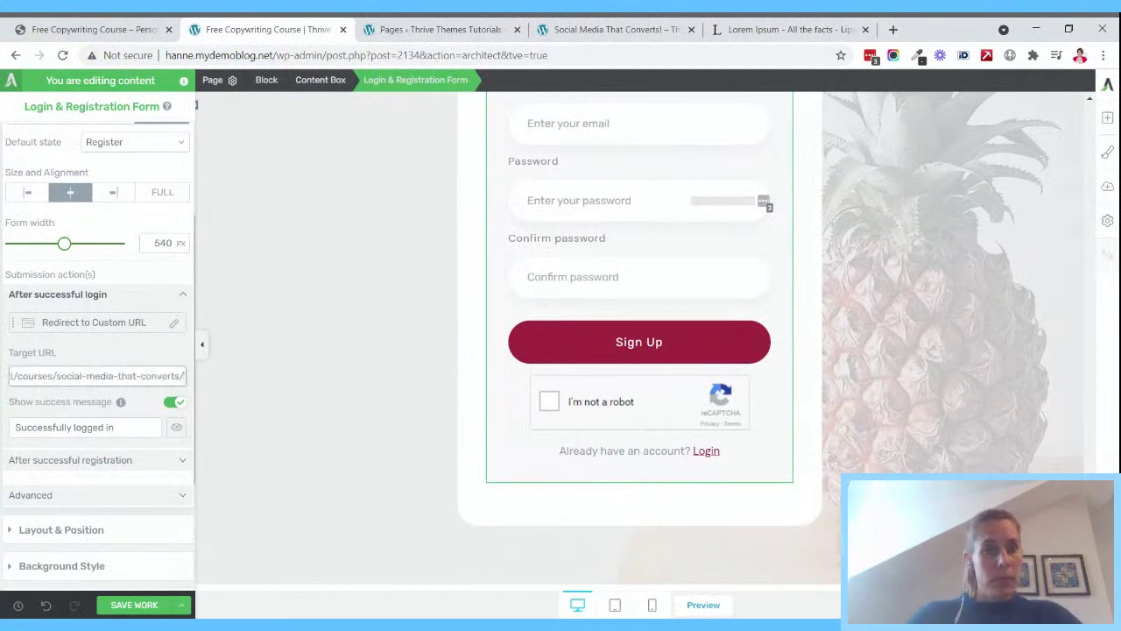
click(115, 354)
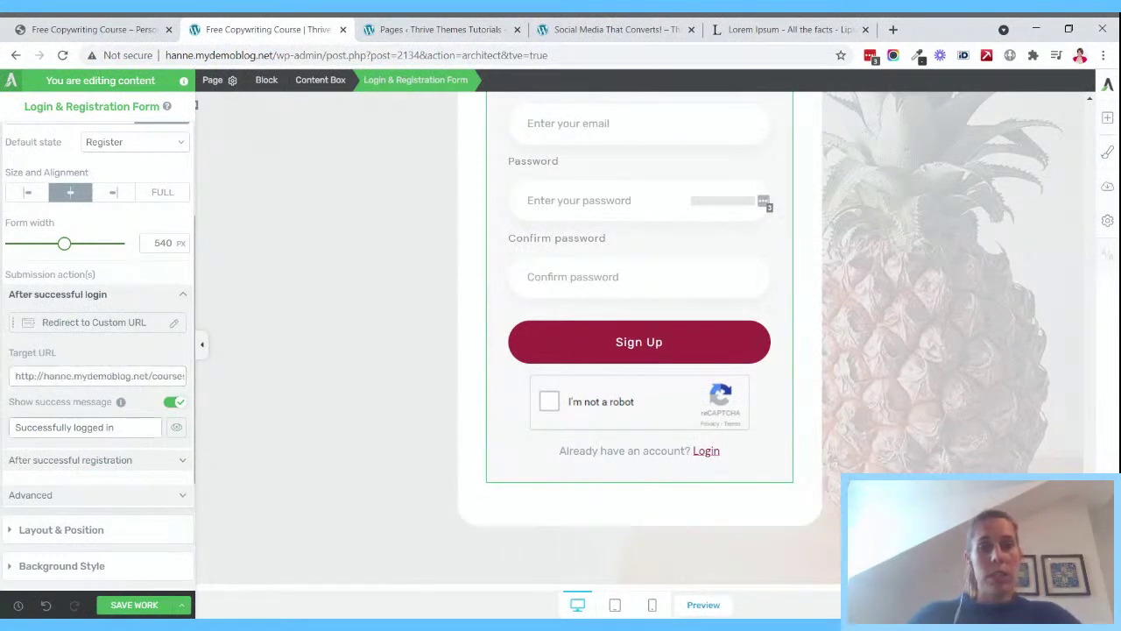
- Set the action after successful registration to Redirect to Custom URL, targeting the copied /courses/social-media-that-converts/ address
scroll(129, 368, down, 2)
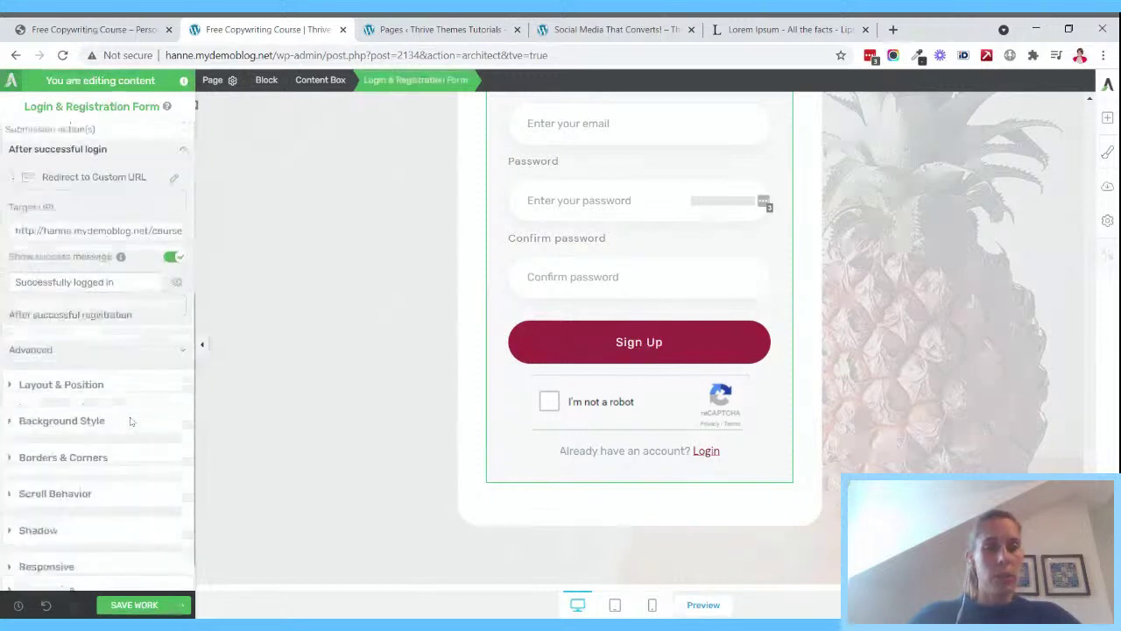
click(135, 315)
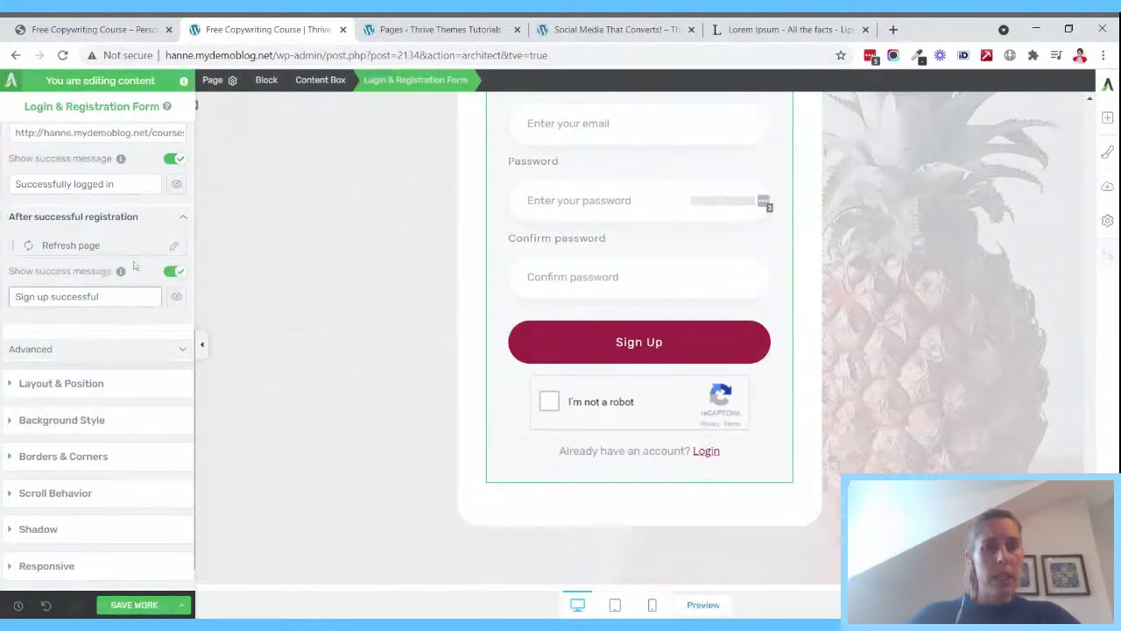
click(173, 245)
click(99, 320)
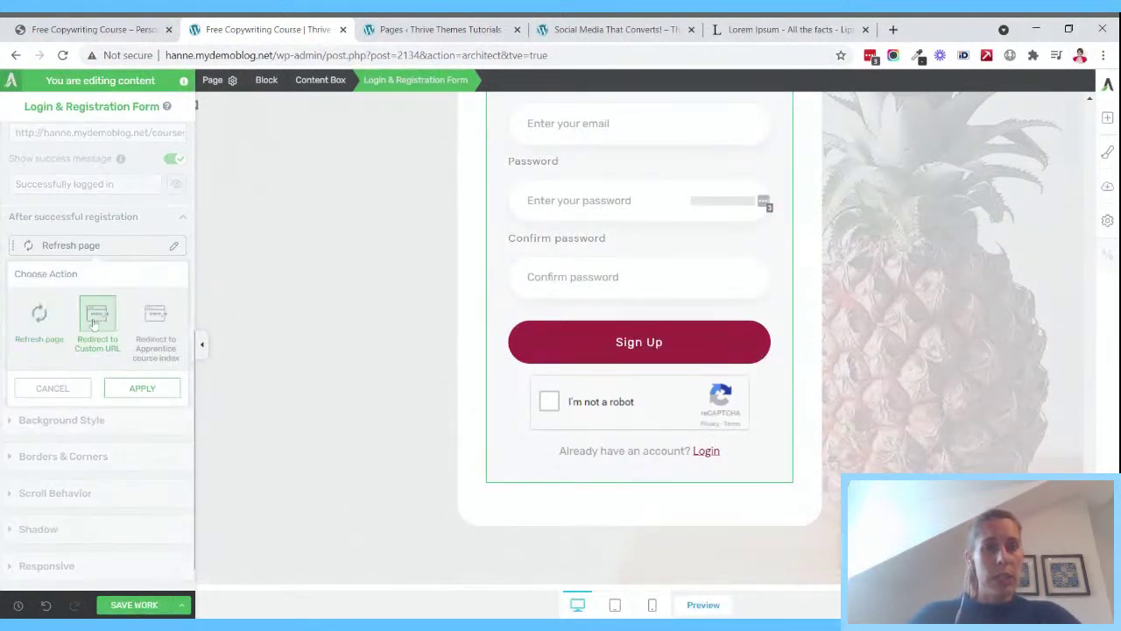
click(140, 388)
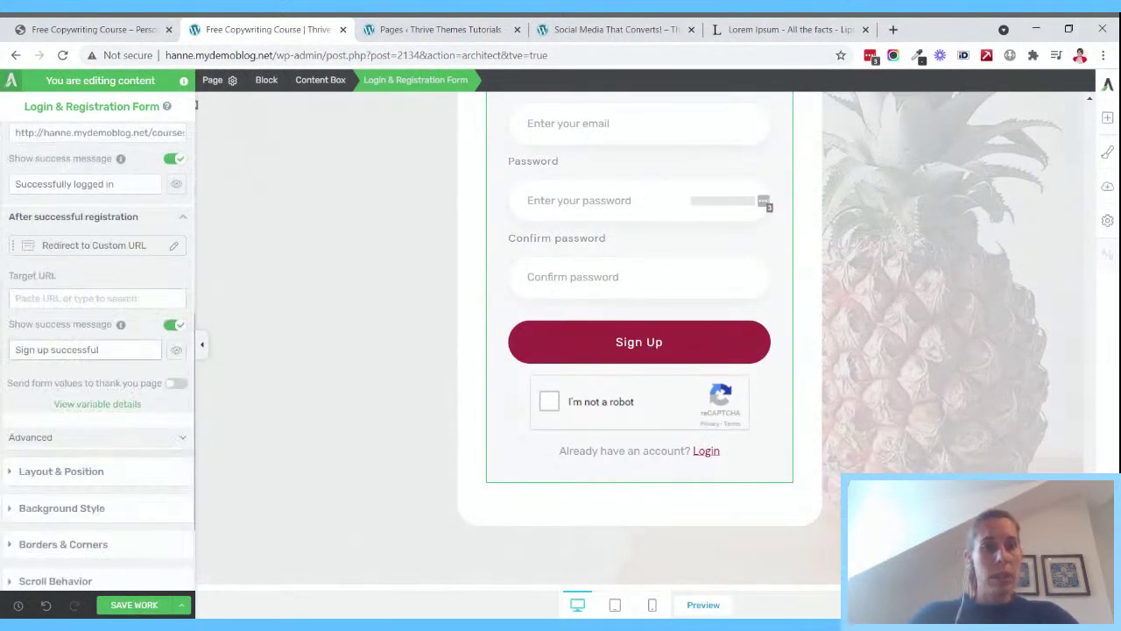
triple_click(58, 350)
click(96, 299)
key(ctrl+v)
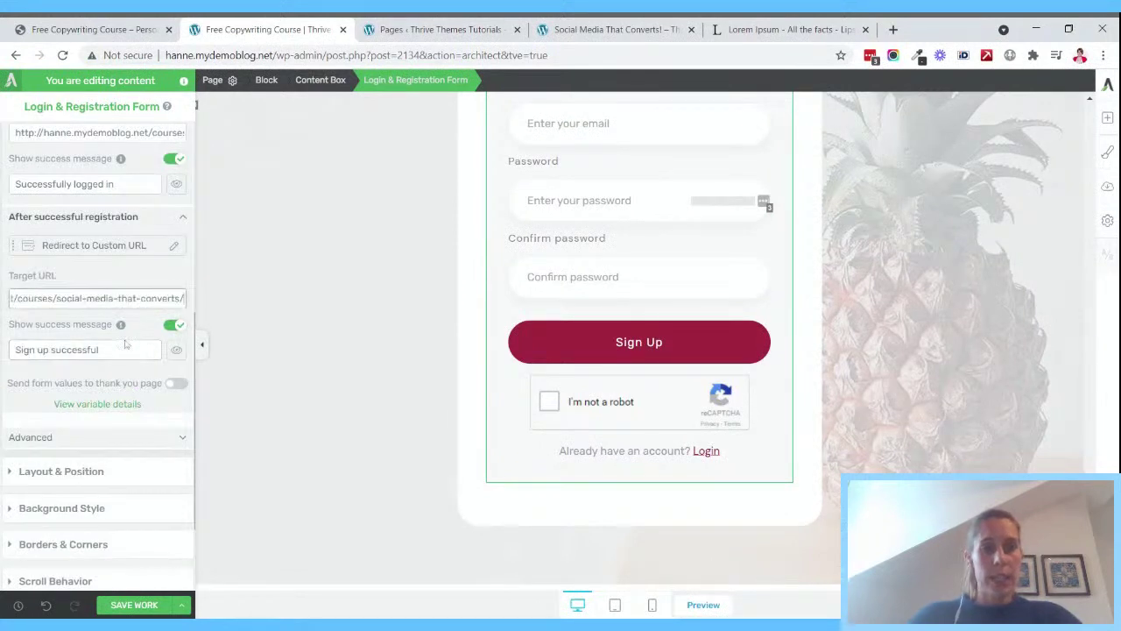
click(163, 426)
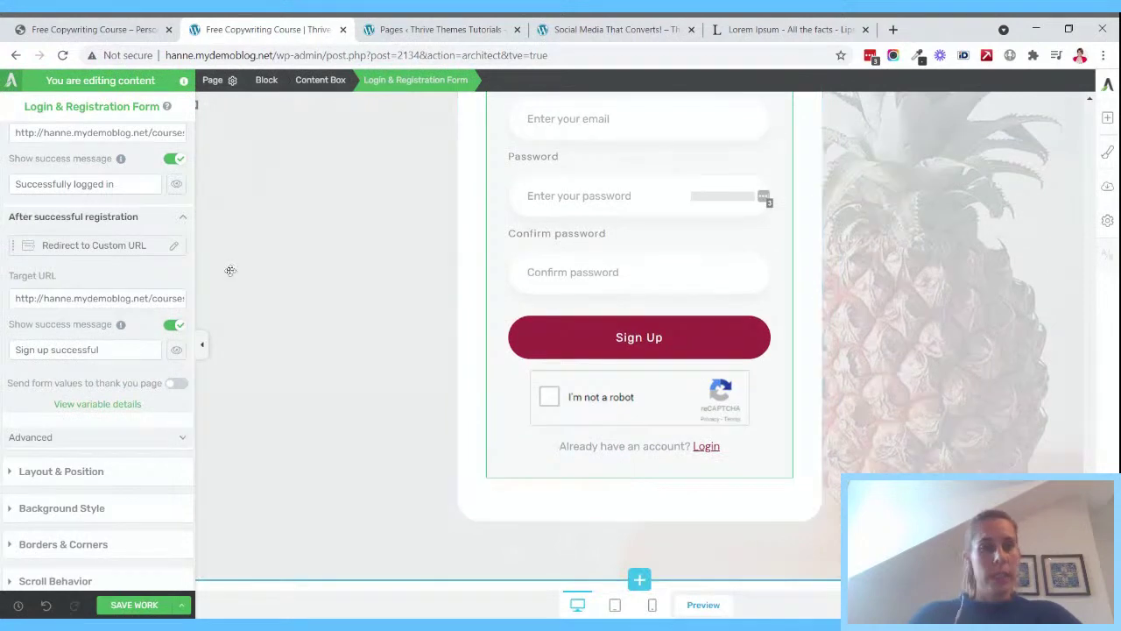
click(183, 218)
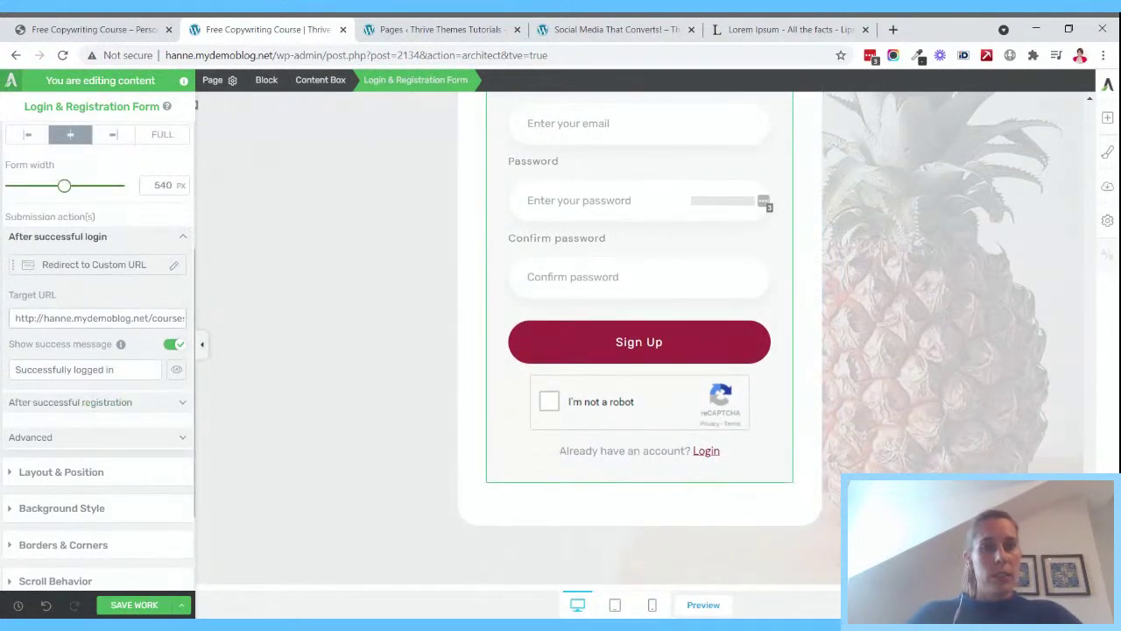
- Edit the form elements and apply the Subscriber role for new users in the registration form's WordPress account connection
scroll(105, 350, up, 3)
scroll(777, 315, up, 3)
scroll(778, 315, down, 5)
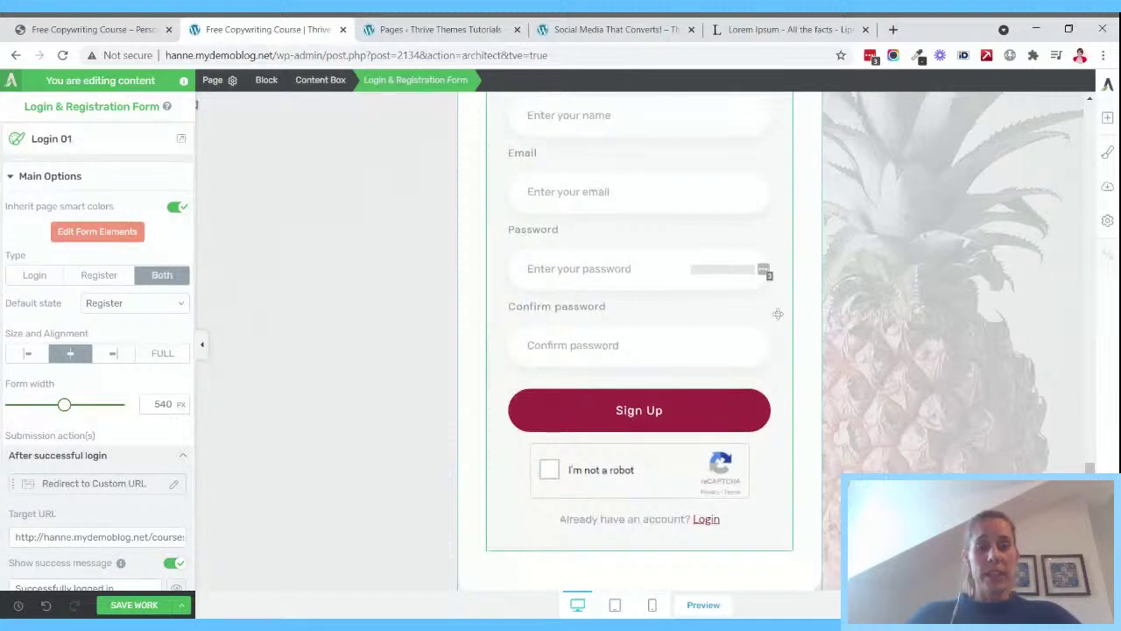
scroll(778, 314, down, 1)
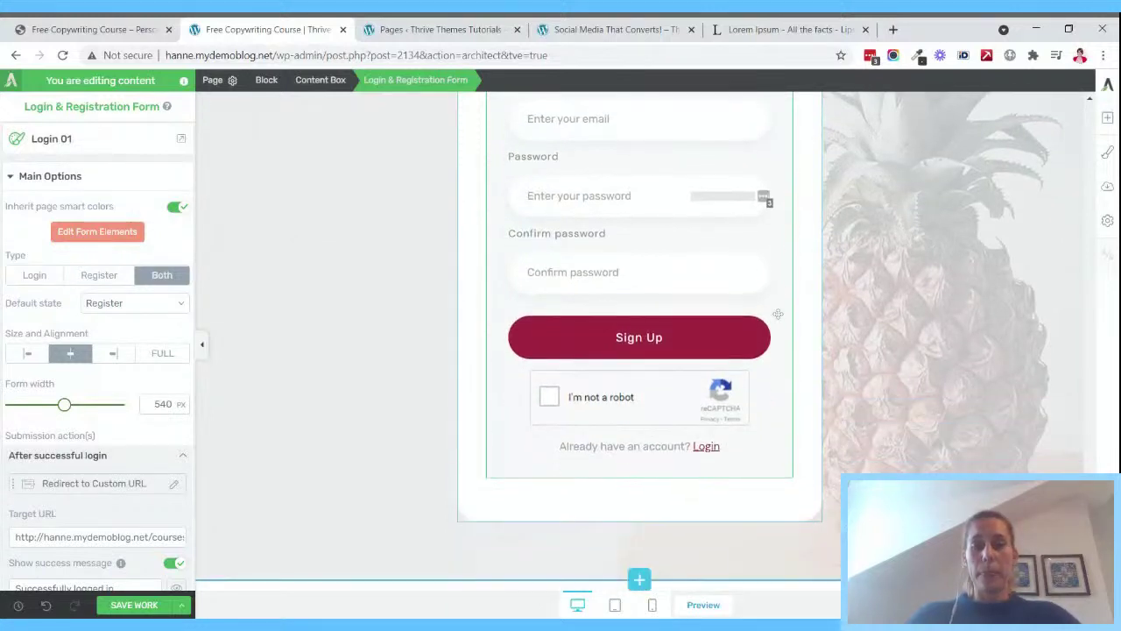
scroll(778, 314, up, 4)
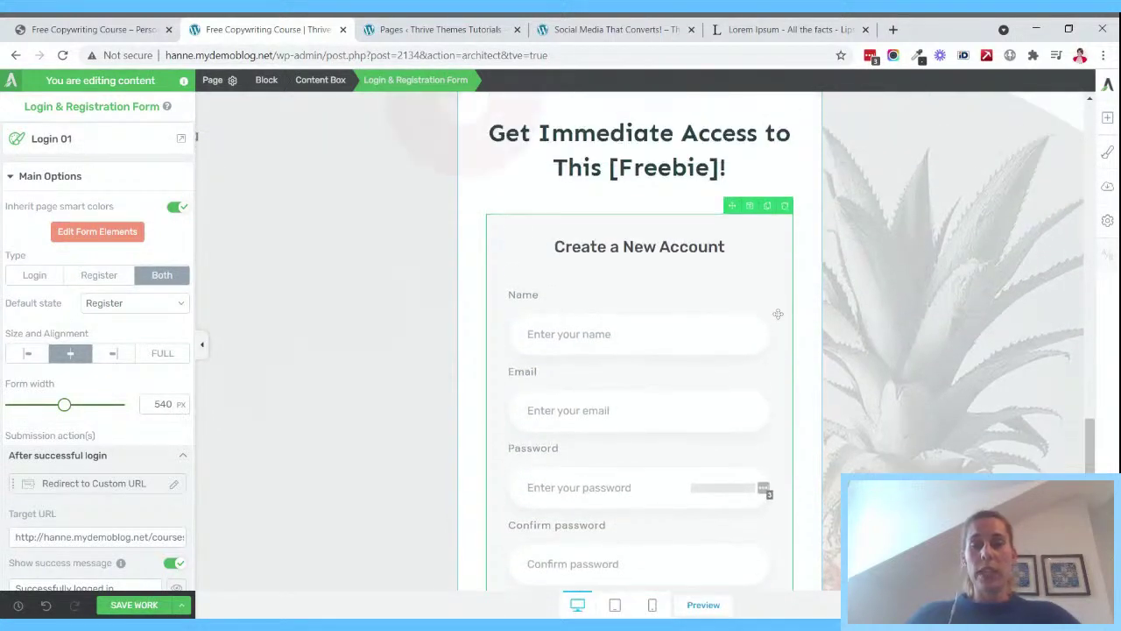
scroll(778, 313, down, 1)
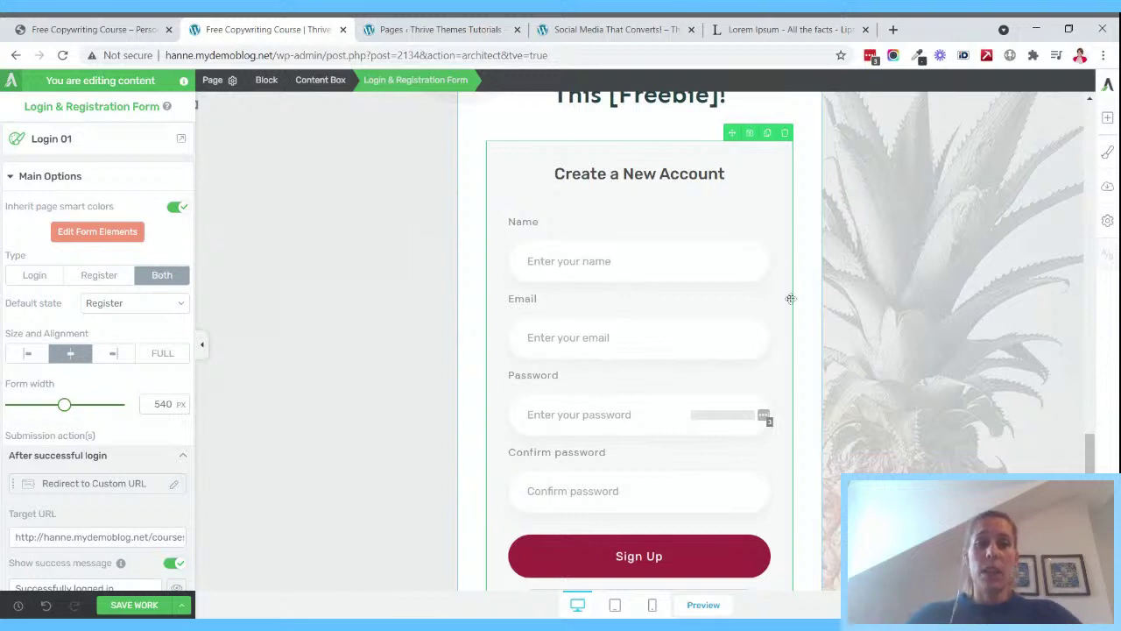
click(94, 235)
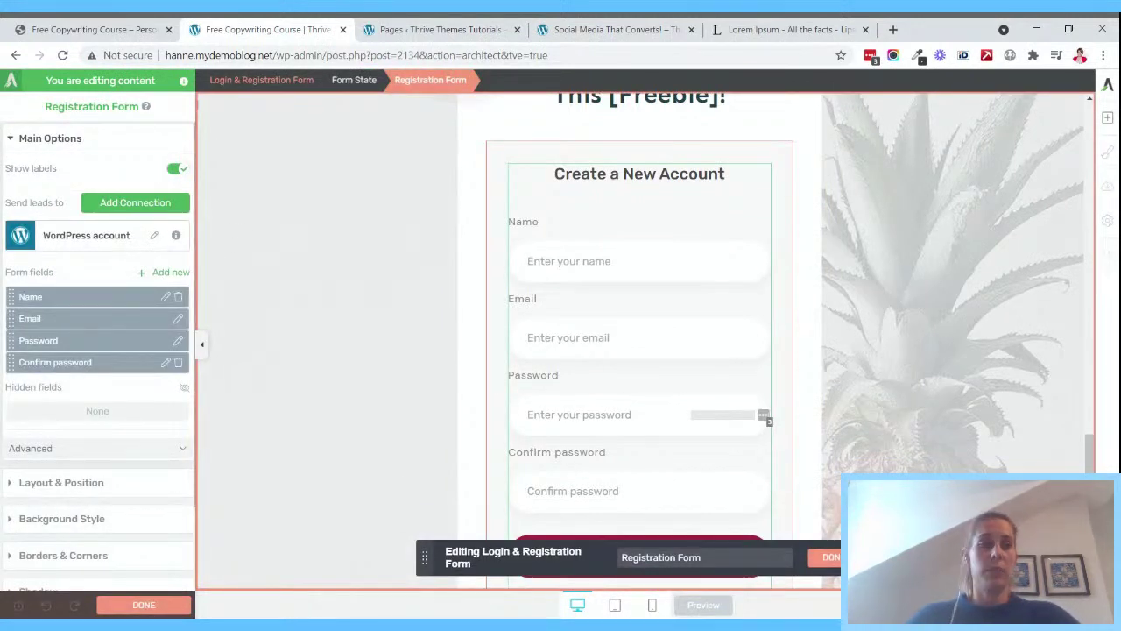
click(155, 237)
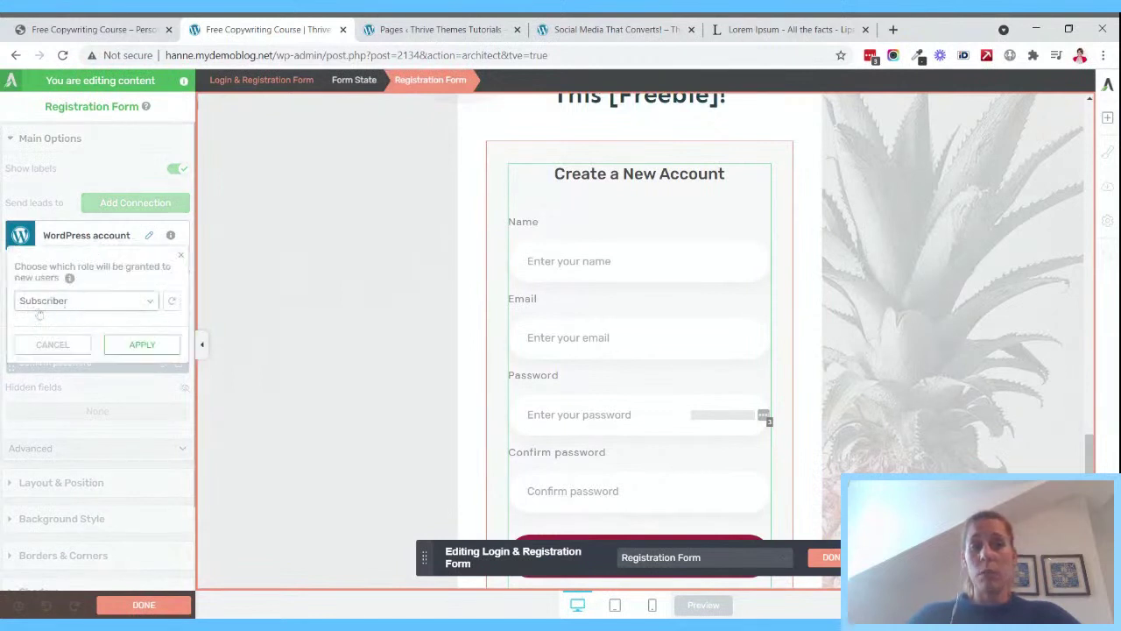
click(142, 346)
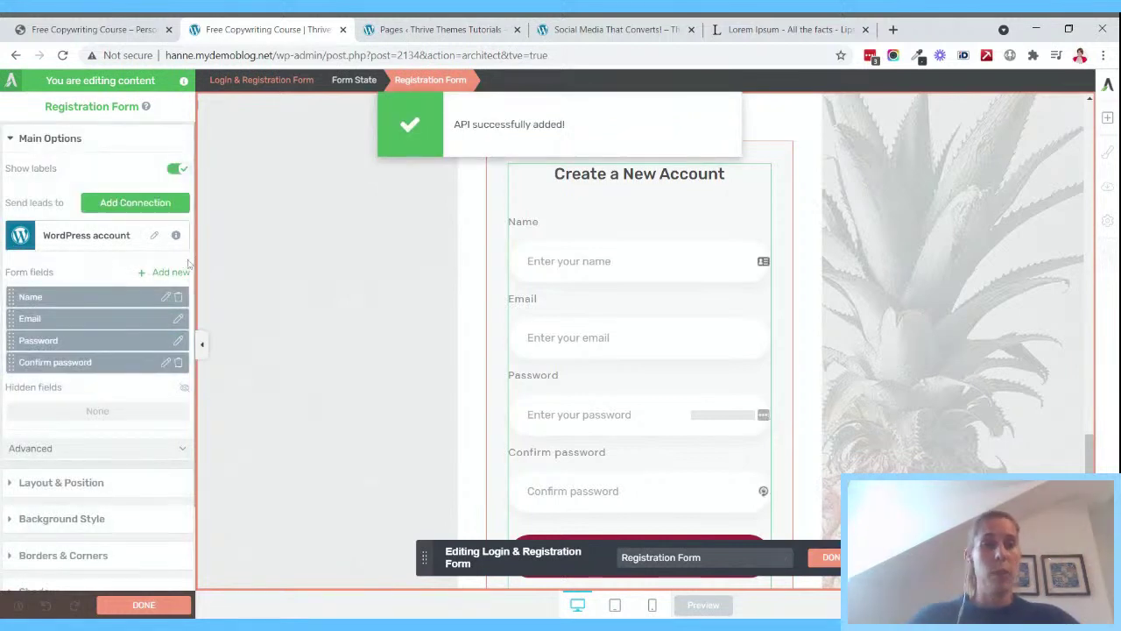
- Add a Mailchimp connection to the registration form with the 3030 juin mailing list, No Group and Single optin
click(132, 207)
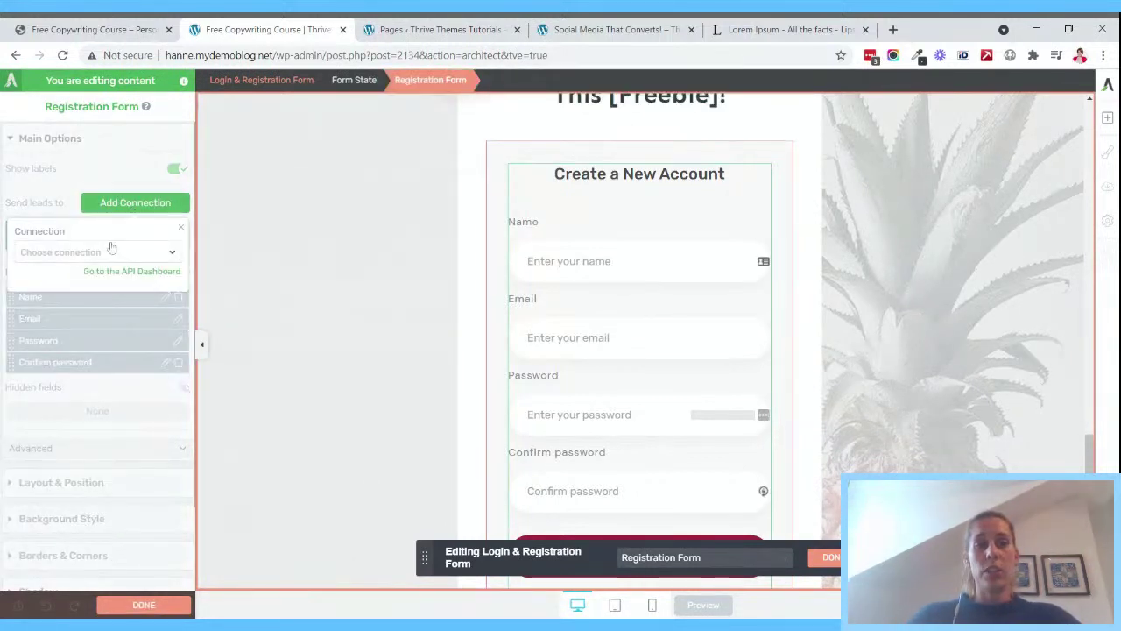
click(108, 252)
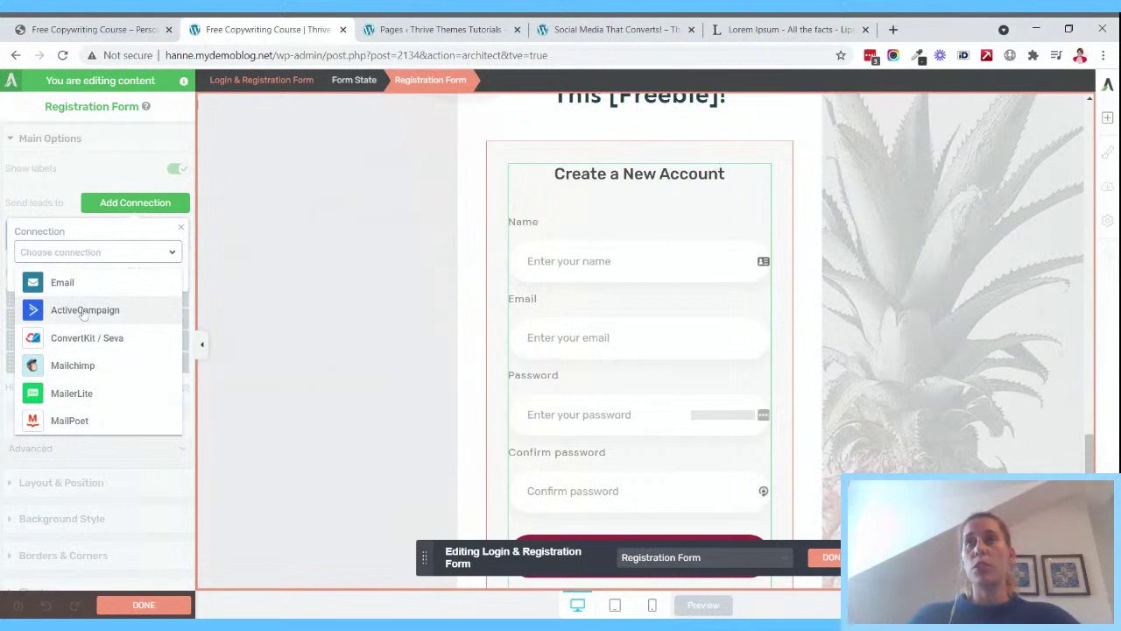
click(102, 366)
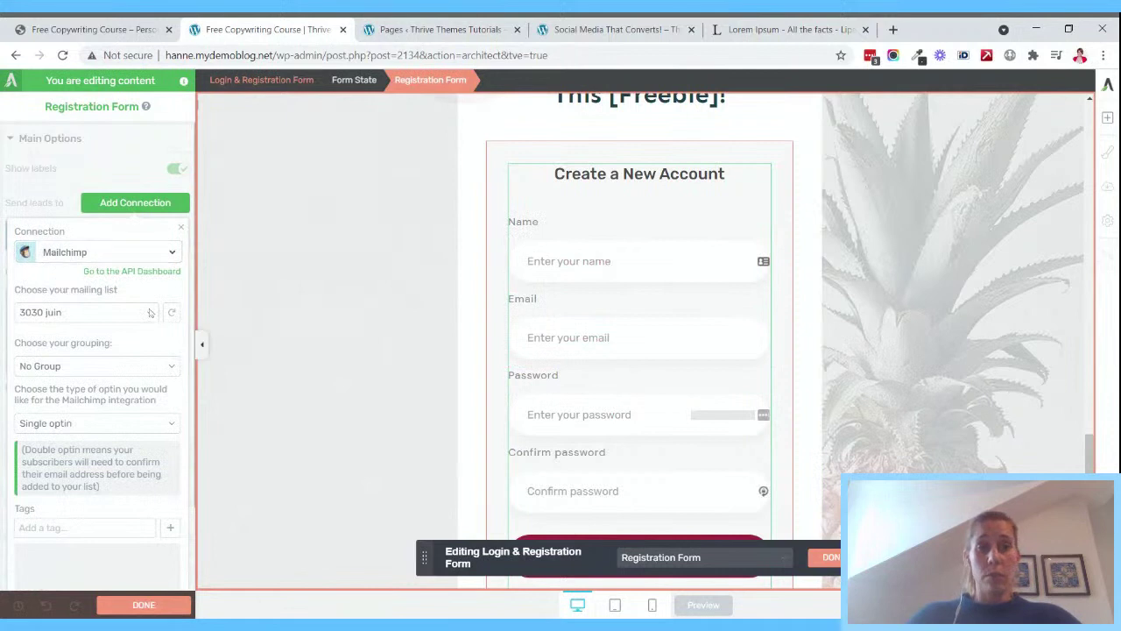
scroll(123, 460, down, 1)
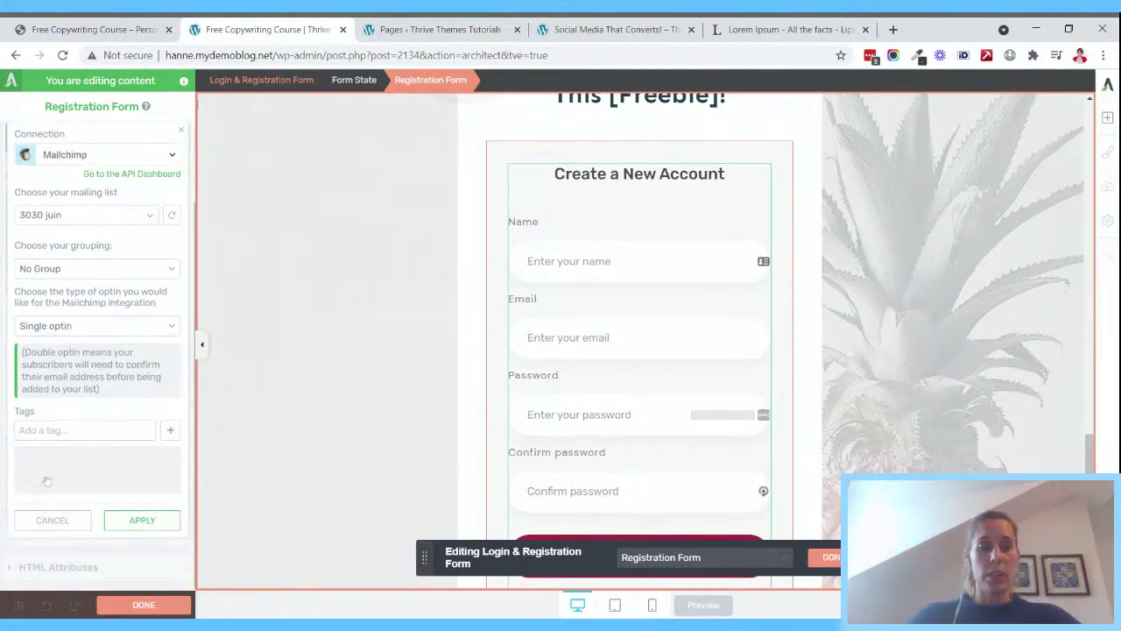
click(142, 520)
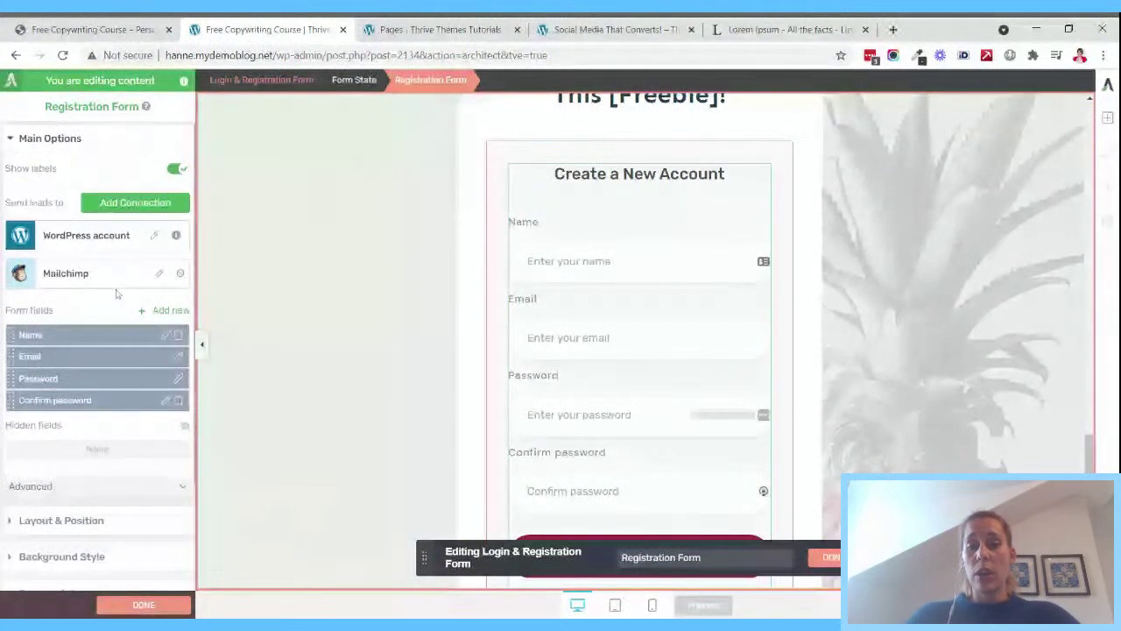
- In the form's Already Logged In state, add a text element reading "Go to the course" below "You are already logged in"
scroll(561, 411, down, 2)
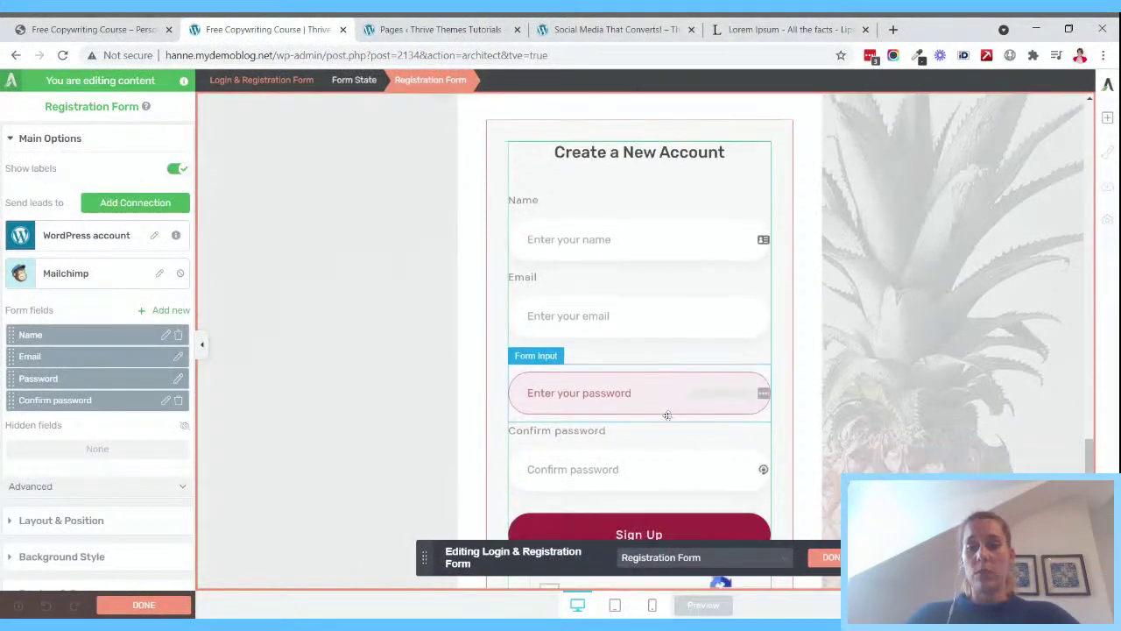
click(747, 557)
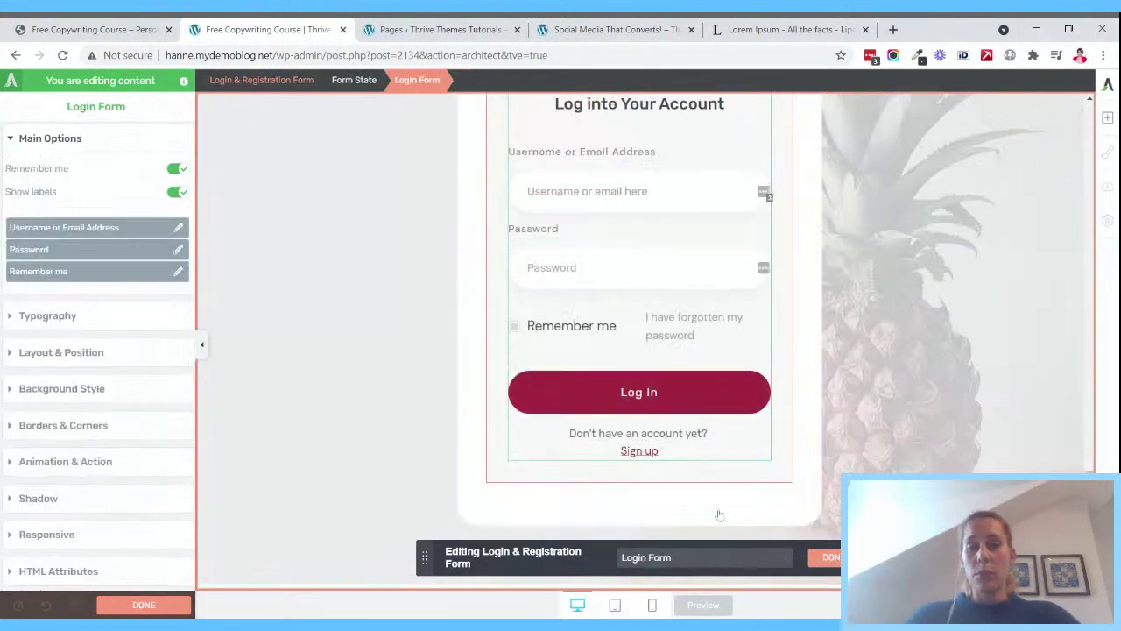
click(712, 552)
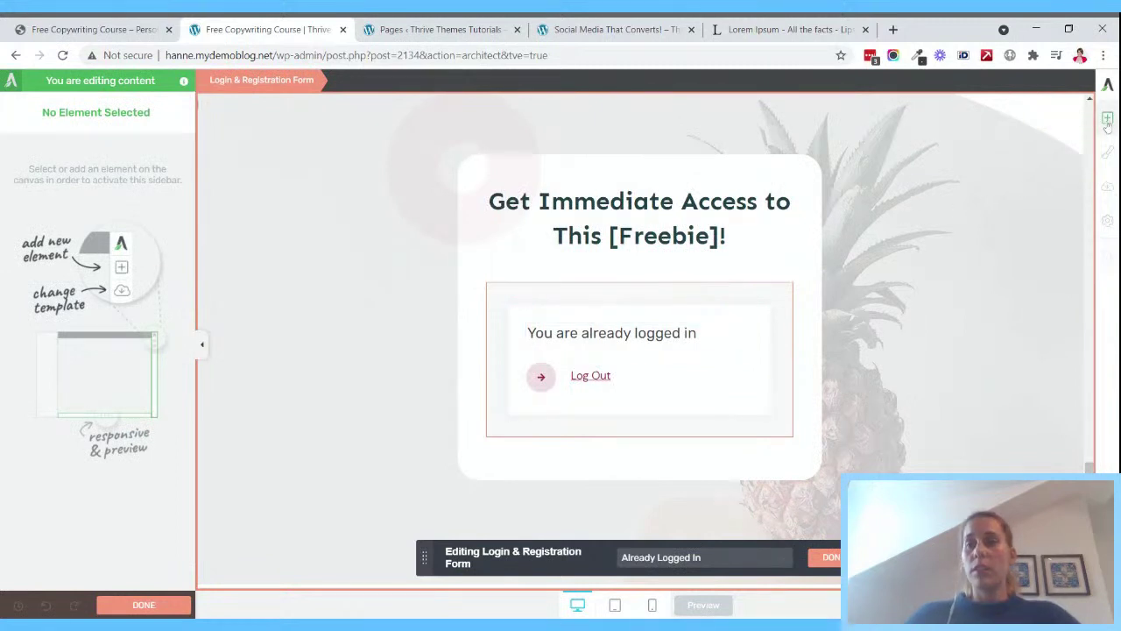
click(1108, 120)
drag(977, 169, 973, 168)
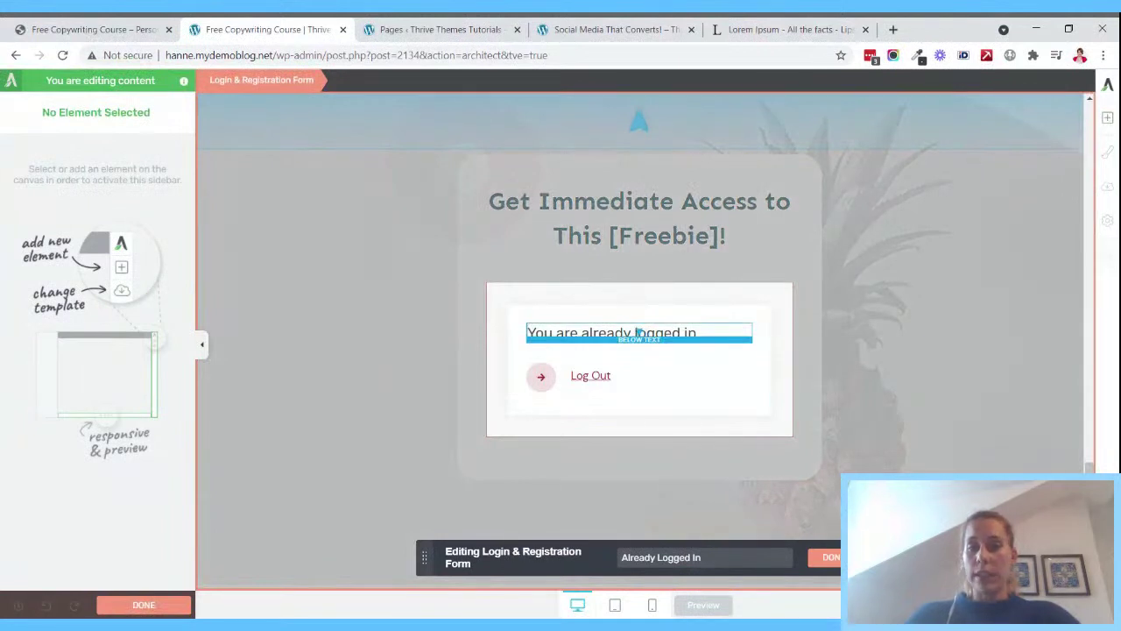
drag(637, 334, 638, 335)
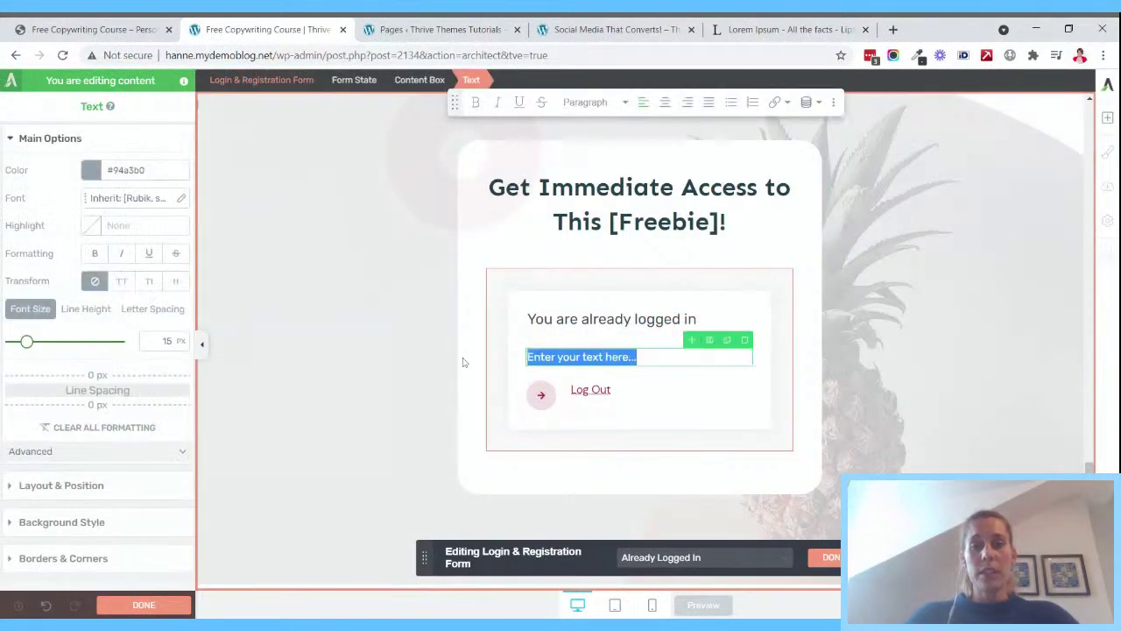
text(Go to the )
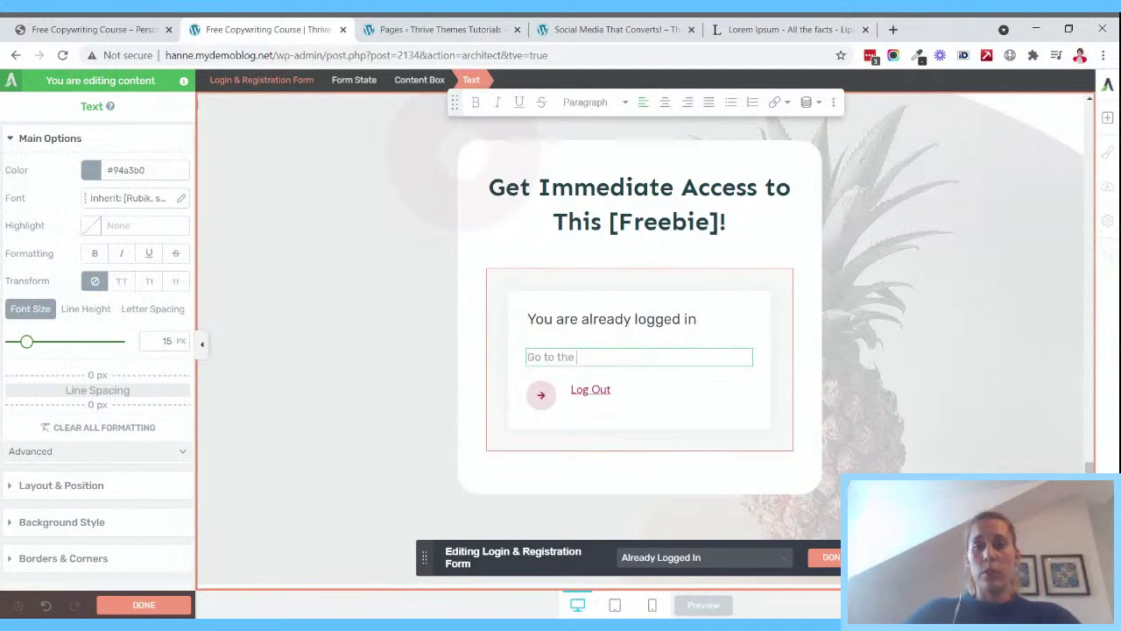
text(course)
- Link the "Go to the course" text to the copied /courses/social-media-that-converts/ address without opening in a new tab, and finish editing the form
key(ctrl+a)
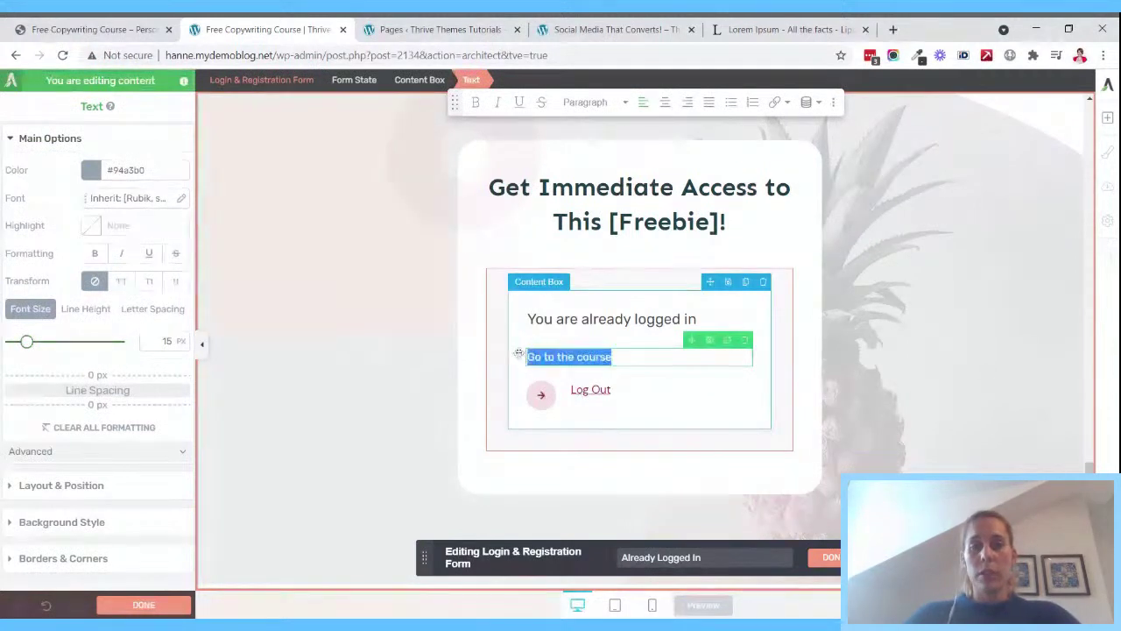
click(785, 105)
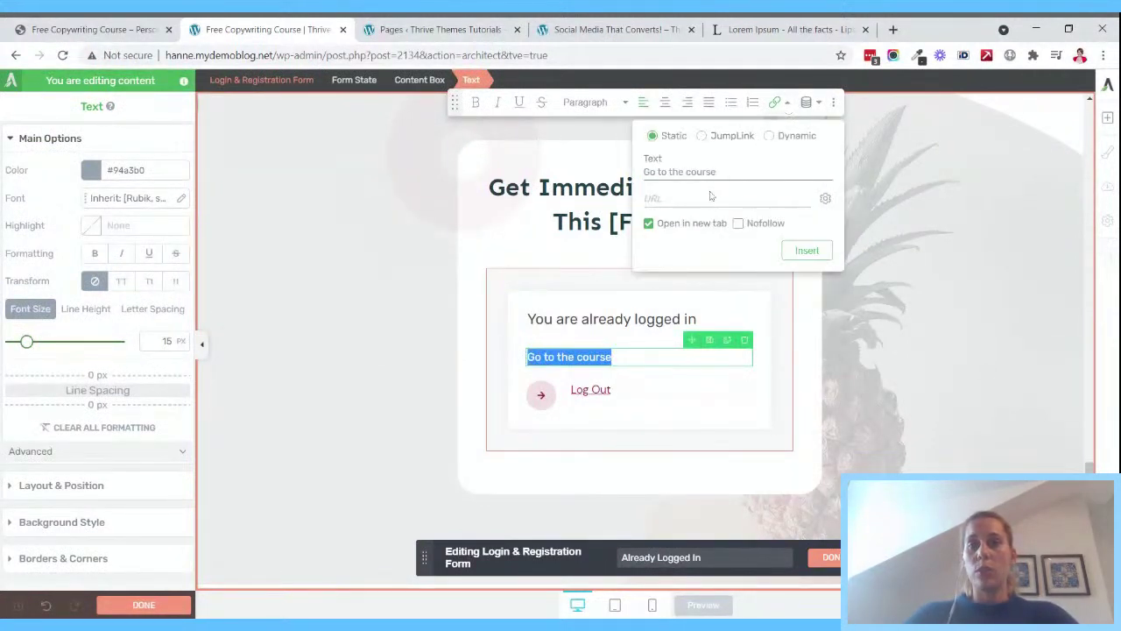
key(ctrl+v)
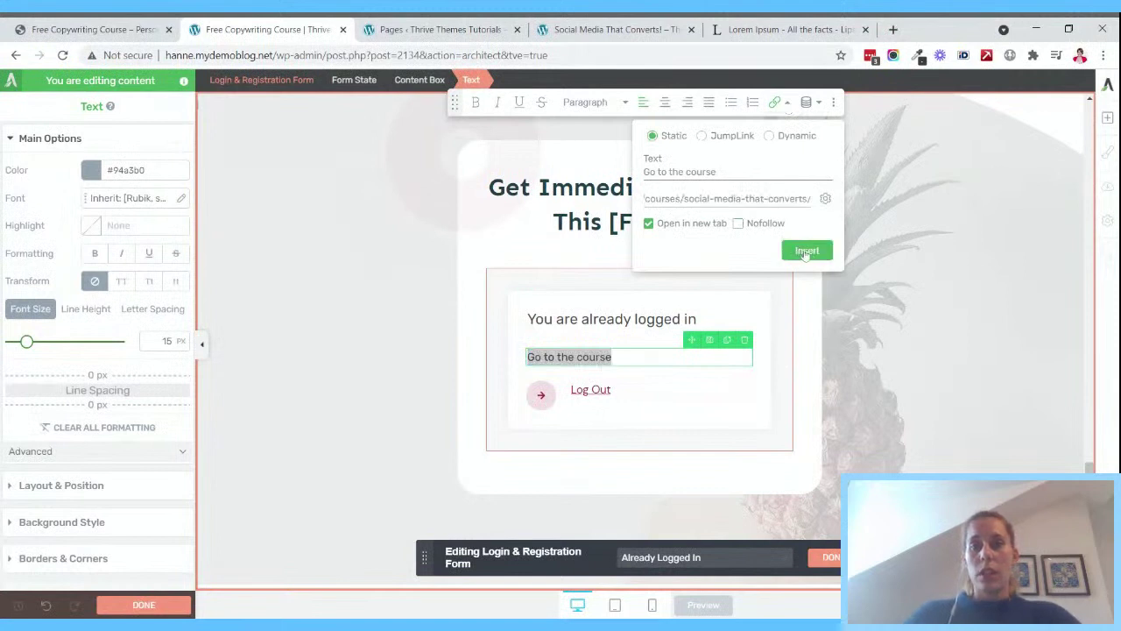
click(648, 223)
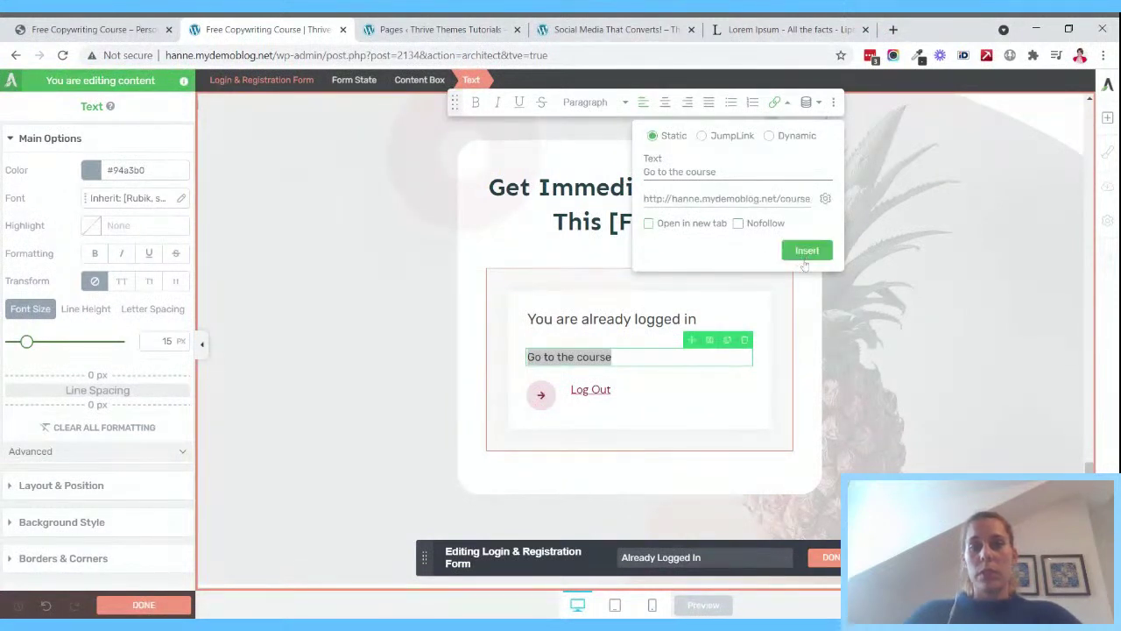
click(806, 253)
click(776, 372)
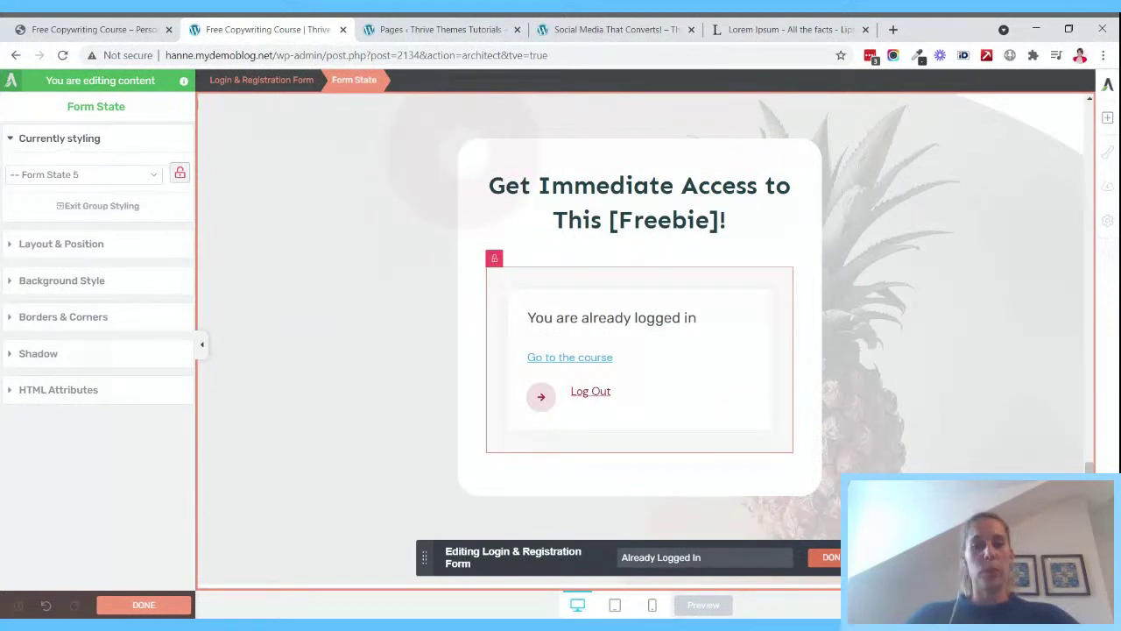
click(830, 557)
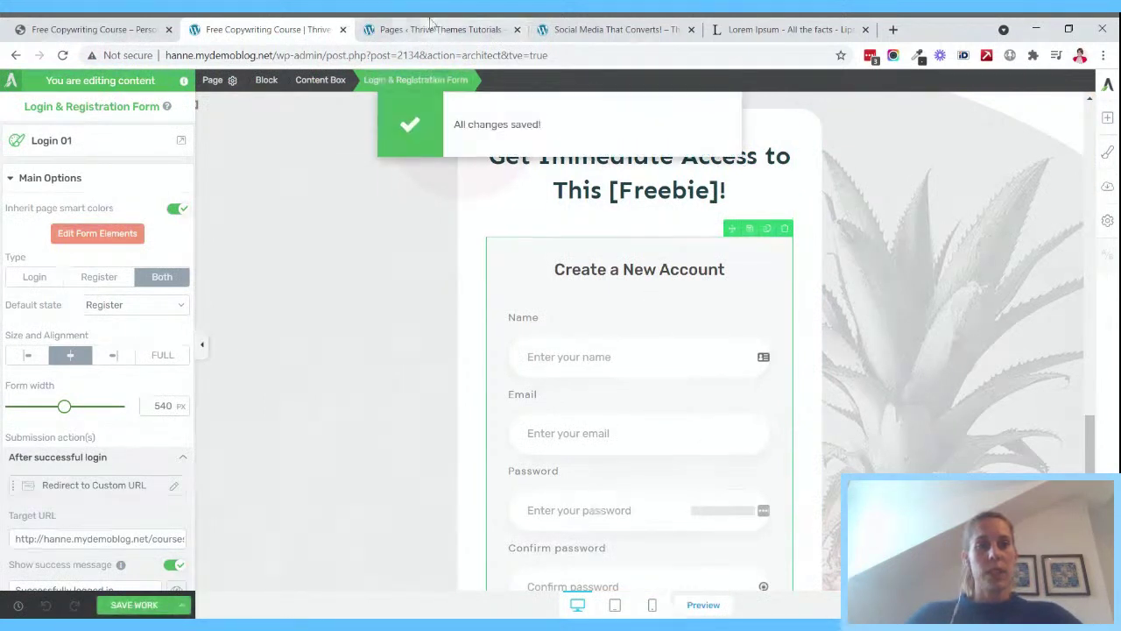
- Preview the Free Copywriting Course page, checking the already-logged-in form and where the Get Access Now! button leads
click(703, 604)
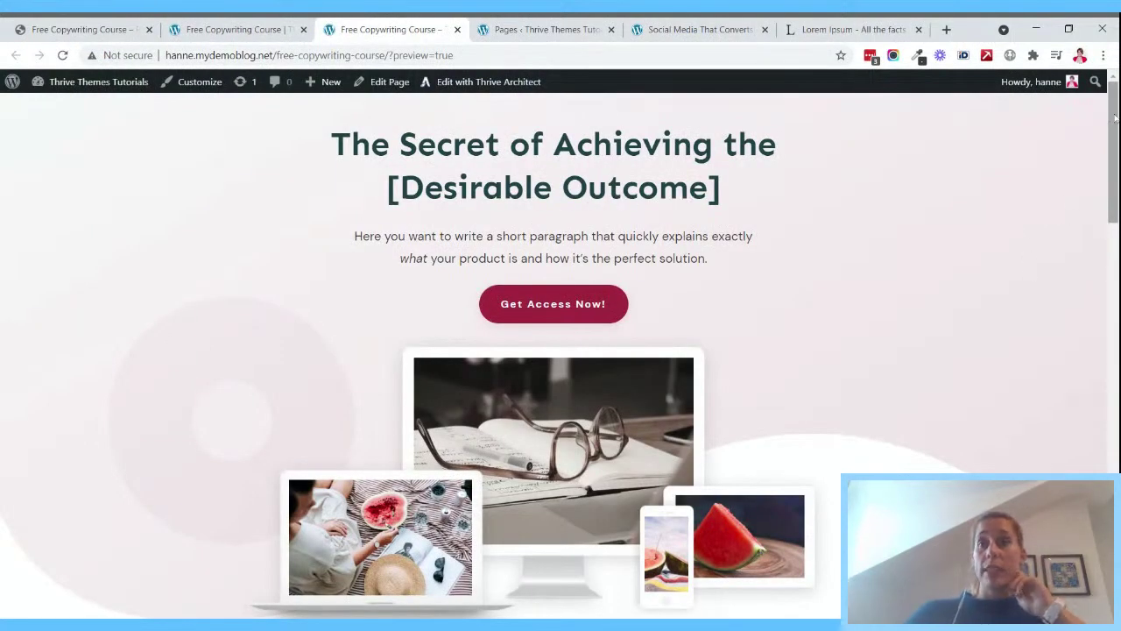
drag(1115, 118, 1115, 207)
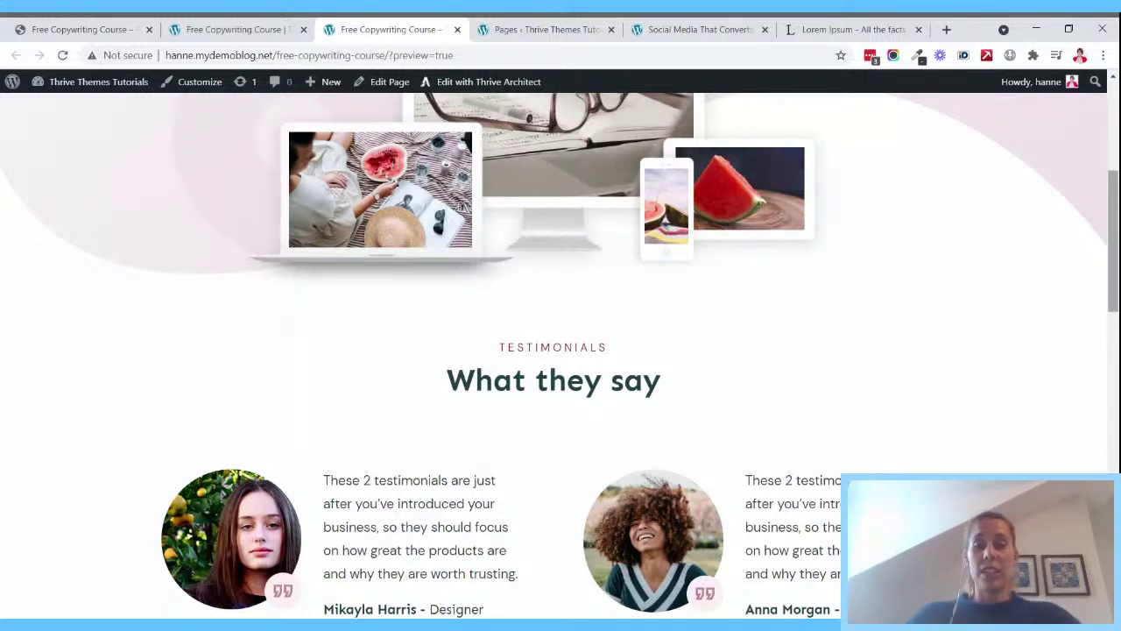
drag(1117, 191, 1113, 468)
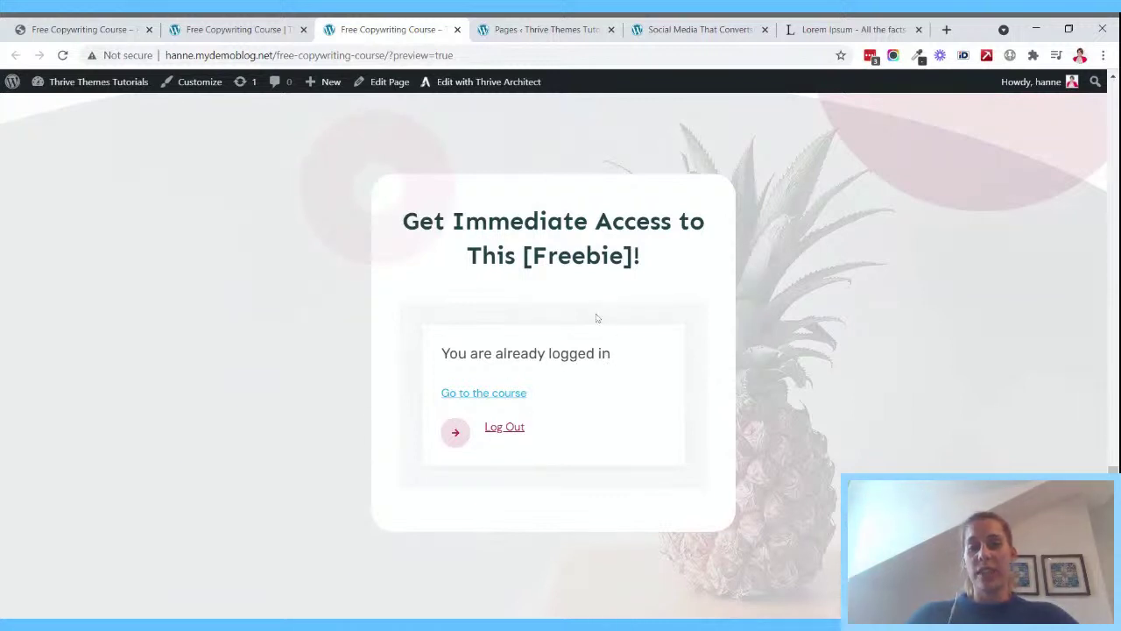
mouse_move(1112, 470)
mouse_down()
mouse_move(1113, 426)
mouse_move(1112, 465)
mouse_up()
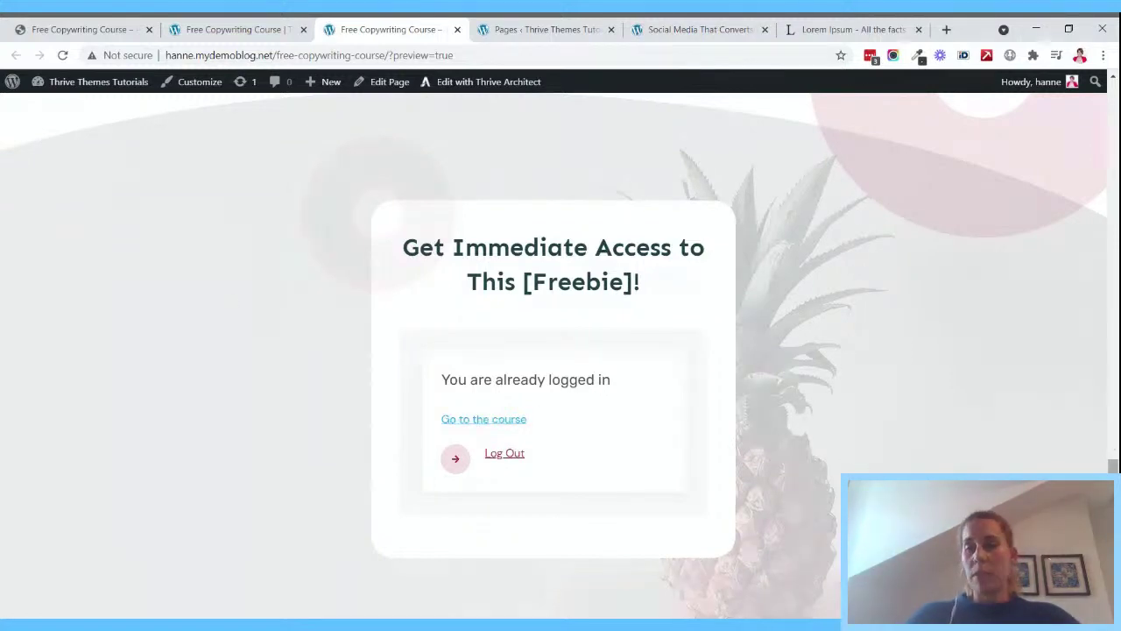
drag(1113, 526, 1113, 131)
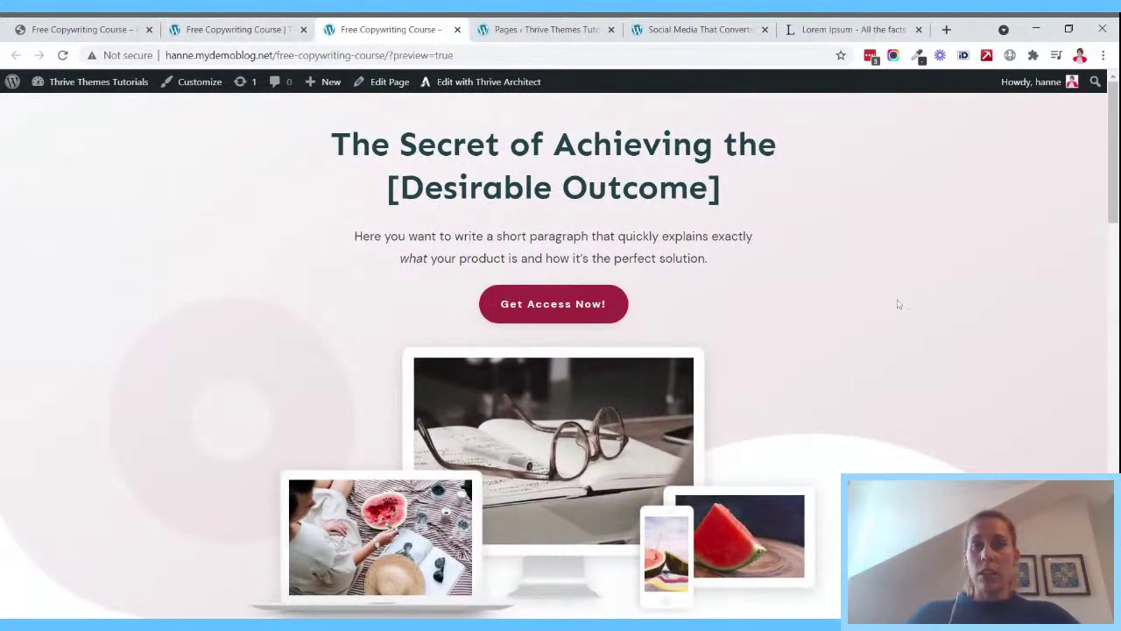
scroll(895, 323, down, 2)
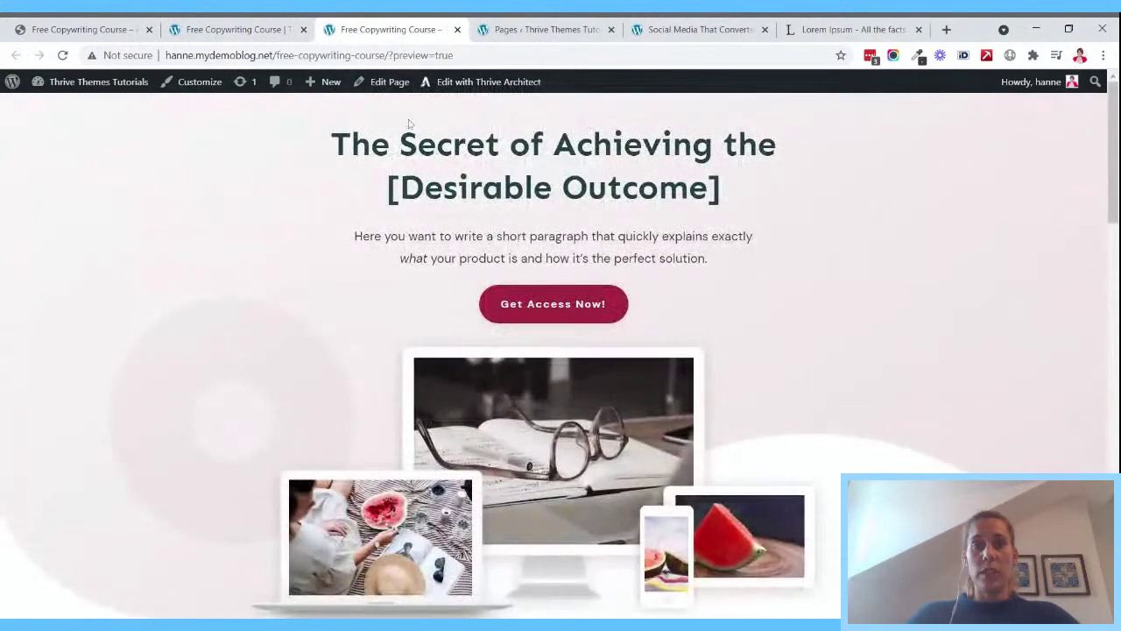
click(552, 304)
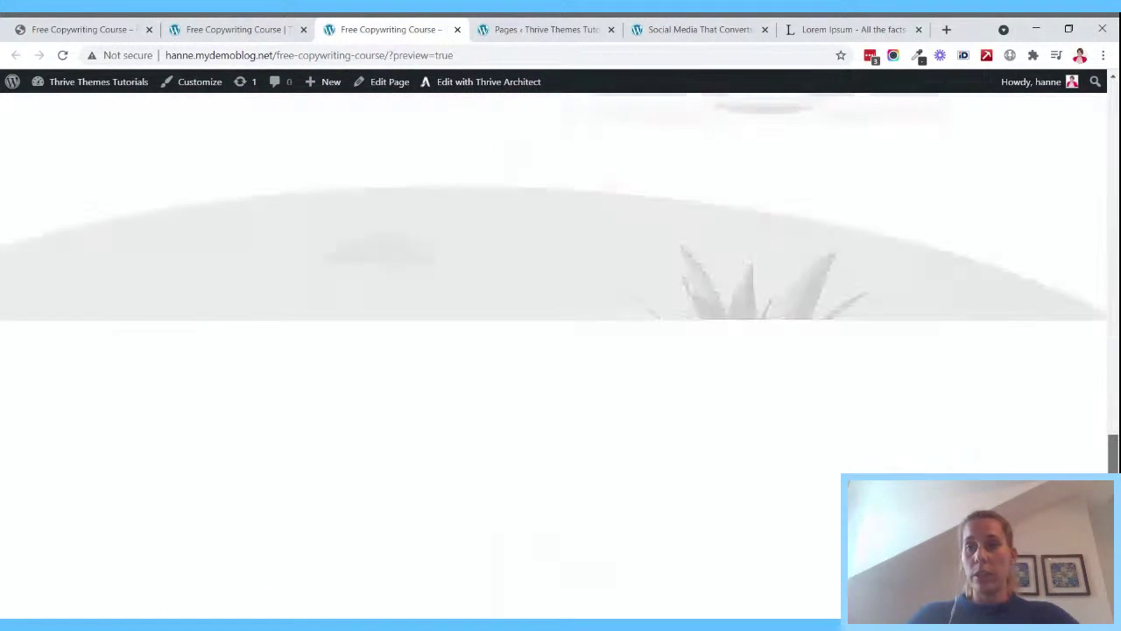
scroll(338, 207, up, 10)
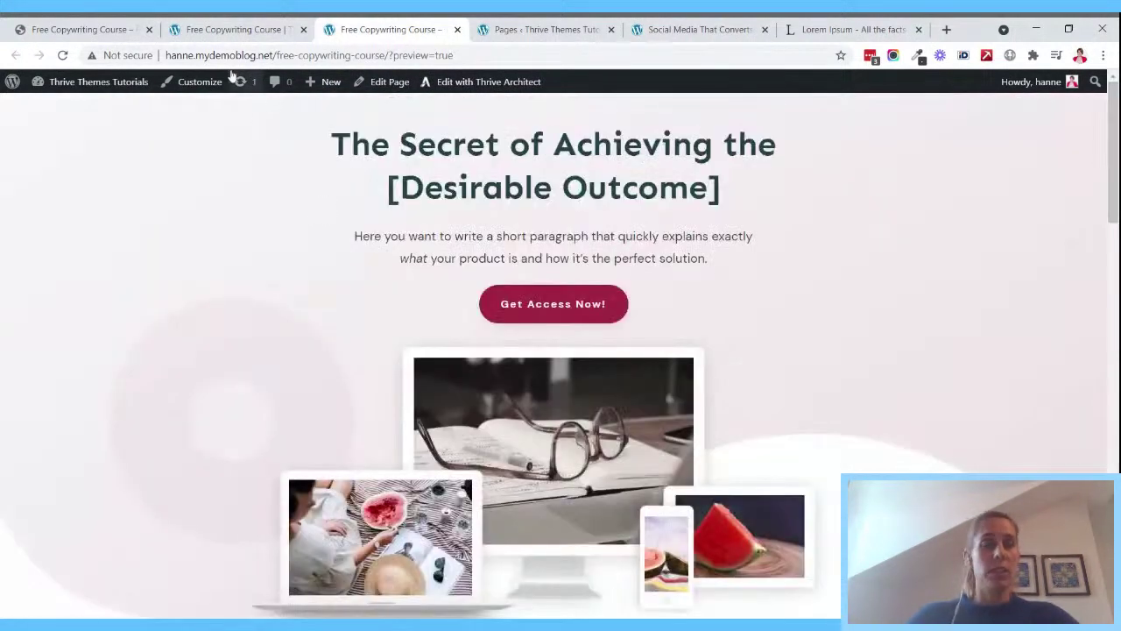
- Return to the landing page editor and make the page's footer and header visible
click(232, 29)
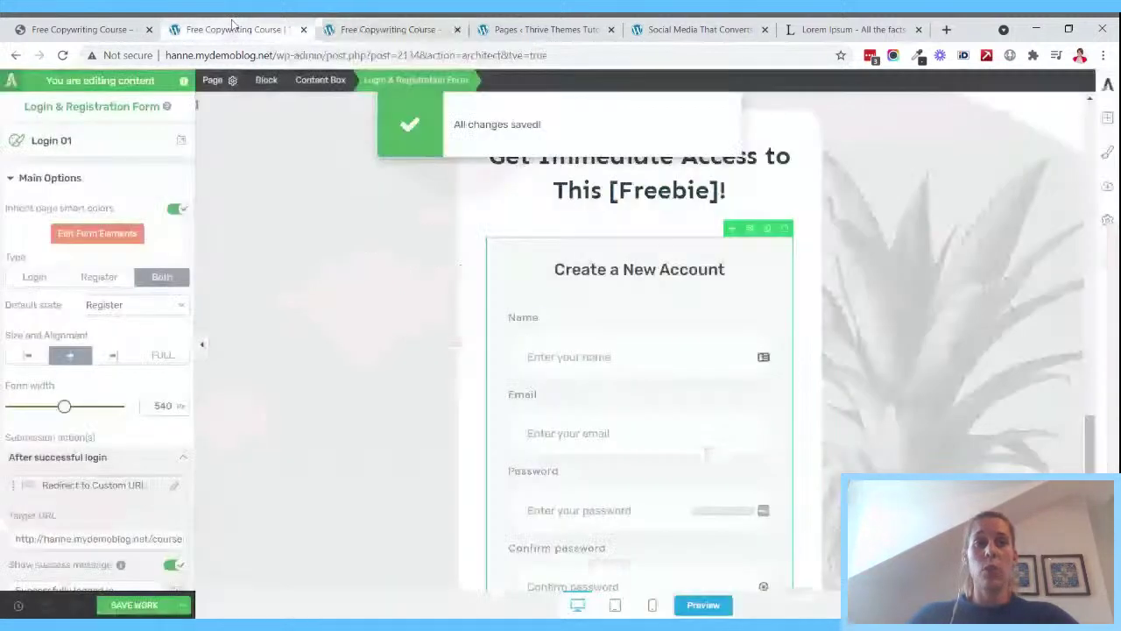
click(214, 80)
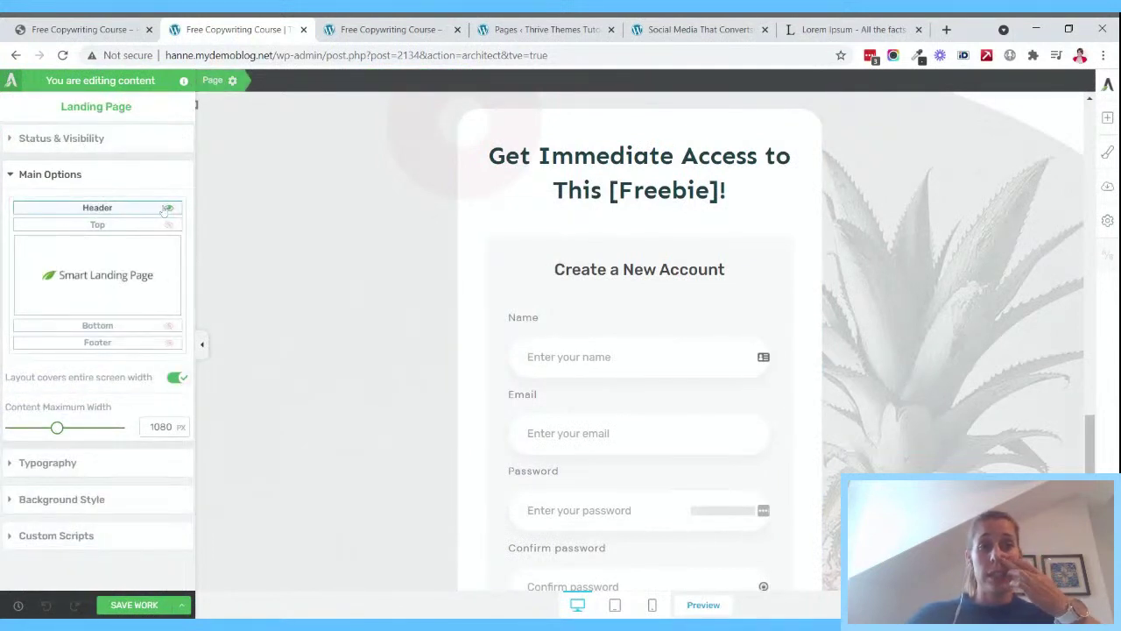
click(175, 346)
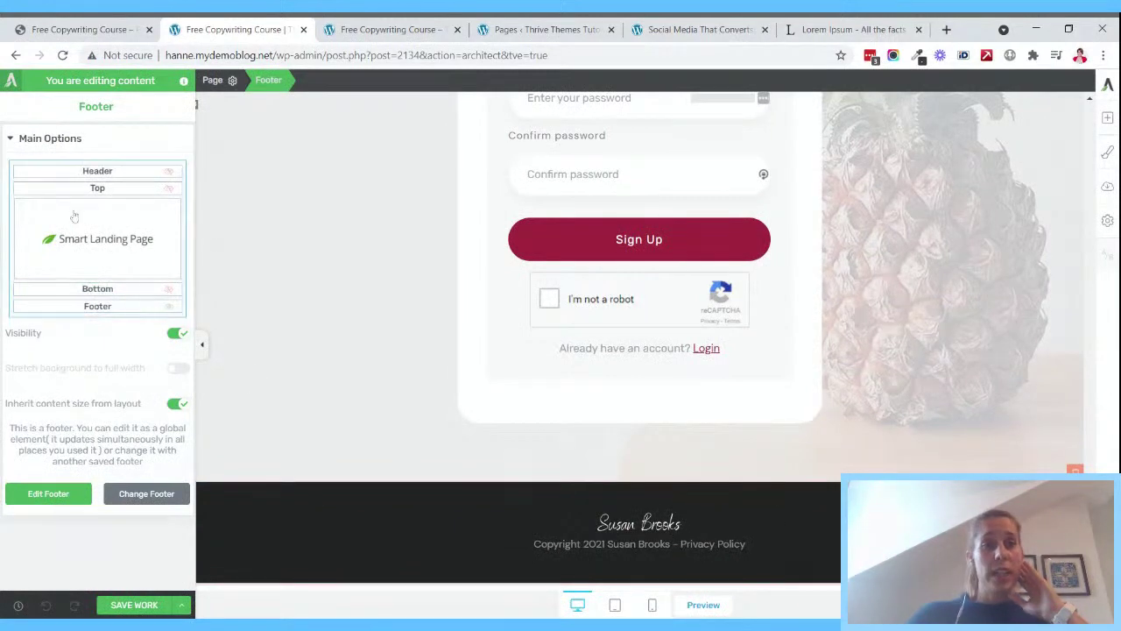
click(169, 172)
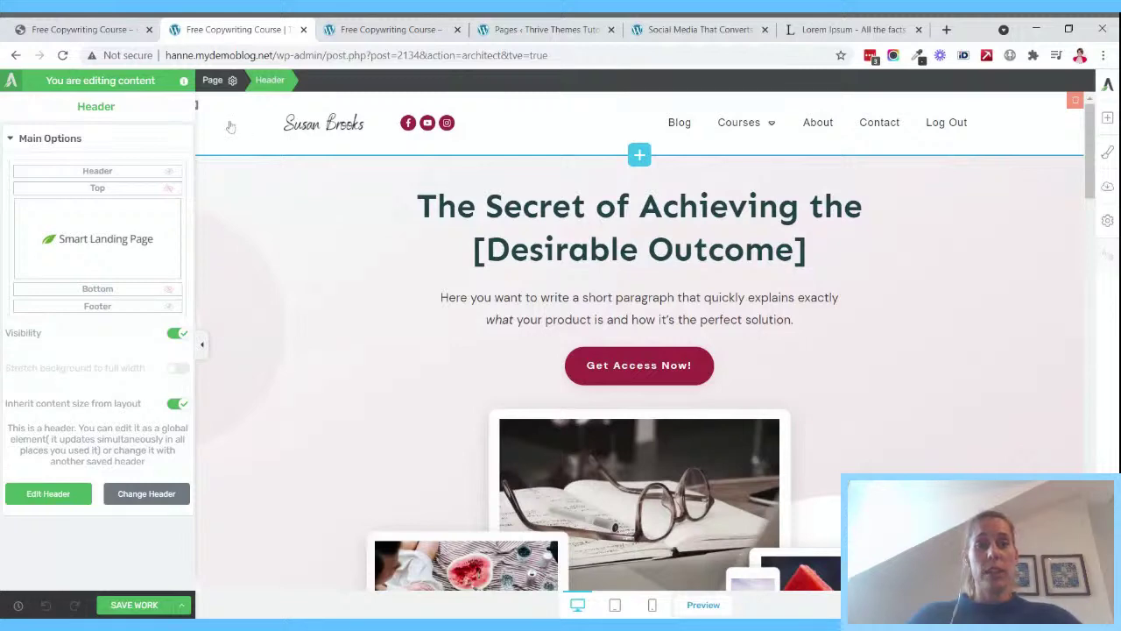
- Replace the header with the last saved Logo - Menu - Social header and delete its social icons
click(161, 500)
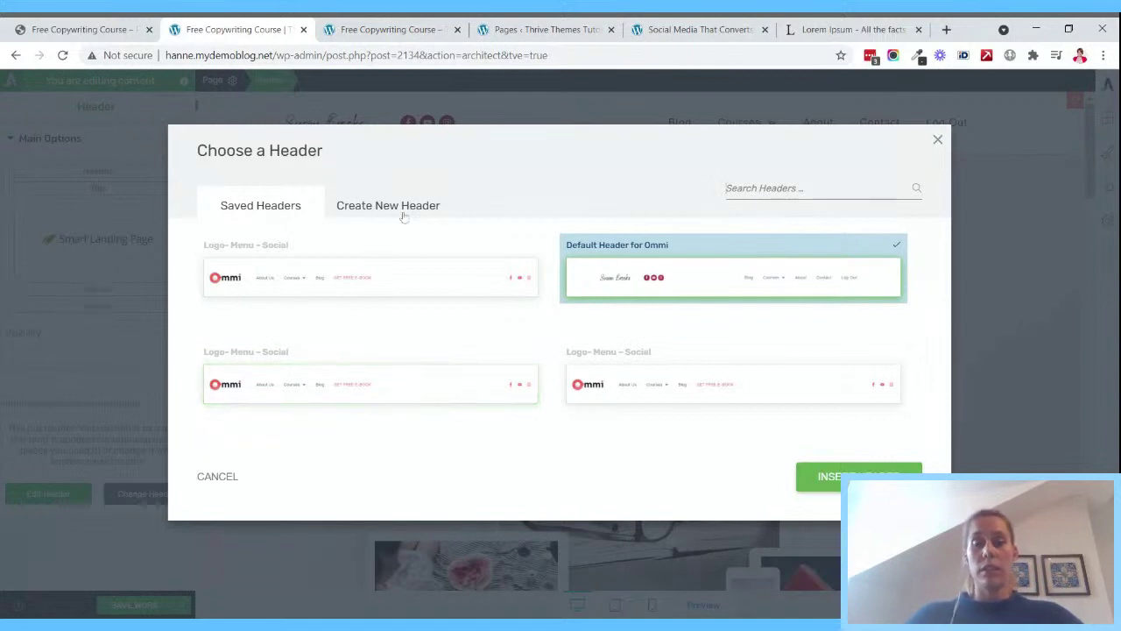
click(762, 392)
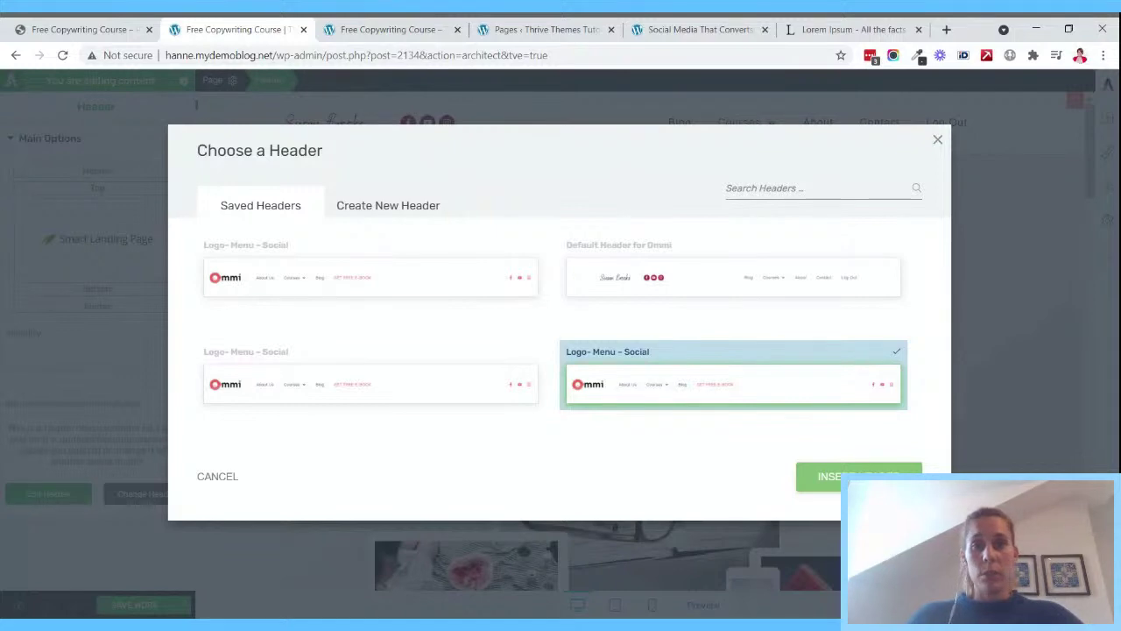
click(823, 476)
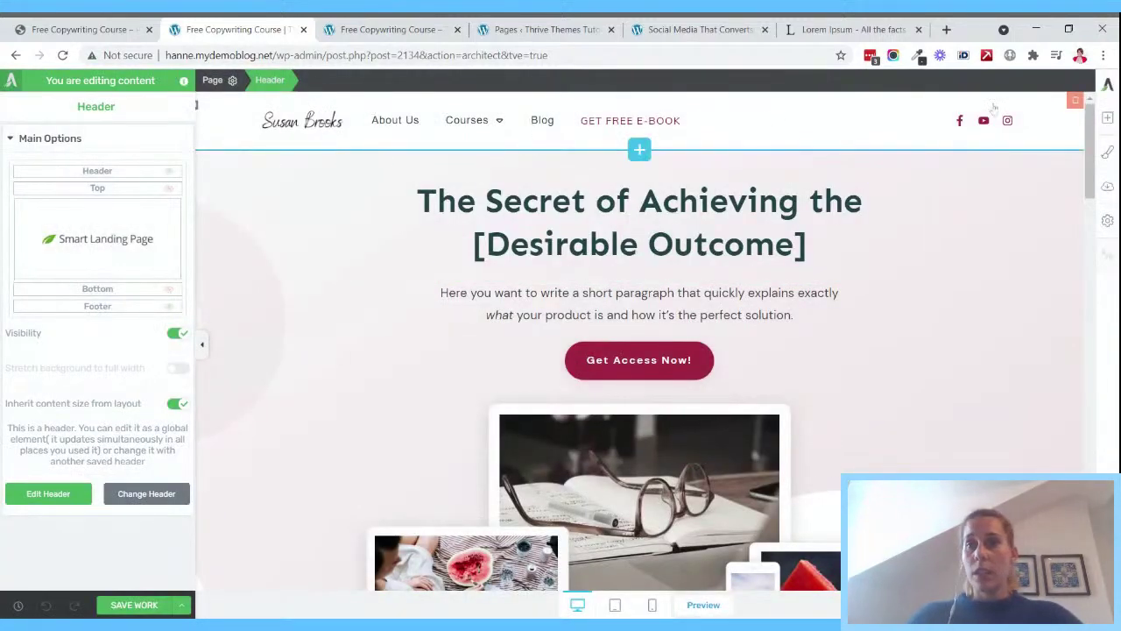
scroll(691, 170, down, 4)
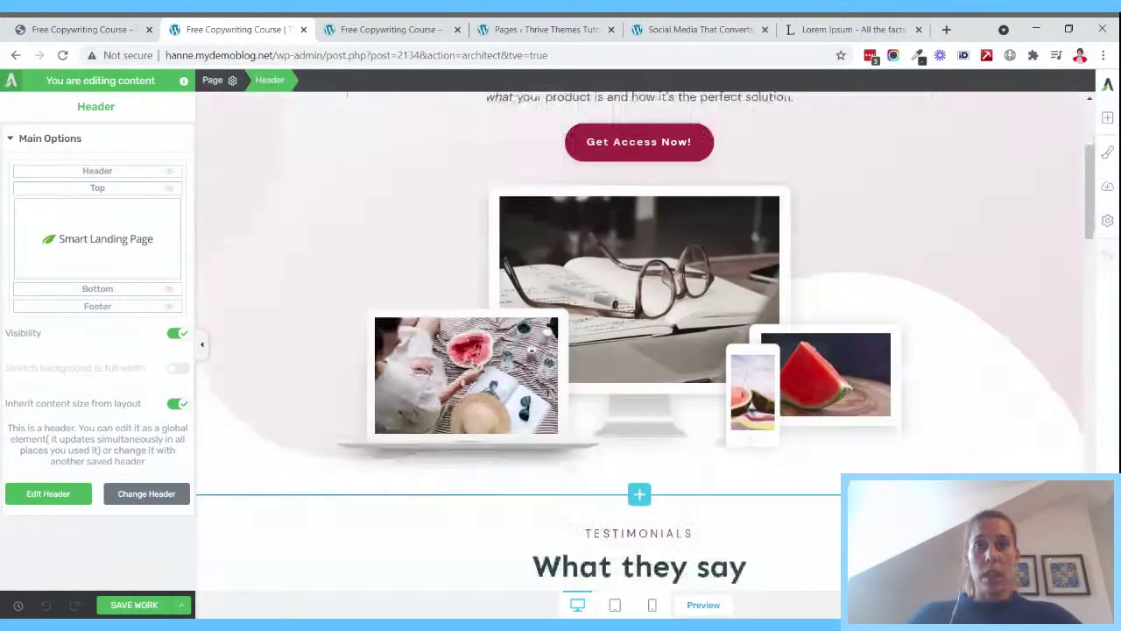
scroll(697, 173, up, 5)
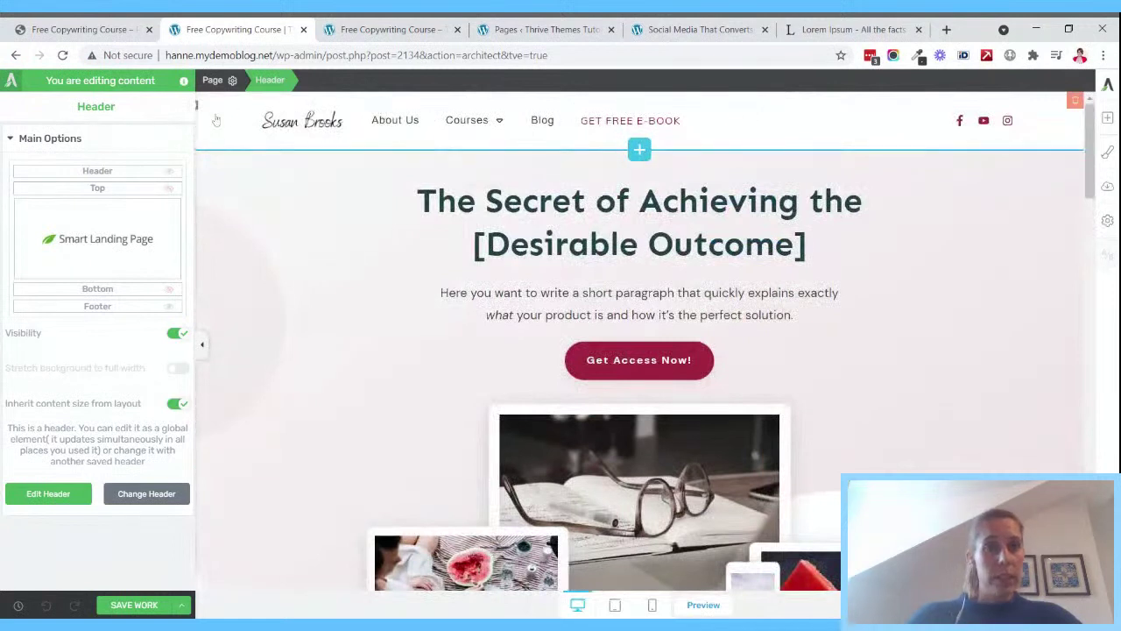
click(48, 496)
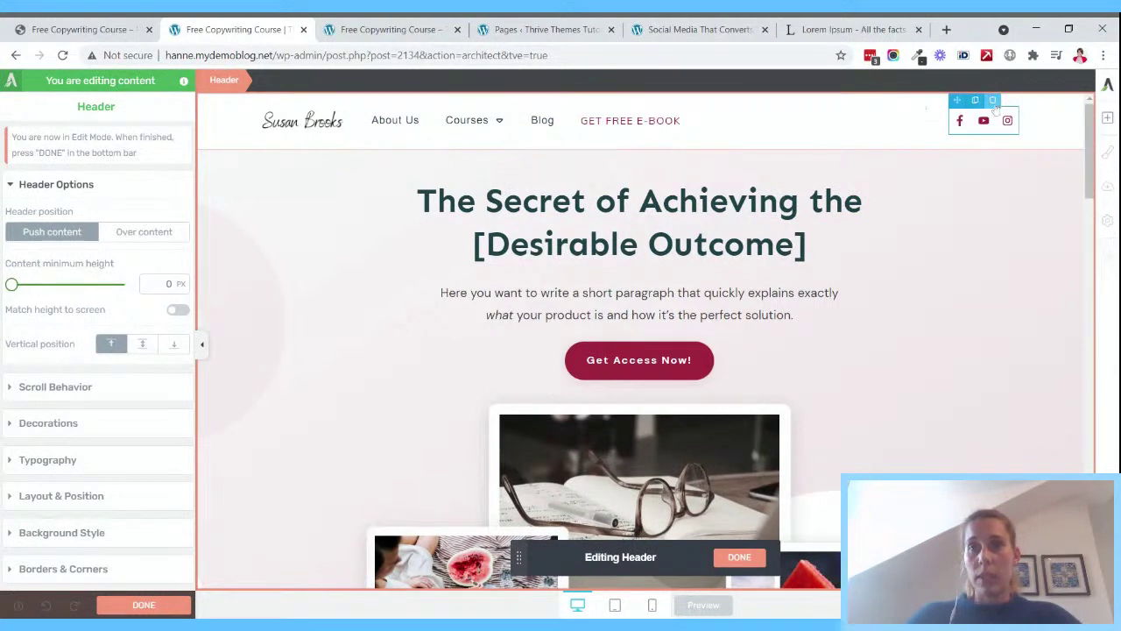
click(993, 101)
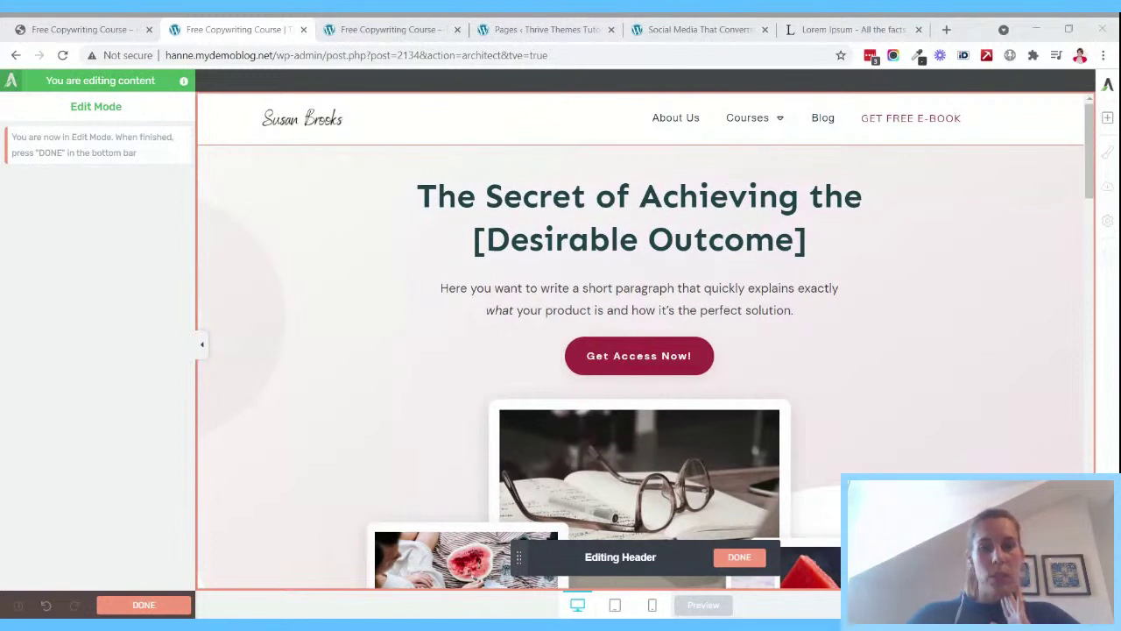
- Open Thrive Theme Builder's theme management and check the Ommi theme's extra options and the available ways to add a theme
click(265, 29)
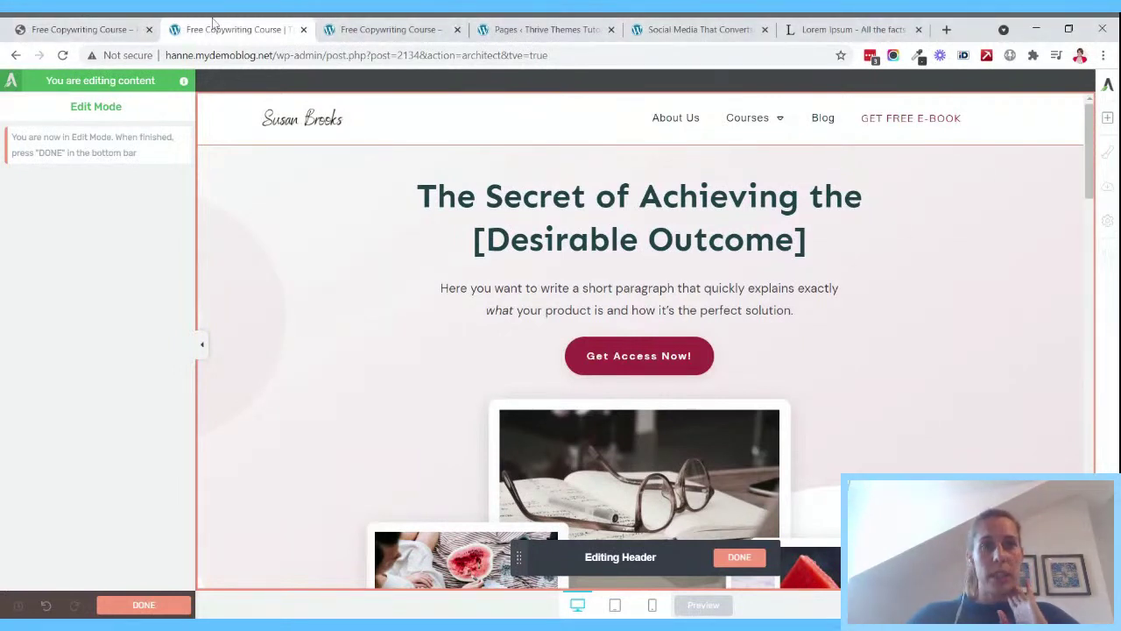
click(355, 27)
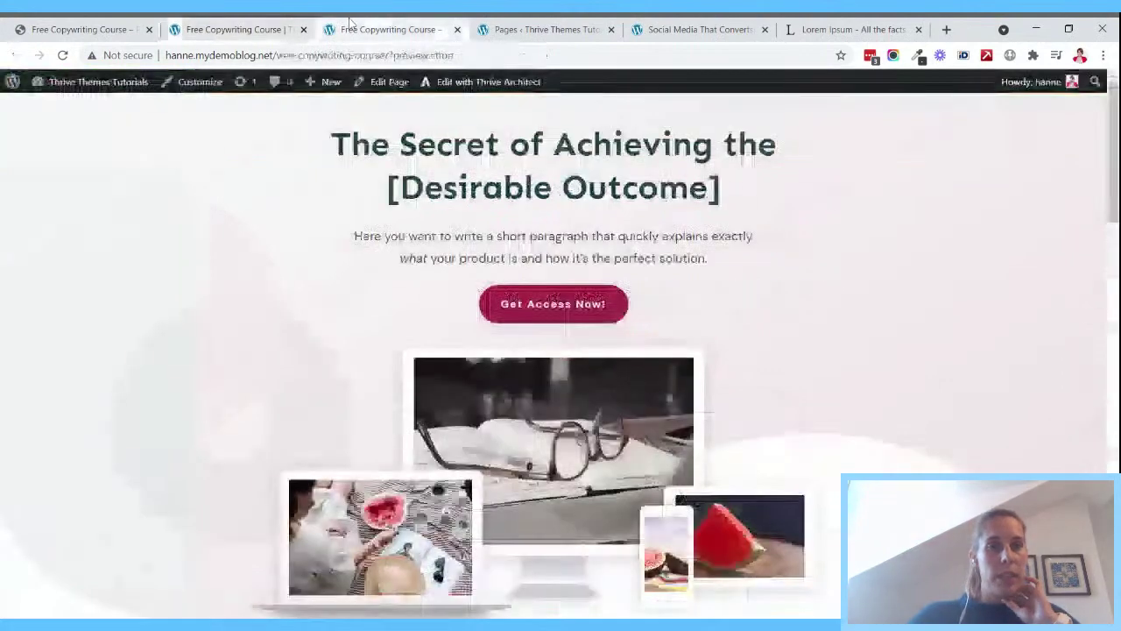
mouse_move(70, 90)
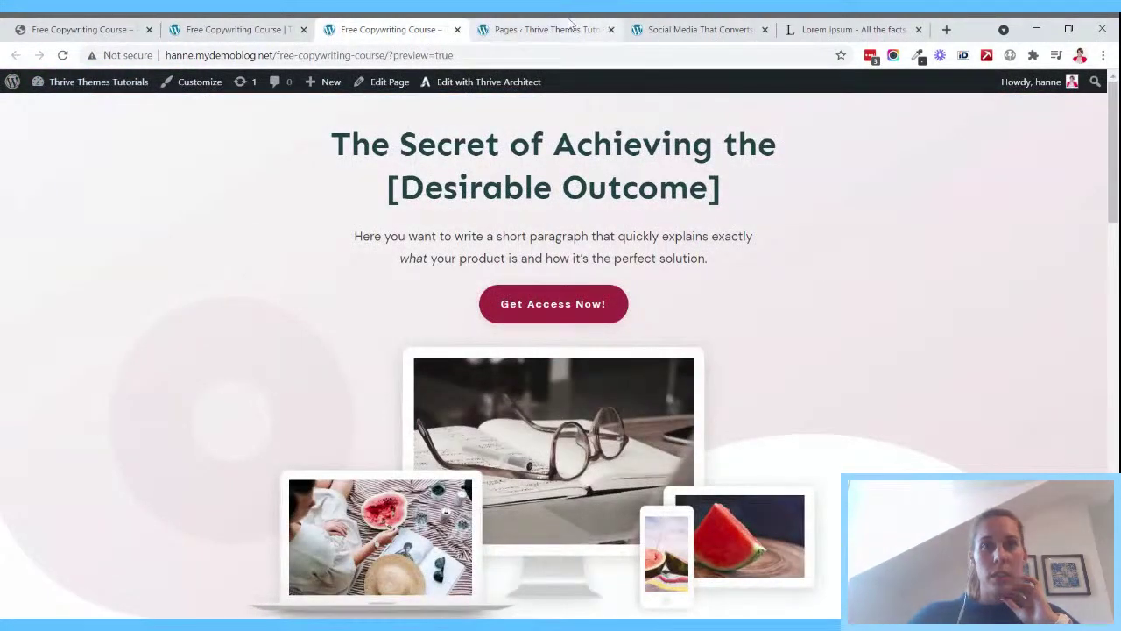
click(565, 27)
mouse_move(76, 487)
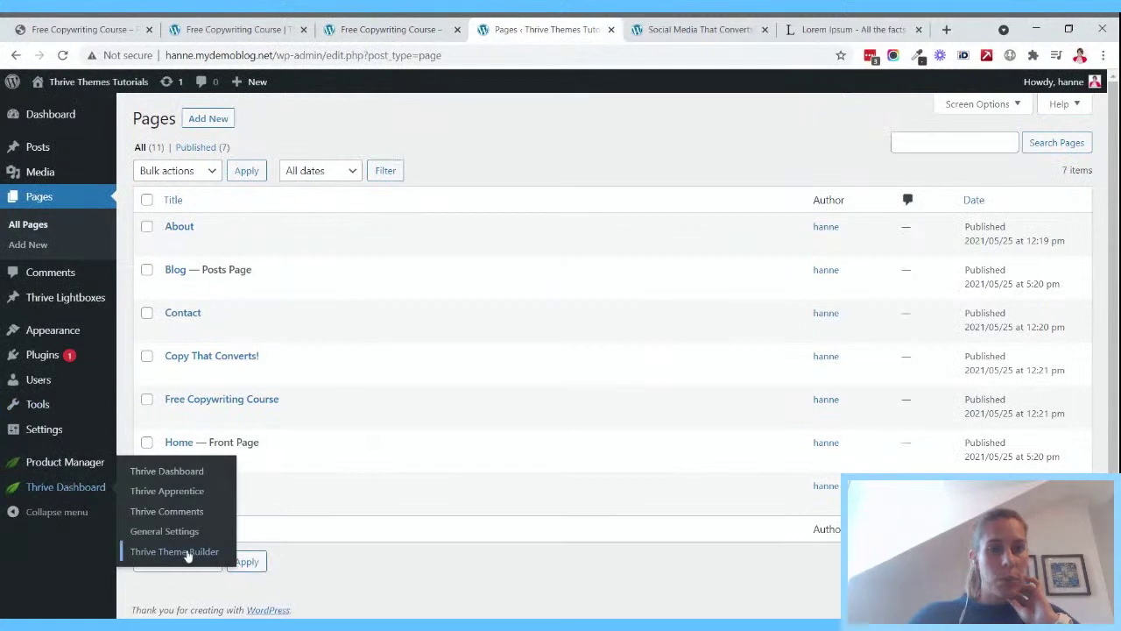
click(188, 550)
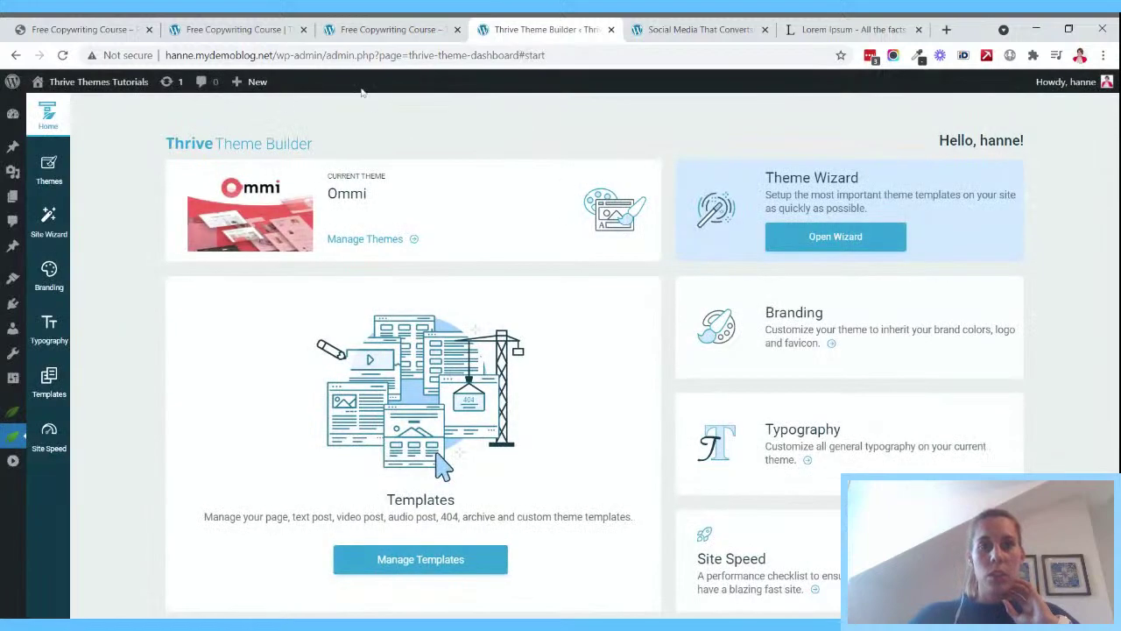
click(482, 233)
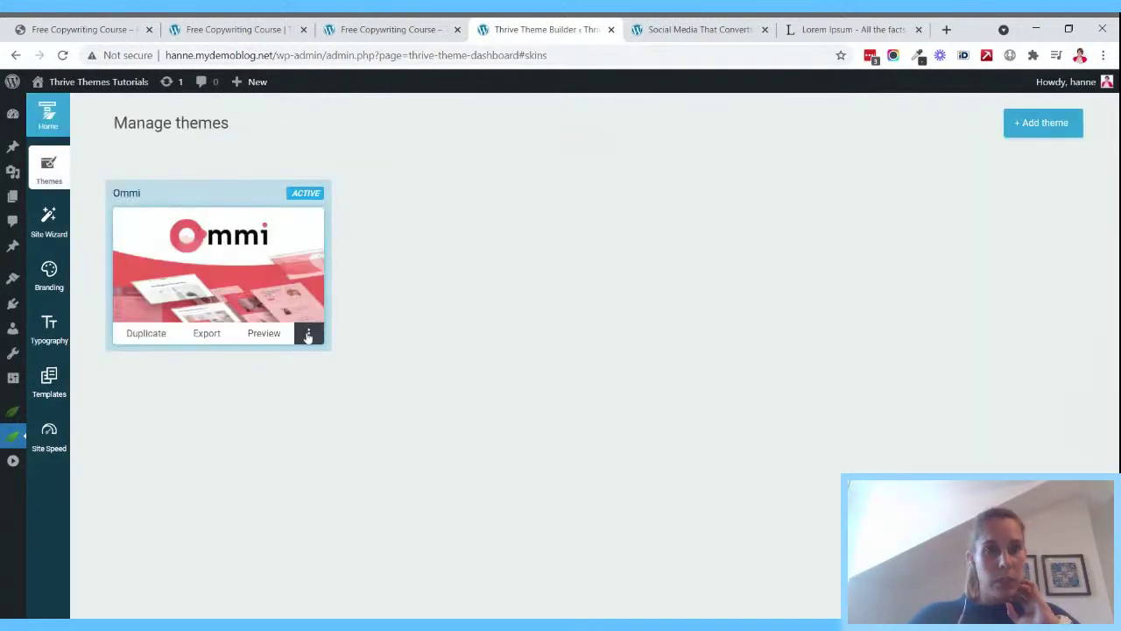
click(310, 340)
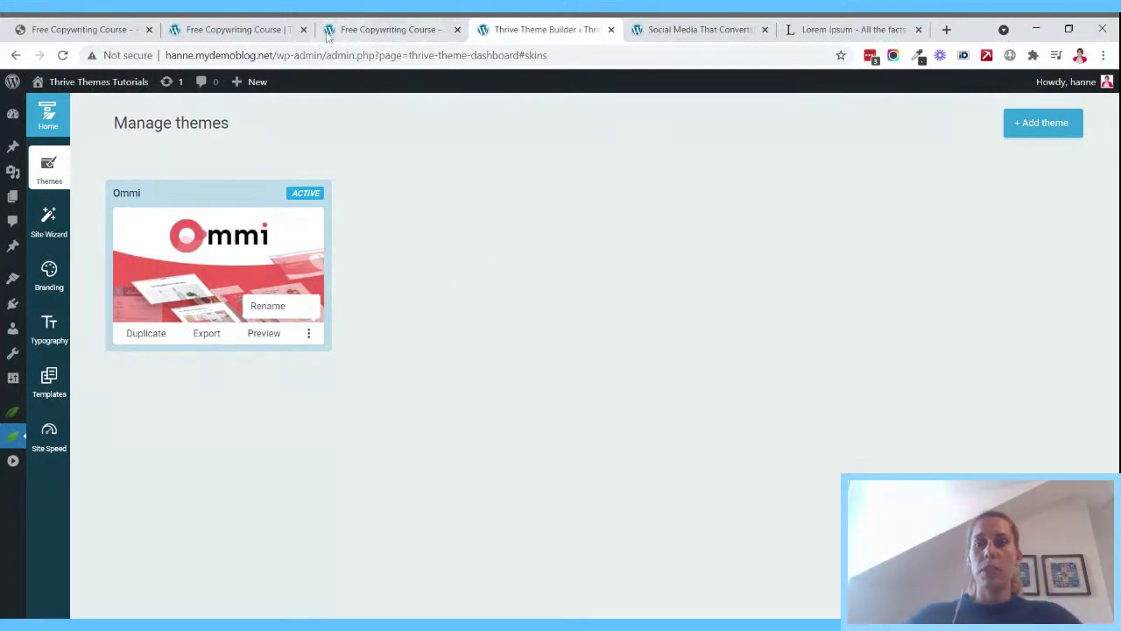
click(1041, 129)
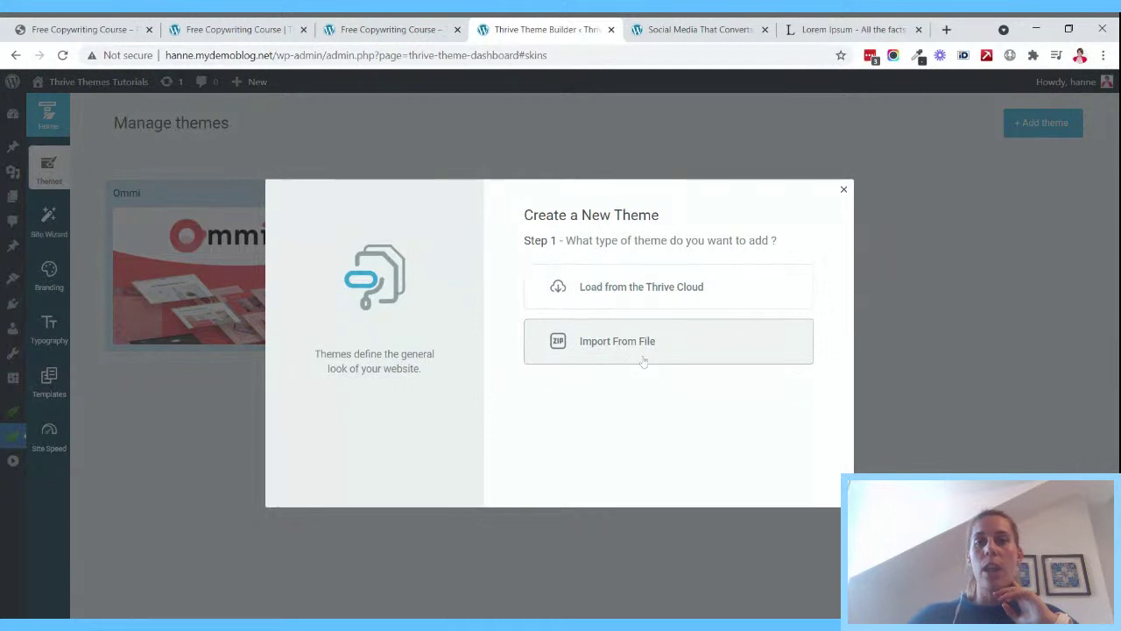
click(843, 189)
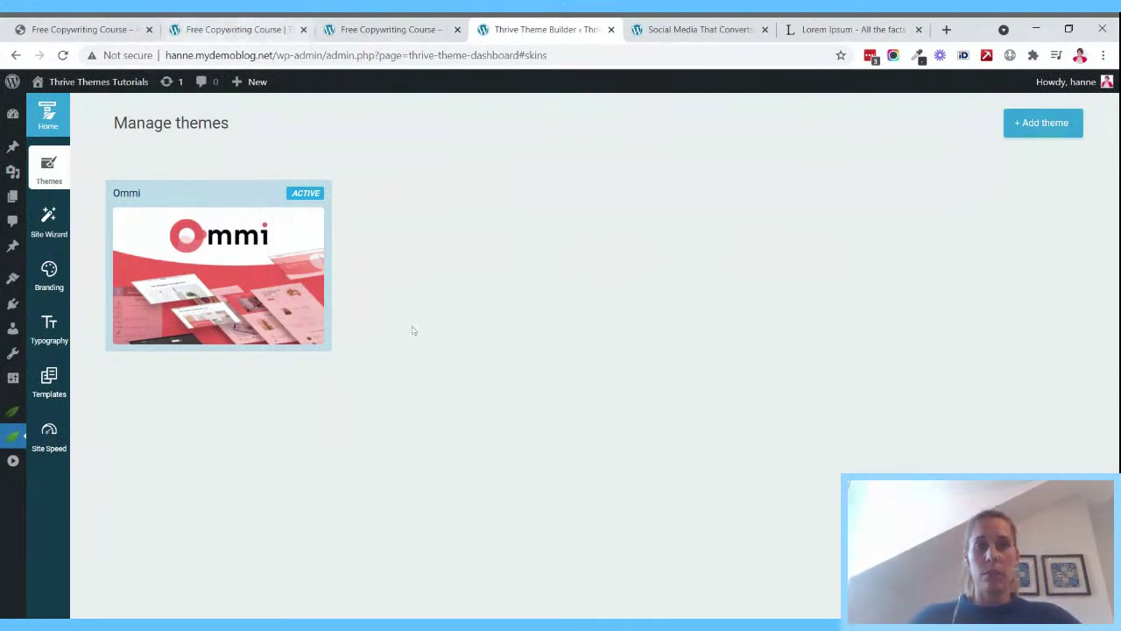
mouse_move(309, 260)
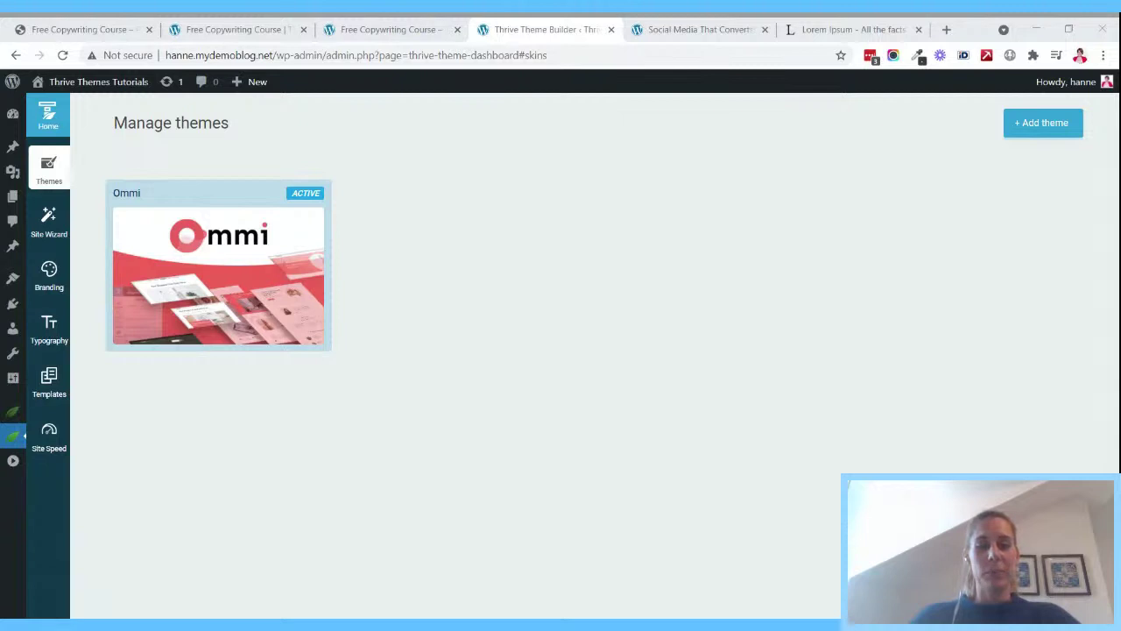
key(alt+Tab)
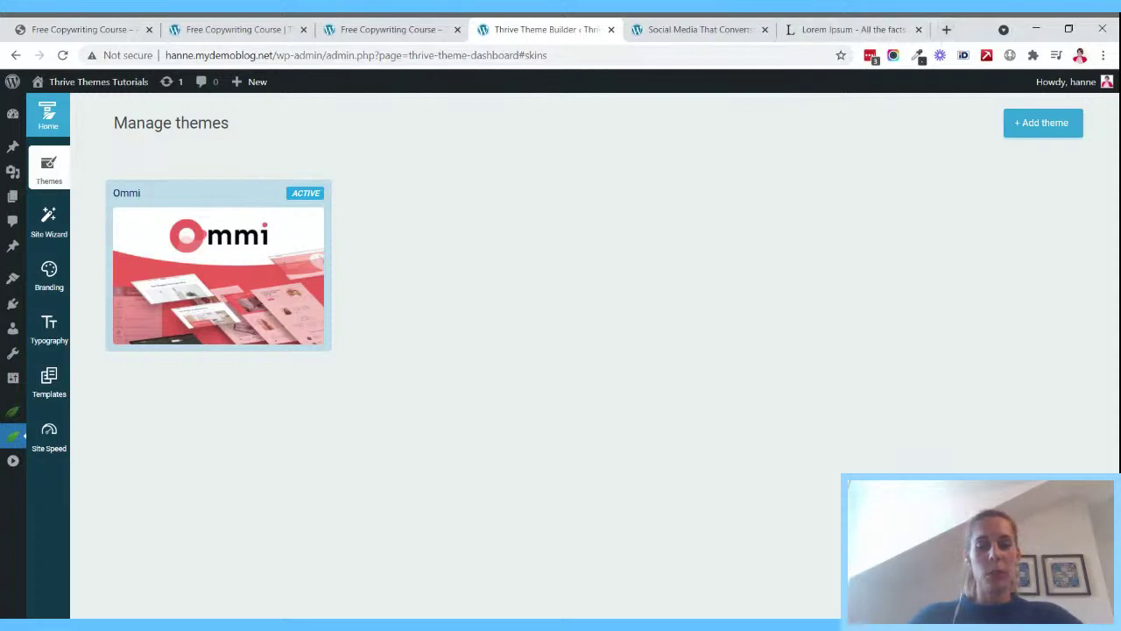
key(alt+Tab)
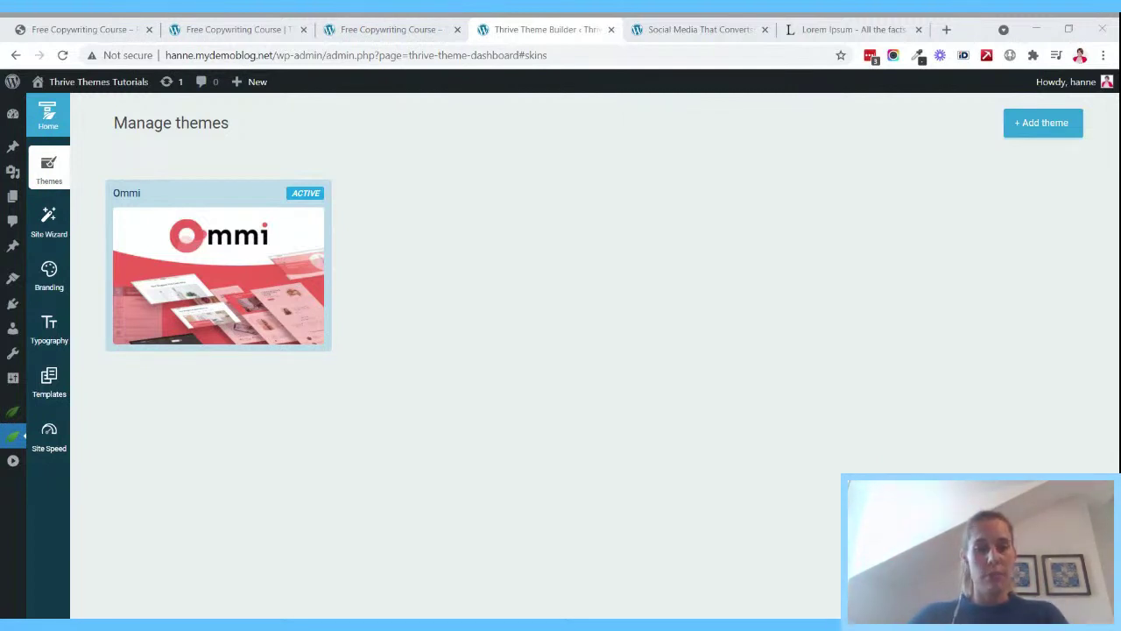
- Return to the Free Copywriting Course landing page editor and finish editing its header
click(235, 28)
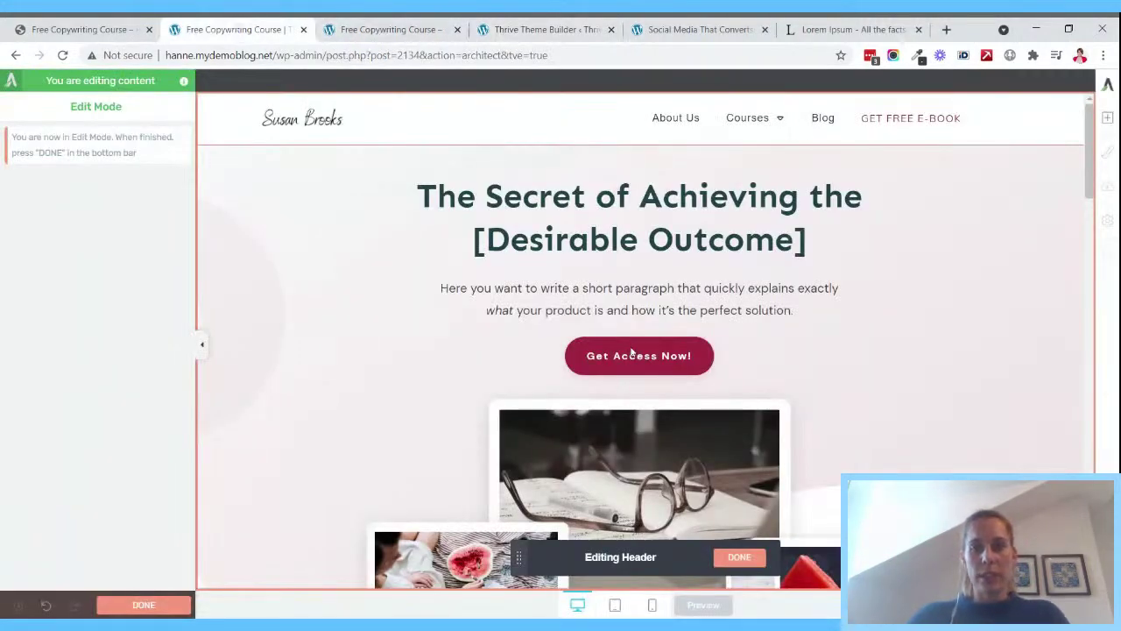
click(738, 557)
- Try the Icon 04 and Icon 11 default styles on the hero section's Get Access Now! button and apply Icon 10
click(645, 350)
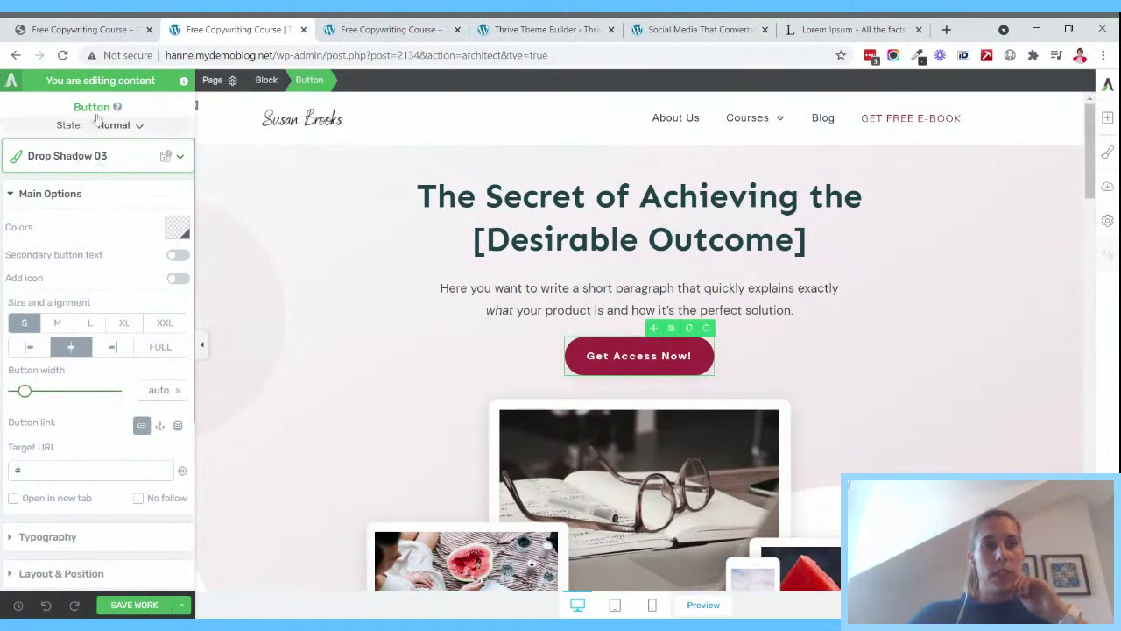
click(105, 162)
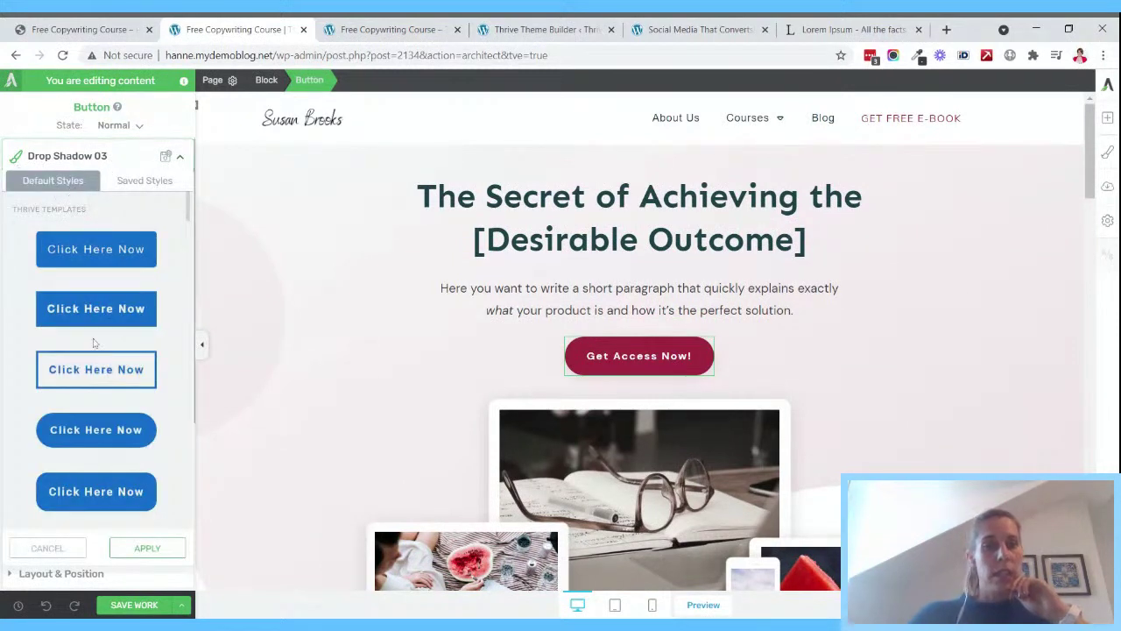
scroll(93, 342, down, 5)
scroll(92, 343, down, 8)
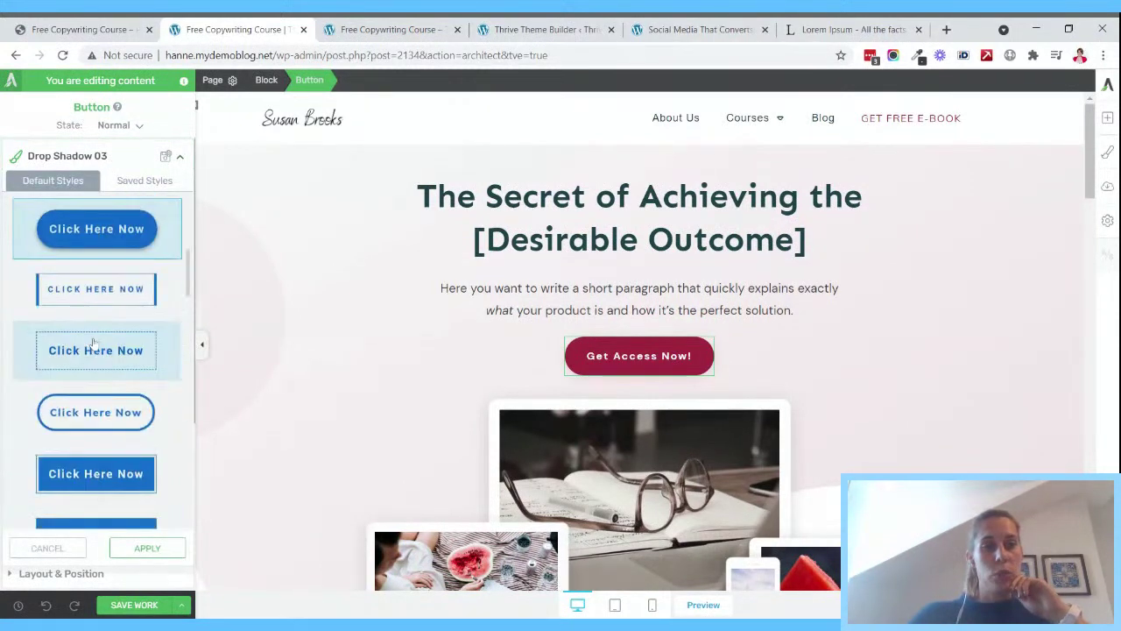
scroll(93, 343, down, 5)
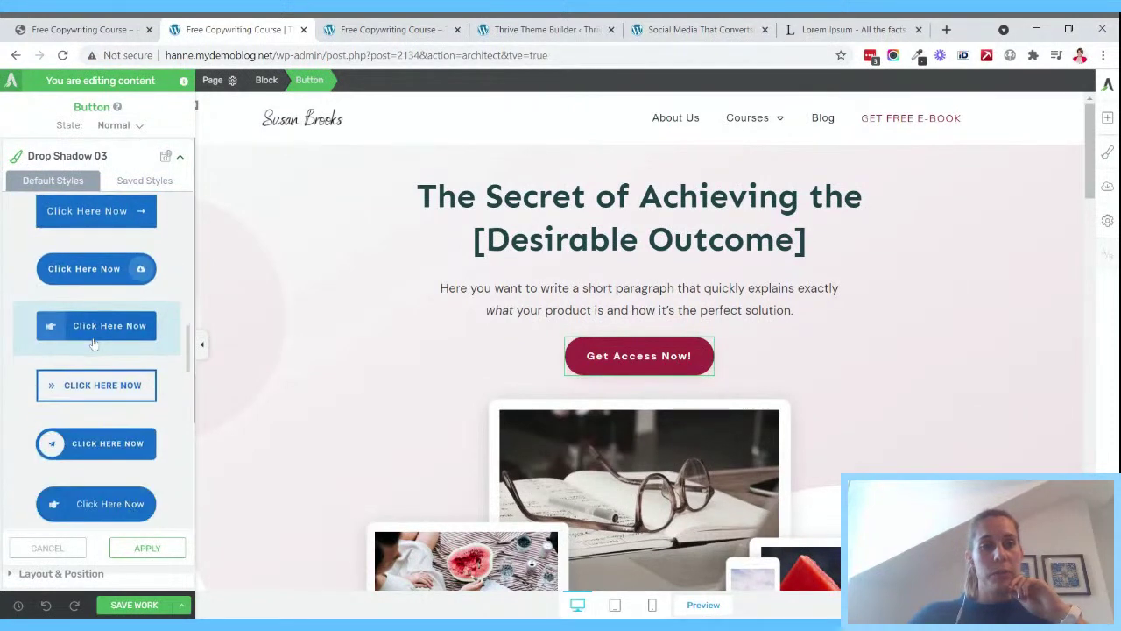
scroll(93, 342, up, 3)
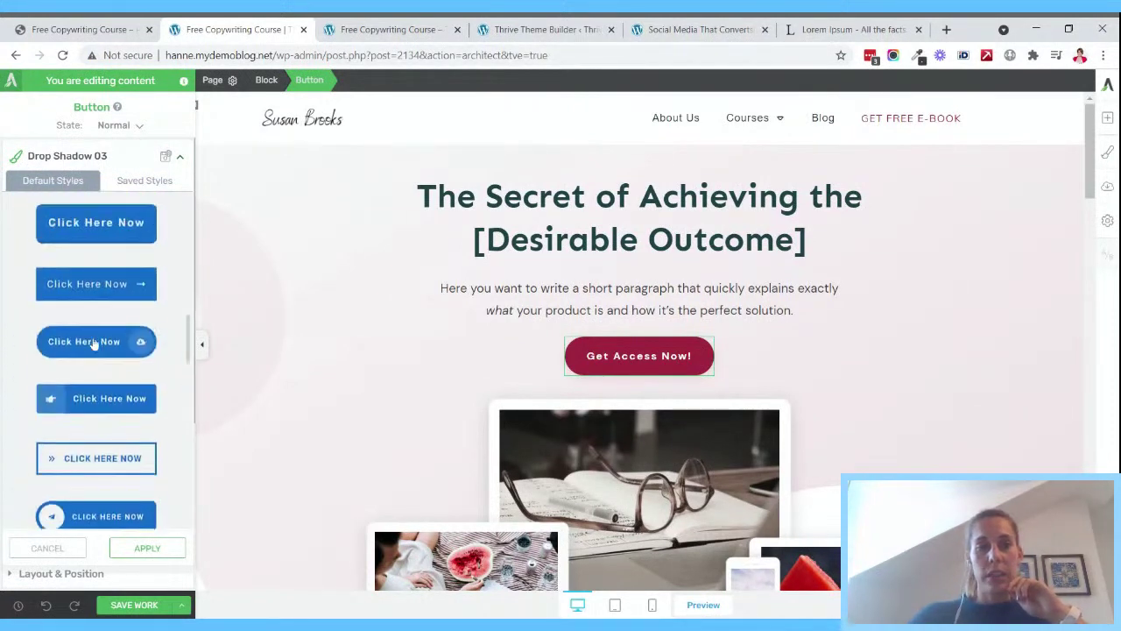
scroll(93, 302, down, 2)
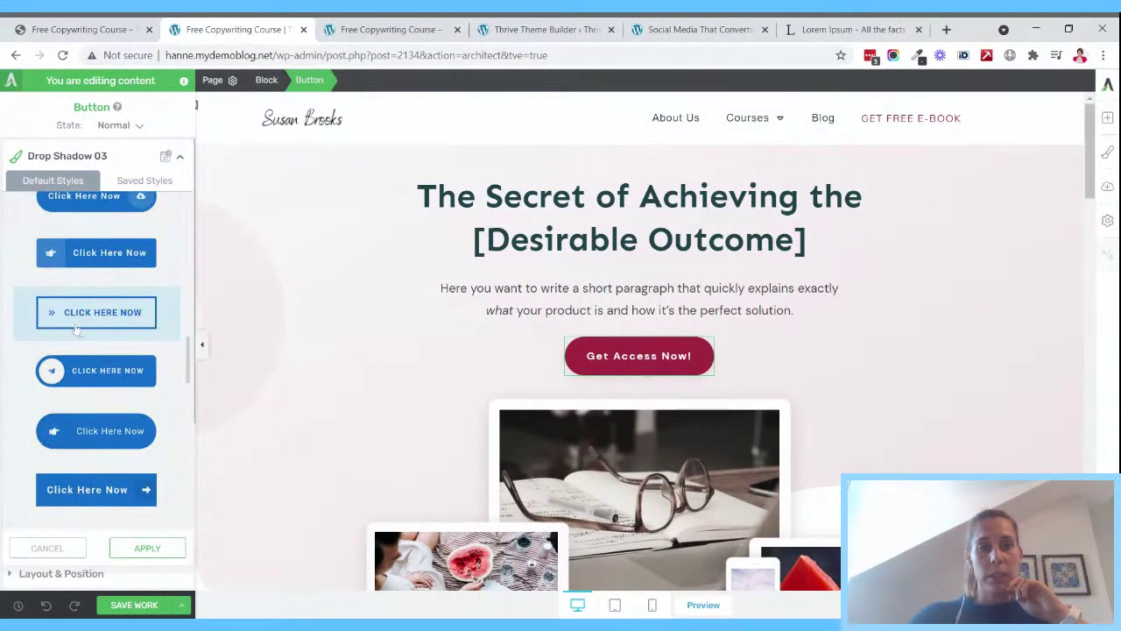
click(77, 328)
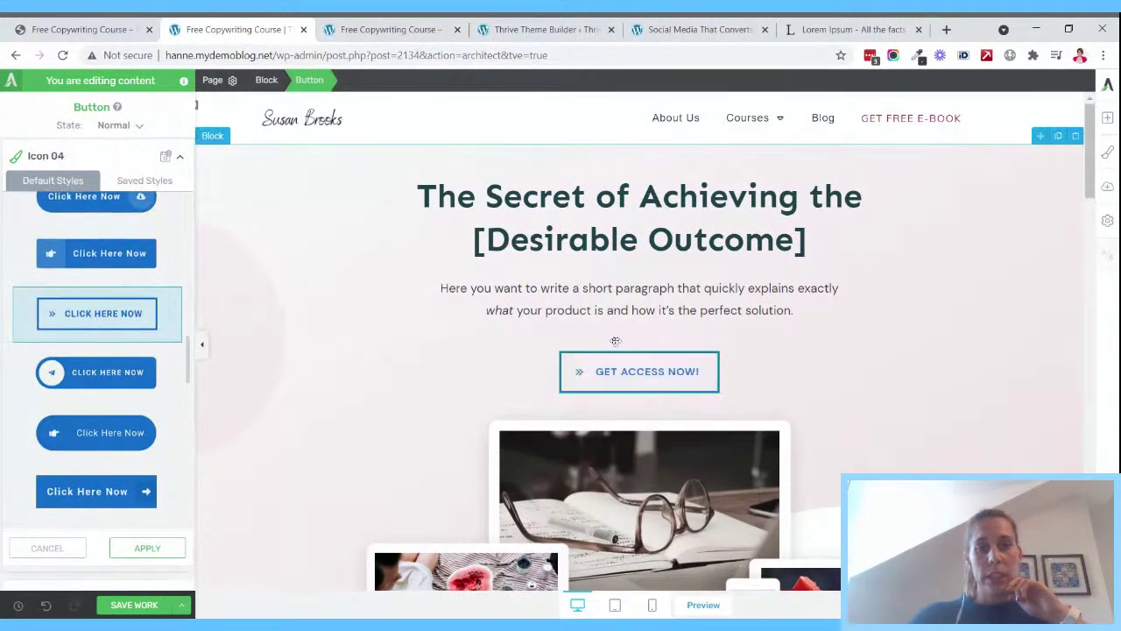
scroll(58, 349, down, 3)
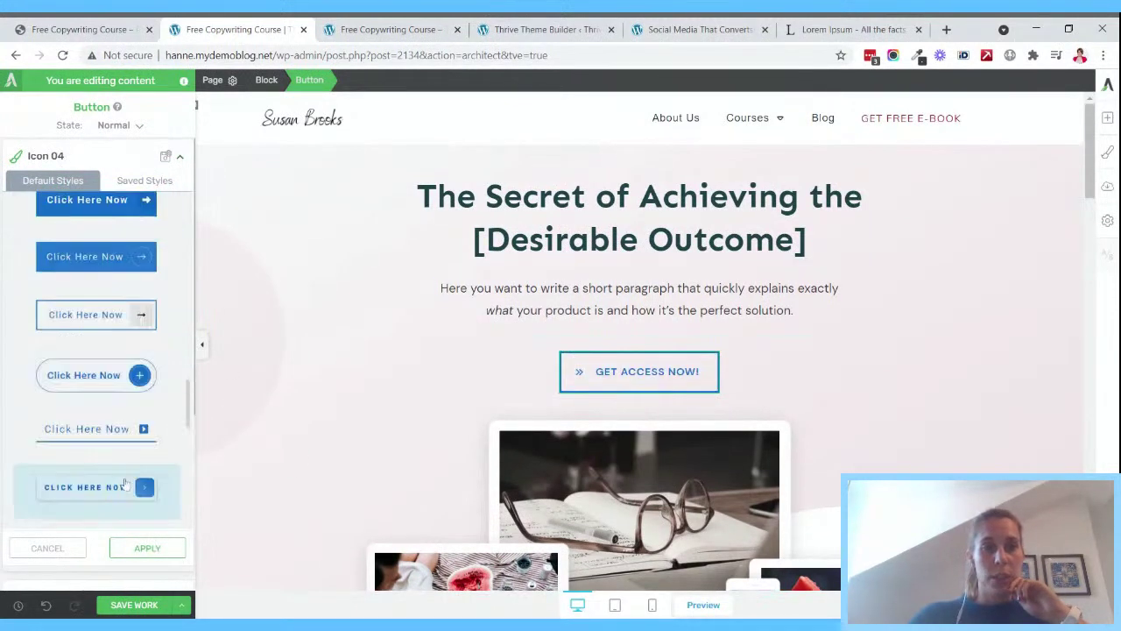
click(83, 433)
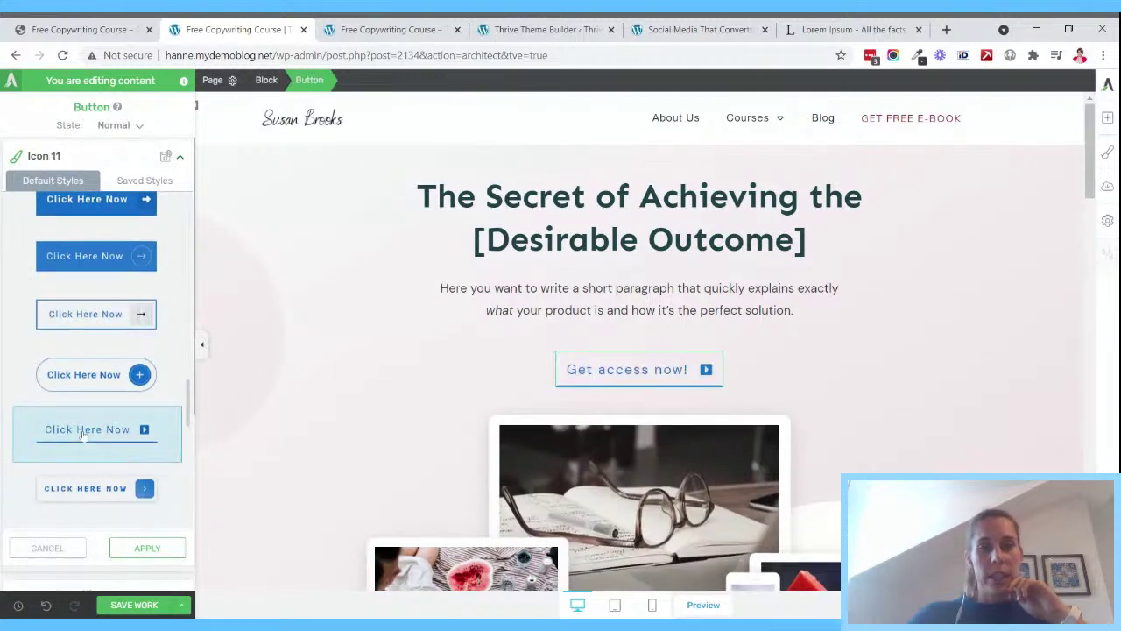
click(93, 376)
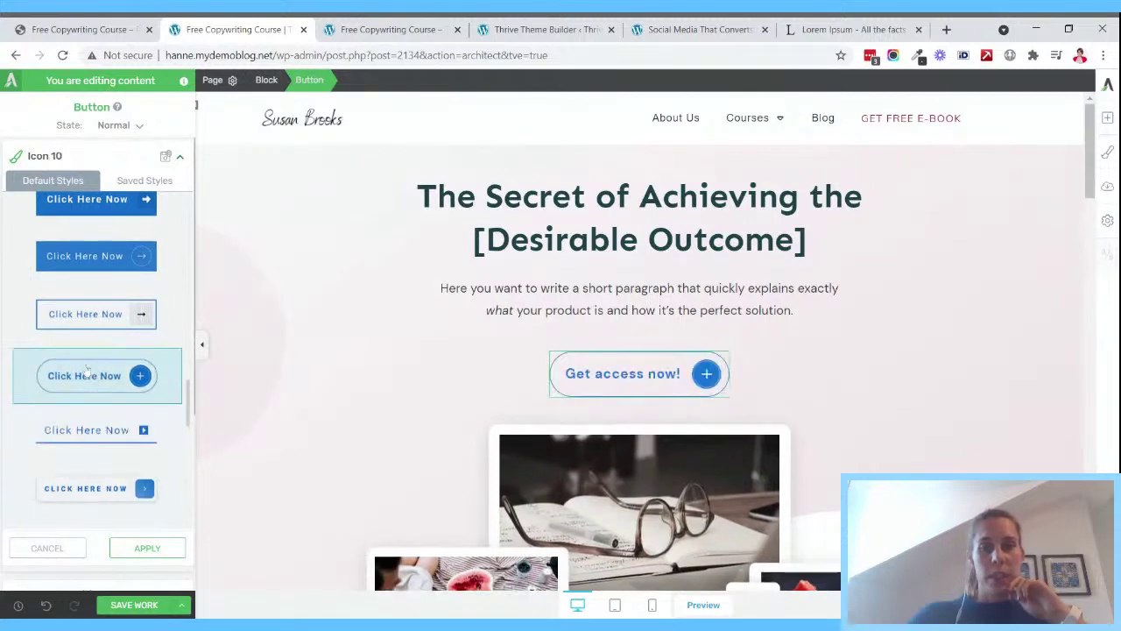
scroll(85, 369, up, 5)
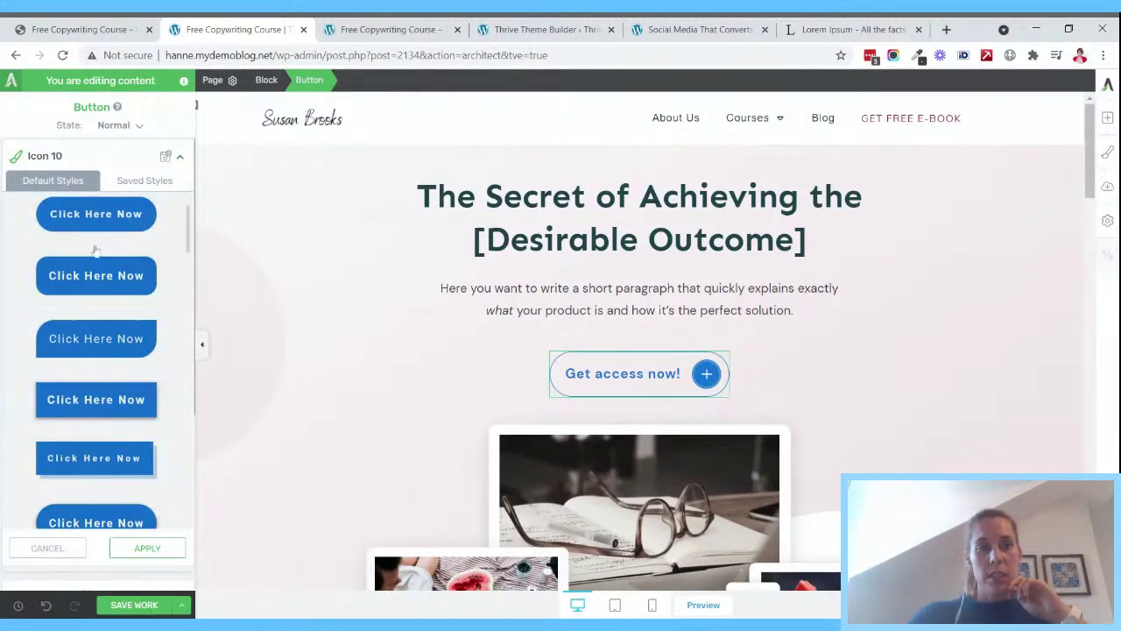
scroll(153, 508, down, 3)
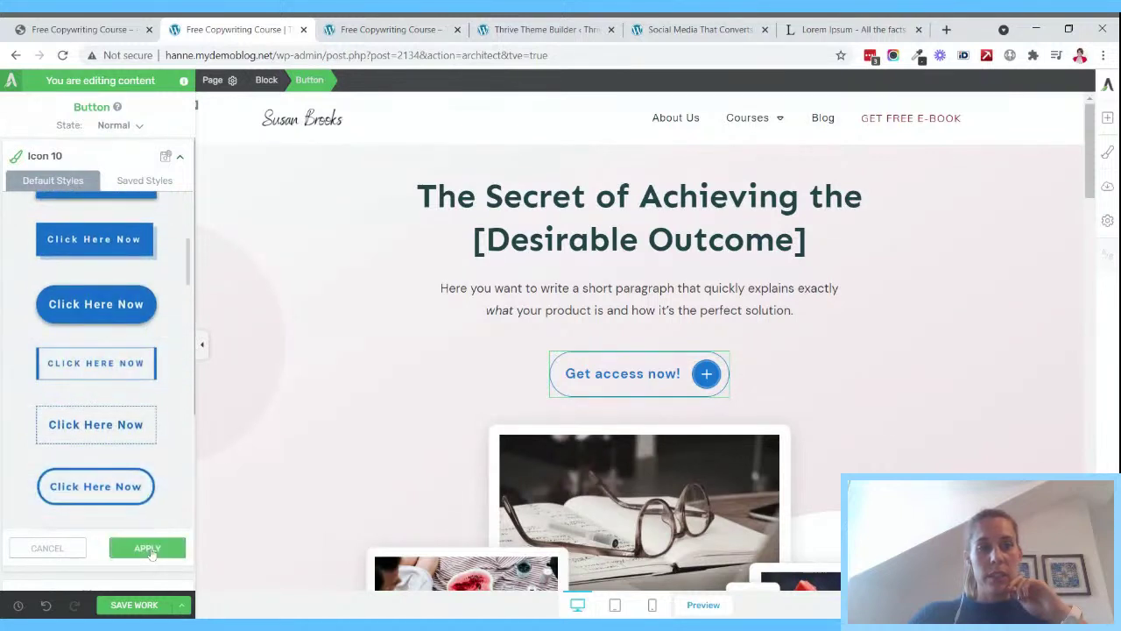
click(147, 548)
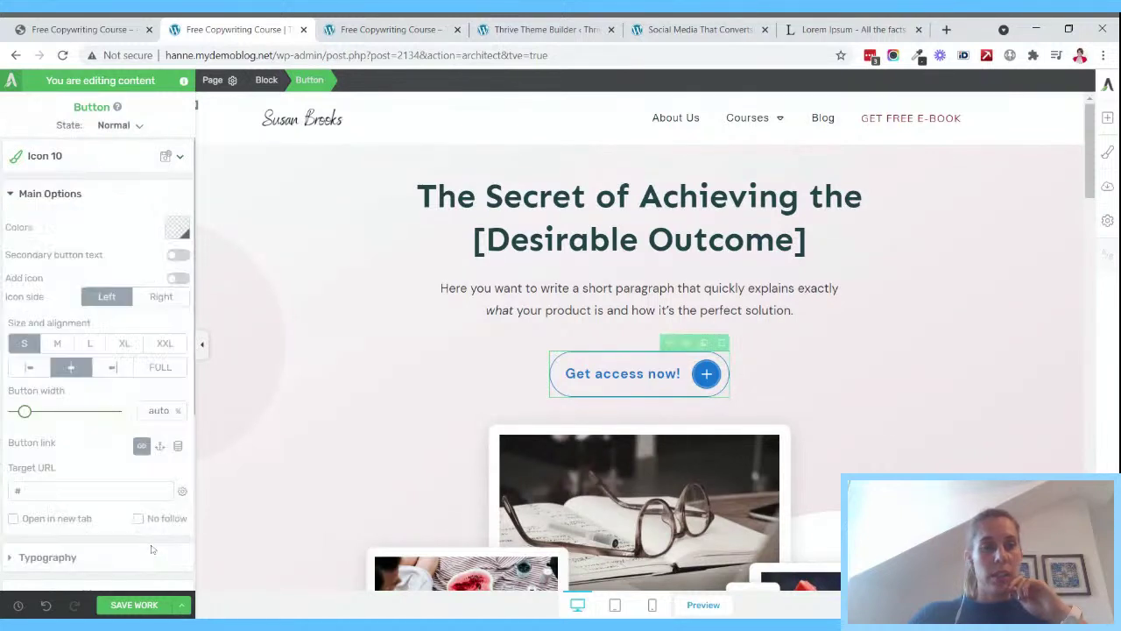
- Set the Get access now! button's color to the Main Accent theme color
click(178, 228)
click(20, 496)
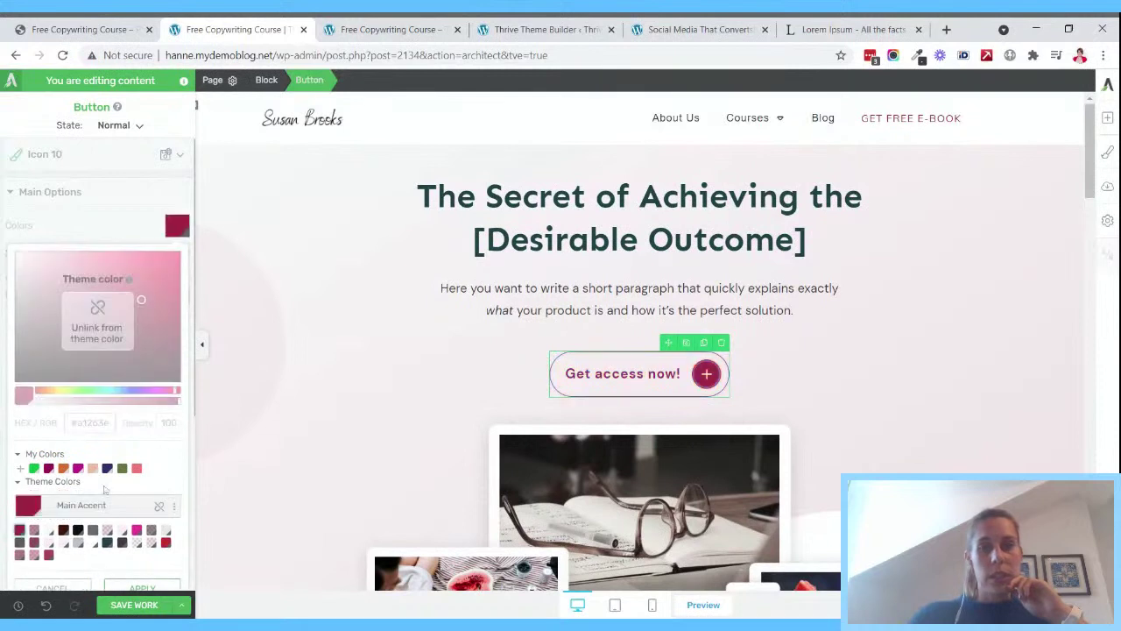
click(142, 588)
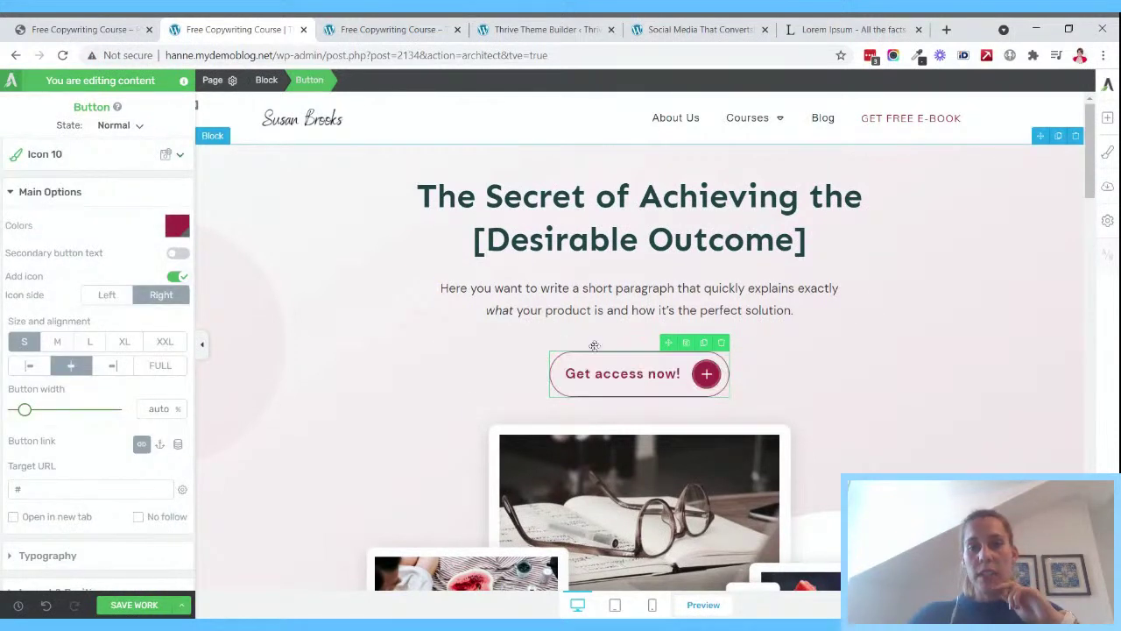
click(80, 156)
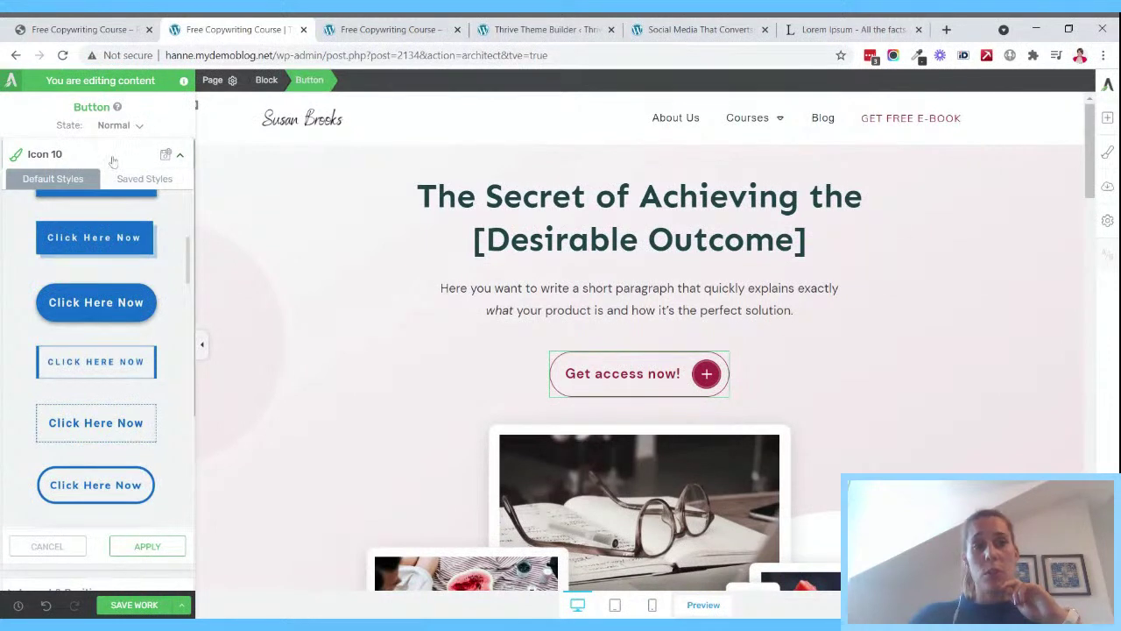
click(112, 161)
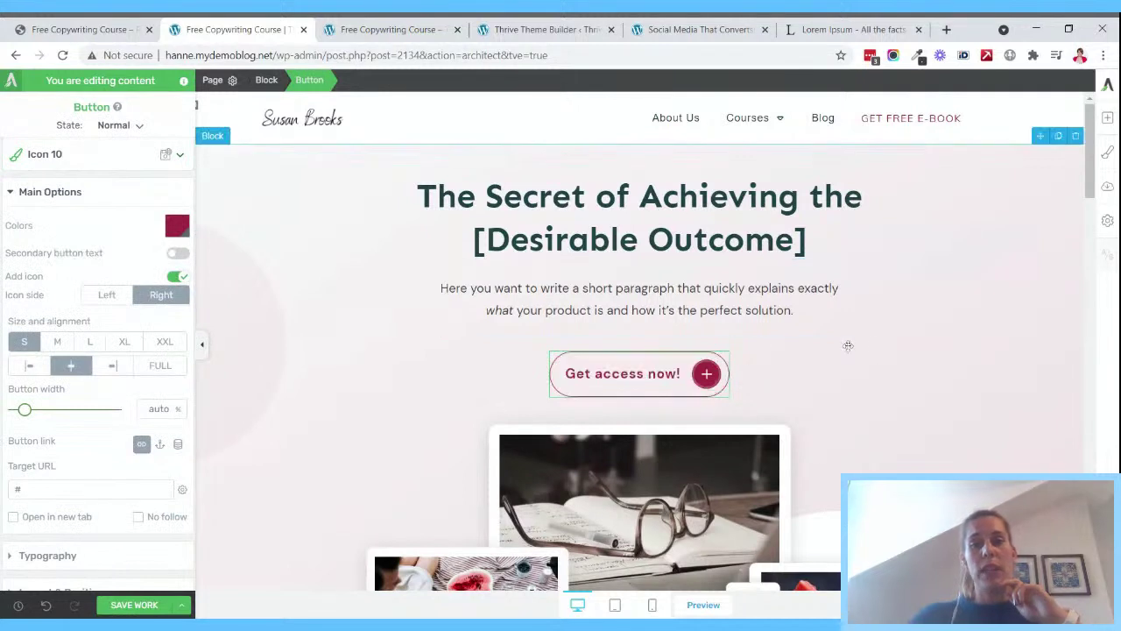